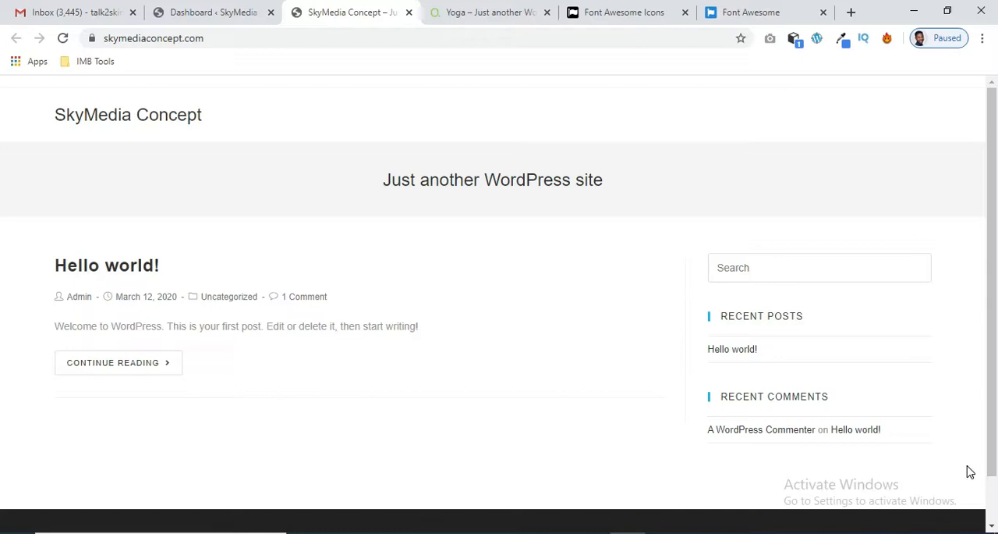
Create a new page on the SkyMedia Concept site and title it Home
{"action": "left_click", "coordinate": [479, 20]}
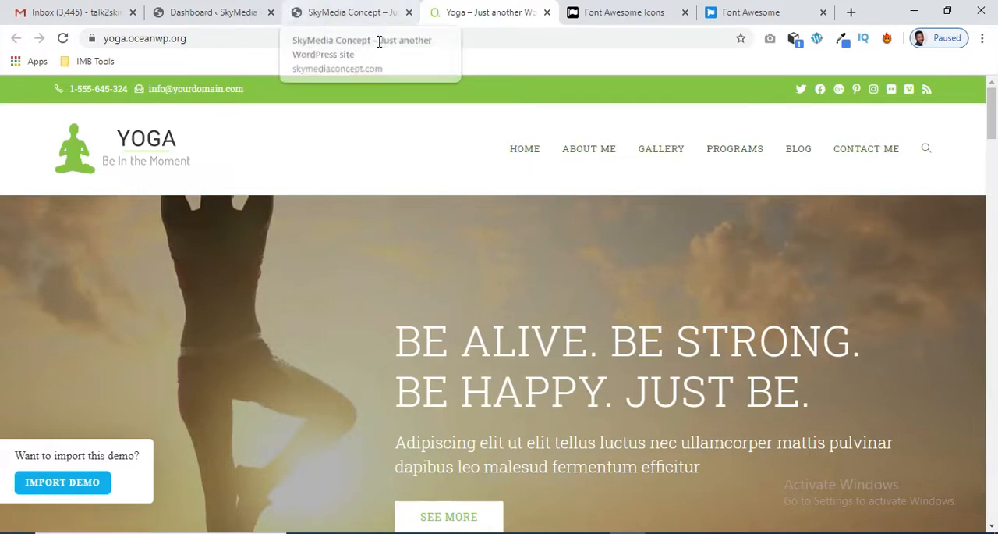
{"action": "left_click", "coordinate": [207, 8]}
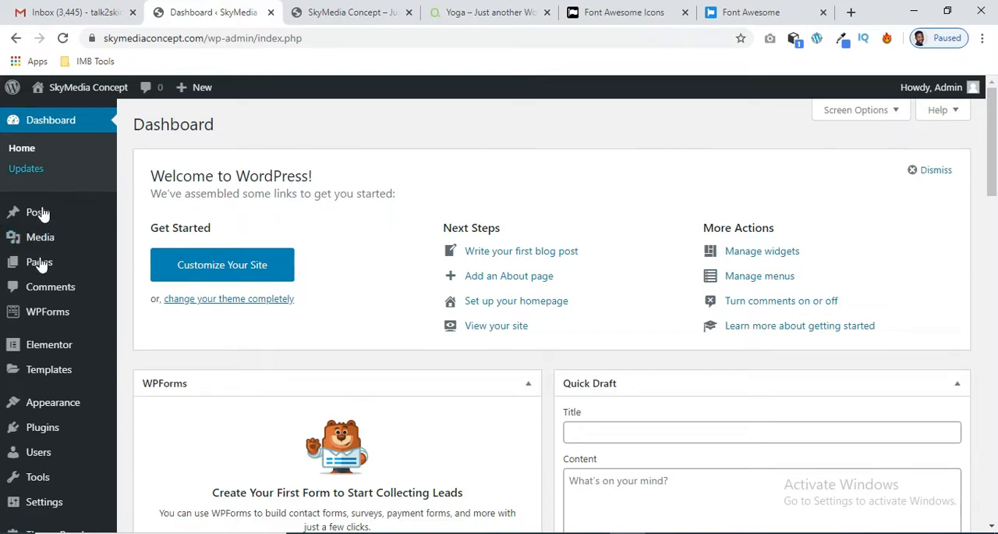
{"action": "mouse_move", "coordinate": [45, 265]}
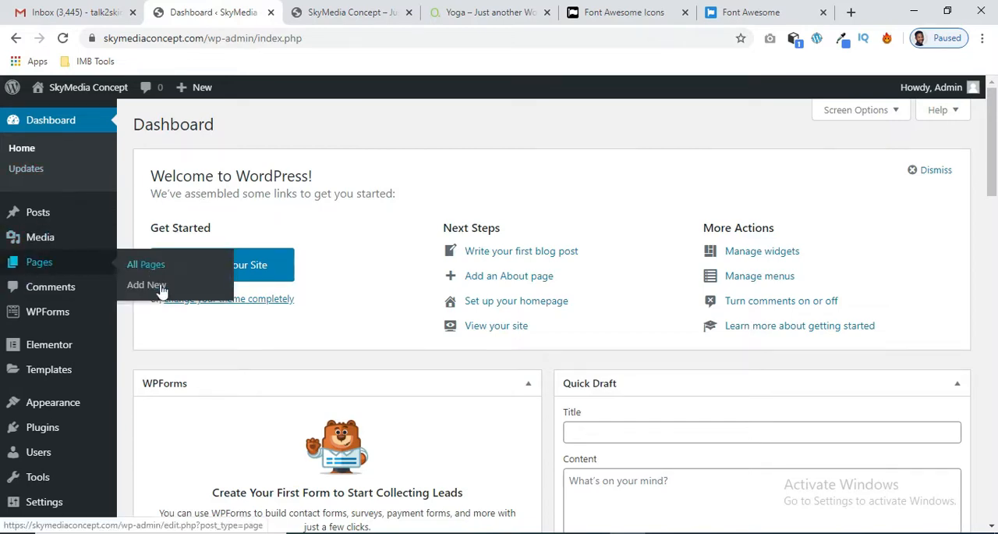
{"action": "left_click", "coordinate": [141, 286]}
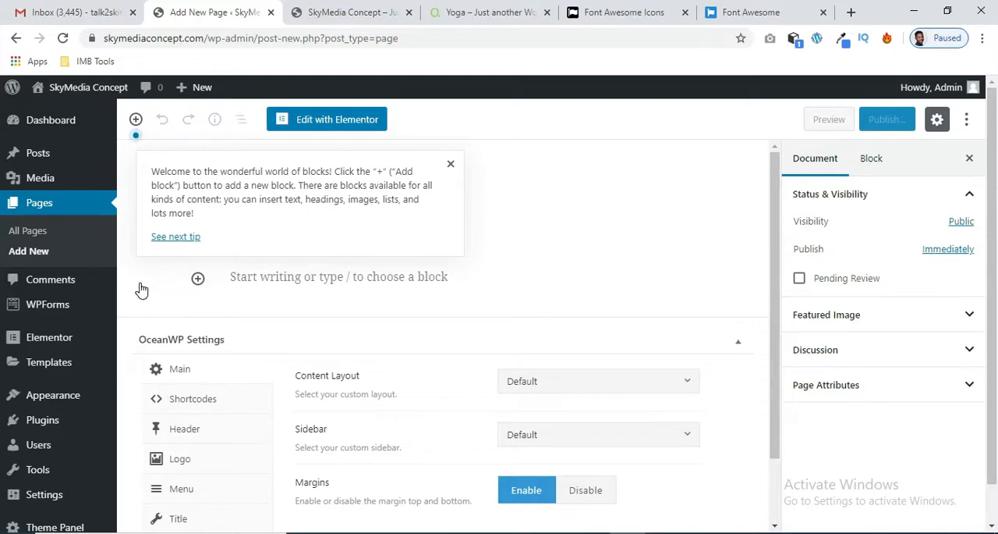
{"action": "left_click", "coordinate": [451, 167]}
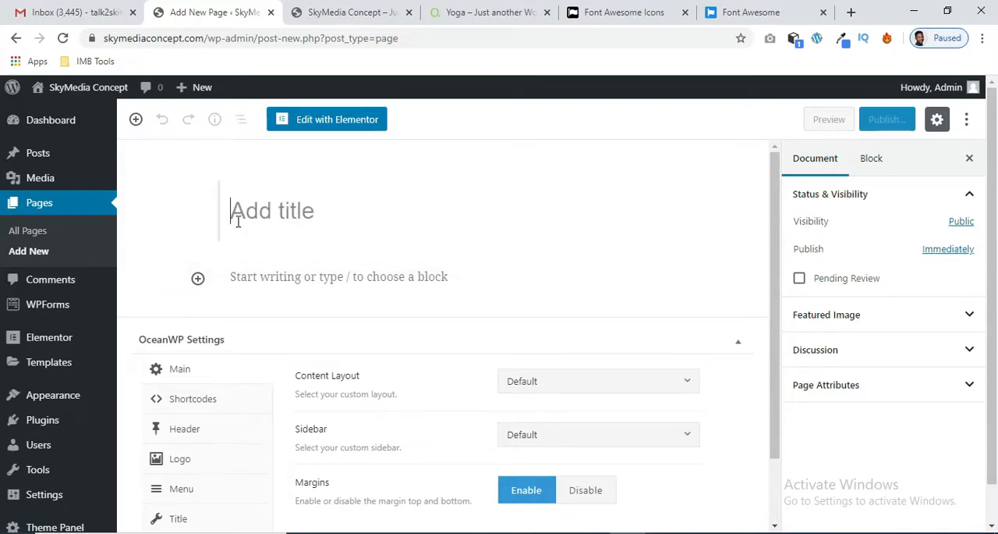
{"action": "type", "text": "Home"}
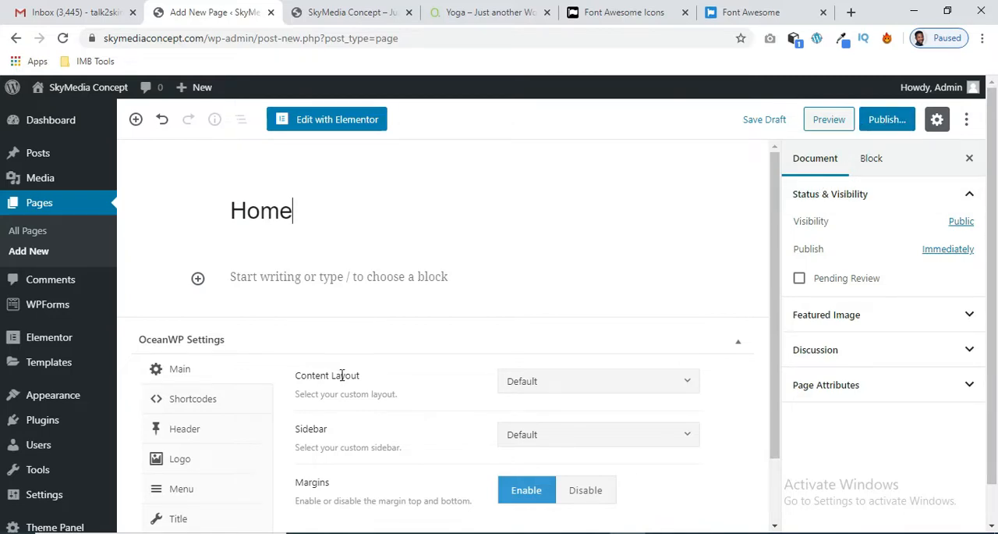
Set the Home page's content layout to 100% Full Width and disable its margins in the OceanWP settings
{"action": "left_click_drag", "start_coordinate": [770, 360], "coordinate": [771, 447]}
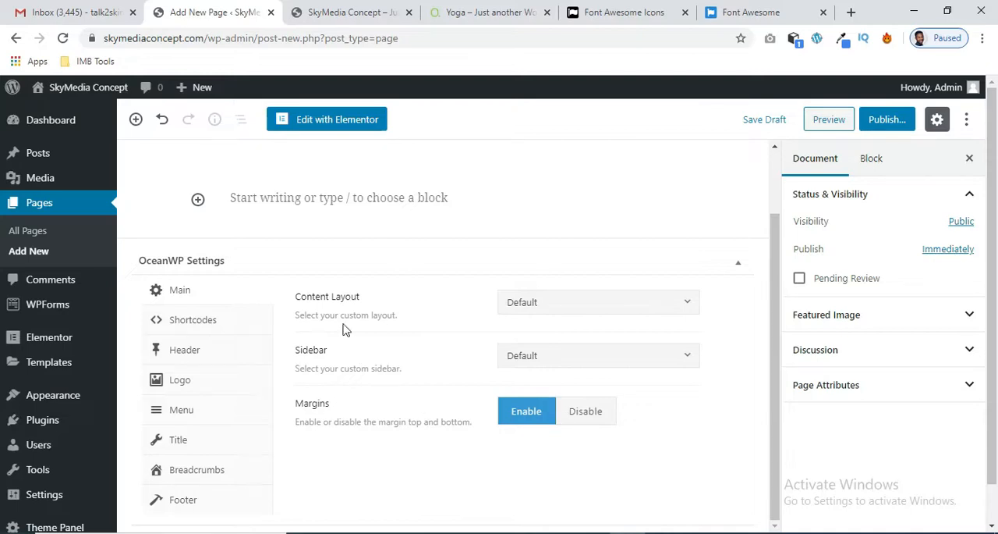
{"action": "left_click", "coordinate": [654, 303]}
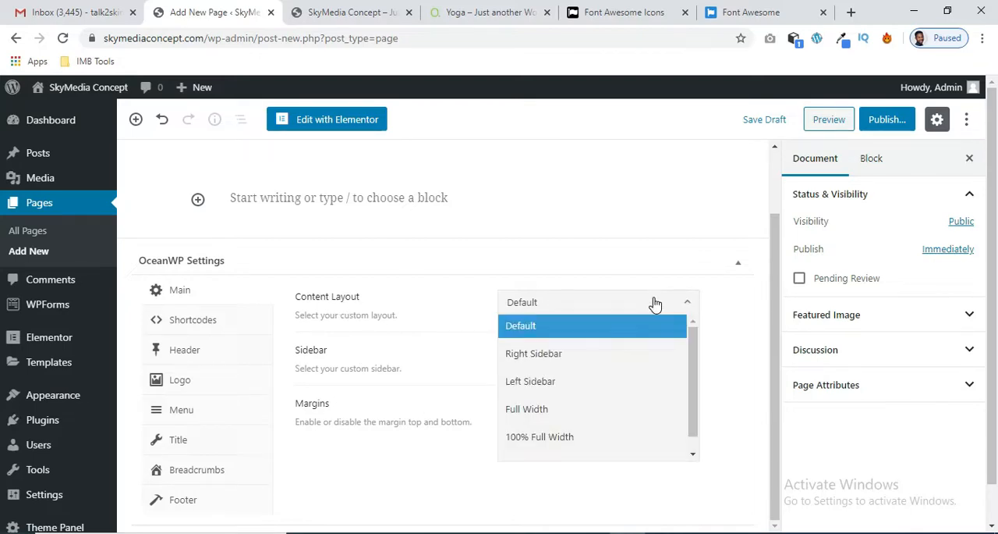
{"action": "left_click", "coordinate": [578, 437]}
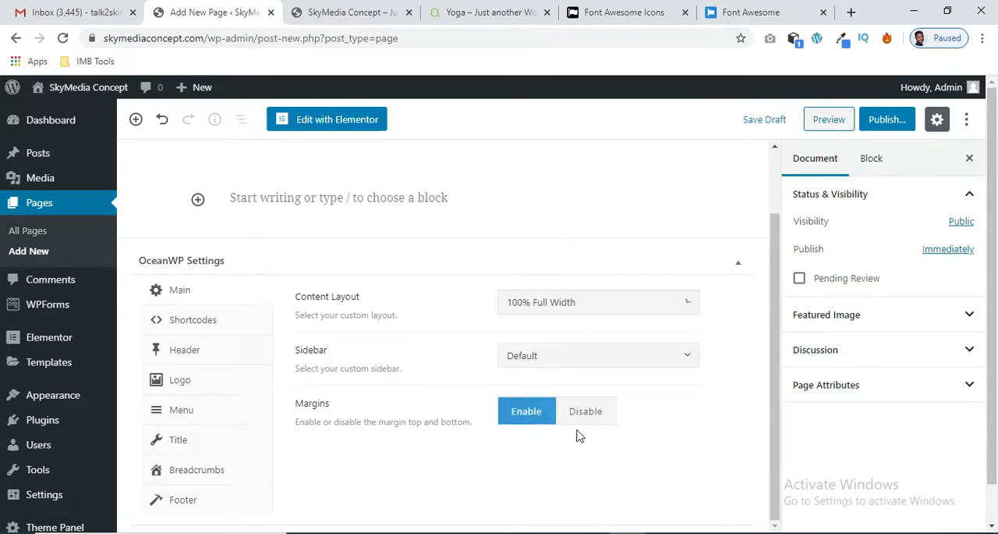
{"action": "left_click", "coordinate": [439, 8]}
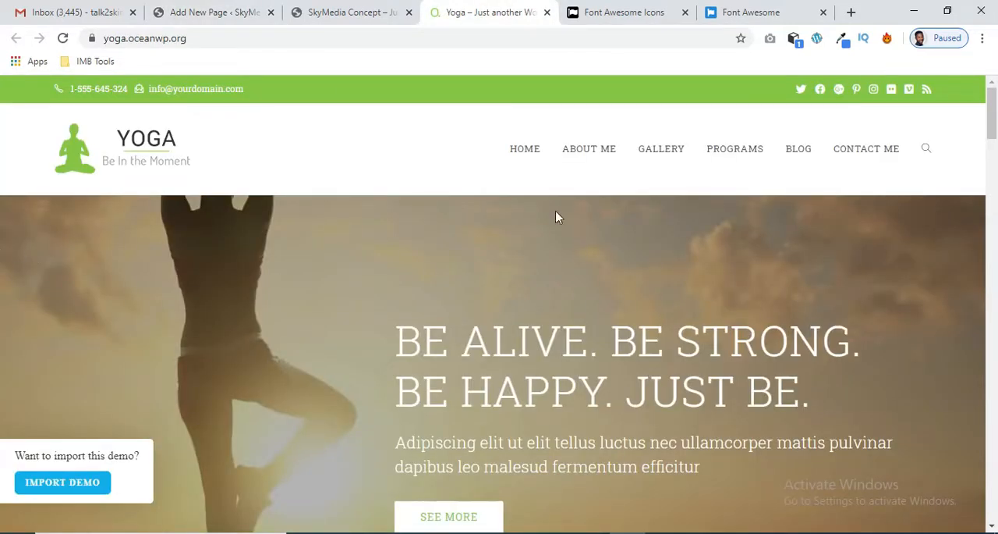
{"action": "left_click", "coordinate": [330, 11]}
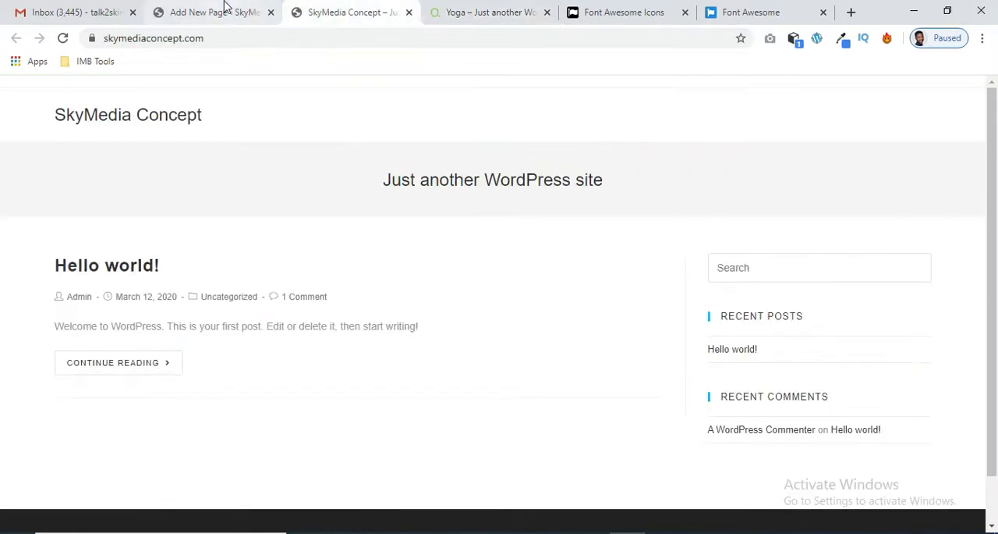
{"action": "left_click", "coordinate": [225, 8]}
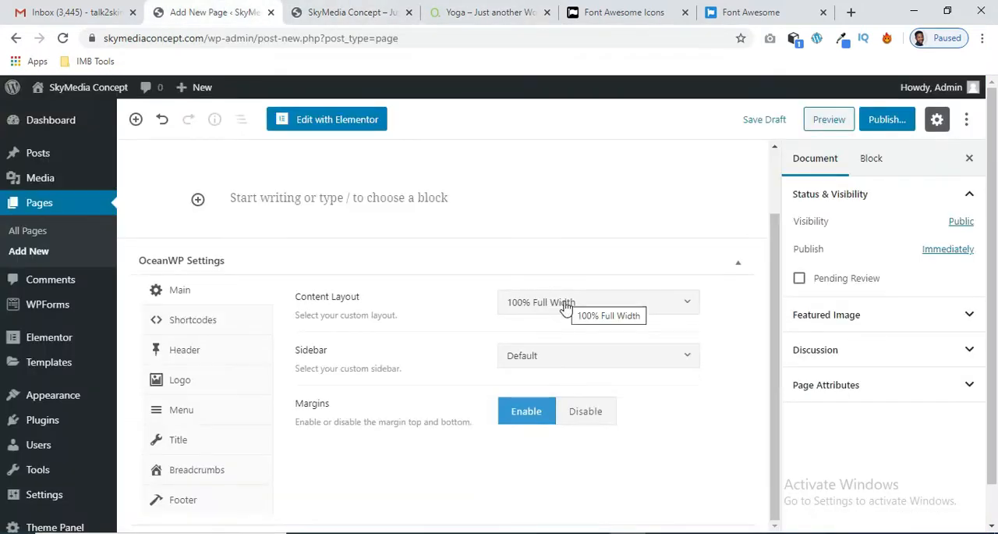
{"action": "left_click", "coordinate": [585, 422]}
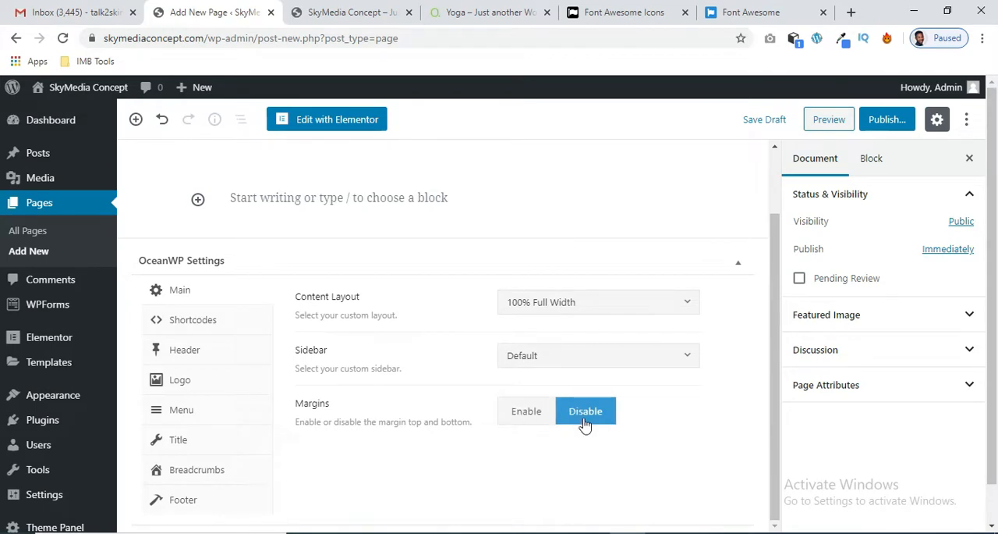
Disable the page title display for the Home page and publish the page
{"action": "left_click", "coordinate": [181, 439]}
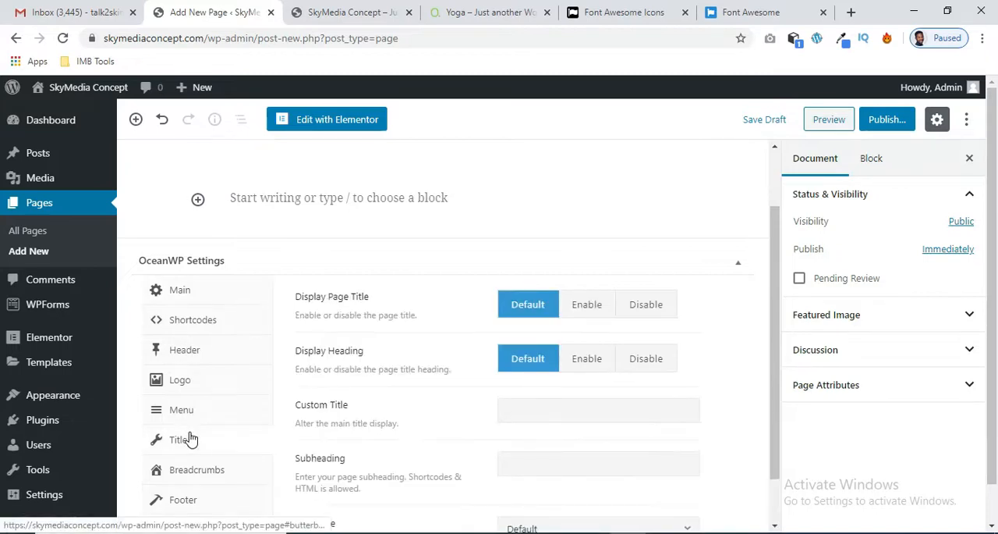
{"action": "left_click", "coordinate": [646, 306]}
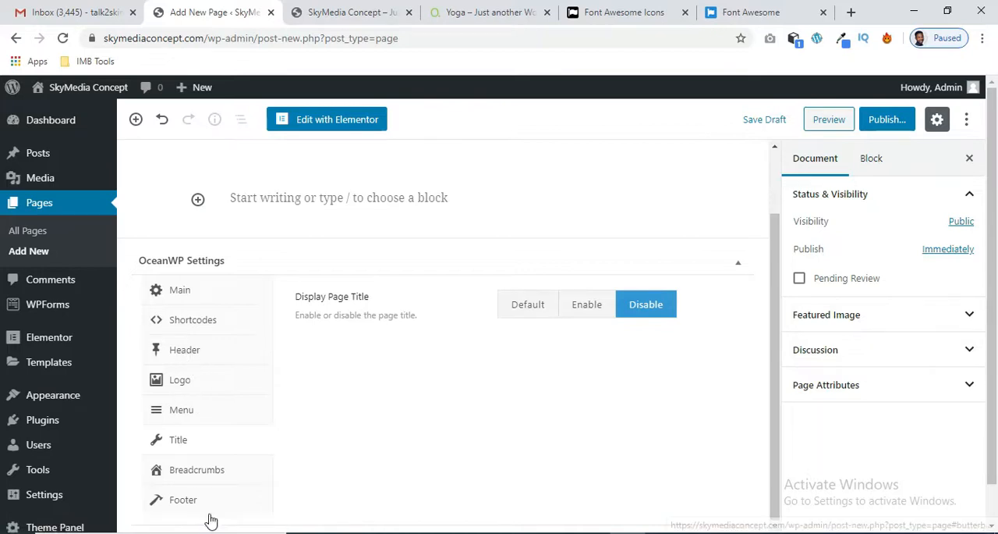
{"action": "left_click", "coordinate": [888, 120]}
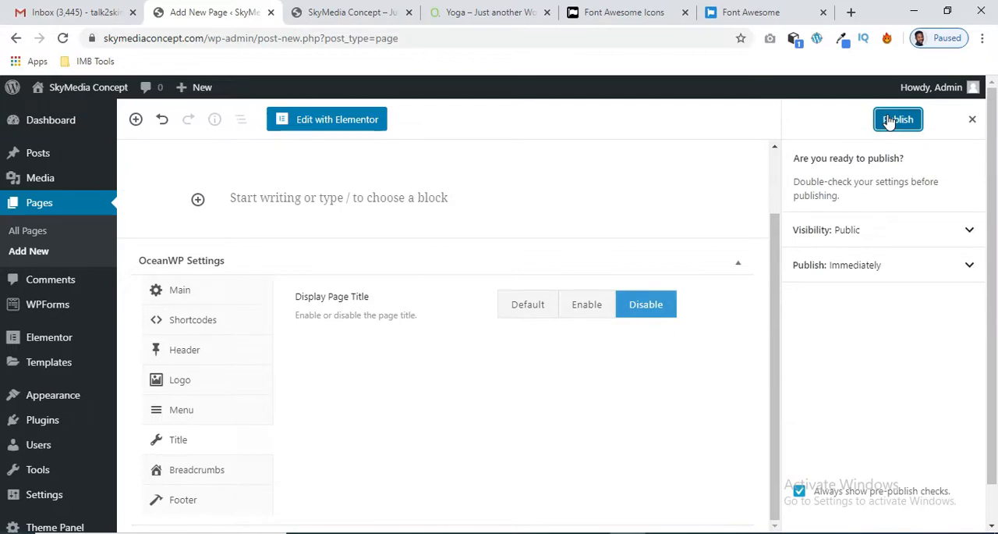
{"action": "left_click", "coordinate": [889, 120]}
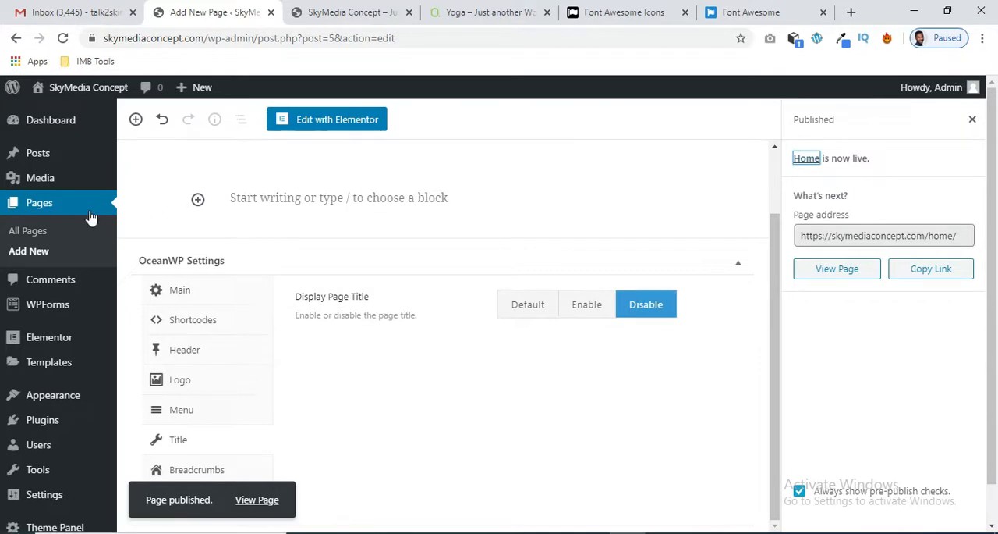
Move the Privacy Policy and Sample Page pages to the trash with a bulk action
{"action": "left_click", "coordinate": [29, 233]}
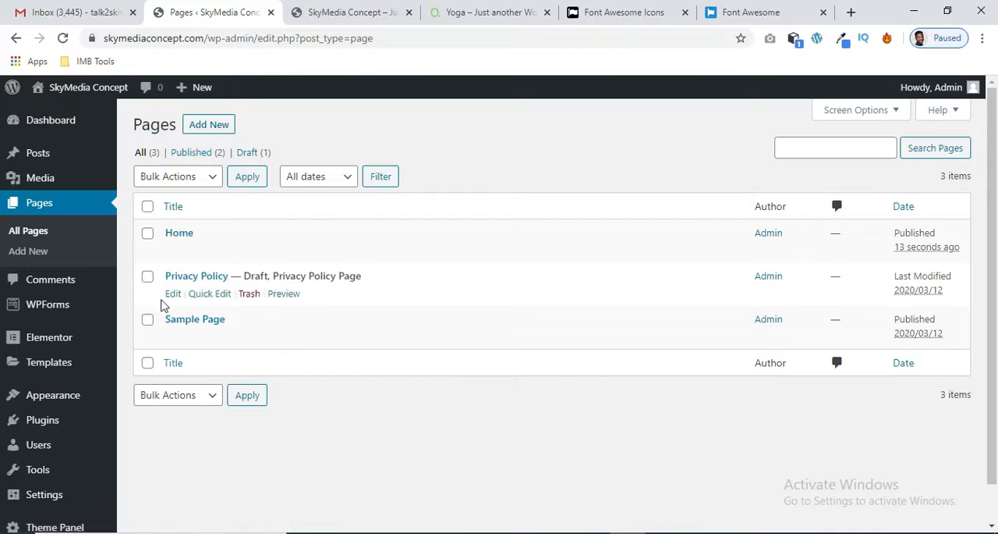
{"action": "left_click", "coordinate": [148, 276]}
{"action": "left_click", "coordinate": [148, 322]}
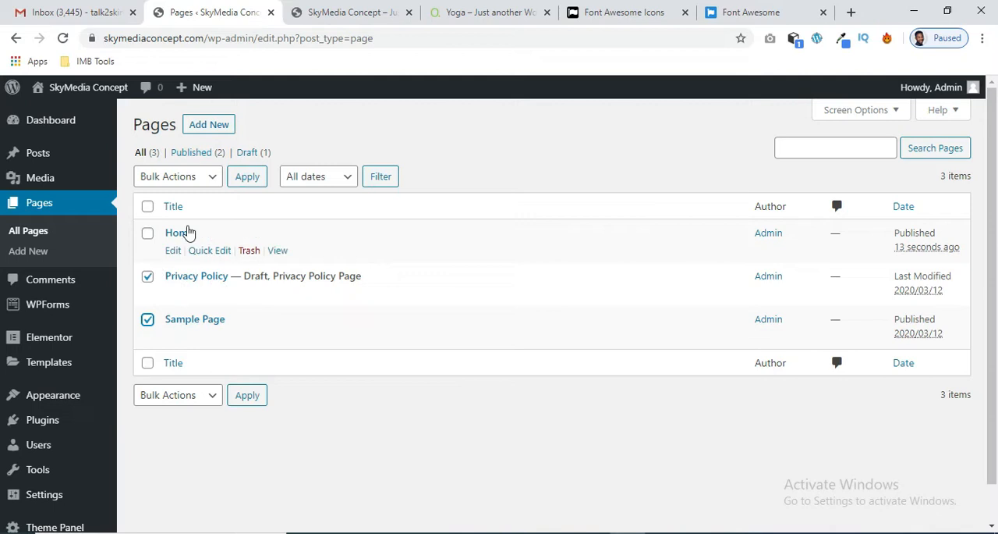
{"action": "left_click", "coordinate": [214, 177]}
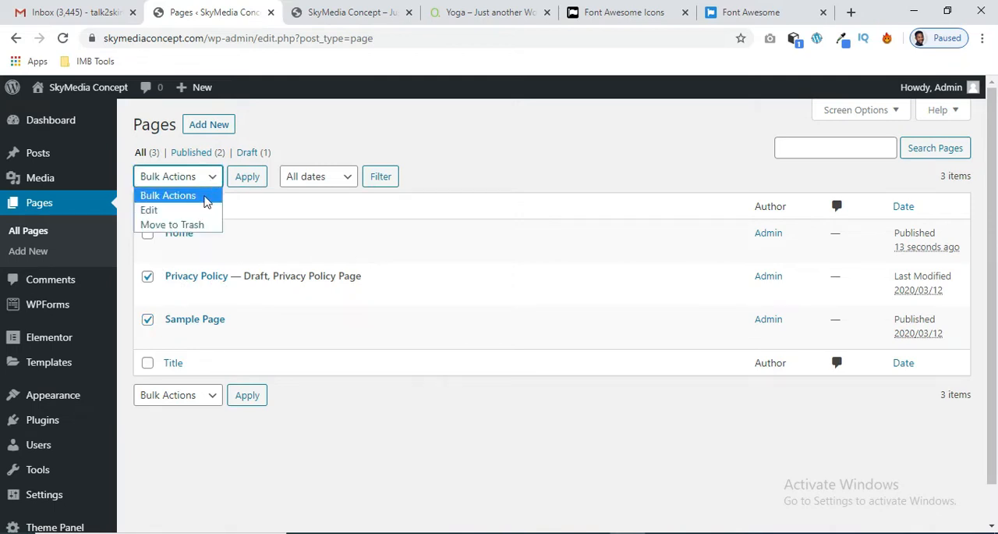
{"action": "left_click", "coordinate": [199, 226]}
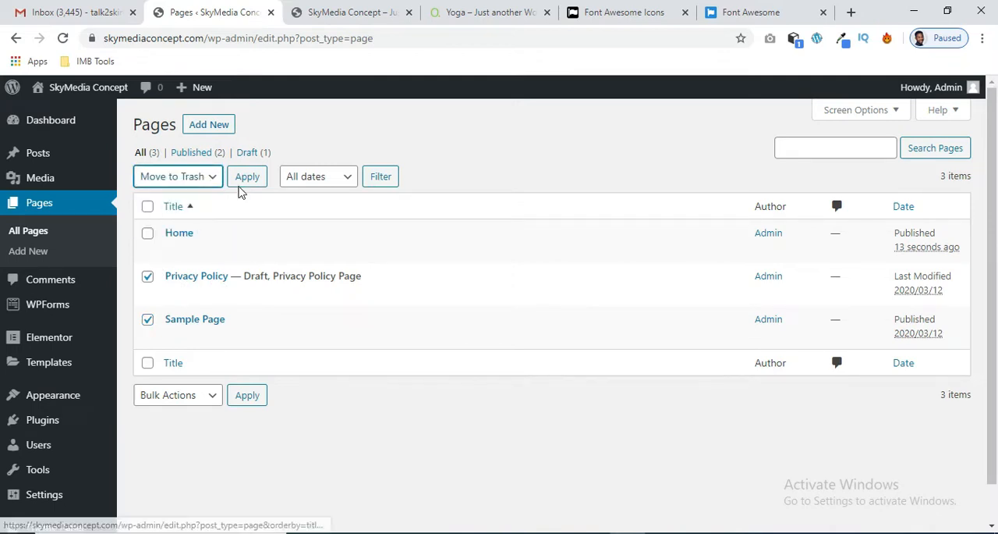
{"action": "left_click", "coordinate": [246, 178]}
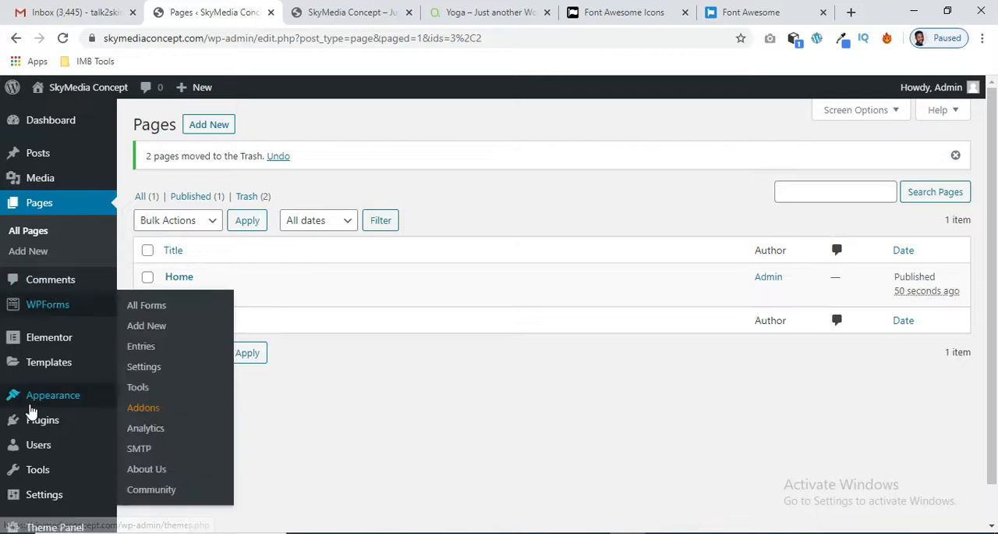
Search the plugins available for installation for "duplicate page"
{"action": "mouse_move", "coordinate": [52, 426]}
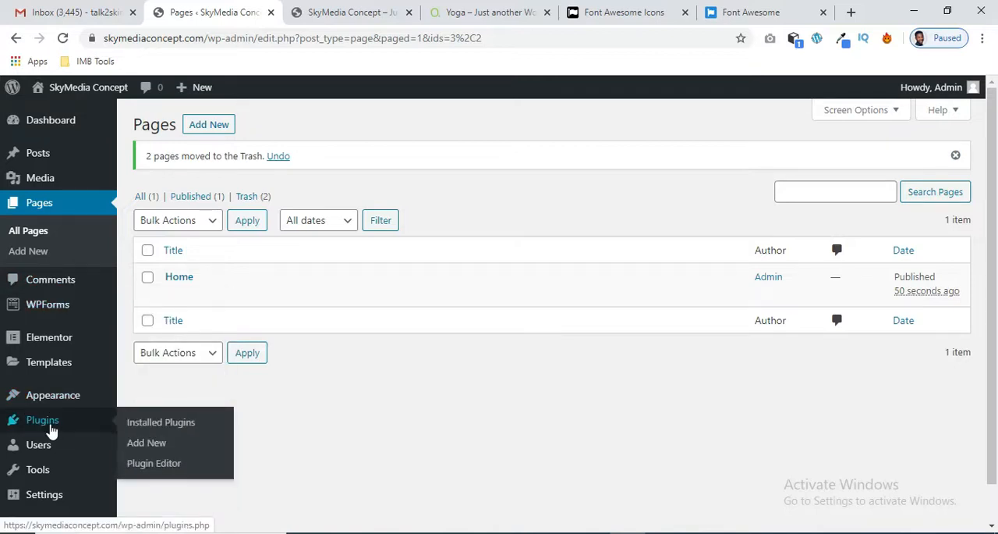
{"action": "left_click", "coordinate": [159, 446]}
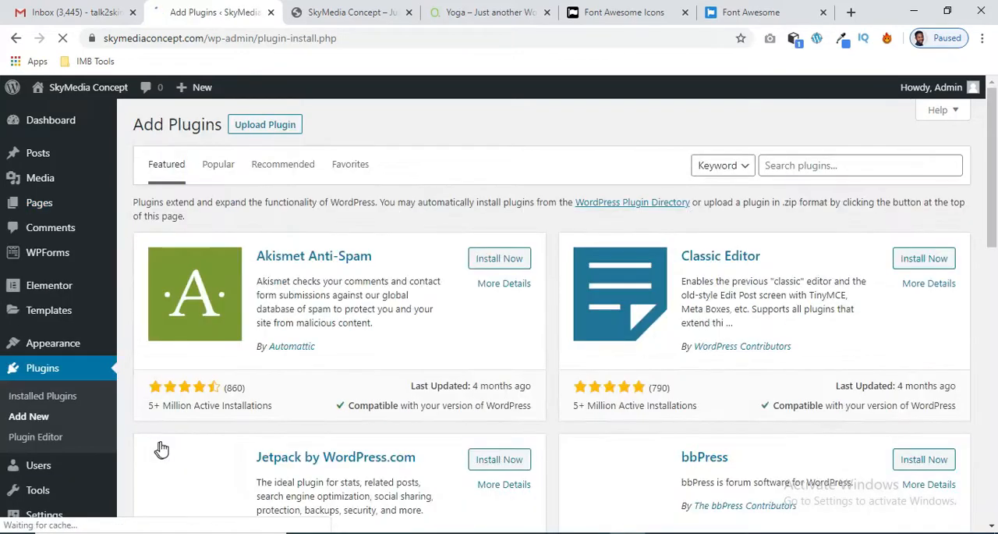
{"action": "left_click", "coordinate": [895, 175]}
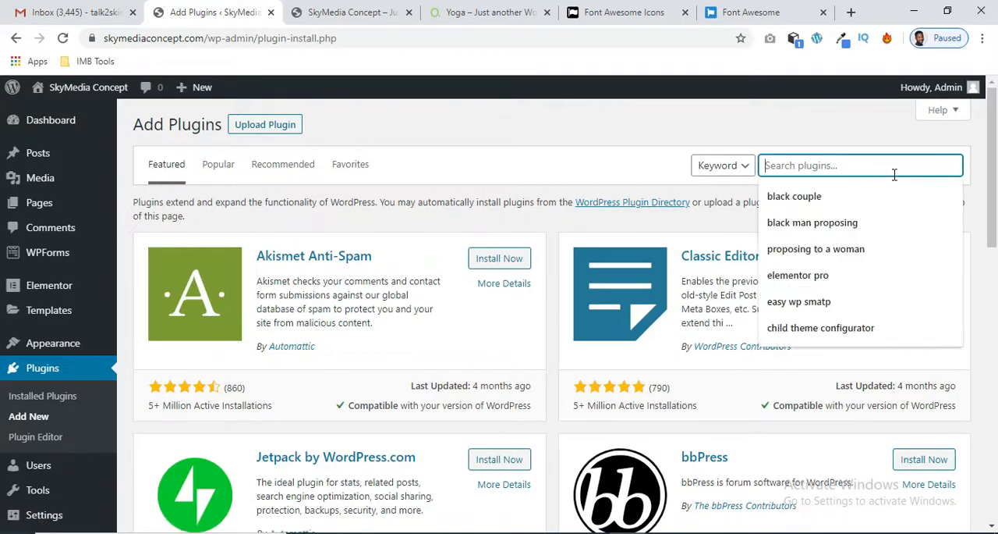
{"action": "type", "text": "du"}
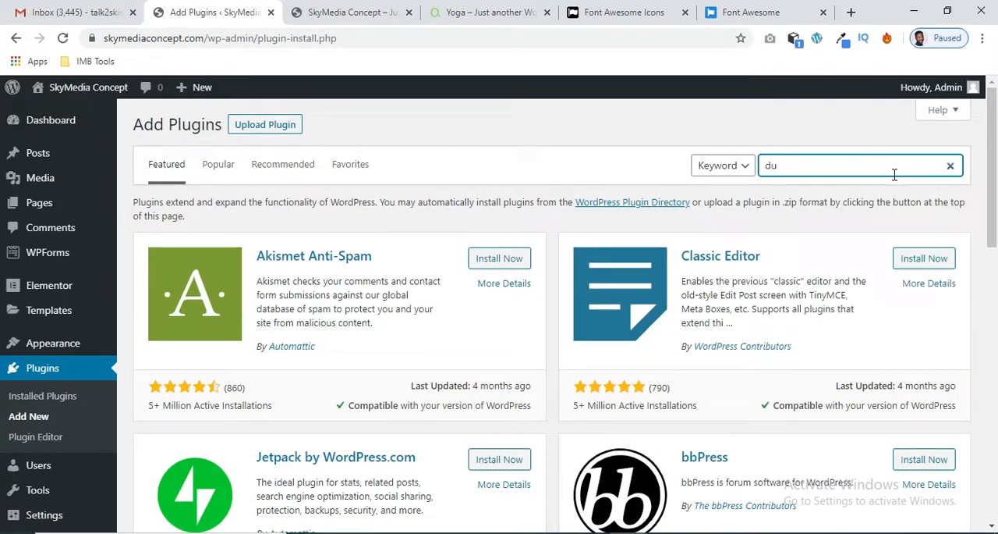
{"action": "type", "text": "plicate page"}
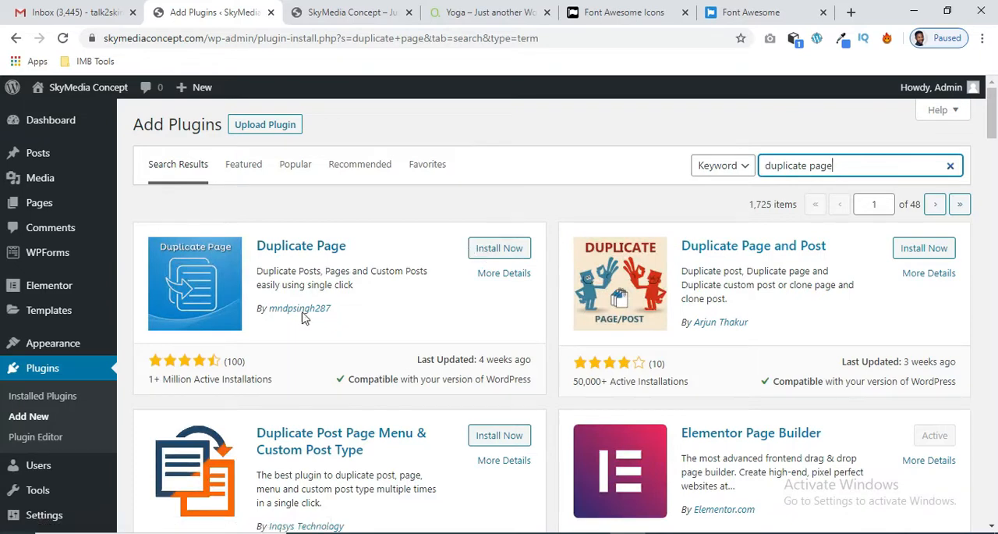
{"action": "left_click", "coordinate": [18, 532]}
{"action": "key", "text": "super"}
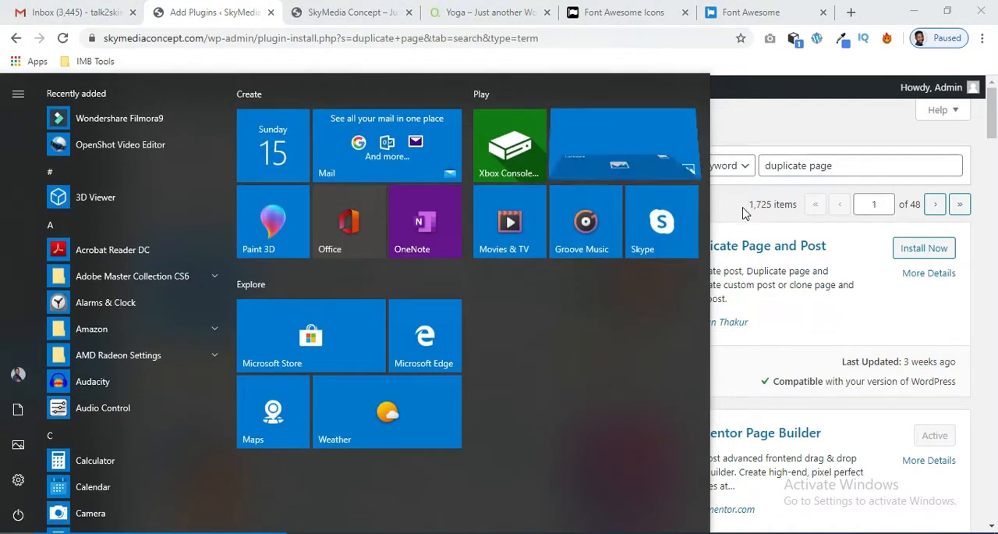
{"action": "left_click", "coordinate": [736, 213]}
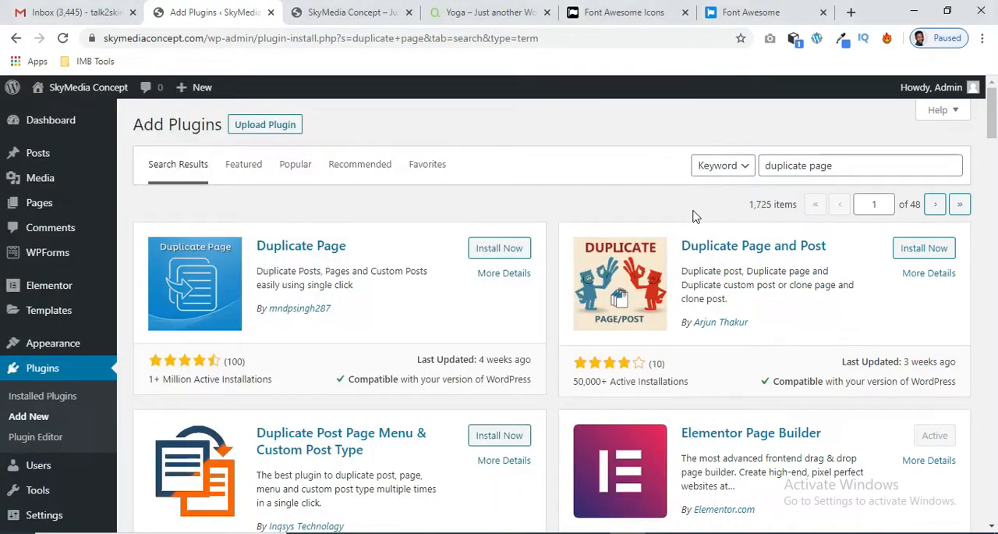
Install and activate the Duplicate Page plugin by mndpsingh287
{"action": "left_click", "coordinate": [492, 249]}
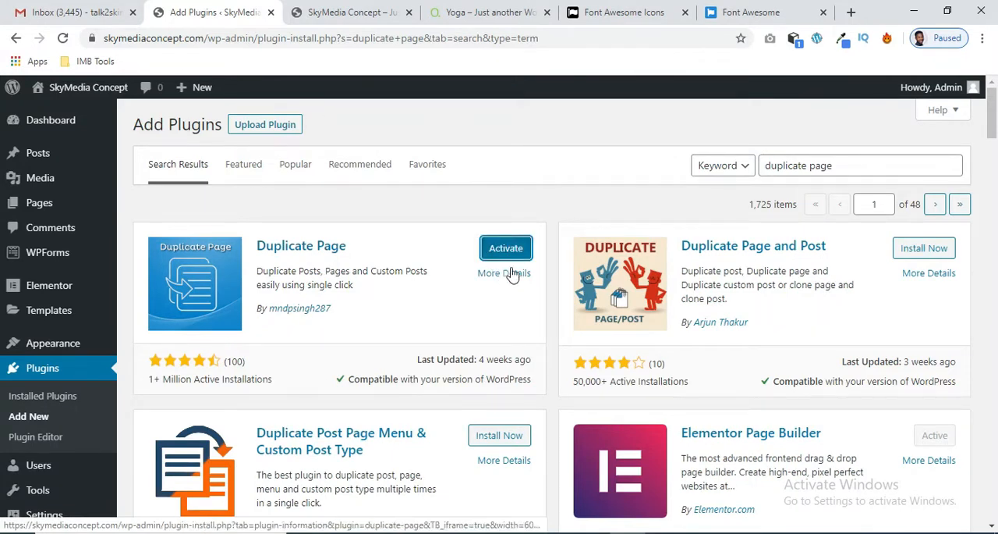
{"action": "left_click", "coordinate": [506, 249]}
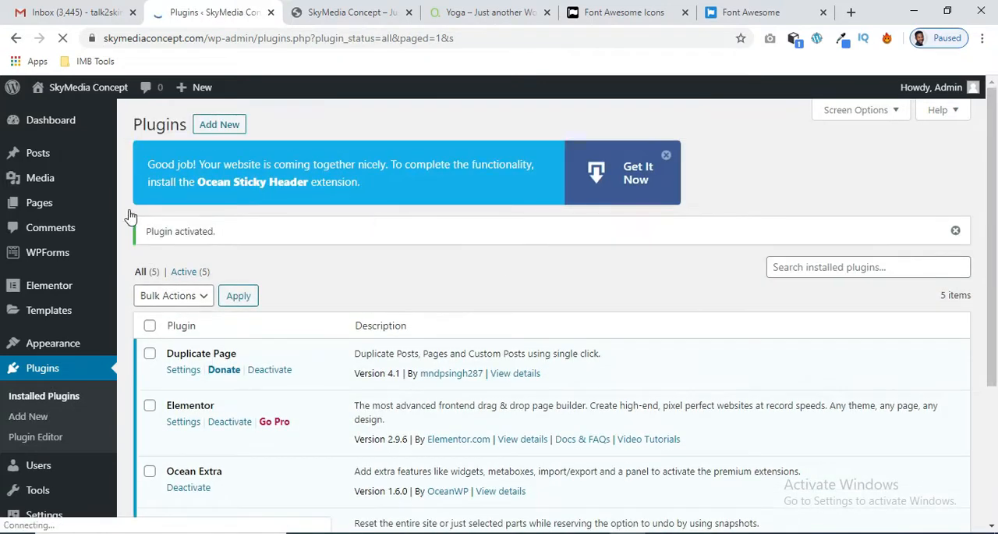
Duplicate the Home page and give the draft copy the title About and the slug about
{"action": "left_click", "coordinate": [31, 204]}
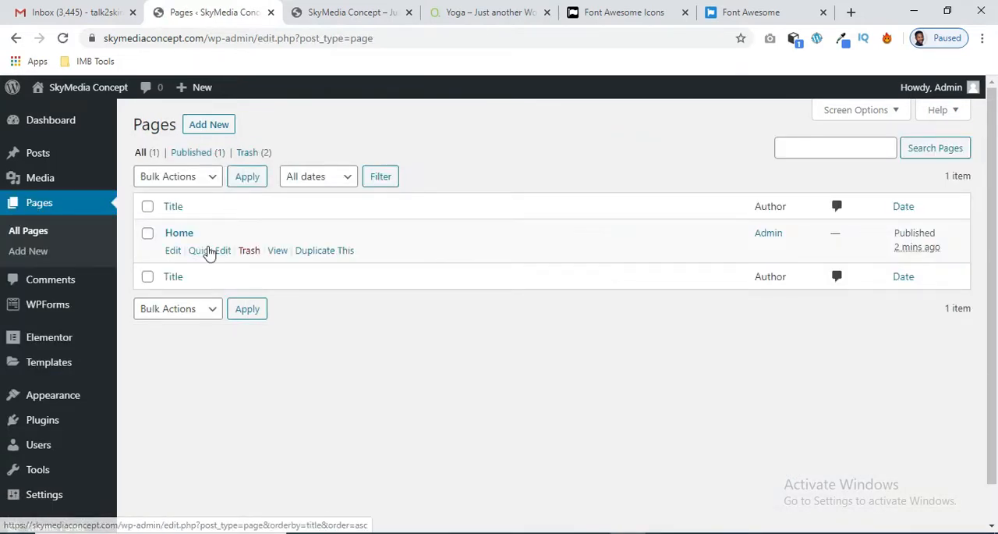
{"action": "left_click", "coordinate": [329, 251]}
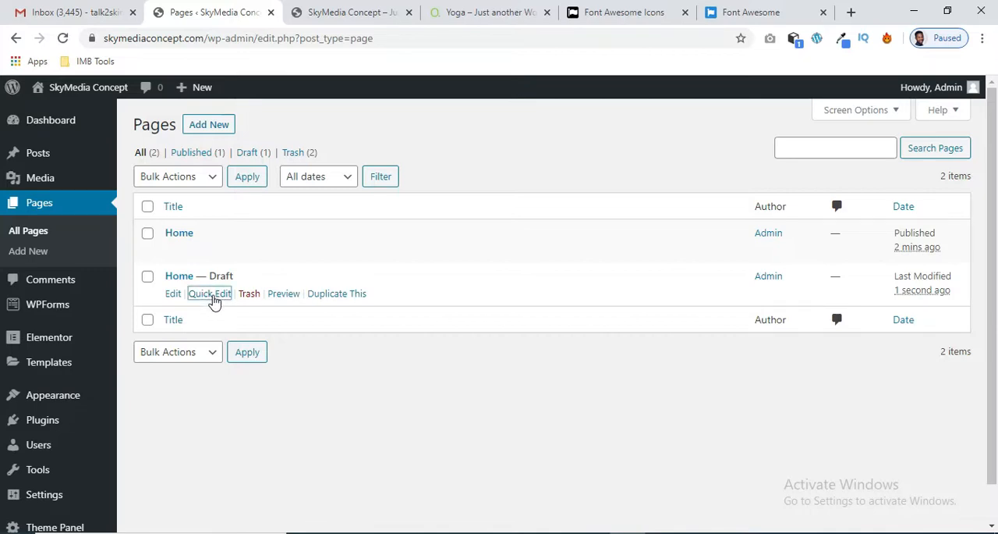
{"action": "left_click", "coordinate": [212, 295]}
{"action": "double_click", "coordinate": [214, 295]}
{"action": "type", "text": "About"}
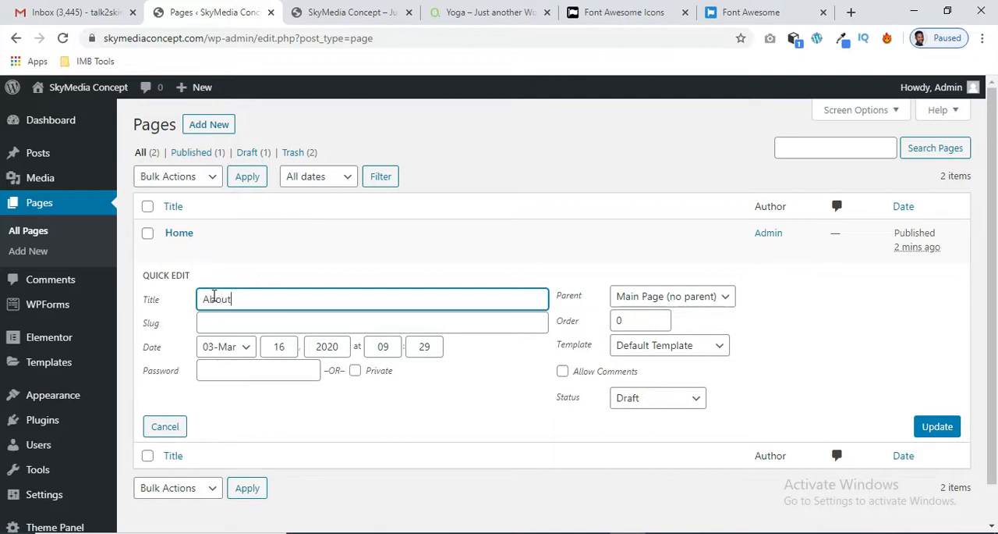
{"action": "left_click", "coordinate": [284, 323]}
{"action": "type", "text": "about"}
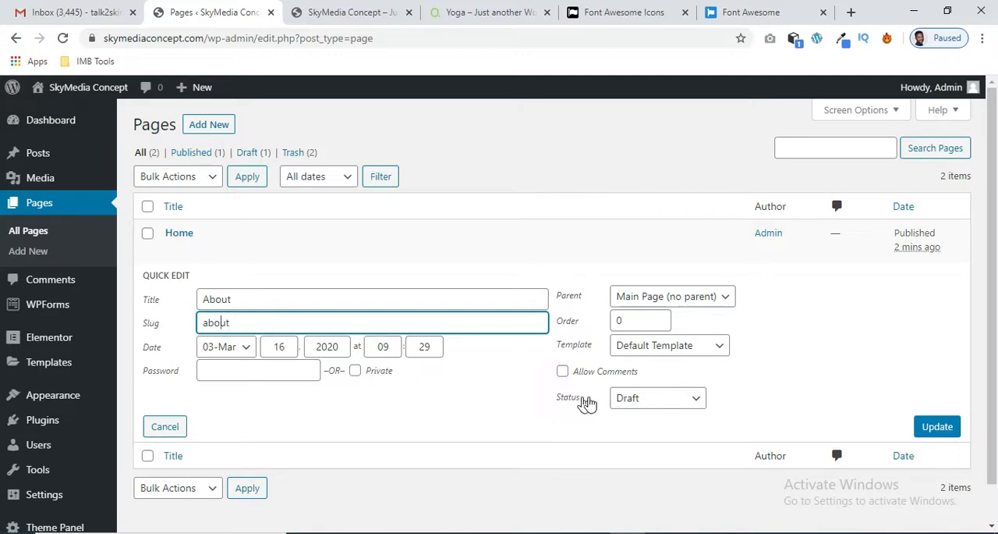
Set the About page's status to Published and save the change
{"action": "left_click", "coordinate": [640, 400]}
{"action": "left_click", "coordinate": [646, 417]}
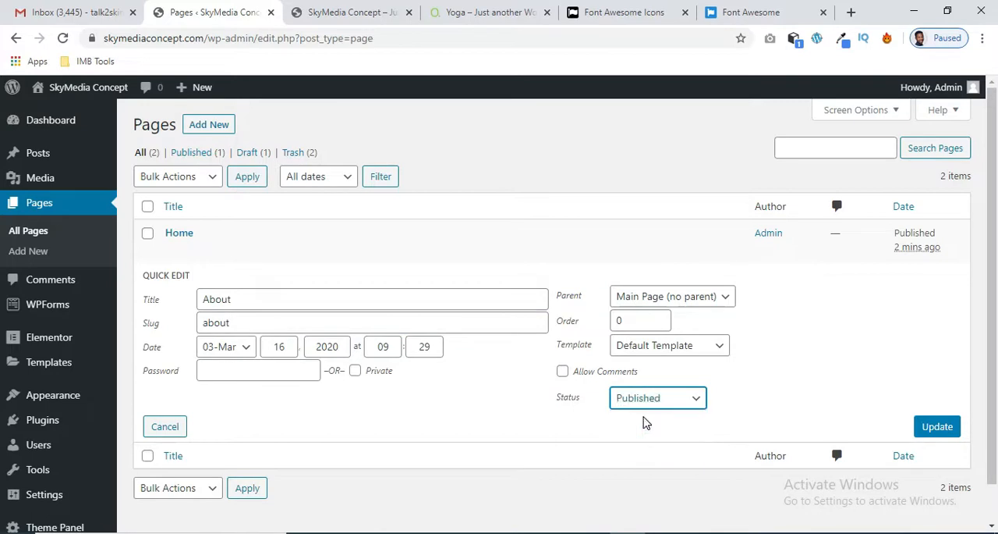
{"action": "left_click", "coordinate": [817, 423]}
{"action": "left_click", "coordinate": [925, 427]}
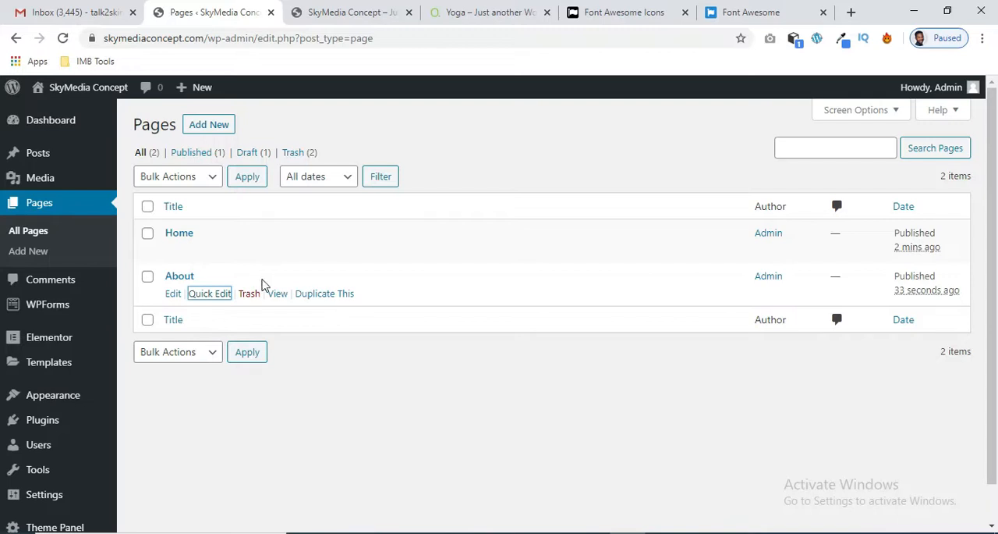
Duplicate the About page and give the draft copy the title Contact and the slug contact
{"action": "left_click", "coordinate": [328, 296]}
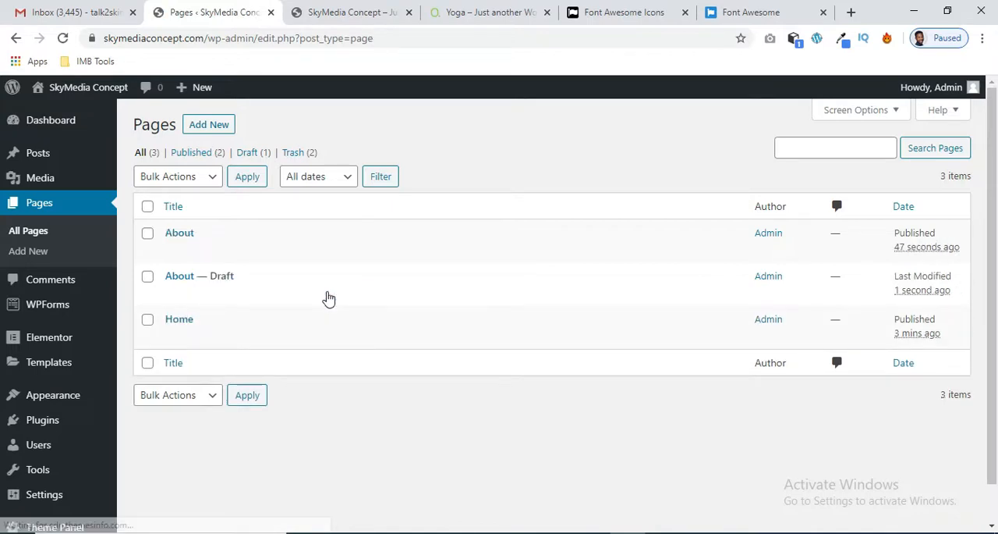
{"action": "mouse_move", "coordinate": [215, 279]}
{"action": "left_click", "coordinate": [208, 297]}
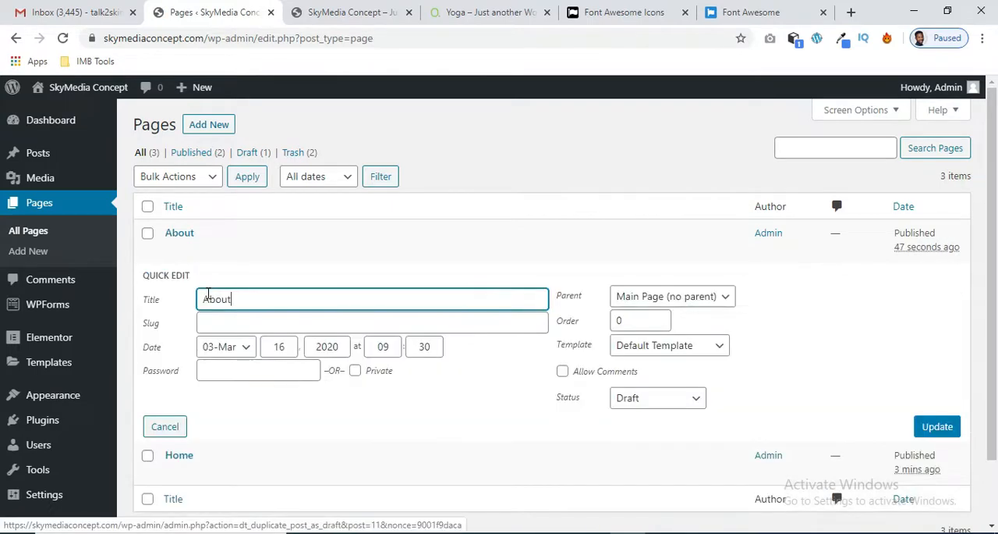
{"action": "double_click", "coordinate": [209, 297]}
{"action": "type", "text": "C"}
{"action": "key", "text": "Tab"}
{"action": "type", "text": "contact"}
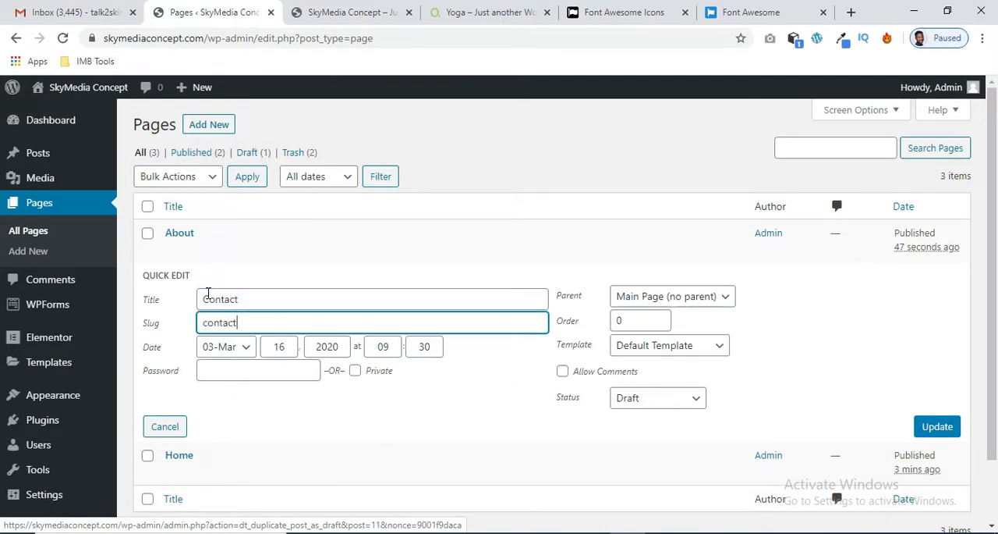
Set the Contact page's status to Published and save the change
{"action": "left_click", "coordinate": [648, 402]}
{"action": "left_click", "coordinate": [648, 418]}
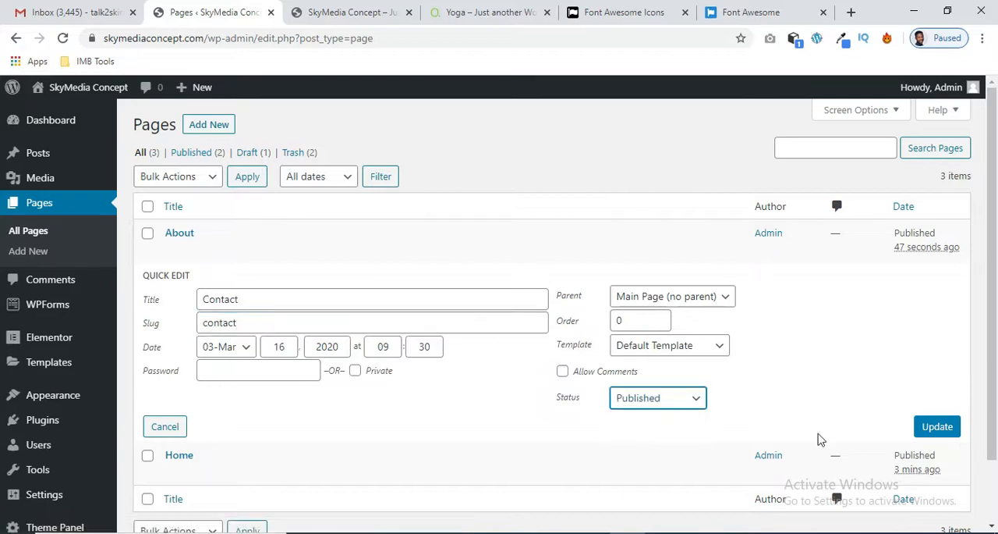
{"action": "left_click", "coordinate": [941, 430]}
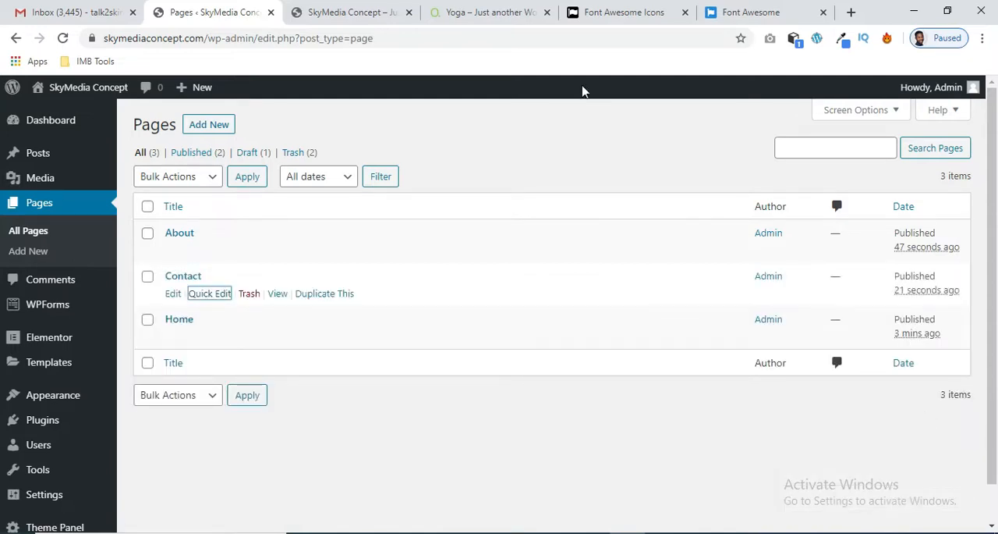
Reload the live site to check its header for page links, and return to the pages list
{"action": "left_click", "coordinate": [371, 10]}
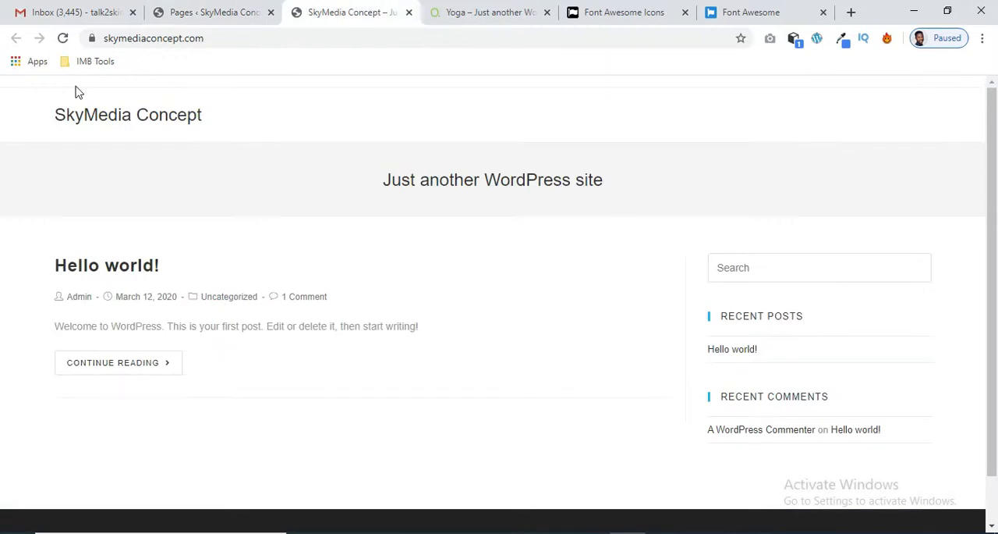
{"action": "left_click", "coordinate": [64, 38]}
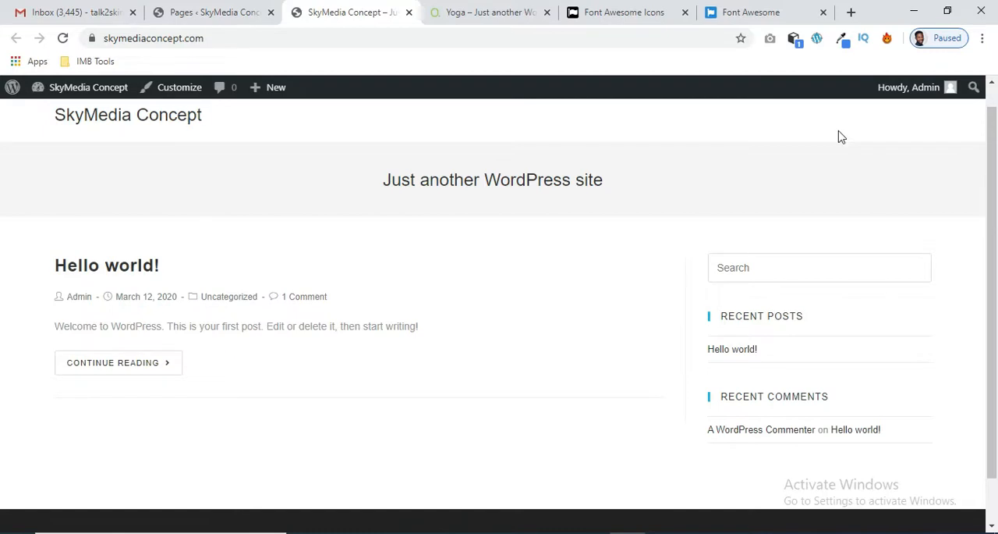
{"action": "left_click", "coordinate": [246, 11]}
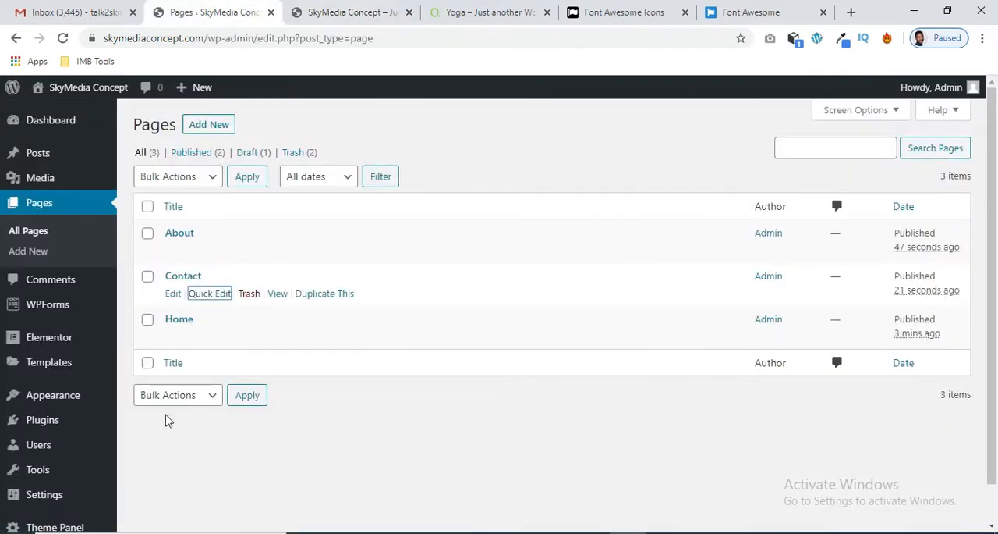
Create a new navigation menu named Main
{"action": "mouse_move", "coordinate": [36, 398]}
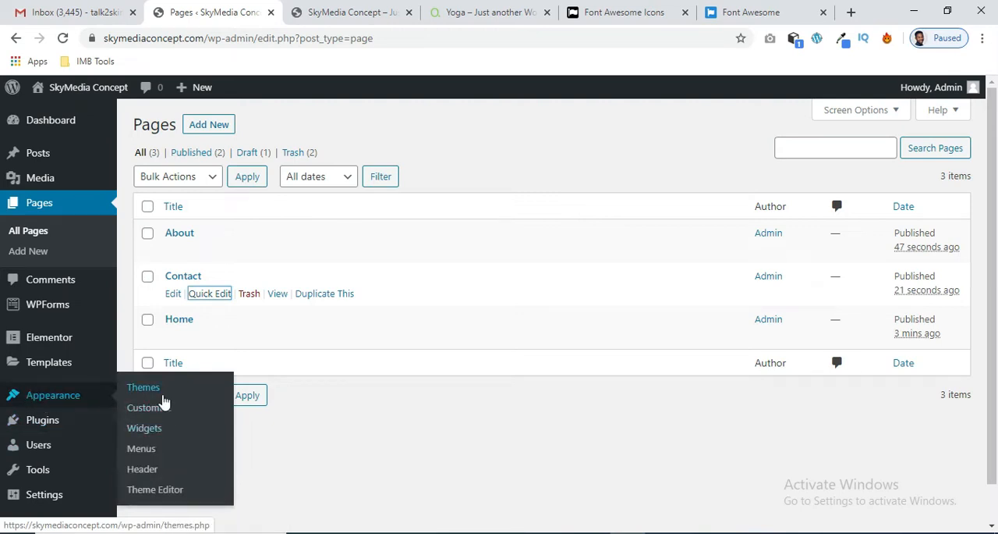
{"action": "left_click", "coordinate": [145, 452]}
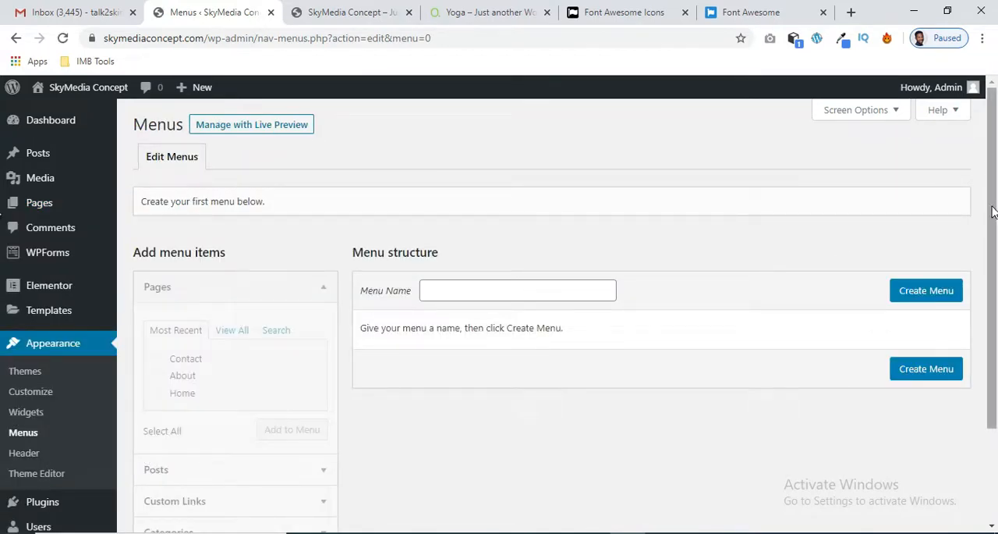
{"action": "left_click_drag", "start_coordinate": [989, 225], "coordinate": [989, 256]}
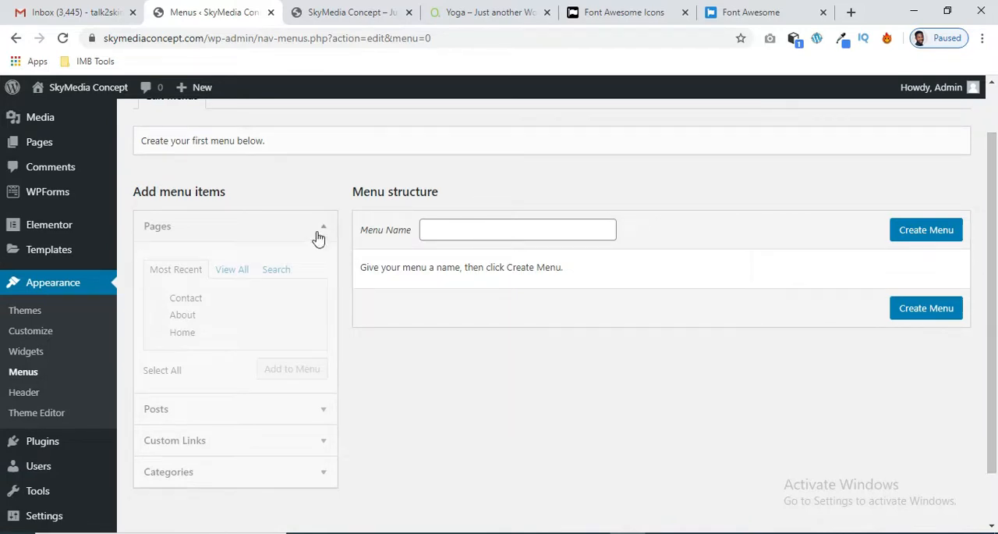
{"action": "left_click", "coordinate": [450, 228]}
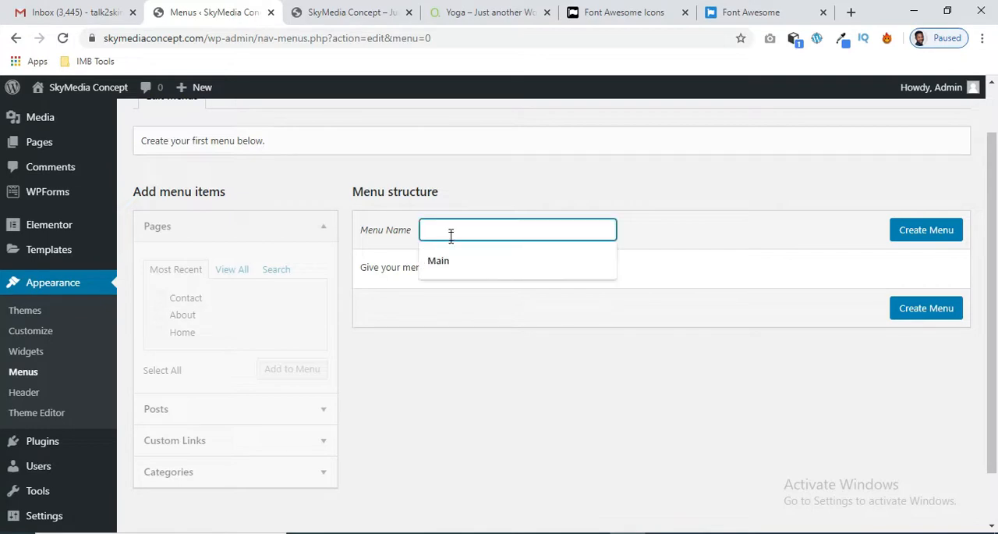
{"action": "left_click", "coordinate": [449, 265]}
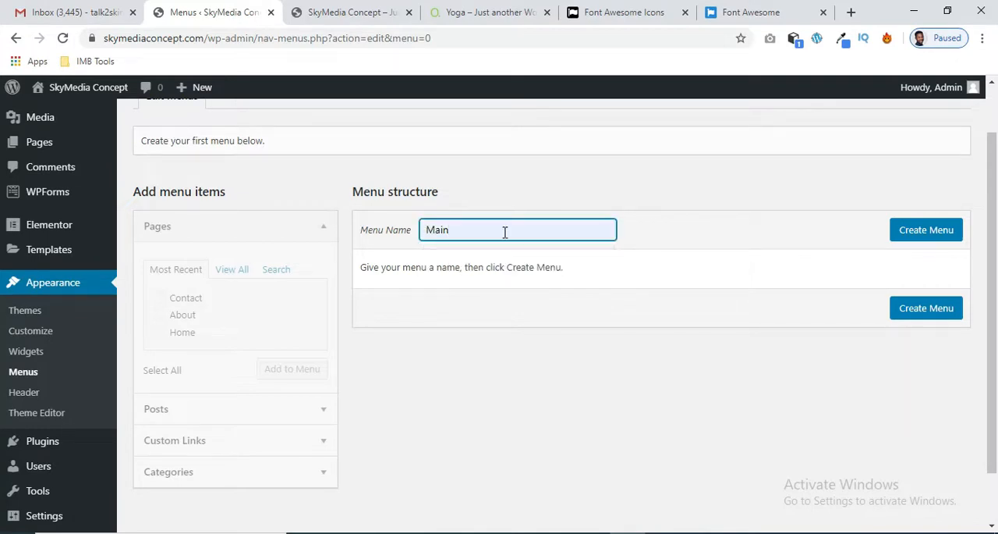
{"action": "left_click", "coordinate": [914, 231]}
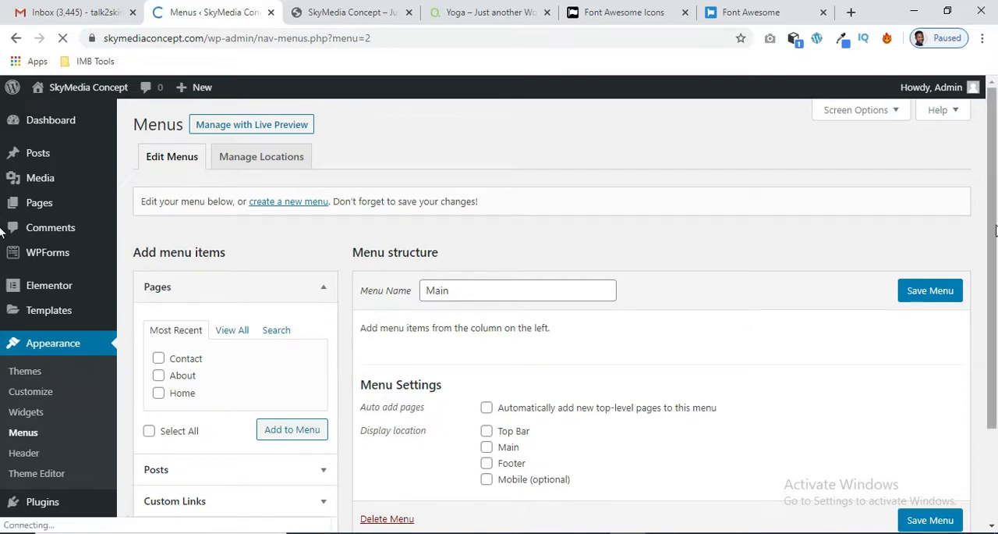
Add the Contact, About and Home pages to the Main menu
{"action": "scroll", "coordinate": [994, 267], "scroll_direction": "down", "scroll_amount": 1}
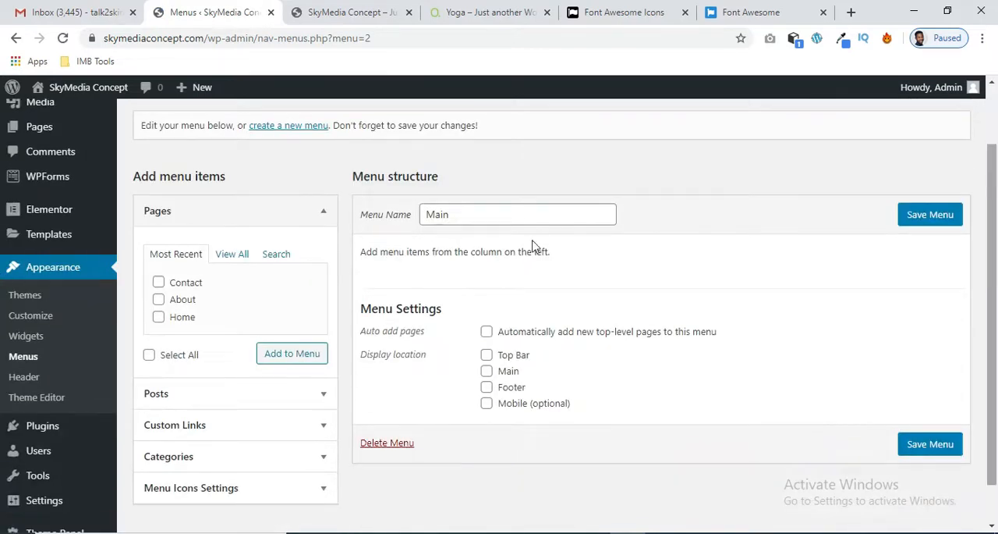
{"action": "left_click", "coordinate": [159, 284]}
{"action": "left_click", "coordinate": [159, 301]}
{"action": "left_click", "coordinate": [161, 317]}
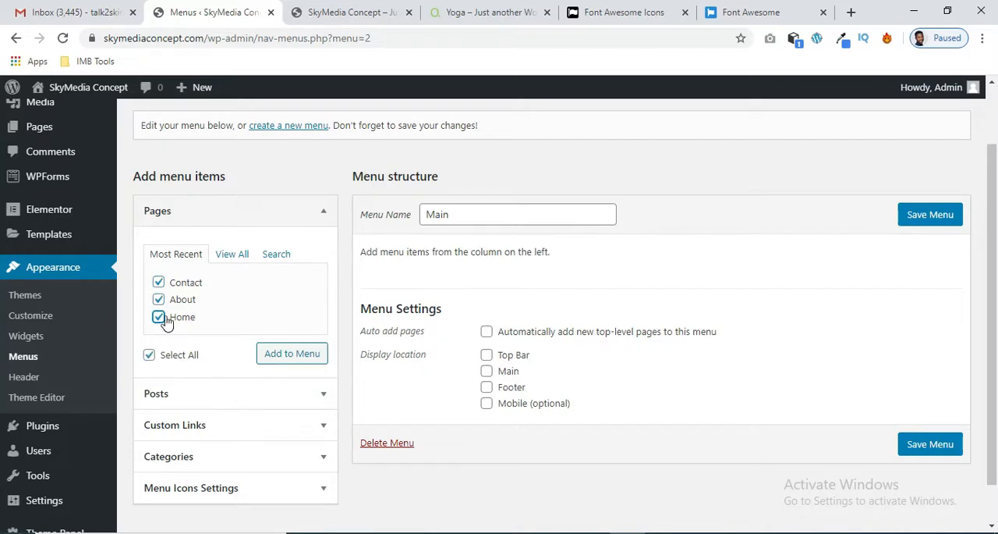
{"action": "left_click", "coordinate": [277, 355]}
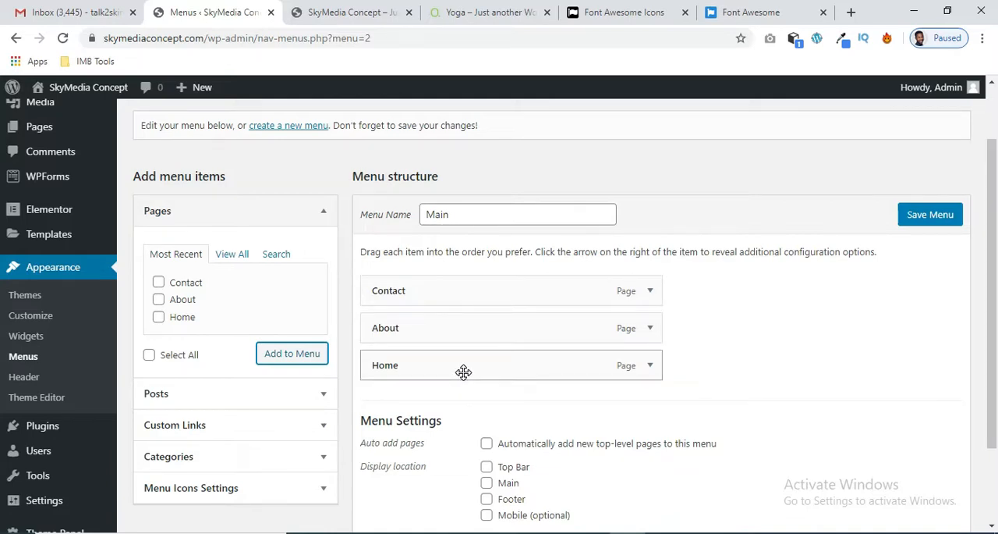
Reorder the menu items as Home, About, Contact and save the menu
{"action": "left_click_drag", "start_coordinate": [474, 259], "coordinate": [458, 276]}
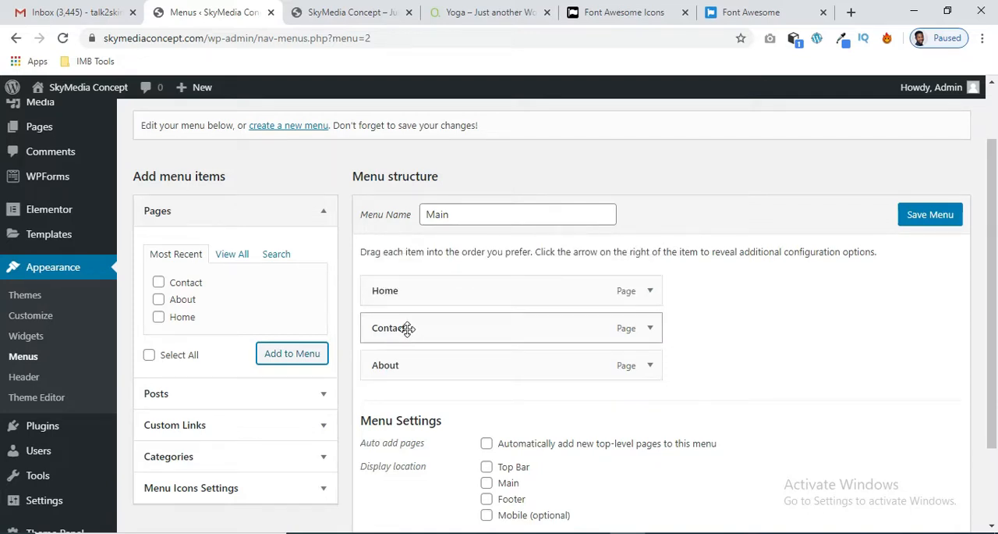
{"action": "left_click_drag", "start_coordinate": [406, 328], "coordinate": [411, 393]}
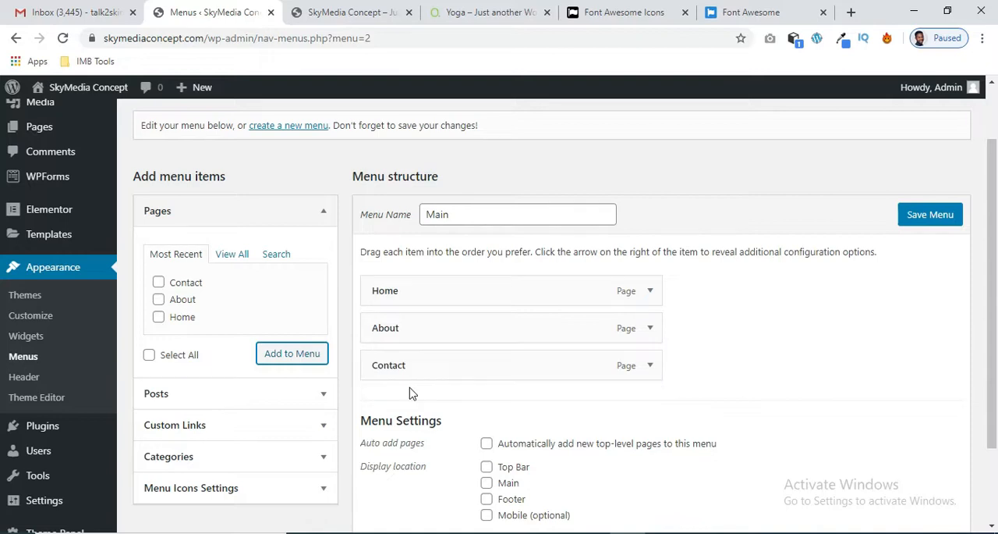
{"action": "left_click_drag", "start_coordinate": [993, 182], "coordinate": [993, 211]}
{"action": "left_click", "coordinate": [929, 177]}
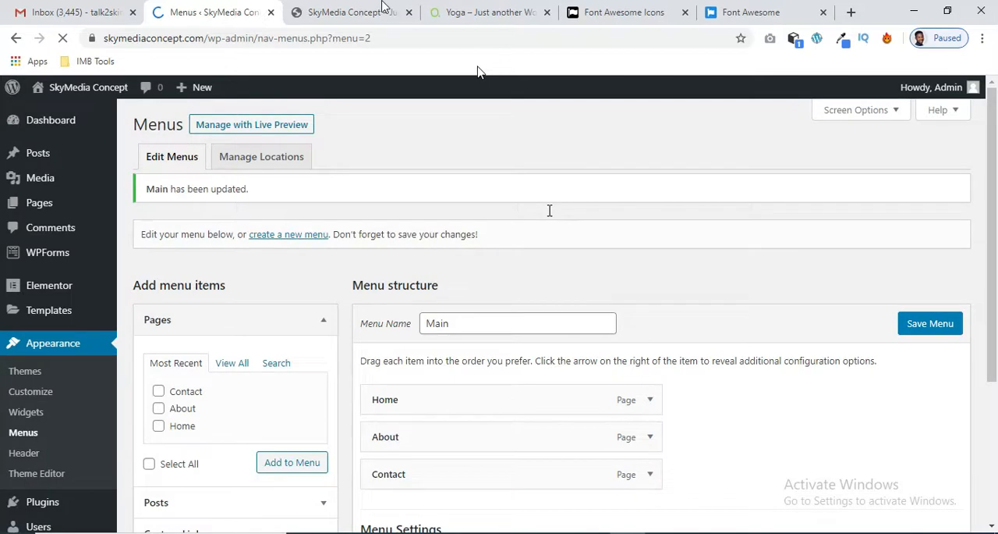
Reload the live site to check whether the saved menu shows in the header, and return to the menu editor
{"action": "left_click", "coordinate": [355, 10]}
{"action": "left_click", "coordinate": [62, 41]}
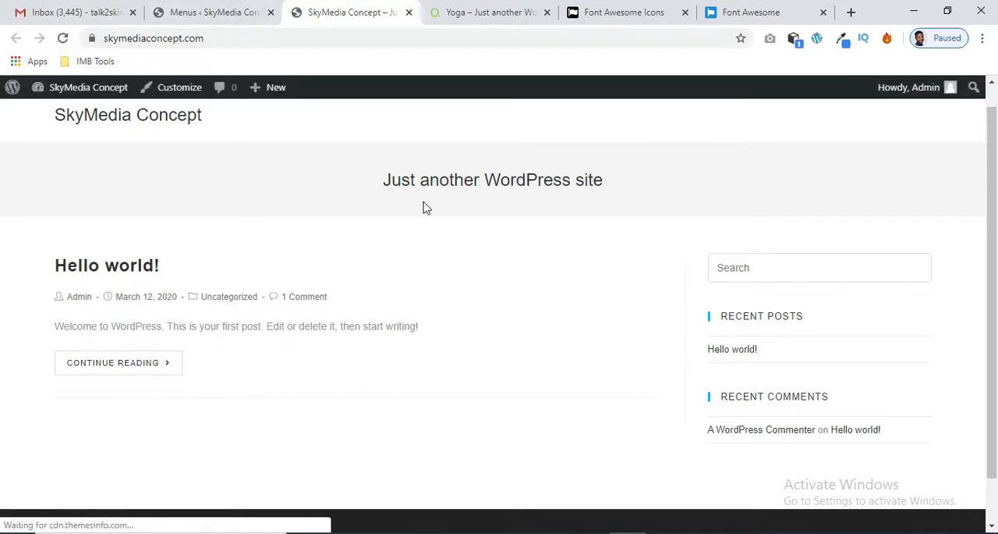
{"action": "left_click", "coordinate": [204, 13]}
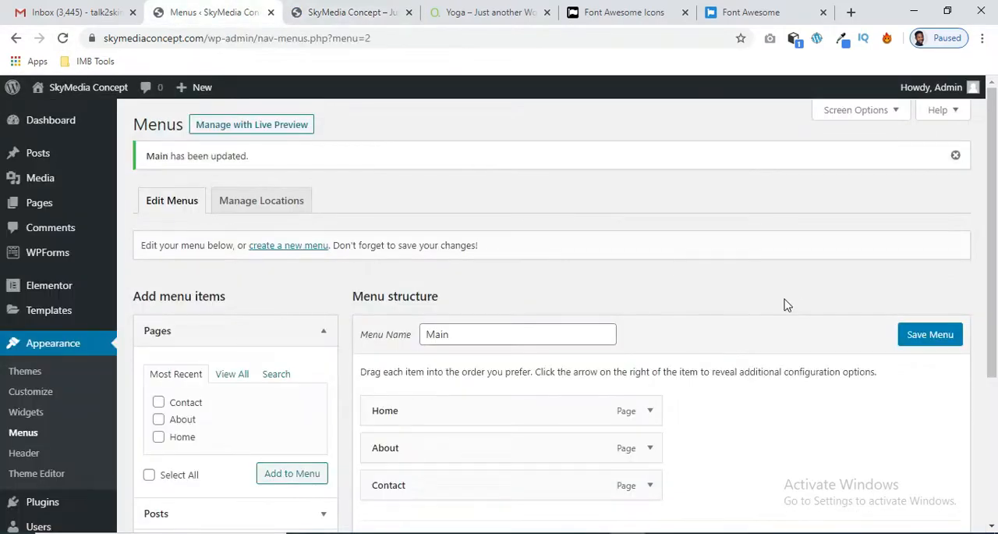
Assign the menu to the Main display location and save it
{"action": "left_click_drag", "start_coordinate": [994, 287], "coordinate": [989, 385]}
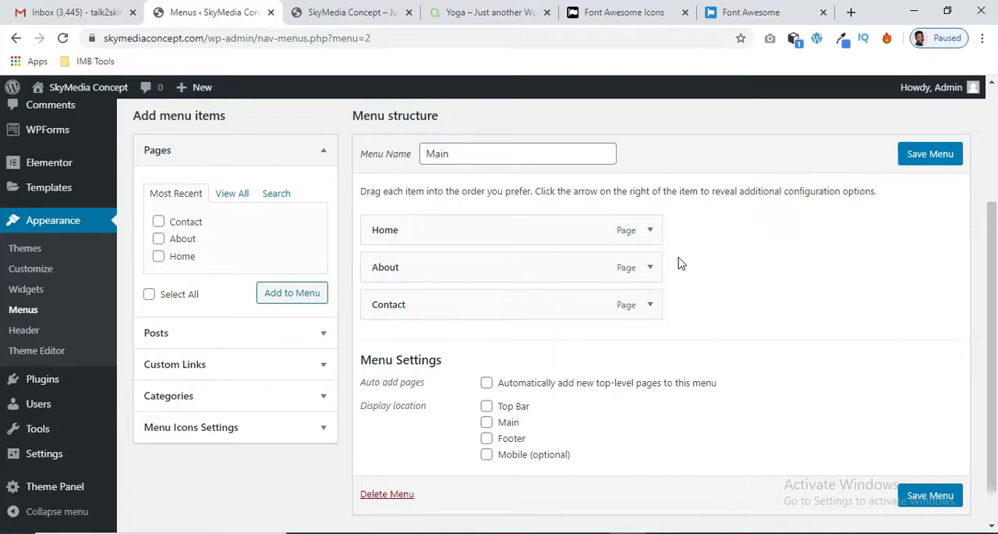
{"action": "left_click", "coordinate": [487, 425]}
{"action": "left_click", "coordinate": [928, 496]}
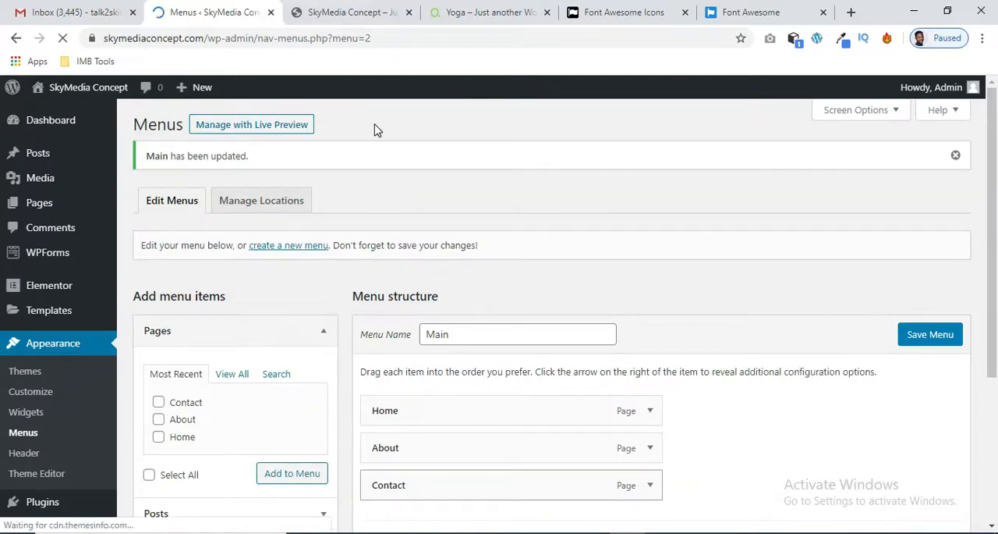
Reload the live site and compare its header navigation with the OceanWP Yoga demo
{"action": "left_click", "coordinate": [334, 5]}
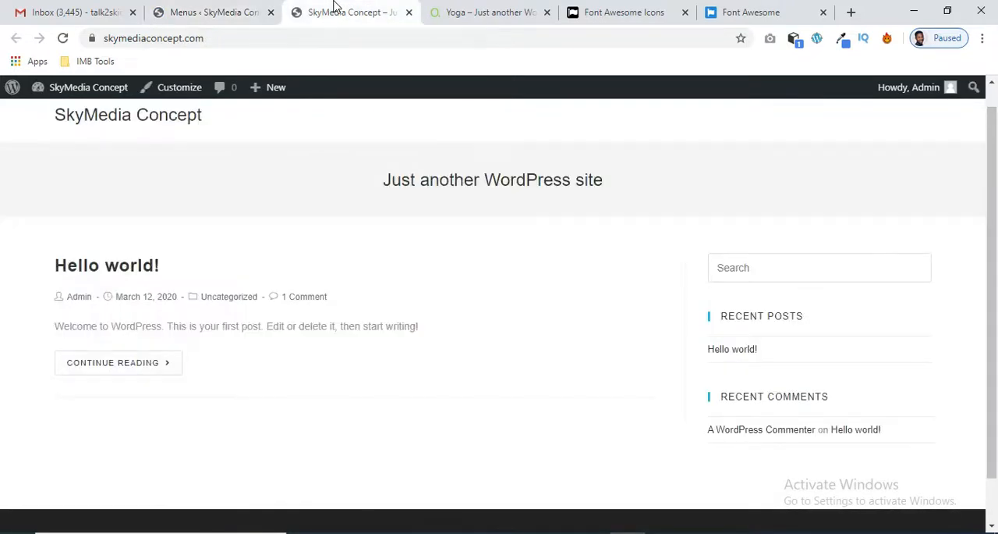
{"action": "left_click", "coordinate": [64, 37]}
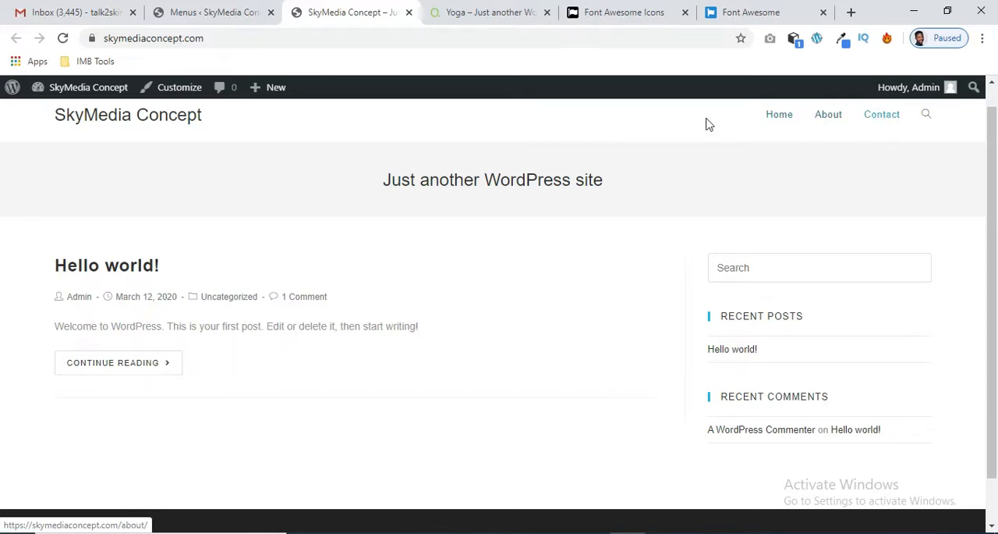
{"action": "left_click", "coordinate": [467, 19]}
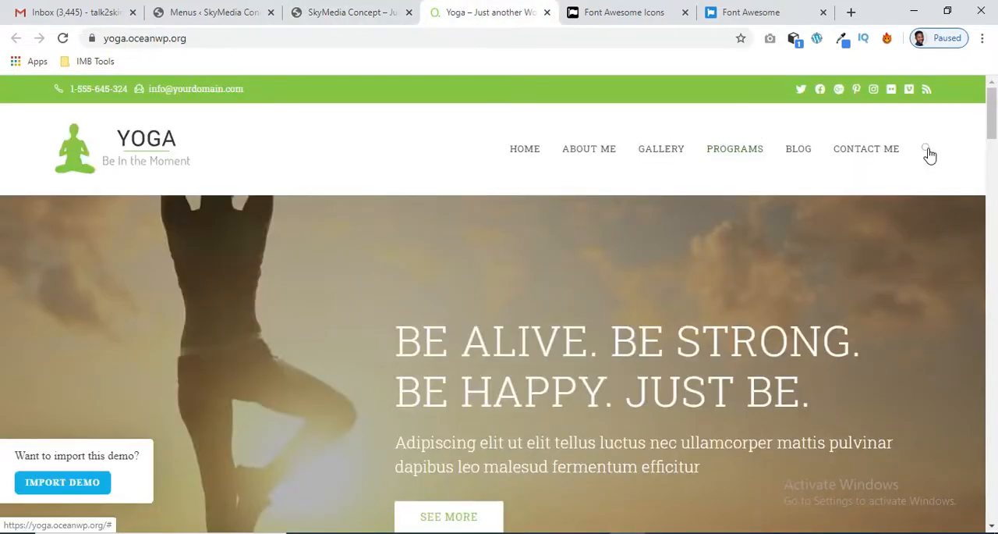
{"action": "left_click", "coordinate": [353, 12]}
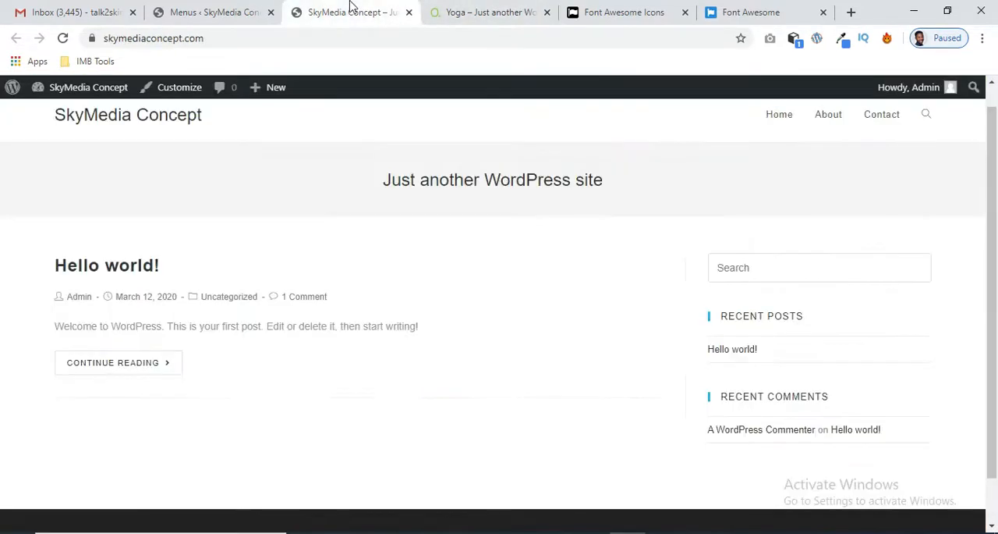
{"action": "left_click", "coordinate": [486, 14]}
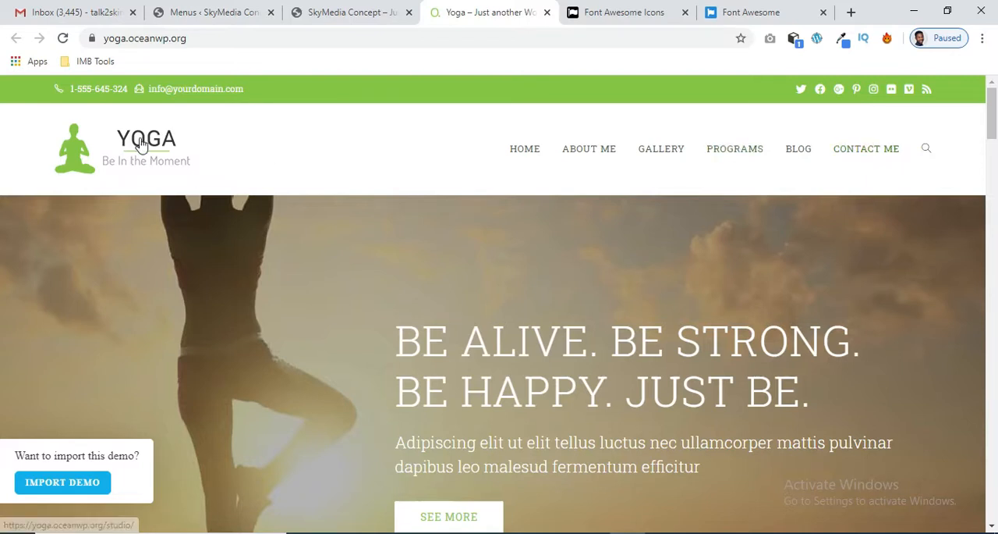
Open the live SkyMedia Concept site's Customizer in a new browser tab and switch to it
{"action": "left_click", "coordinate": [334, 6]}
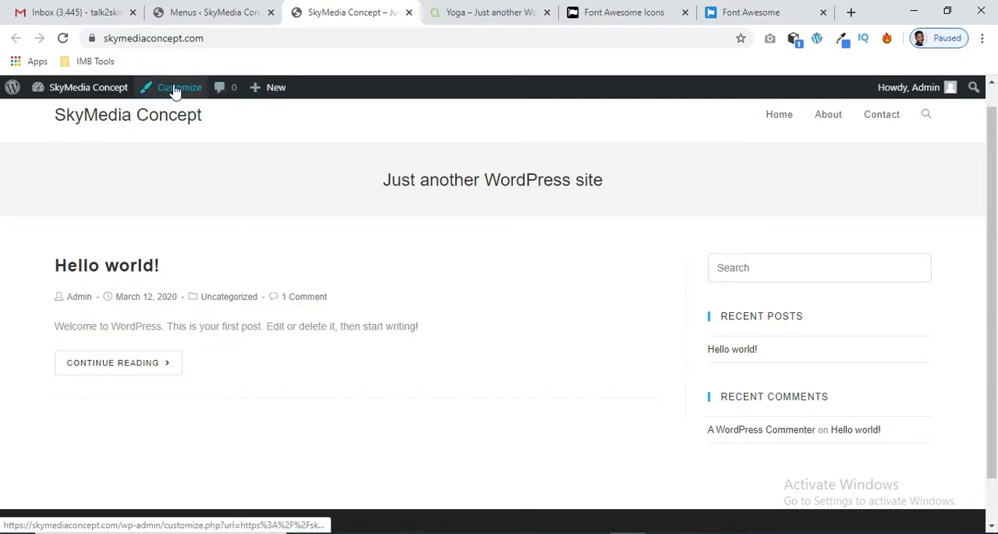
{"action": "left_click", "coordinate": [212, 9]}
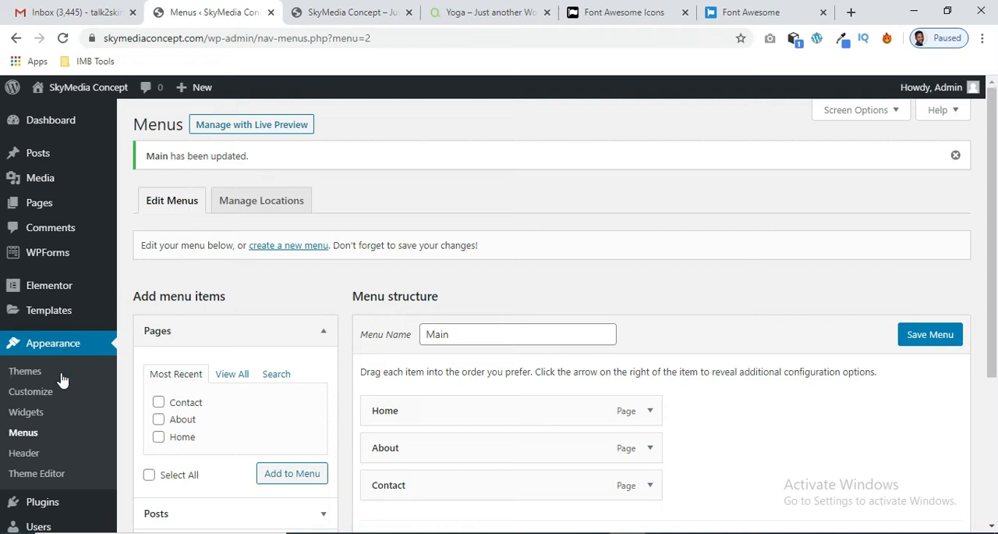
{"action": "left_click", "coordinate": [347, 9]}
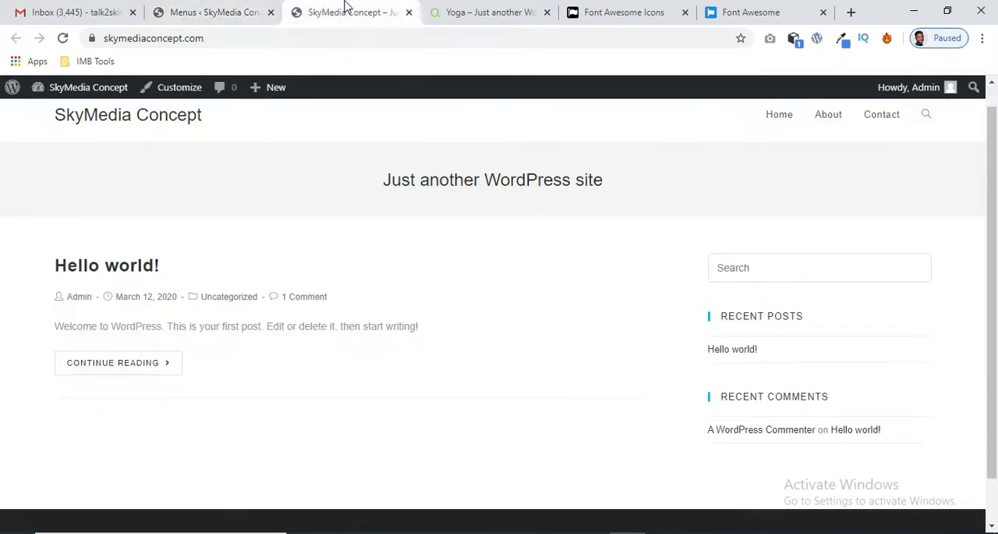
{"action": "right_click", "coordinate": [178, 90]}
{"action": "left_click", "coordinate": [196, 96]}
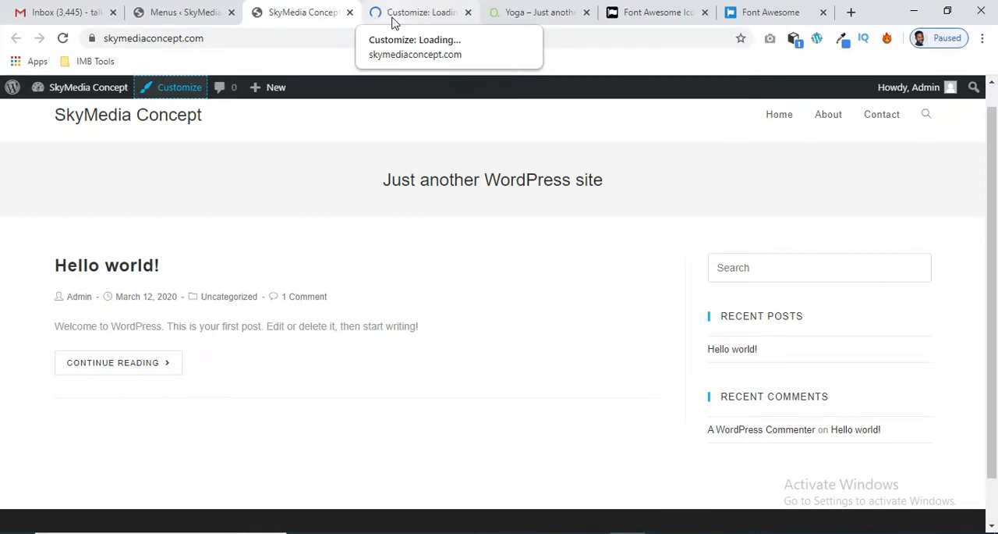
{"action": "left_click", "coordinate": [394, 23]}
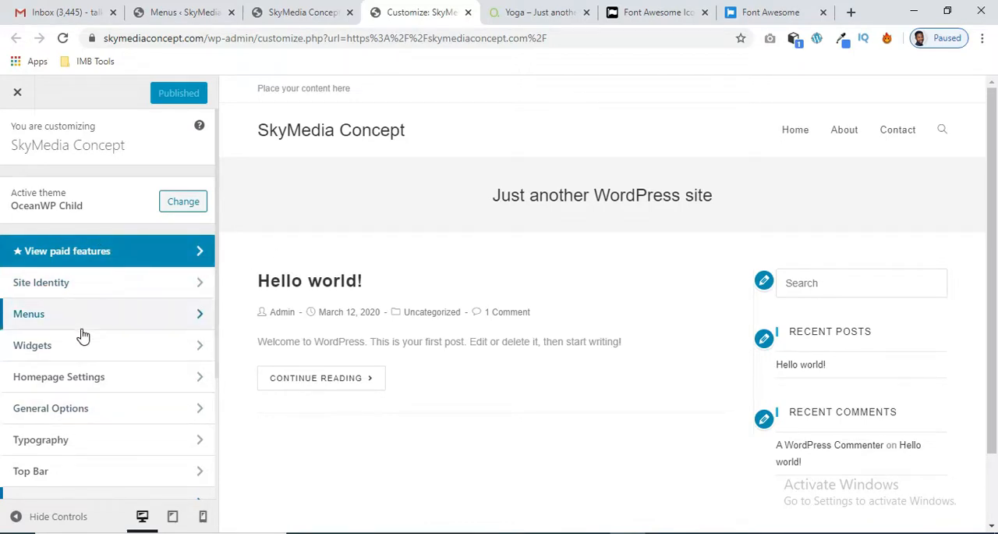
Look through the Customizer sections and open the header's logo settings
{"action": "scroll", "coordinate": [83, 336], "scroll_direction": "down", "scroll_amount": 3}
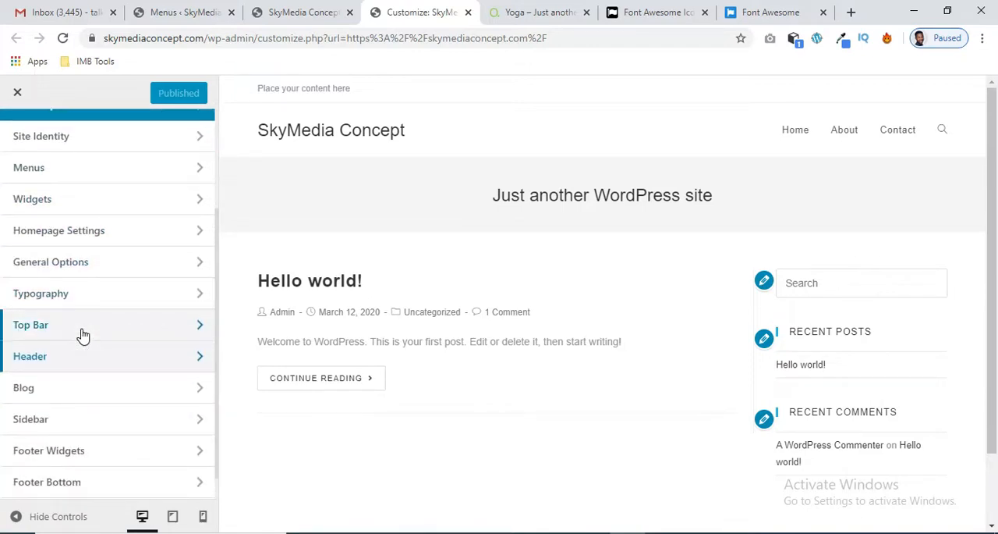
{"action": "scroll", "coordinate": [83, 335], "scroll_direction": "down", "scroll_amount": 1}
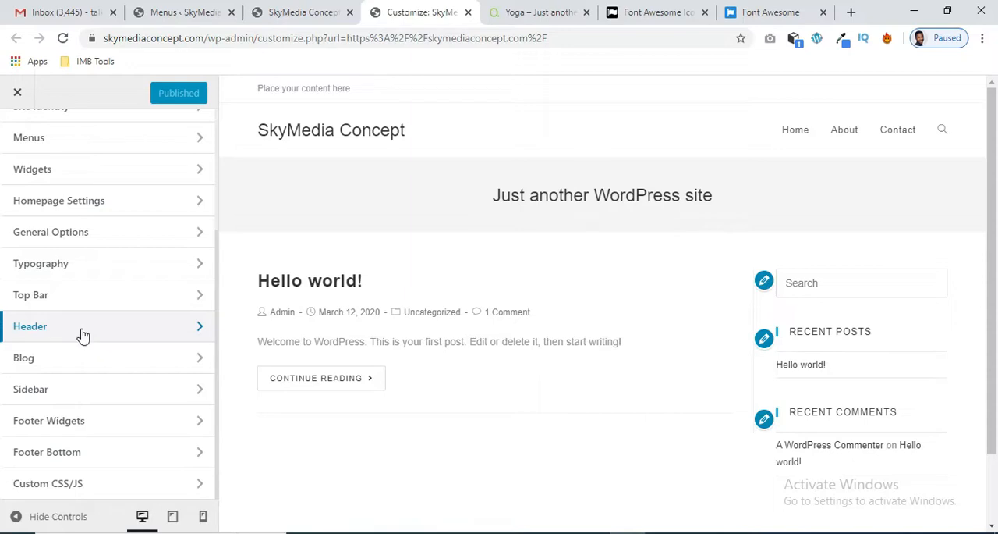
{"action": "scroll", "coordinate": [84, 335], "scroll_direction": "up", "scroll_amount": 3}
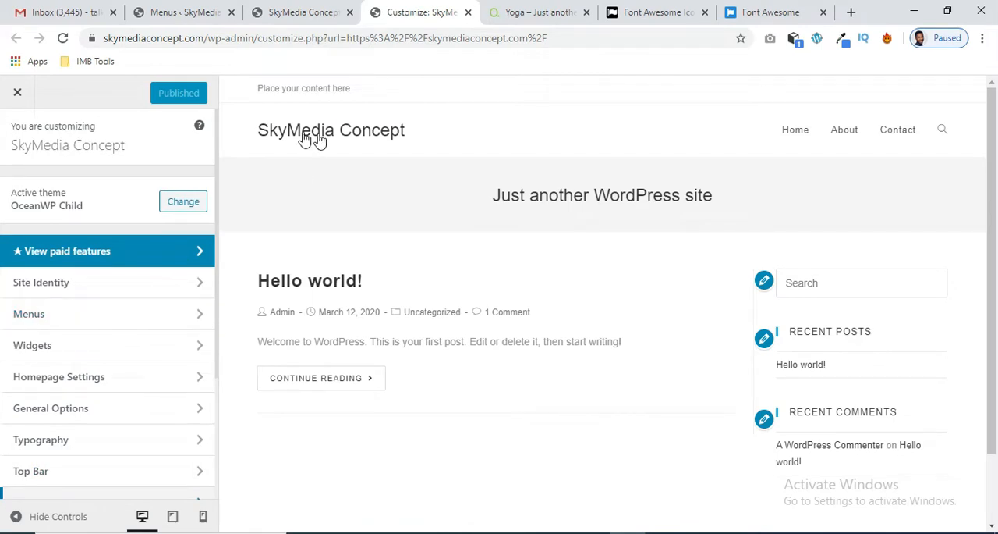
{"action": "scroll", "coordinate": [202, 228], "scroll_direction": "down", "scroll_amount": 2}
{"action": "scroll", "coordinate": [201, 227], "scroll_direction": "down", "scroll_amount": 1}
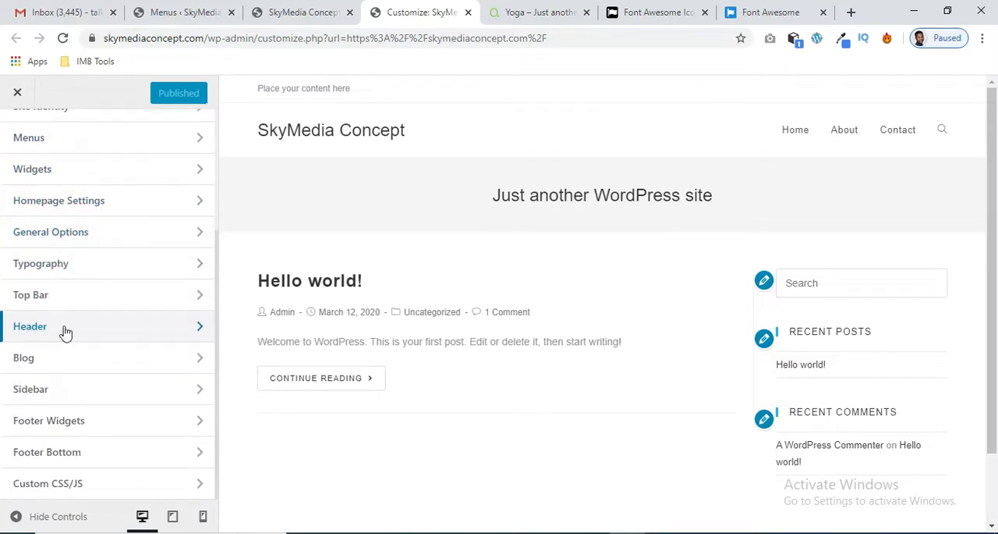
{"action": "left_click", "coordinate": [32, 326]}
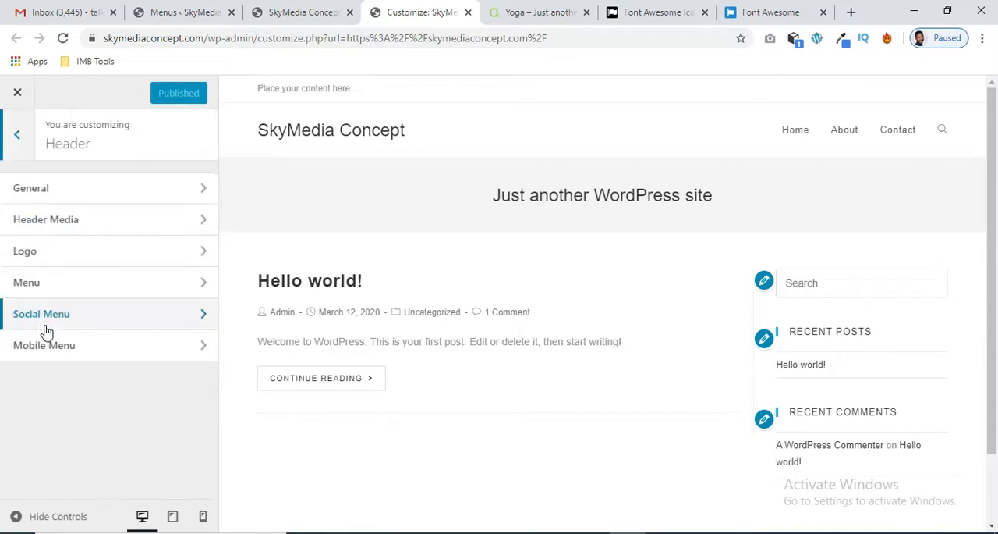
{"action": "left_click", "coordinate": [40, 254]}
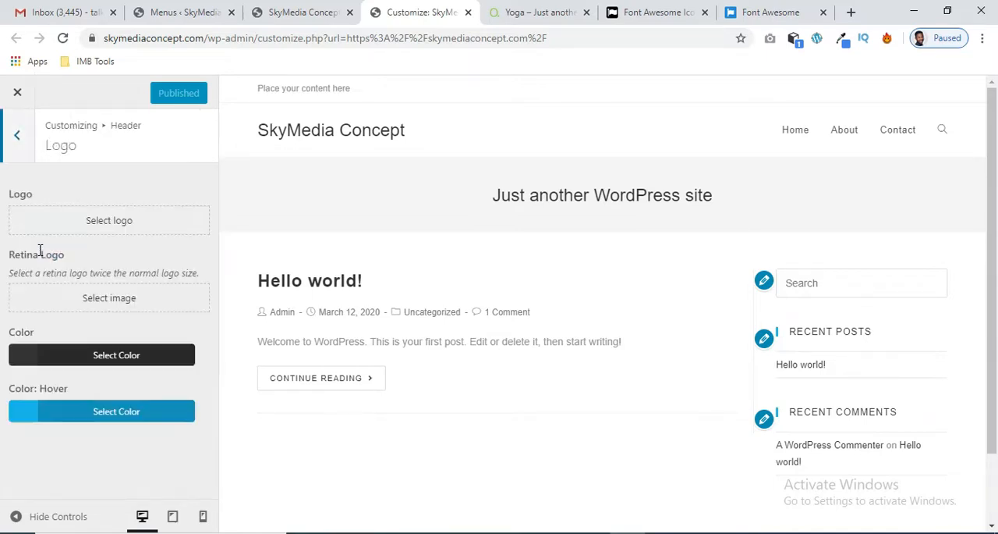
Upload the Your Favicon and Your Logo images from the SkyMedia Concept documents folder through the header logo selector
{"action": "left_click", "coordinate": [104, 224]}
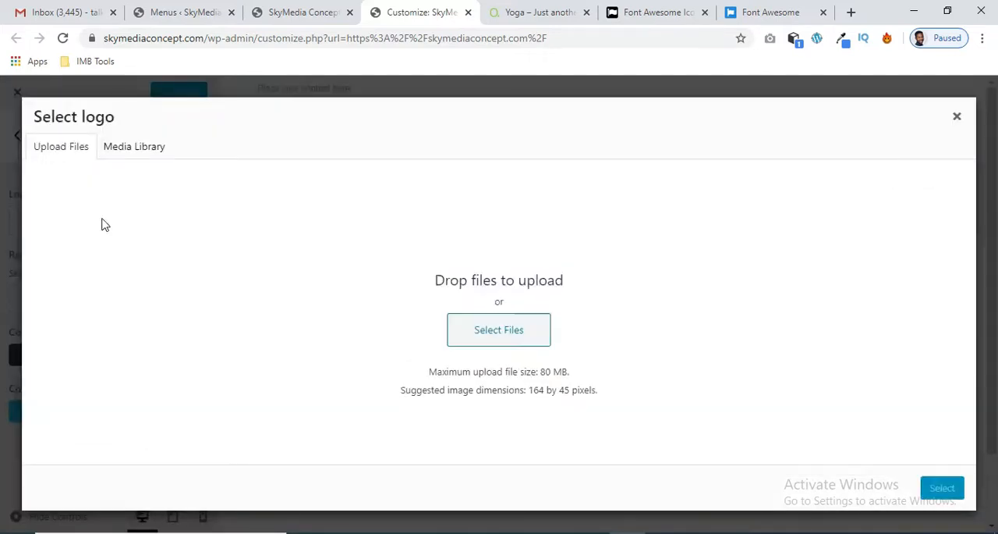
{"action": "left_click", "coordinate": [144, 152]}
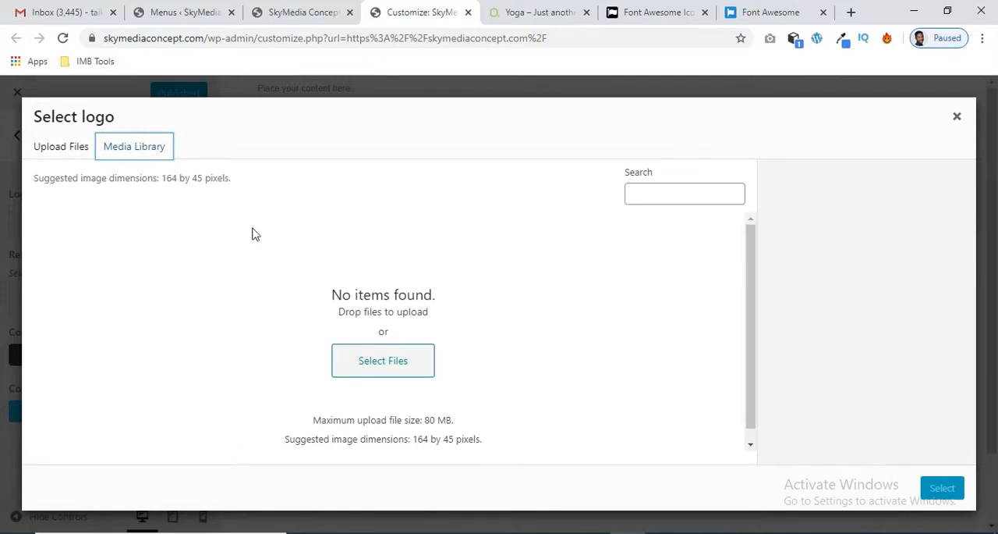
{"action": "left_click", "coordinate": [62, 148]}
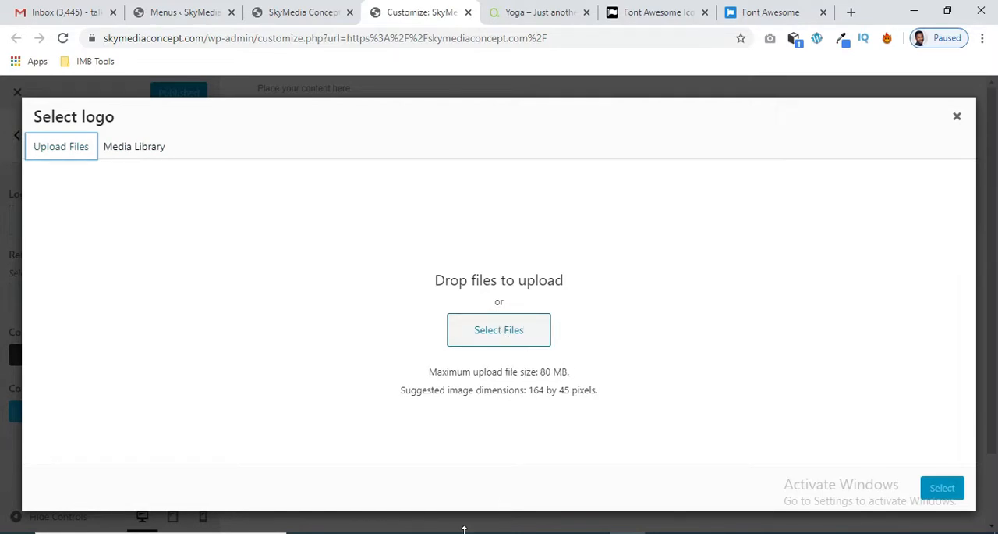
{"action": "left_click", "coordinate": [449, 532]}
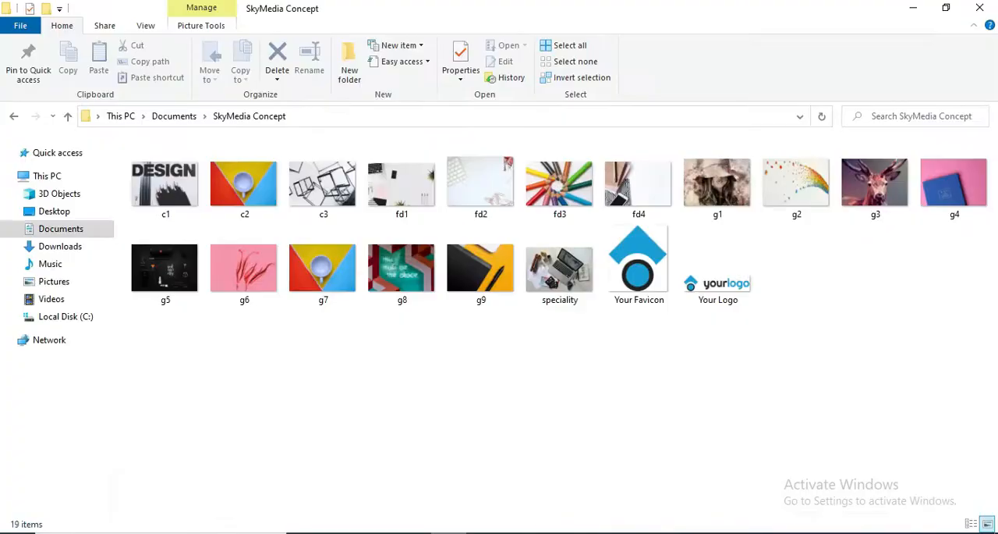
{"action": "left_click", "coordinate": [647, 277]}
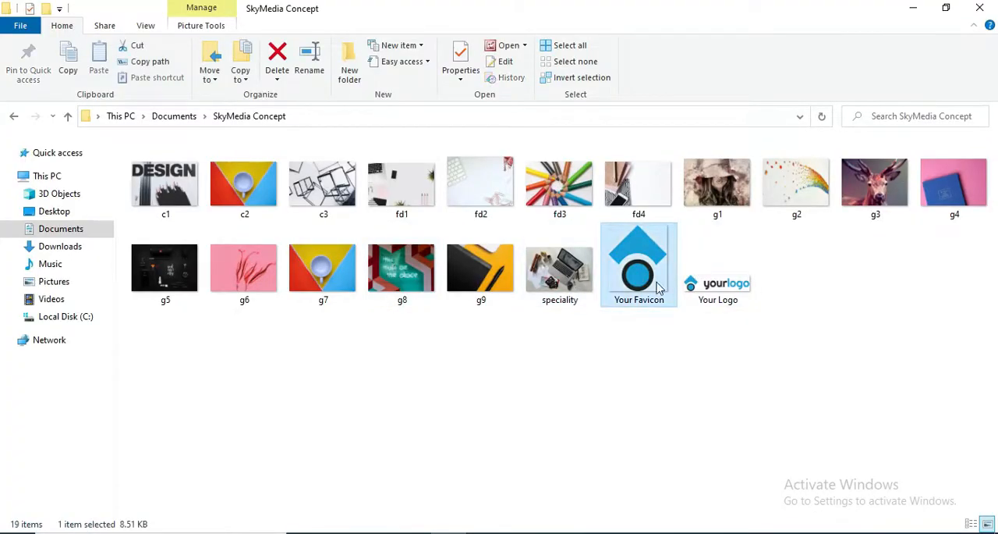
{"action": "left_click", "coordinate": [713, 299], "text": "ctrl"}
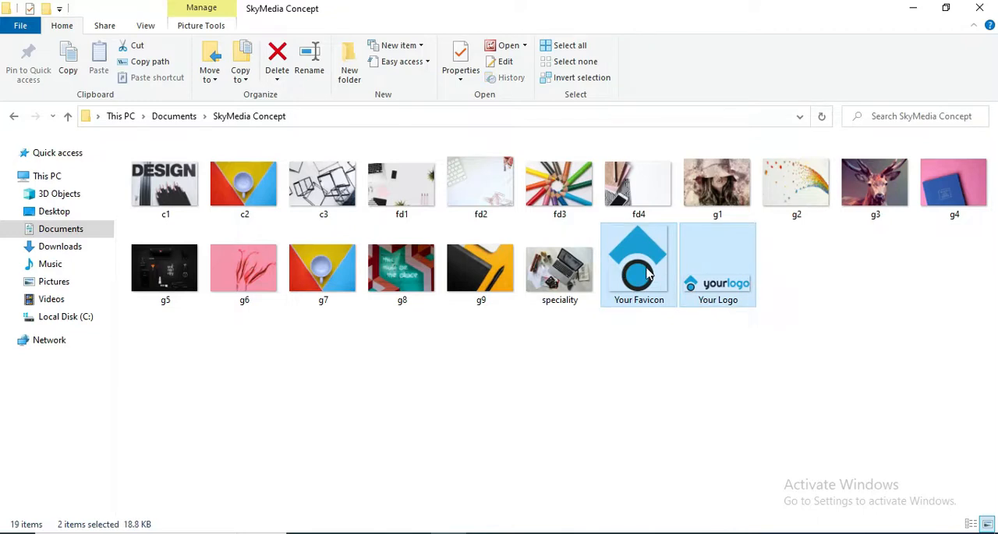
{"action": "left_click_drag", "start_coordinate": [647, 273], "coordinate": [504, 362]}
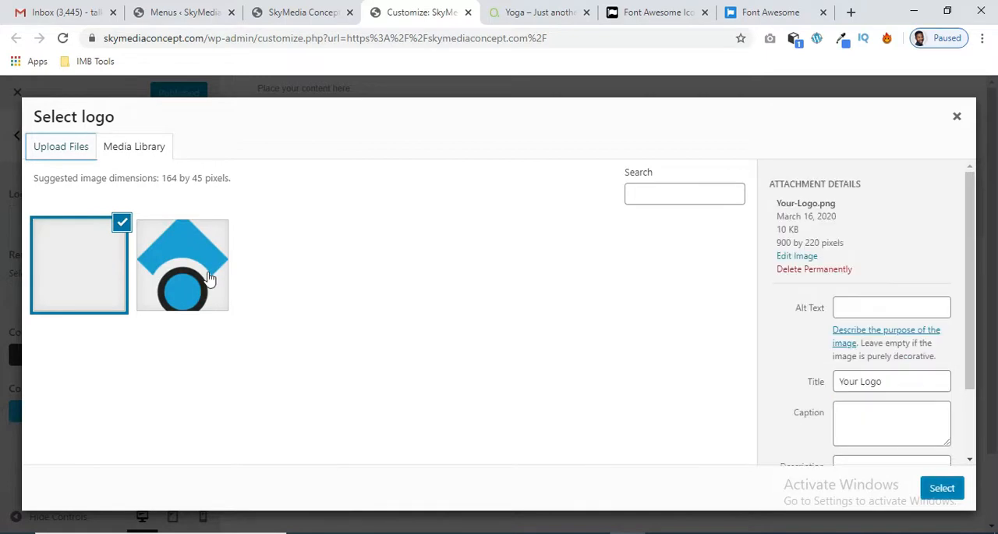
Set Your-Logo.png as the header logo without cropping it
{"action": "left_click", "coordinate": [168, 266]}
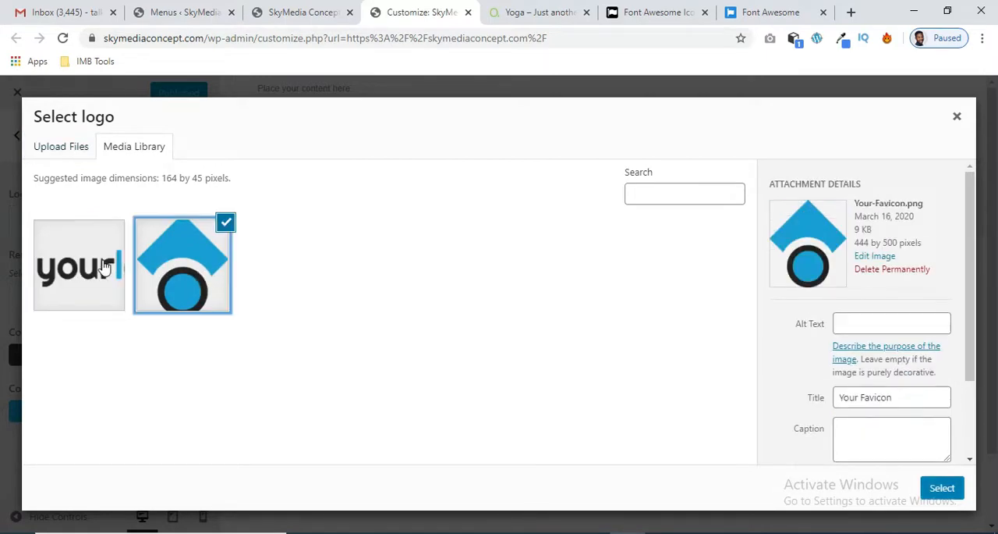
{"action": "left_click", "coordinate": [104, 266]}
{"action": "left_click", "coordinate": [168, 270]}
{"action": "left_click", "coordinate": [91, 270]}
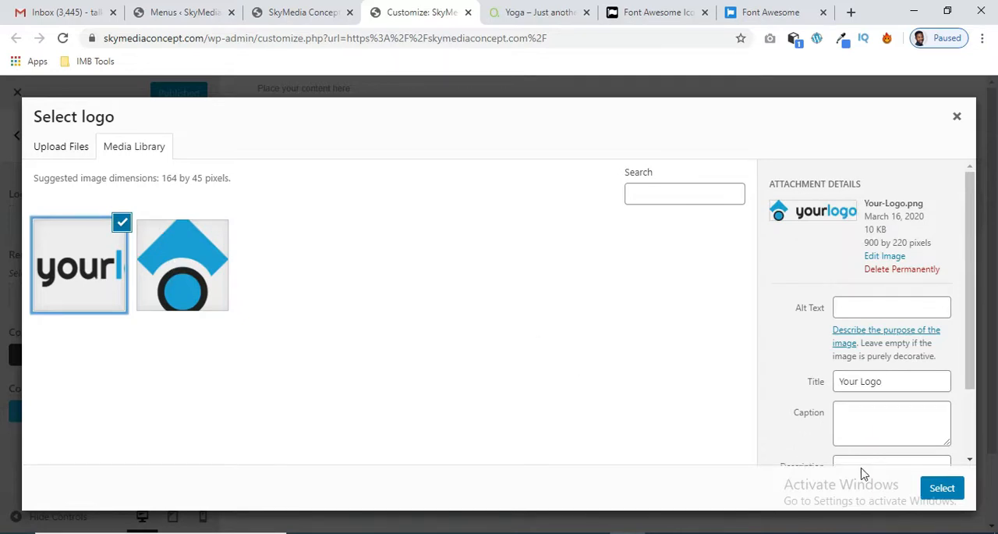
{"action": "left_click", "coordinate": [947, 494]}
{"action": "left_click", "coordinate": [937, 492]}
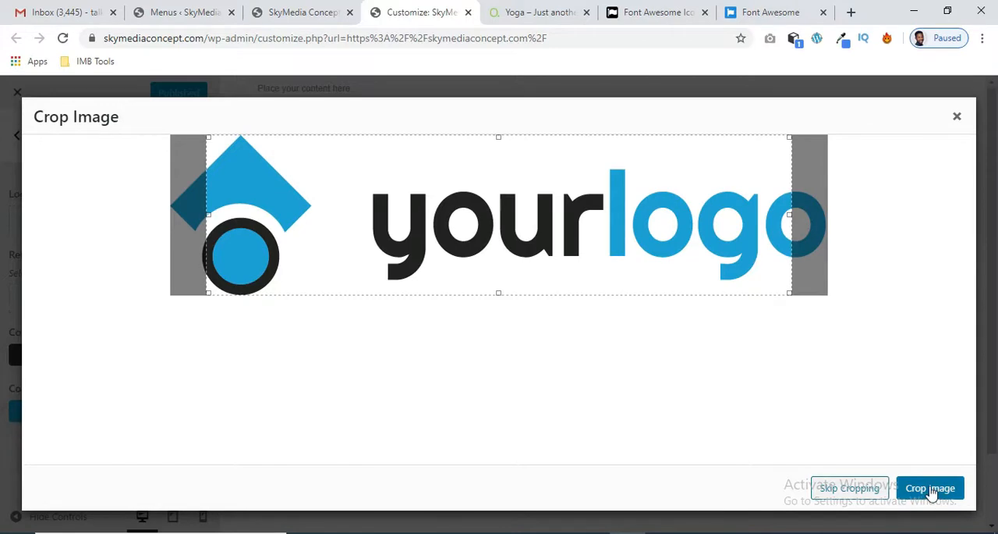
{"action": "left_click", "coordinate": [853, 489]}
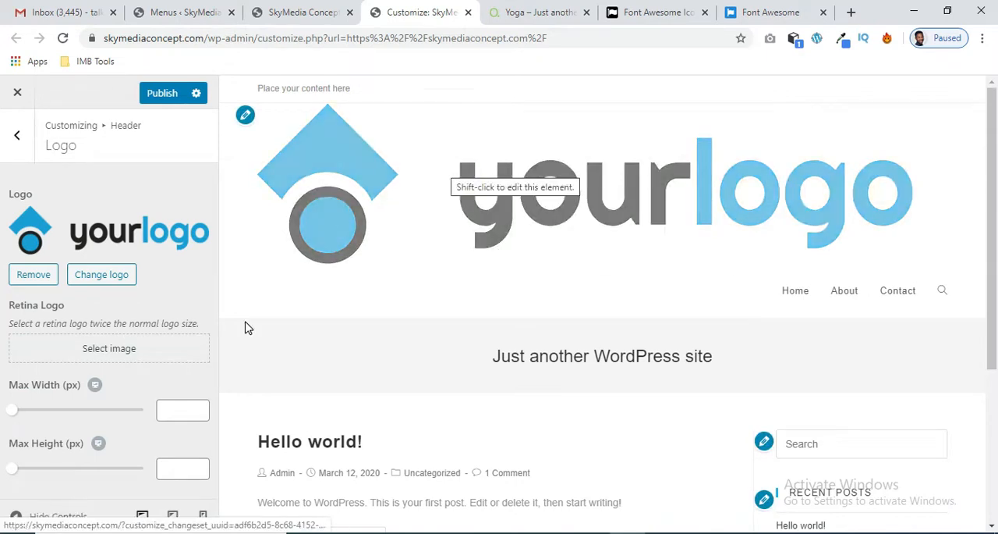
Set the header logo's desktop maximum width to 170 px, after trying 165 px
{"action": "left_click", "coordinate": [182, 408]}
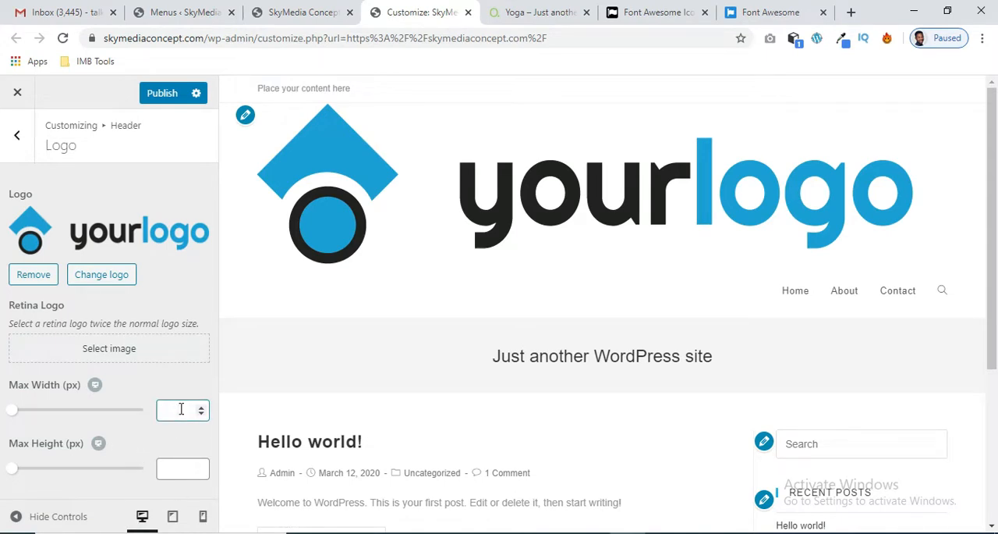
{"action": "left_click", "coordinate": [184, 468]}
{"action": "left_click", "coordinate": [182, 409]}
{"action": "type", "text": "1"}
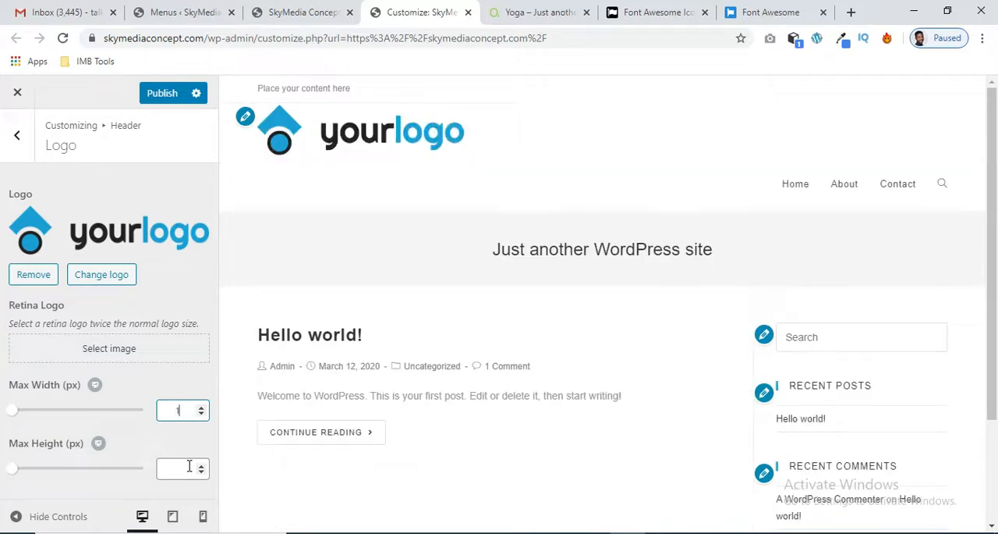
{"action": "type", "text": "65"}
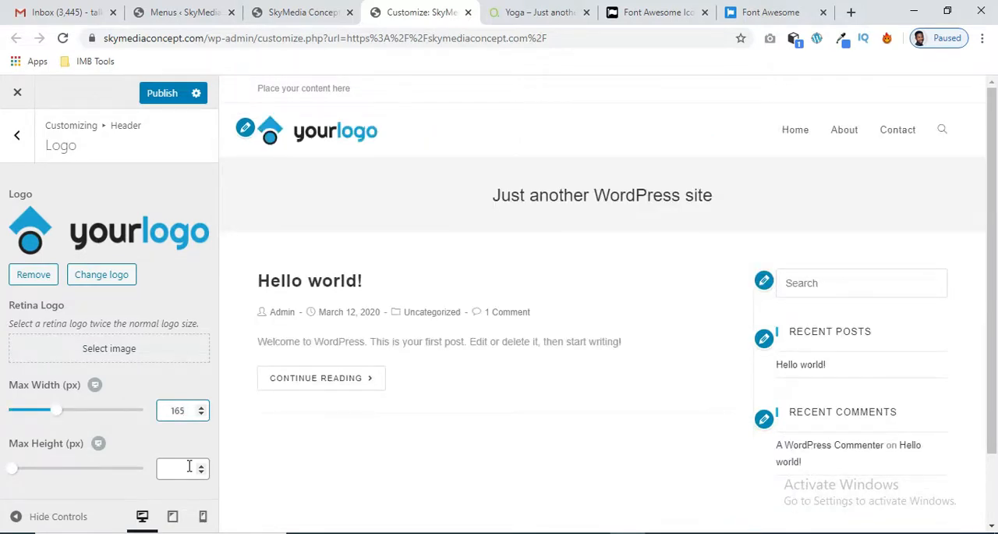
{"action": "key", "text": "BackSpace"}
{"action": "key", "text": "BackSpace"}
{"action": "type", "text": "70"}
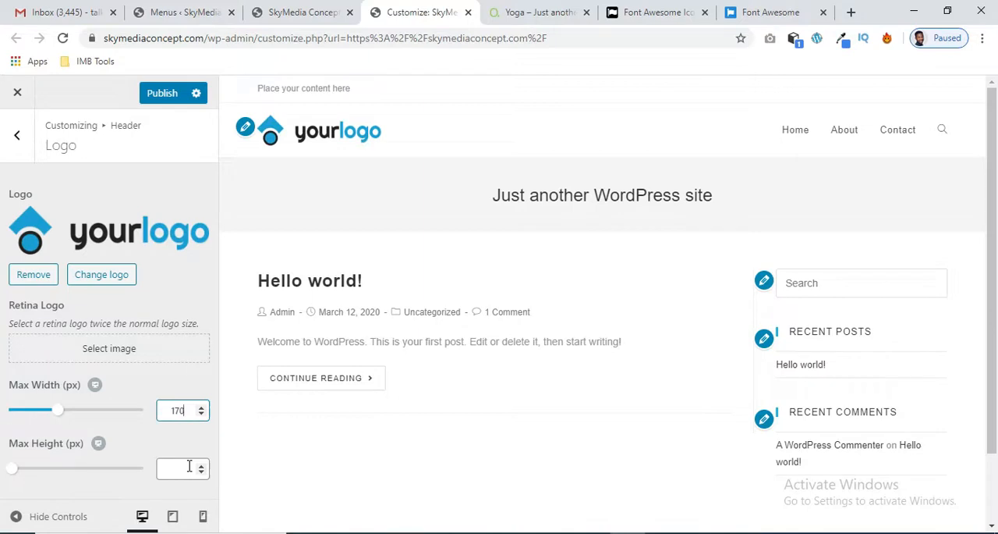
Preview the header logo at tablet and mobile sizes, and return to the desktop view
{"action": "left_click", "coordinate": [95, 388]}
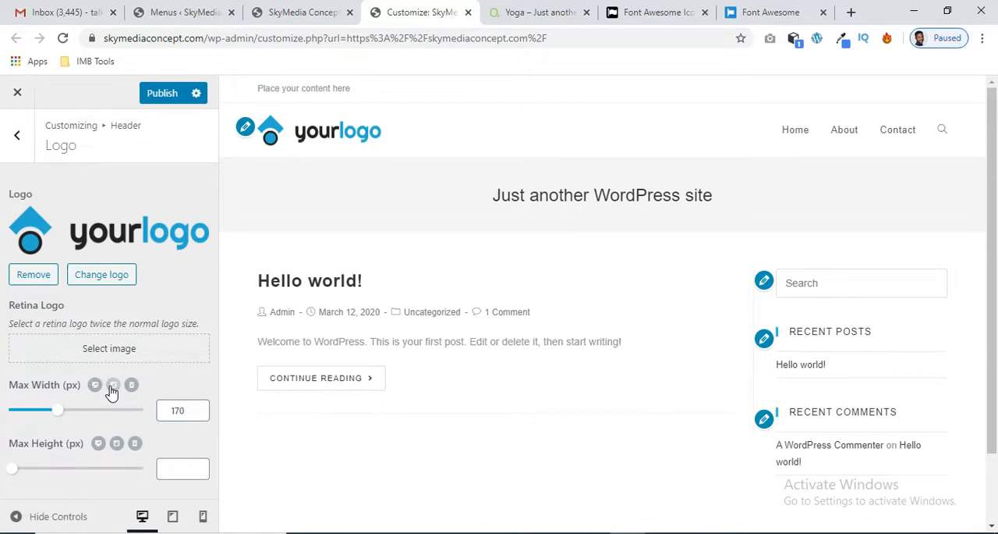
{"action": "left_click", "coordinate": [112, 386]}
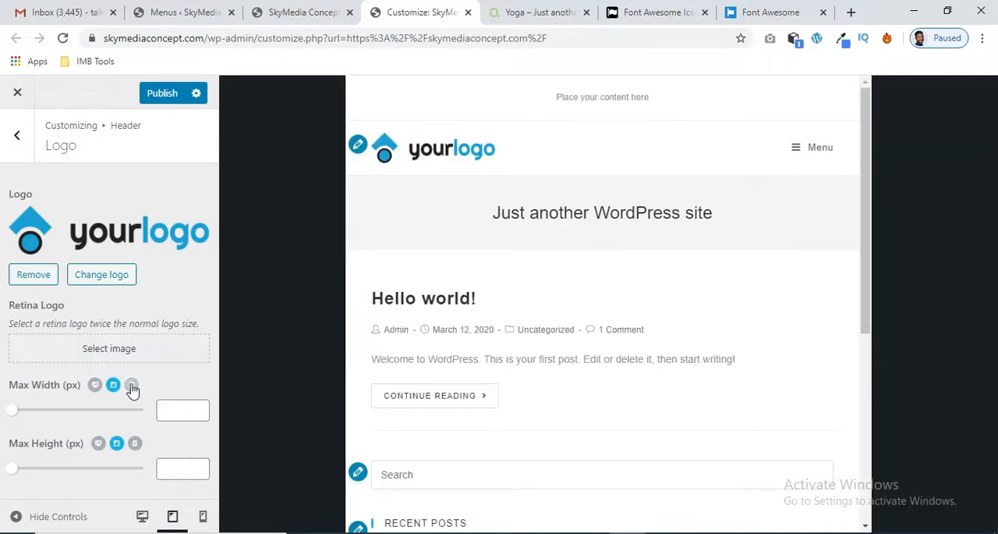
{"action": "left_click", "coordinate": [132, 386]}
{"action": "left_click", "coordinate": [132, 387]}
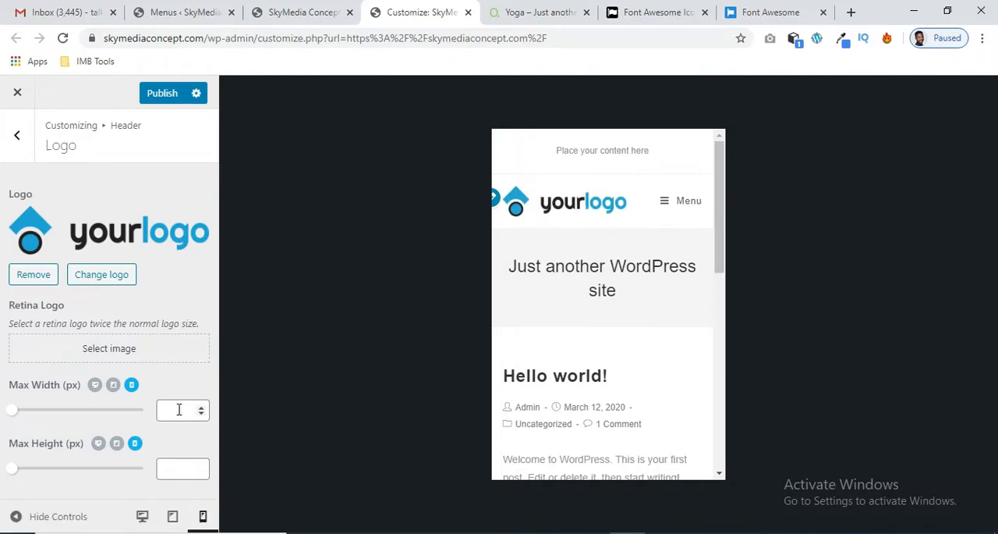
{"action": "left_click", "coordinate": [93, 388]}
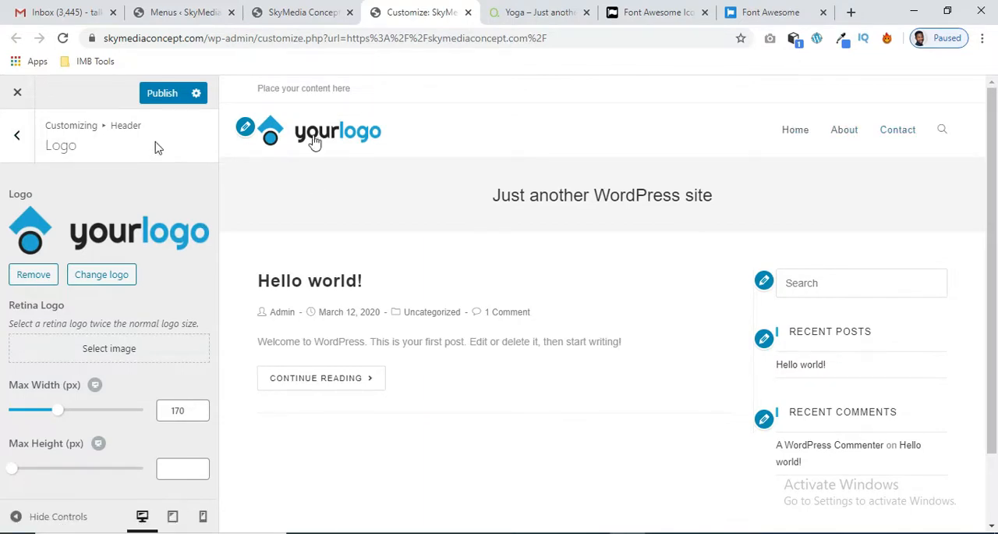
Leave the header logo settings and open the Site Identity settings of the site
{"action": "left_click", "coordinate": [18, 139]}
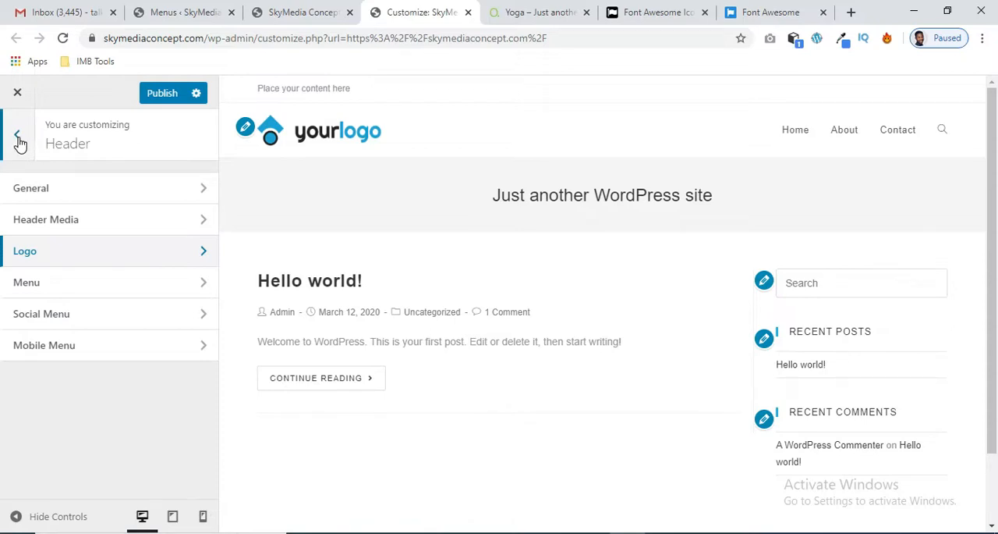
{"action": "left_click", "coordinate": [18, 138]}
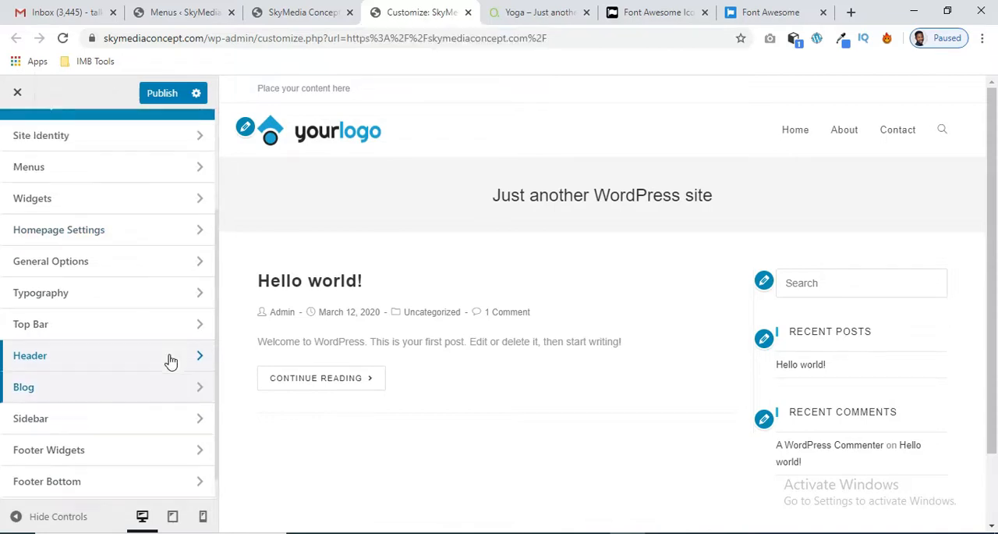
{"action": "scroll", "coordinate": [169, 362], "scroll_direction": "up", "scroll_amount": 3}
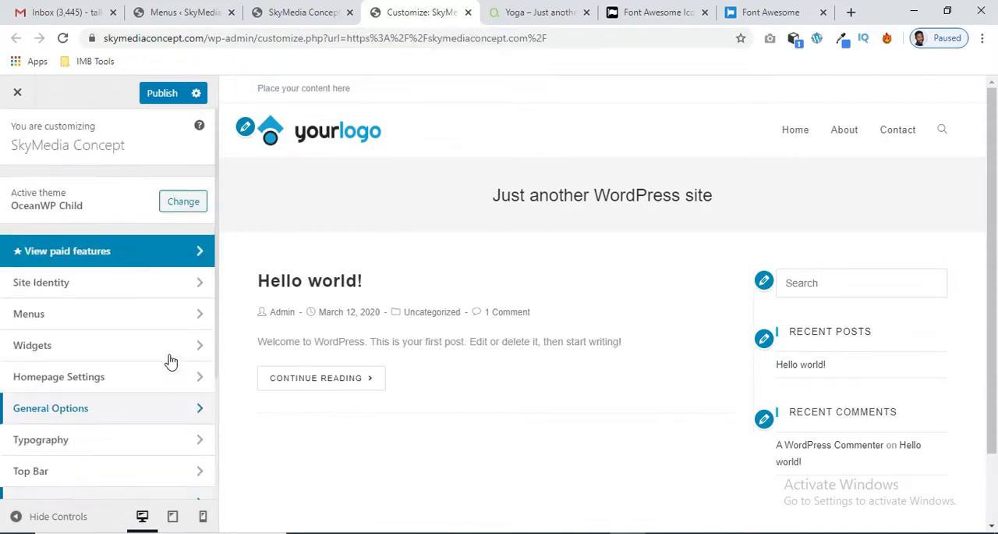
{"action": "left_click", "coordinate": [67, 290]}
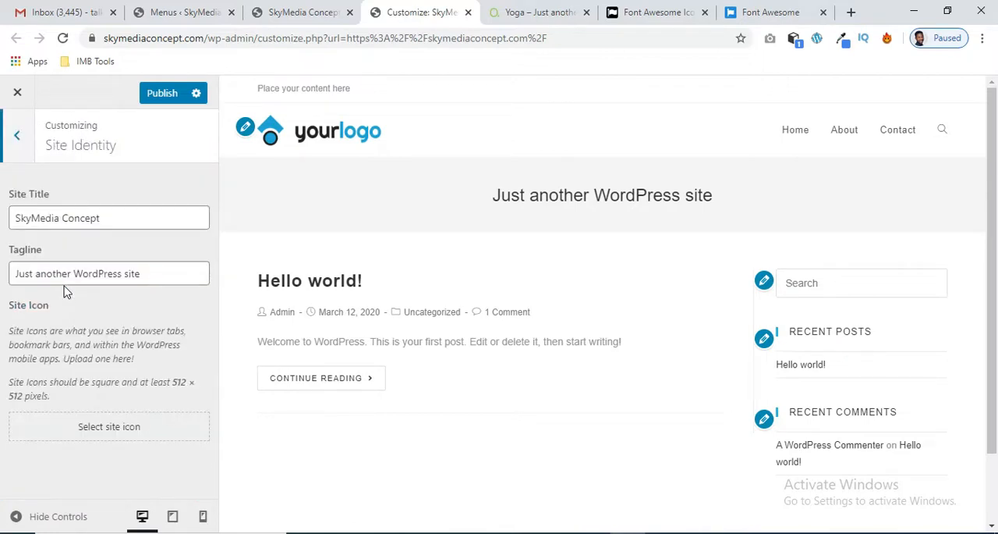
Set Your-Favicon.png from the media library as the site icon, cropped to the suggested square area
{"action": "left_click", "coordinate": [131, 434]}
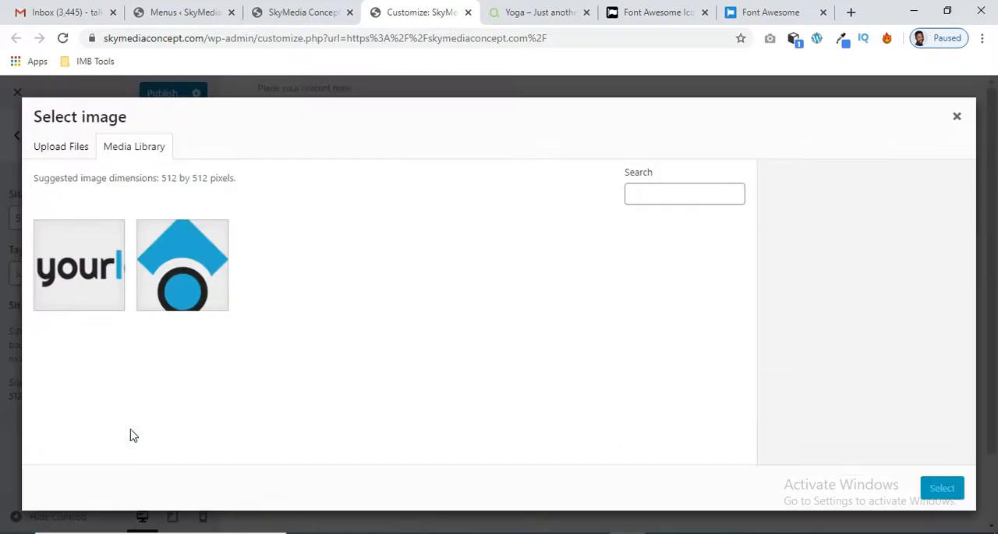
{"action": "left_click", "coordinate": [191, 282]}
{"action": "left_click", "coordinate": [944, 496]}
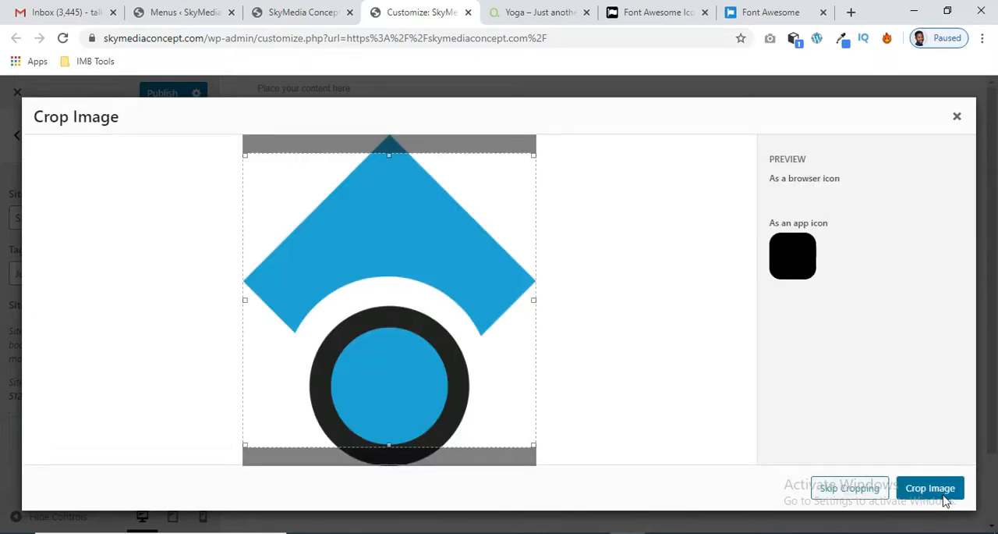
{"action": "left_click", "coordinate": [946, 498]}
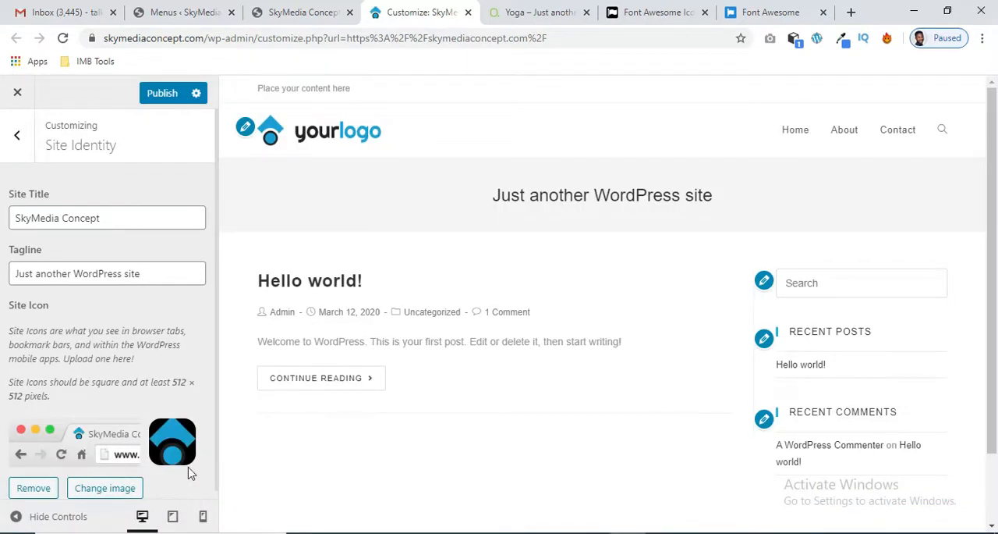
Replace the site icon with Your-Favicon.png without cropping it, and publish the customizations
{"action": "left_click", "coordinate": [101, 496]}
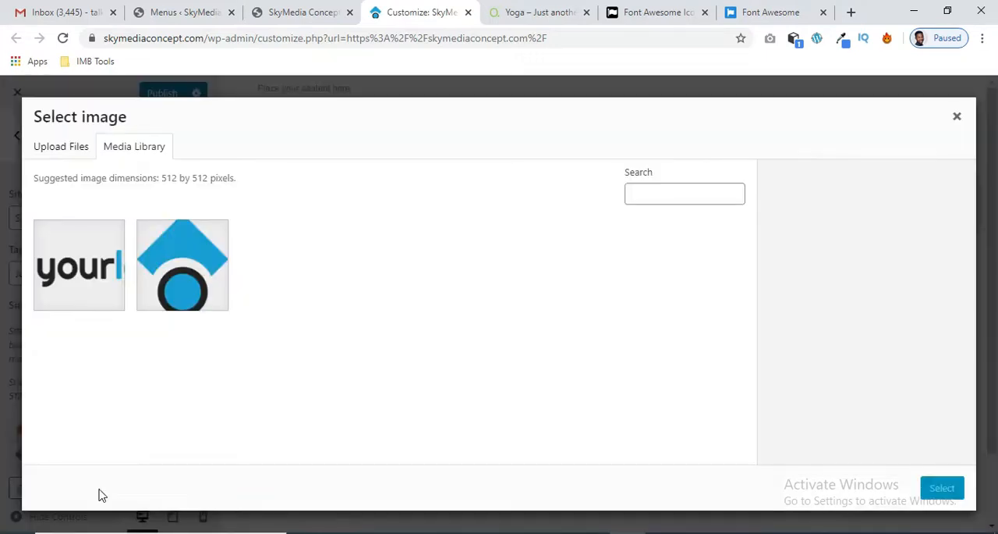
{"action": "left_click", "coordinate": [186, 265]}
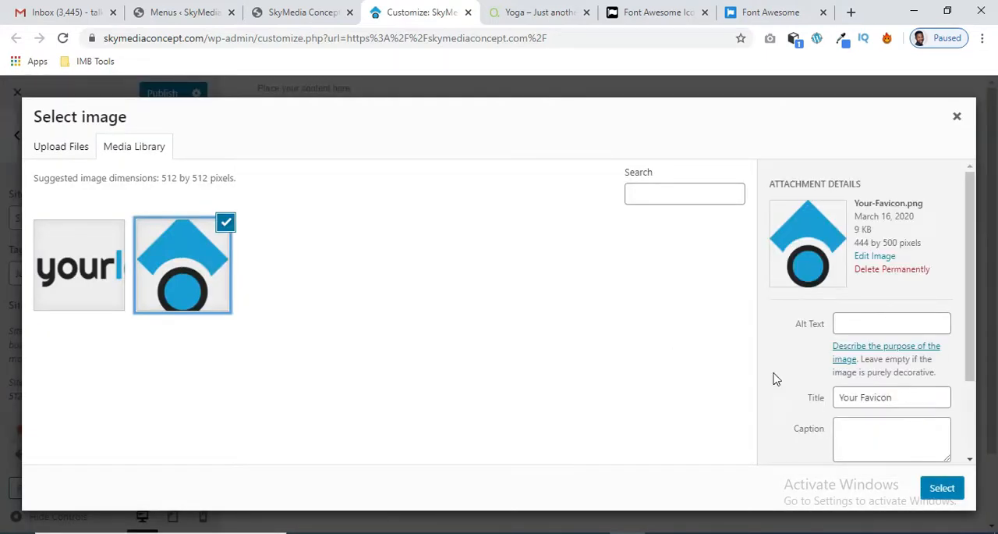
{"action": "left_click", "coordinate": [943, 493]}
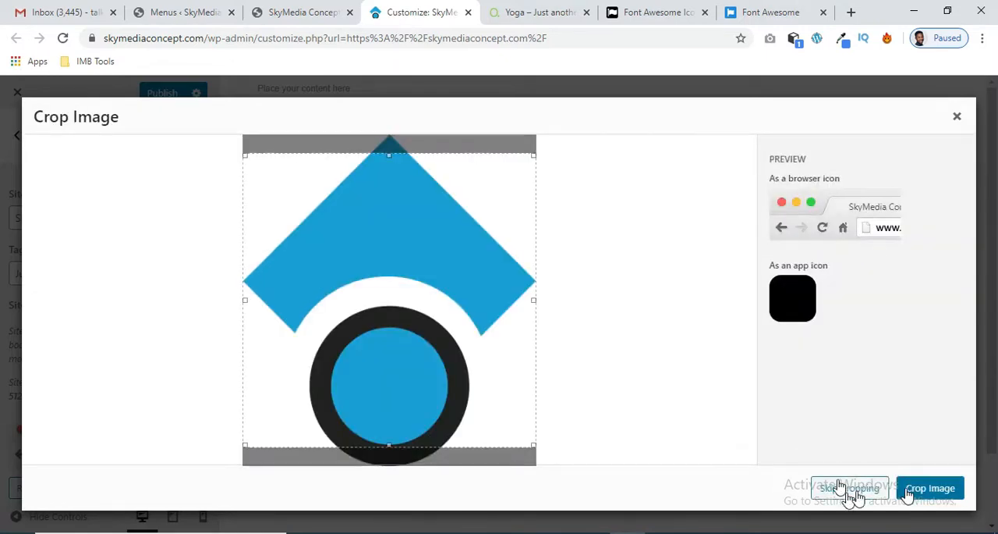
{"action": "left_click", "coordinate": [849, 498]}
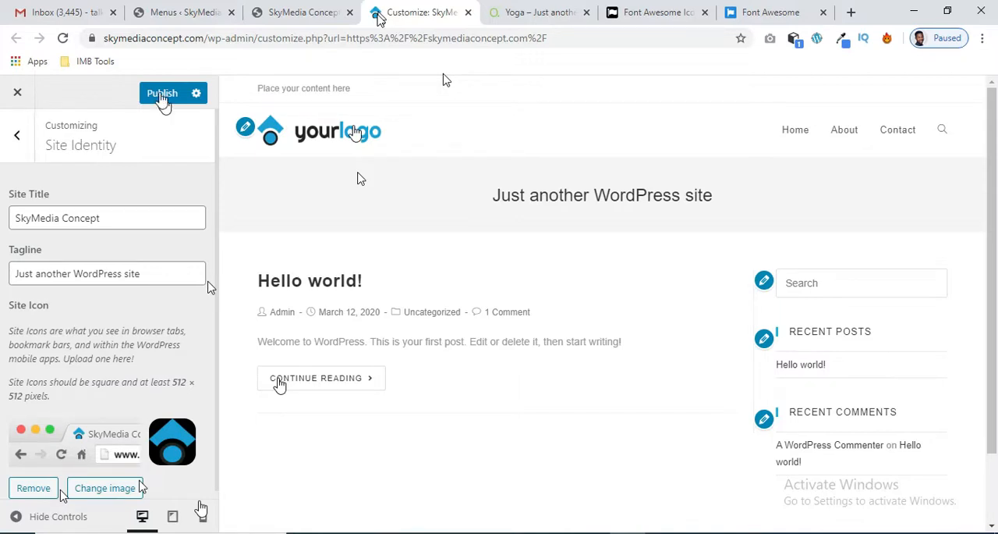
{"action": "left_click", "coordinate": [163, 96]}
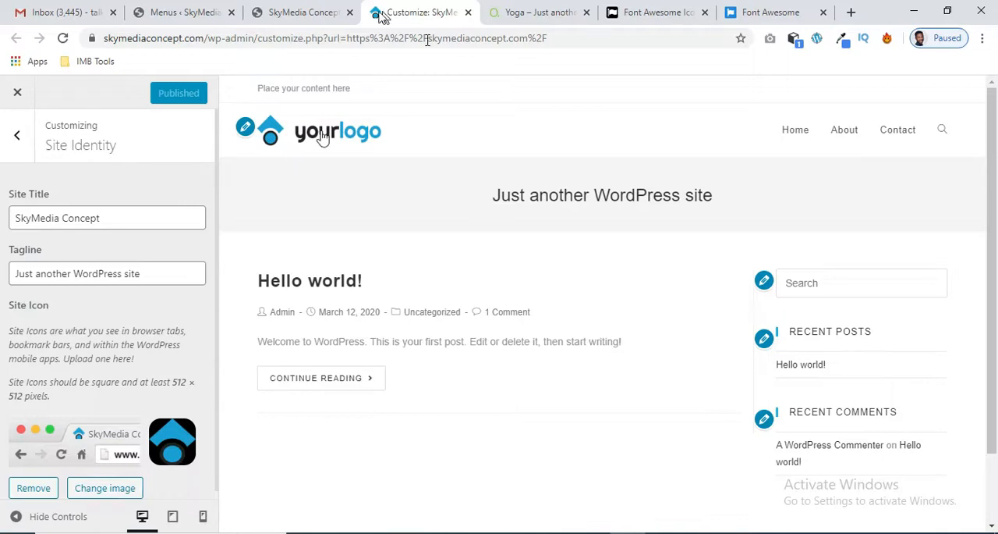
Set the main menu typography's font weight to Semibold: 600, leaving the font style at Default
{"action": "left_click", "coordinate": [23, 138]}
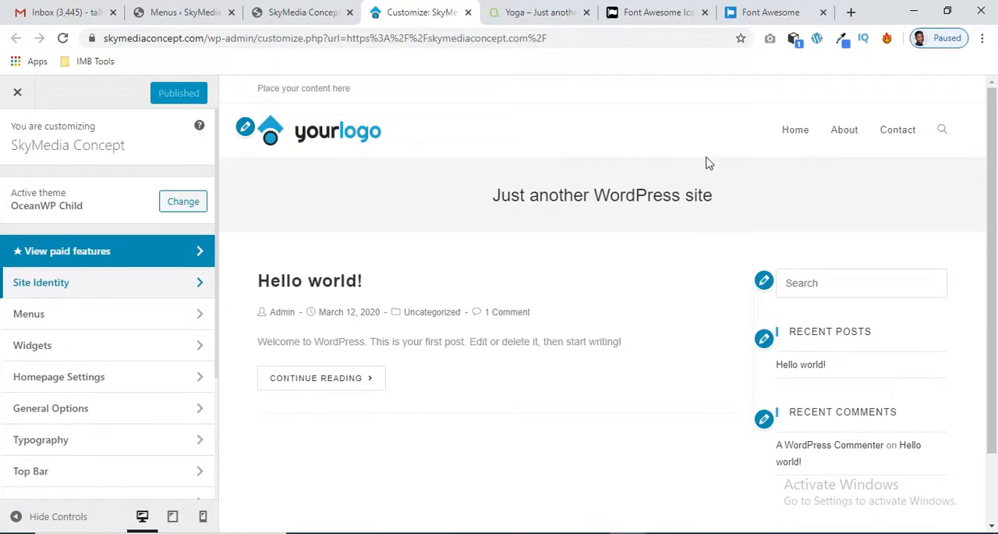
{"action": "left_click", "coordinate": [30, 445]}
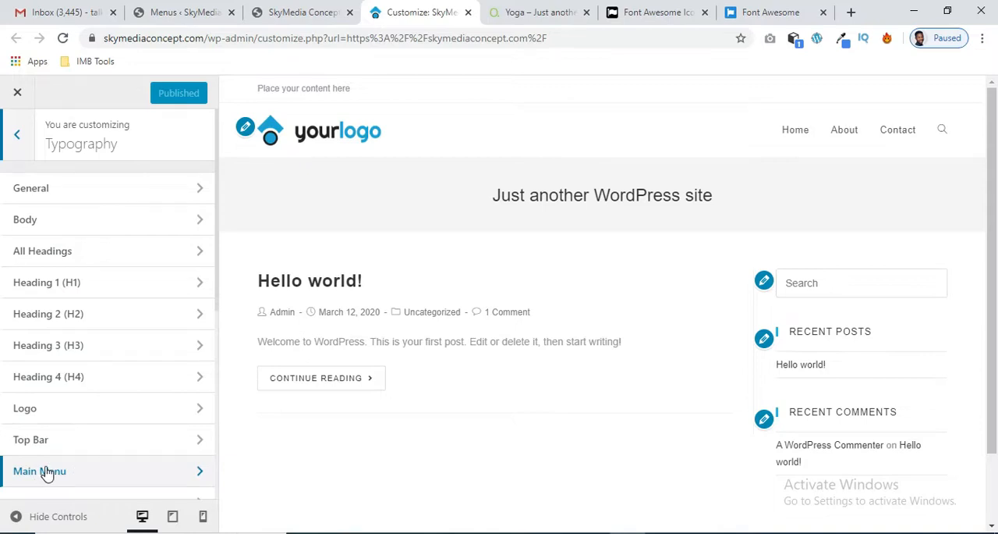
{"action": "left_click", "coordinate": [101, 466]}
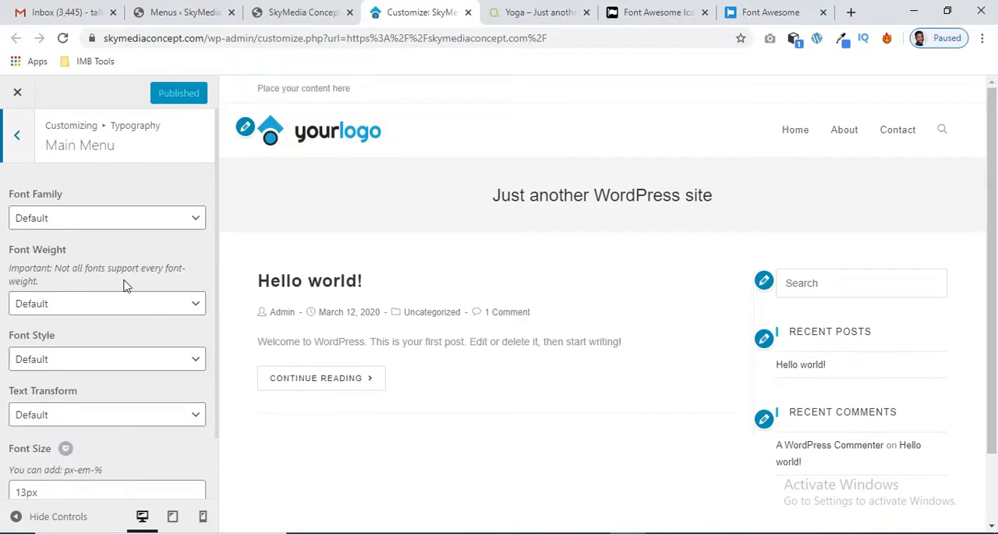
{"action": "left_click", "coordinate": [93, 309]}
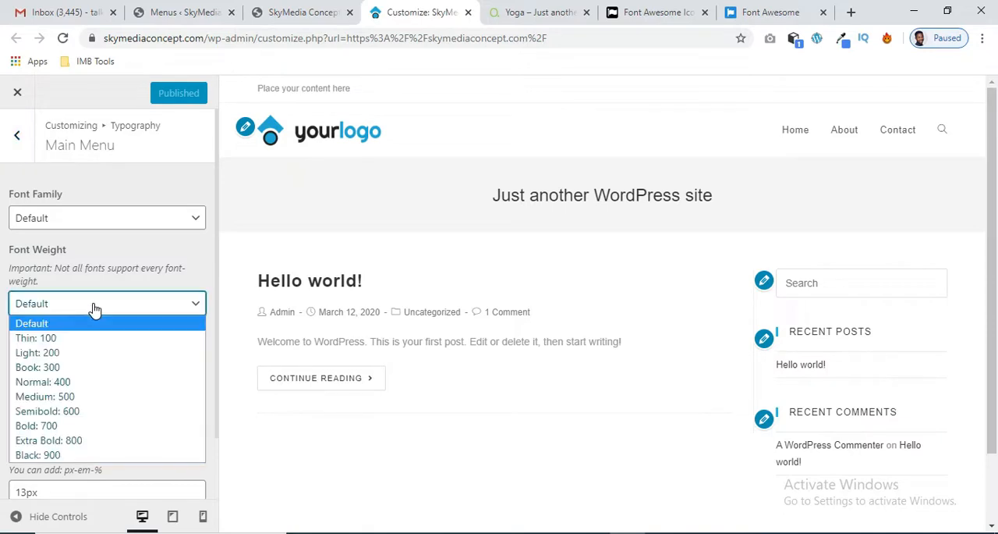
{"action": "left_click", "coordinate": [86, 411]}
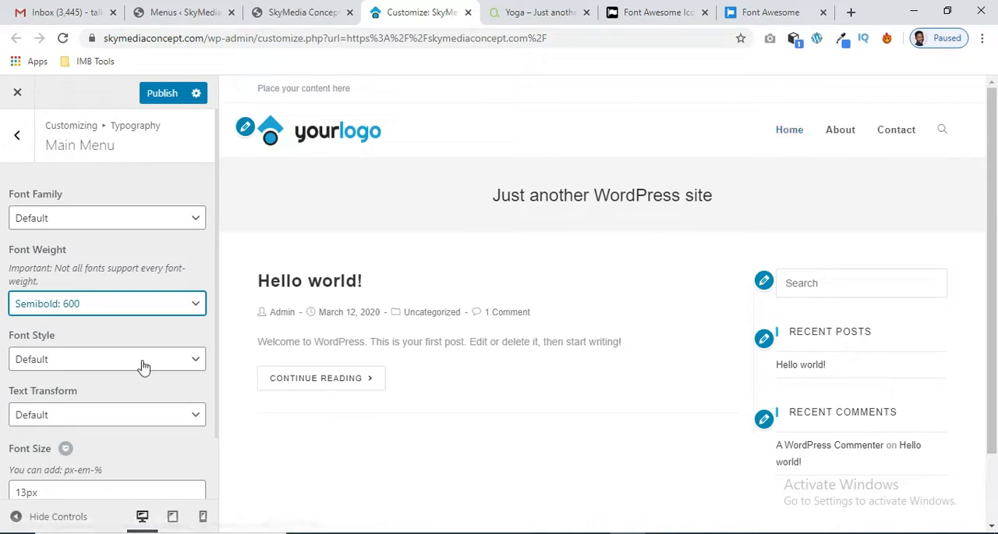
{"action": "left_click", "coordinate": [51, 361]}
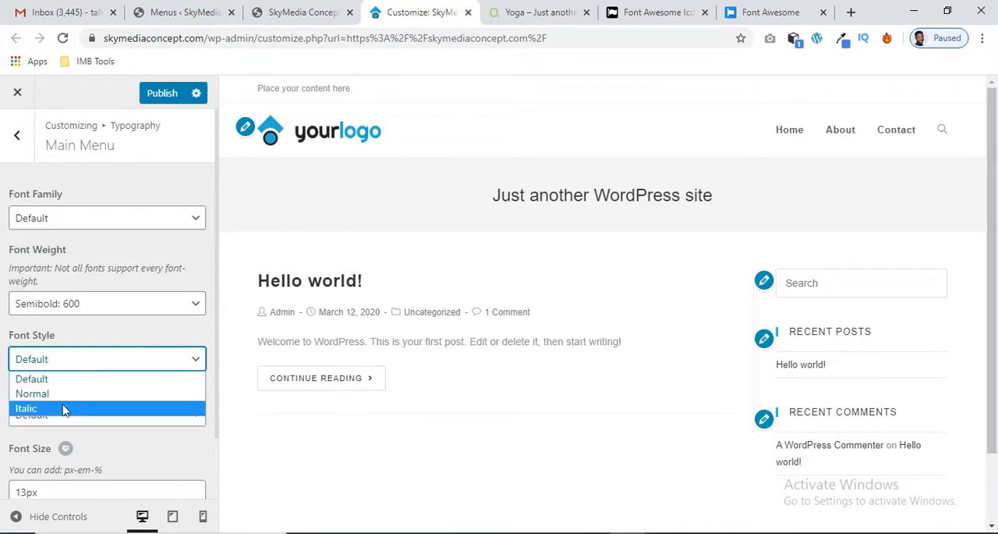
{"action": "left_click", "coordinate": [147, 338]}
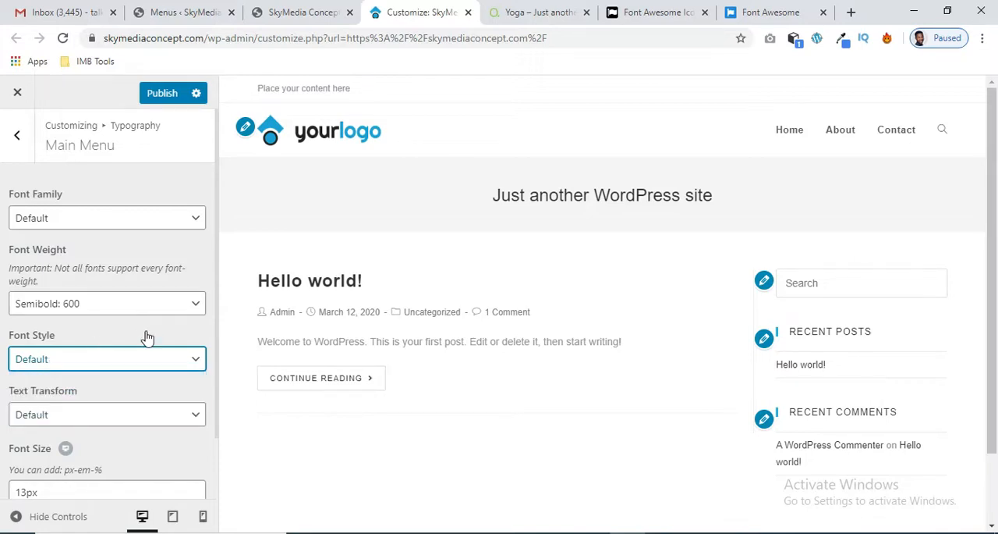
Set the main menu's text transform to Uppercase
{"action": "left_click", "coordinate": [94, 419]}
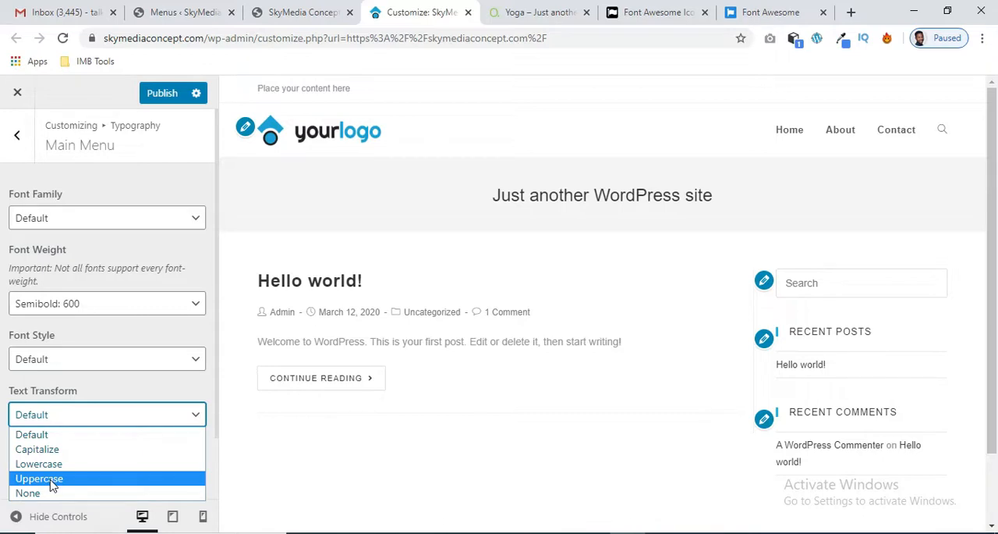
{"action": "left_click", "coordinate": [52, 479]}
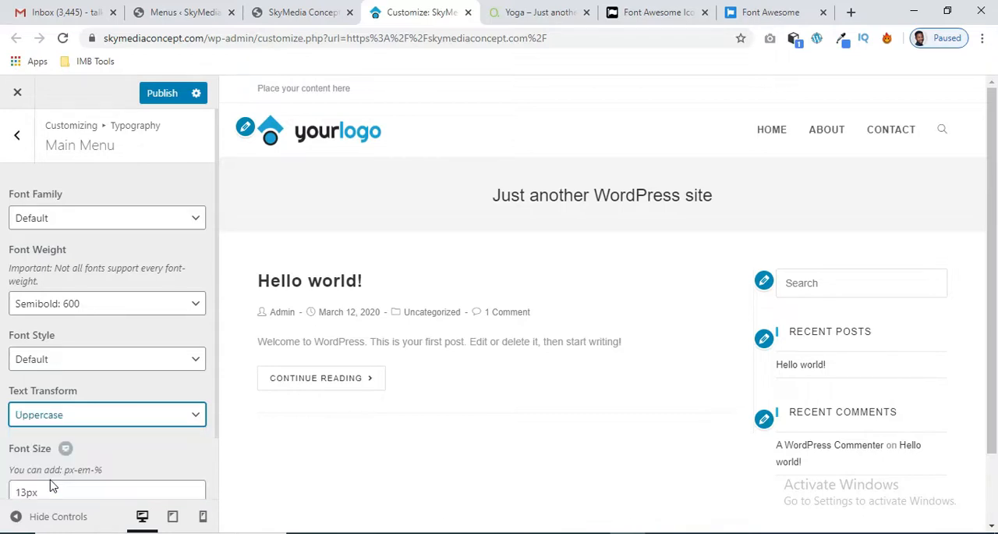
{"action": "left_click", "coordinate": [182, 450]}
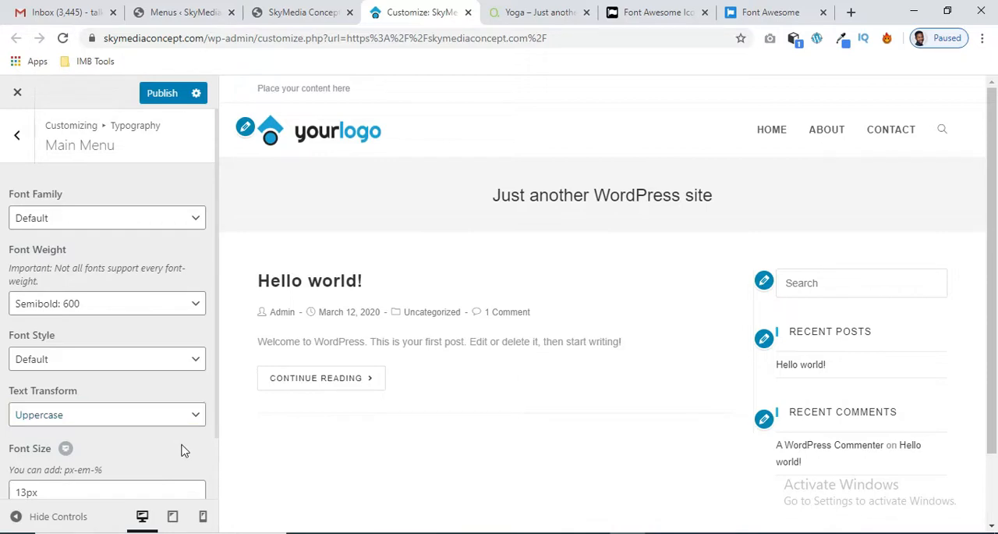
Set the main menu's font size to 14px
{"action": "scroll", "coordinate": [182, 450], "scroll_direction": "down", "scroll_amount": 1}
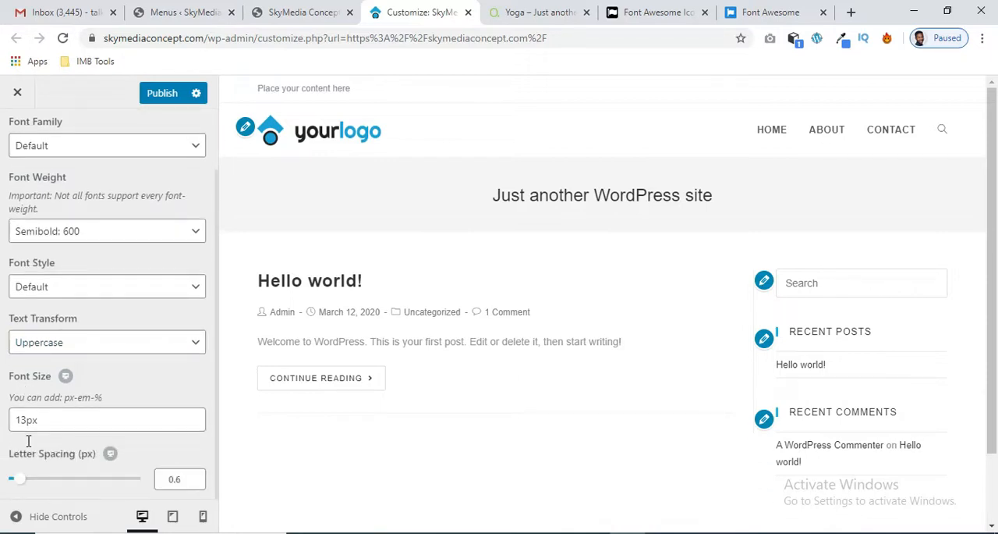
{"action": "left_click", "coordinate": [26, 426]}
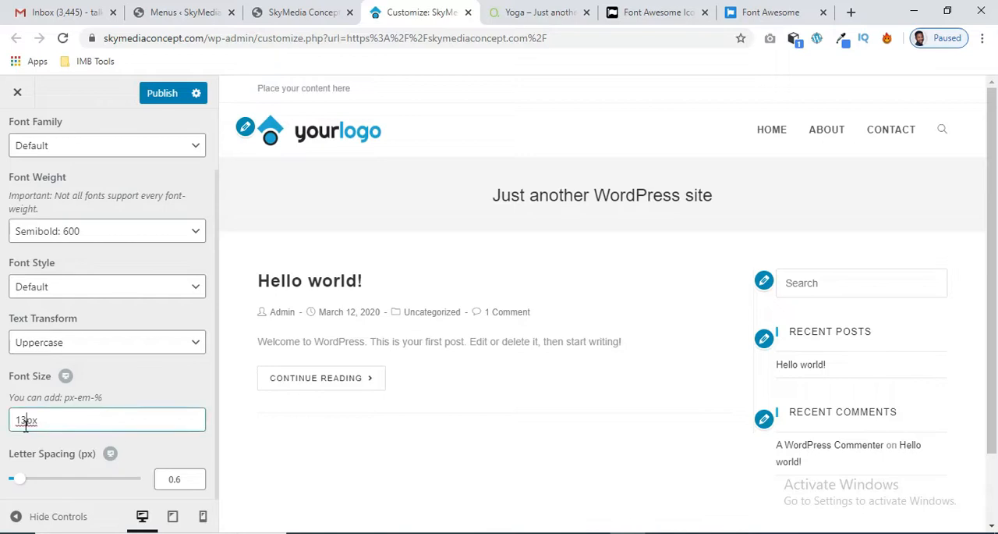
{"action": "key", "text": "BackSpace"}
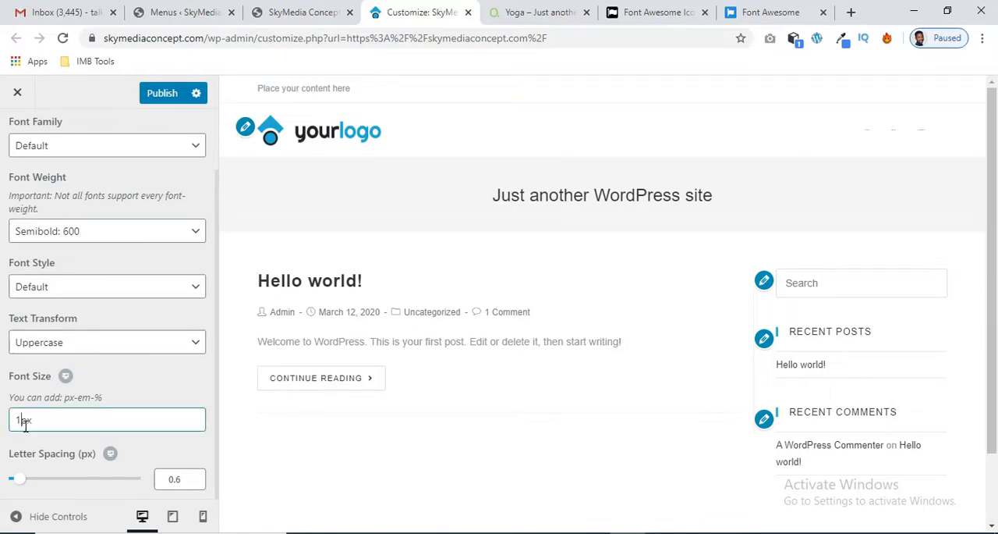
{"action": "type", "text": "4"}
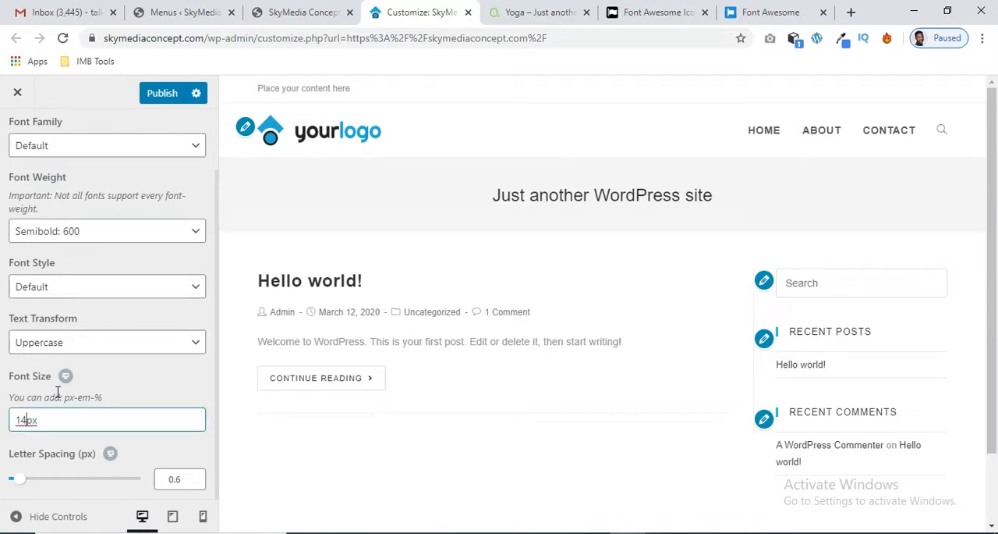
{"action": "left_click", "coordinate": [194, 383]}
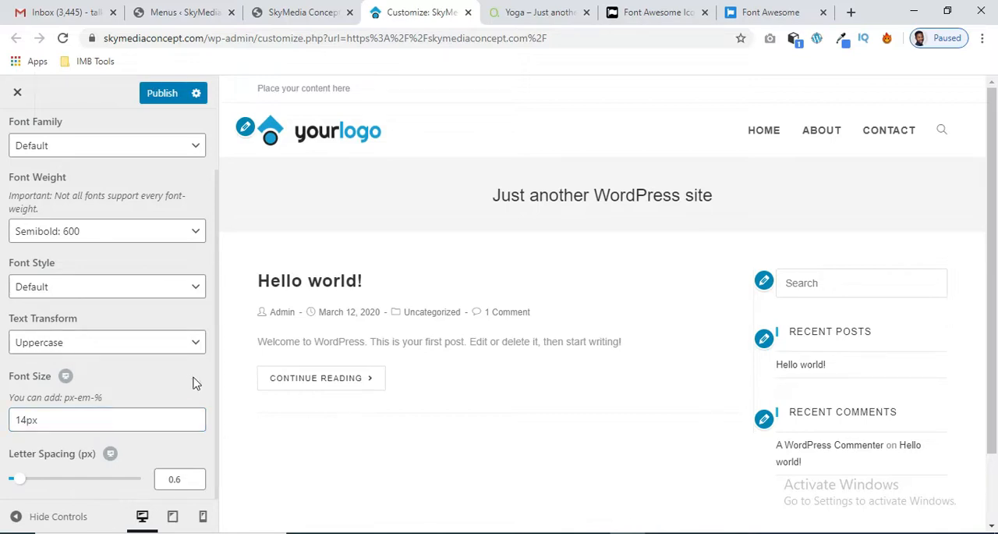
Set the main menu's letter spacing to 1 px, publish the changes, and return to the Typography sections
{"action": "double_click", "coordinate": [175, 480]}
{"action": "type", "text": "1"}
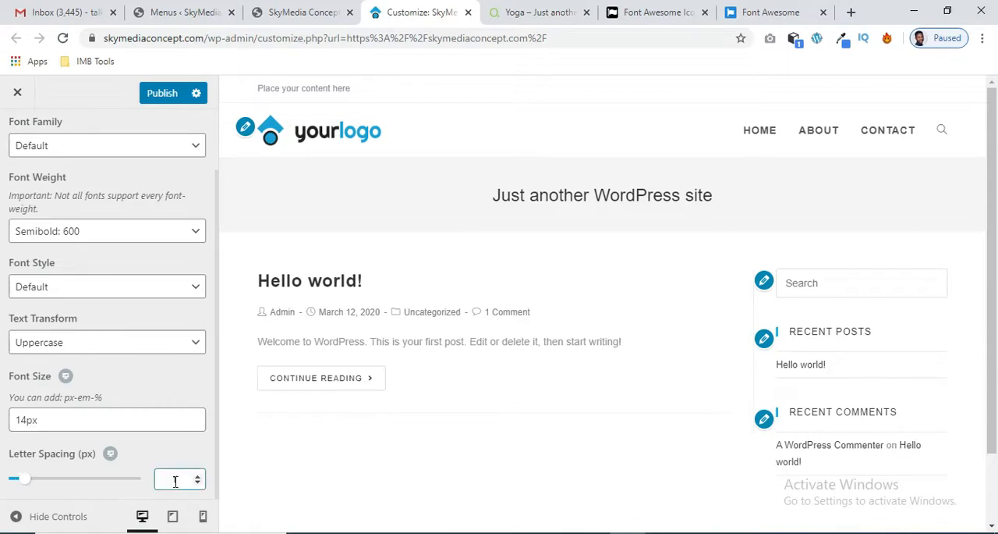
{"action": "left_click", "coordinate": [198, 450]}
{"action": "scroll", "coordinate": [195, 451], "scroll_direction": "up", "scroll_amount": 1}
{"action": "scroll", "coordinate": [195, 451], "scroll_direction": "down", "scroll_amount": 1}
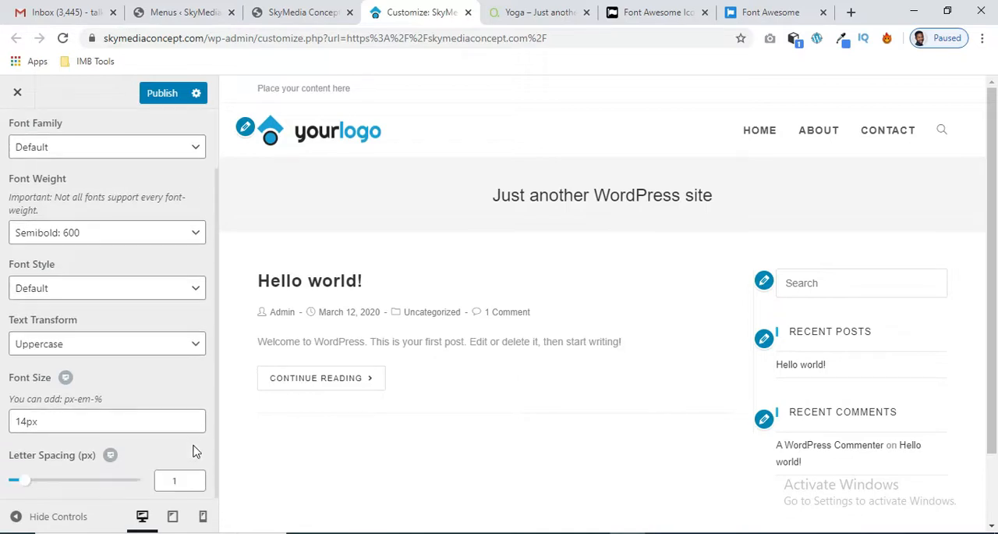
{"action": "scroll", "coordinate": [195, 451], "scroll_direction": "up", "scroll_amount": 2}
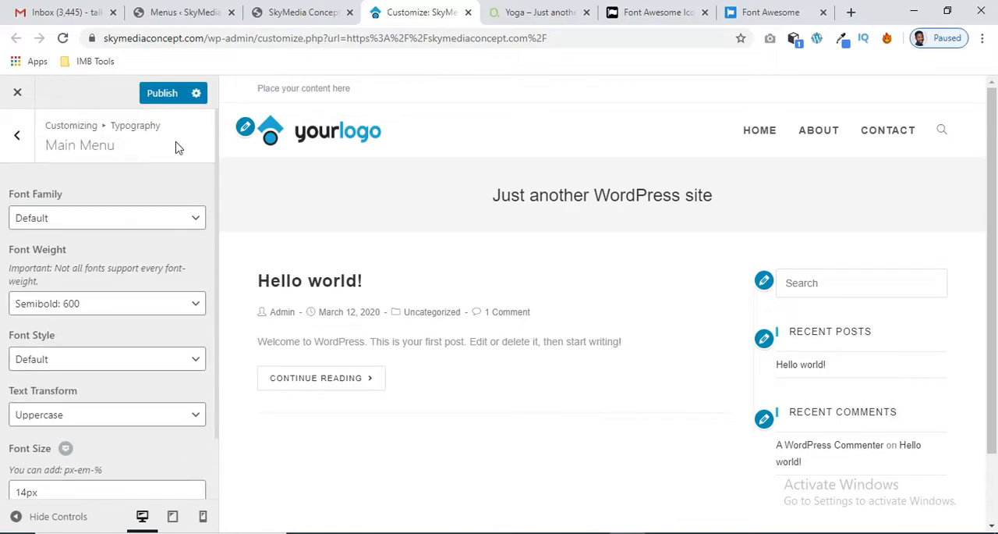
{"action": "left_click", "coordinate": [162, 97]}
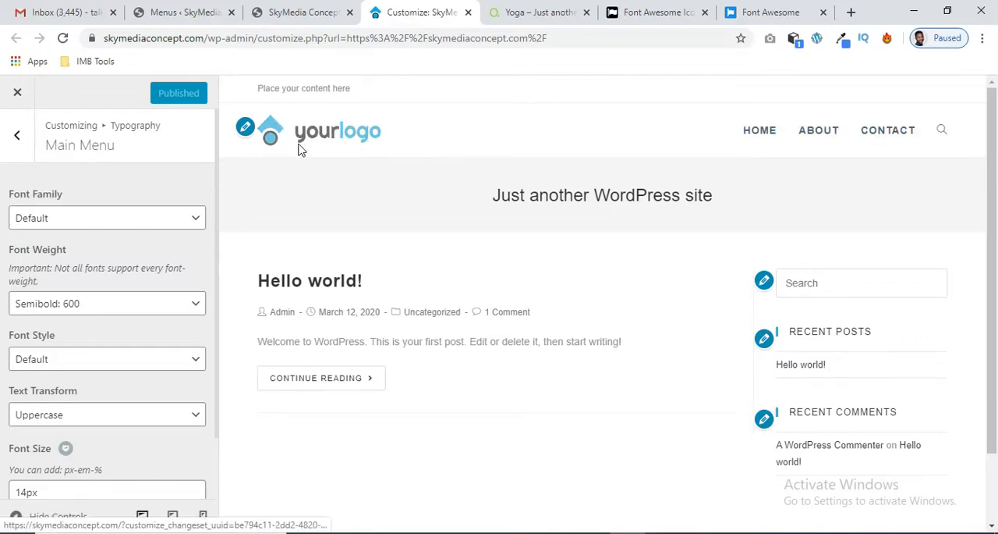
{"action": "left_click", "coordinate": [7, 146]}
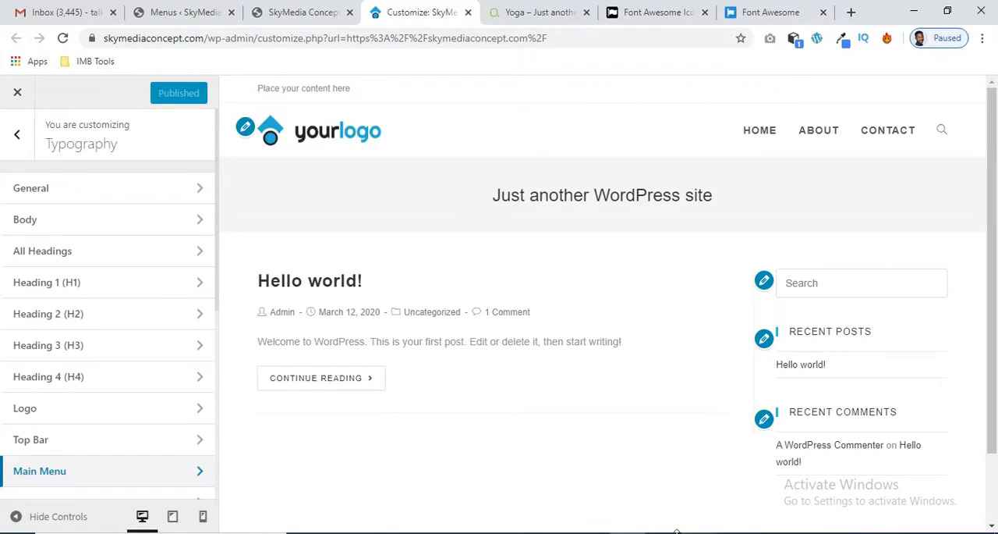
Switch to Sticky Notes, copy the color code 159eda listed under Color, and return to the WordPress Customizer
{"action": "mouse_move", "coordinate": [624, 533]}
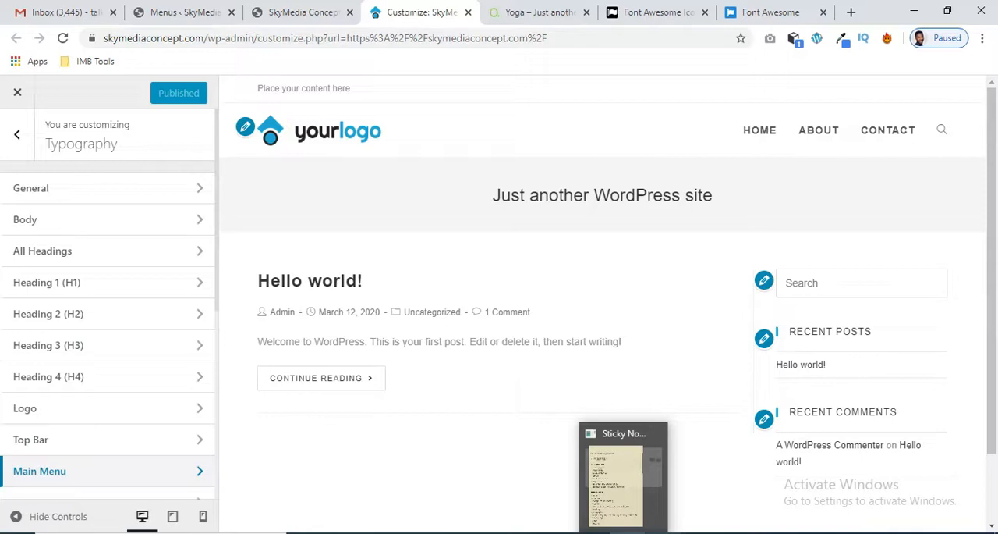
{"action": "left_click", "coordinate": [623, 479]}
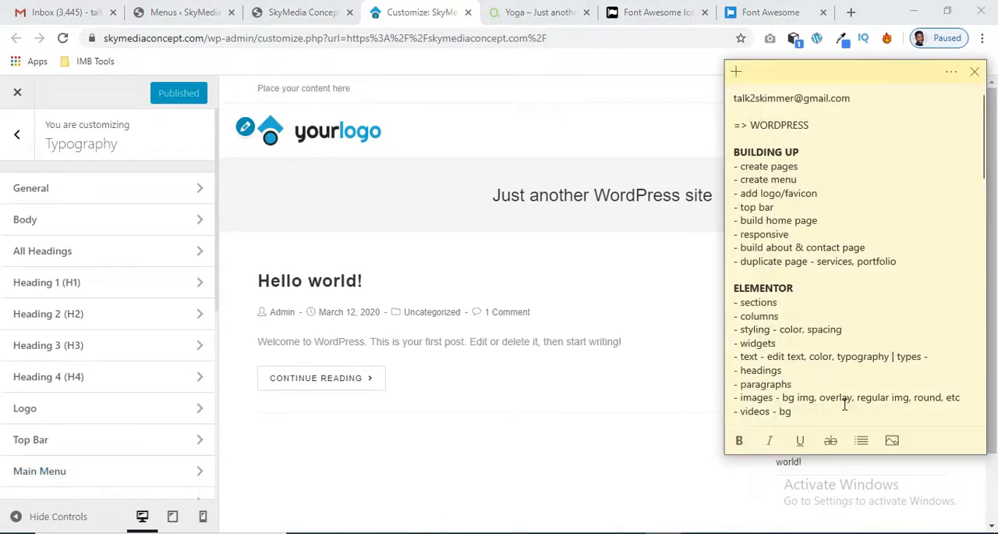
{"action": "left_click", "coordinate": [811, 416]}
{"action": "key", "text": "Down"}
{"action": "key", "text": "Down"}
{"action": "key", "text": "Down"}
{"action": "key", "text": "Down"}
{"action": "key", "text": "Down"}
{"action": "key", "text": "Down"}
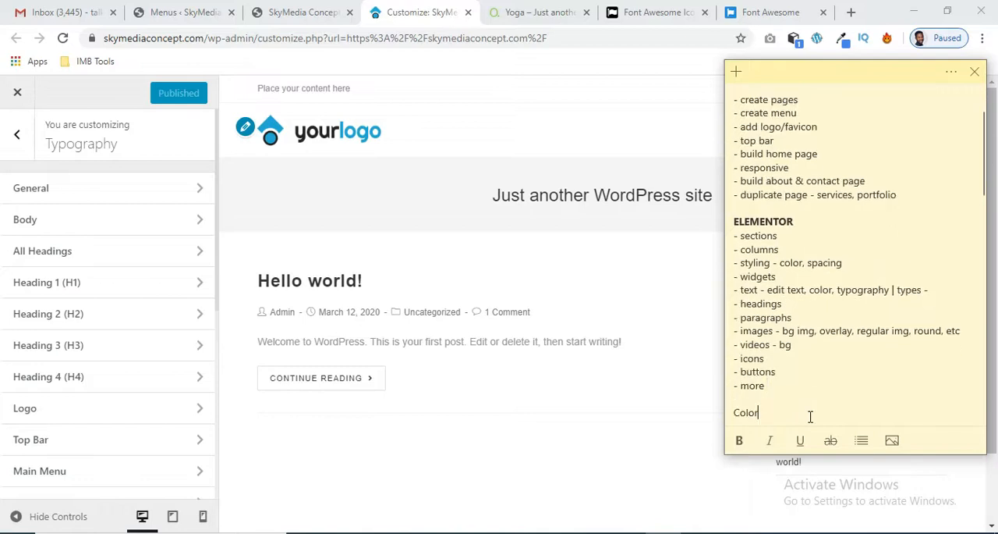
{"action": "key", "text": "Down"}
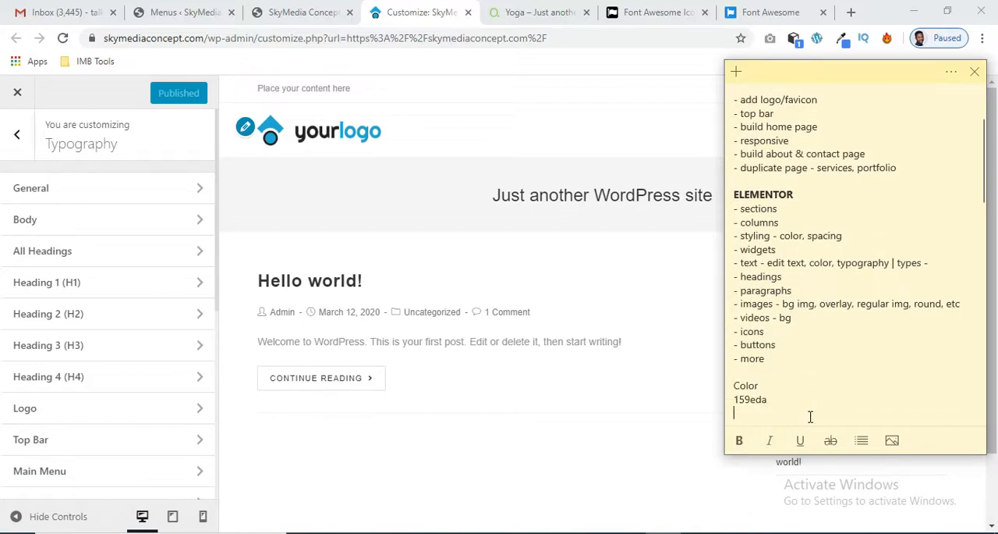
{"action": "double_click", "coordinate": [752, 398]}
{"action": "key", "text": "ctrl+c"}
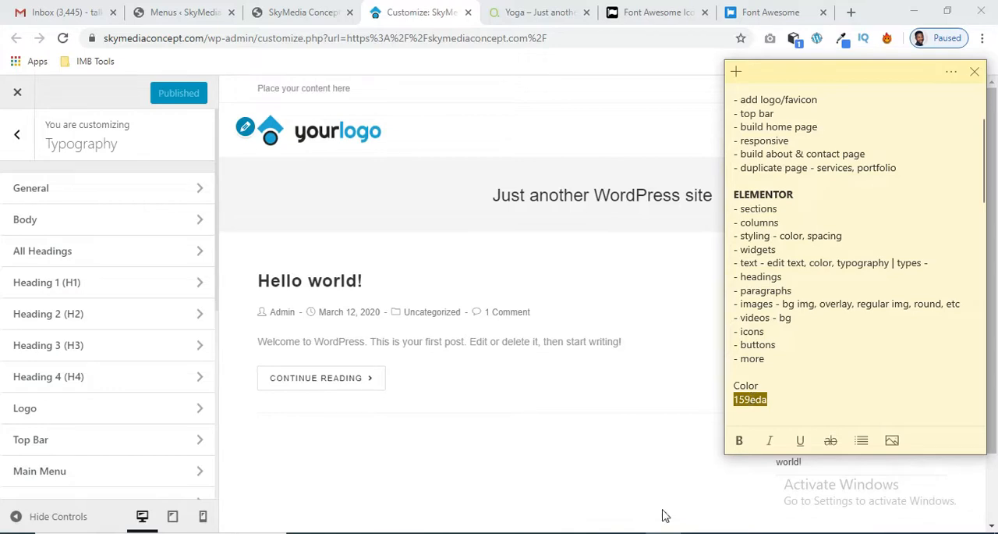
{"action": "left_click", "coordinate": [89, 202]}
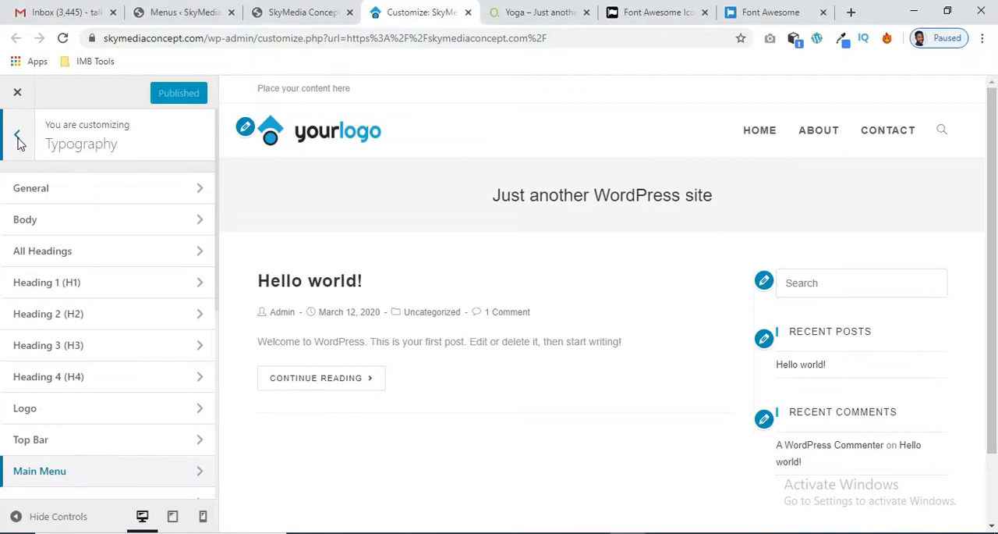
In the General Styling section of General Options, set the Primary Color to #159eda
{"action": "left_click", "coordinate": [17, 139]}
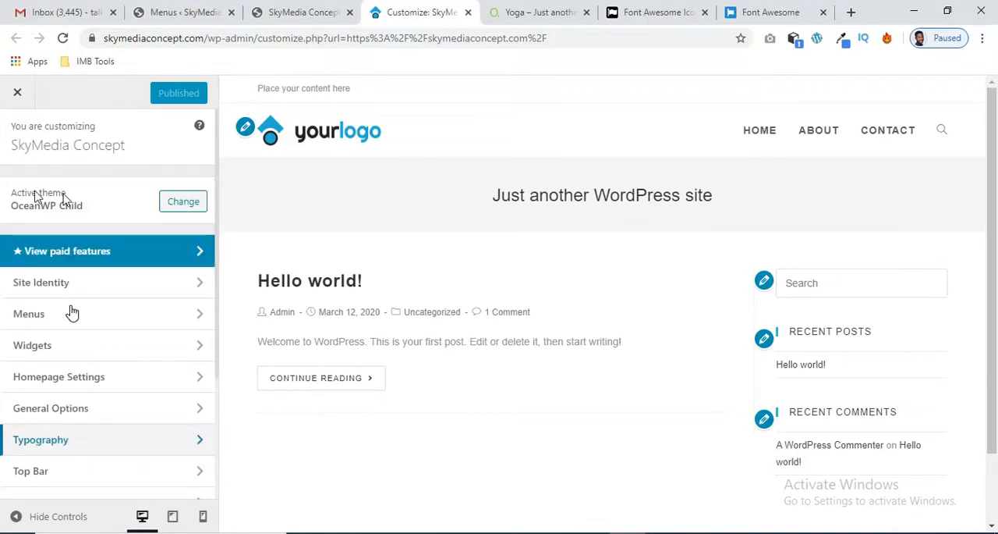
{"action": "left_click", "coordinate": [66, 416]}
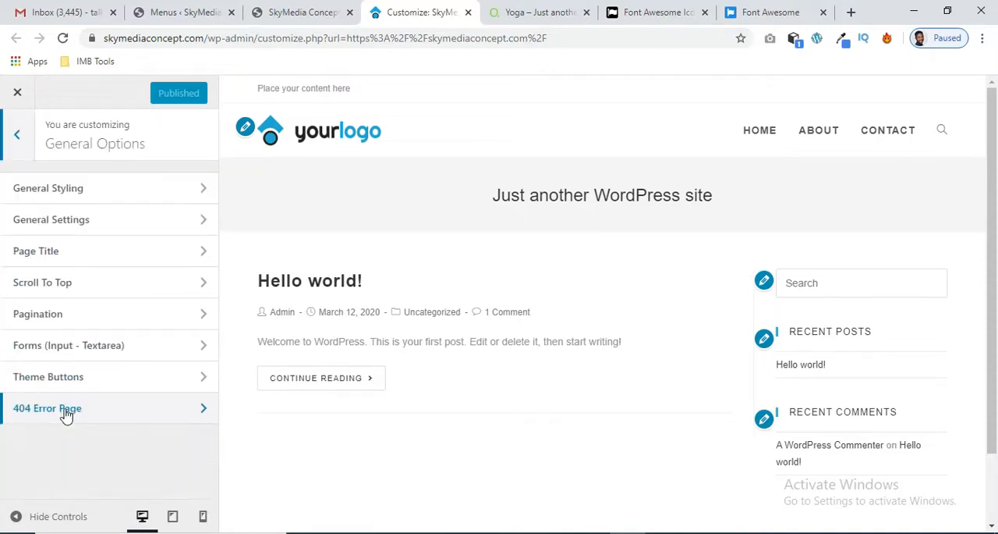
{"action": "left_click", "coordinate": [72, 193]}
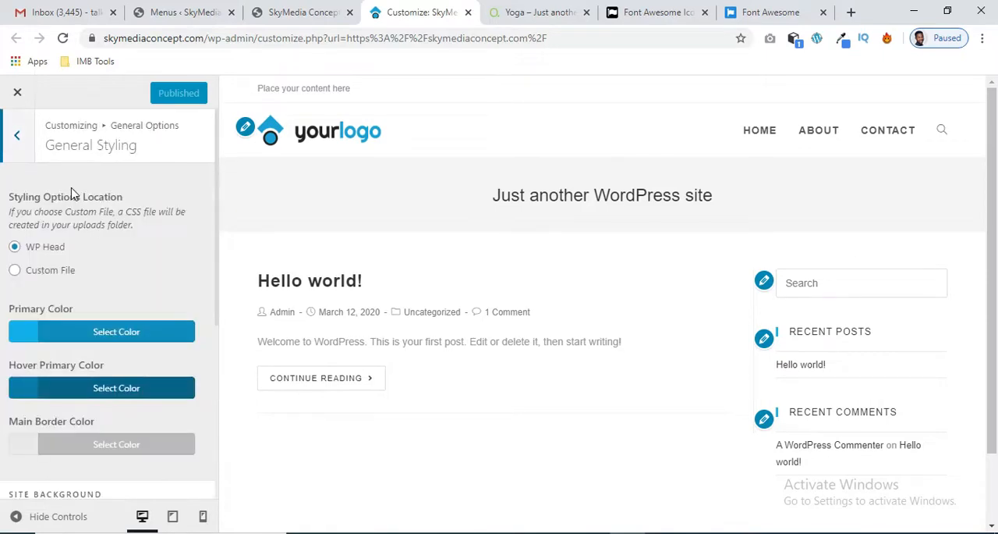
{"action": "left_click", "coordinate": [25, 338]}
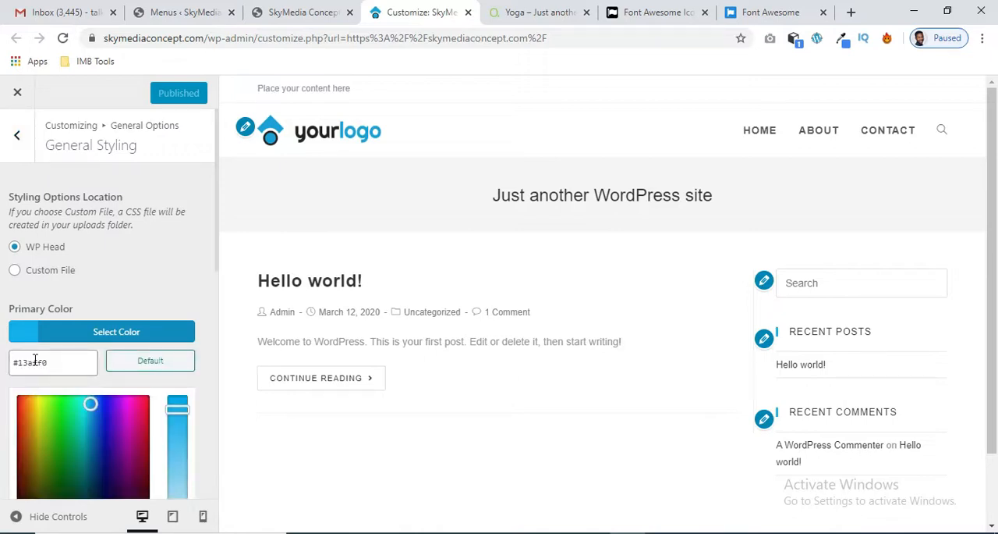
{"action": "double_click", "coordinate": [34, 359]}
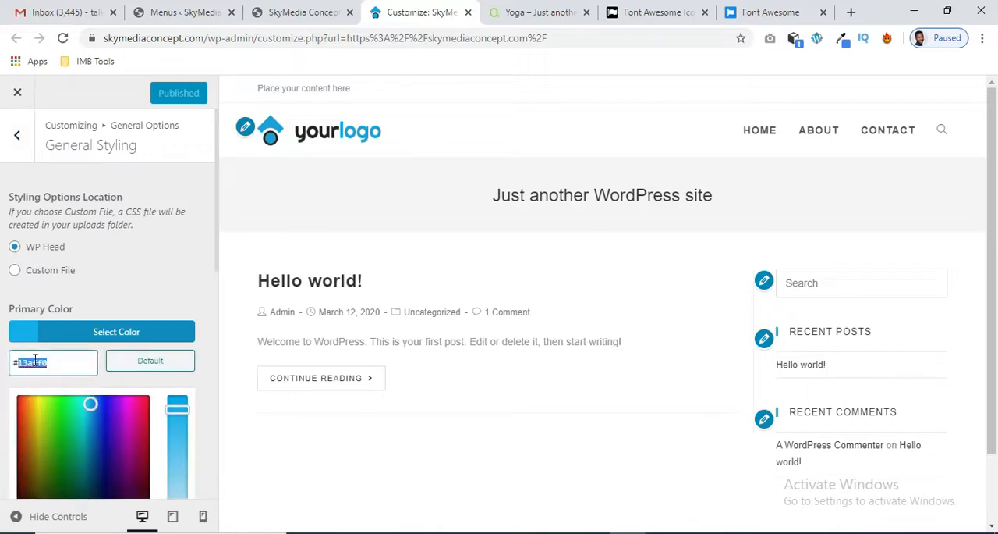
{"action": "type", "text": "159ada"}
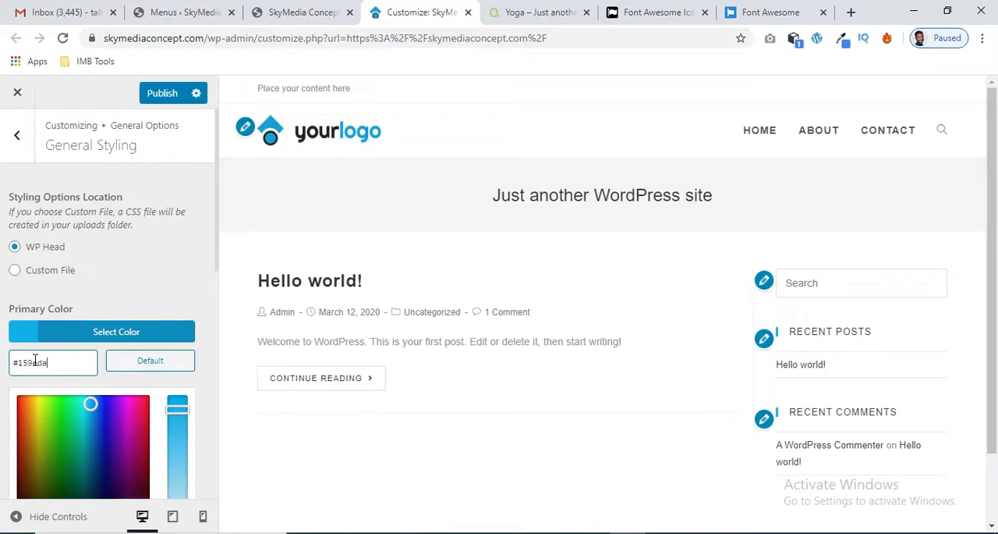
{"action": "left_click", "coordinate": [16, 362]}
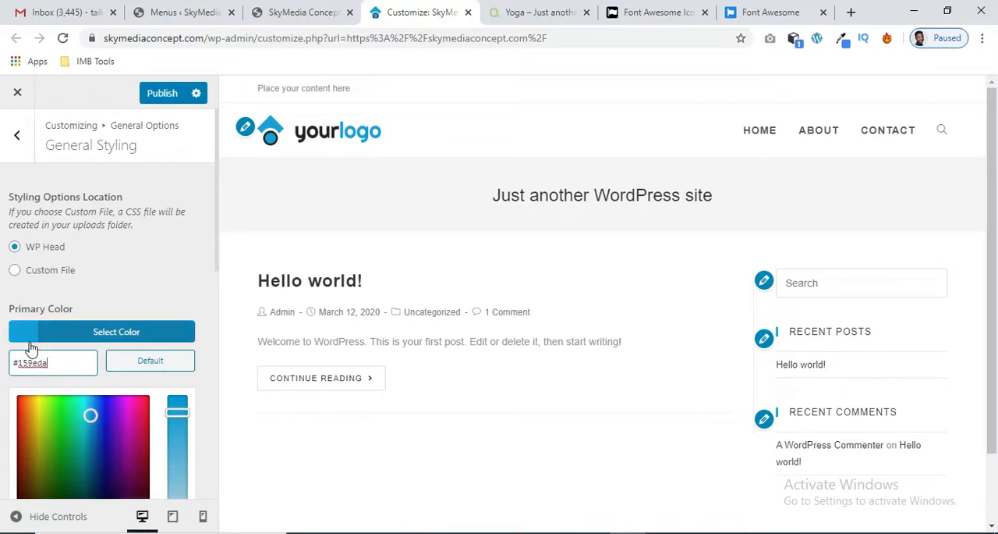
{"action": "left_click", "coordinate": [31, 347]}
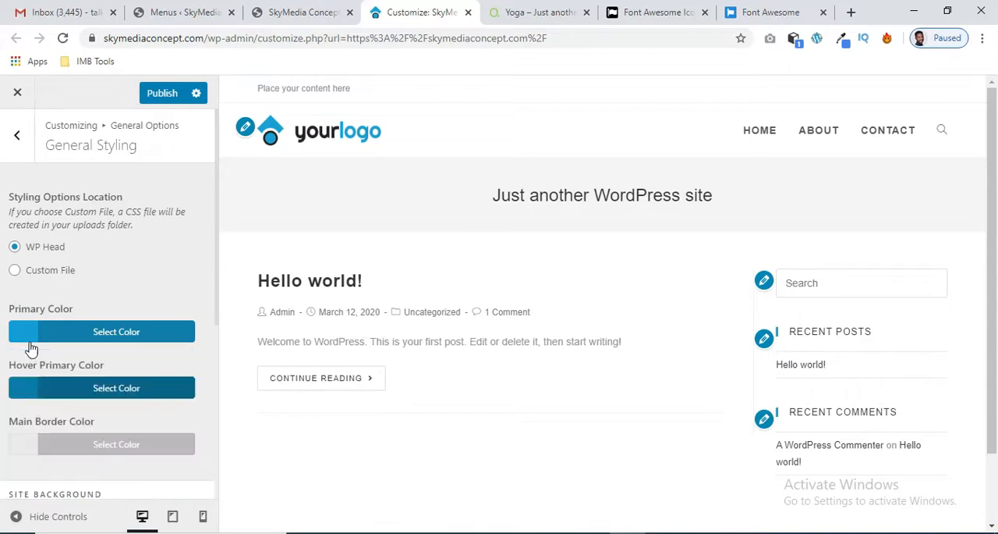
Set the Hover Primary Color to #159eda, shift it to a slightly more saturated blue, and publish the changes
{"action": "left_click", "coordinate": [24, 394]}
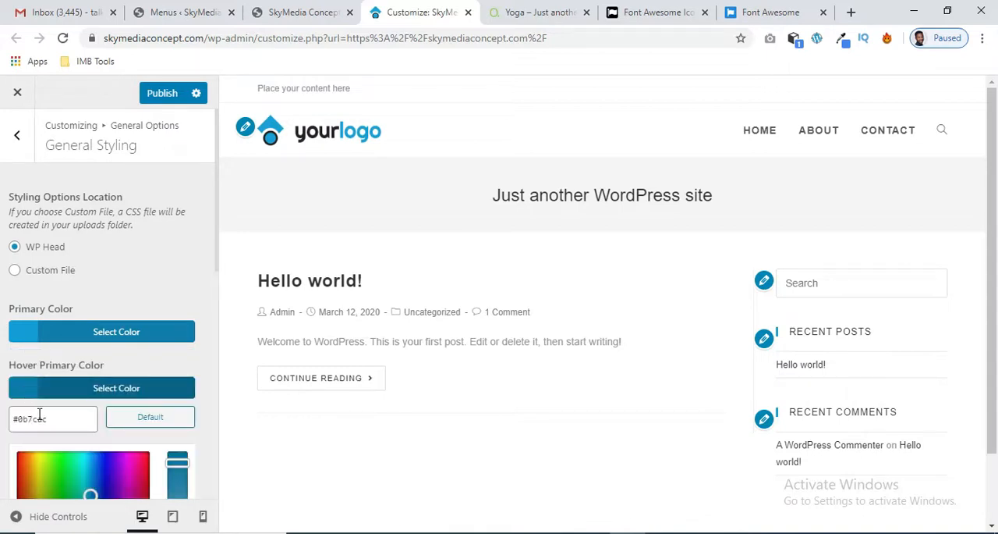
{"action": "double_click", "coordinate": [39, 414]}
{"action": "key", "text": "ctrl+v"}
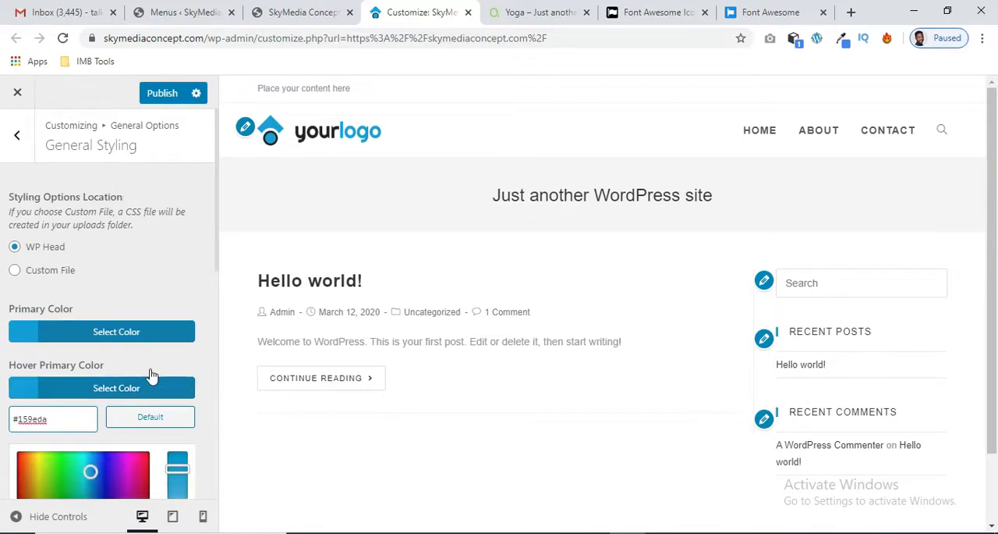
{"action": "left_click_drag", "start_coordinate": [180, 466], "coordinate": [179, 447]}
{"action": "left_click", "coordinate": [180, 446]}
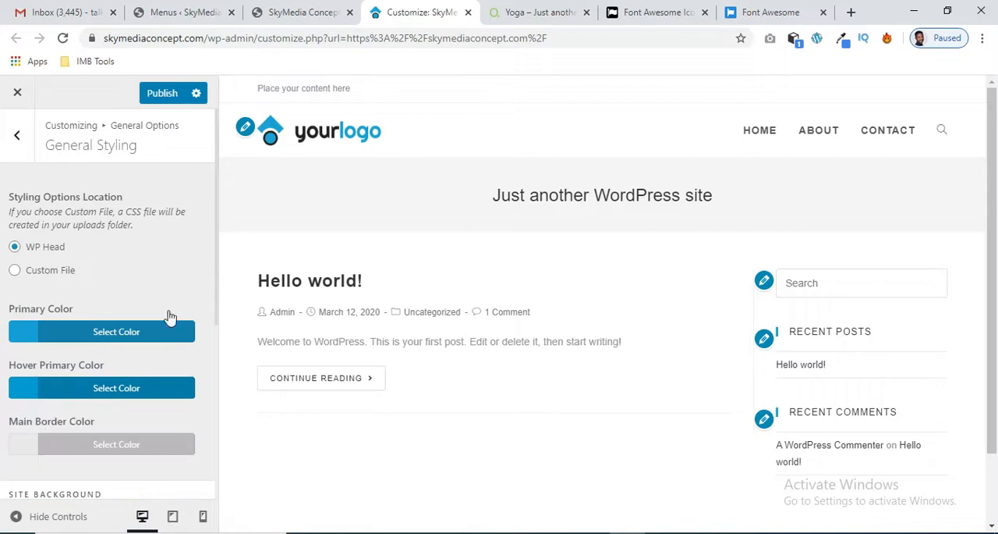
{"action": "left_click", "coordinate": [159, 95]}
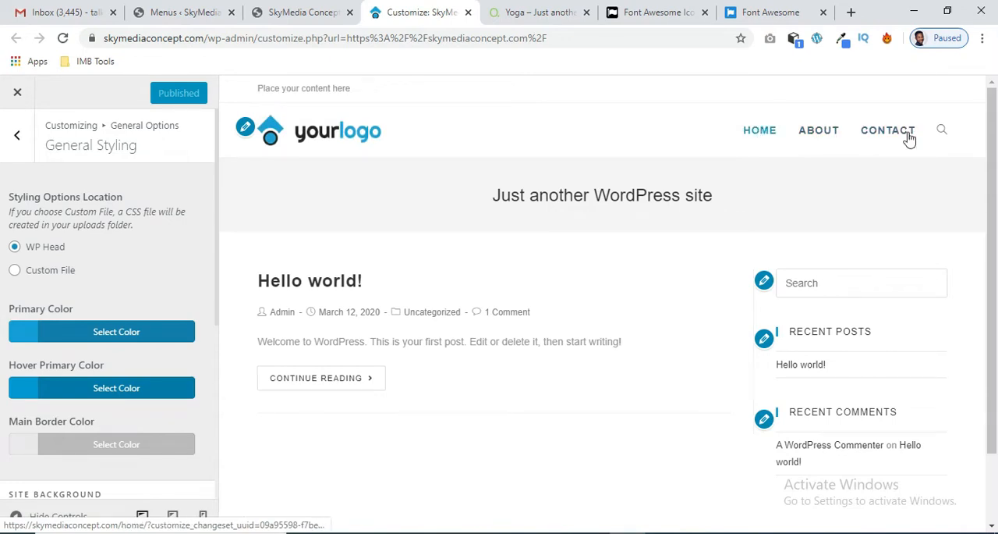
Leave General Options and open the Menu settings of the Header section
{"action": "left_click", "coordinate": [16, 142]}
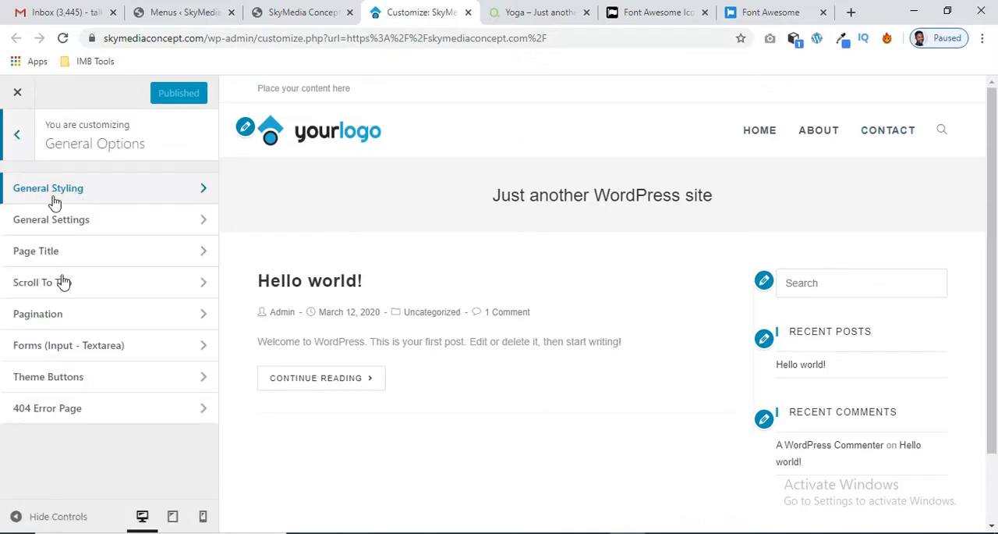
{"action": "left_click", "coordinate": [16, 143]}
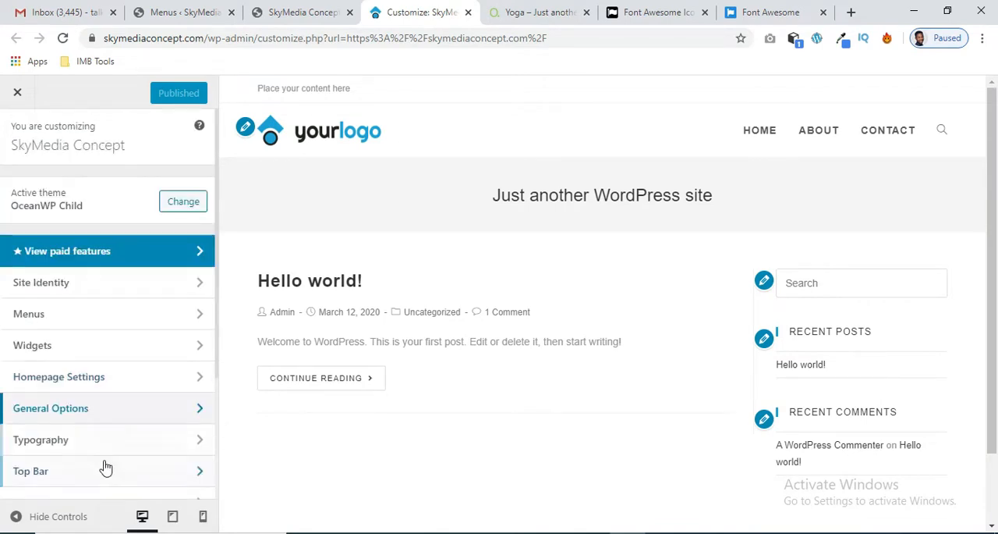
{"action": "scroll", "coordinate": [106, 467], "scroll_direction": "down", "scroll_amount": 2}
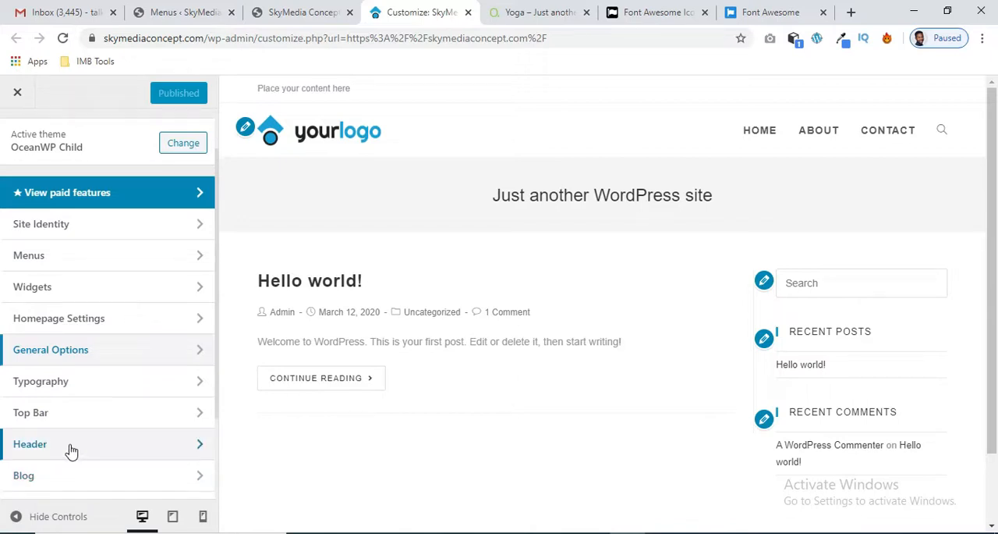
{"action": "left_click", "coordinate": [72, 450]}
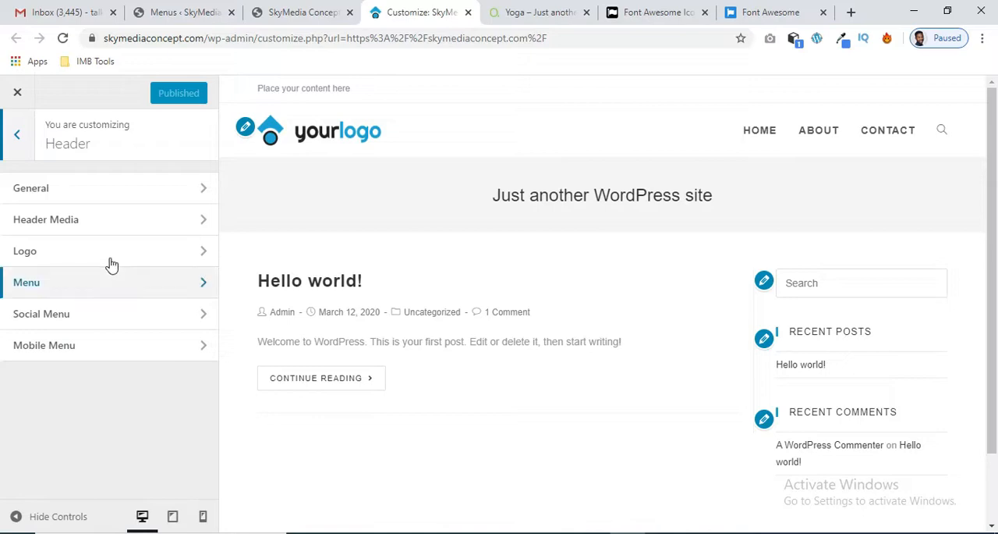
{"action": "left_click", "coordinate": [75, 293]}
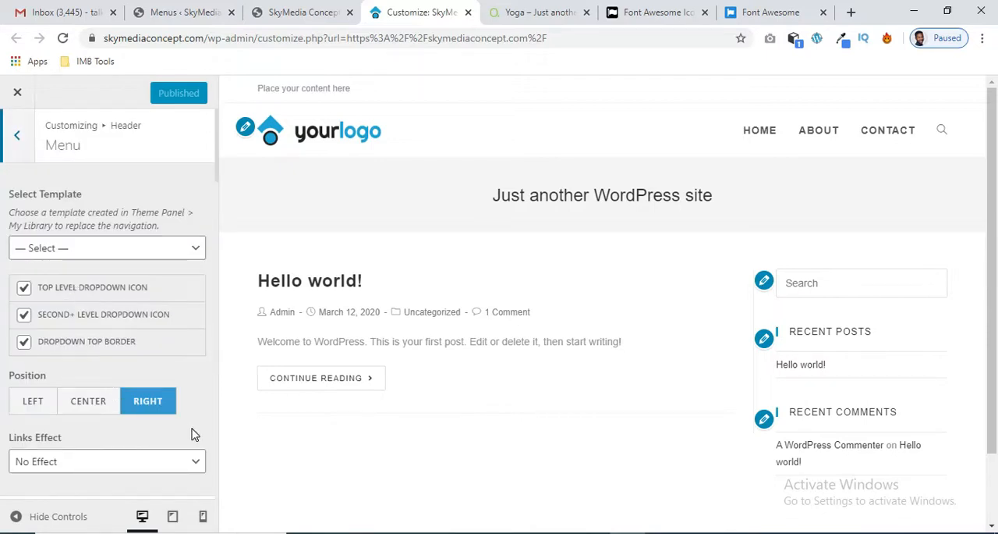
Check which templates are available to replace the header navigation, leaving the template unselected
{"action": "scroll", "coordinate": [194, 435], "scroll_direction": "down", "scroll_amount": 1}
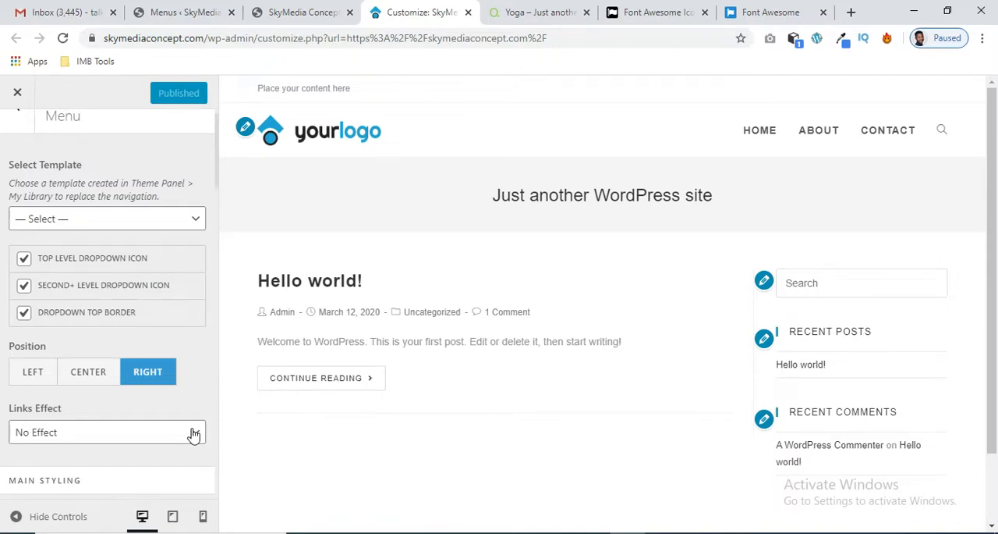
{"action": "left_click", "coordinate": [193, 221]}
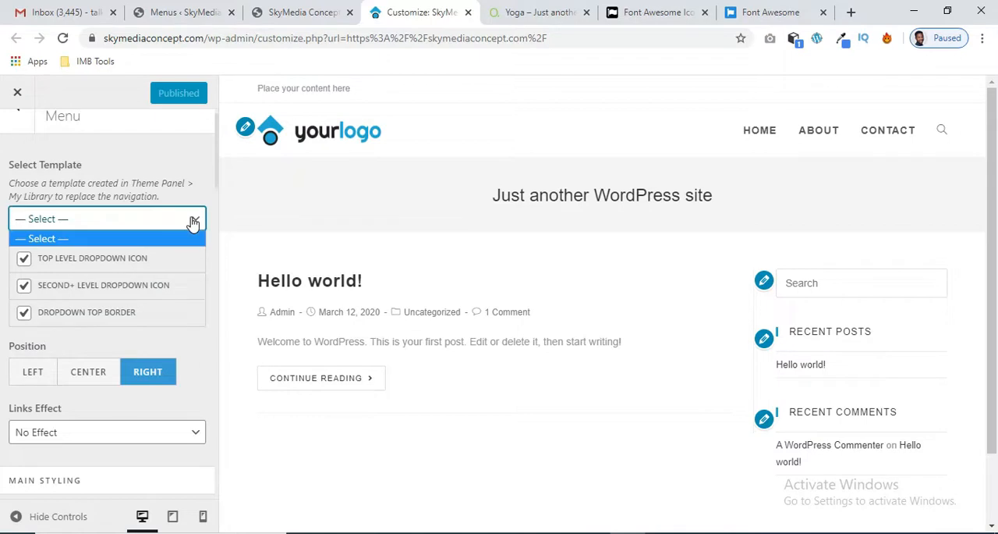
{"action": "left_click", "coordinate": [194, 220]}
{"action": "left_click", "coordinate": [208, 361]}
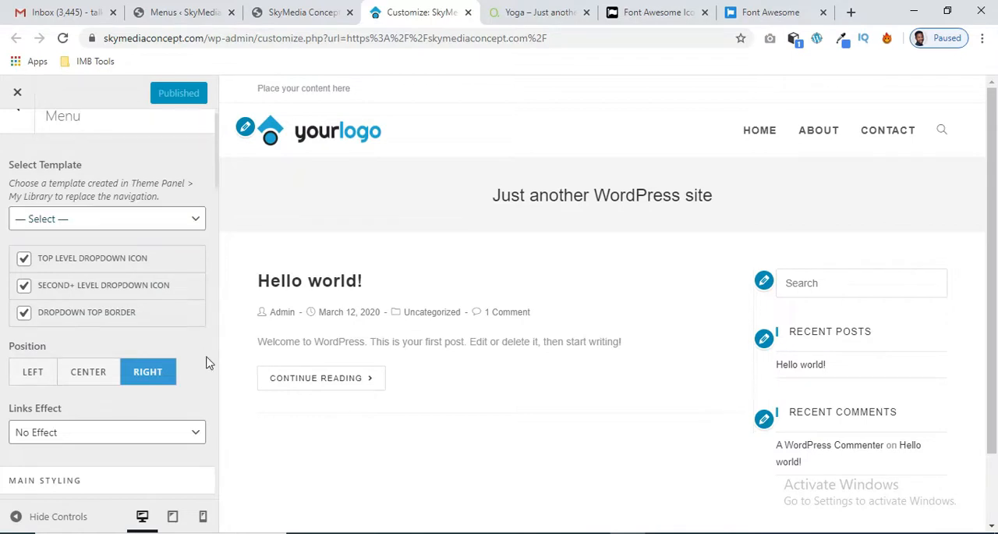
Try to set the header menu's Link Color to #22222 in the Main Styling settings
{"action": "scroll", "coordinate": [208, 361], "scroll_direction": "down", "scroll_amount": 3}
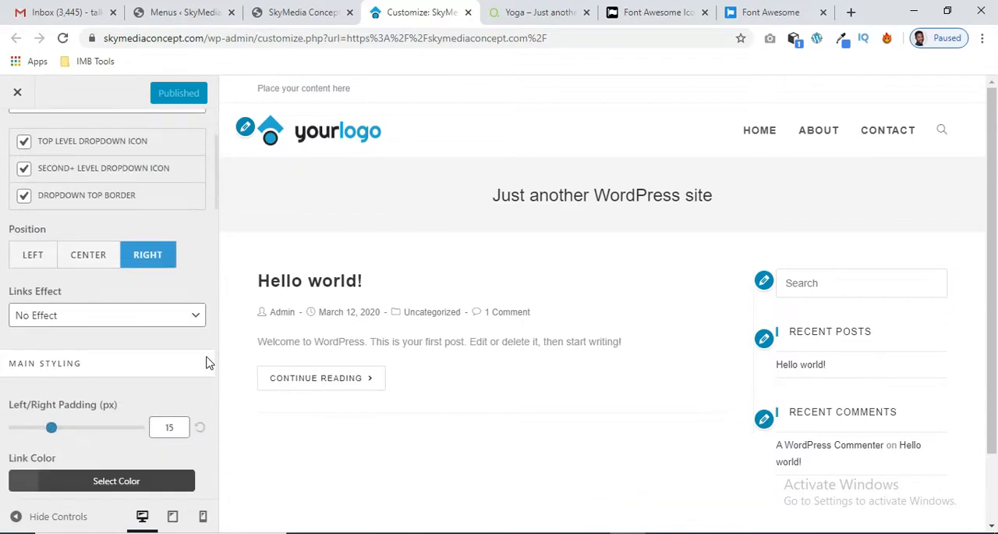
{"action": "scroll", "coordinate": [207, 361], "scroll_direction": "down", "scroll_amount": 5}
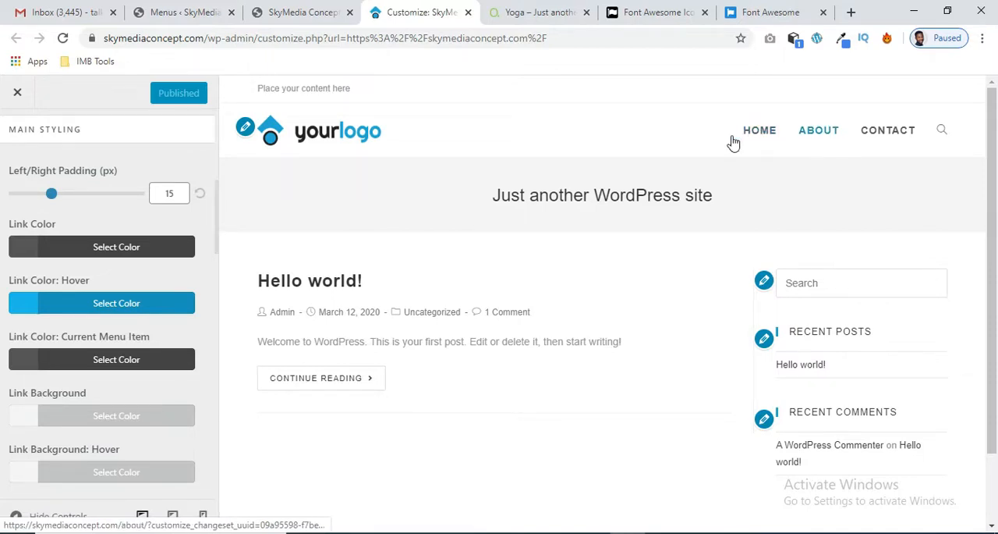
{"action": "left_click", "coordinate": [29, 246]}
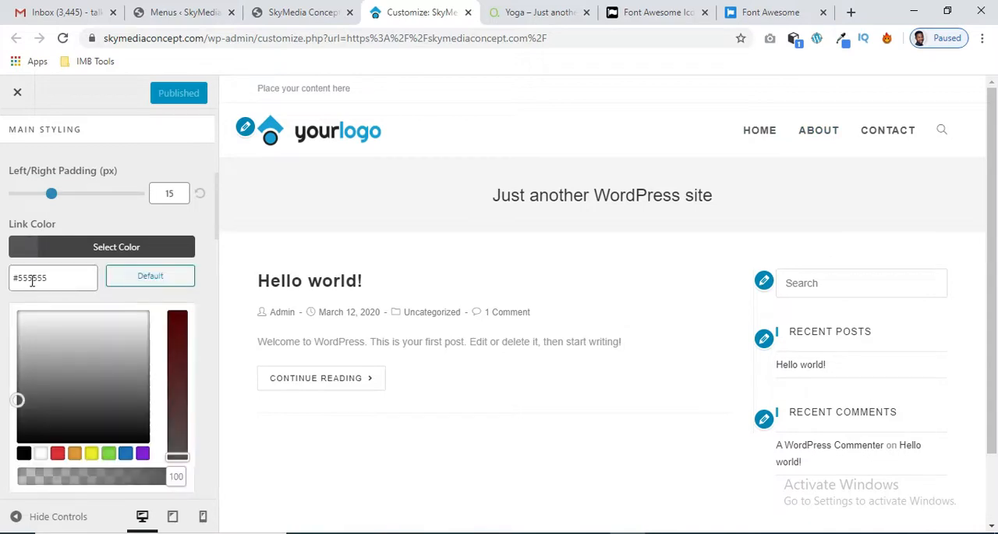
{"action": "double_click", "coordinate": [32, 278]}
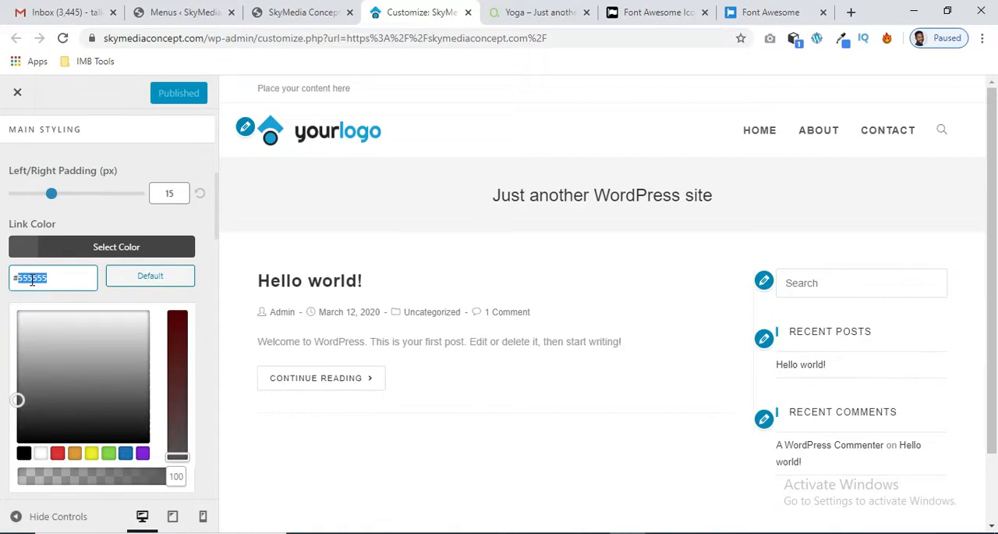
{"action": "type", "text": "22222"}
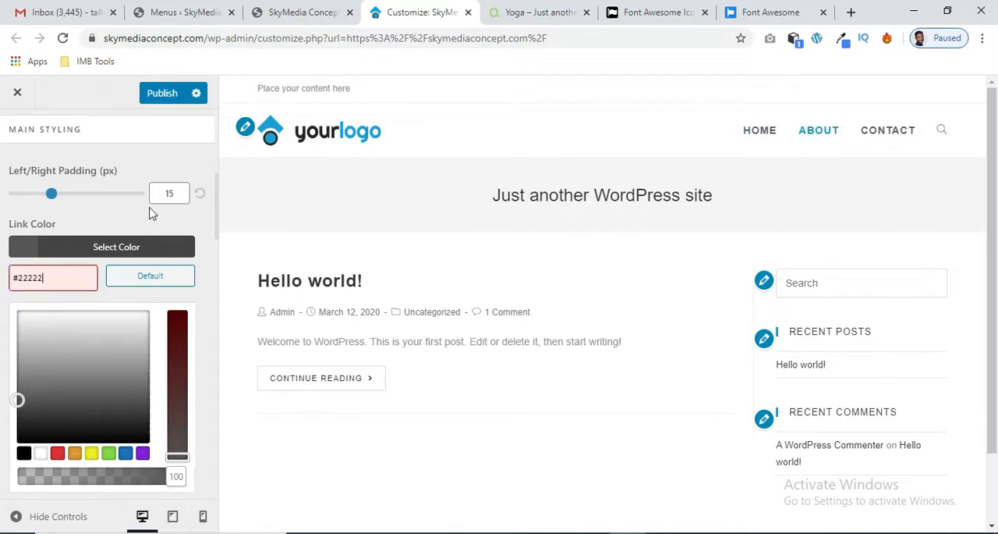
{"action": "left_click", "coordinate": [13, 248]}
Set the header menu's hover link color to #159eda
{"action": "left_click", "coordinate": [22, 306]}
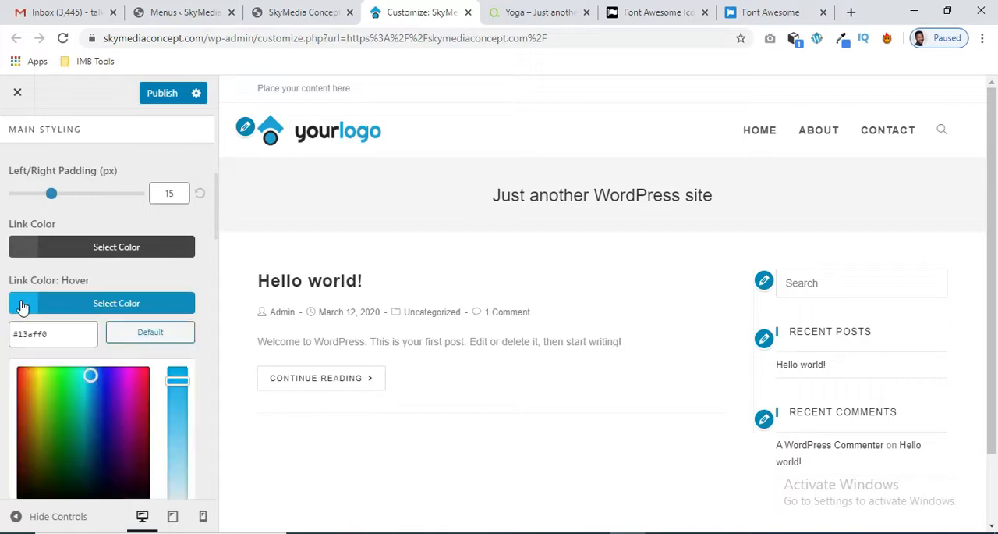
{"action": "left_click", "coordinate": [23, 378]}
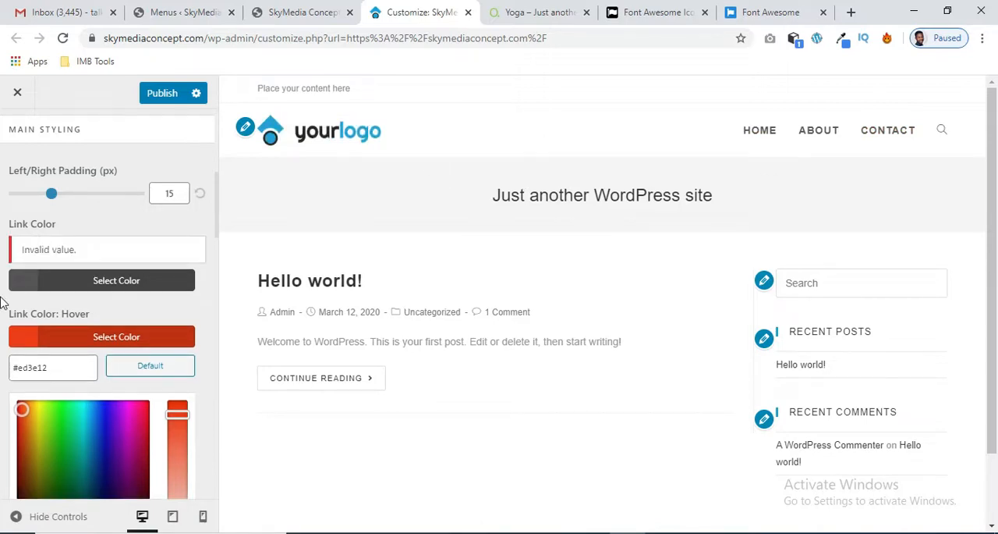
{"action": "double_click", "coordinate": [35, 368]}
{"action": "type", "text": "159eda"}
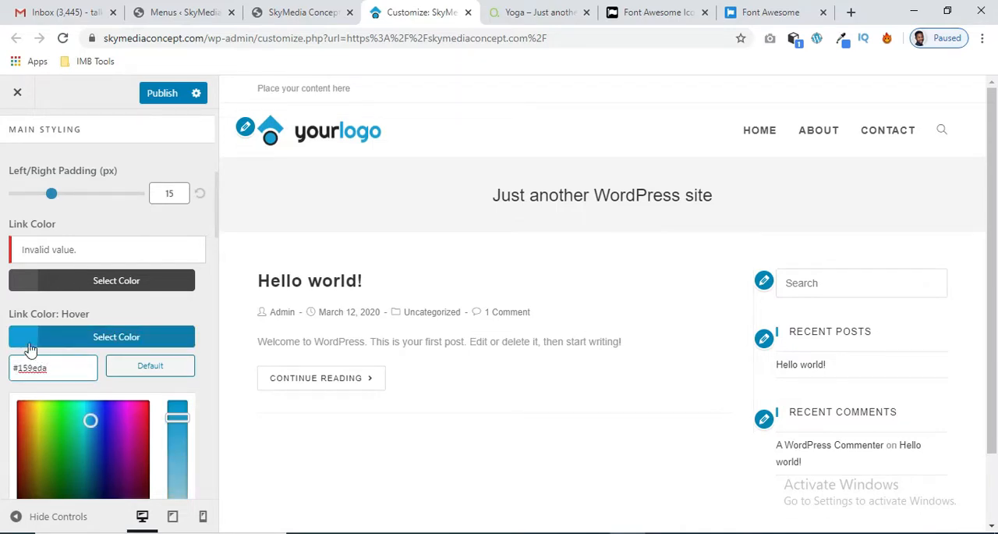
{"action": "left_click", "coordinate": [23, 341]}
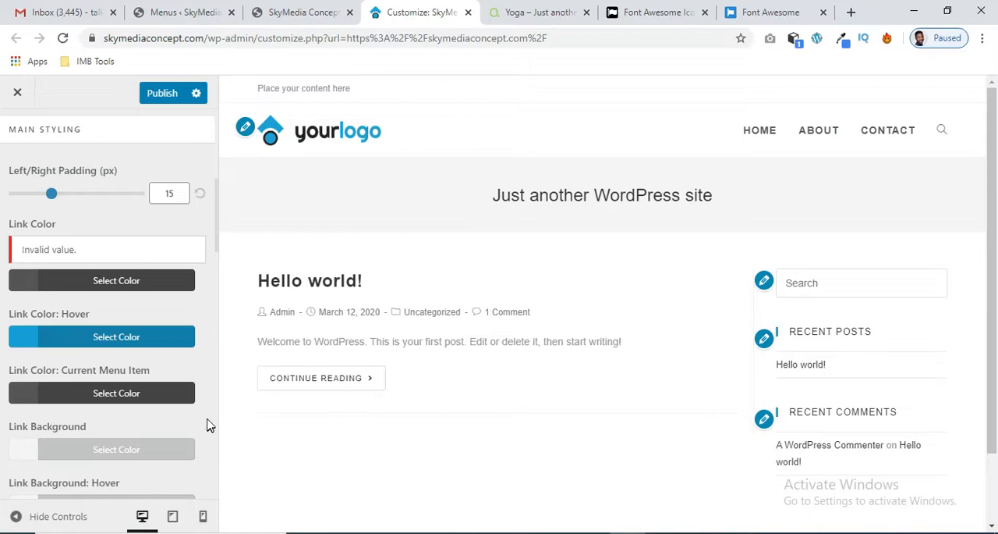
Check the available Search Icon Style options in the header menu settings and open the Drop Down search in the site preview
{"action": "scroll", "coordinate": [207, 425], "scroll_direction": "down", "scroll_amount": 5}
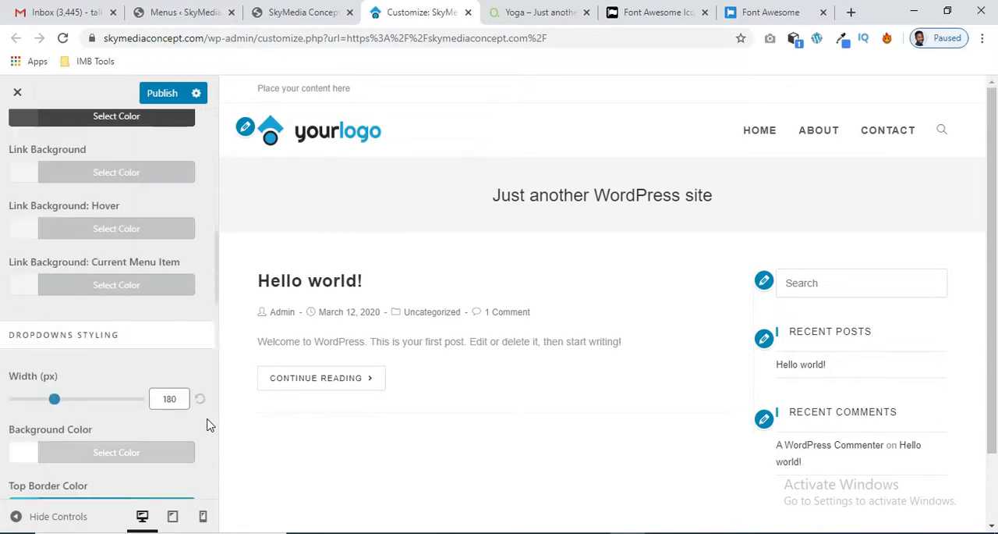
{"action": "scroll", "coordinate": [210, 425], "scroll_direction": "down", "scroll_amount": 3}
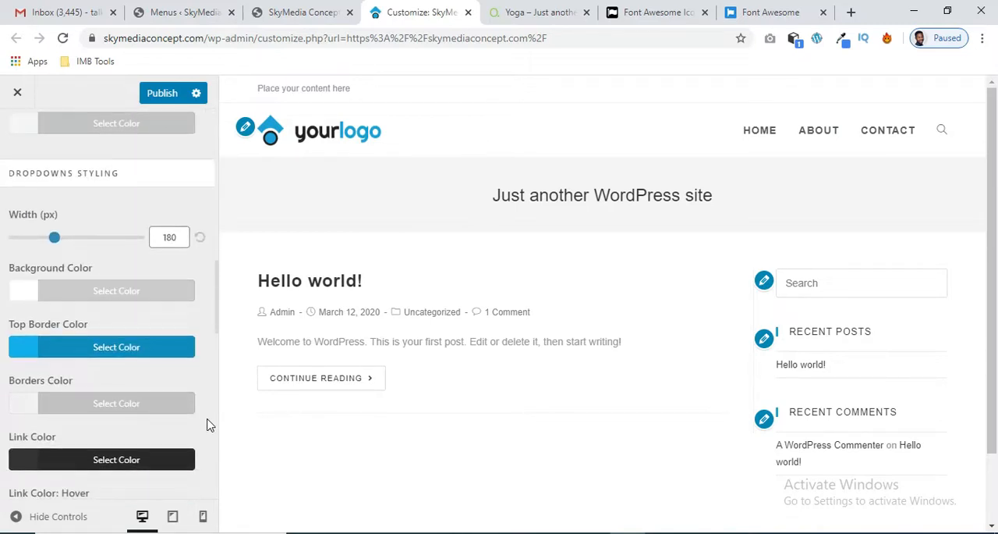
{"action": "scroll", "coordinate": [209, 425], "scroll_direction": "down", "scroll_amount": 3}
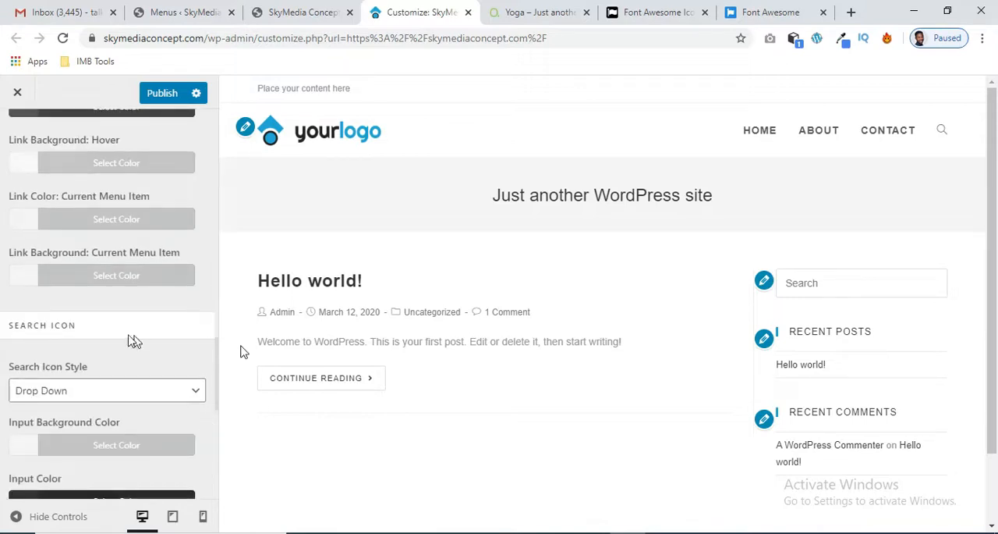
{"action": "left_click", "coordinate": [192, 395]}
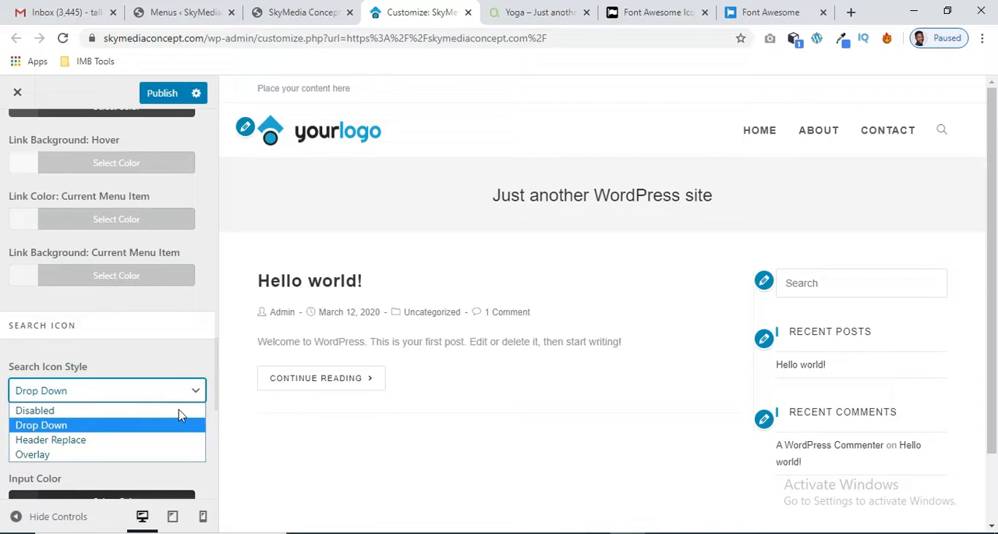
{"action": "left_click", "coordinate": [945, 133]}
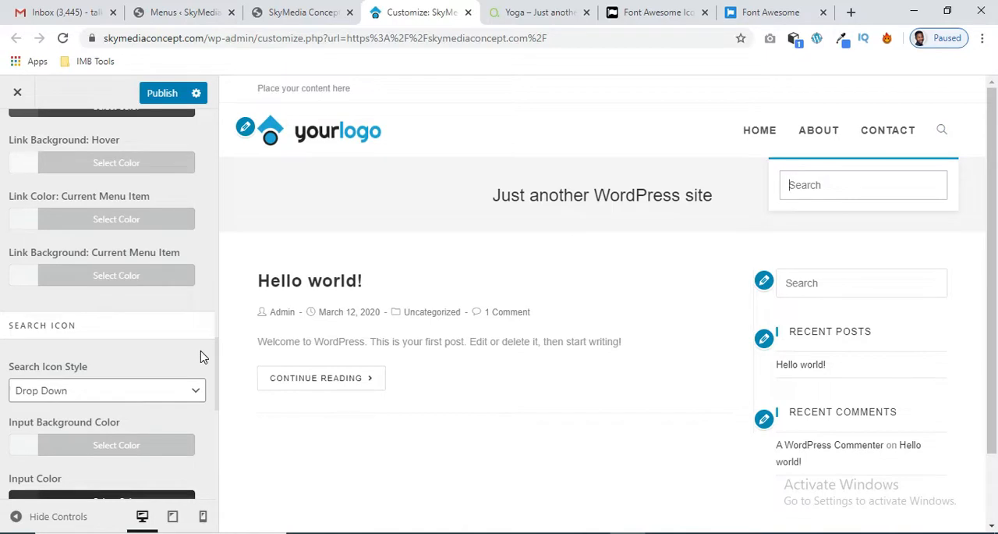
Set the Search Icon Style to Header Replace and open the header search in the site preview
{"action": "left_click", "coordinate": [194, 391]}
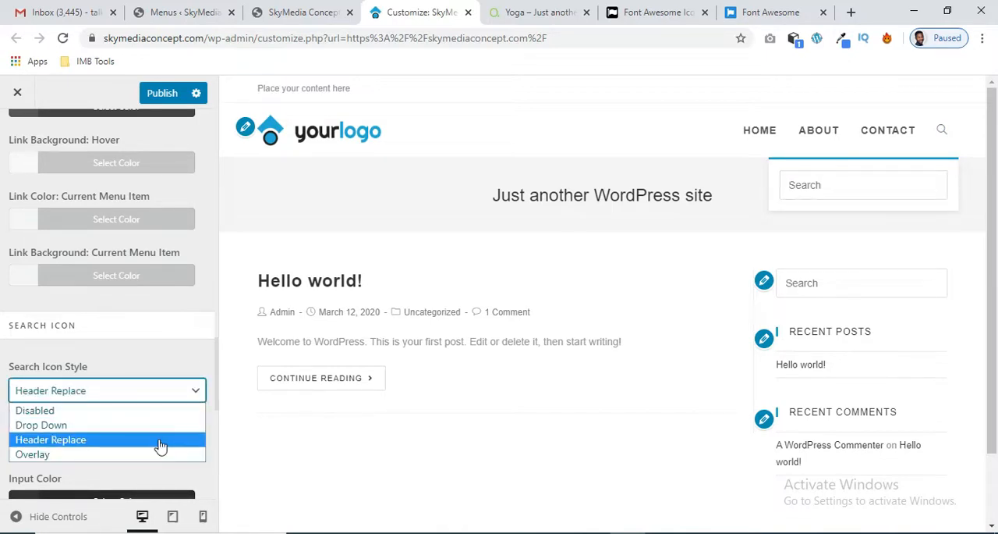
{"action": "left_click", "coordinate": [160, 441]}
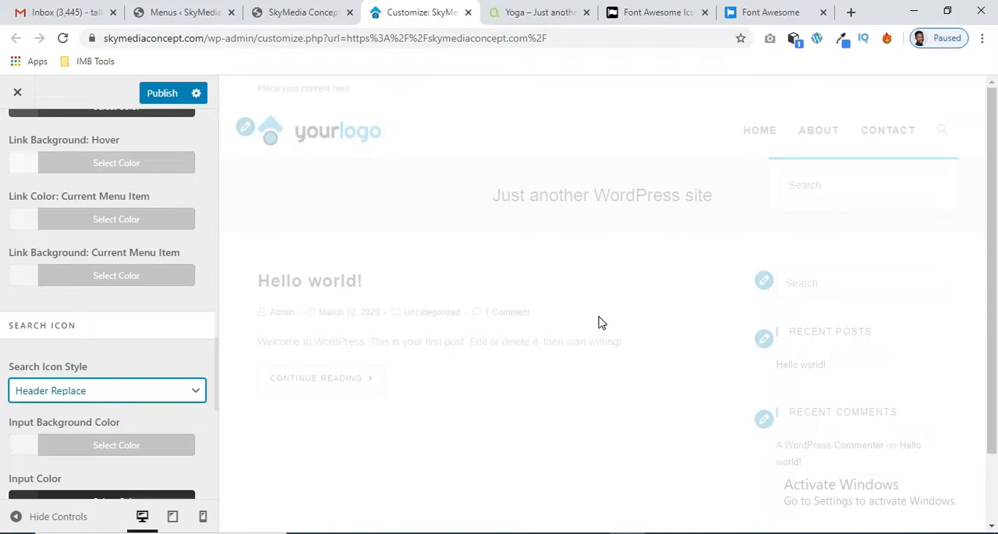
{"action": "left_click", "coordinate": [942, 133]}
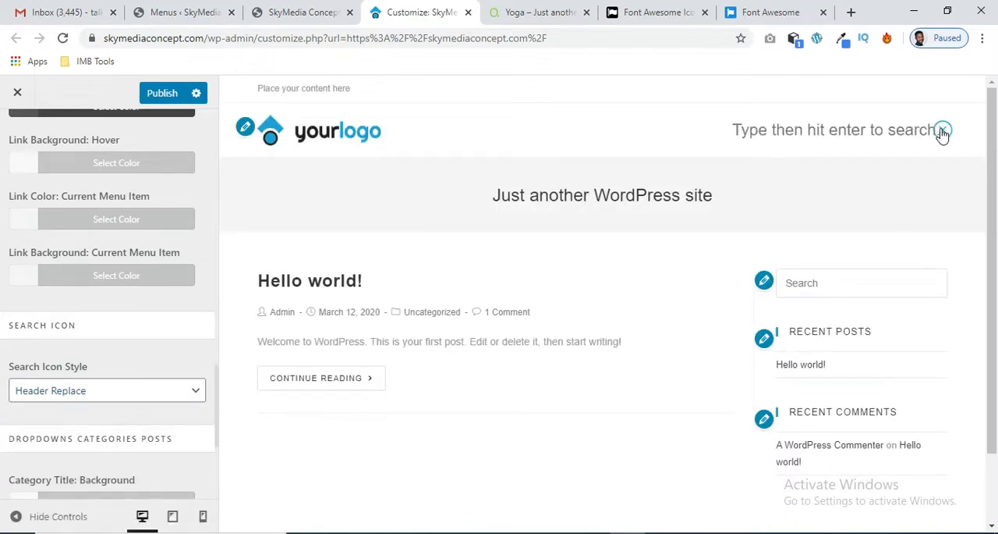
Set the Search Icon Style to Overlay and test the overlay search in the preview with the text KHKH
{"action": "left_click", "coordinate": [200, 395]}
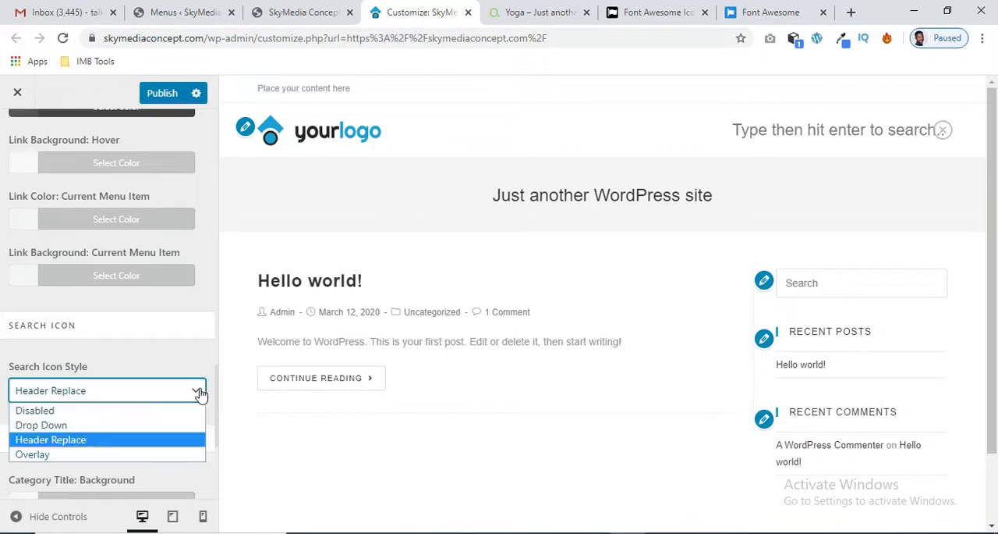
{"action": "left_click", "coordinate": [152, 456]}
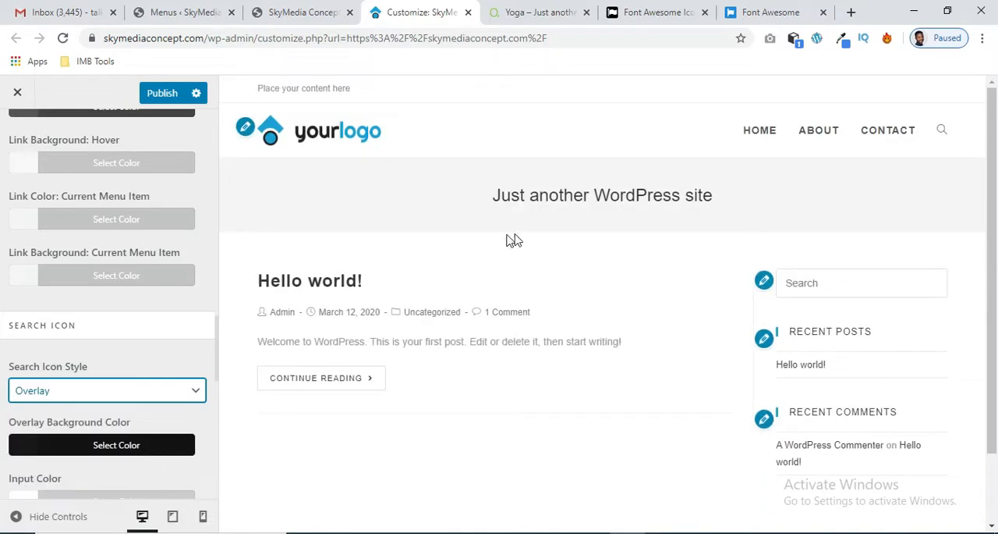
{"action": "left_click", "coordinate": [943, 131]}
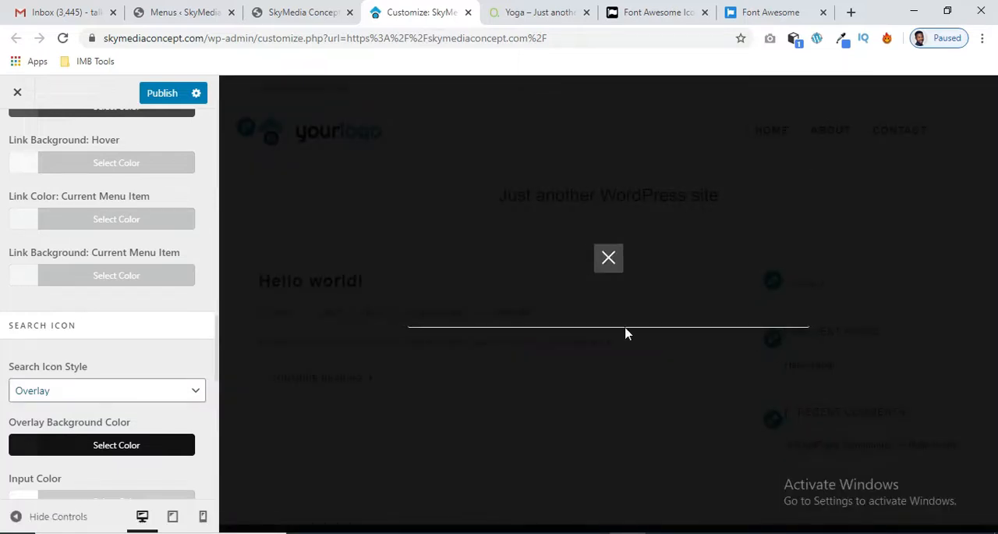
{"action": "type", "text": "KHKH"}
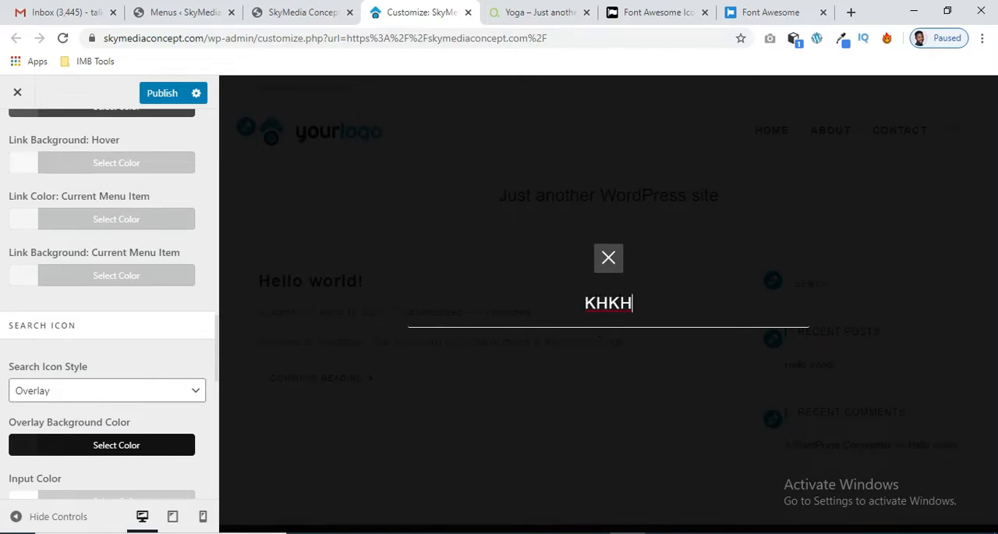
{"action": "left_click", "coordinate": [609, 259]}
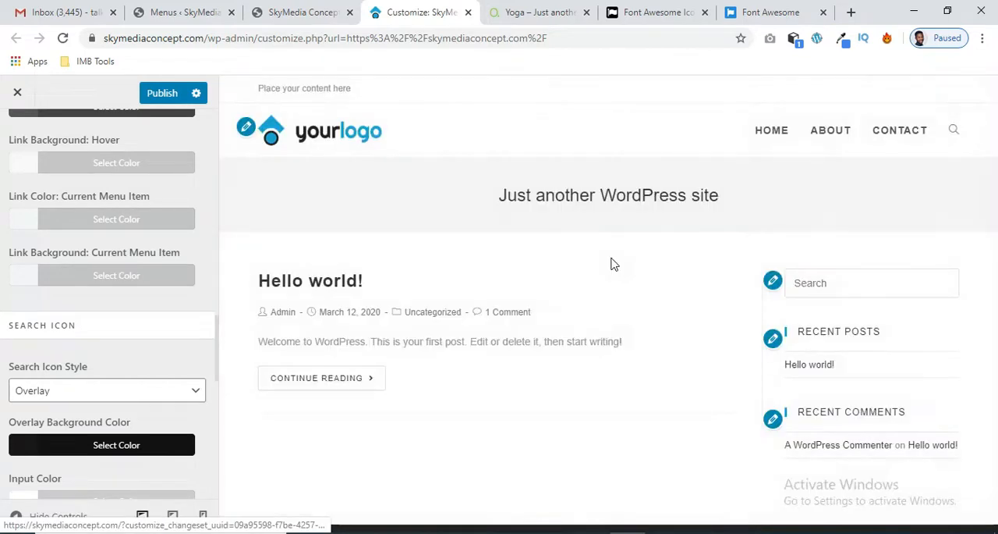
Set the Search Icon Style of the header menu to Disabled
{"action": "left_click", "coordinate": [196, 396]}
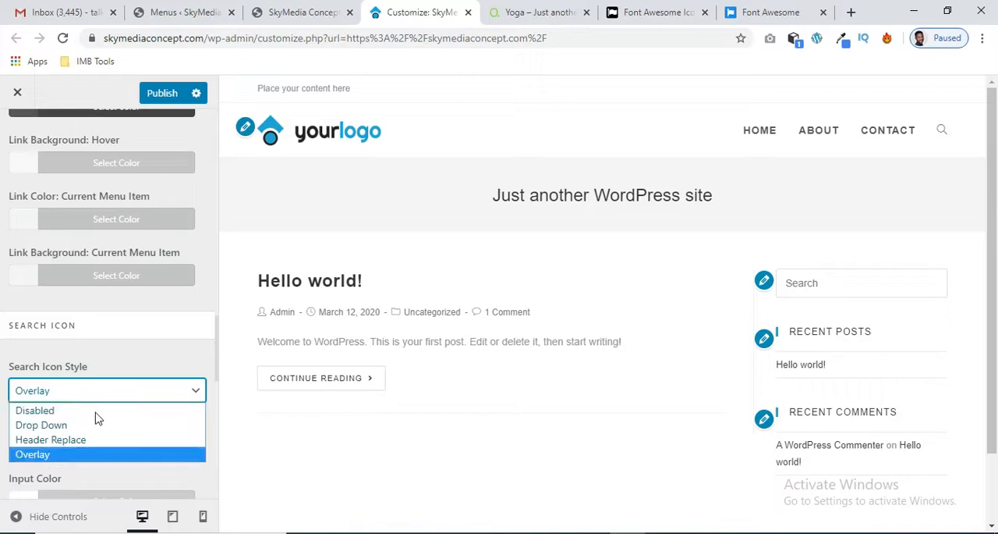
{"action": "left_click", "coordinate": [44, 412]}
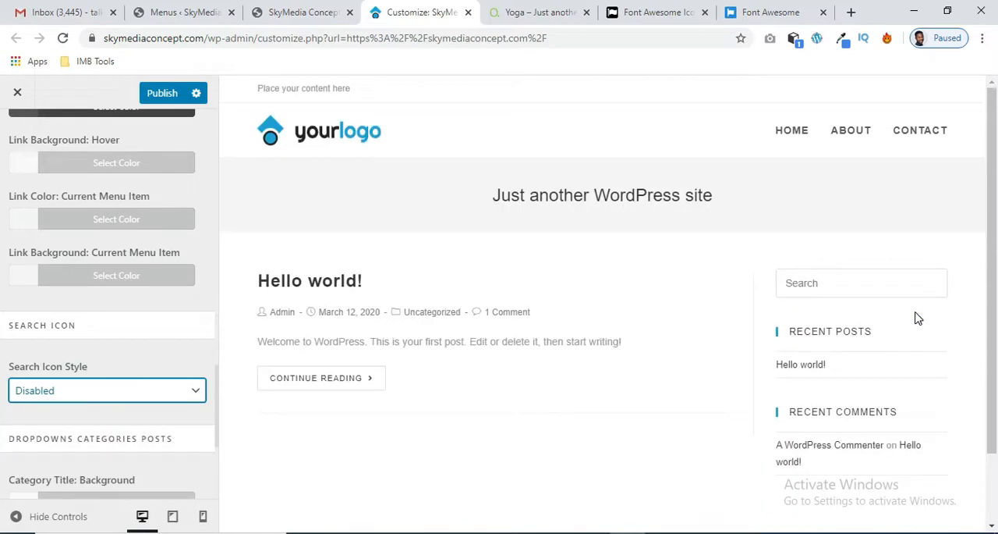
{"action": "scroll", "coordinate": [189, 480], "scroll_direction": "down", "scroll_amount": 1}
{"action": "left_click", "coordinate": [189, 479]}
{"action": "scroll", "coordinate": [189, 480], "scroll_direction": "down", "scroll_amount": 5}
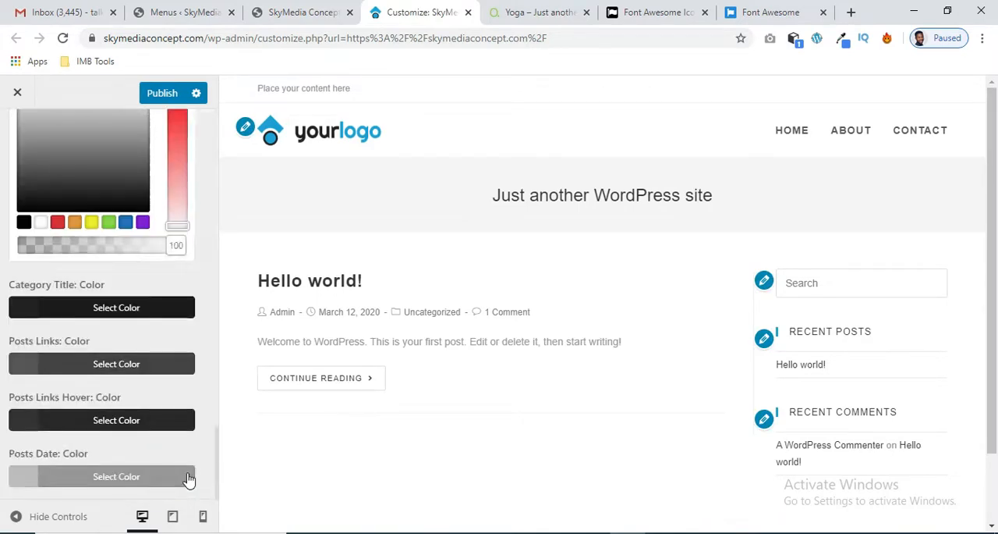
Try the Center and Left positions for the header menu and set the position back to Right
{"action": "scroll", "coordinate": [189, 480], "scroll_direction": "up", "scroll_amount": 10}
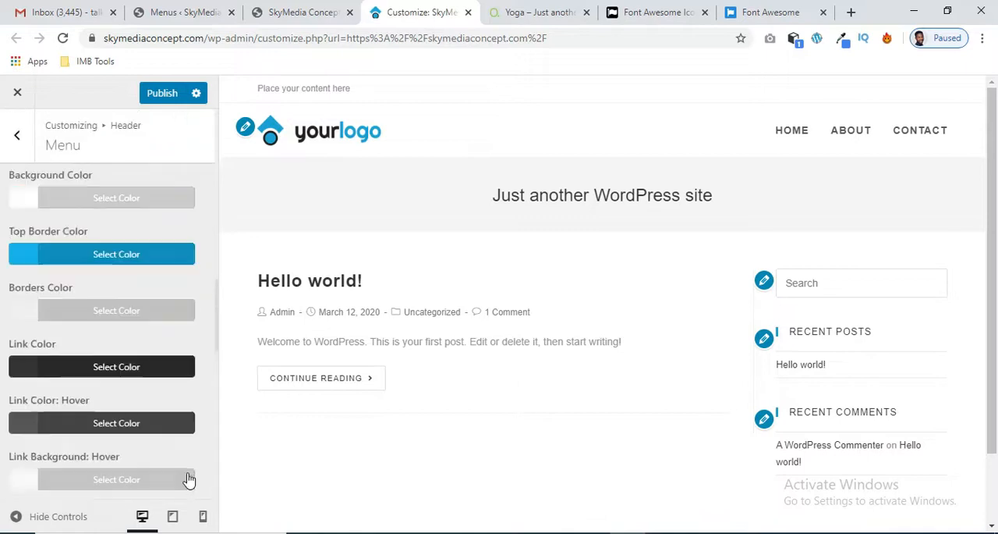
{"action": "scroll", "coordinate": [188, 472], "scroll_direction": "down", "scroll_amount": 3}
{"action": "scroll", "coordinate": [188, 472], "scroll_direction": "up", "scroll_amount": 8}
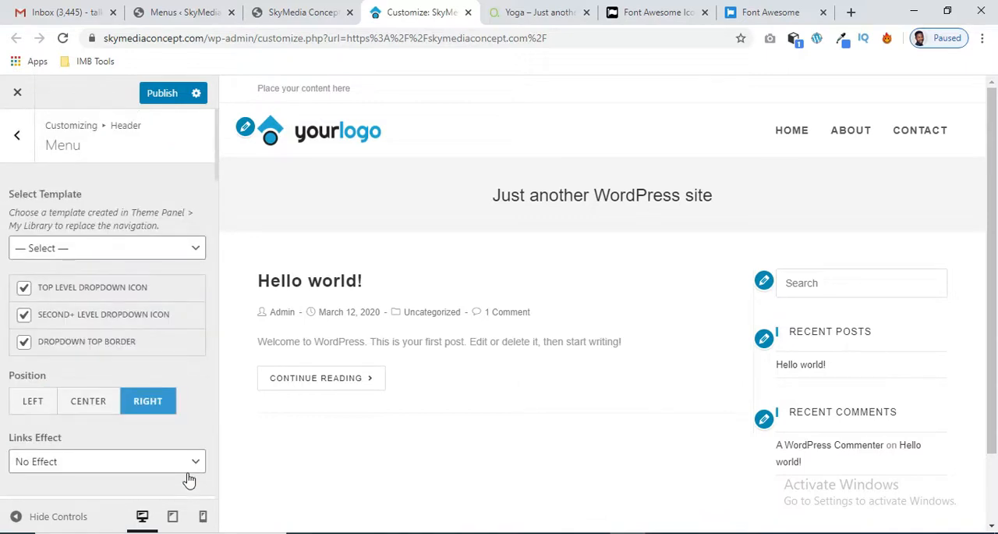
{"action": "left_click", "coordinate": [91, 406]}
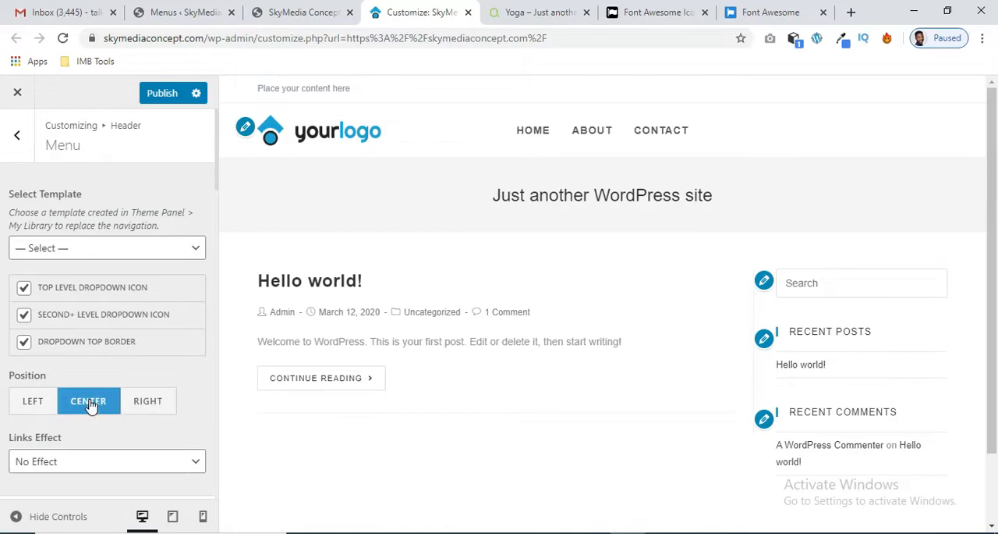
{"action": "left_click", "coordinate": [33, 402]}
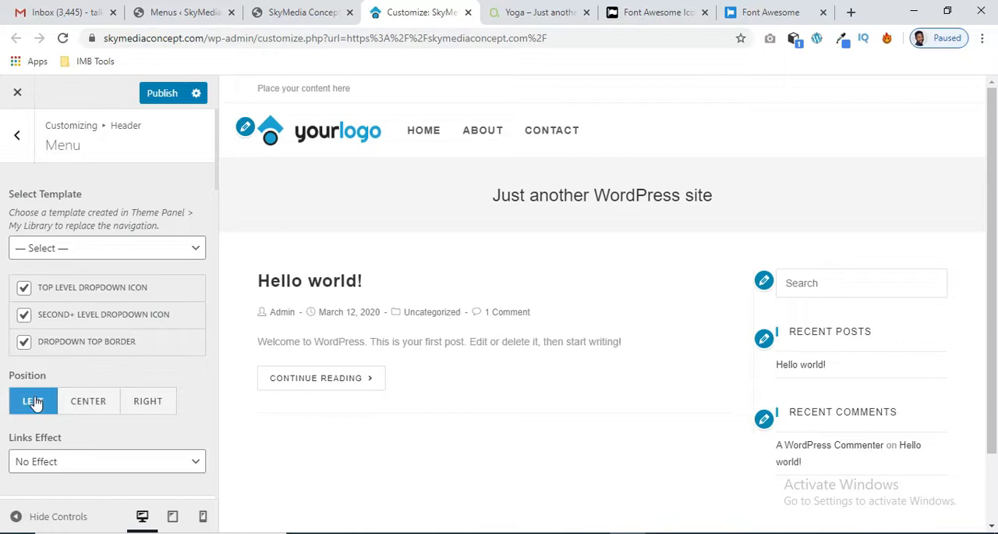
{"action": "left_click", "coordinate": [155, 405]}
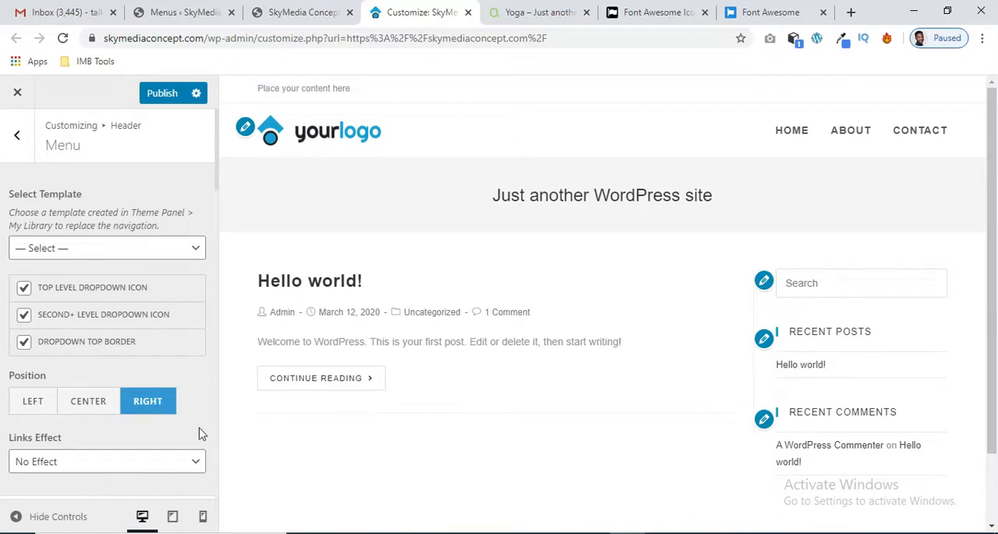
Set the header menu's Links Effect to Underline From Left
{"action": "scroll", "coordinate": [198, 433], "scroll_direction": "down", "scroll_amount": 3}
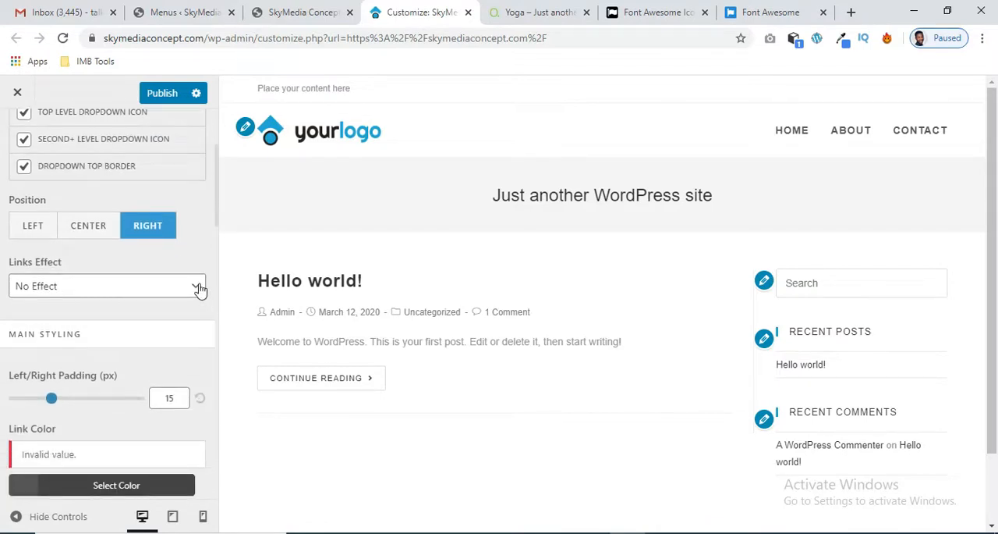
{"action": "left_click", "coordinate": [199, 289]}
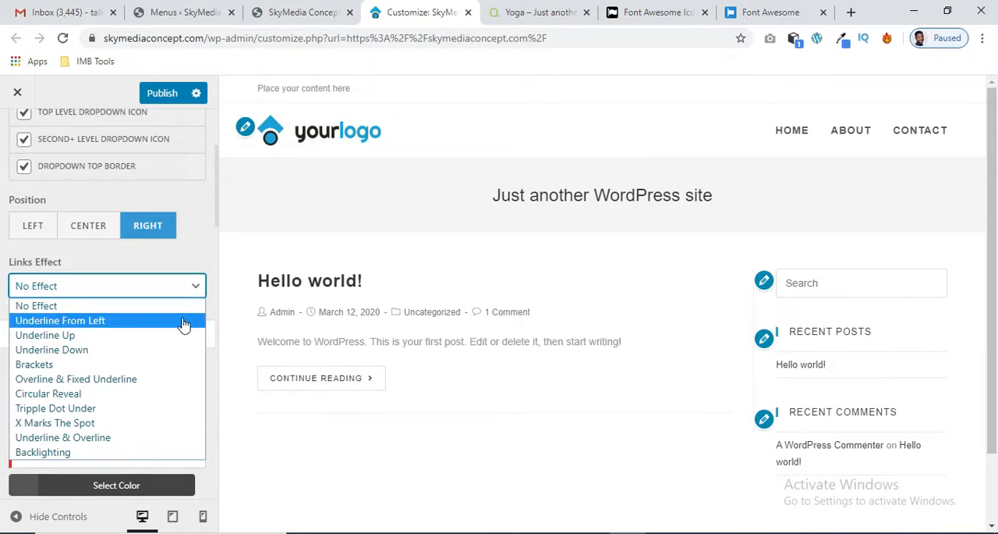
{"action": "left_click", "coordinate": [184, 321]}
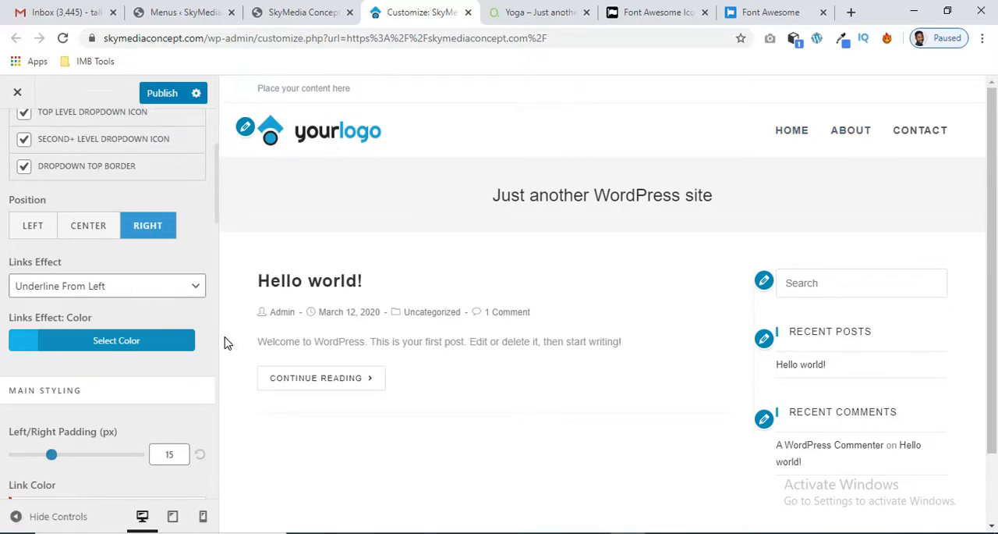
Set the Links Effect color of the header menu to #159eda
{"action": "left_click", "coordinate": [27, 343]}
{"action": "double_click", "coordinate": [30, 370]}
{"action": "type", "text": "159eda"}
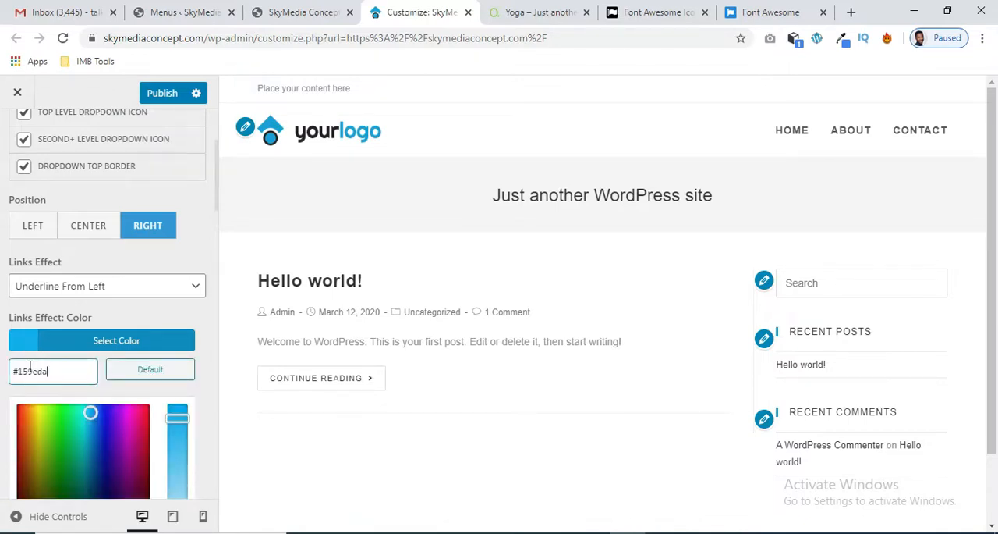
{"action": "left_click", "coordinate": [23, 342]}
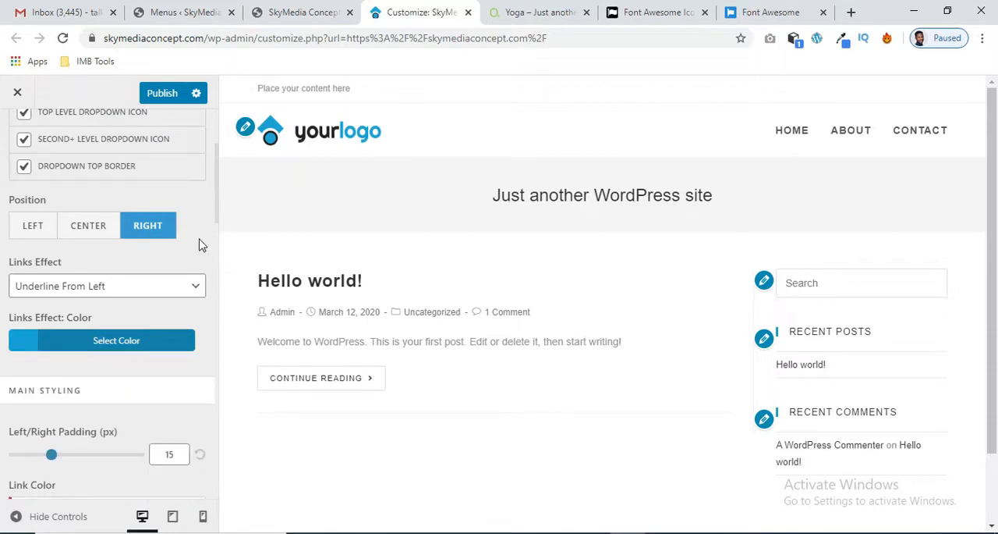
Correct the header menu's Link Color to #222222 in the Main Styling settings and publish the changes
{"action": "scroll", "coordinate": [198, 245], "scroll_direction": "up", "scroll_amount": 3}
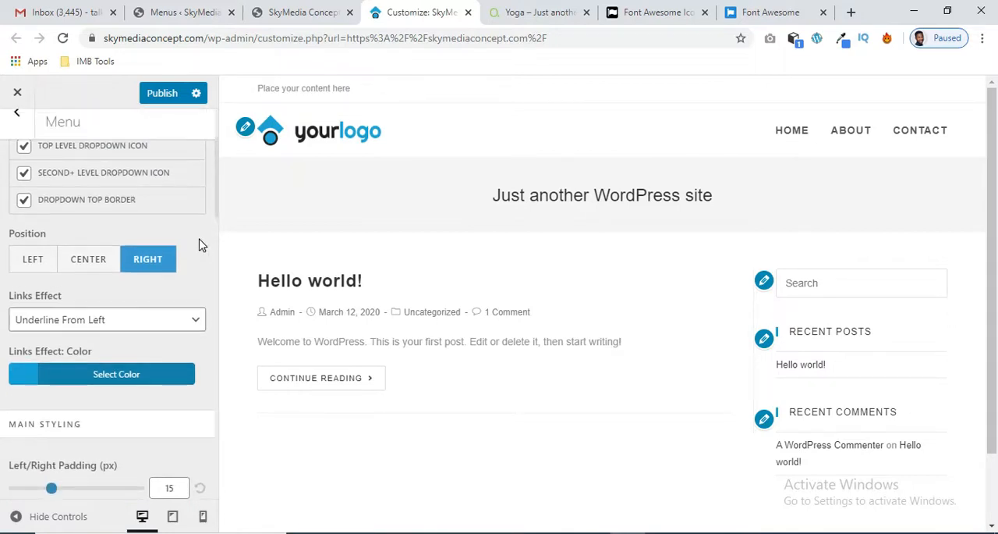
{"action": "left_click", "coordinate": [156, 94]}
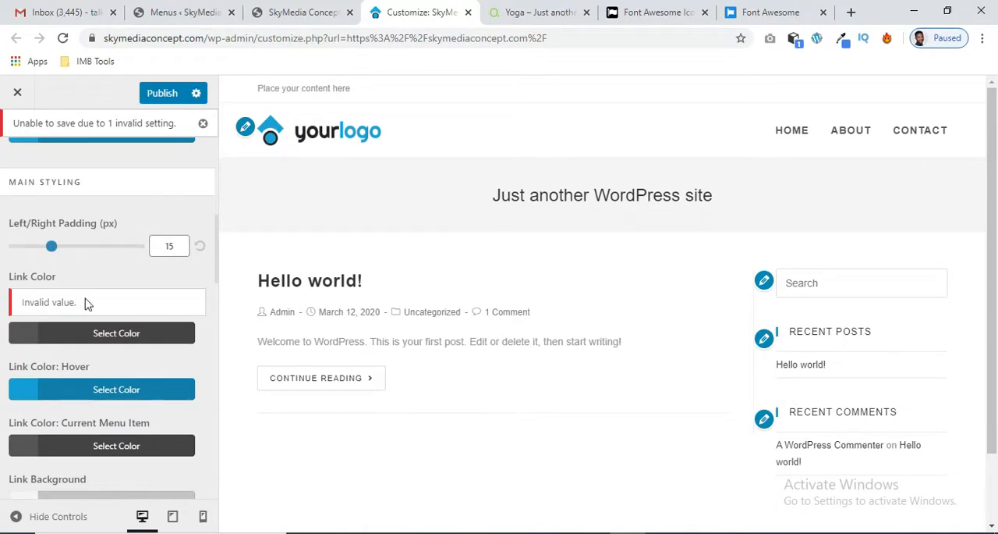
{"action": "left_click", "coordinate": [24, 337]}
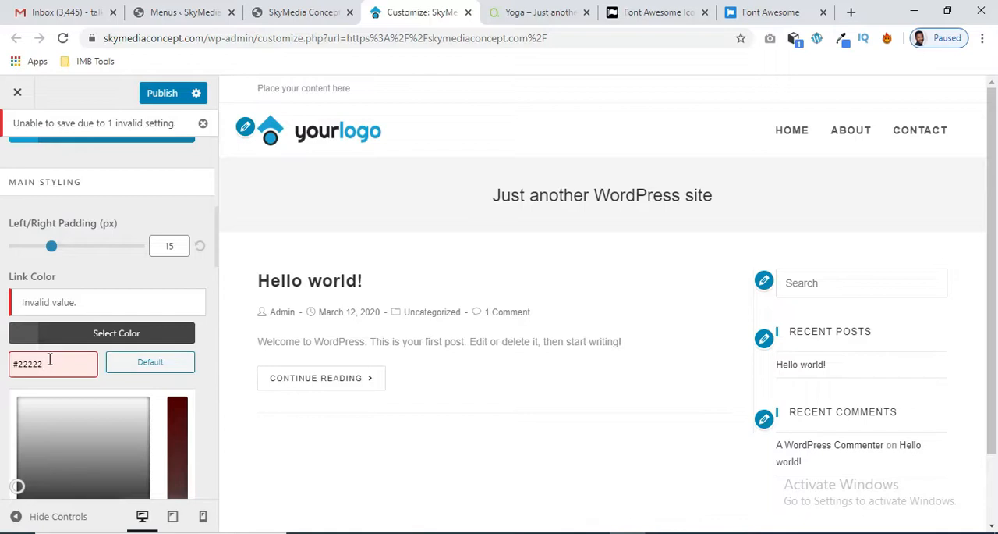
{"action": "type", "text": "2"}
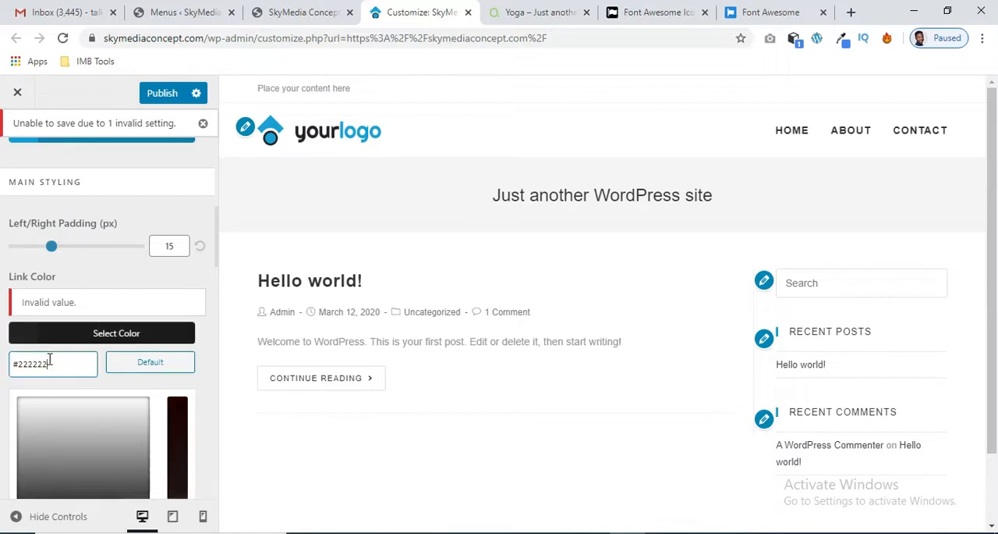
{"action": "left_click", "coordinate": [17, 335]}
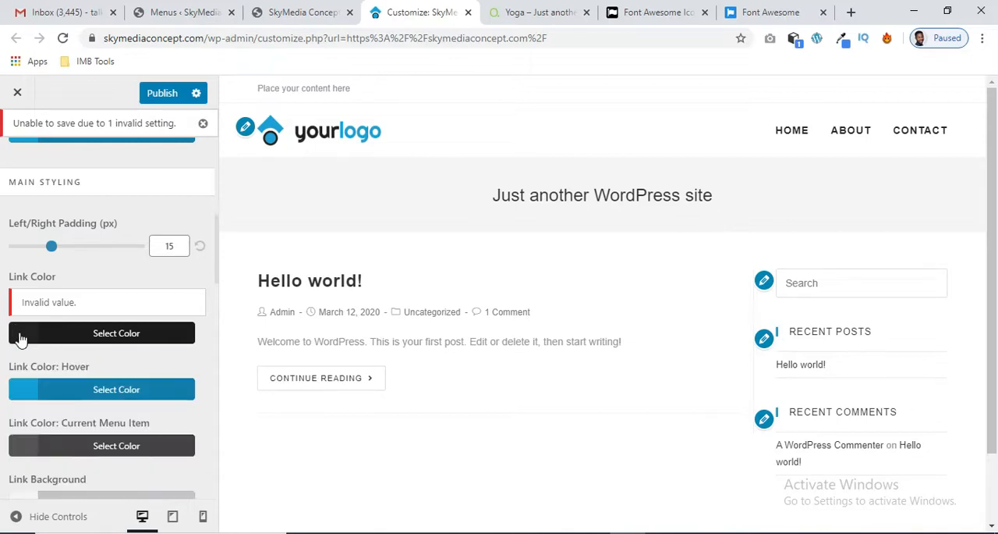
{"action": "left_click", "coordinate": [164, 95]}
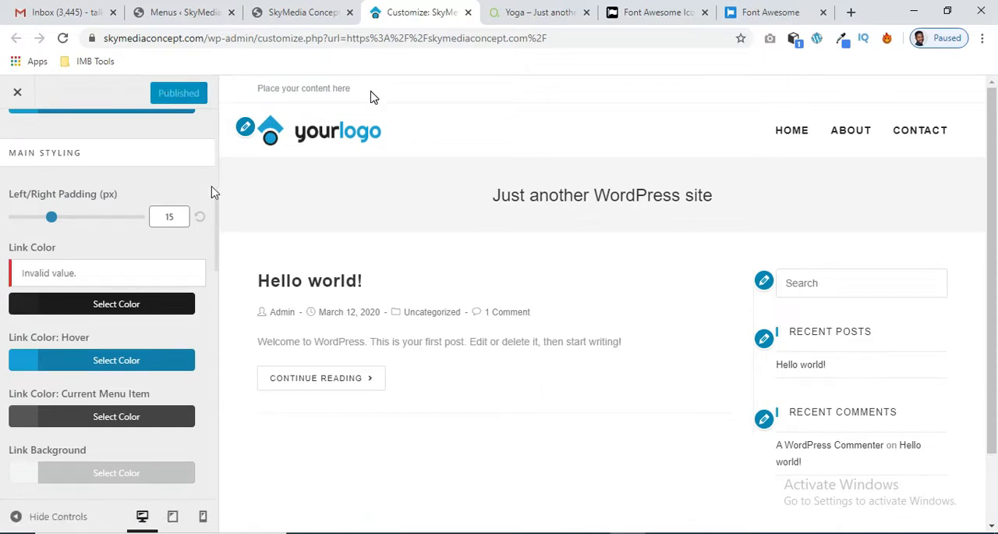
Look at the header of the Yoga demo site and return to the start of the Menu settings in the customizer
{"action": "left_click", "coordinate": [529, 12]}
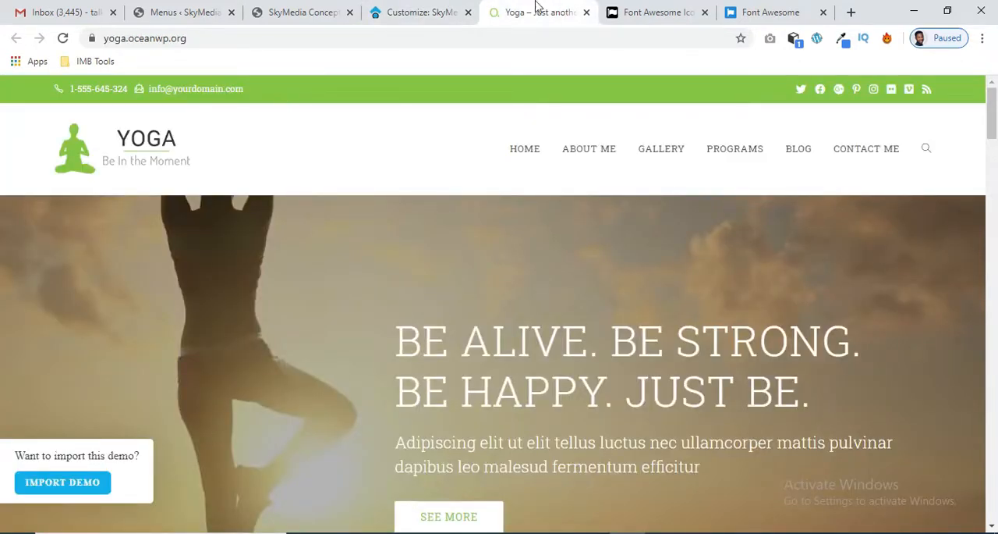
{"action": "left_click", "coordinate": [422, 11]}
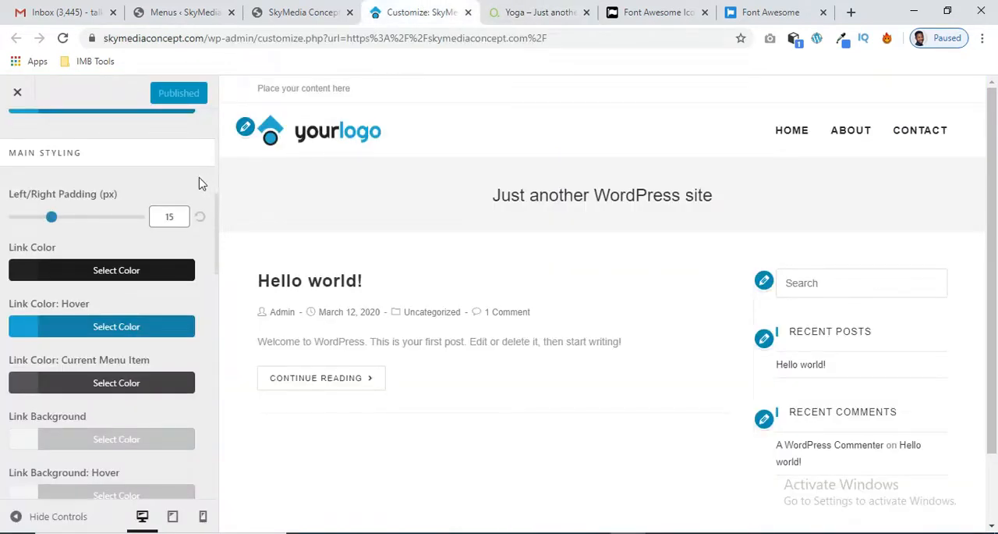
{"action": "scroll", "coordinate": [197, 184], "scroll_direction": "up", "scroll_amount": 5}
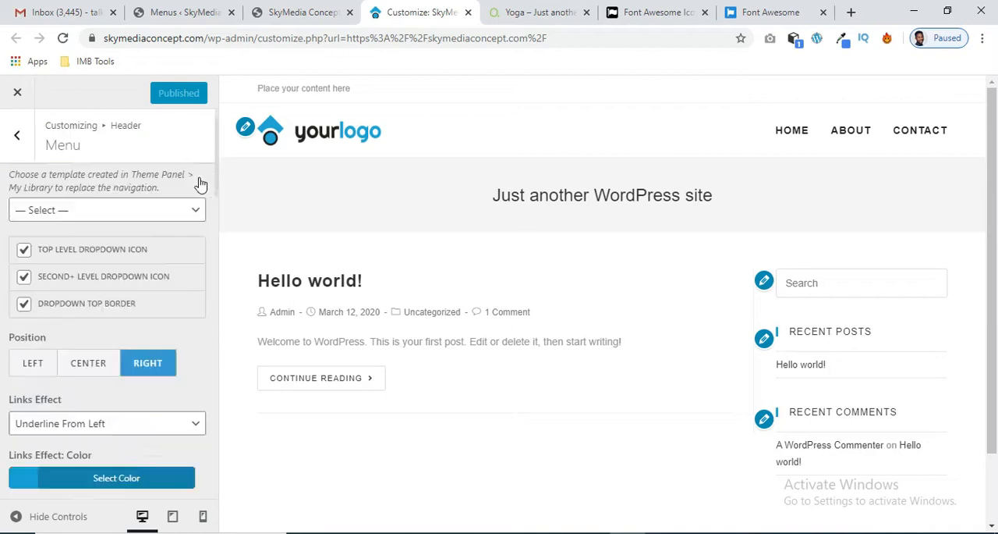
Set the Background Color in the Top Bar's General settings to #159eda and publish the change
{"action": "left_click", "coordinate": [18, 140]}
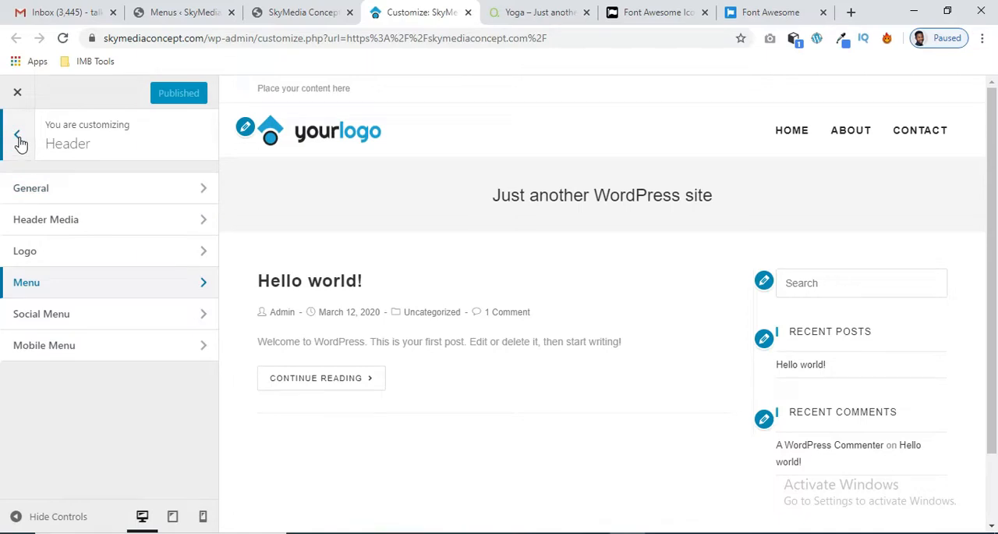
{"action": "left_click", "coordinate": [19, 140]}
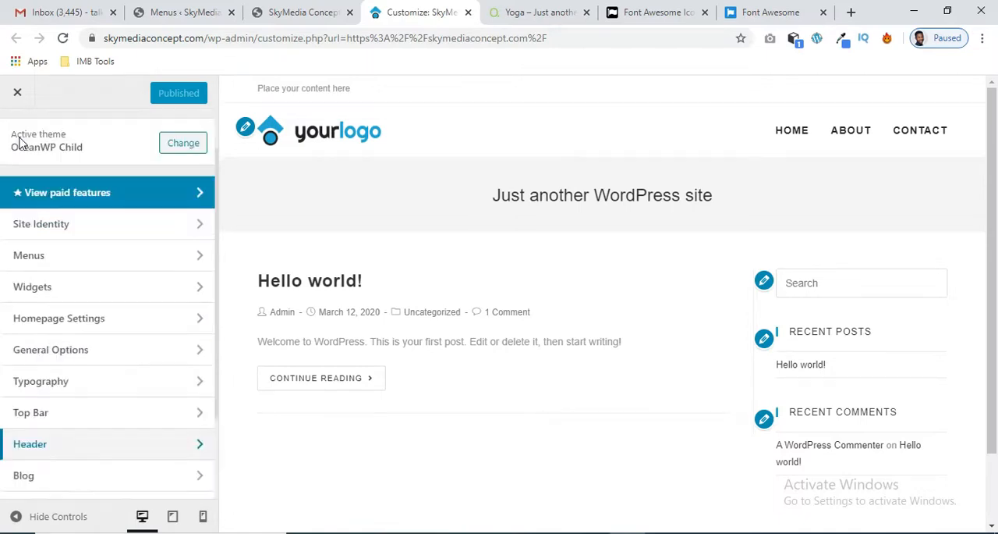
{"action": "left_click", "coordinate": [32, 413]}
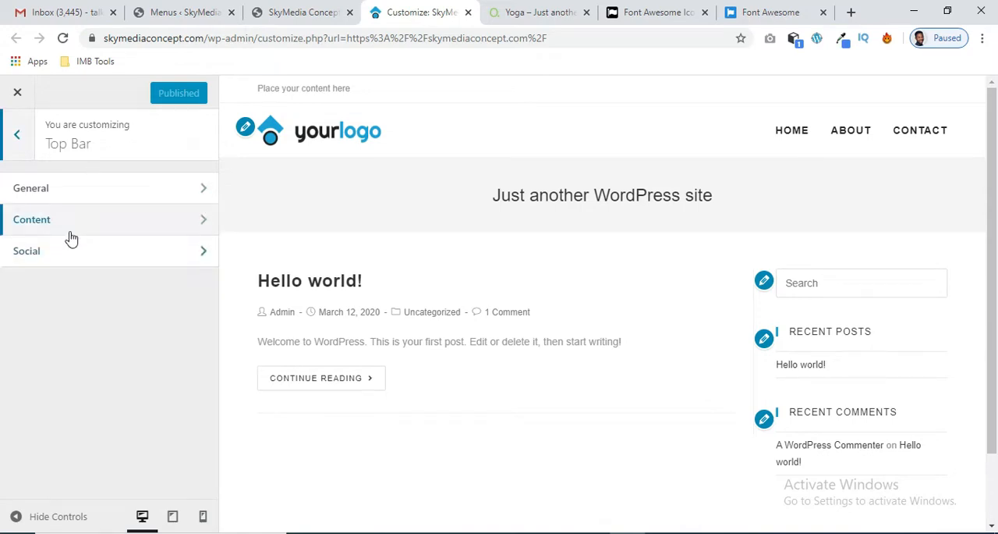
{"action": "left_click", "coordinate": [47, 188]}
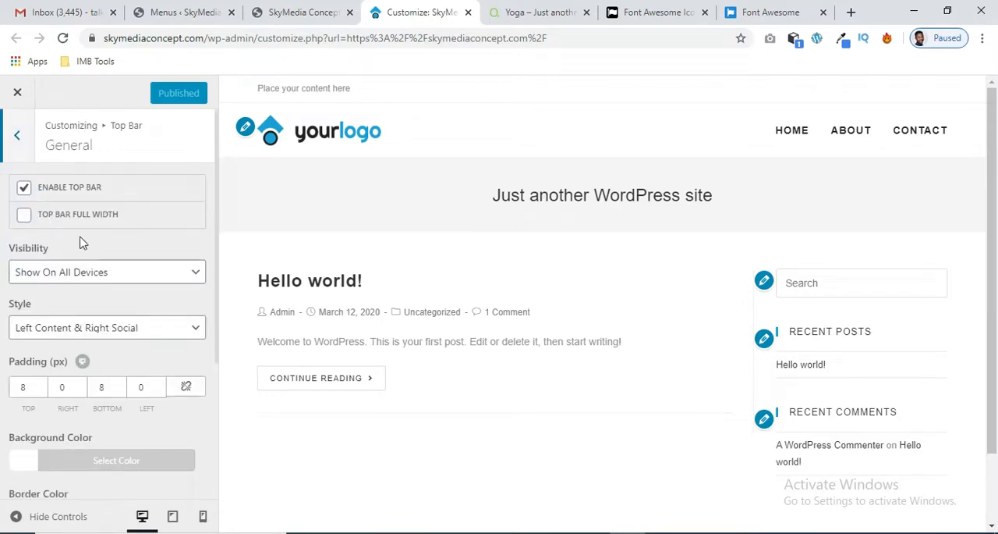
{"action": "left_click", "coordinate": [28, 468]}
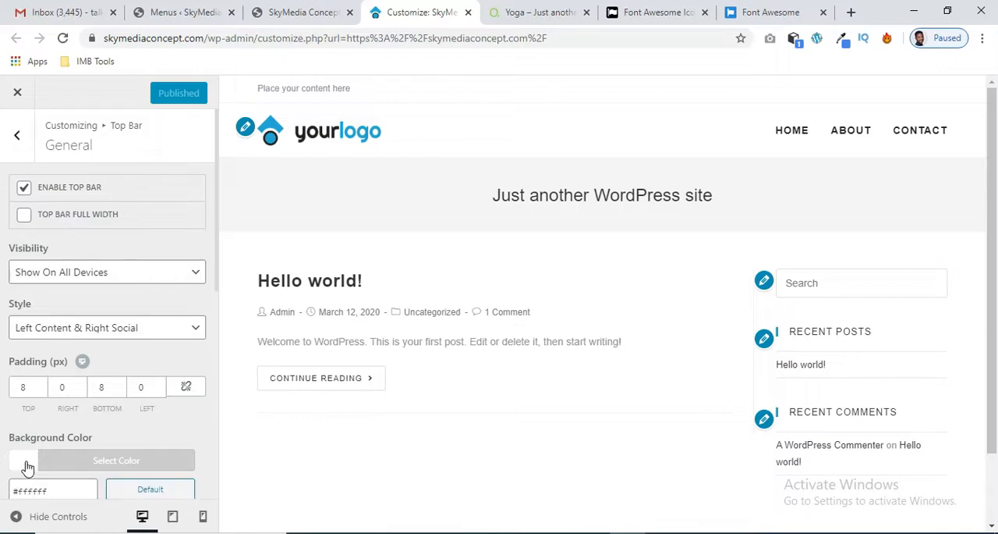
{"action": "double_click", "coordinate": [33, 491]}
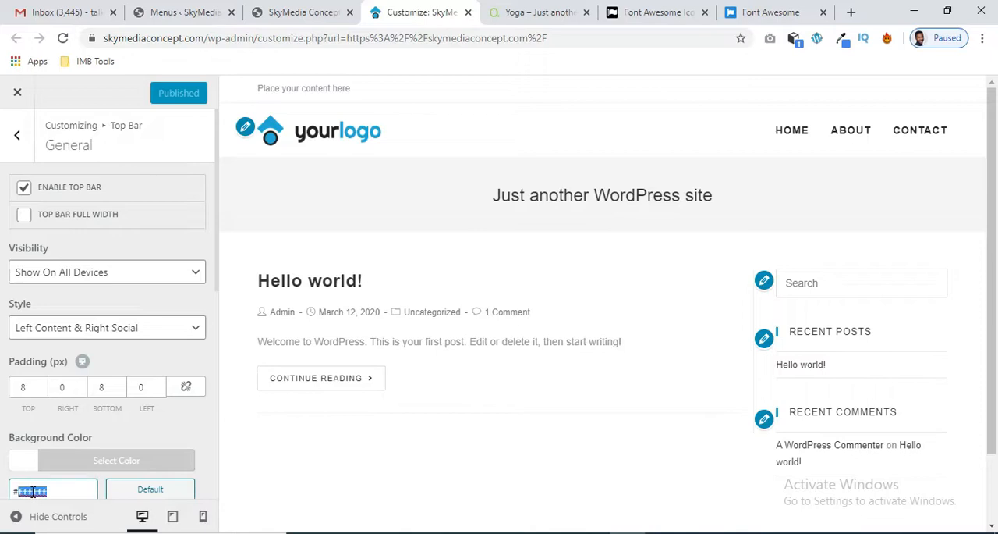
{"action": "type", "text": "159eda"}
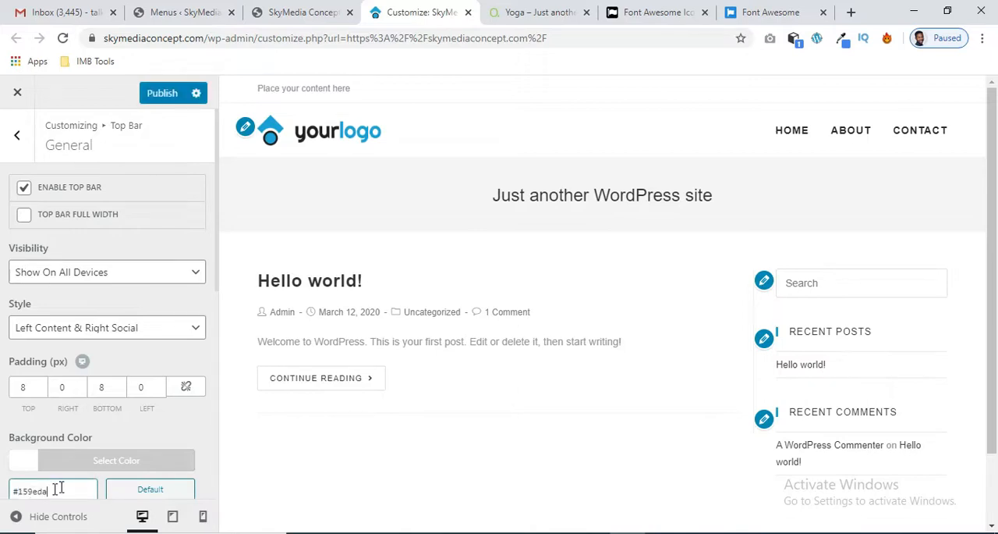
{"action": "left_click", "coordinate": [27, 468]}
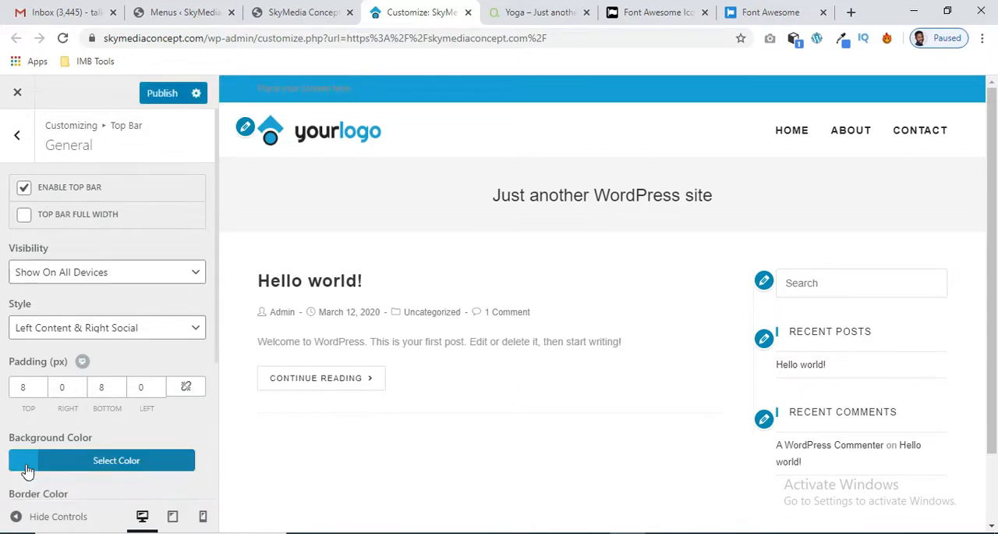
{"action": "left_click", "coordinate": [163, 95]}
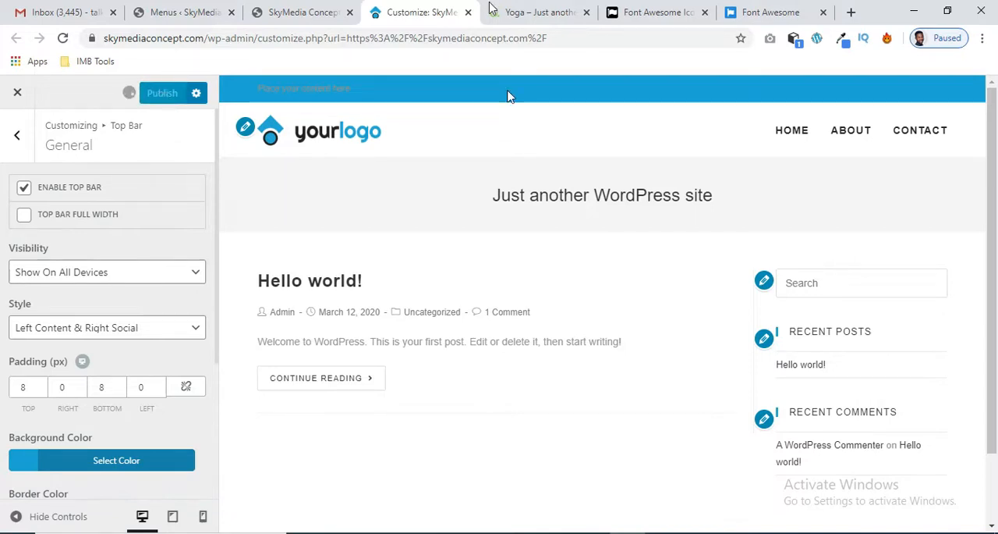
Compare the top bar with the Yoga demo site's and choose Left Content & Right Social as its style
{"action": "left_click", "coordinate": [538, 12]}
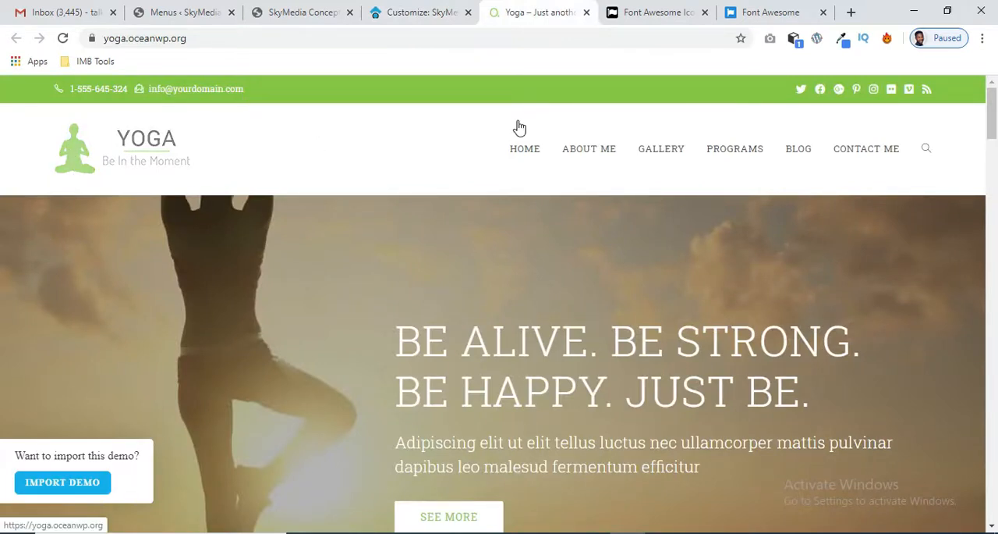
{"action": "left_click", "coordinate": [442, 13]}
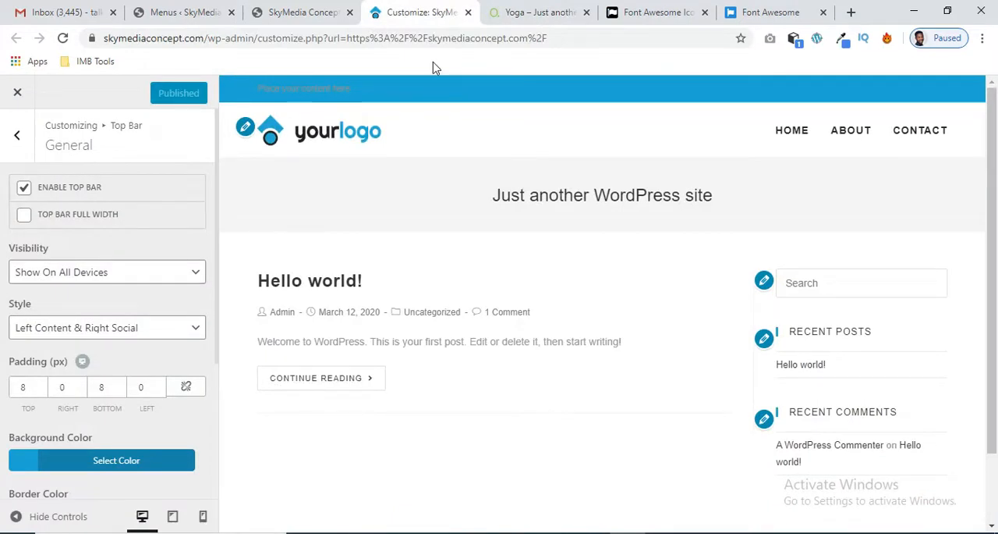
{"action": "left_click", "coordinate": [524, 13]}
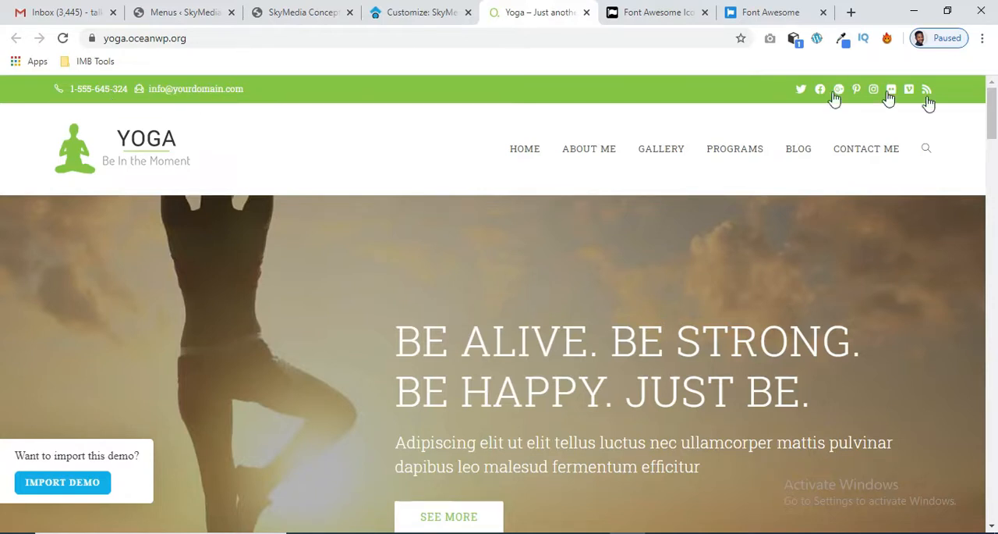
{"action": "left_click", "coordinate": [404, 7]}
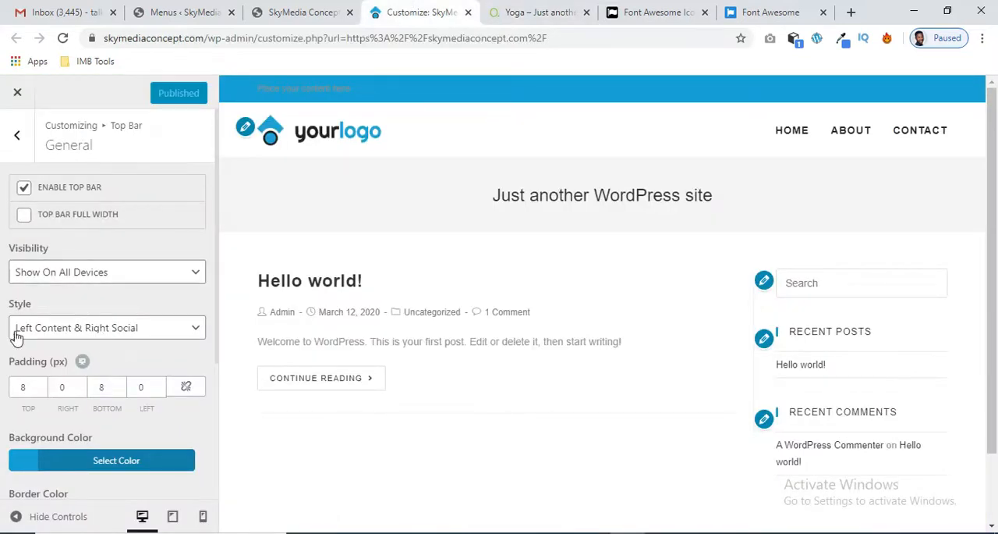
{"action": "left_click", "coordinate": [199, 339]}
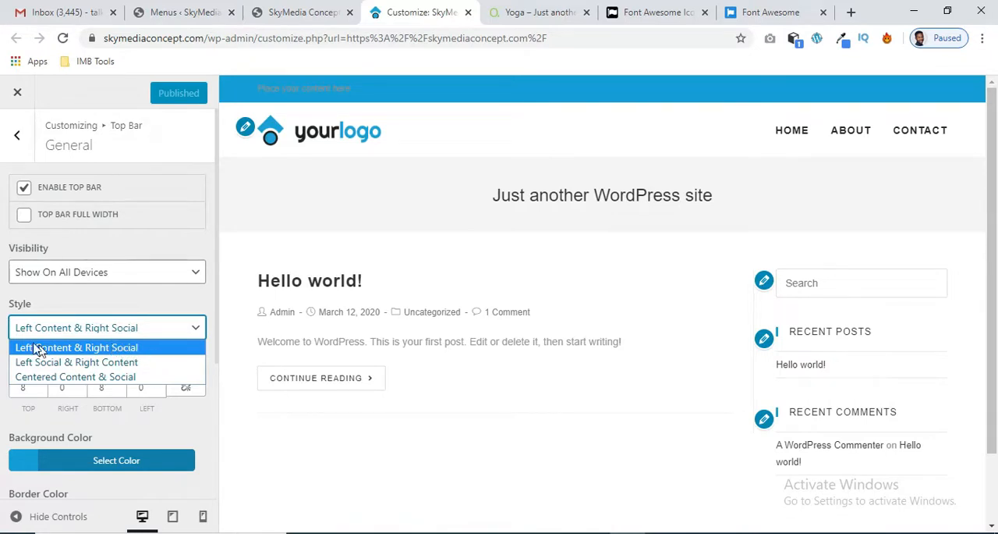
{"action": "left_click", "coordinate": [95, 354]}
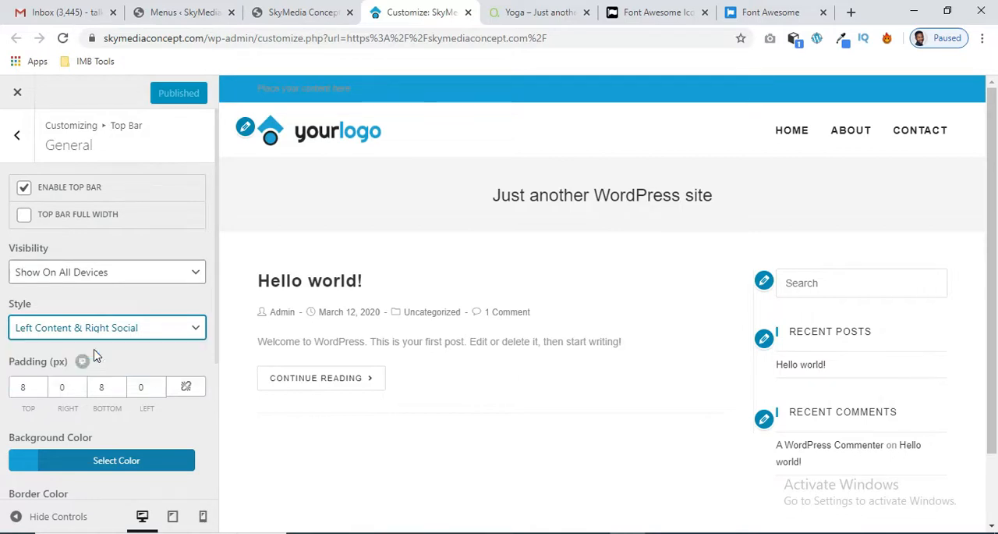
Set the top bar's Text Color to white, #ffffff
{"action": "left_click", "coordinate": [196, 355]}
{"action": "scroll", "coordinate": [197, 355], "scroll_direction": "down", "scroll_amount": 1}
{"action": "scroll", "coordinate": [196, 355], "scroll_direction": "down", "scroll_amount": 3}
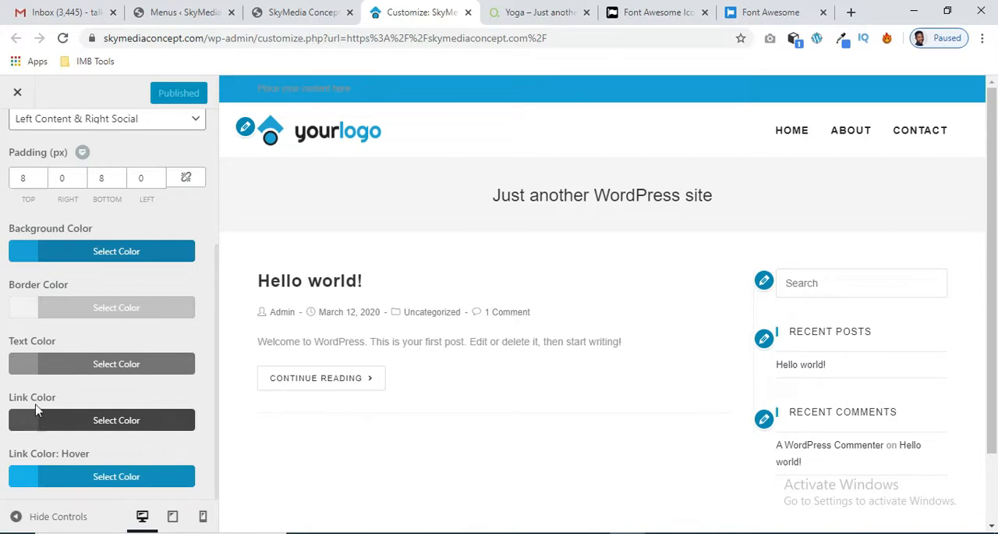
{"action": "left_click", "coordinate": [21, 364]}
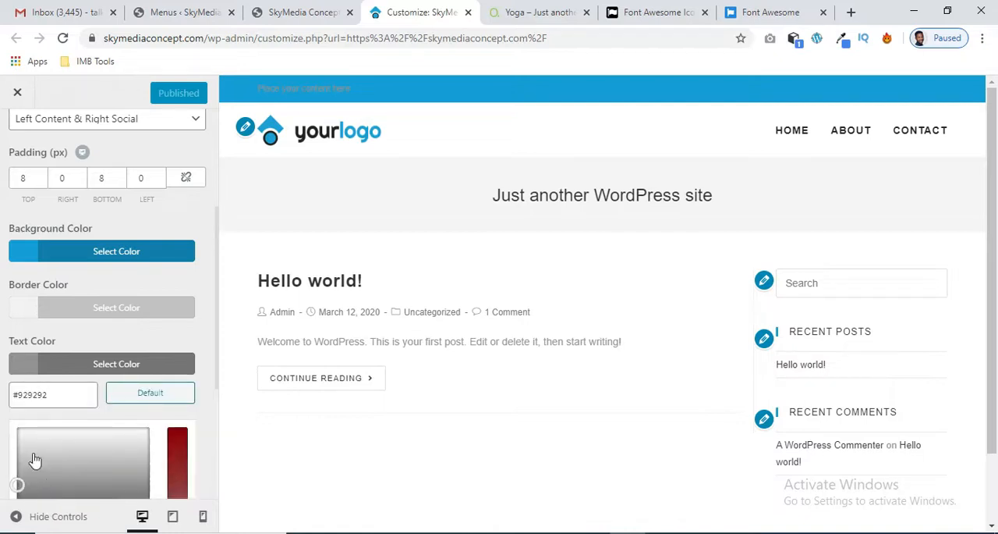
{"action": "left_click", "coordinate": [33, 454]}
{"action": "left_click_drag", "start_coordinate": [1, 418], "coordinate": [7, 410]}
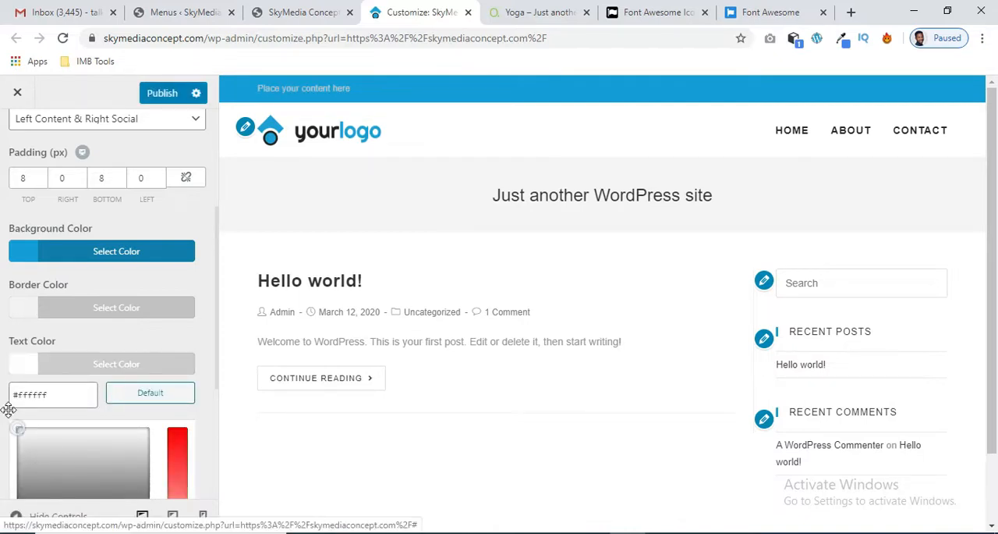
{"action": "left_click", "coordinate": [68, 410]}
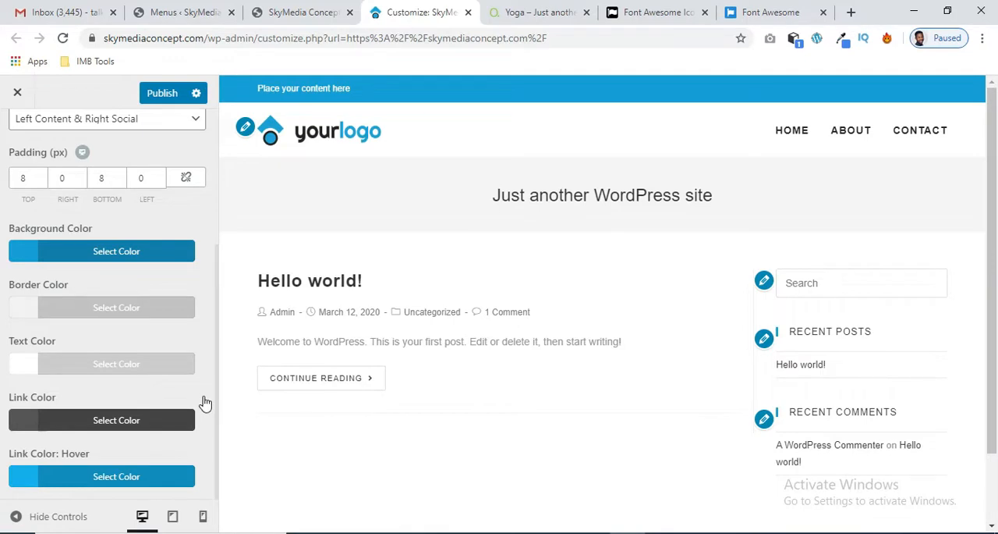
Set the top bar's Link Color to #ffffff
{"action": "left_click", "coordinate": [32, 421]}
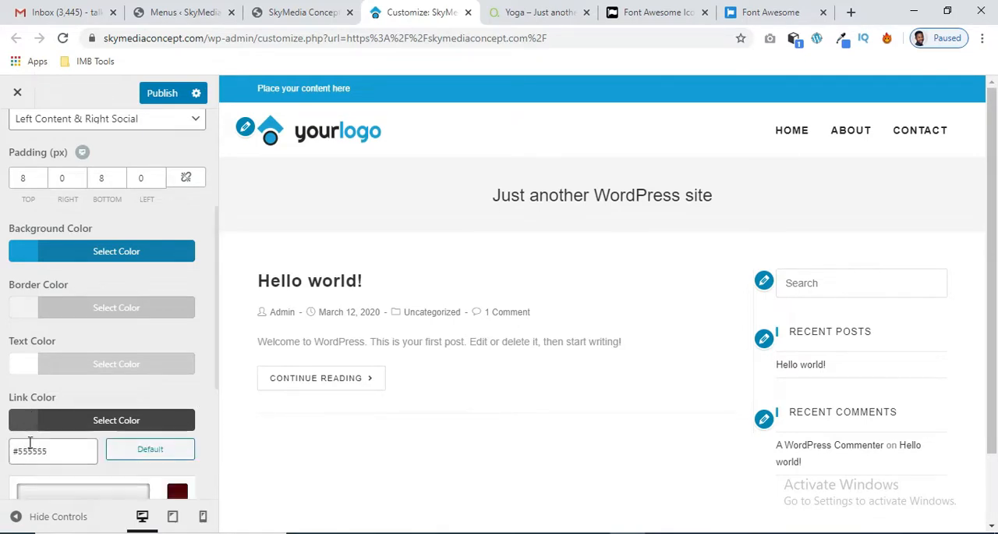
{"action": "double_click", "coordinate": [30, 442]}
{"action": "type", "text": "ffffff"}
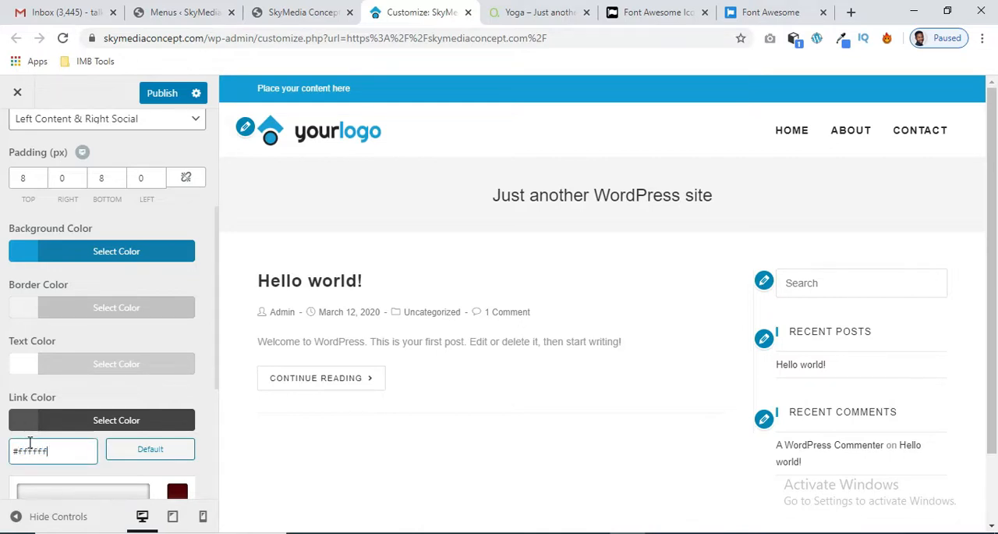
{"action": "left_click", "coordinate": [213, 326]}
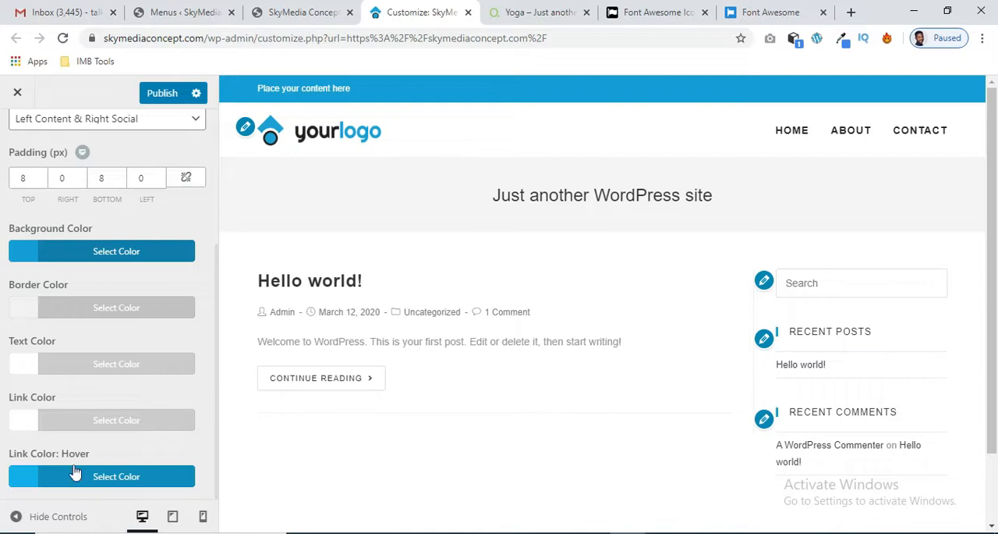
Set the top bar's Link Color: Hover to #f5f5f5 and publish the changes
{"action": "left_click", "coordinate": [26, 478]}
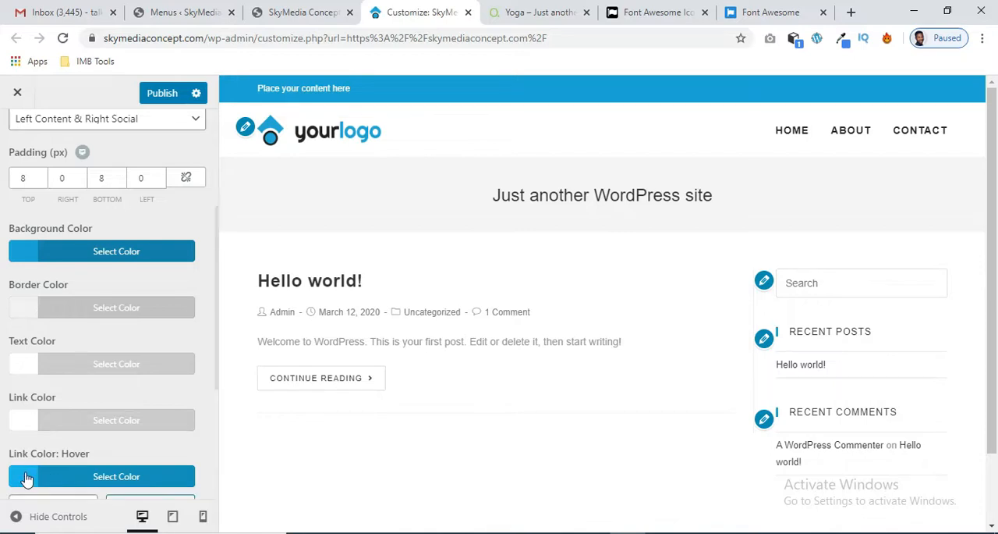
{"action": "scroll", "coordinate": [136, 474], "scroll_direction": "down", "scroll_amount": 2}
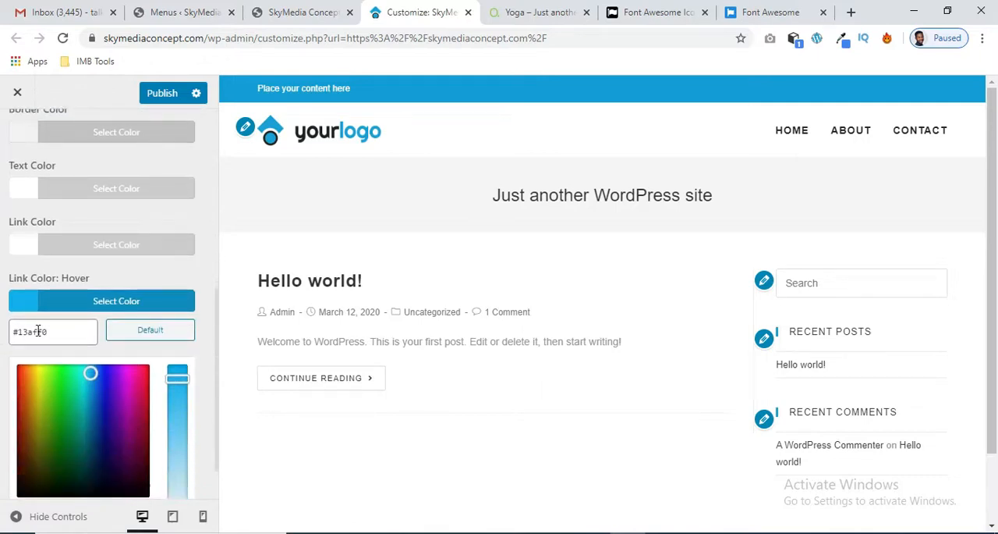
{"action": "double_click", "coordinate": [33, 331]}
{"action": "type", "text": "f5f5"}
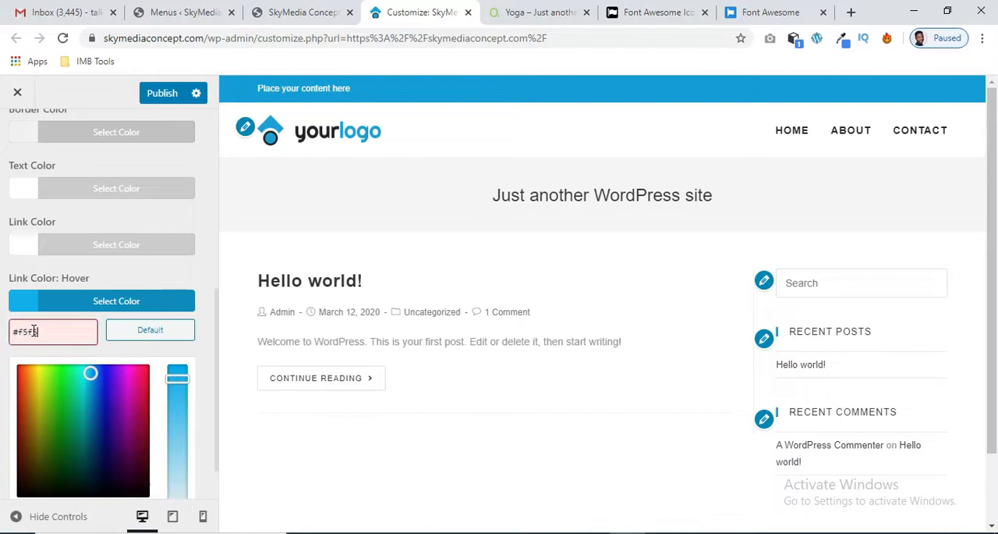
{"action": "type", "text": "f5"}
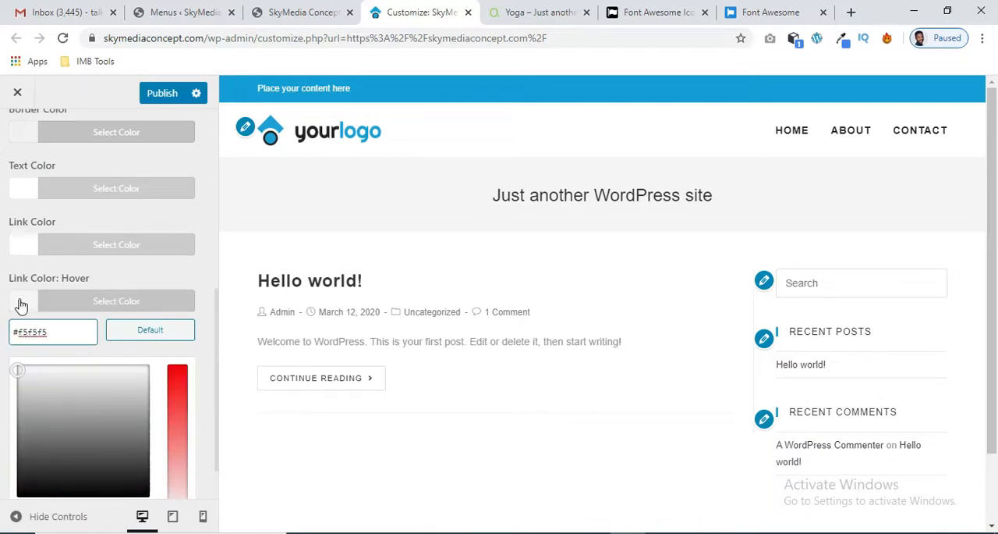
{"action": "left_click", "coordinate": [179, 160]}
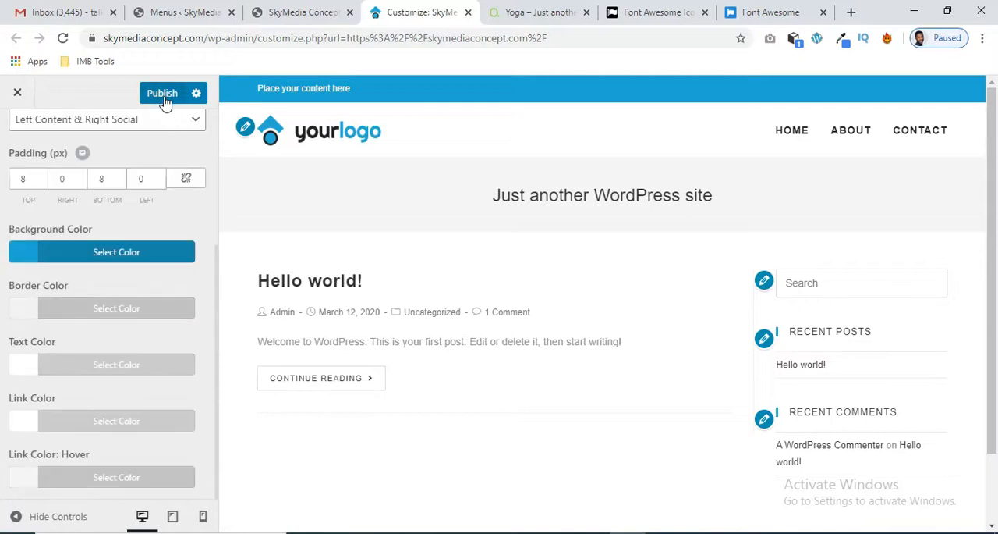
{"action": "left_click", "coordinate": [162, 95]}
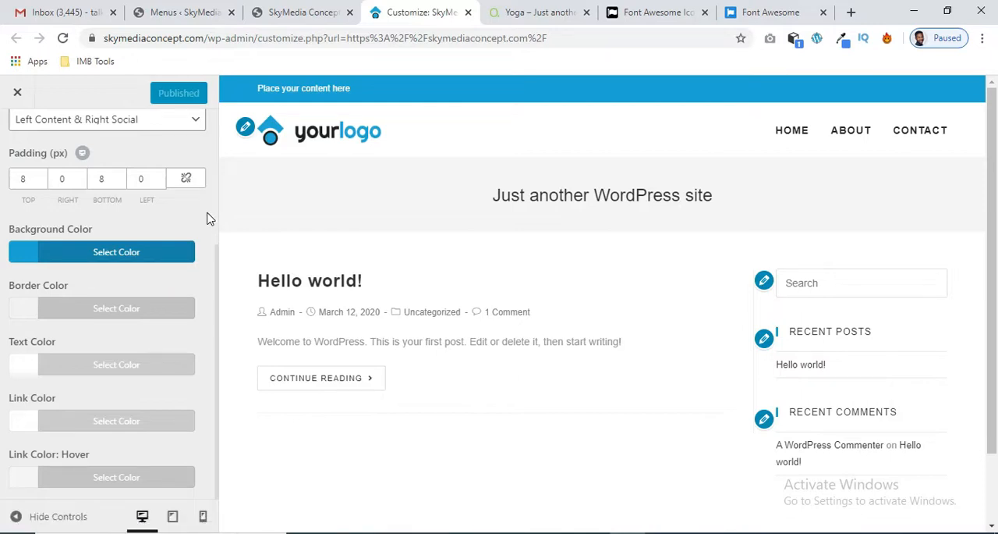
Replace the placeholder text in the top bar's Content setting with the contact phone number
{"action": "scroll", "coordinate": [206, 218], "scroll_direction": "up", "scroll_amount": 3}
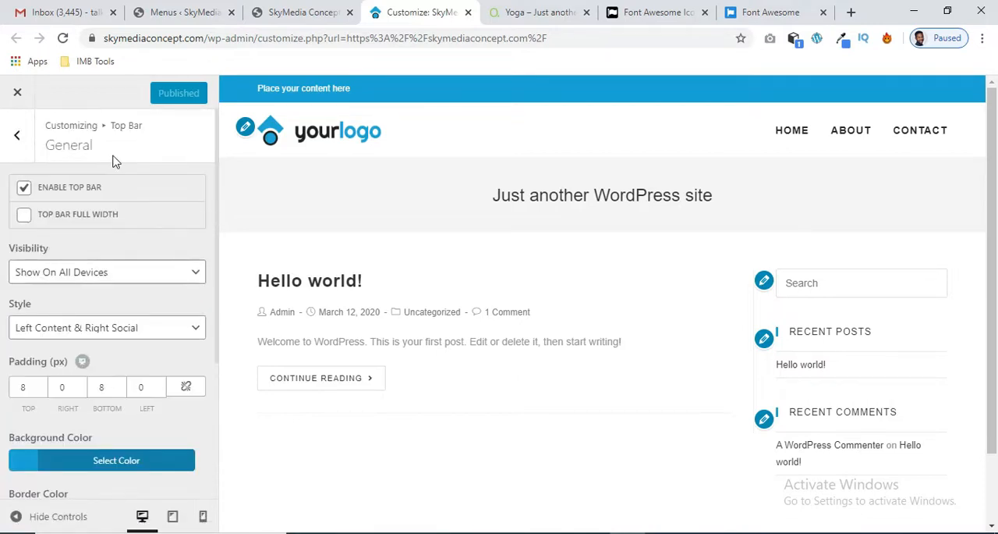
{"action": "left_click", "coordinate": [22, 146]}
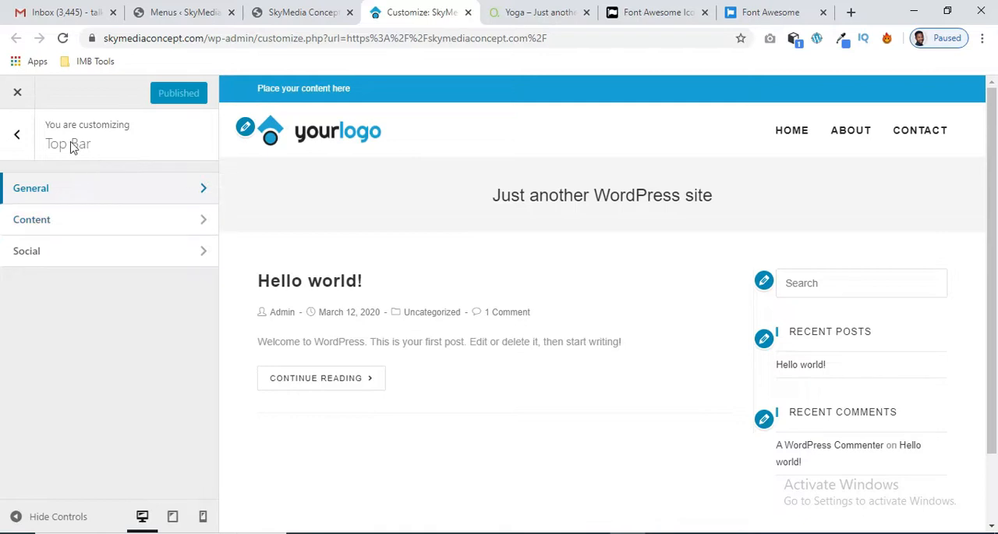
{"action": "left_click", "coordinate": [34, 222]}
{"action": "left_click", "coordinate": [71, 328]}
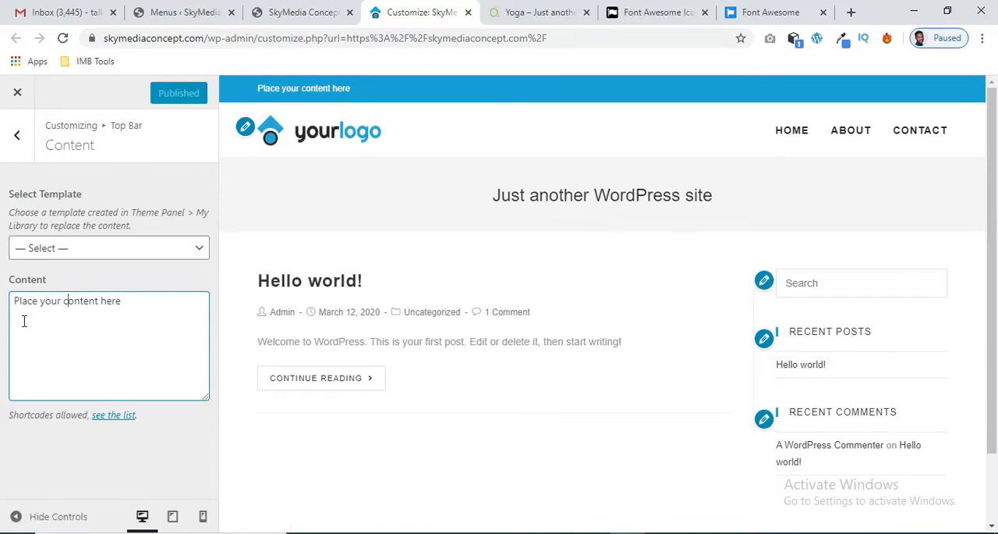
{"action": "key", "text": "ctrl+a"}
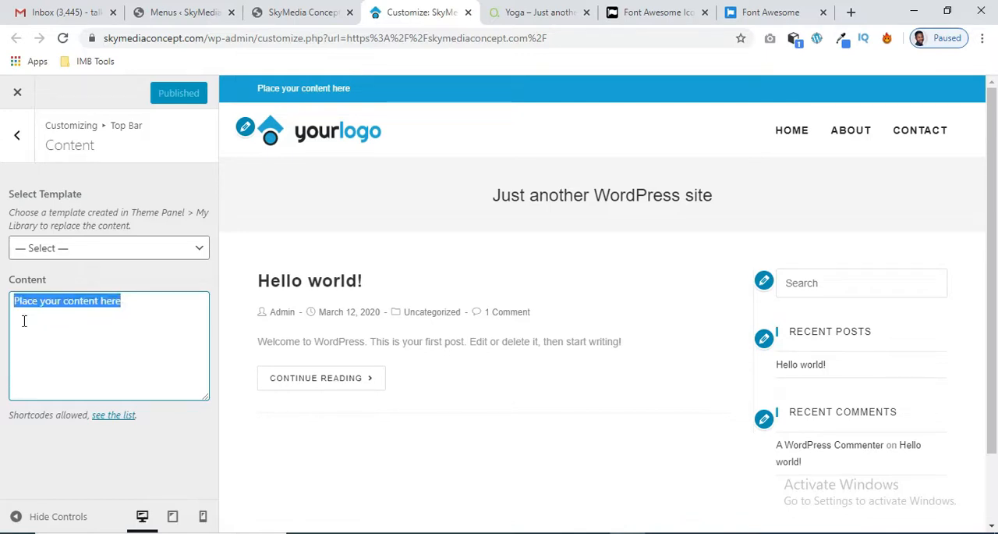
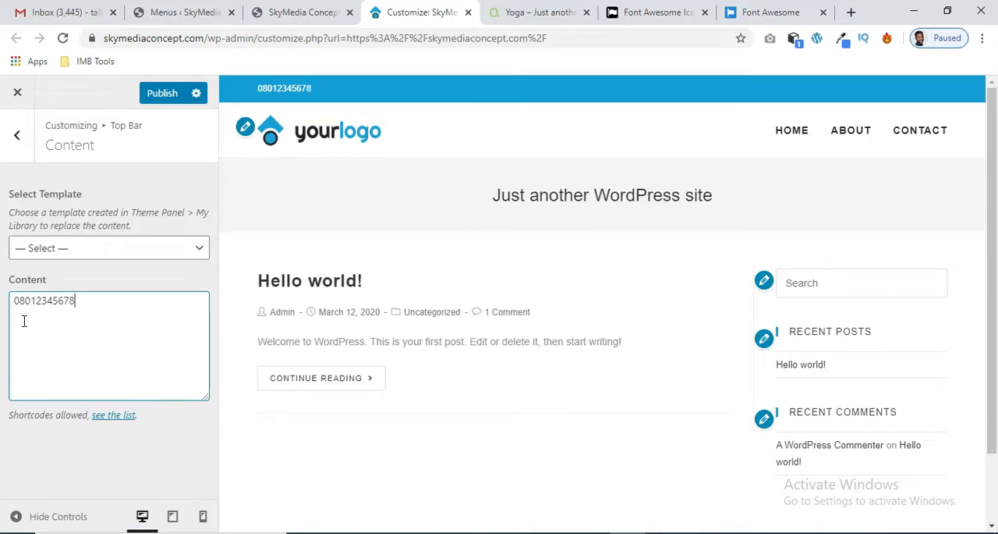
{"action": "left_click", "coordinate": [168, 98]}
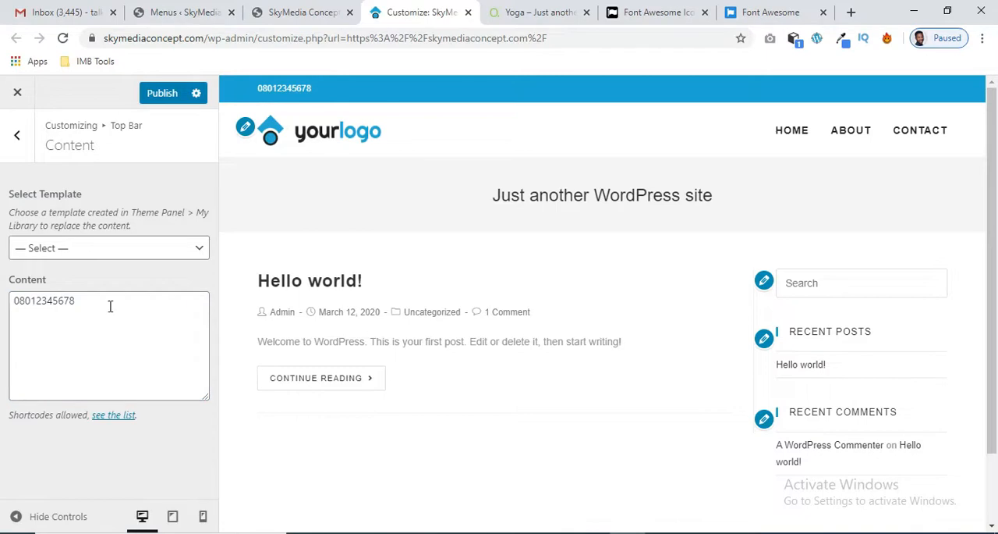
Add the contact e-mail address after the phone number in the top bar content and publish the changes
{"action": "left_click", "coordinate": [110, 305]}
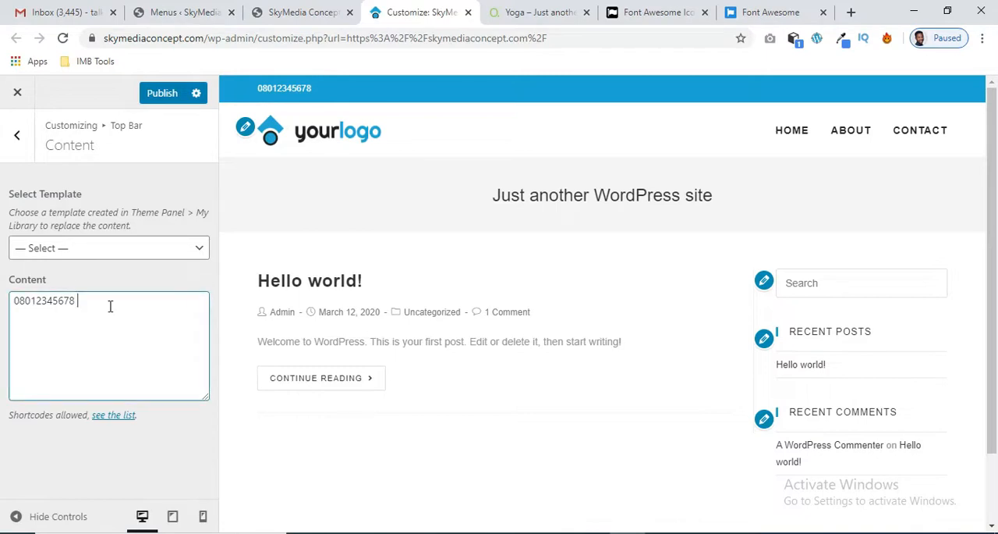
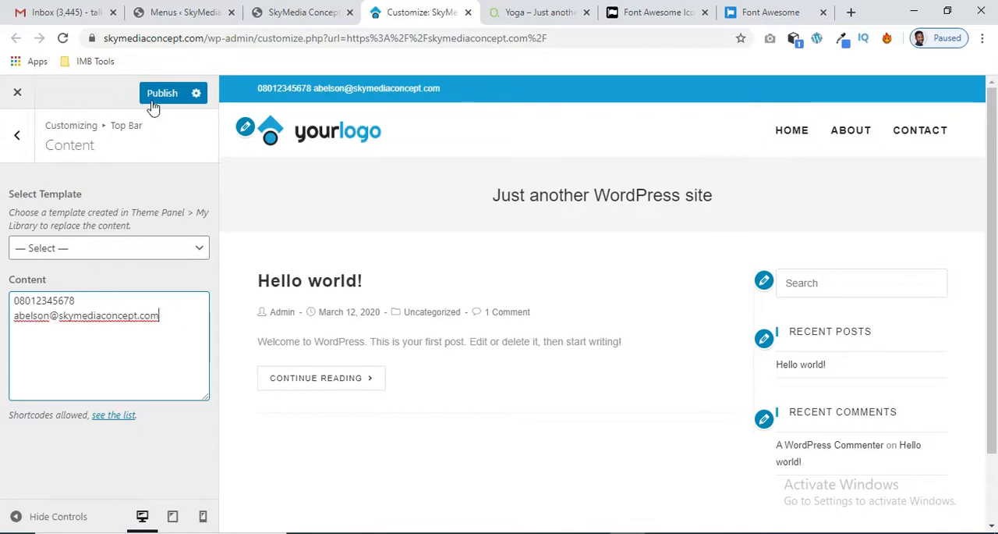
{"action": "left_click", "coordinate": [160, 94]}
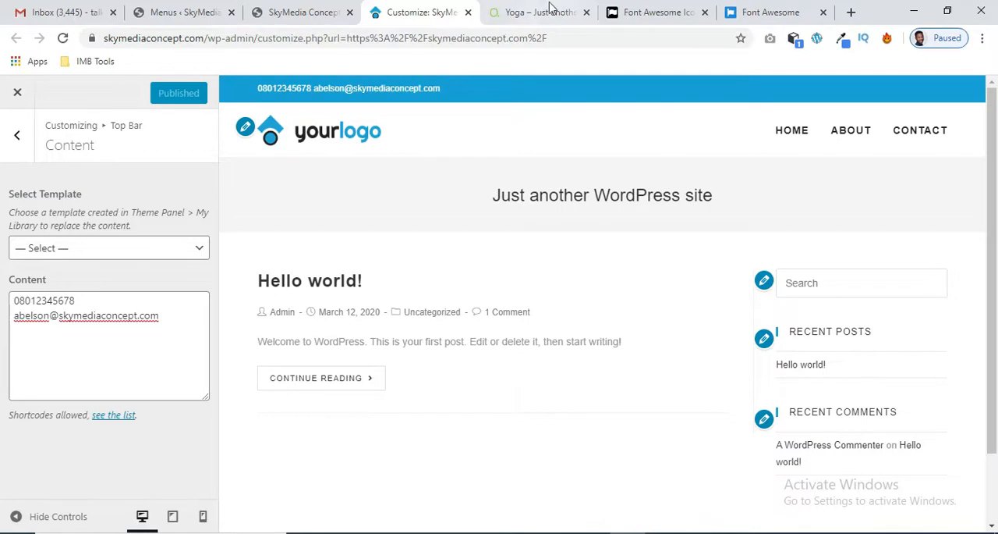
Examine the contact icons in the Yoga demo's top bar and browse the Font Awesome 4.7.0 icon list
{"action": "left_click", "coordinate": [523, 14]}
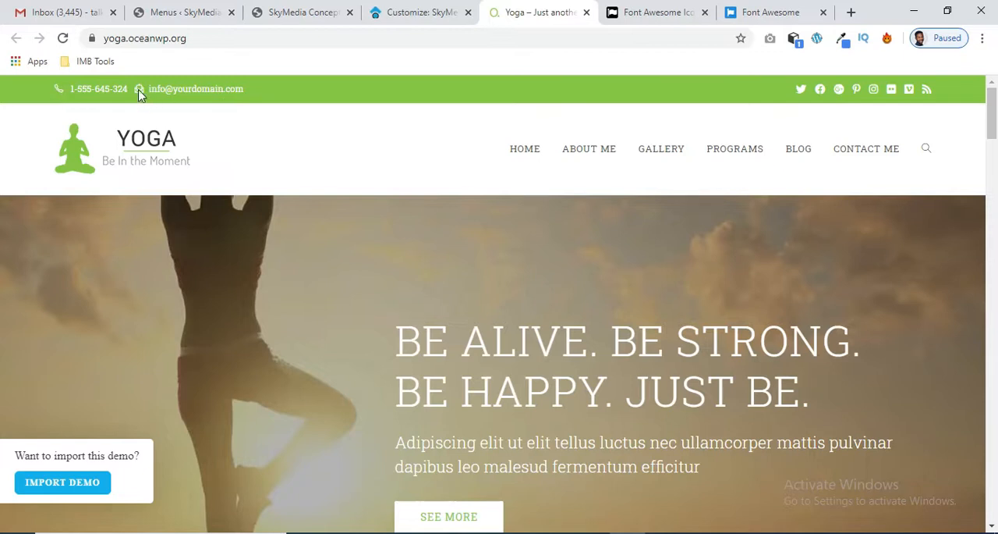
{"action": "left_click", "coordinate": [396, 15]}
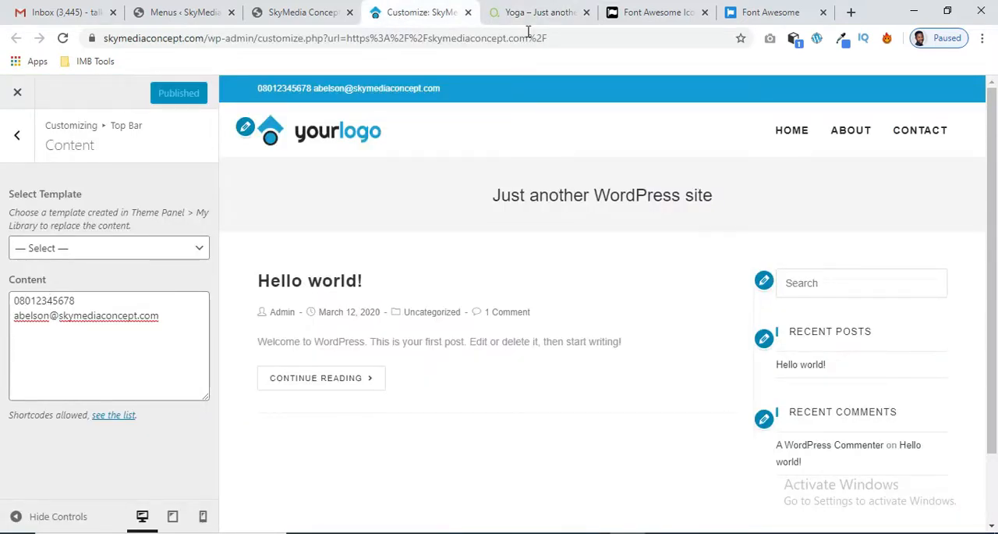
{"action": "left_click", "coordinate": [640, 13]}
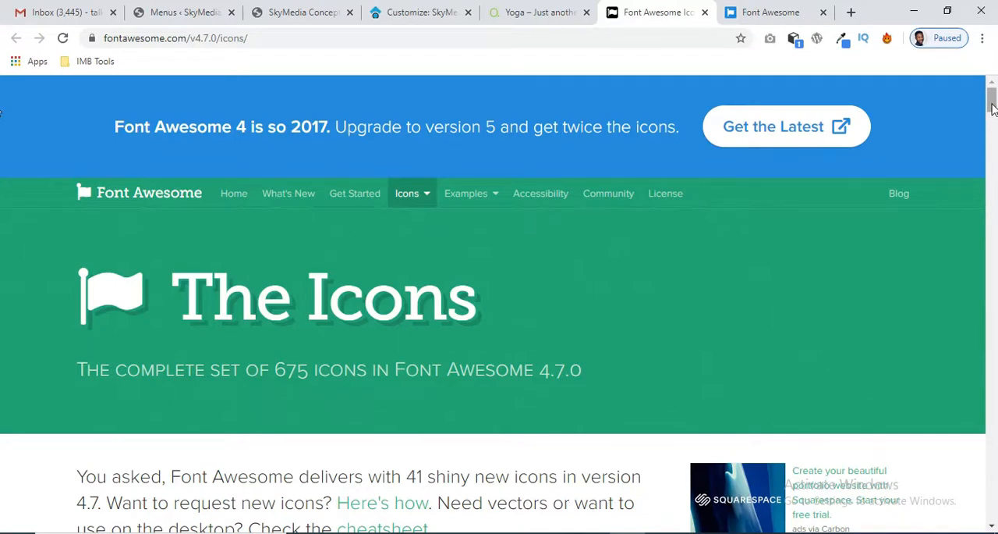
{"action": "left_click_drag", "start_coordinate": [992, 109], "coordinate": [992, 105]}
{"action": "left_click_drag", "start_coordinate": [992, 105], "coordinate": [992, 134]}
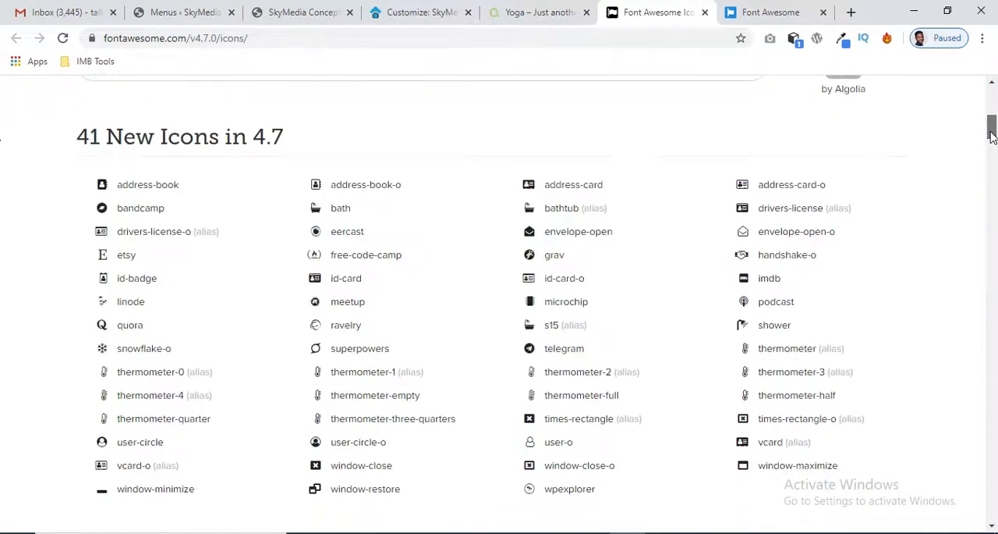
{"action": "left_click", "coordinate": [796, 8]}
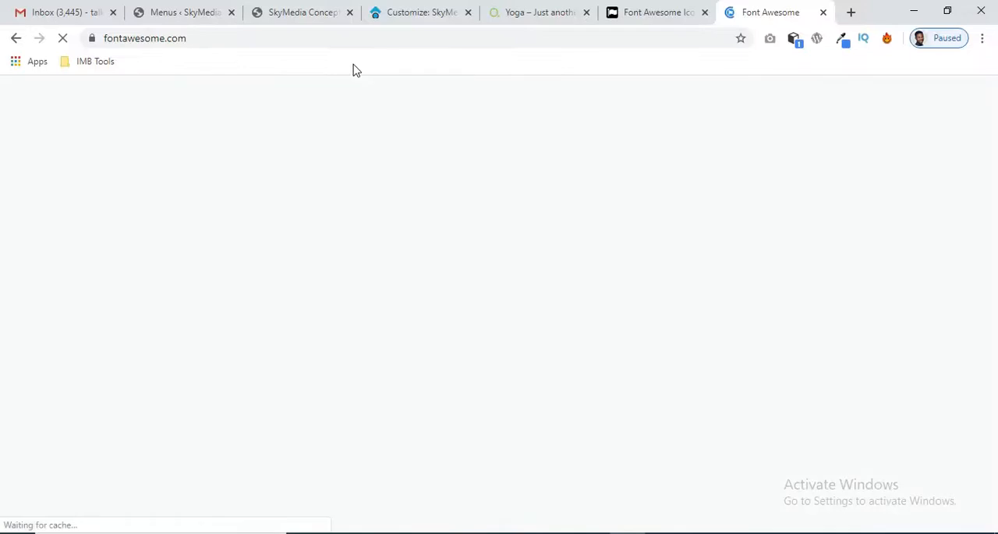
{"action": "left_click", "coordinate": [652, 11]}
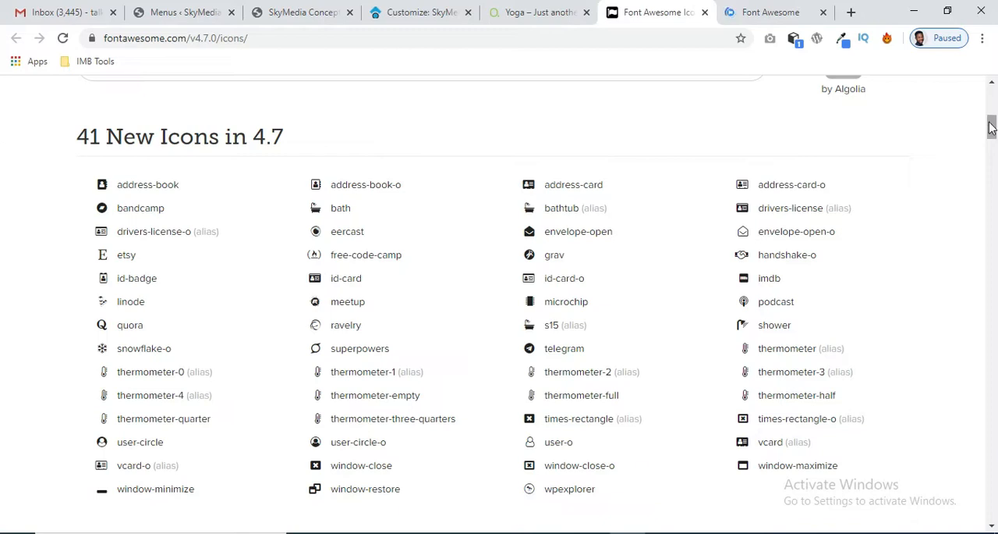
{"action": "left_click_drag", "start_coordinate": [992, 127], "coordinate": [994, 114]}
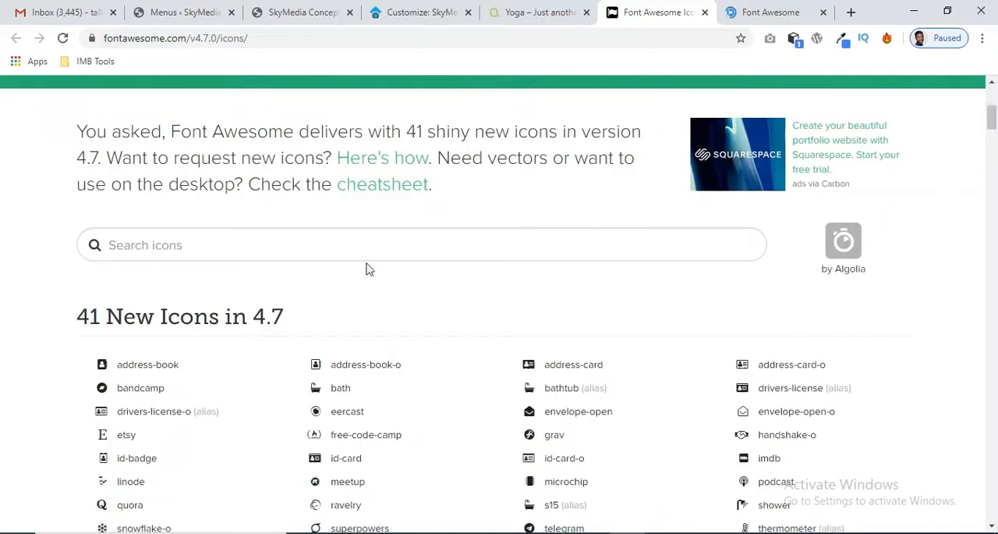
Search the Font Awesome icons for "phone", compare with the Yoga demo's phone icon, and open the phone icon's page
{"action": "left_click", "coordinate": [331, 237]}
{"action": "type", "text": "phone"}
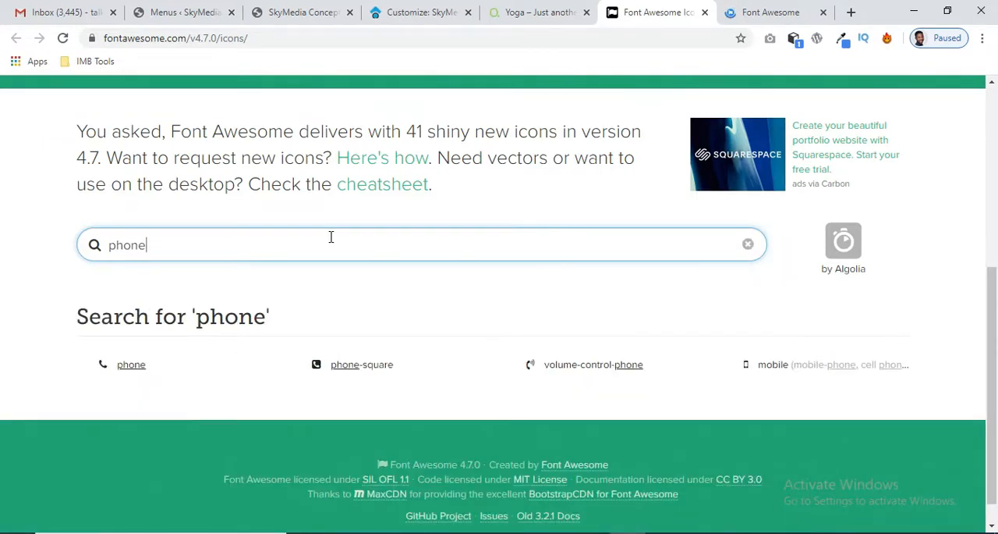
{"action": "left_click", "coordinate": [509, 12]}
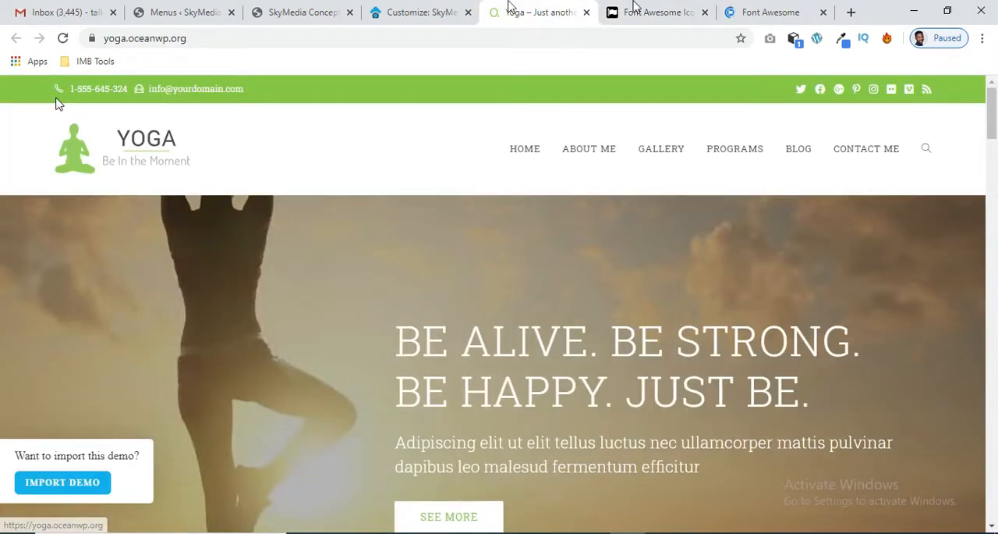
{"action": "key", "text": "ctrl+Tab"}
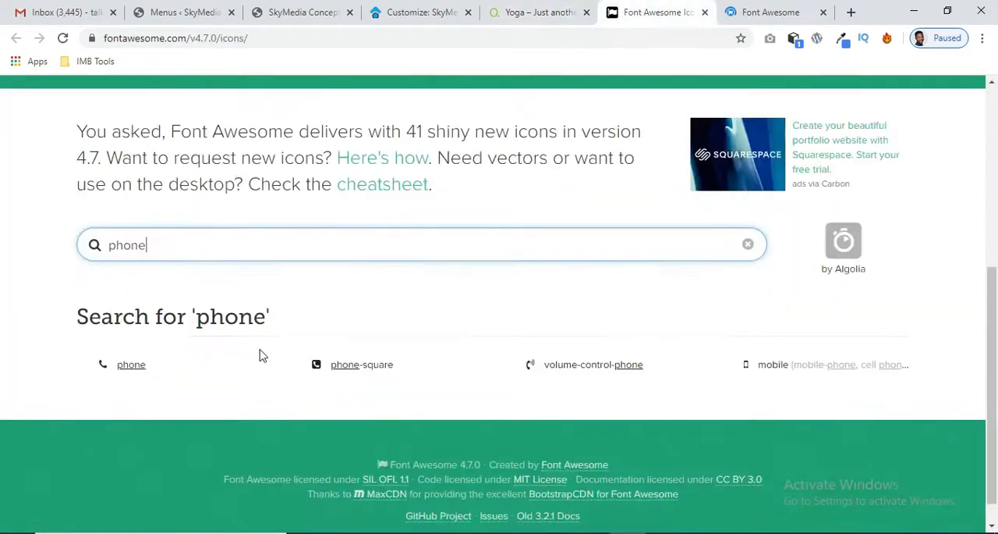
{"action": "left_click", "coordinate": [122, 372]}
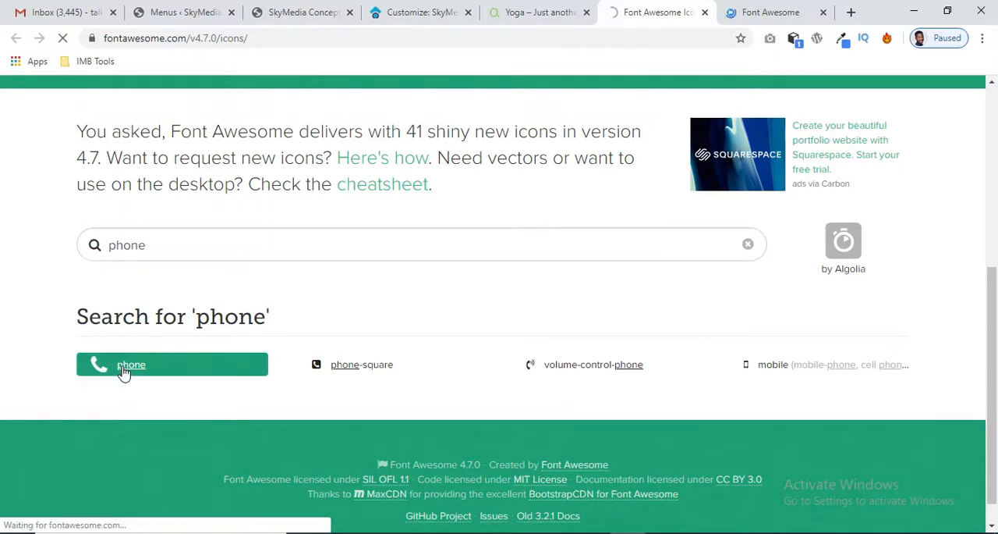
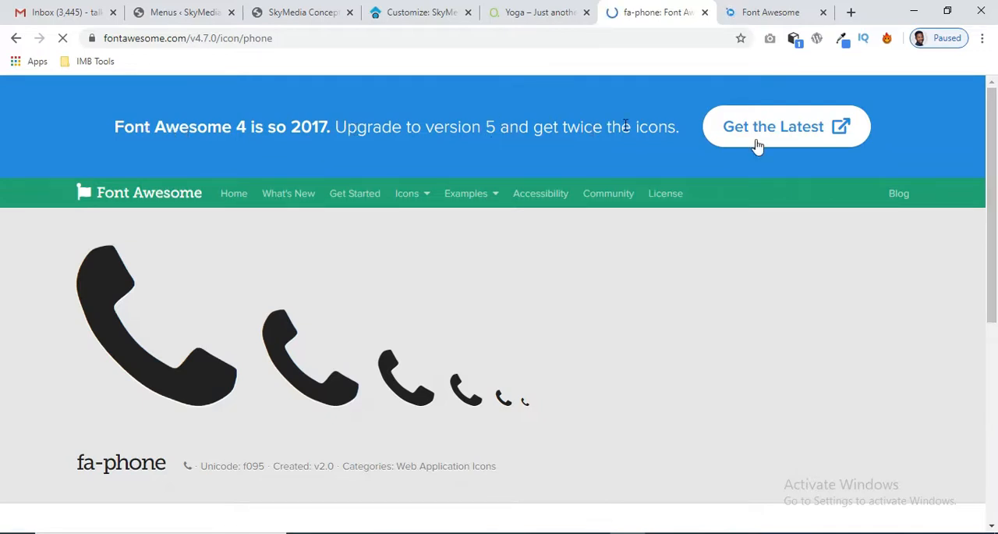
Copy the fa-phone icon's HTML code and insert it before the phone number in the top bar's Content setting
{"action": "left_click", "coordinate": [755, 8]}
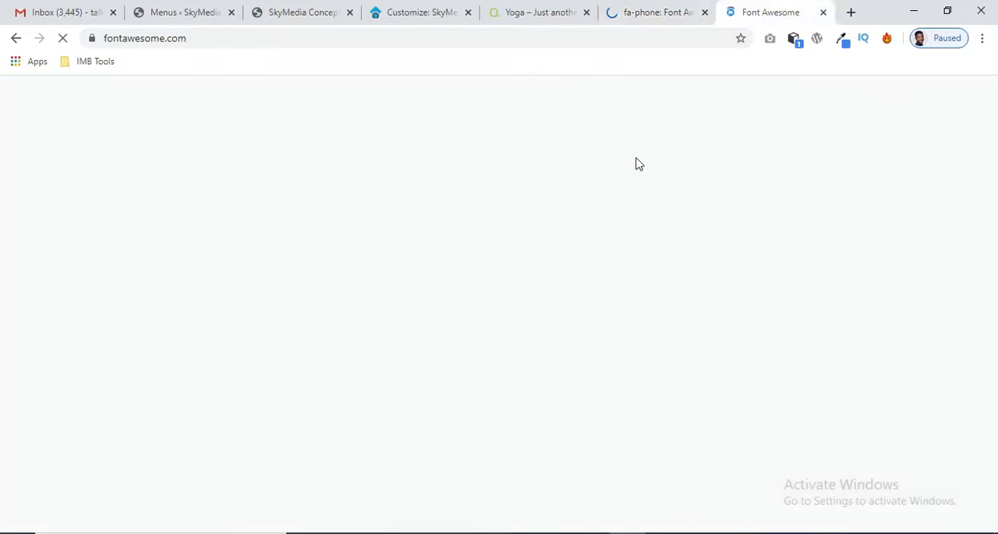
{"action": "left_click", "coordinate": [652, 17]}
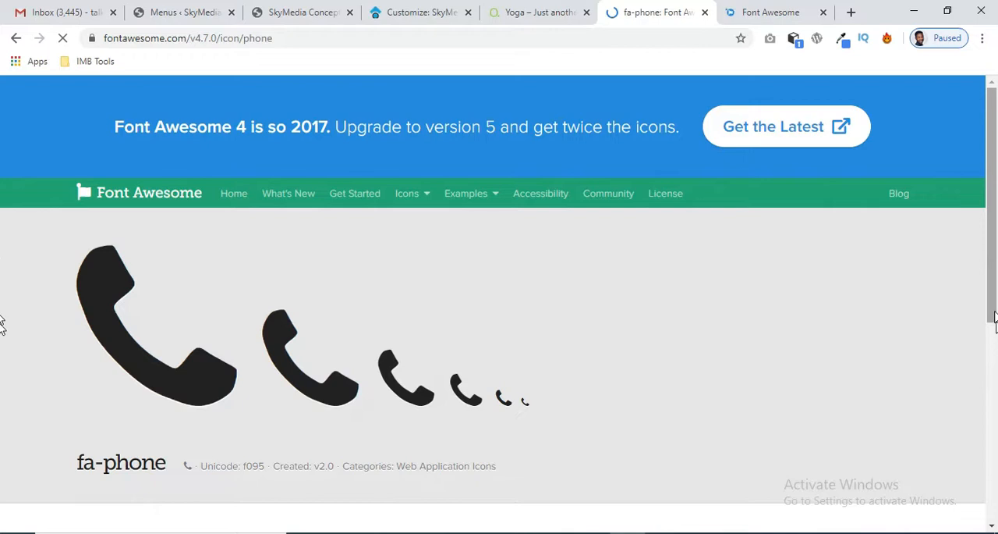
{"action": "scroll", "coordinate": [444, 301], "scroll_direction": "down", "scroll_amount": 3}
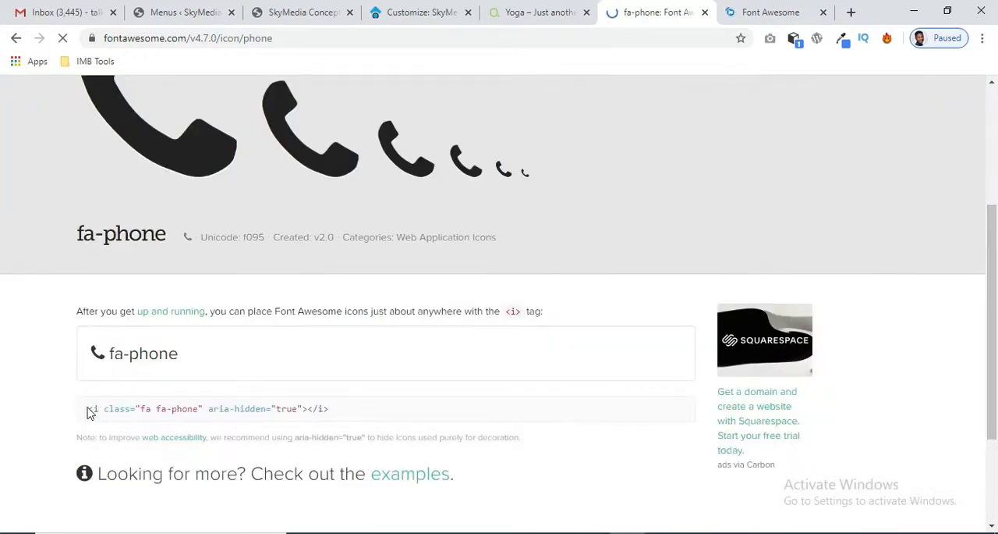
{"action": "triple_click", "coordinate": [345, 412]}
{"action": "key", "text": "ctrl+c"}
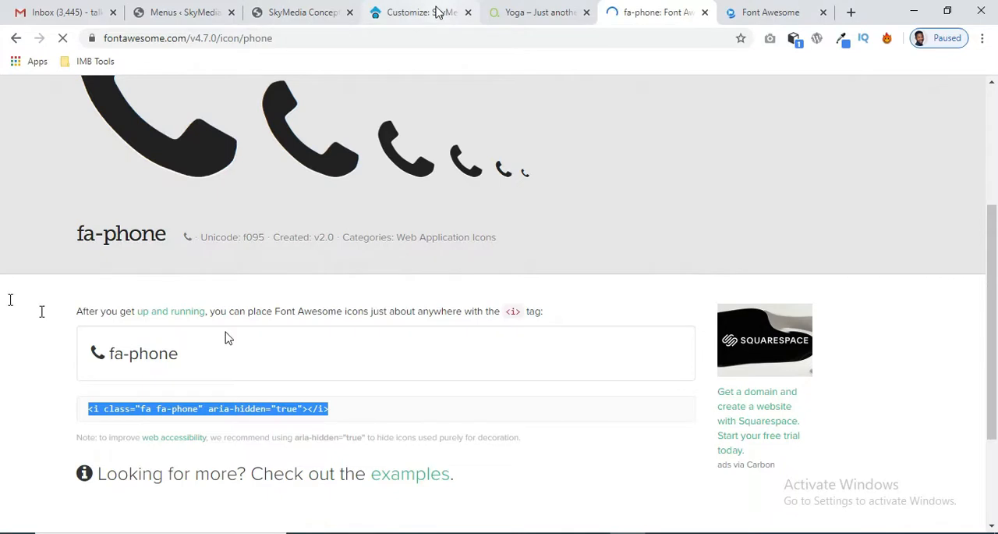
{"action": "left_click", "coordinate": [438, 13]}
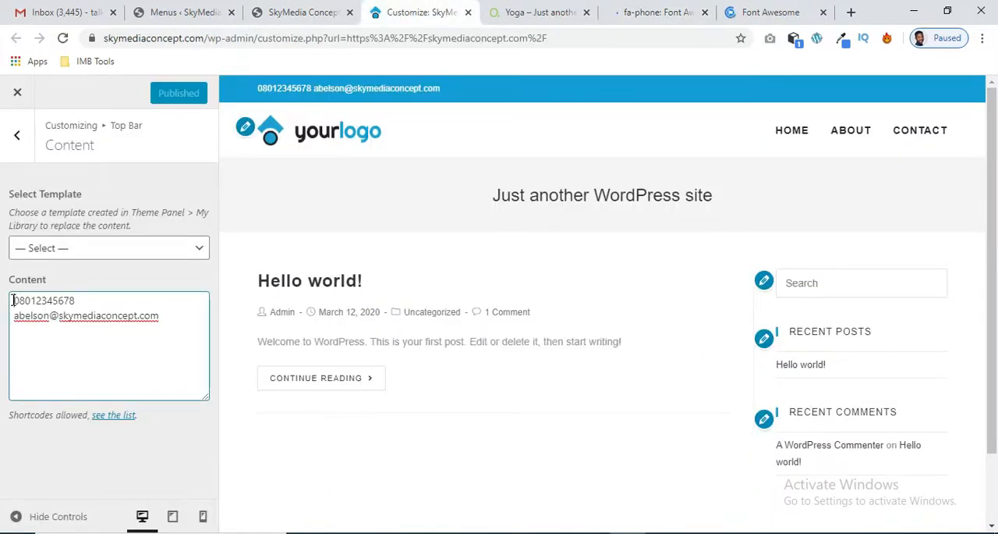
{"action": "left_click", "coordinate": [13, 301]}
{"action": "key", "text": "ctrl+v"}
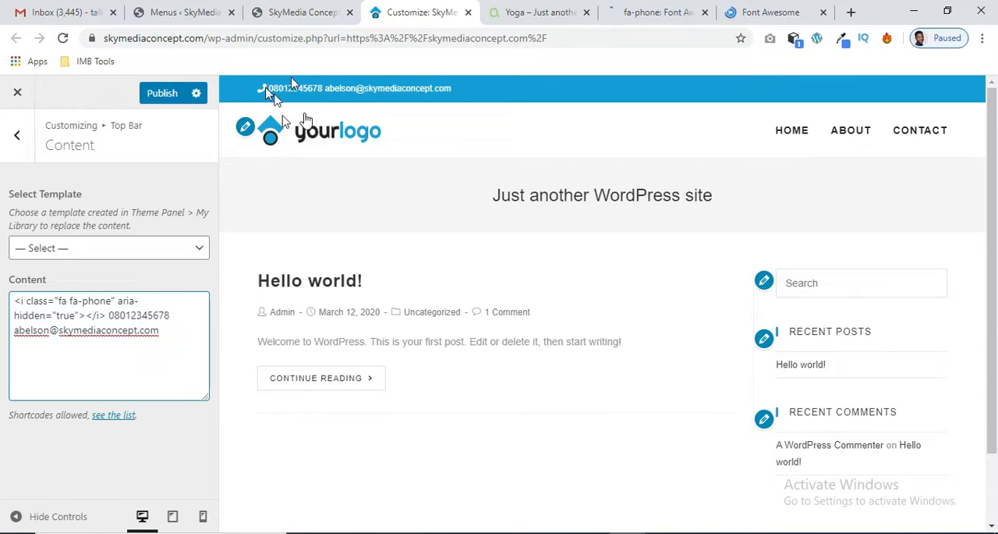
Search the Font Awesome 4.7.0 icons for "envel" and open the envelope-open-o icon's page
{"action": "left_click", "coordinate": [676, 14]}
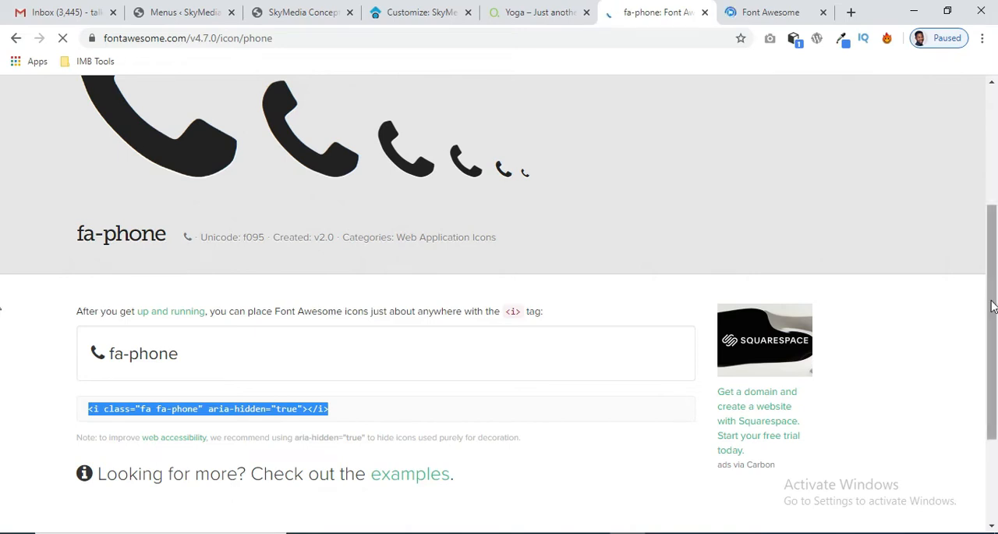
{"action": "left_click_drag", "start_coordinate": [992, 327], "coordinate": [984, 292]}
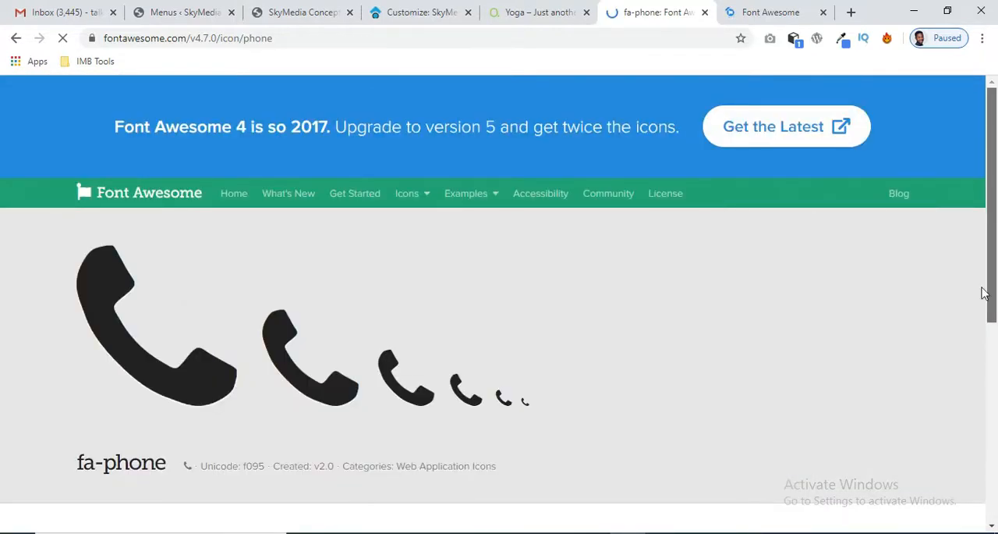
{"action": "scroll", "coordinate": [984, 295], "scroll_direction": "down", "scroll_amount": 3}
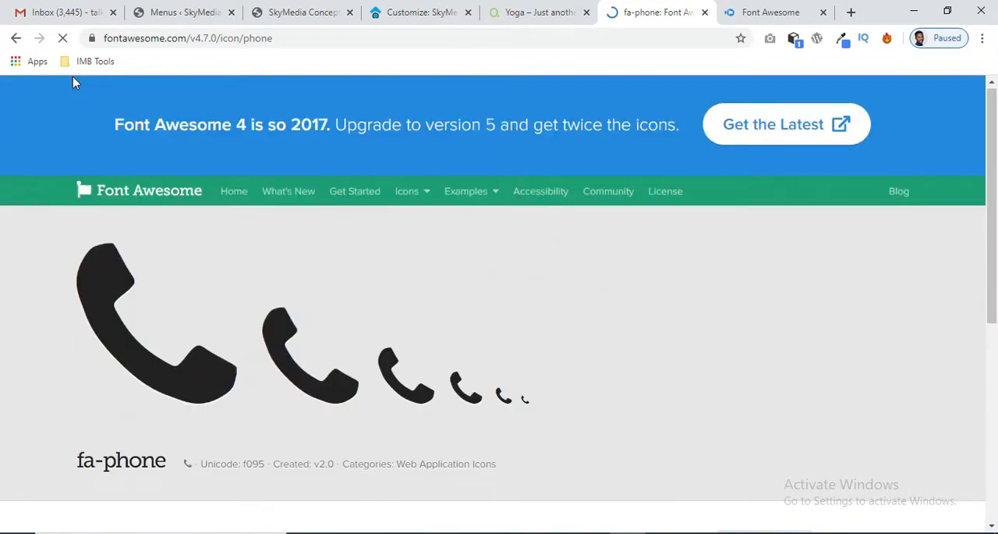
{"action": "left_click", "coordinate": [17, 38]}
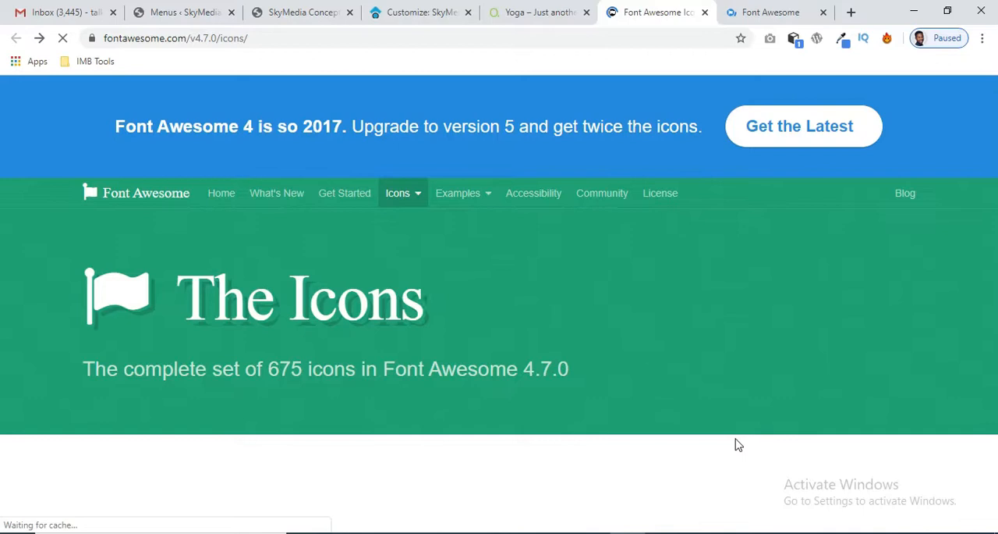
{"action": "scroll", "coordinate": [736, 441], "scroll_direction": "down", "scroll_amount": 5}
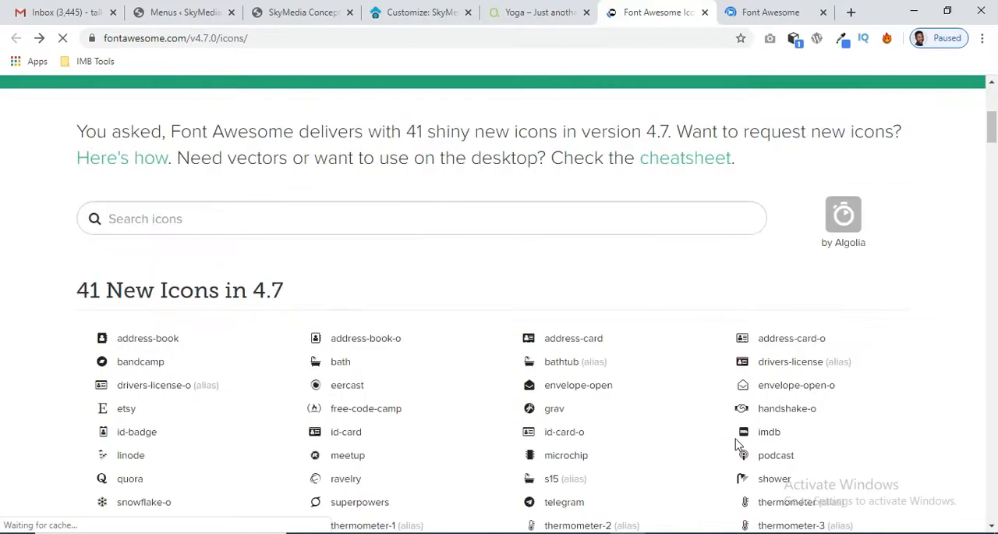
{"action": "left_click", "coordinate": [449, 225]}
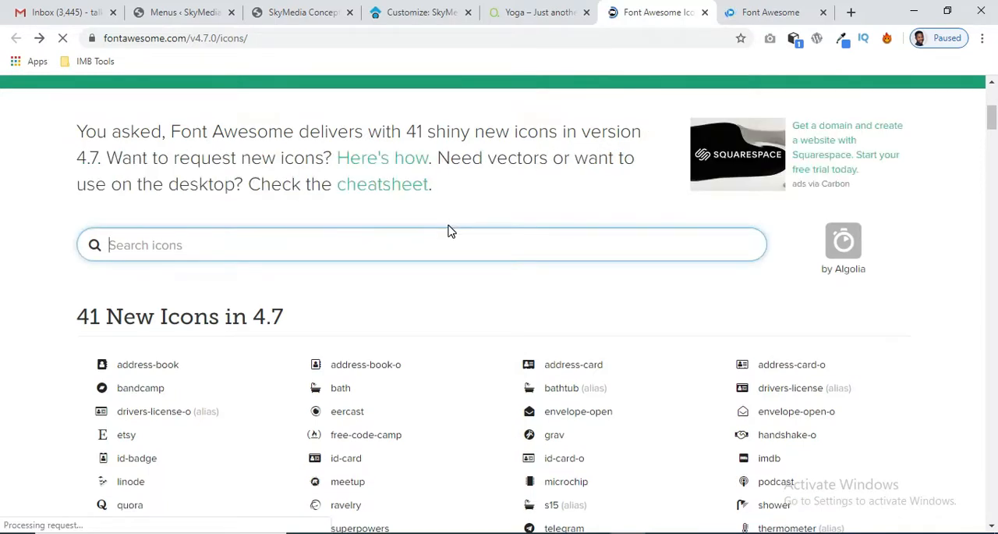
{"action": "type", "text": "envel"}
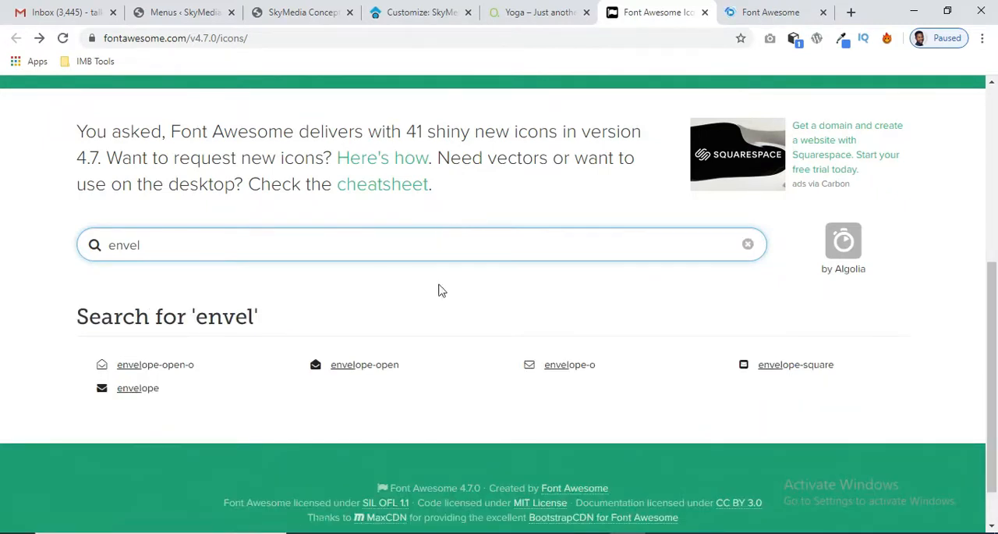
{"action": "left_click", "coordinate": [128, 376]}
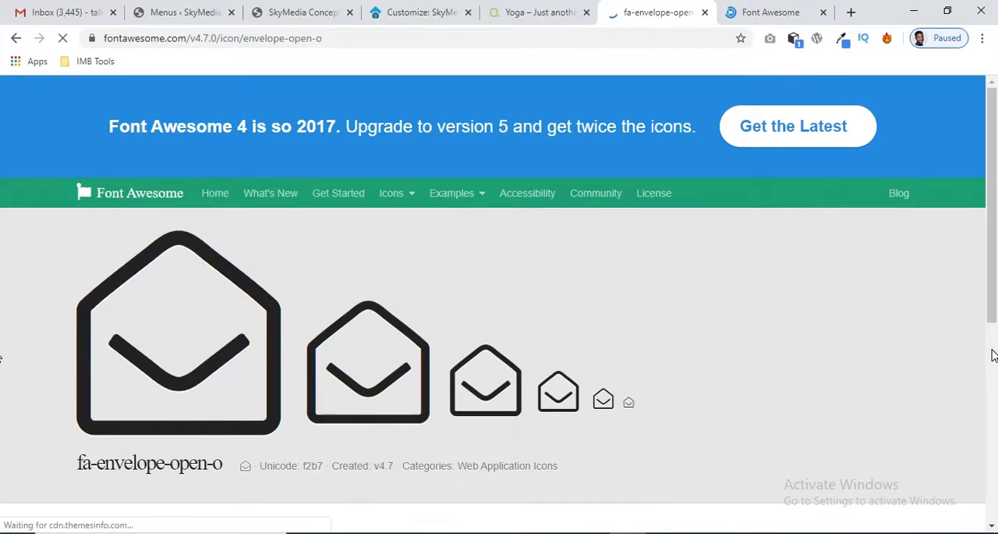
Copy the fa-envelope-open-o icon's HTML code and insert it between the phone number and the e-mail address in the top bar content
{"action": "scroll", "coordinate": [316, 257], "scroll_direction": "down", "scroll_amount": 5}
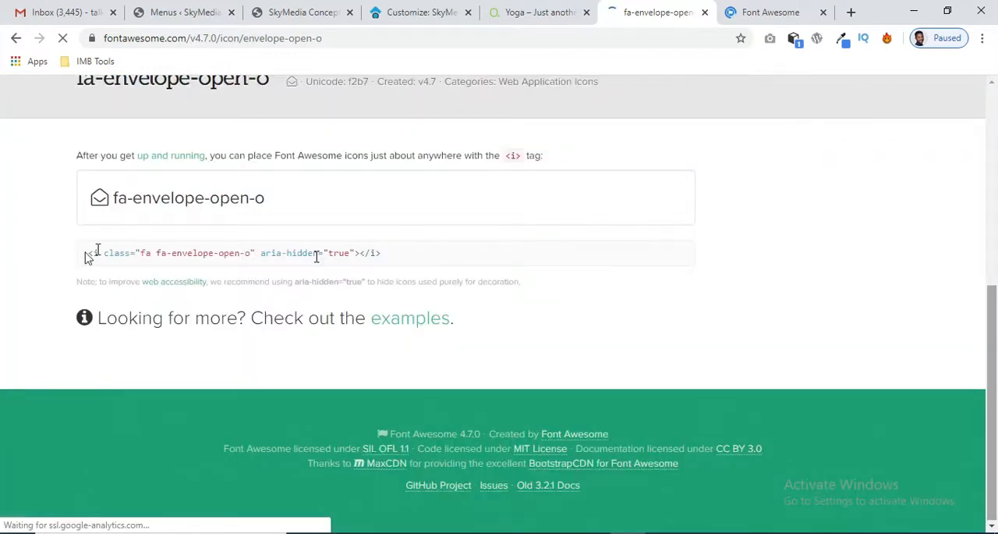
{"action": "left_click_drag", "start_coordinate": [91, 253], "coordinate": [392, 265]}
{"action": "key", "text": "ctrl+c"}
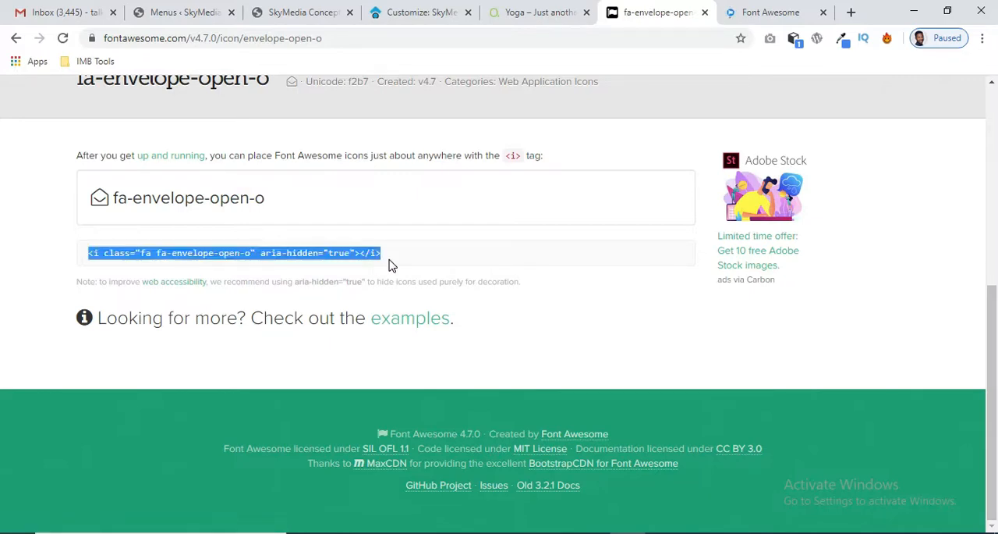
{"action": "left_click", "coordinate": [397, 6]}
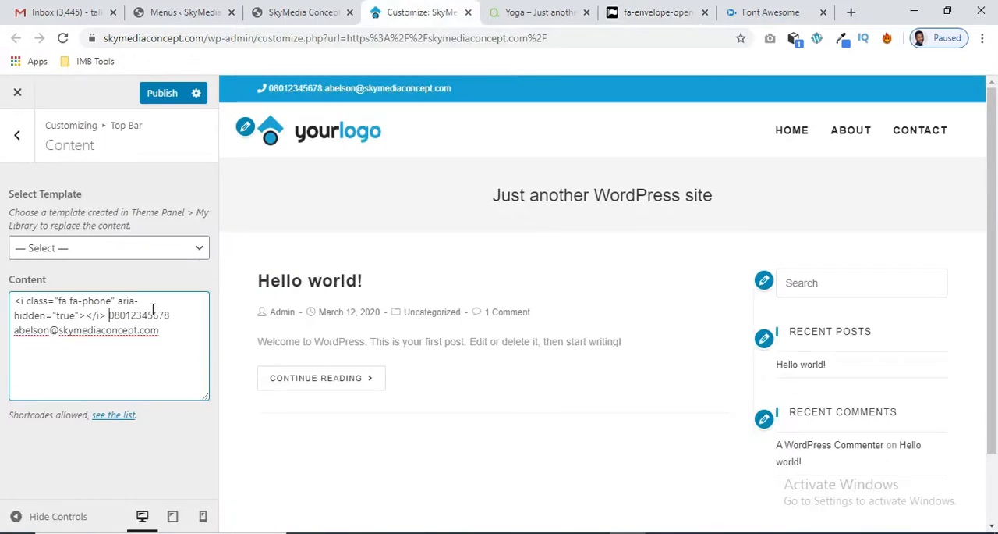
{"action": "left_click", "coordinate": [190, 317]}
{"action": "key", "text": "Right"}
{"action": "key", "text": "ctrl+v"}
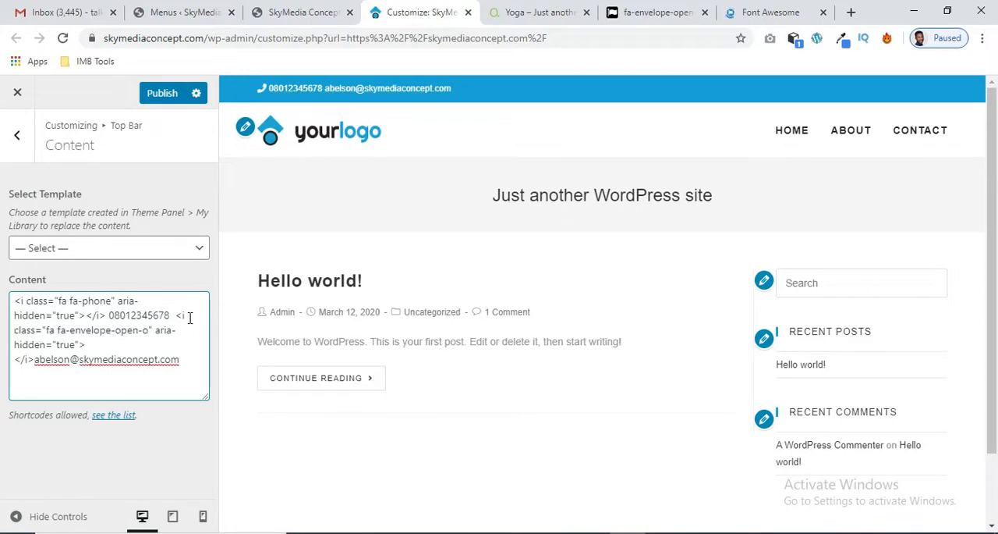
{"action": "key", "text": "Return"}
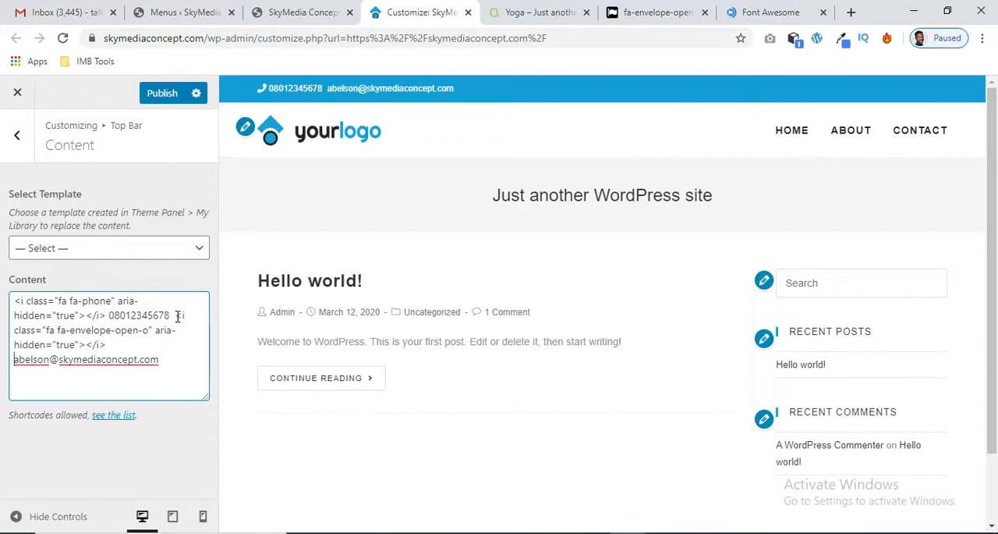
Publish the top bar changes and reload the live site to check the contact icons
{"action": "left_click", "coordinate": [167, 94]}
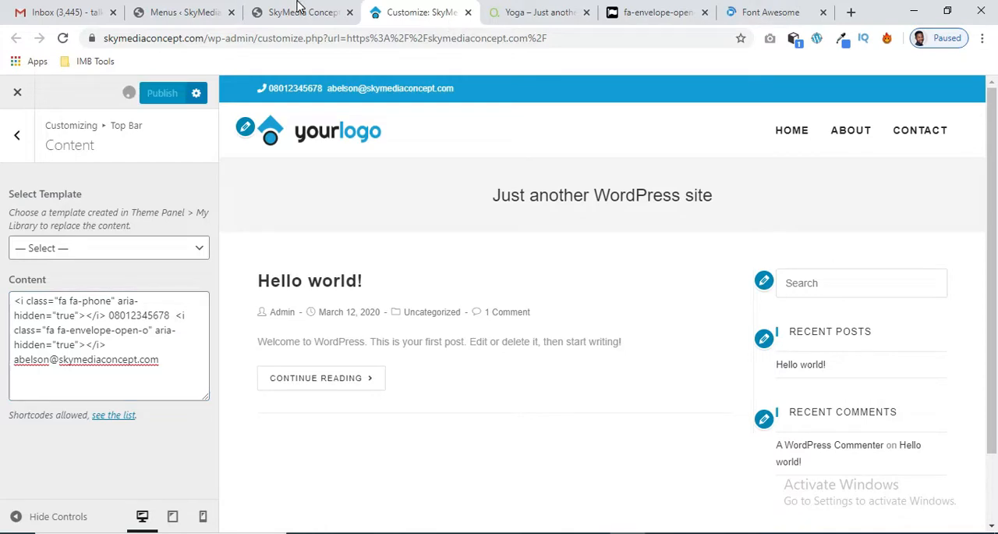
{"action": "left_click", "coordinate": [300, 9]}
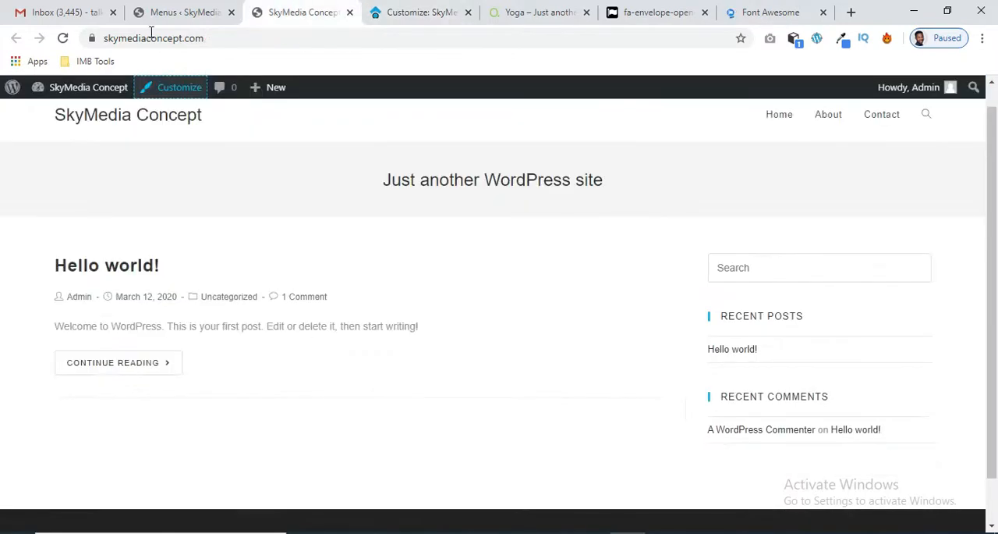
{"action": "left_click", "coordinate": [63, 39]}
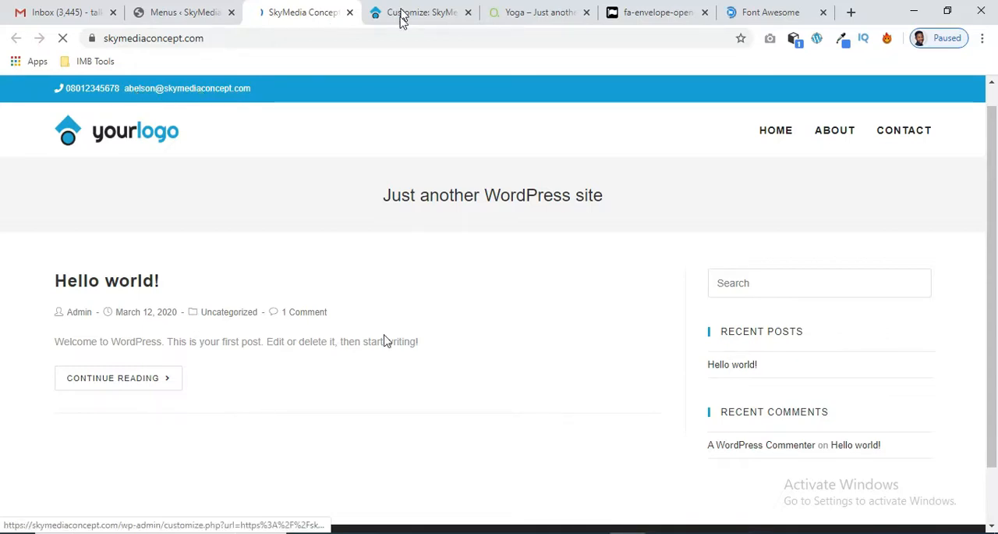
Compare the envelope icon code in the top bar content with the code on the fa-envelope-open-o page
{"action": "left_click", "coordinate": [401, 16]}
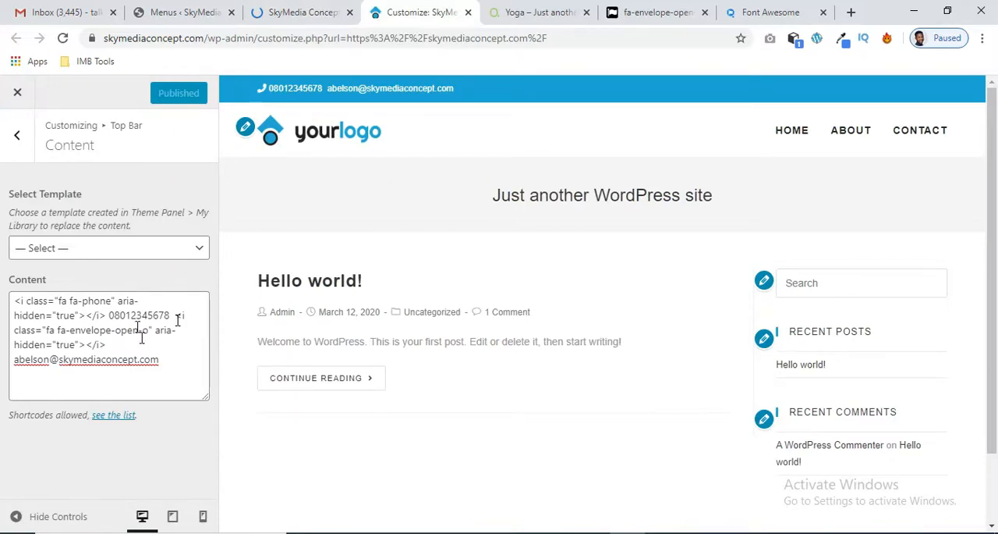
{"action": "left_click", "coordinate": [178, 320]}
{"action": "key", "text": "Right"}
{"action": "key", "text": "Right"}
{"action": "key", "text": "Right"}
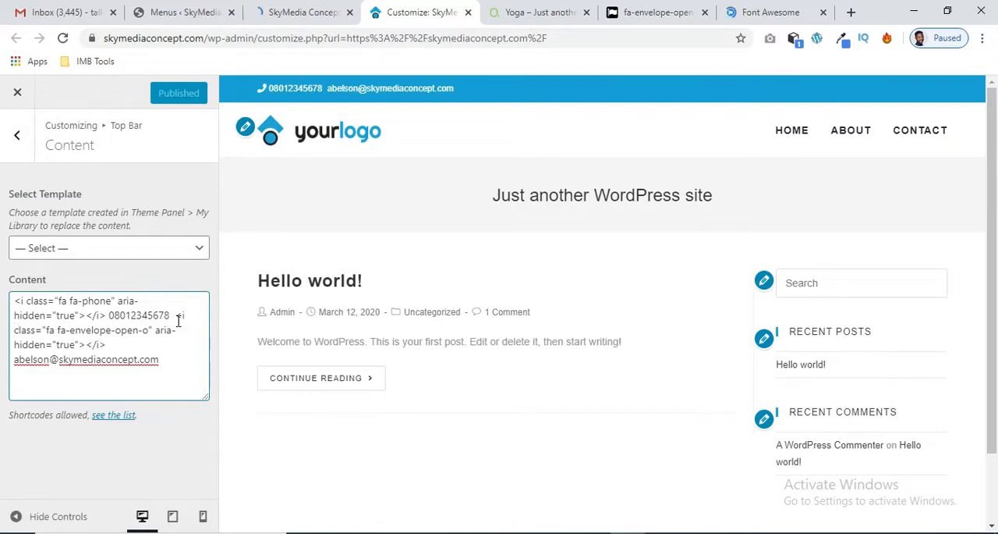
{"action": "left_click", "coordinate": [615, 5]}
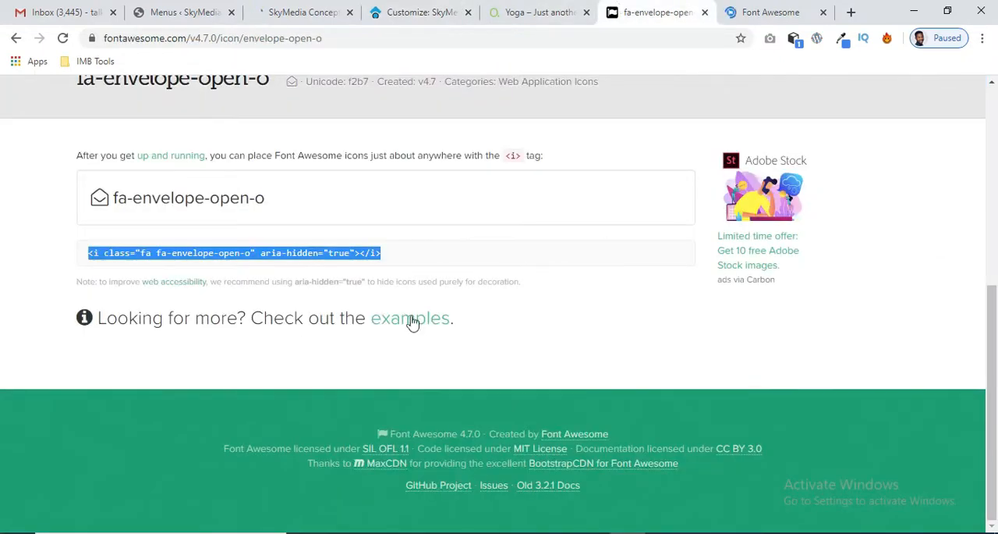
{"action": "left_click", "coordinate": [2, 279]}
{"action": "scroll", "coordinate": [2, 279], "scroll_direction": "up", "scroll_amount": 1}
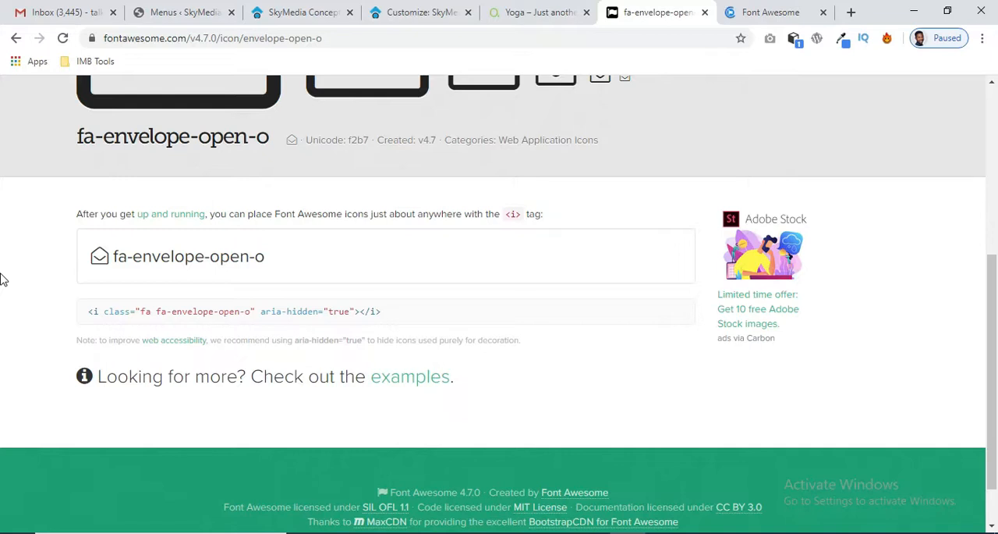
{"action": "scroll", "coordinate": [3, 279], "scroll_direction": "up", "scroll_amount": 1}
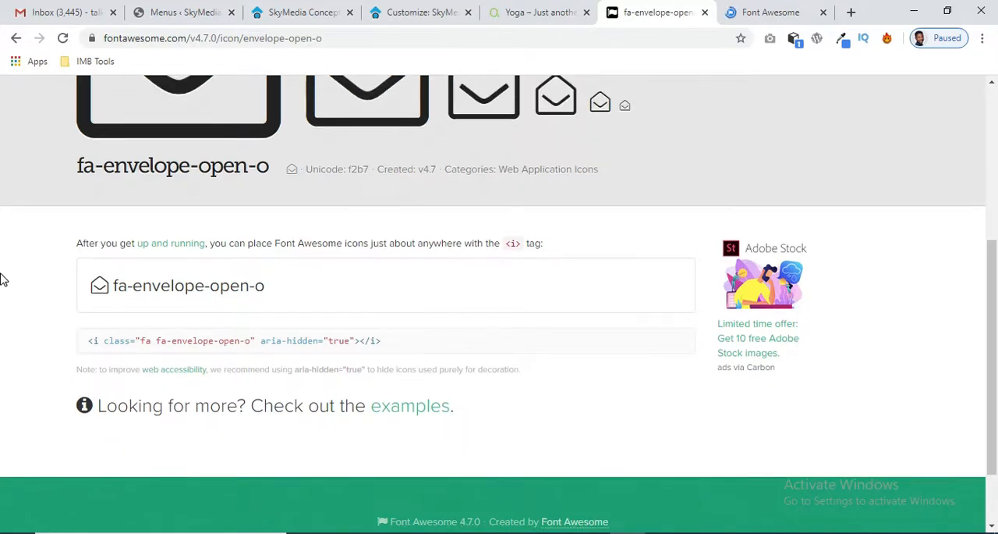
{"action": "scroll", "coordinate": [2, 279], "scroll_direction": "up", "scroll_amount": 1}
{"action": "scroll", "coordinate": [3, 280], "scroll_direction": "up", "scroll_amount": 3}
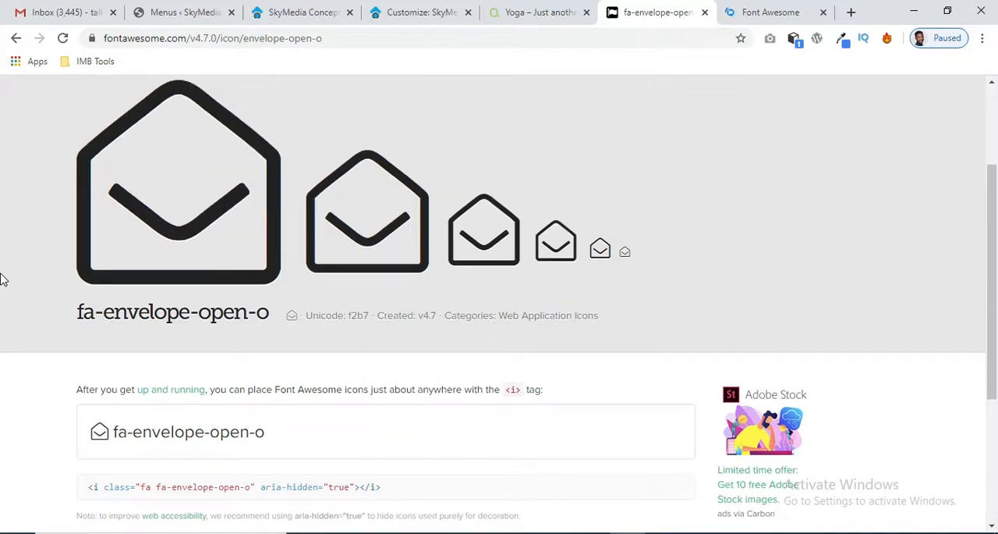
{"action": "scroll", "coordinate": [2, 279], "scroll_direction": "up", "scroll_amount": 4}
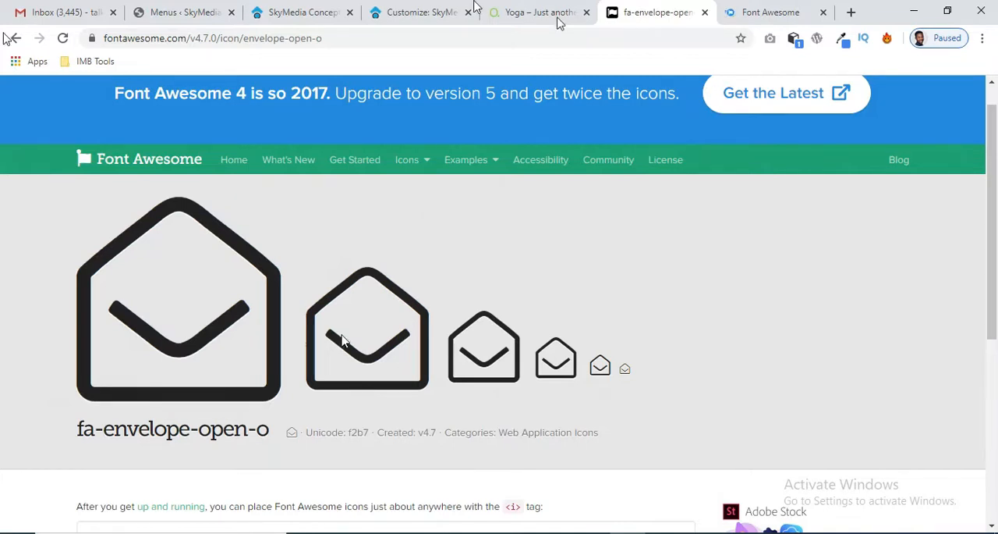
Review the top bar content in the Customizer and the Yoga demo's contact icons, and return to the Font Awesome 4.7.0 icon list
{"action": "left_click", "coordinate": [435, 7]}
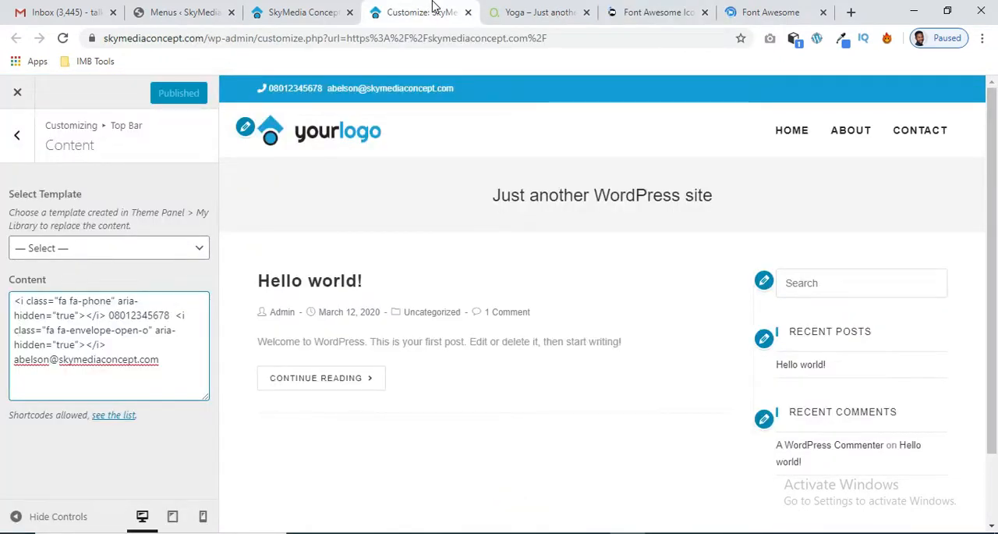
{"action": "left_click", "coordinate": [511, 9]}
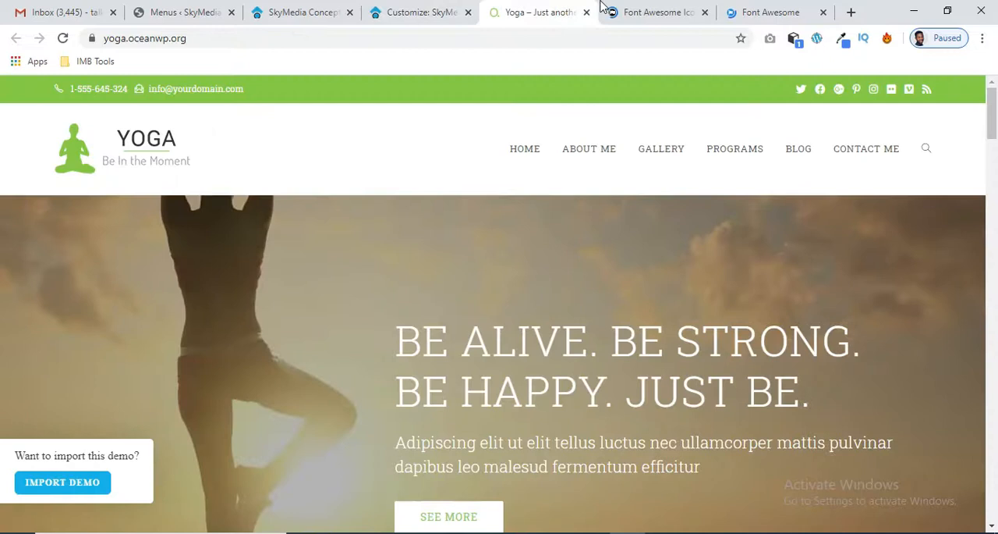
{"action": "left_click", "coordinate": [641, 8]}
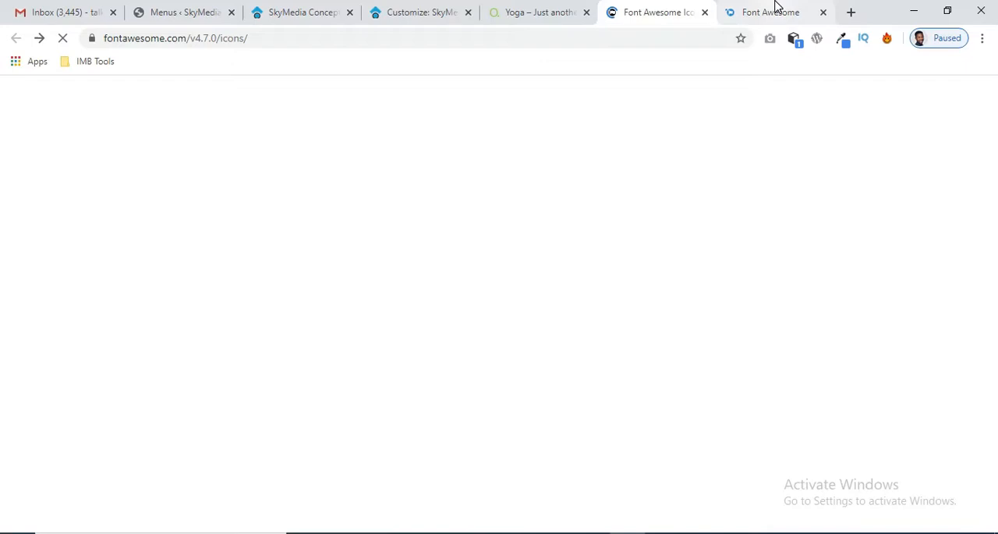
Look through the current Font Awesome home page and its icon categories
{"action": "left_click", "coordinate": [776, 8]}
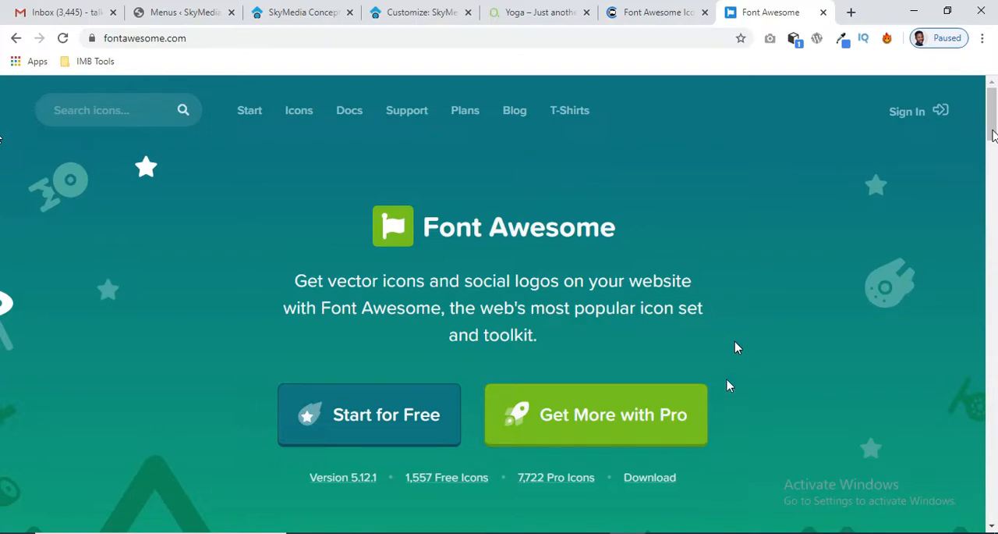
{"action": "scroll", "coordinate": [846, 271], "scroll_direction": "down", "scroll_amount": 1}
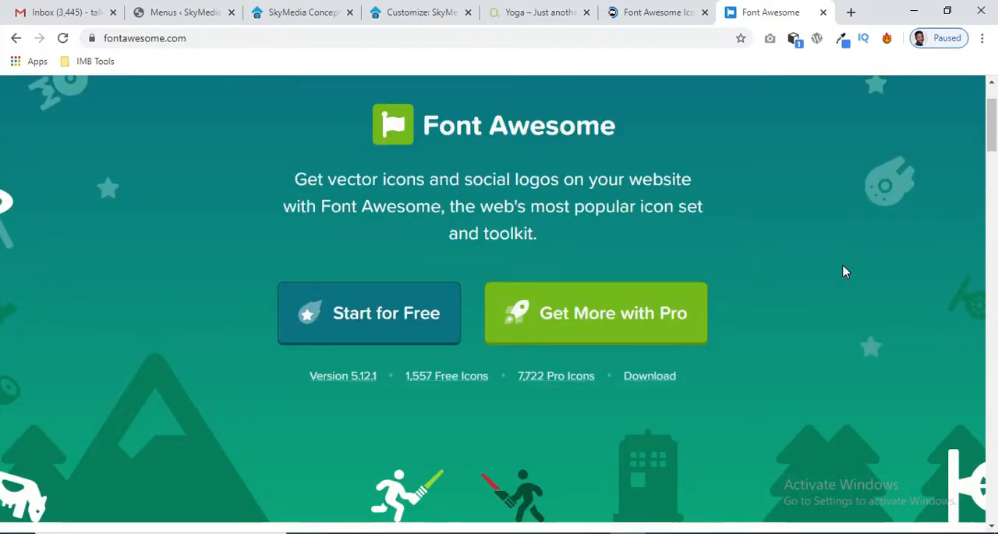
{"action": "left_click", "coordinate": [993, 204]}
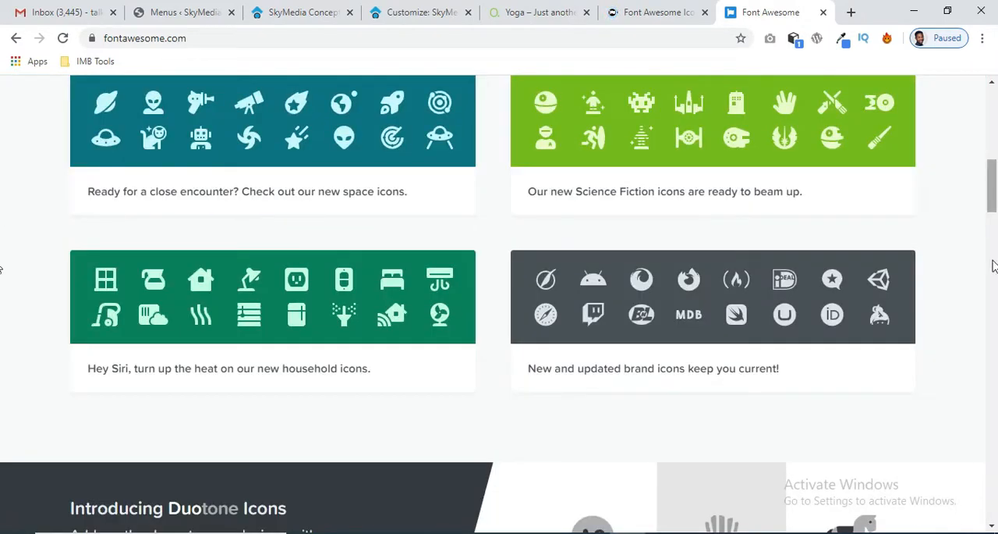
{"action": "left_click", "coordinate": [993, 296]}
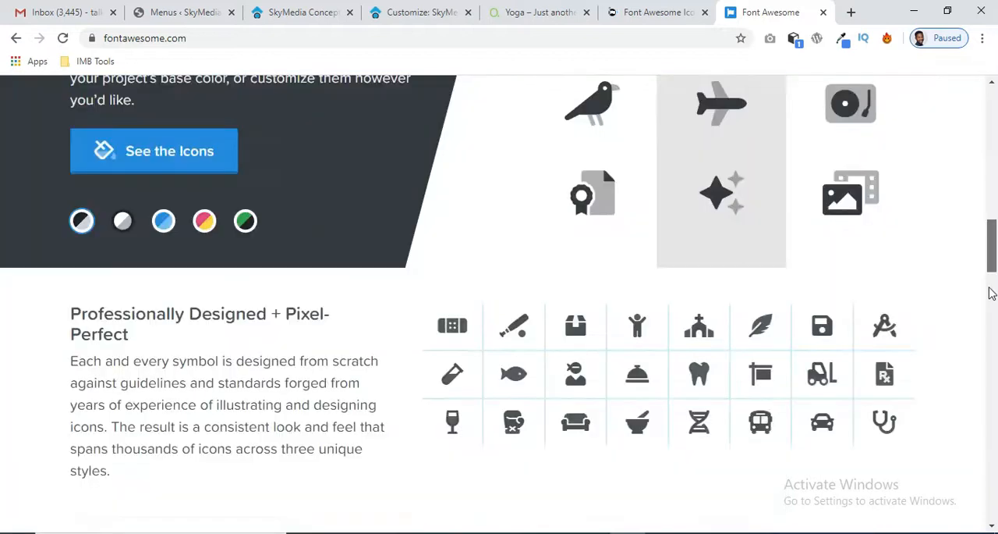
{"action": "left_click", "coordinate": [991, 292]}
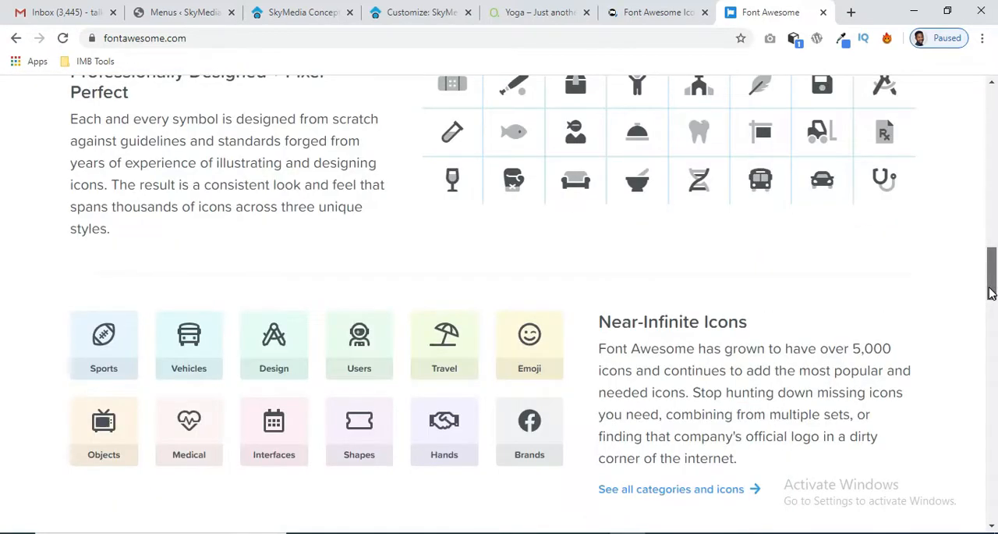
{"action": "key", "text": "Home"}
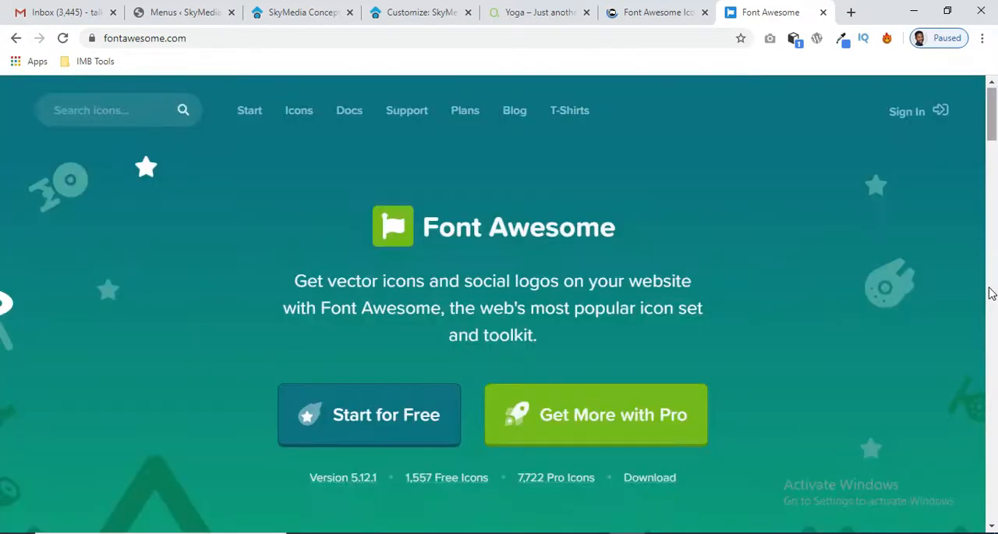
Examine Font Awesome's Start page for ways to use the icons, and open the current Icons page
{"action": "left_click", "coordinate": [251, 113]}
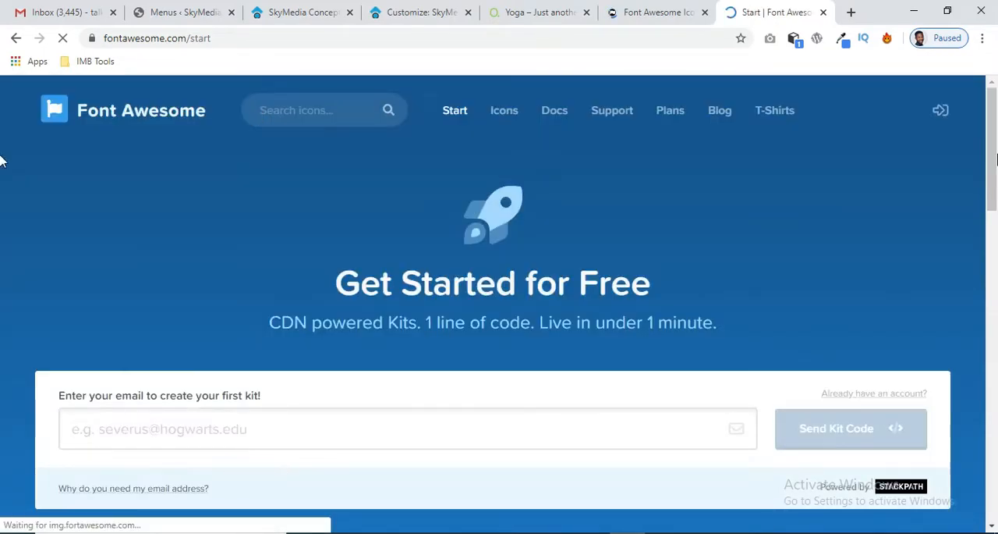
{"action": "left_click_drag", "start_coordinate": [994, 156], "coordinate": [995, 203]}
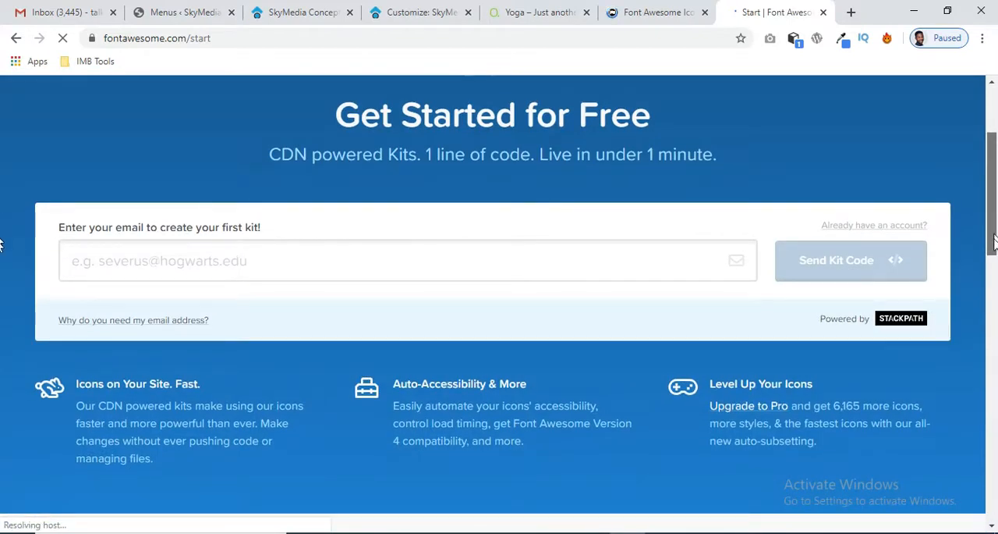
{"action": "left_click_drag", "start_coordinate": [994, 244], "coordinate": [994, 266]}
{"action": "scroll", "coordinate": [982, 183], "scroll_direction": "down", "scroll_amount": 1}
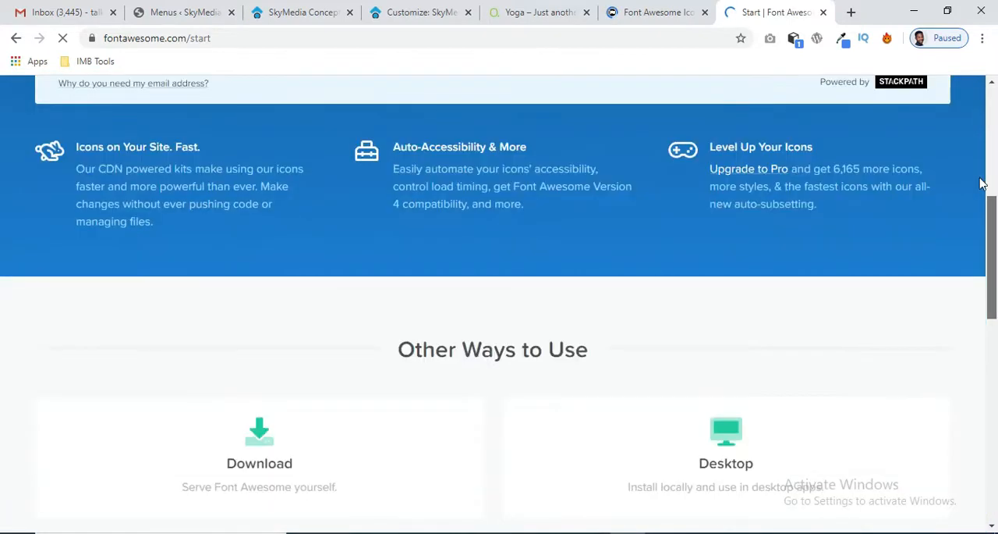
{"action": "scroll", "coordinate": [983, 183], "scroll_direction": "up", "scroll_amount": 4}
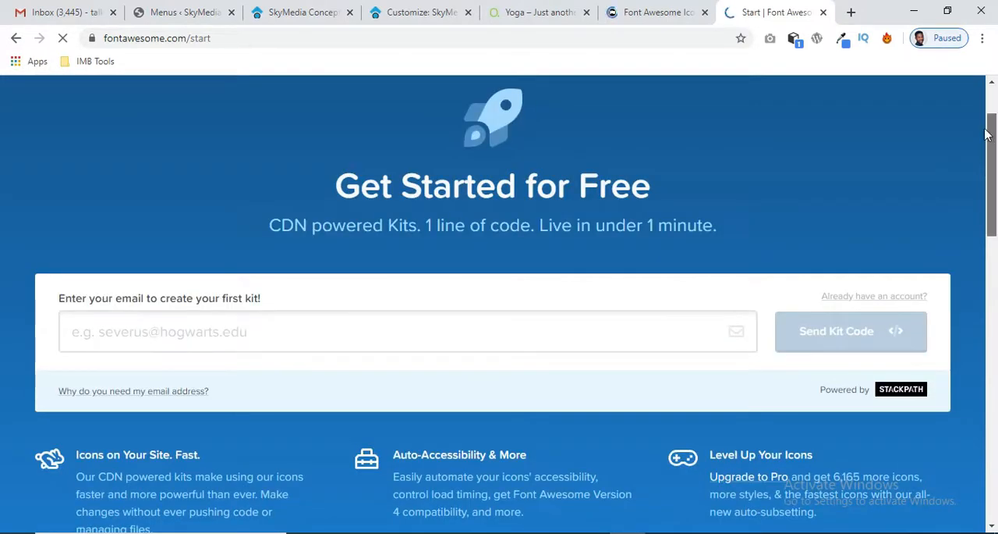
{"action": "scroll", "coordinate": [858, 94], "scroll_direction": "up", "scroll_amount": 1}
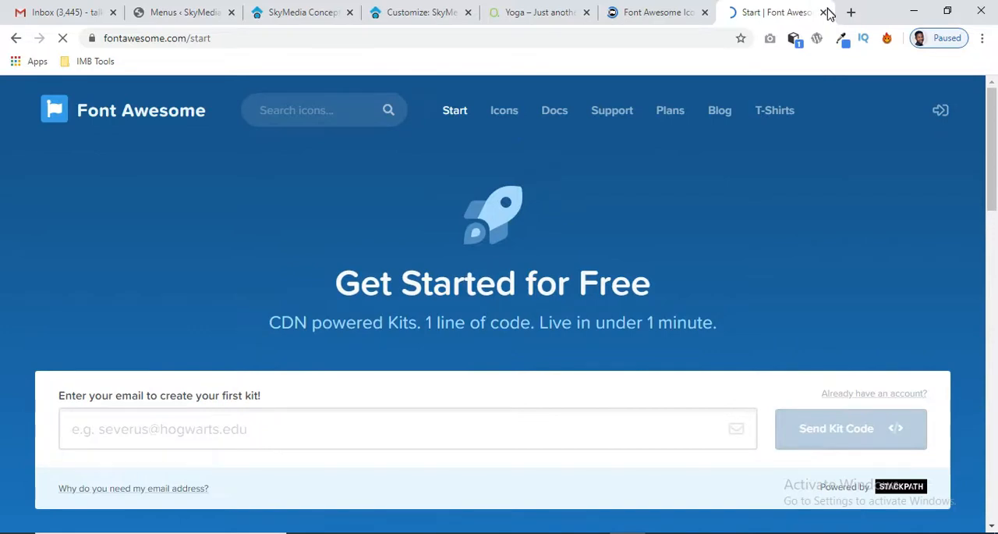
{"action": "left_click", "coordinate": [500, 117]}
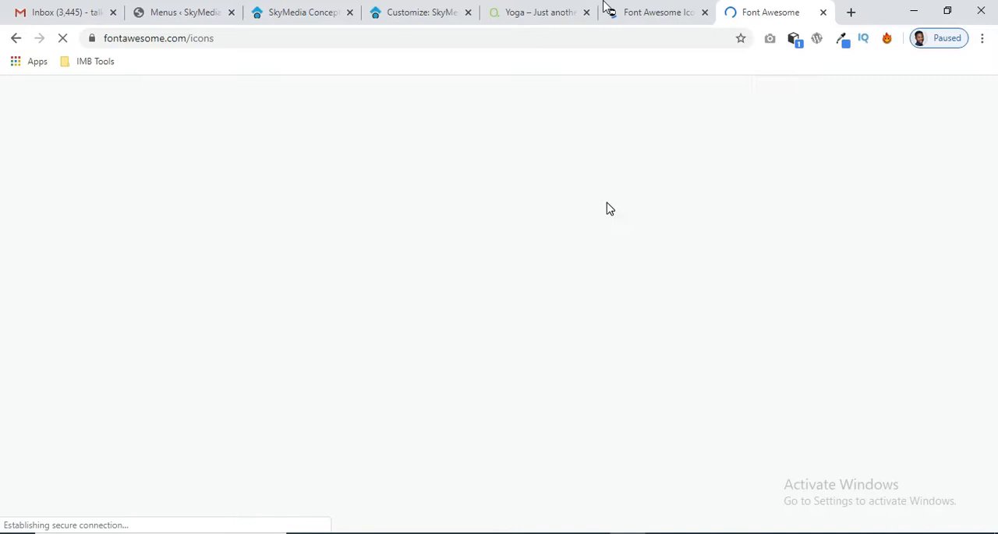
Search the Font Awesome 4.7.0 icons for "envelop"
{"action": "left_click", "coordinate": [605, 3]}
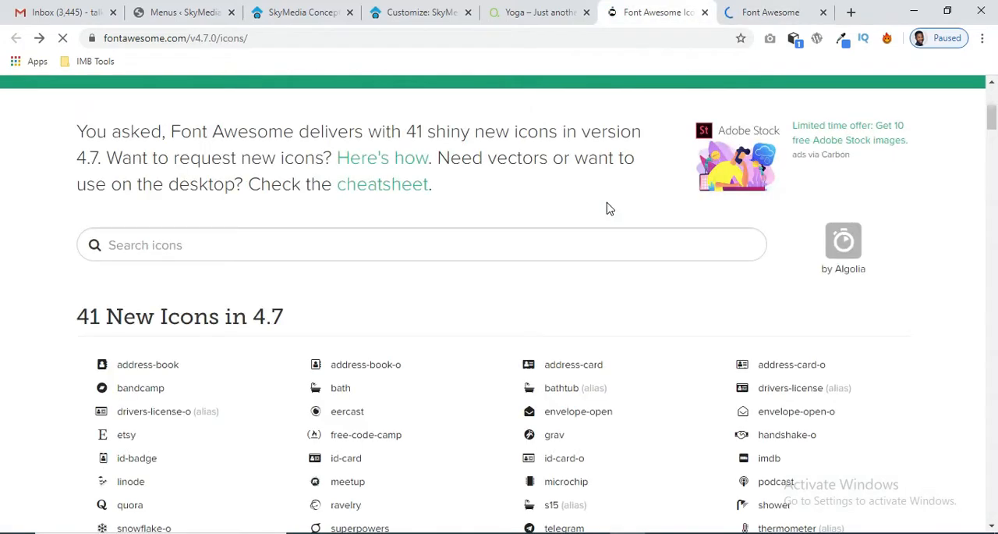
{"action": "left_click", "coordinate": [495, 253]}
{"action": "type", "text": "envelope"}
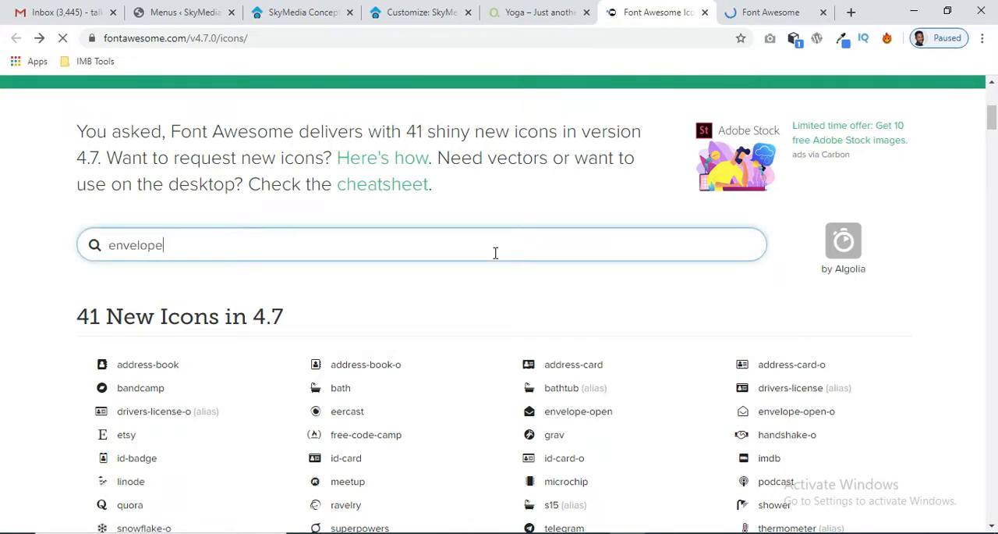
{"action": "key", "text": "BackSpace"}
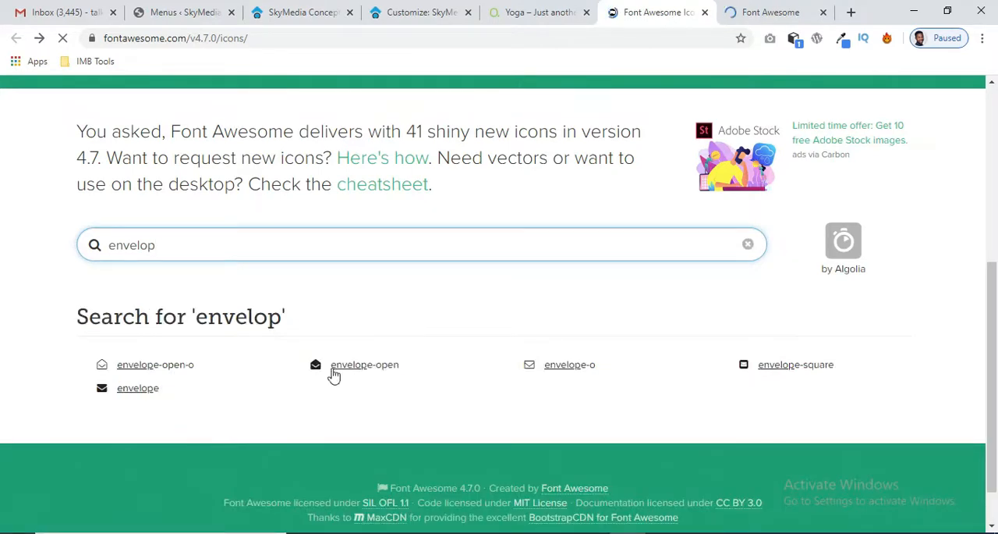
Open the envelope-open and envelope icon pages in separate new tabs and switch to the envelope-open page
{"action": "right_click", "coordinate": [350, 381]}
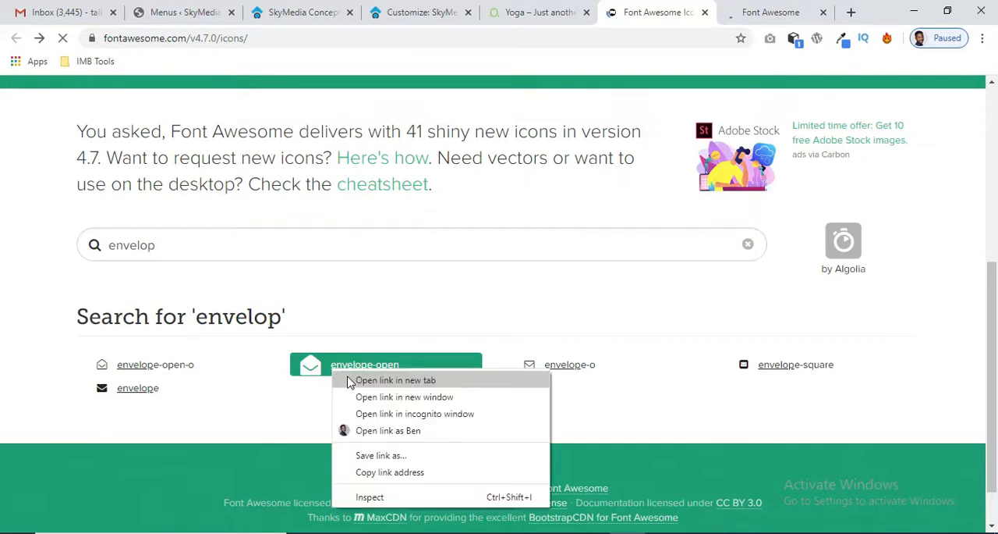
{"action": "left_click", "coordinate": [350, 381]}
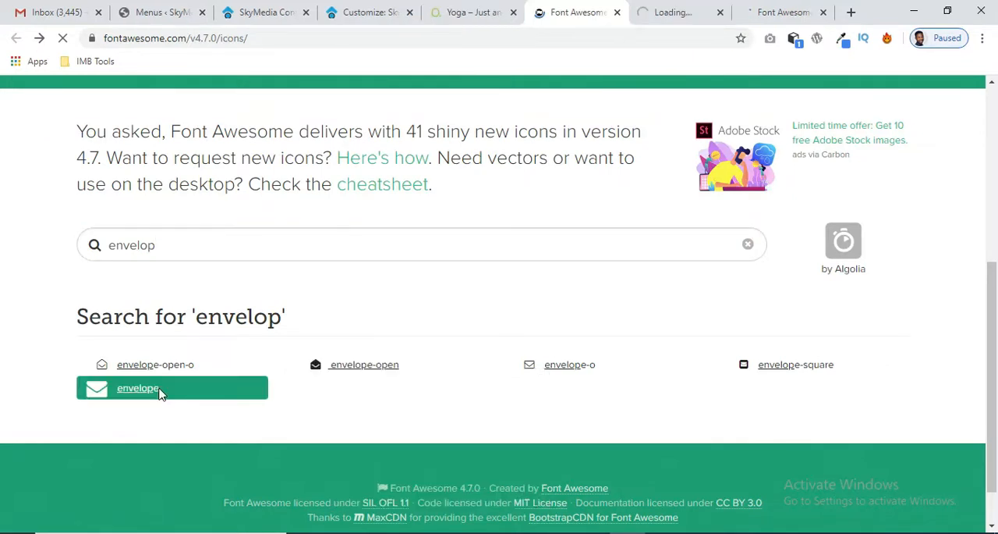
{"action": "right_click", "coordinate": [161, 393]}
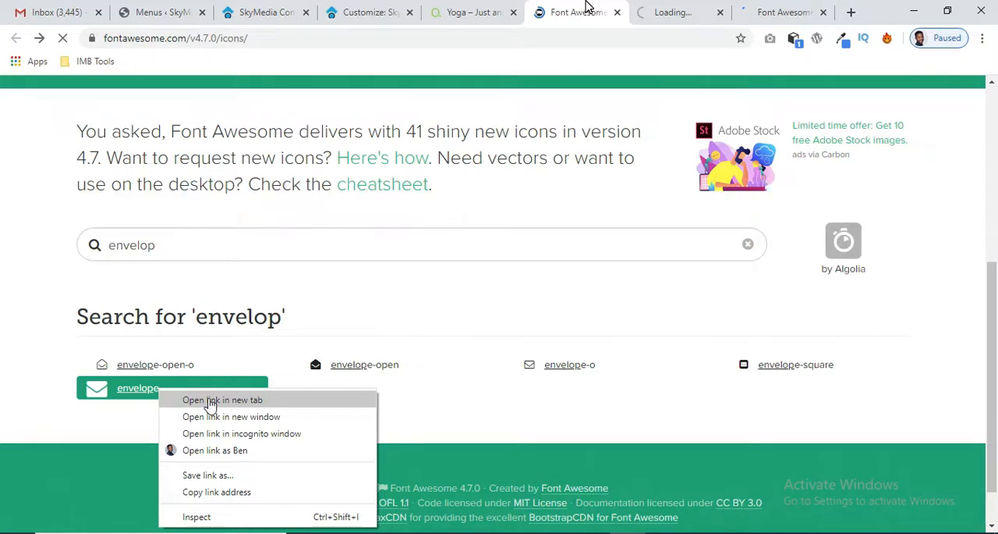
{"action": "left_click", "coordinate": [209, 402]}
{"action": "left_click", "coordinate": [587, 6]}
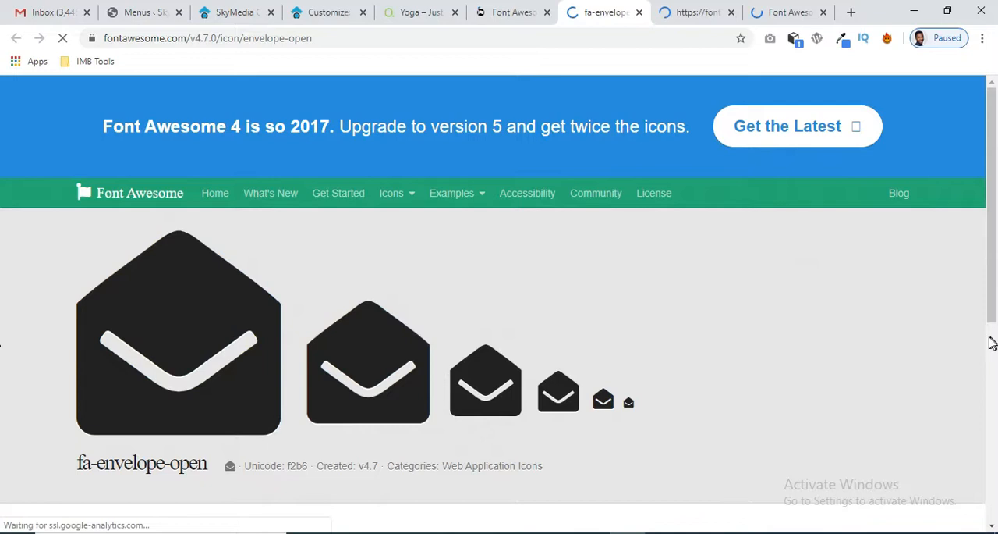
Copy the fa-envelope-open icon's HTML code and replace the fa-envelope-open-o code in the top bar content with it
{"action": "scroll", "coordinate": [378, 262], "scroll_direction": "down", "scroll_amount": 5}
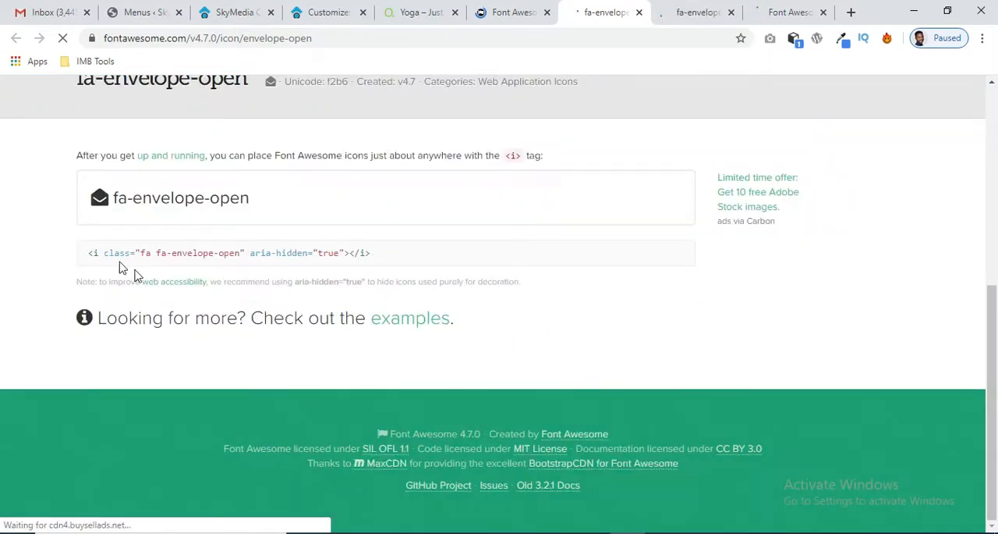
{"action": "left_click_drag", "start_coordinate": [373, 256], "coordinate": [108, 259]}
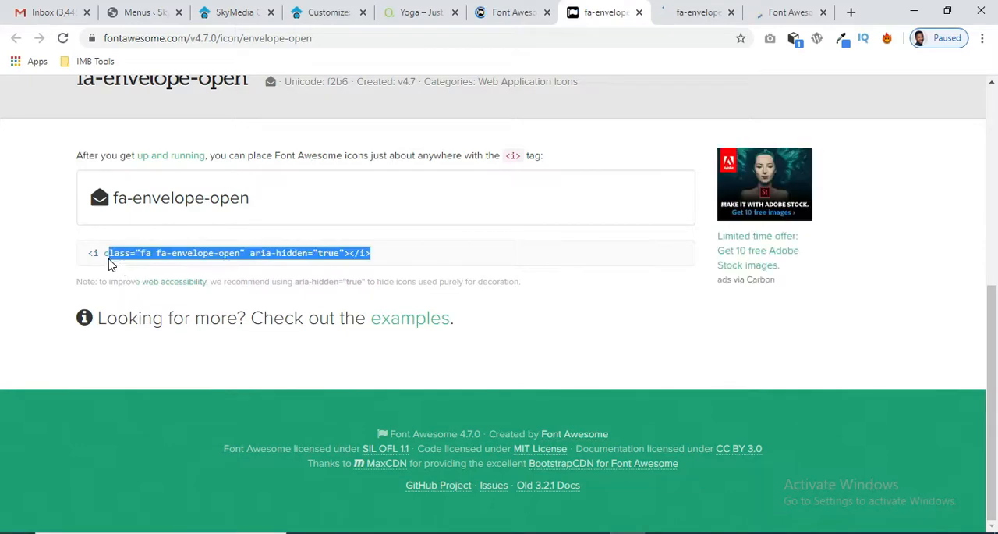
{"action": "triple_click", "coordinate": [109, 263]}
{"action": "key", "text": "ctrl+c"}
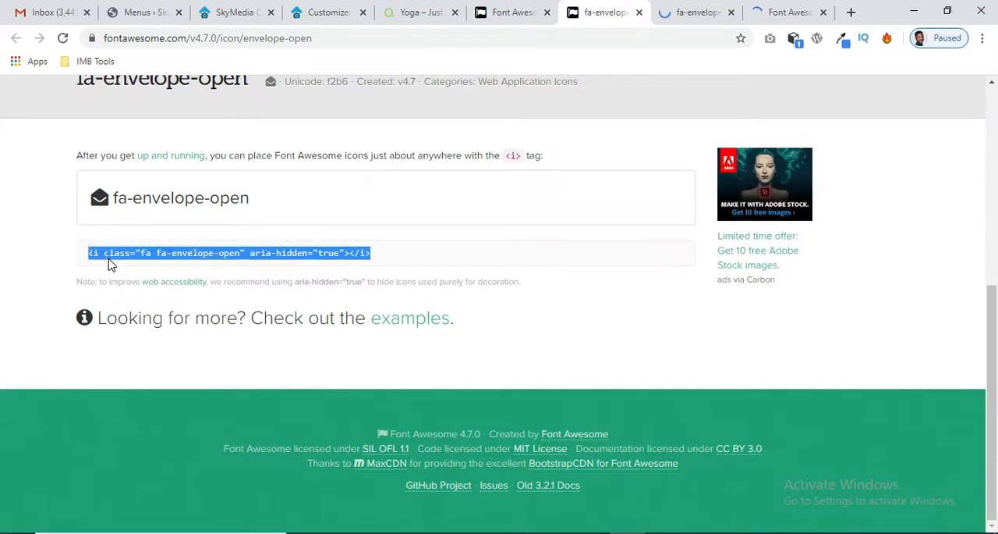
{"action": "left_click", "coordinate": [327, 12]}
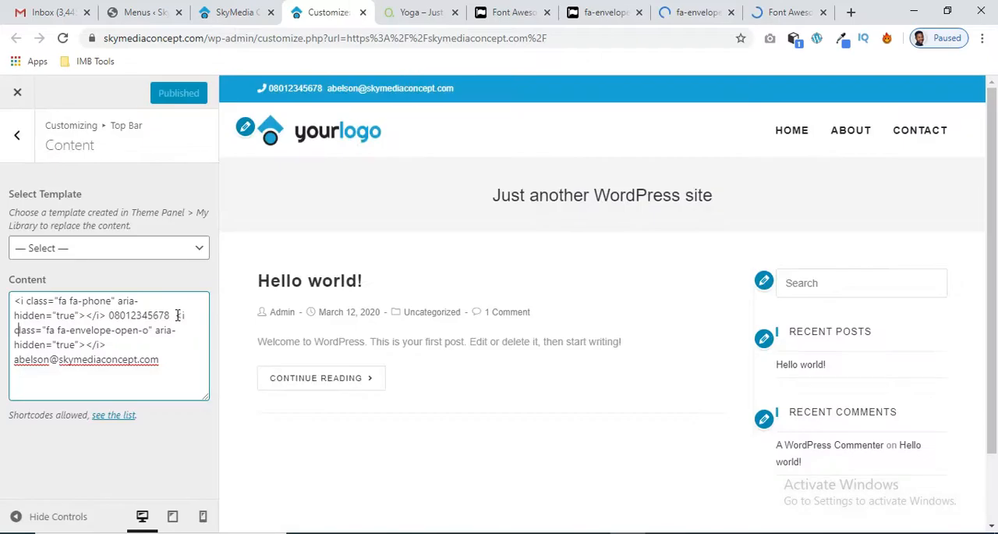
{"action": "key", "text": "shift+Down"}
{"action": "key", "text": "shift+Down"}
{"action": "key", "text": "shift+Down"}
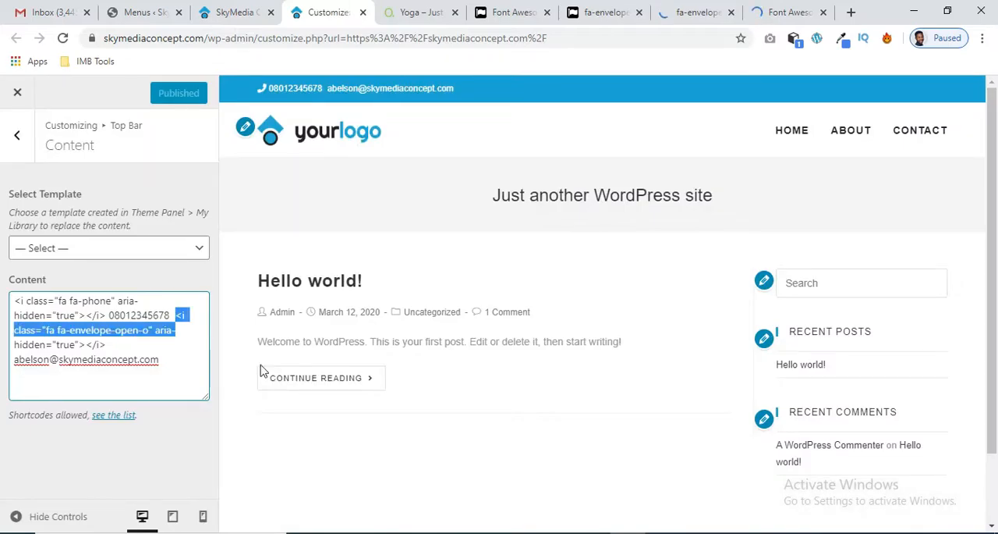
{"action": "key", "text": "shift+Up"}
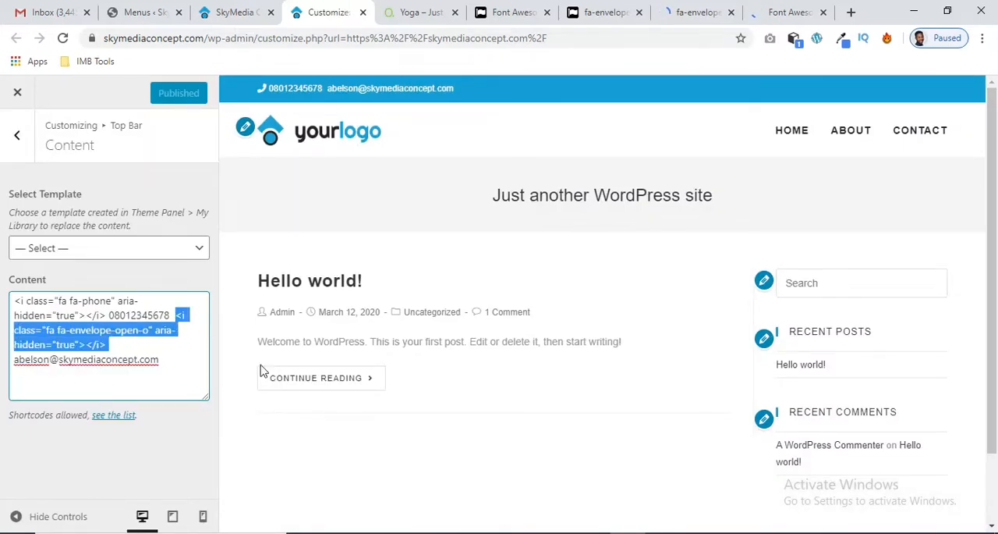
{"action": "key", "text": "ctrl+v"}
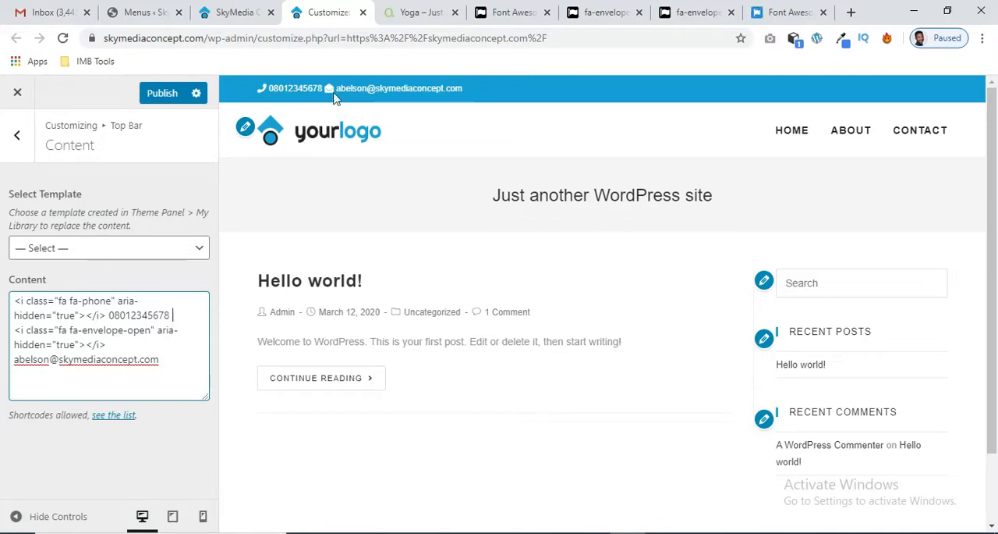
Publish the top bar changes and reload the live site to check the new envelope icon
{"action": "left_click", "coordinate": [178, 97]}
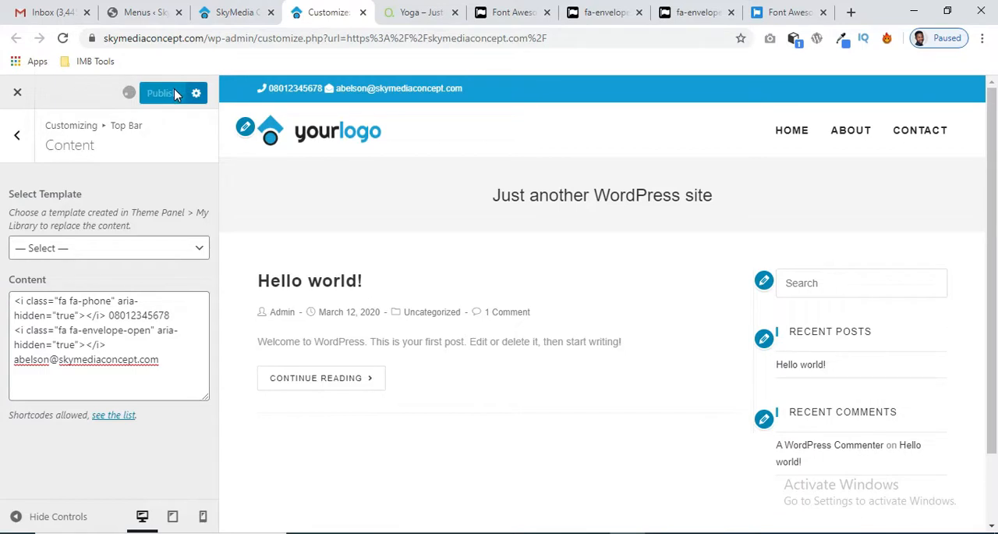
{"action": "left_click", "coordinate": [238, 17]}
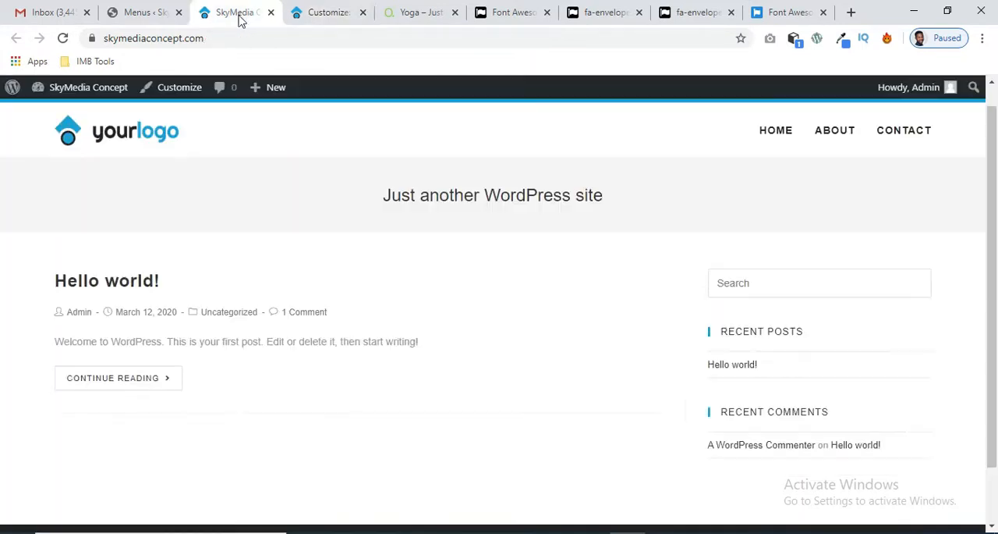
{"action": "left_click", "coordinate": [63, 37]}
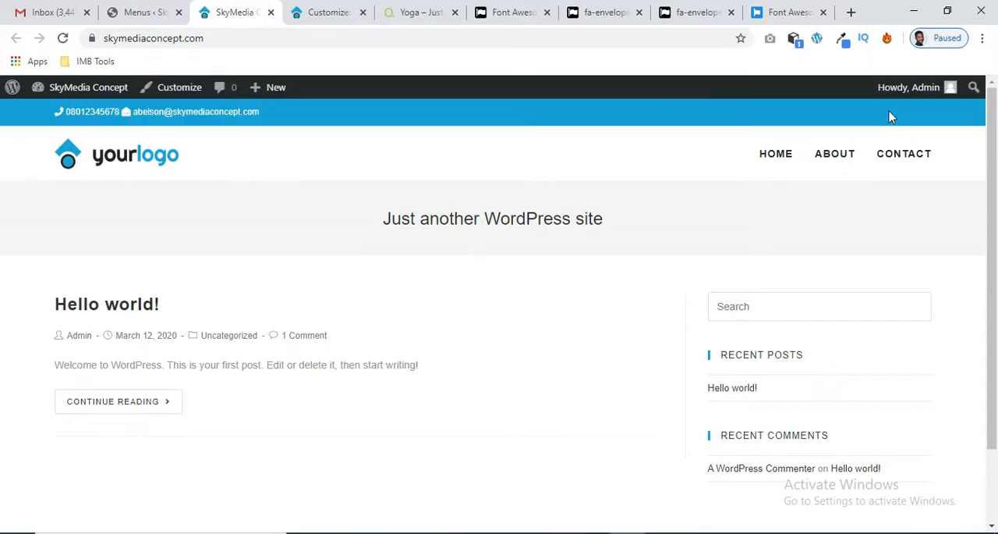
Compare with the Yoga demo's top bar and return to the Top Bar section list in the Customizer
{"action": "left_click", "coordinate": [413, 11]}
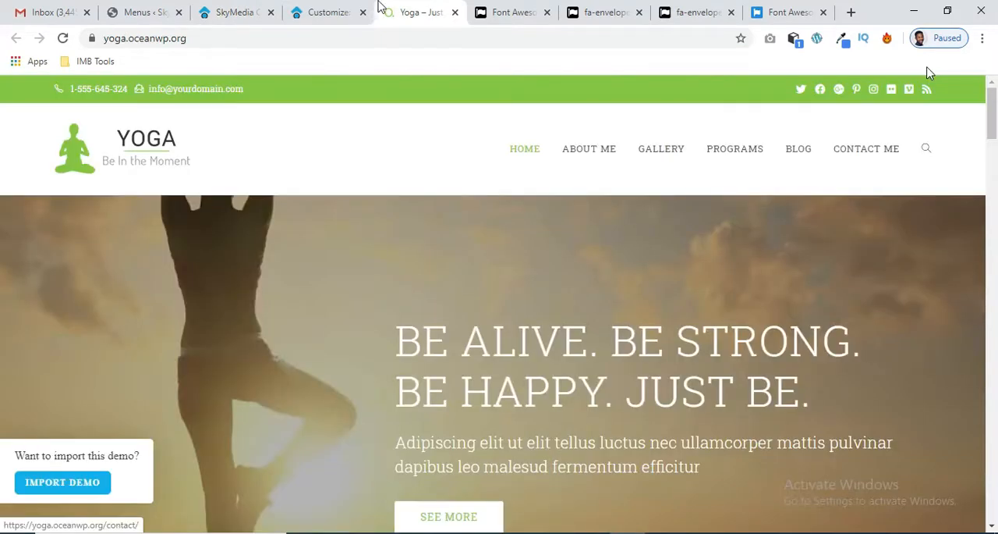
{"action": "left_click", "coordinate": [297, 9]}
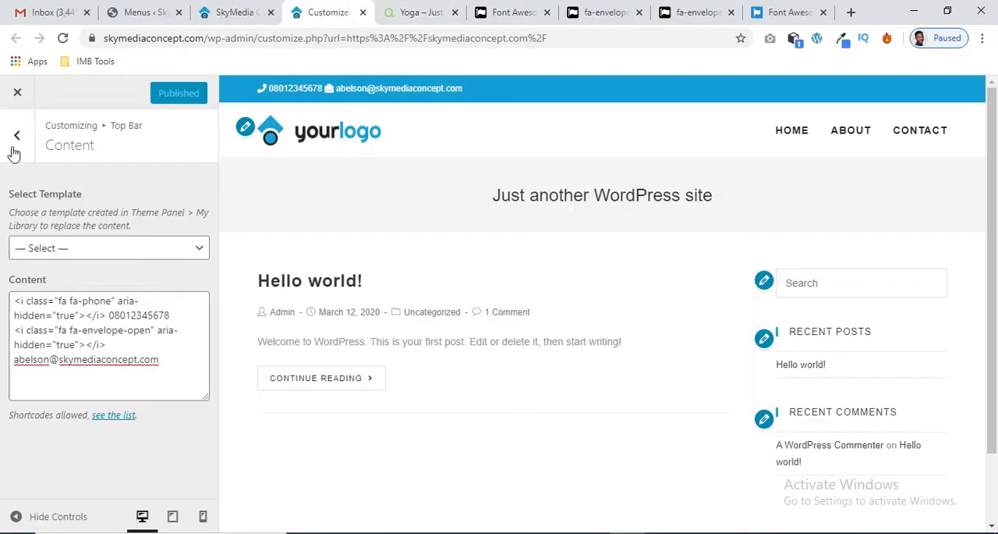
{"action": "left_click", "coordinate": [13, 138]}
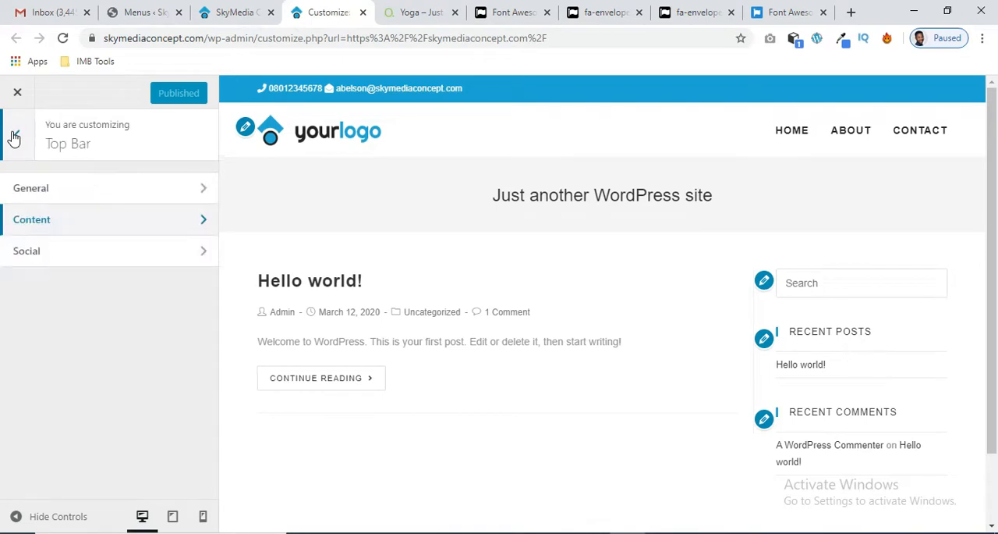
Open the Top Bar's Social settings and enter # as the link for both Twitter and Facebook
{"action": "left_click", "coordinate": [54, 252]}
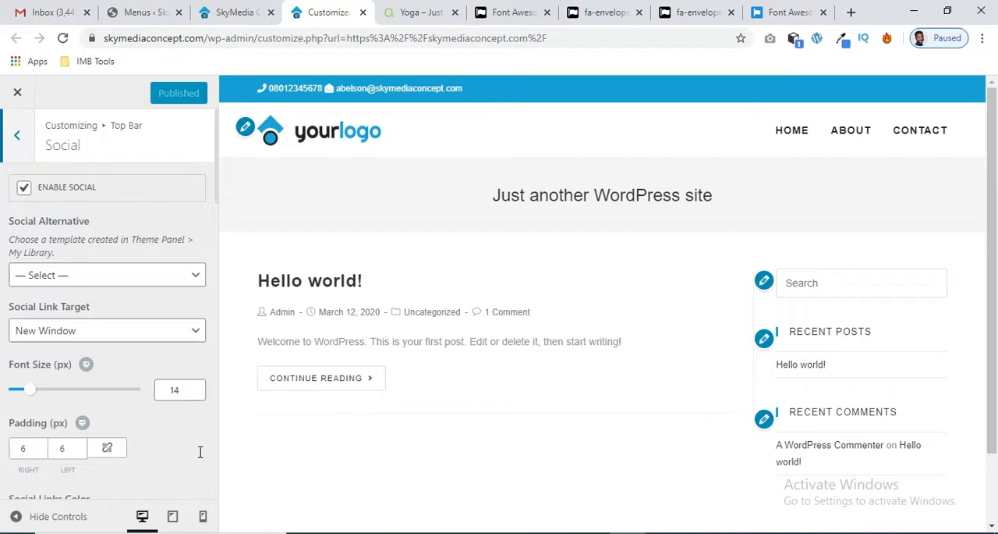
{"action": "scroll", "coordinate": [199, 458], "scroll_direction": "down", "scroll_amount": 4}
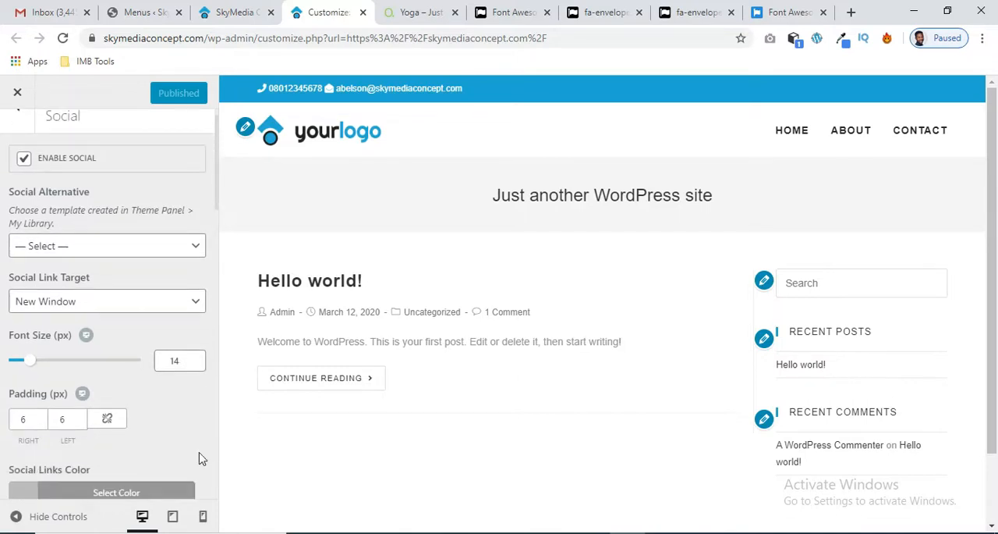
{"action": "scroll", "coordinate": [200, 459], "scroll_direction": "down", "scroll_amount": 1}
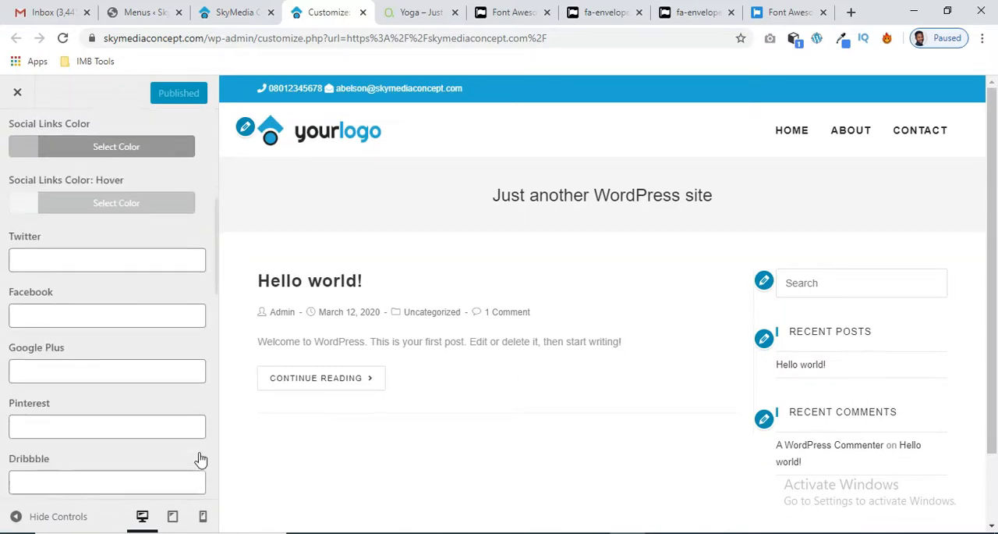
{"action": "left_click", "coordinate": [90, 224]}
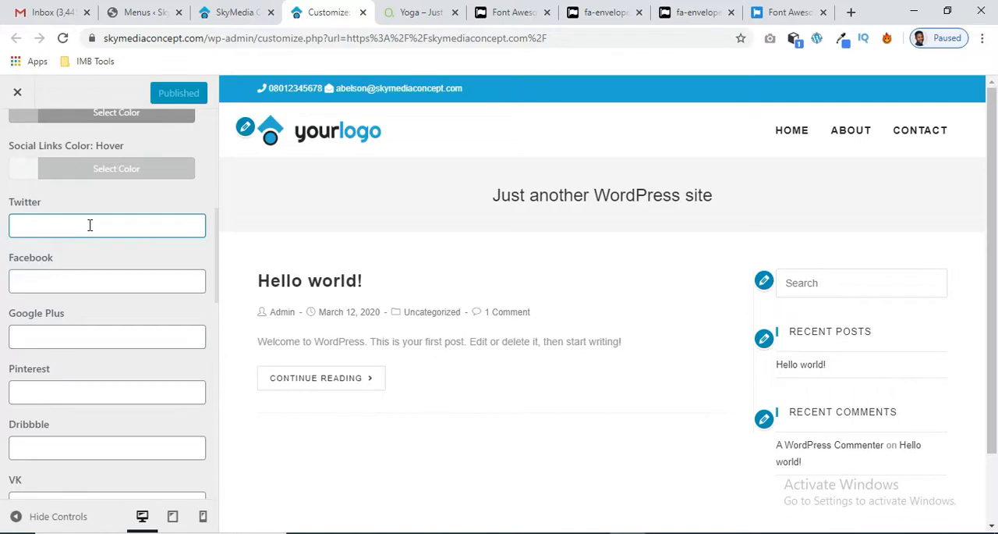
{"action": "left_click", "coordinate": [82, 285]}
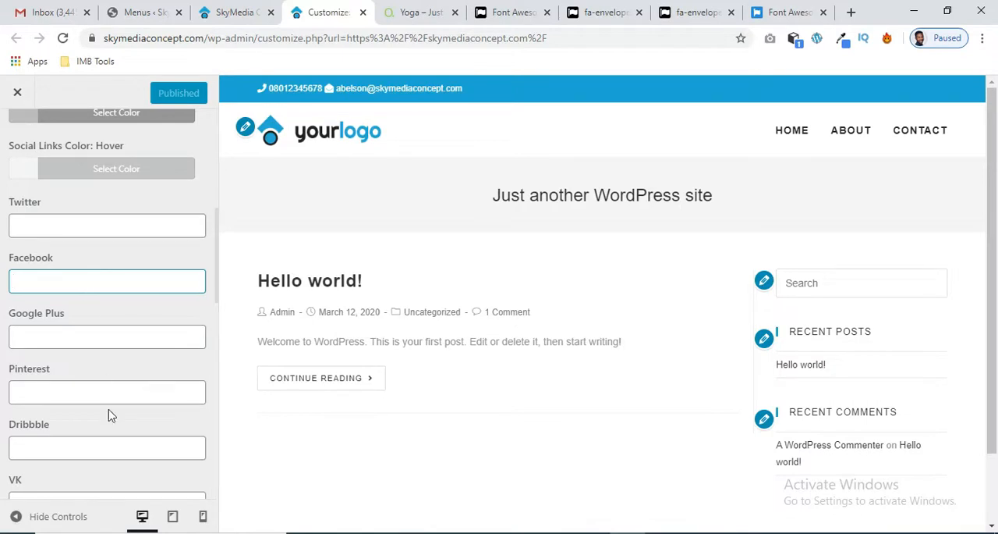
{"action": "left_click", "coordinate": [88, 225]}
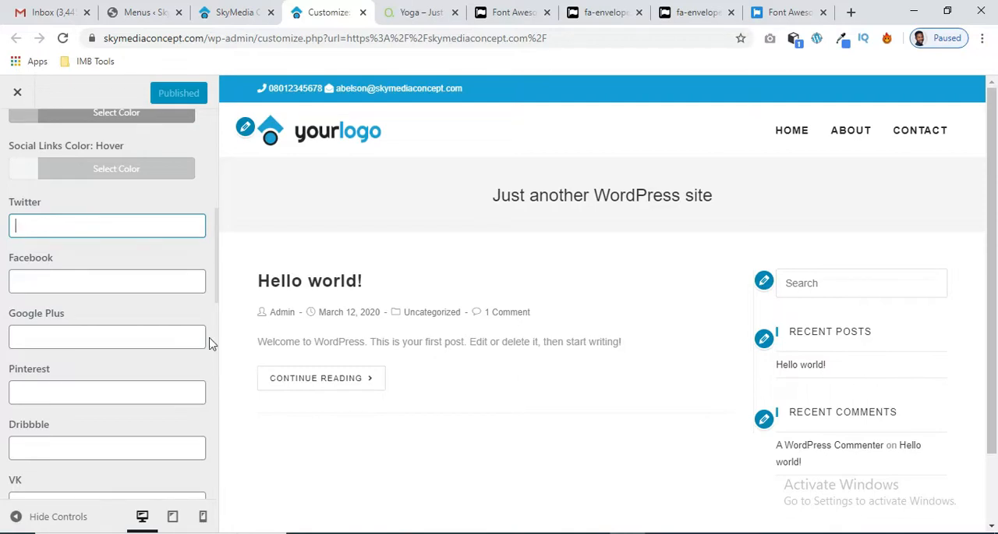
{"action": "type", "text": "#"}
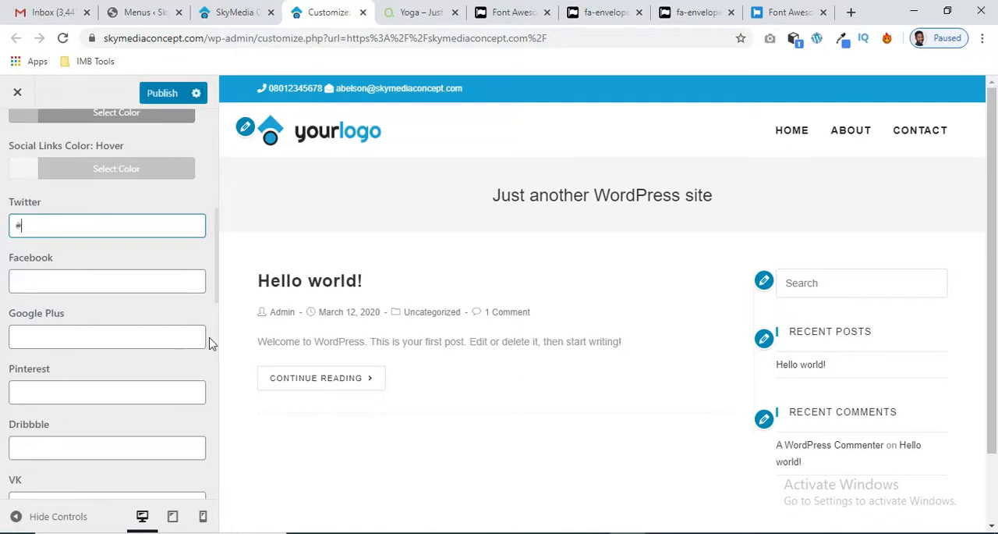
{"action": "left_click", "coordinate": [107, 276]}
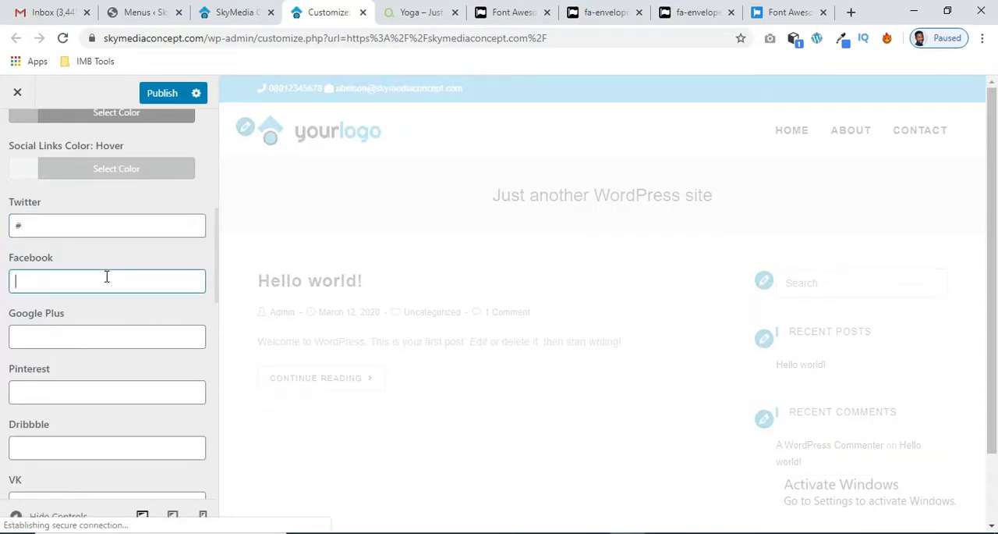
{"action": "type", "text": "#"}
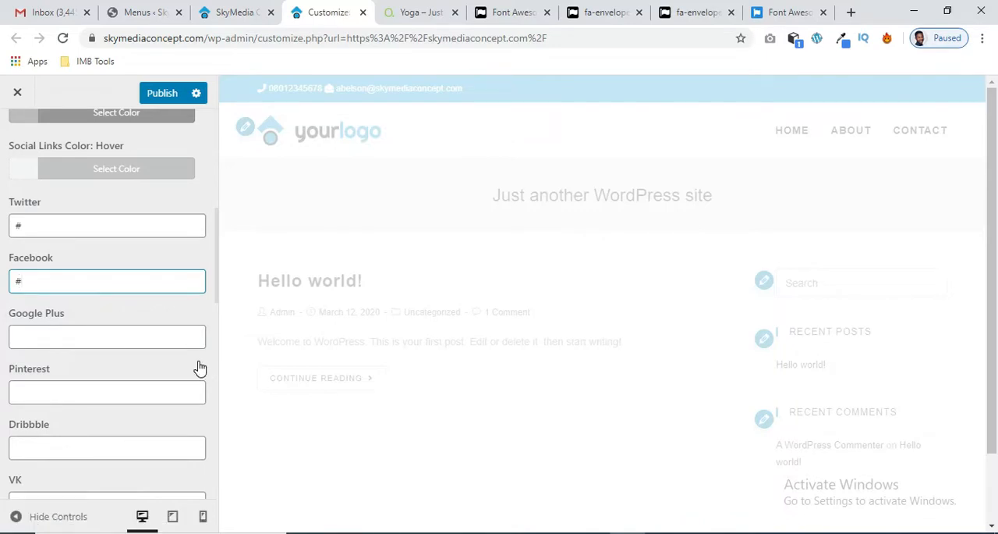
Enter # as the link for both Instagram and Youtube in the top bar's social settings
{"action": "left_click", "coordinate": [201, 388]}
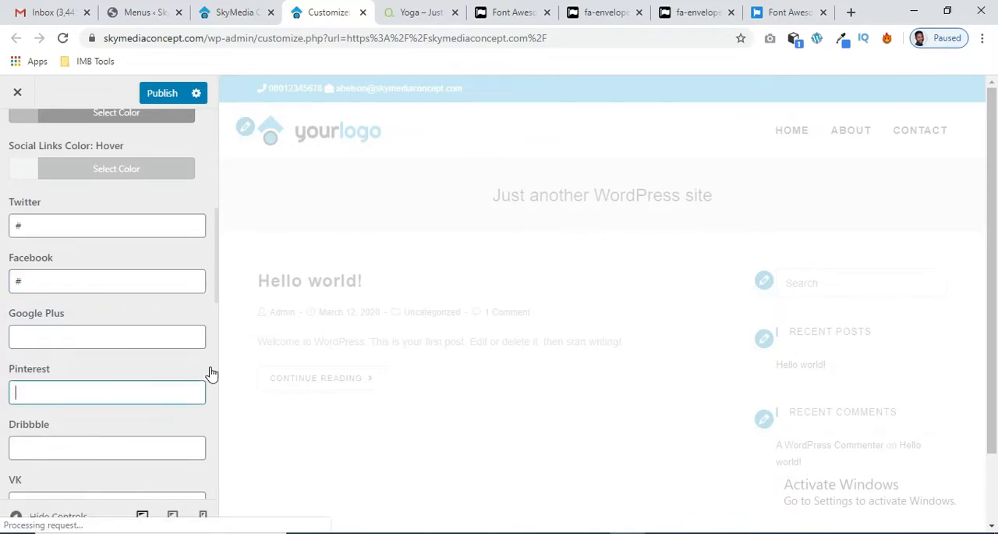
{"action": "left_click", "coordinate": [209, 427]}
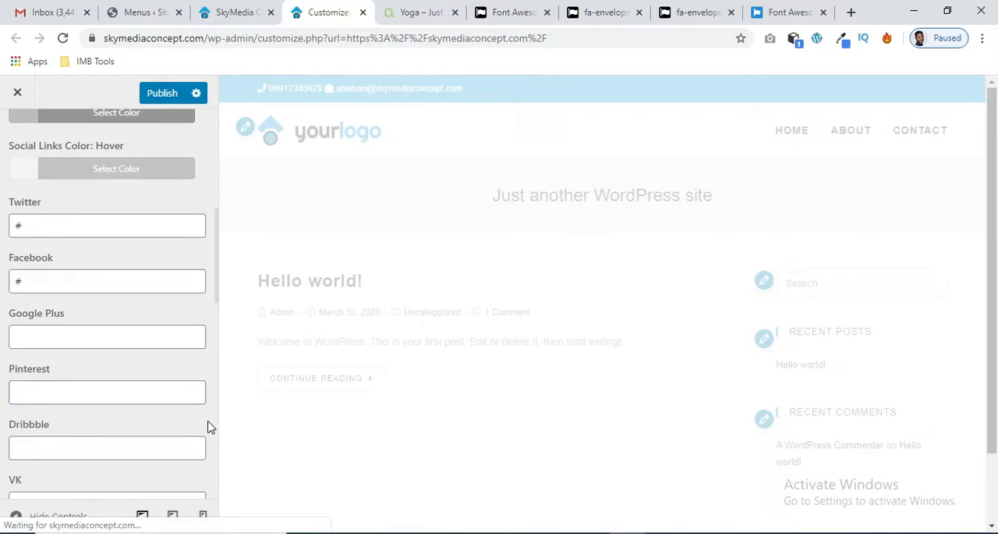
{"action": "scroll", "coordinate": [208, 427], "scroll_direction": "down", "scroll_amount": 1}
{"action": "scroll", "coordinate": [208, 426], "scroll_direction": "down", "scroll_amount": 1}
{"action": "scroll", "coordinate": [208, 427], "scroll_direction": "down", "scroll_amount": 2}
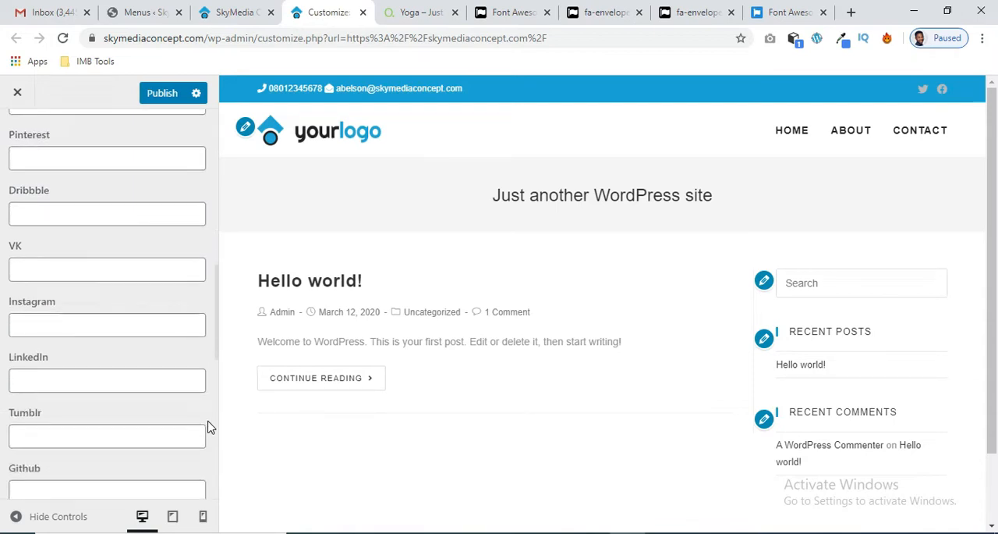
{"action": "left_click", "coordinate": [122, 326]}
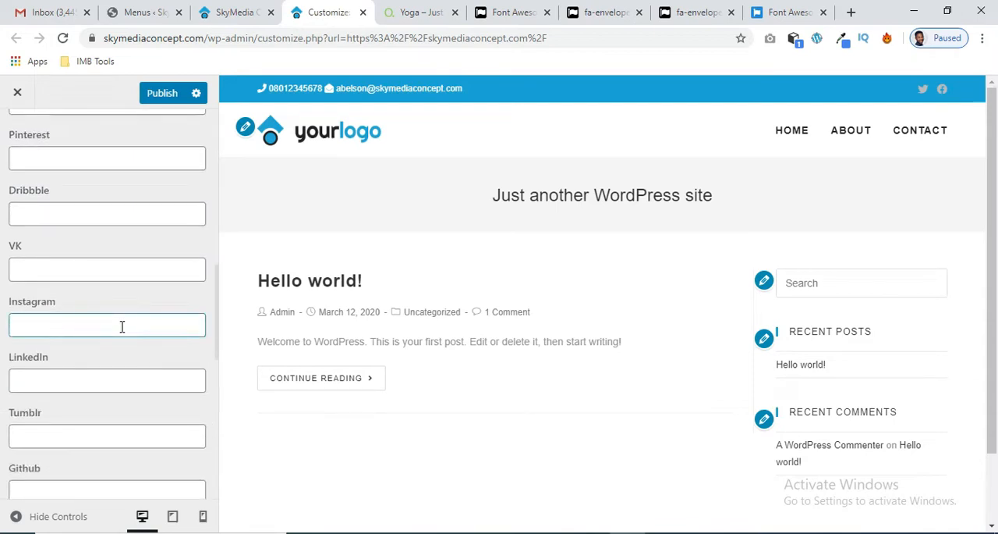
{"action": "type", "text": "#"}
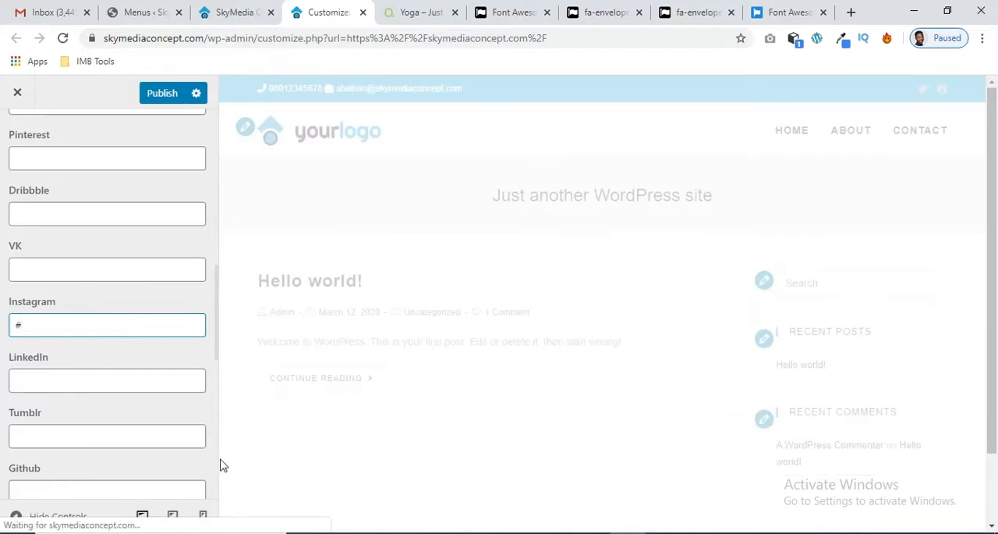
{"action": "left_click", "coordinate": [213, 460]}
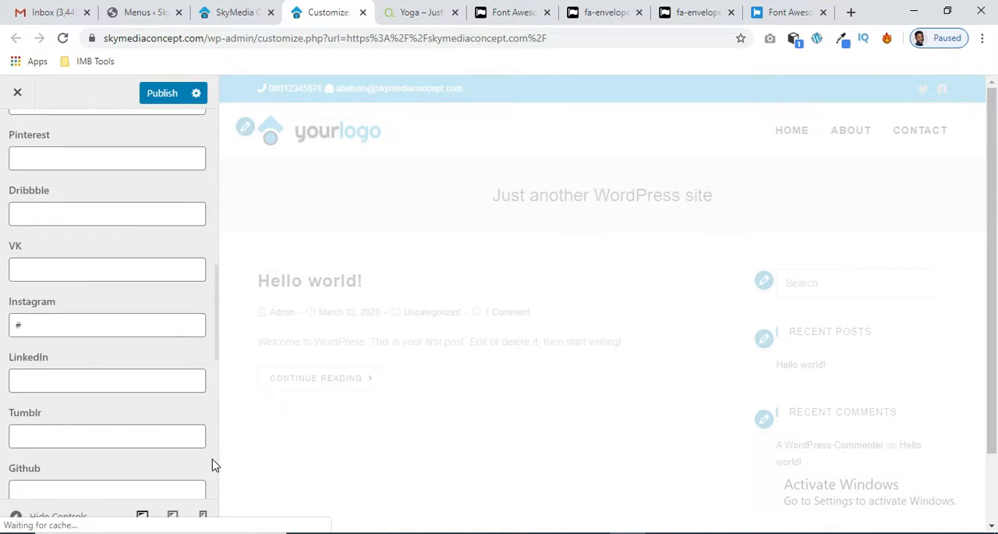
{"action": "scroll", "coordinate": [215, 465], "scroll_direction": "down", "scroll_amount": 3}
{"action": "scroll", "coordinate": [213, 463], "scroll_direction": "down", "scroll_amount": 4}
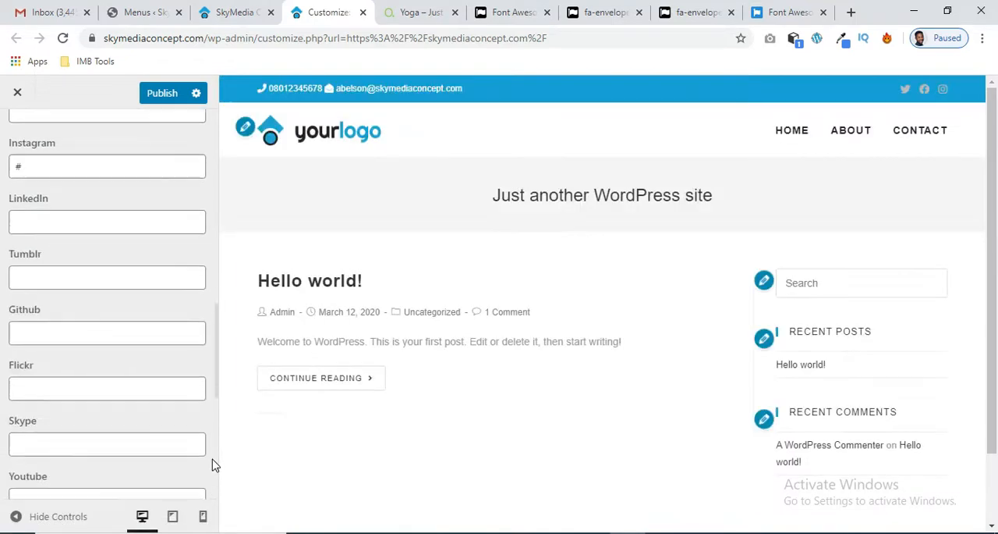
{"action": "left_click", "coordinate": [99, 456]}
{"action": "type", "text": "#"}
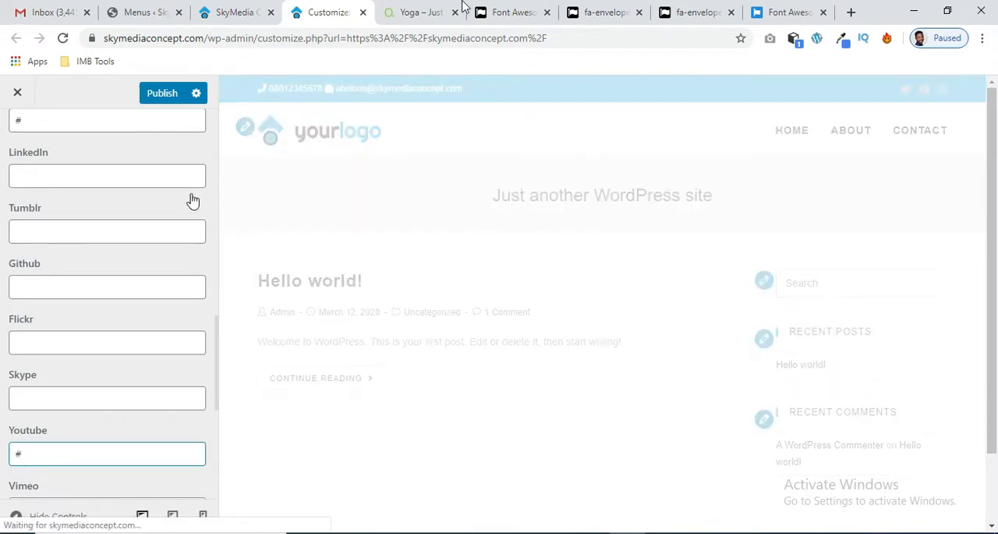
Close the four Font Awesome browser tabs, including the two envelope icon pages
{"action": "left_click", "coordinate": [548, 13]}
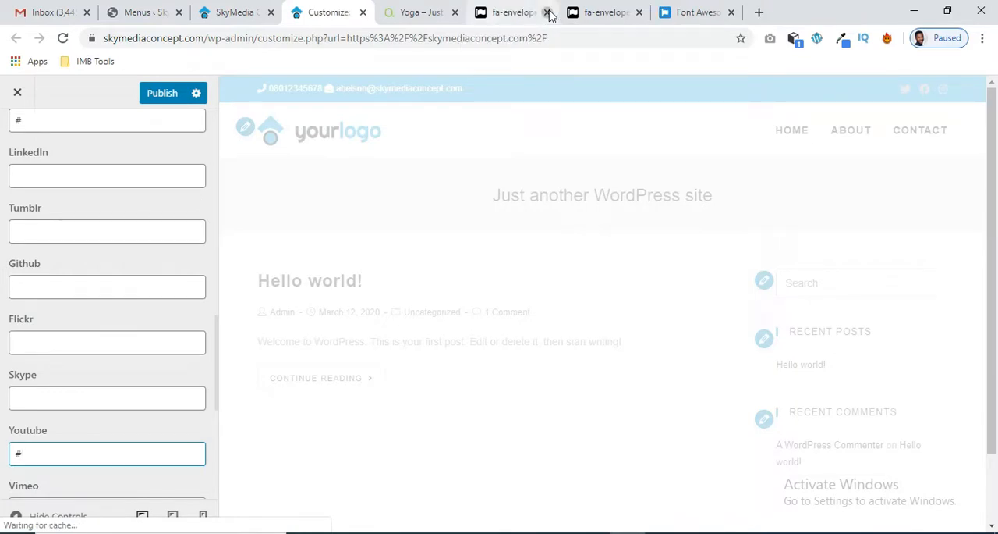
{"action": "left_click", "coordinate": [548, 12]}
{"action": "left_click", "coordinate": [549, 12]}
{"action": "left_click", "coordinate": [549, 12]}
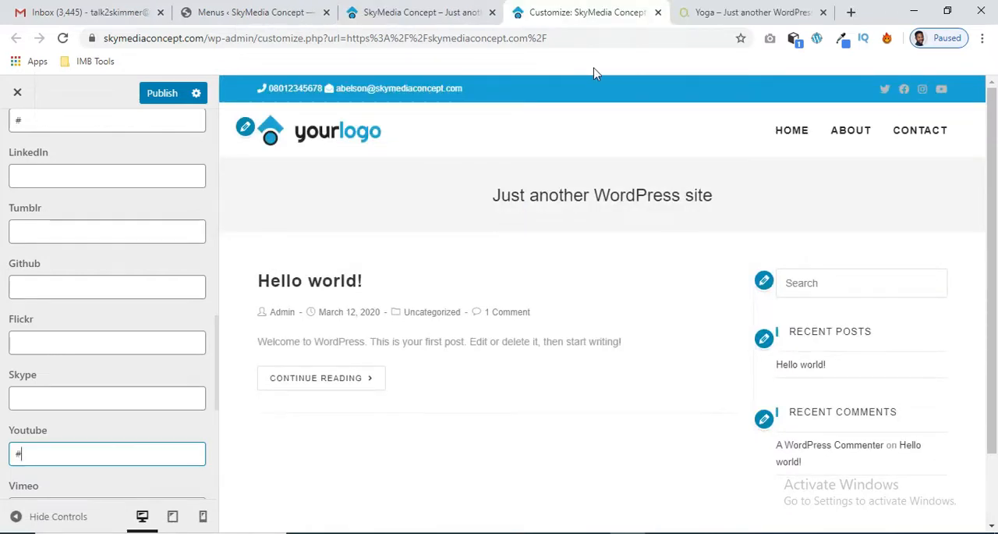
Look over the remaining social network fields and set the Social Links Color to white, #ffffff
{"action": "left_click", "coordinate": [208, 320]}
{"action": "scroll", "coordinate": [207, 320], "scroll_direction": "down", "scroll_amount": 2}
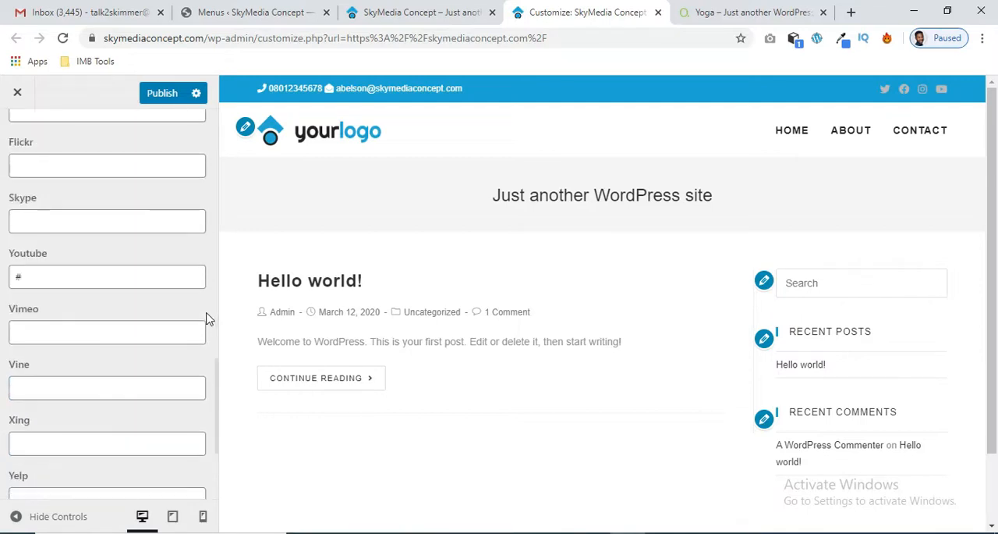
{"action": "scroll", "coordinate": [208, 318], "scroll_direction": "down", "scroll_amount": 2}
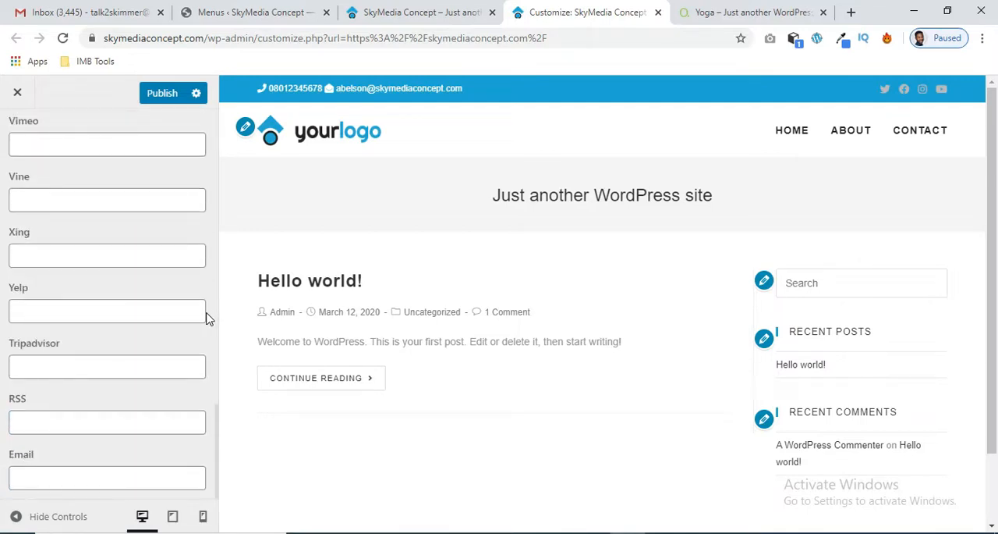
{"action": "scroll", "coordinate": [208, 318], "scroll_direction": "up", "scroll_amount": 1}
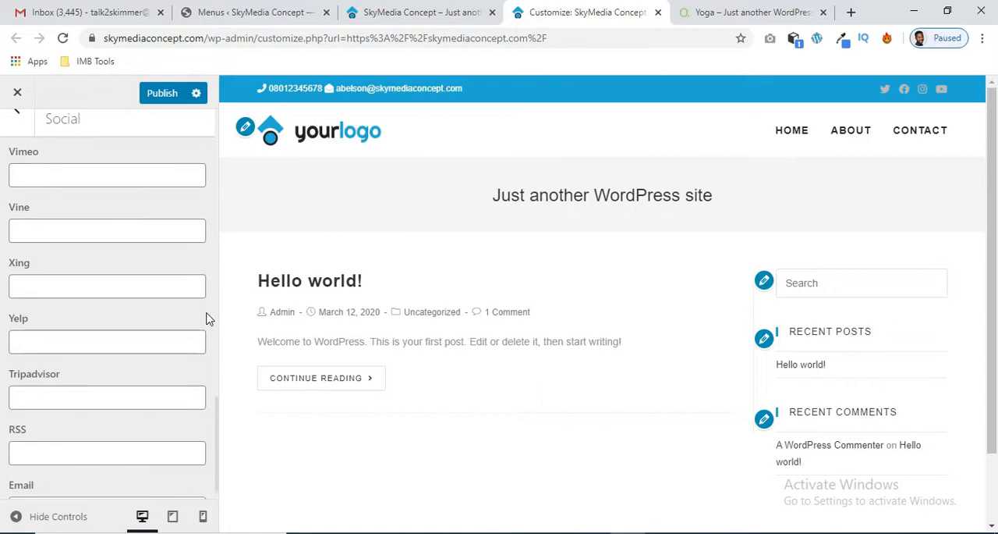
{"action": "scroll", "coordinate": [207, 319], "scroll_direction": "up", "scroll_amount": 2}
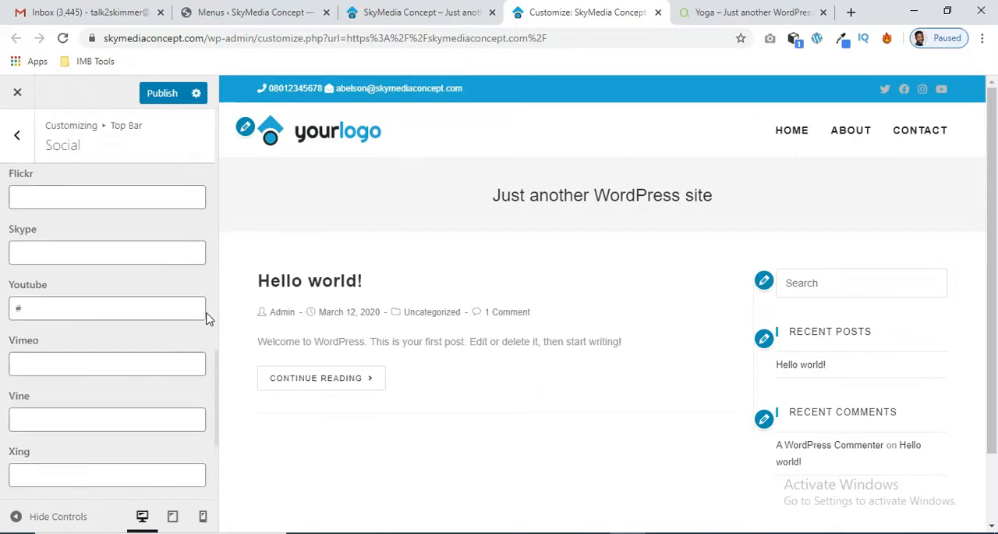
{"action": "scroll", "coordinate": [207, 319], "scroll_direction": "up", "scroll_amount": 4}
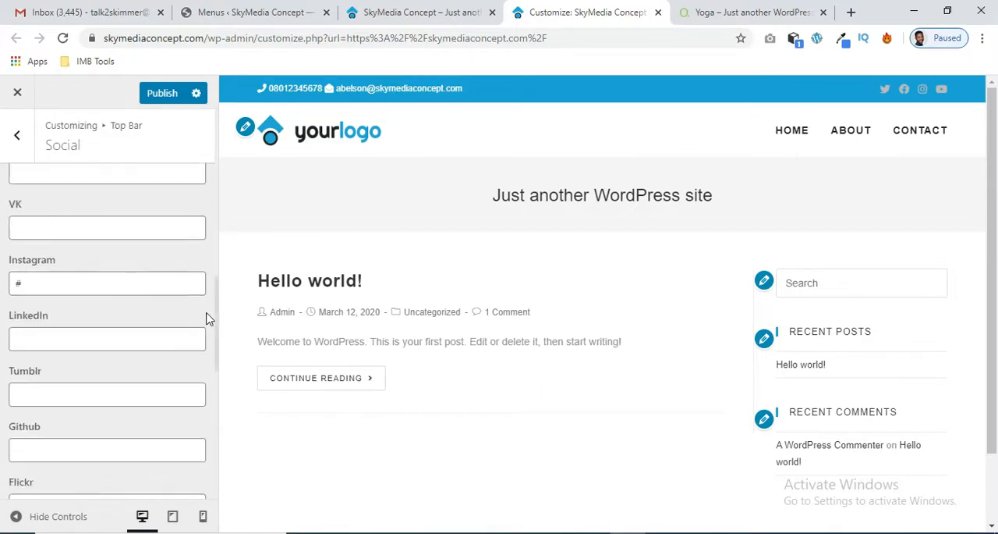
{"action": "scroll", "coordinate": [208, 318], "scroll_direction": "up", "scroll_amount": 3}
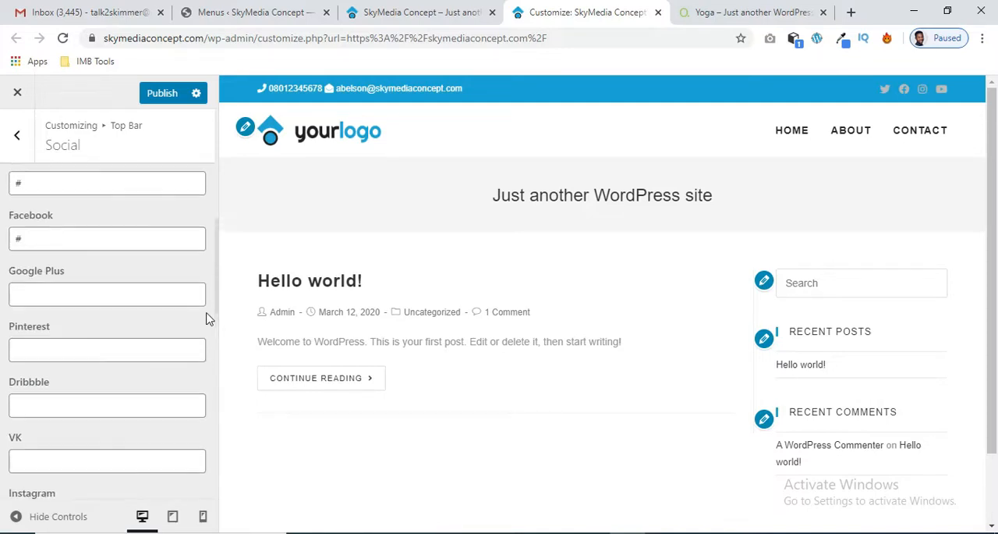
{"action": "scroll", "coordinate": [208, 318], "scroll_direction": "up", "scroll_amount": 2}
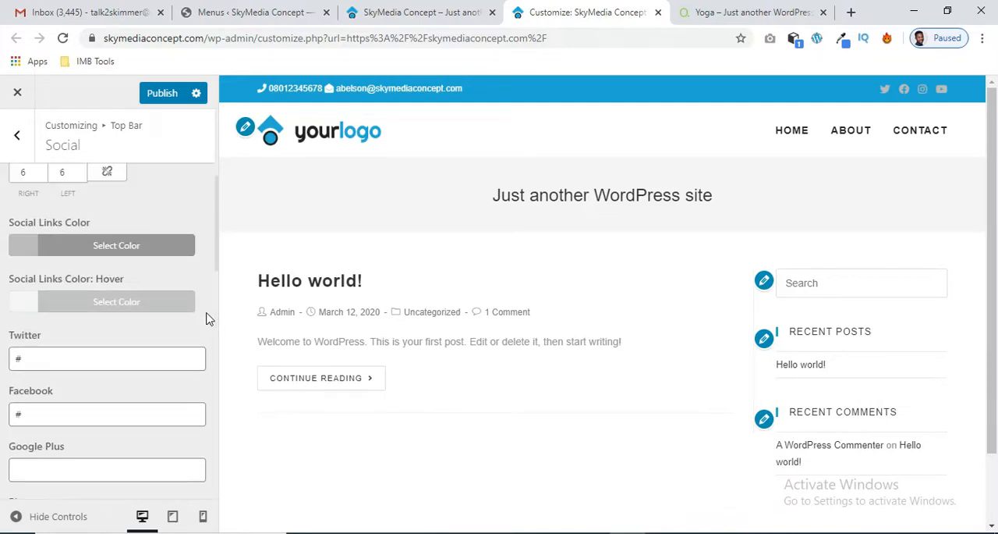
{"action": "left_click", "coordinate": [27, 245]}
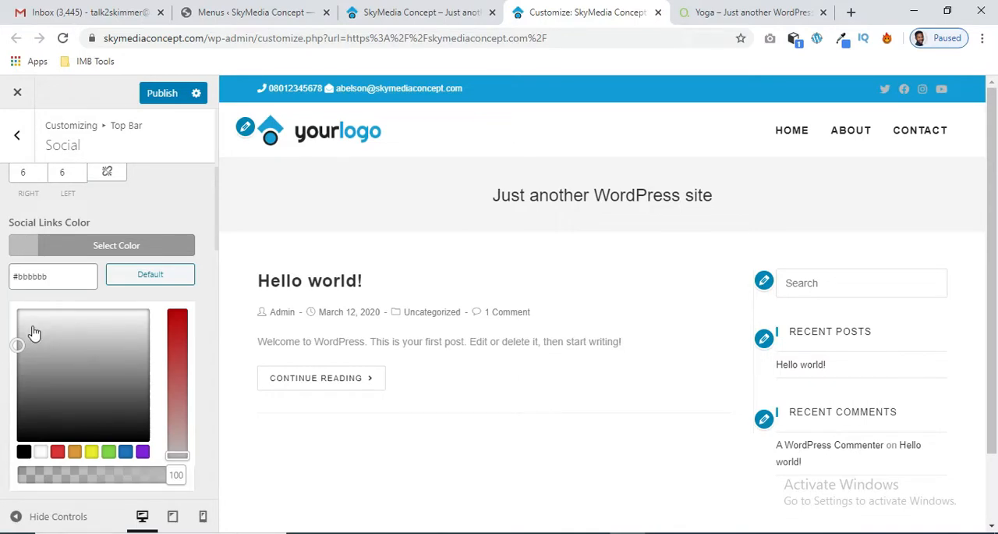
{"action": "left_click_drag", "start_coordinate": [1, 283], "coordinate": [8, 282]}
{"action": "left_click", "coordinate": [6, 282]}
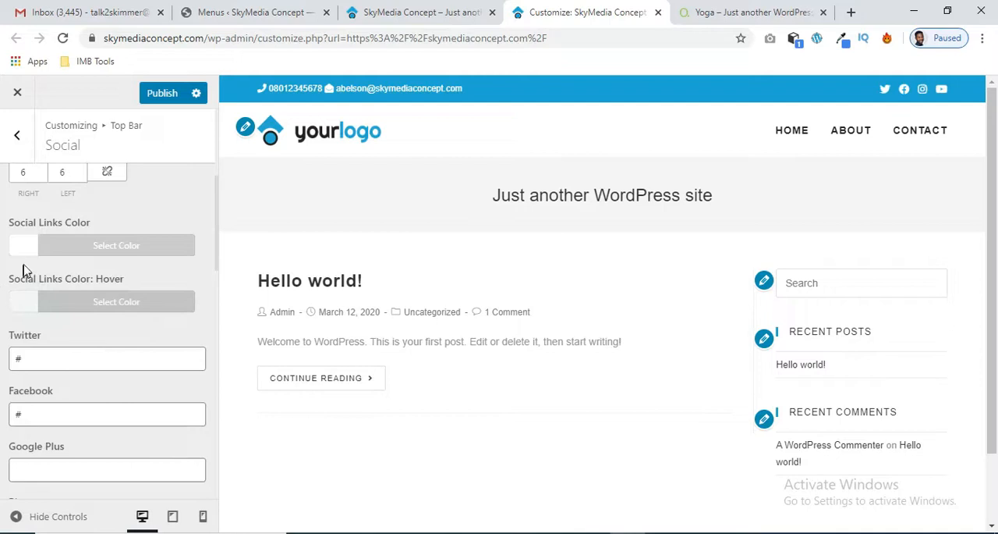
{"action": "left_click", "coordinate": [25, 260]}
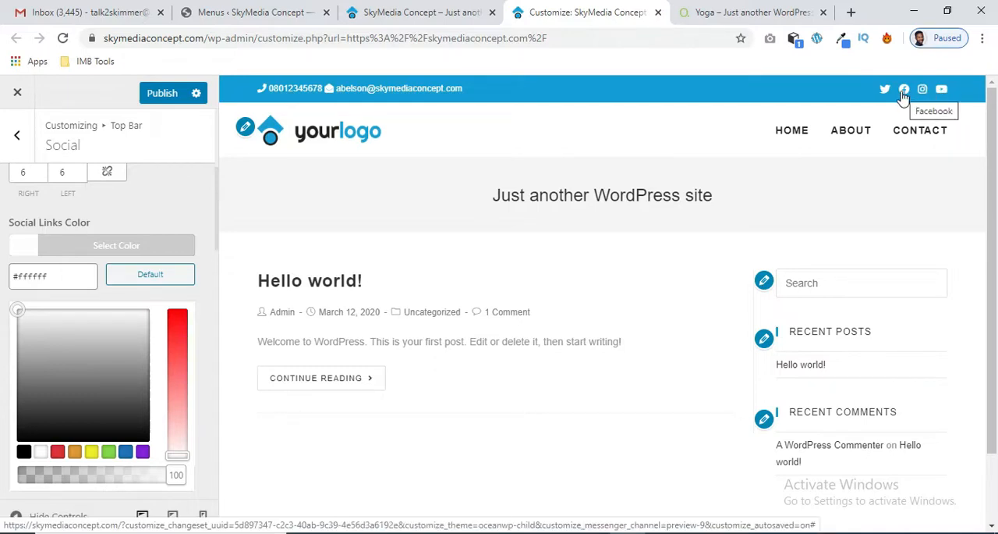
{"action": "left_click", "coordinate": [20, 252]}
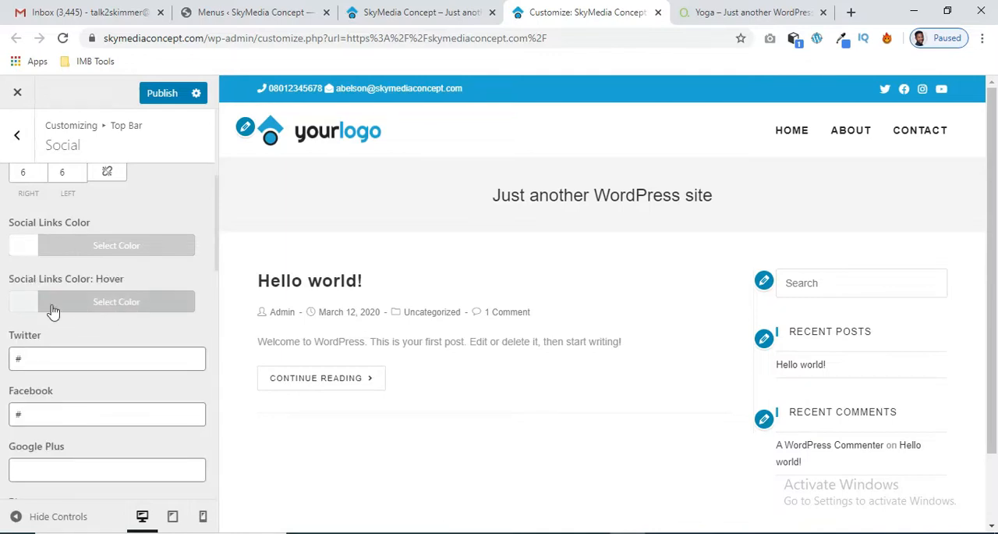
Set the hover color of the top bar's social links to #f5f5f5 and close its color picker
{"action": "left_click", "coordinate": [21, 305]}
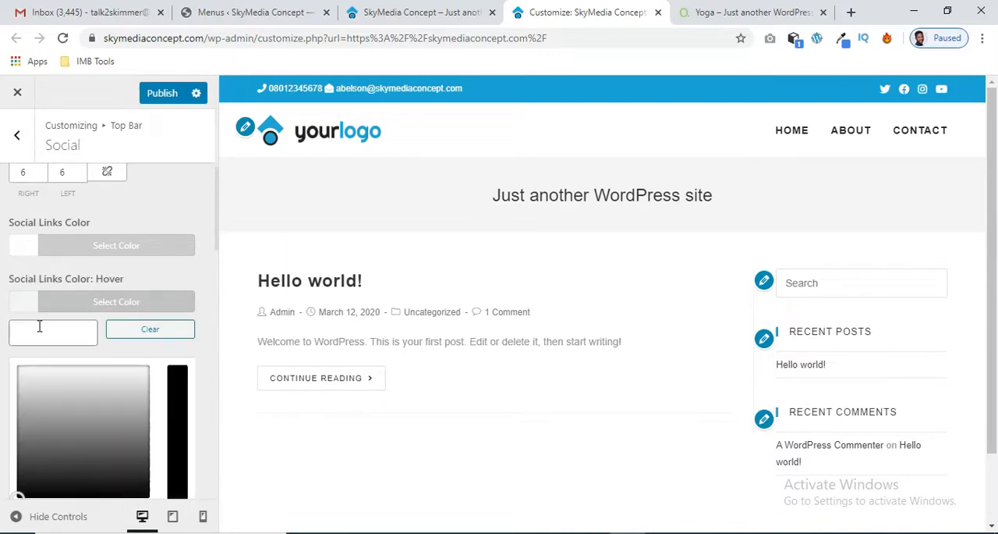
{"action": "left_click", "coordinate": [27, 378]}
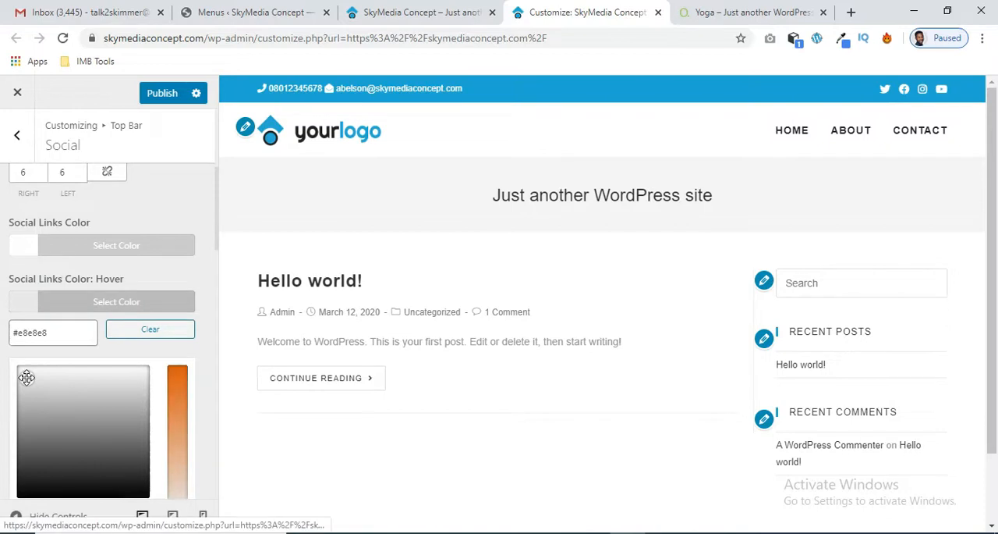
{"action": "double_click", "coordinate": [30, 334]}
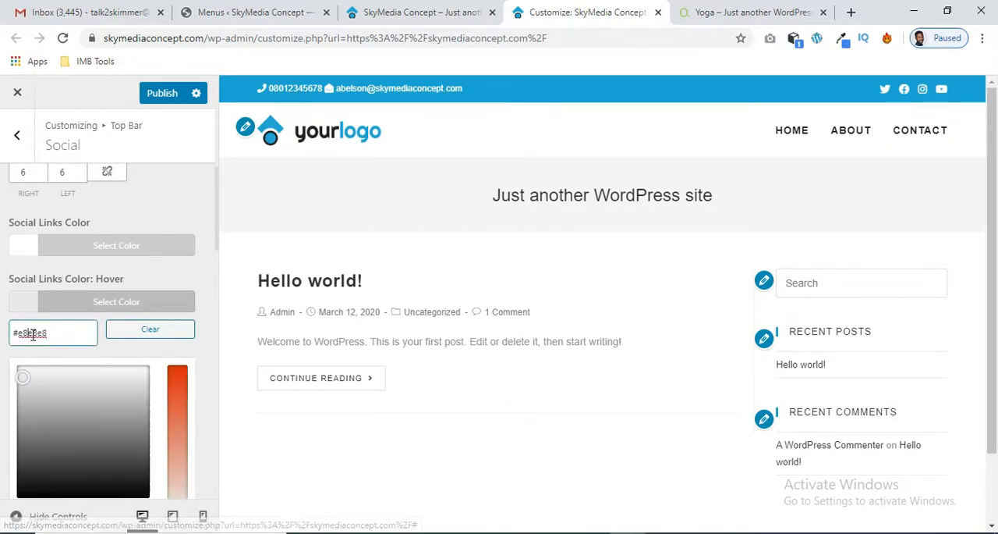
{"action": "type", "text": "f5f5"}
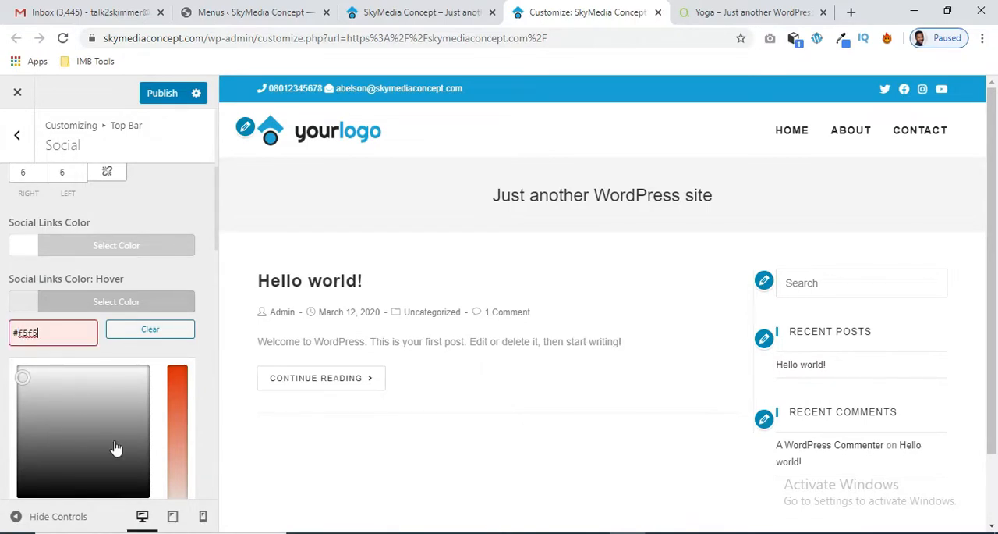
{"action": "type", "text": "f5"}
{"action": "left_click", "coordinate": [24, 311]}
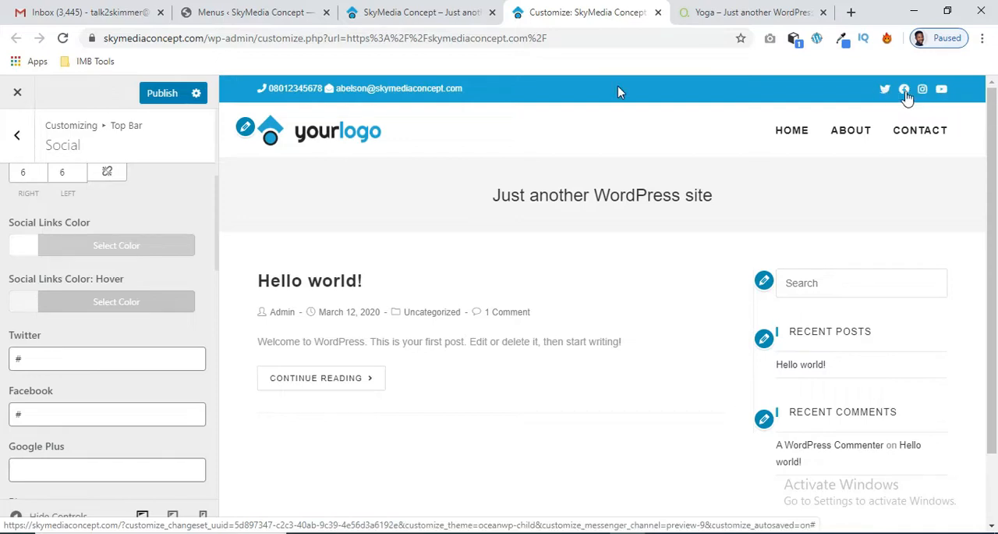
Publish the top bar changes and check the social links on the live site
{"action": "left_click", "coordinate": [167, 95]}
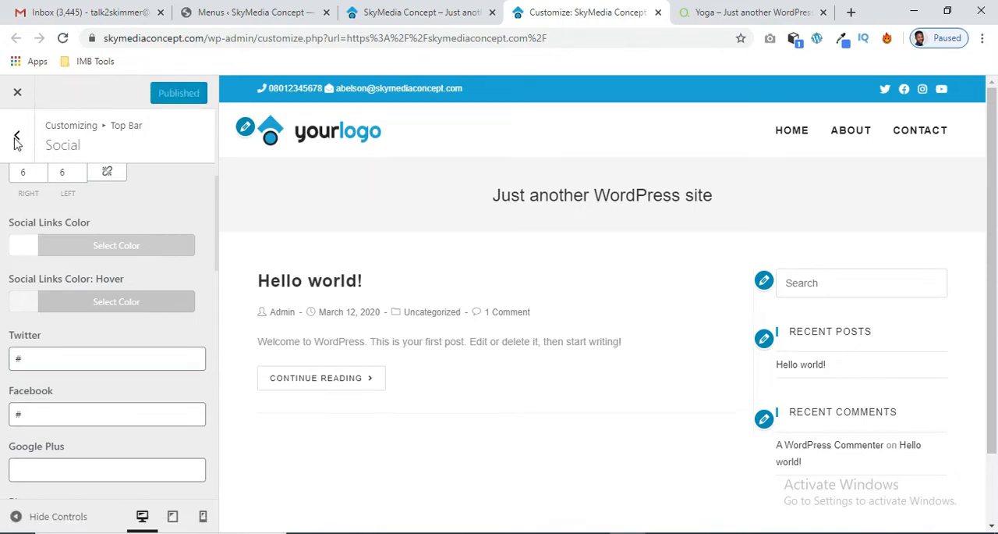
{"action": "left_click", "coordinate": [421, 13]}
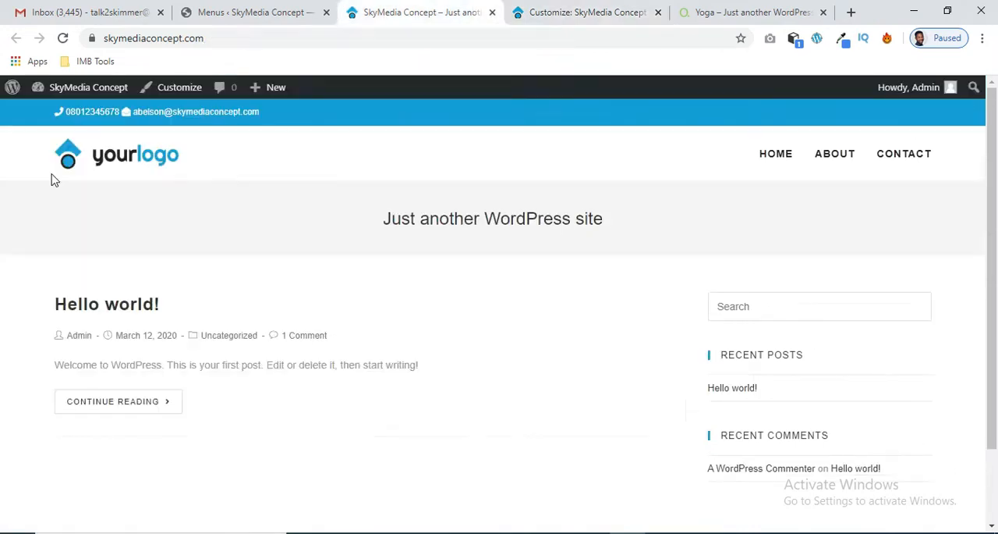
{"action": "left_click", "coordinate": [141, 170]}
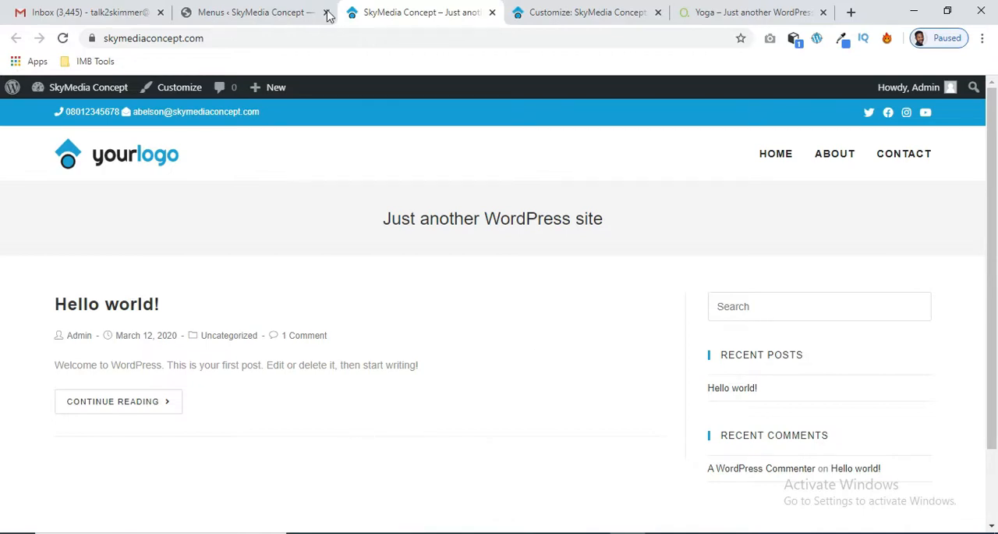
Open the Home page from the site's page list in a new browser tab and edit it with Elementor
{"action": "left_click", "coordinate": [262, 6]}
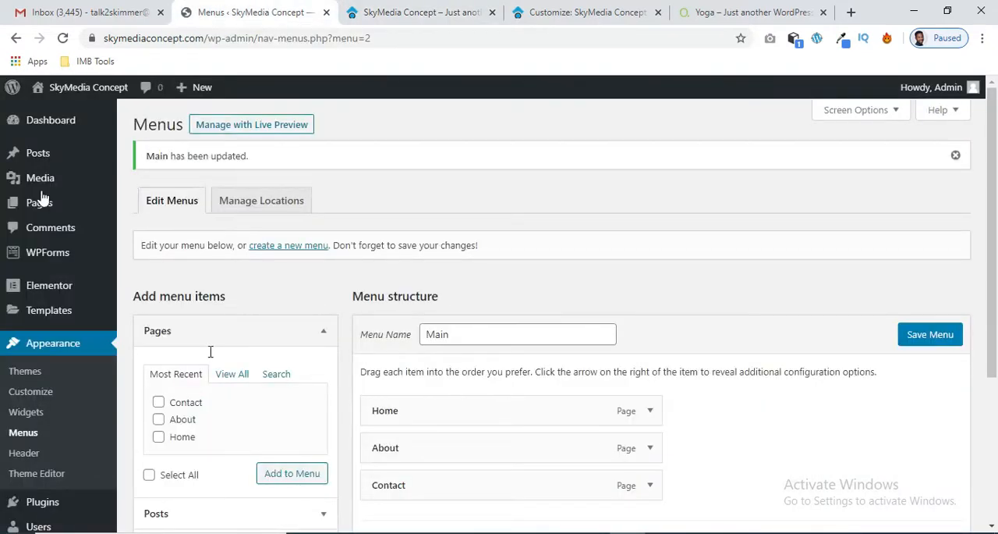
{"action": "left_click", "coordinate": [35, 206]}
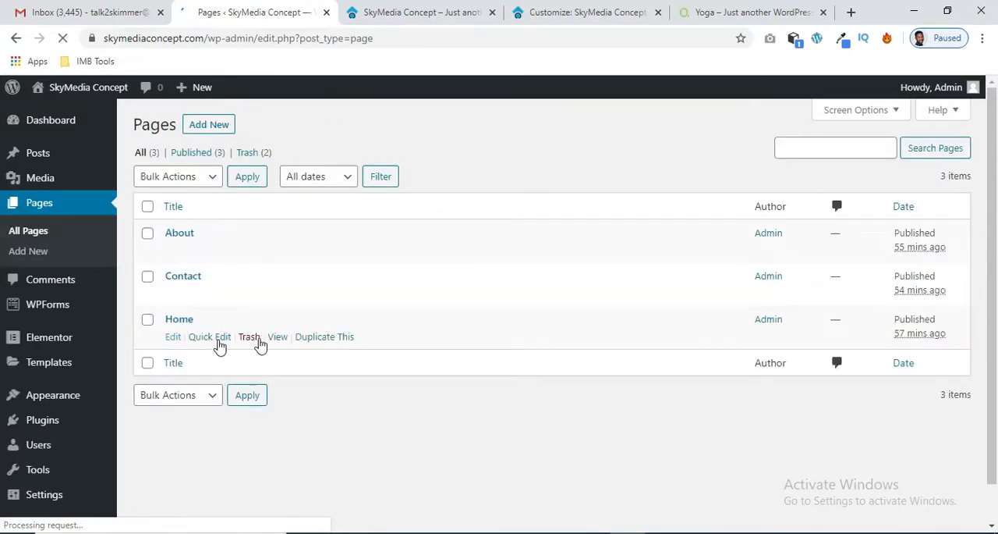
{"action": "left_click", "coordinate": [176, 321]}
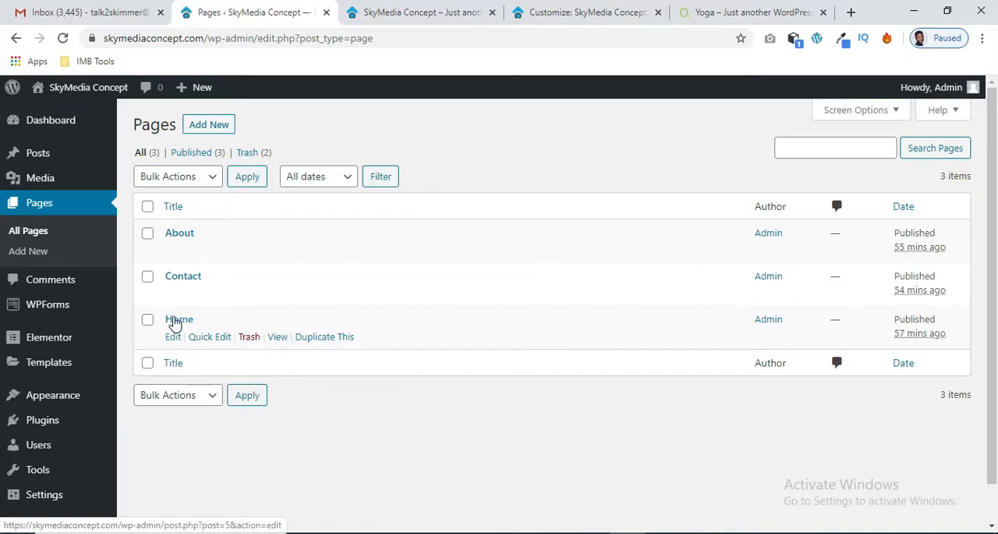
{"action": "right_click", "coordinate": [176, 320]}
{"action": "left_click", "coordinate": [221, 328]}
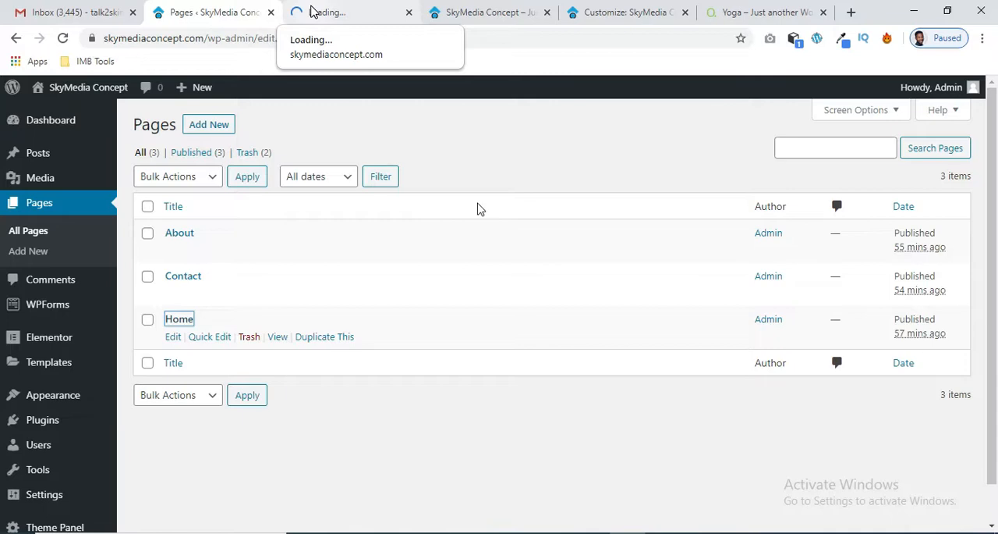
{"action": "left_click", "coordinate": [313, 12]}
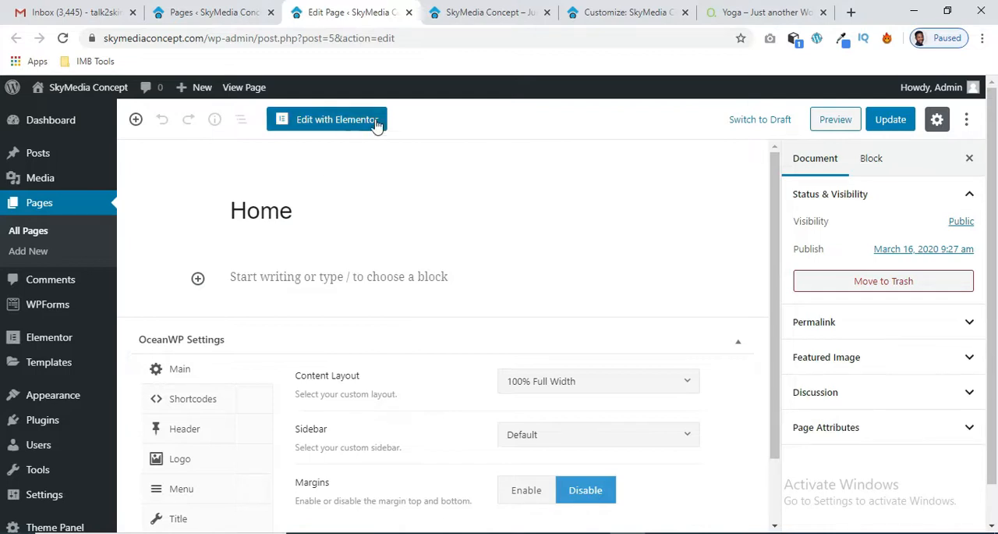
{"action": "left_click", "coordinate": [321, 121]}
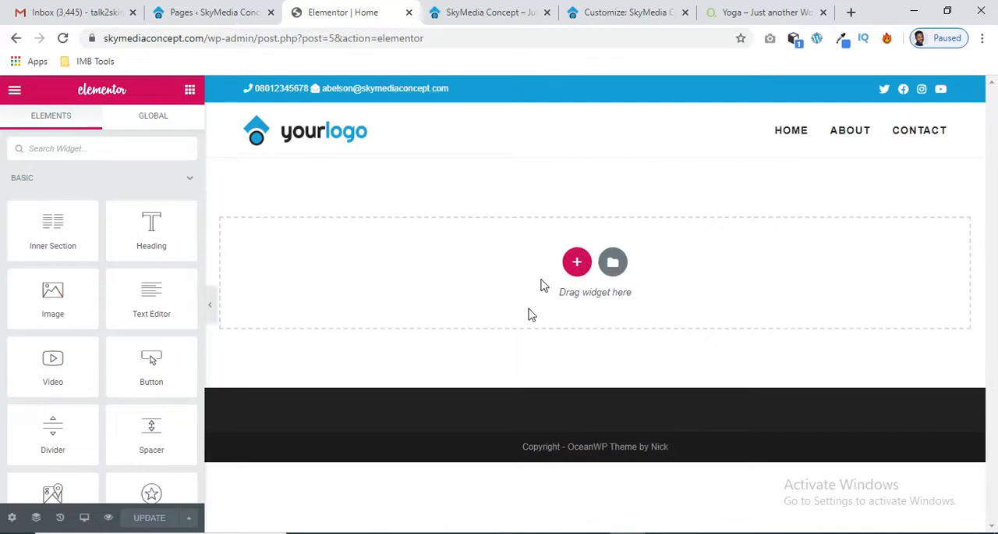
Open the structure choices for a new section and close the browser tabs of the live site and the customizer
{"action": "left_click", "coordinate": [577, 263]}
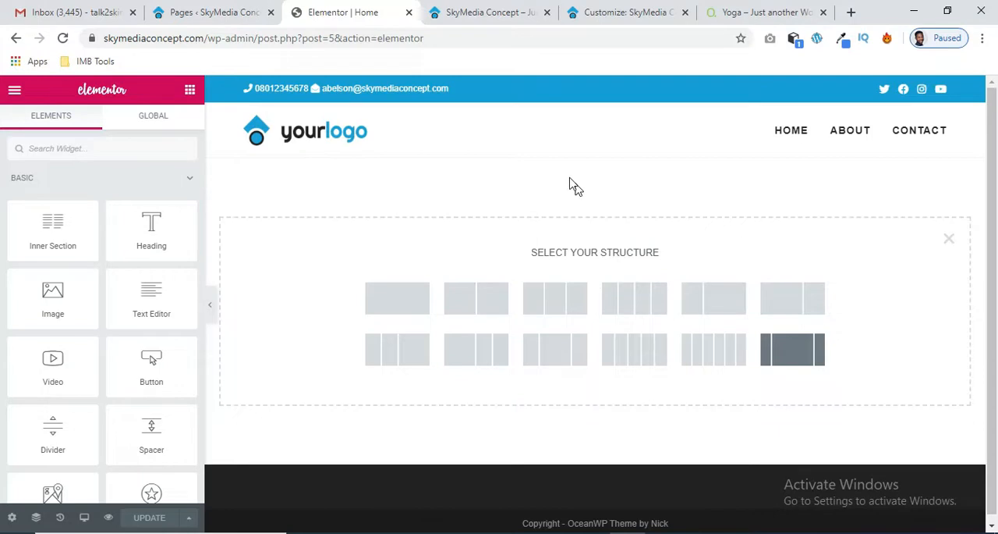
{"action": "left_click", "coordinate": [548, 12]}
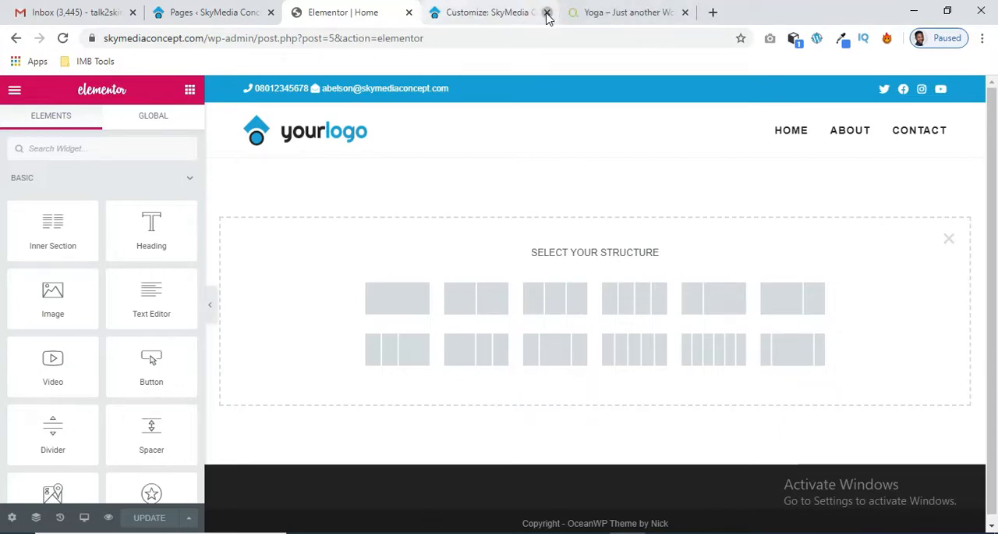
{"action": "left_click", "coordinate": [548, 12]}
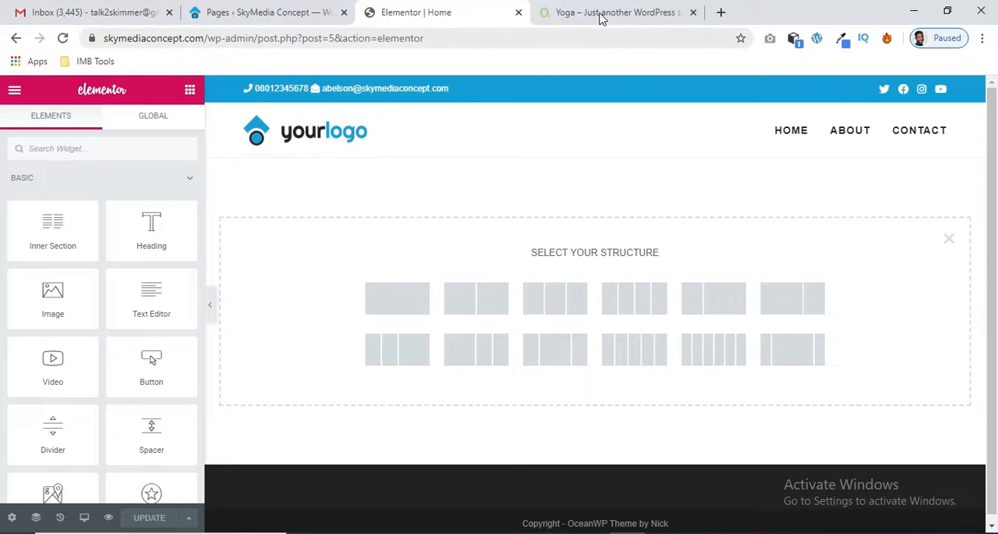
Examine the sections of the Yoga demo's homepage, from the hero banner through testimonials and gallery to the contact details
{"action": "left_click", "coordinate": [601, 14]}
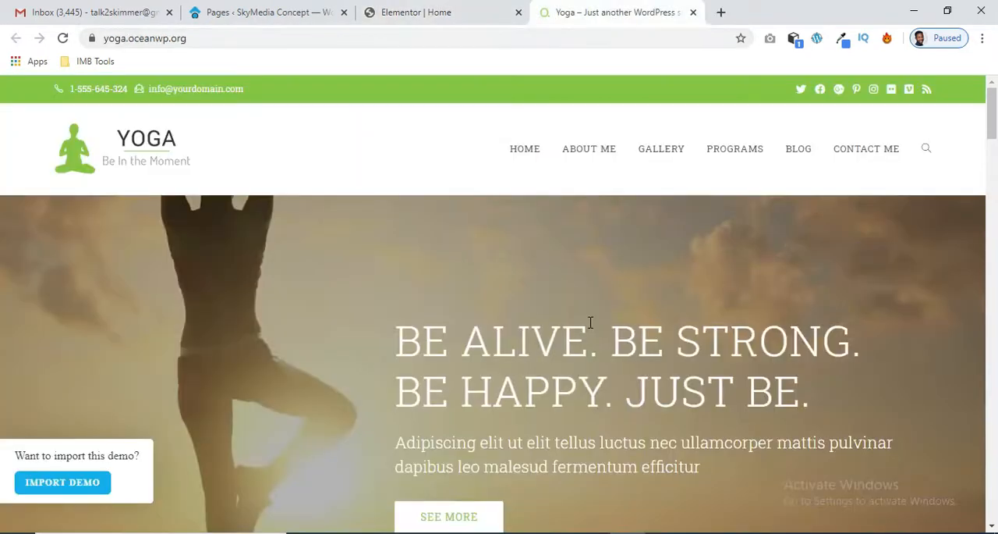
{"action": "left_click_drag", "start_coordinate": [994, 112], "coordinate": [994, 124]}
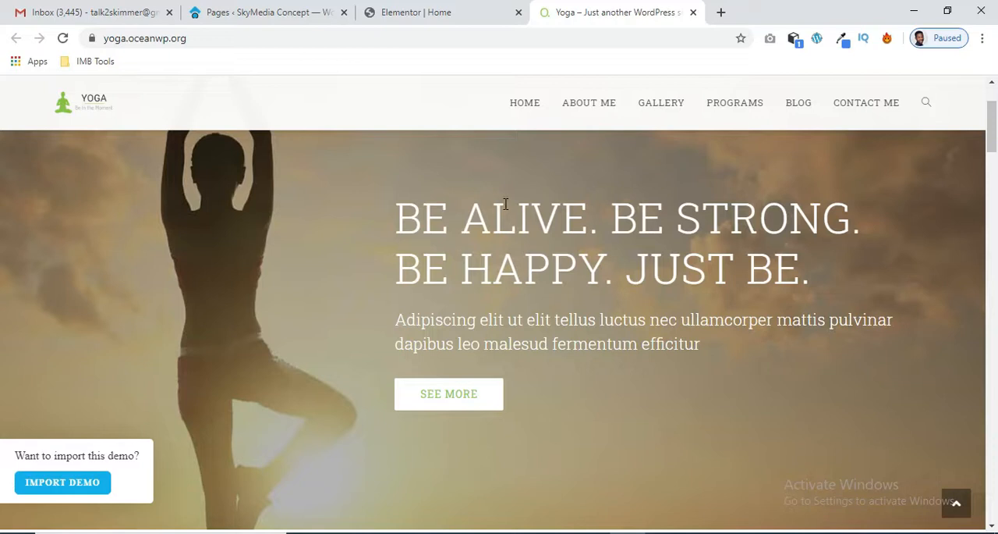
{"action": "scroll", "coordinate": [643, 347], "scroll_direction": "down", "scroll_amount": 10}
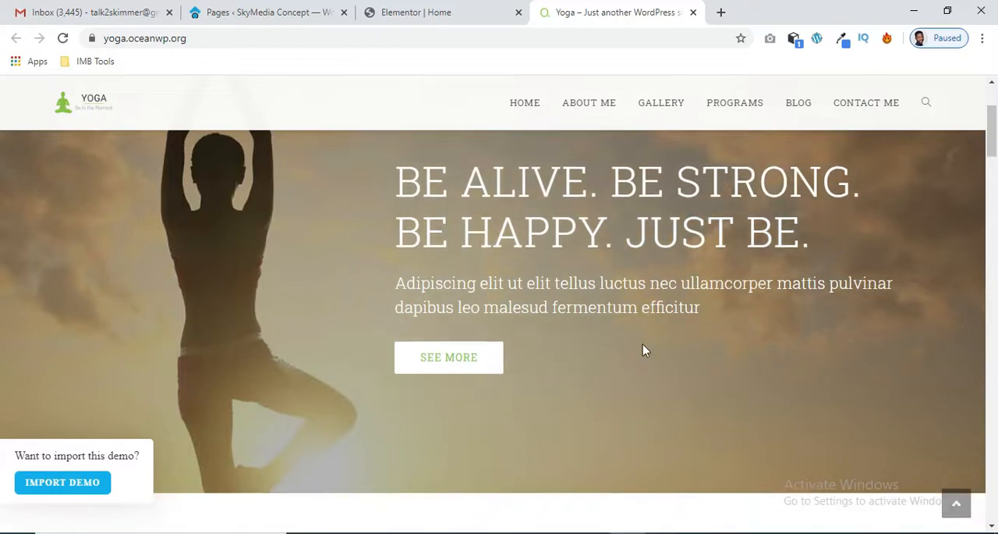
{"action": "scroll", "coordinate": [643, 351], "scroll_direction": "up", "scroll_amount": 1}
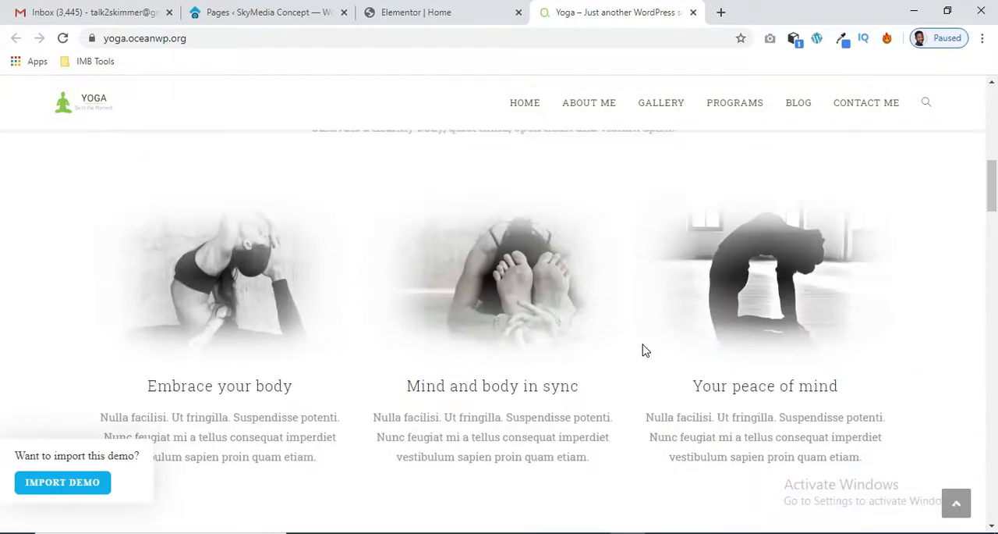
{"action": "scroll", "coordinate": [642, 350], "scroll_direction": "up", "scroll_amount": 2}
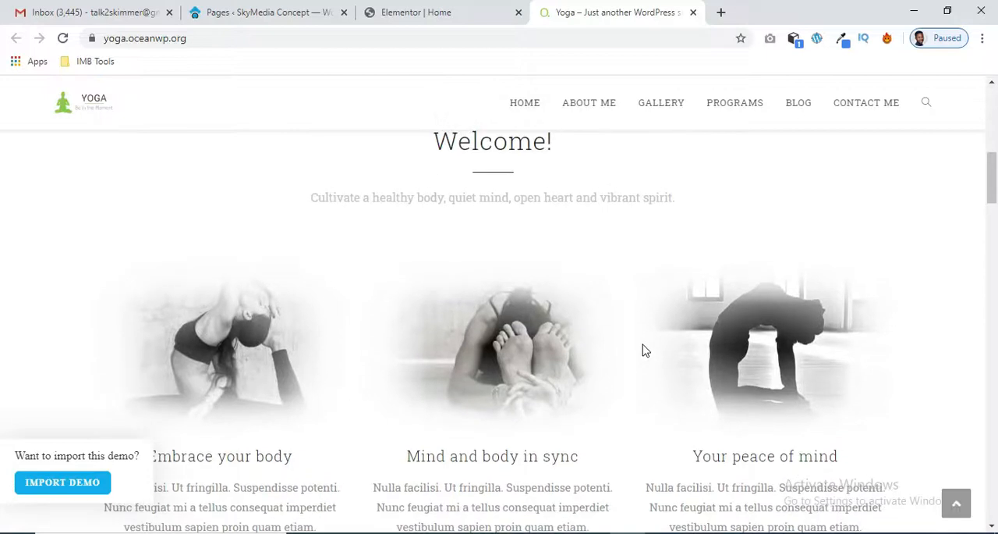
{"action": "scroll", "coordinate": [643, 350], "scroll_direction": "down", "scroll_amount": 2}
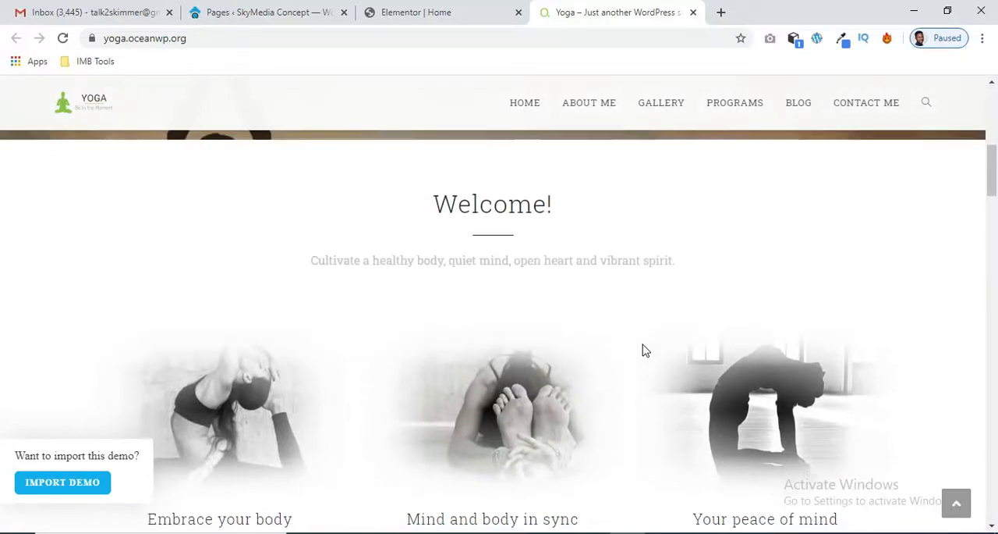
{"action": "scroll", "coordinate": [644, 350], "scroll_direction": "down", "scroll_amount": 6}
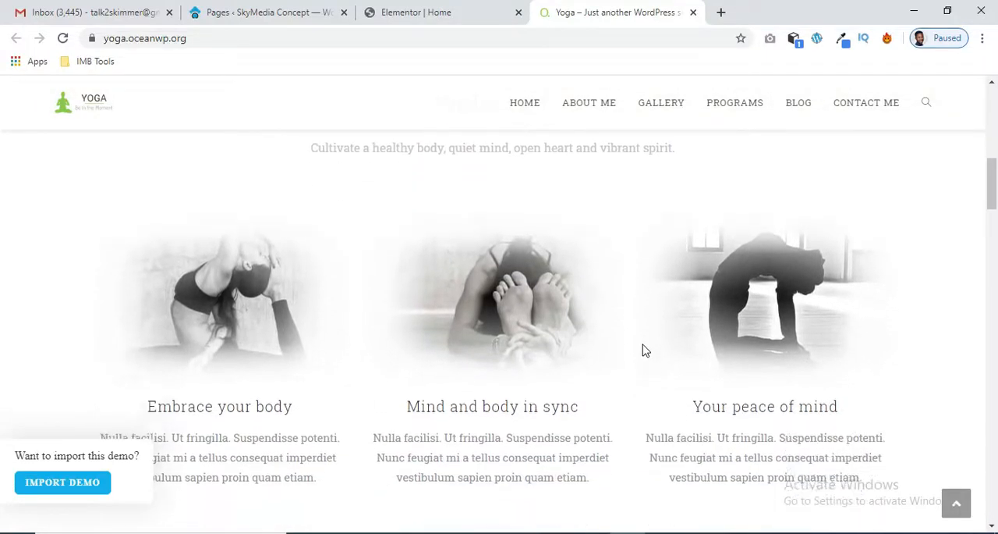
{"action": "scroll", "coordinate": [644, 351], "scroll_direction": "up", "scroll_amount": 1}
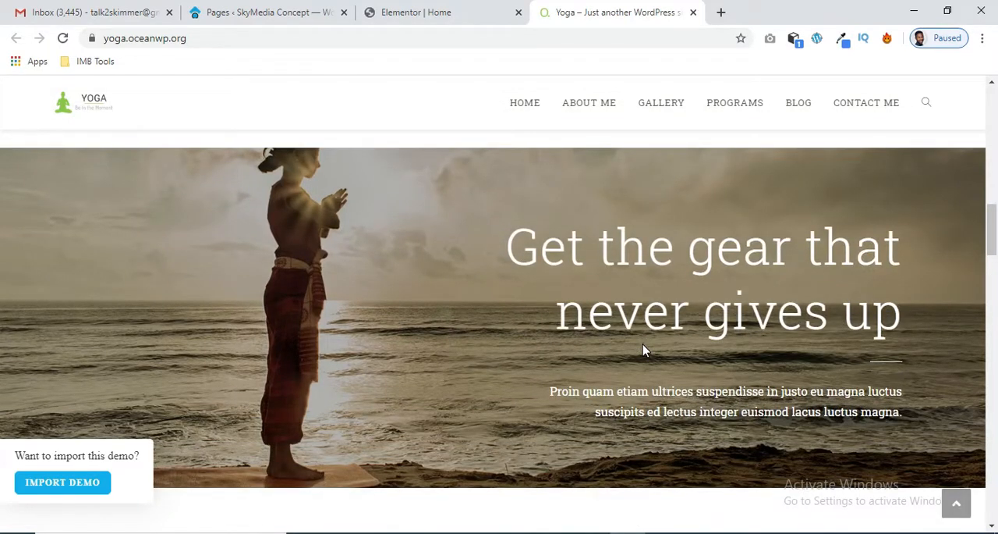
{"action": "scroll", "coordinate": [642, 344], "scroll_direction": "down", "scroll_amount": 2}
{"action": "scroll", "coordinate": [643, 344], "scroll_direction": "down", "scroll_amount": 1}
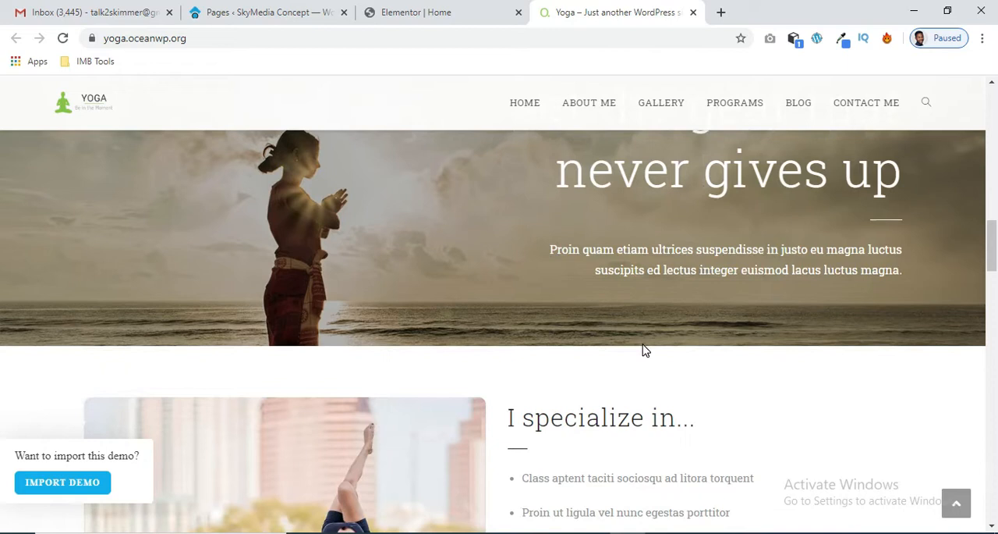
{"action": "scroll", "coordinate": [644, 351], "scroll_direction": "down", "scroll_amount": 4}
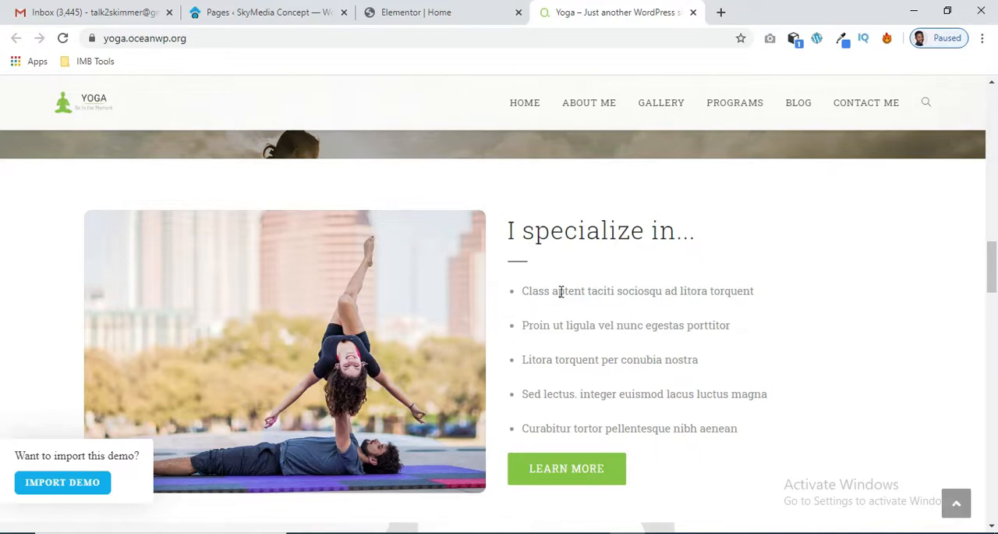
{"action": "scroll", "coordinate": [591, 383], "scroll_direction": "down", "scroll_amount": 1}
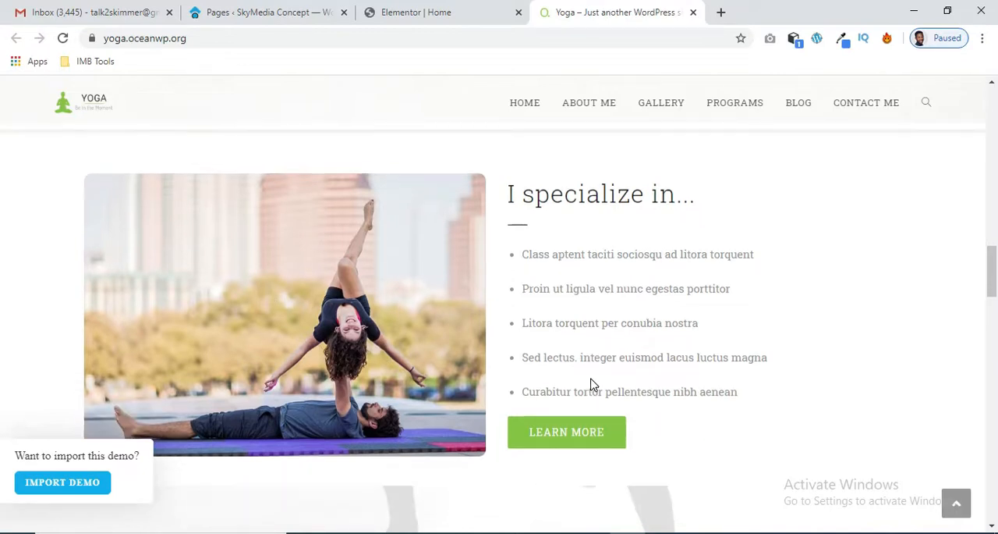
{"action": "scroll", "coordinate": [591, 383], "scroll_direction": "down", "scroll_amount": 4}
{"action": "scroll", "coordinate": [591, 384], "scroll_direction": "up", "scroll_amount": 5}
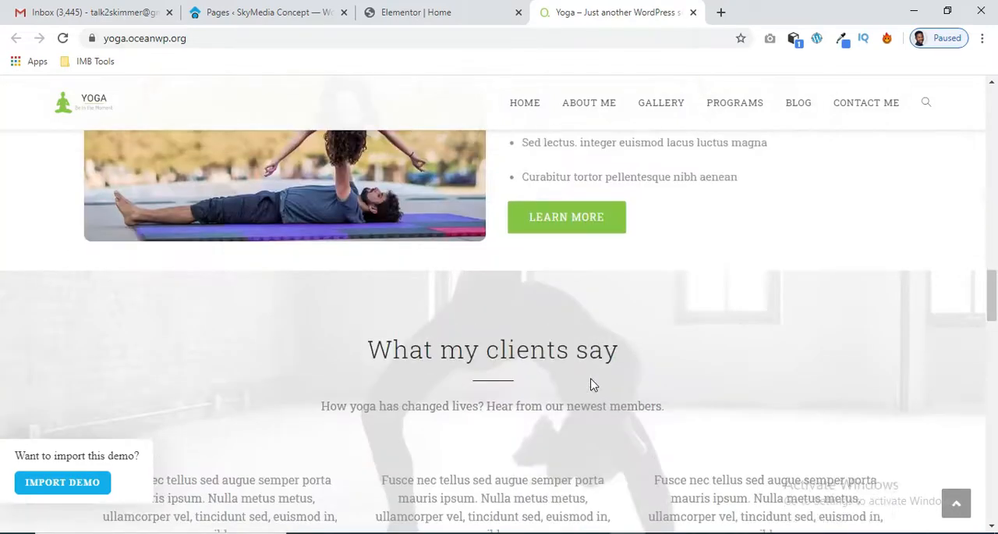
{"action": "scroll", "coordinate": [591, 383], "scroll_direction": "down", "scroll_amount": 1}
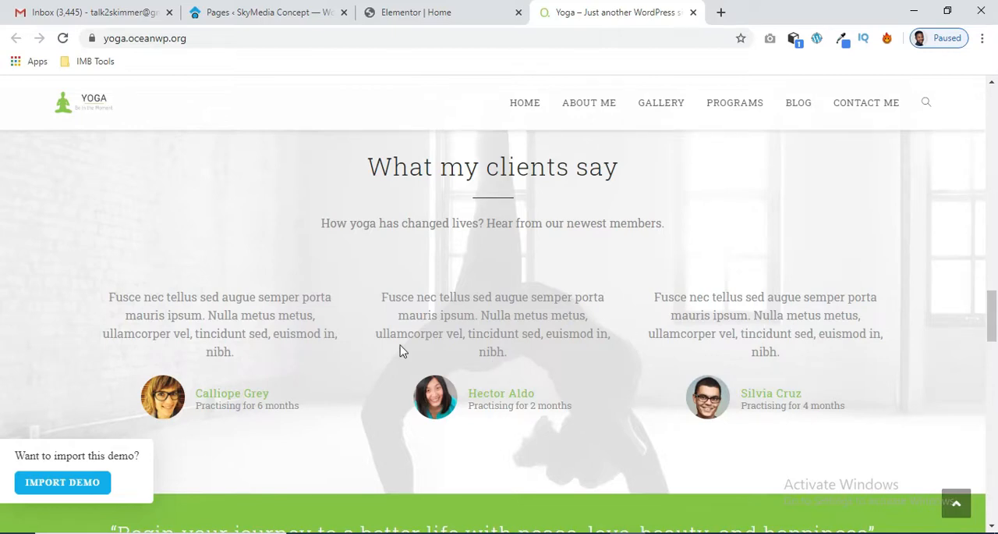
{"action": "scroll", "coordinate": [248, 331], "scroll_direction": "down", "scroll_amount": 4}
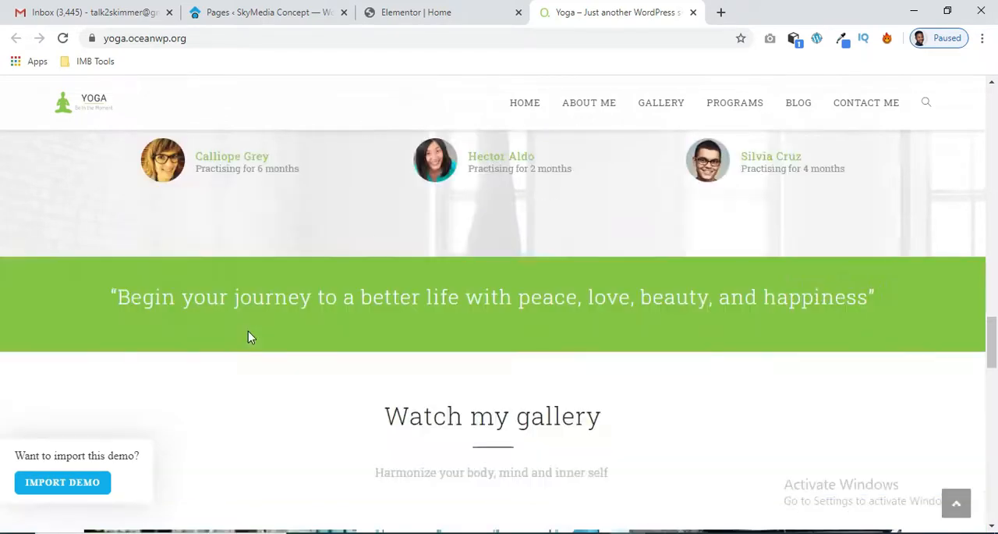
{"action": "scroll", "coordinate": [248, 337], "scroll_direction": "down", "scroll_amount": 5}
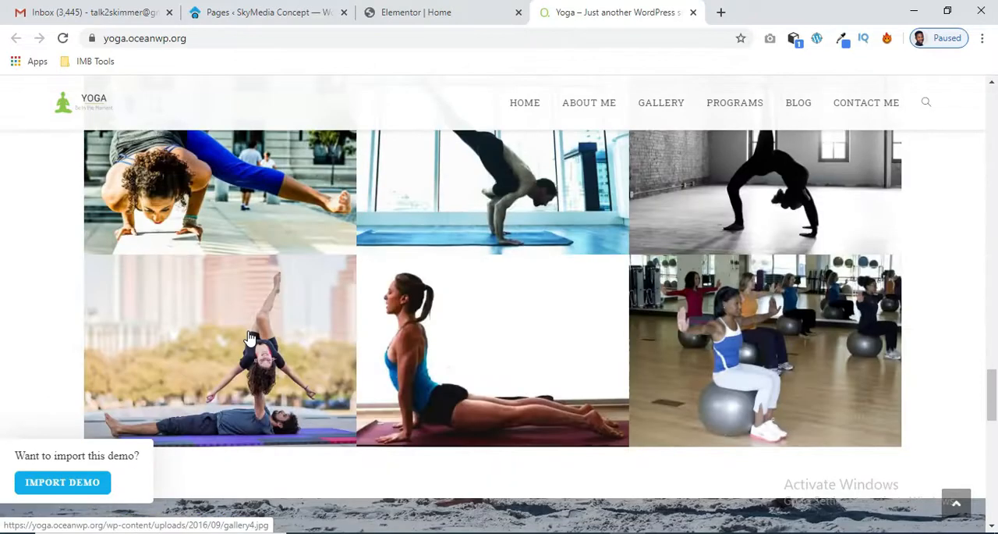
{"action": "scroll", "coordinate": [248, 337], "scroll_direction": "down", "scroll_amount": 6}
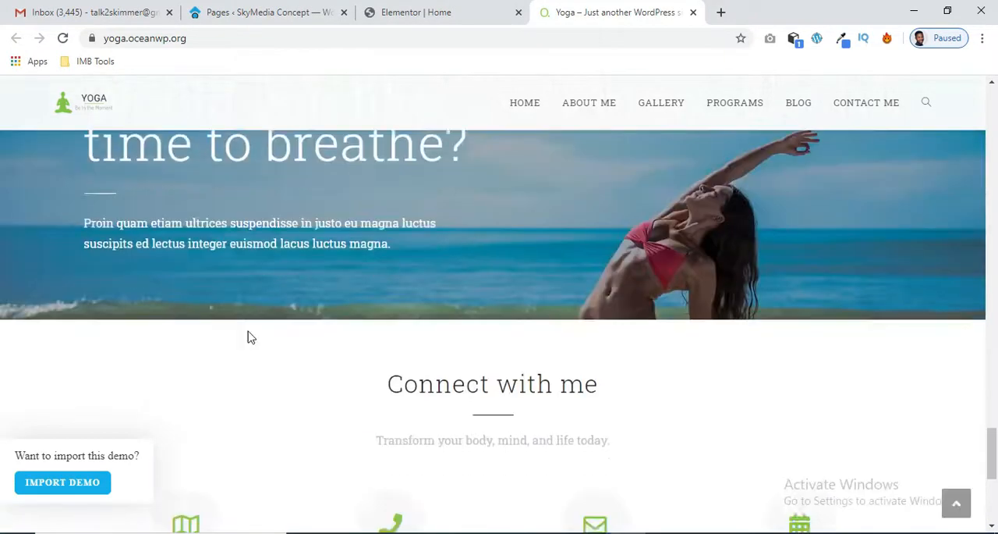
{"action": "scroll", "coordinate": [248, 337], "scroll_direction": "down", "scroll_amount": 3}
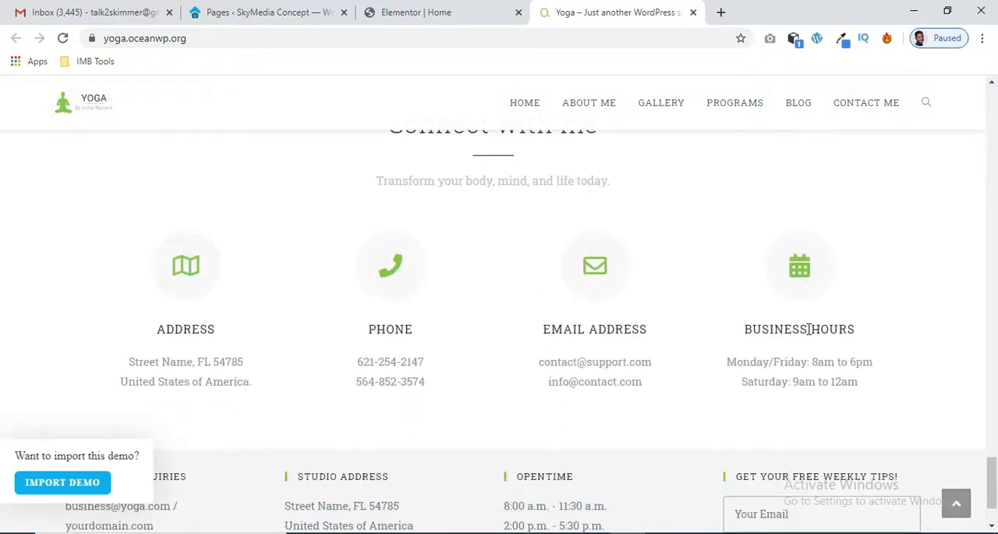
{"action": "key", "text": "Home"}
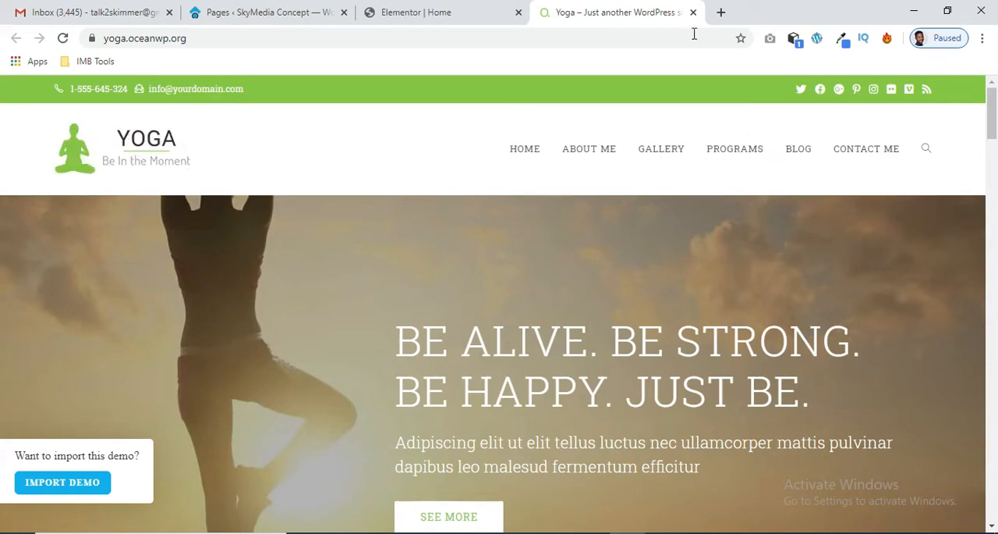
Recheck the hero banner layout of the Yoga demo and add a section with two equal columns to the Home page
{"action": "left_click", "coordinate": [477, 9]}
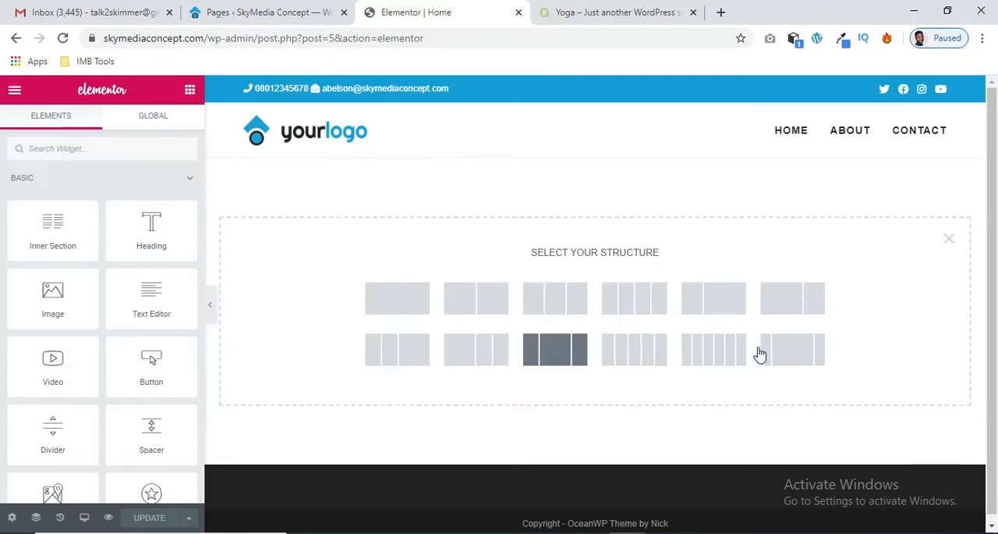
{"action": "left_click", "coordinate": [589, 10]}
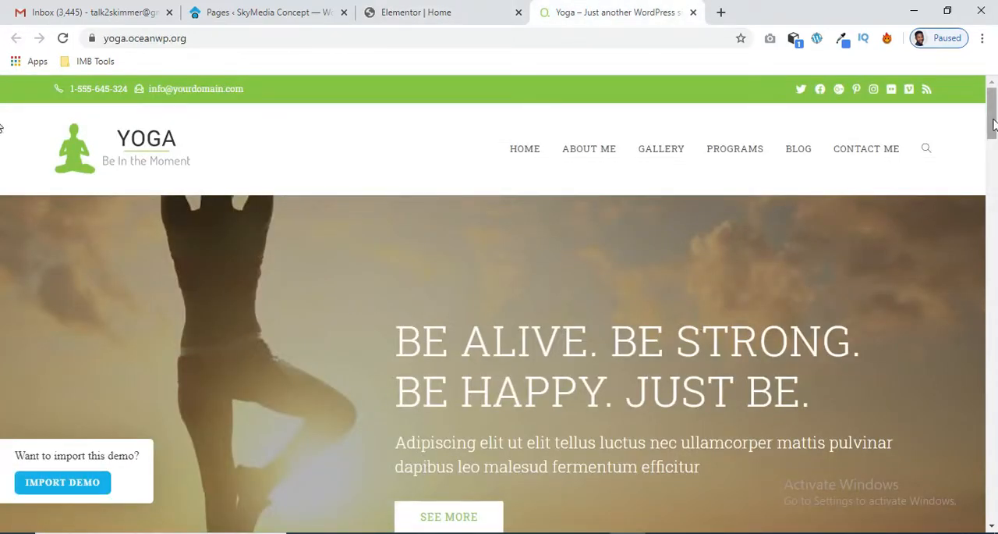
{"action": "left_click_drag", "start_coordinate": [993, 130], "coordinate": [995, 120]}
{"action": "scroll", "coordinate": [994, 109], "scroll_direction": "down", "scroll_amount": 1}
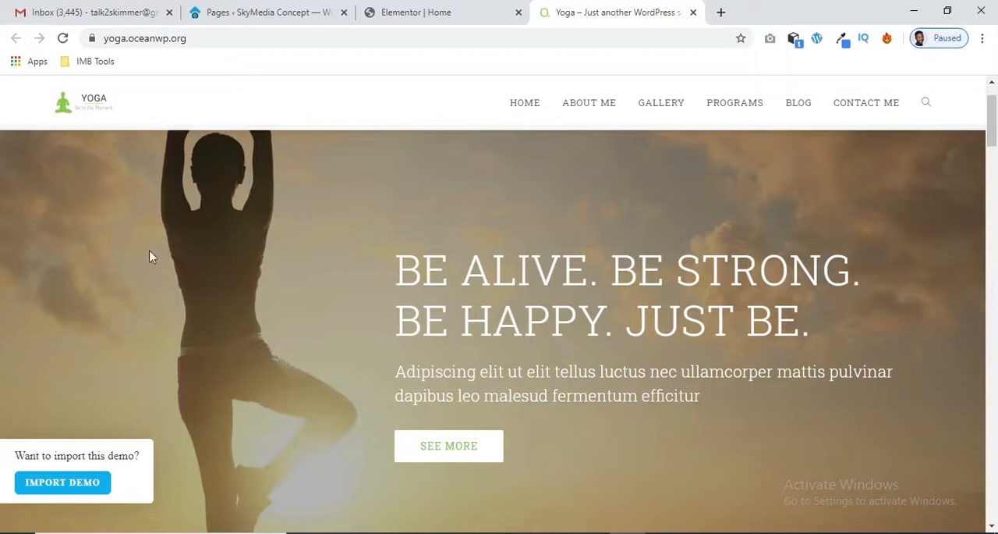
{"action": "left_click", "coordinate": [439, 11]}
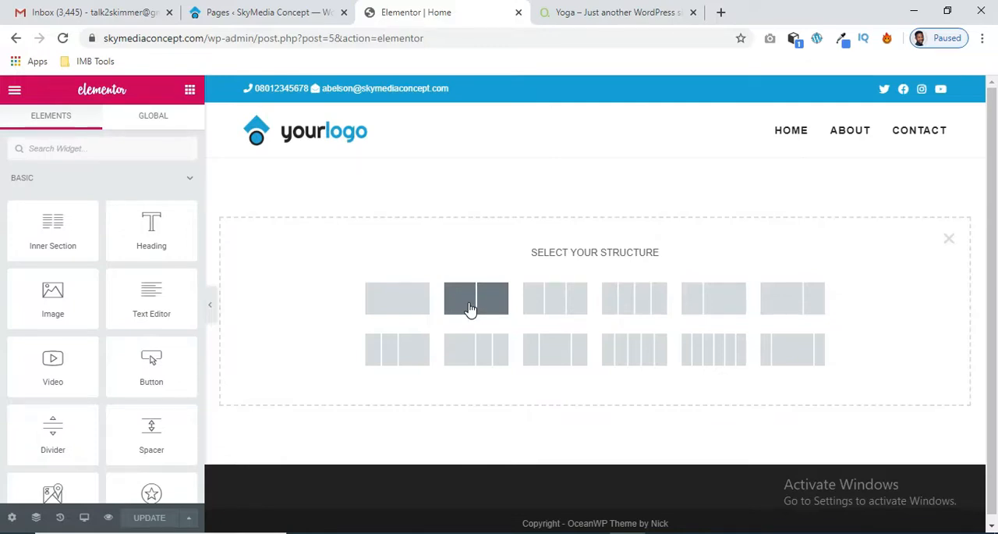
{"action": "left_click", "coordinate": [472, 306]}
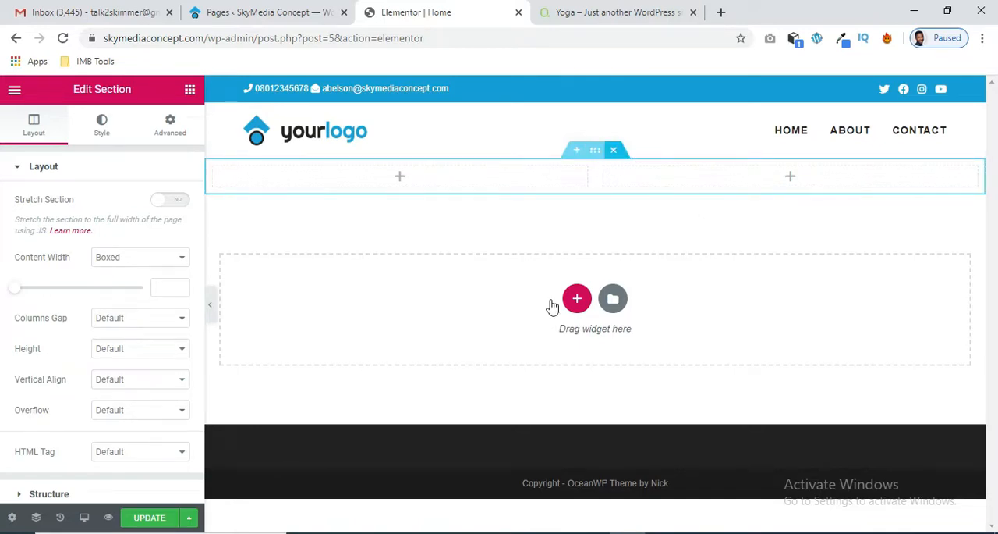
Delete the empty two-column section and browse the ready-made page templates in the template library
{"action": "key", "text": "Delete"}
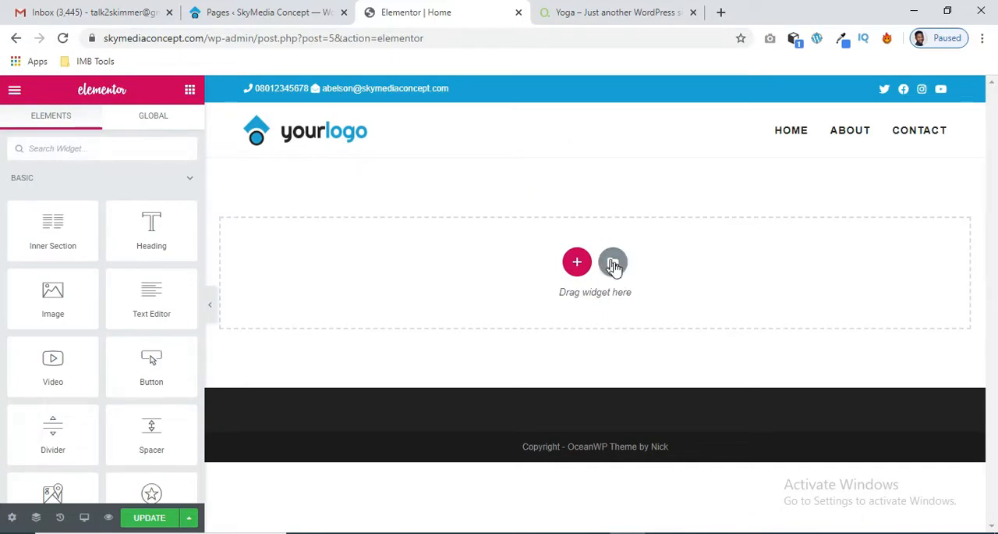
{"action": "left_click", "coordinate": [615, 263]}
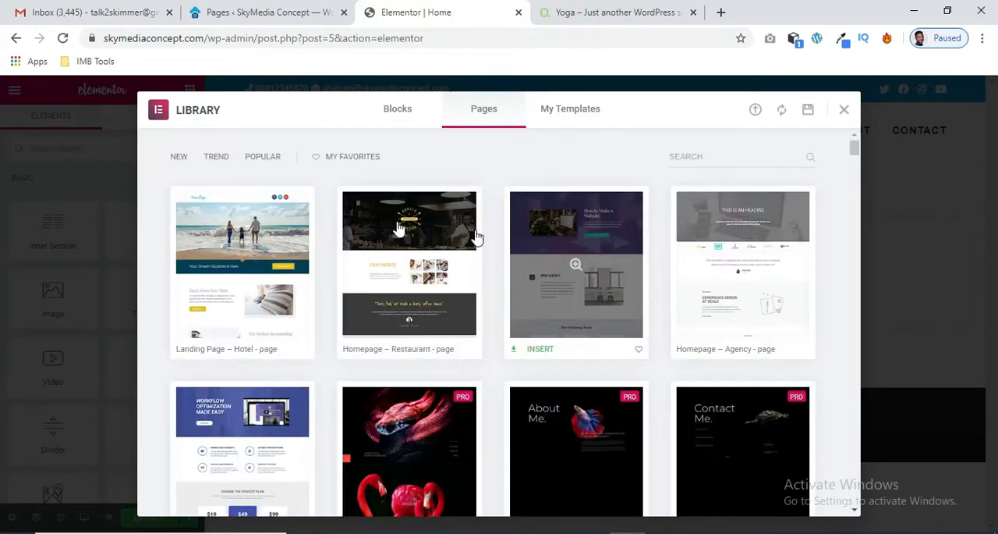
{"action": "mouse_move", "coordinate": [411, 350]}
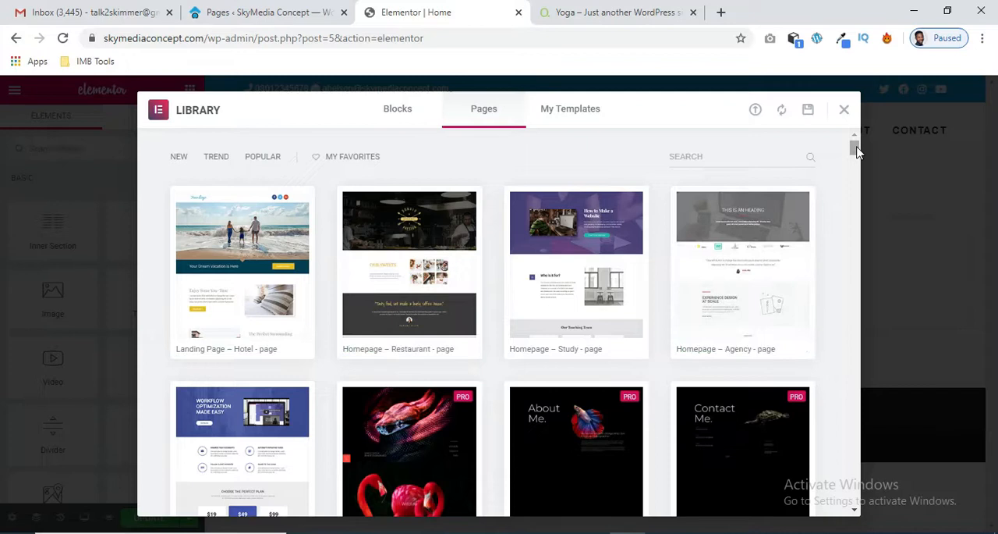
{"action": "scroll", "coordinate": [856, 156], "scroll_direction": "down", "scroll_amount": 5}
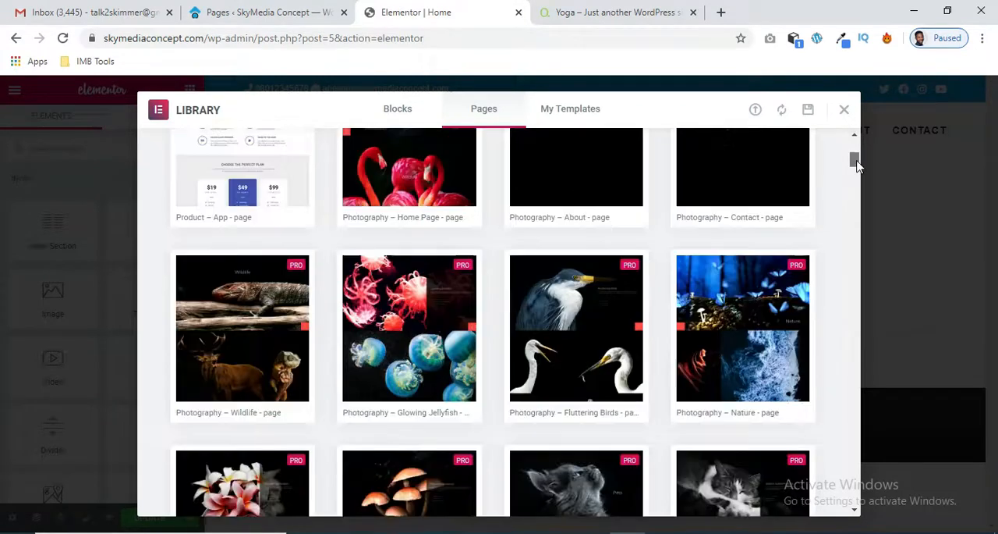
{"action": "scroll", "coordinate": [856, 156], "scroll_direction": "up", "scroll_amount": 5}
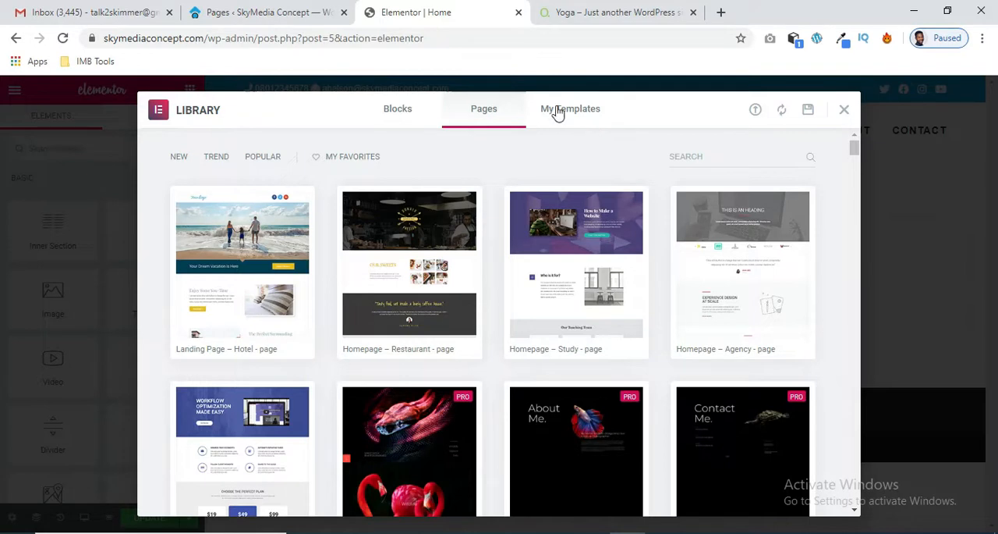
Browse the library's block templates and view the collection of saved templates
{"action": "left_click", "coordinate": [394, 113]}
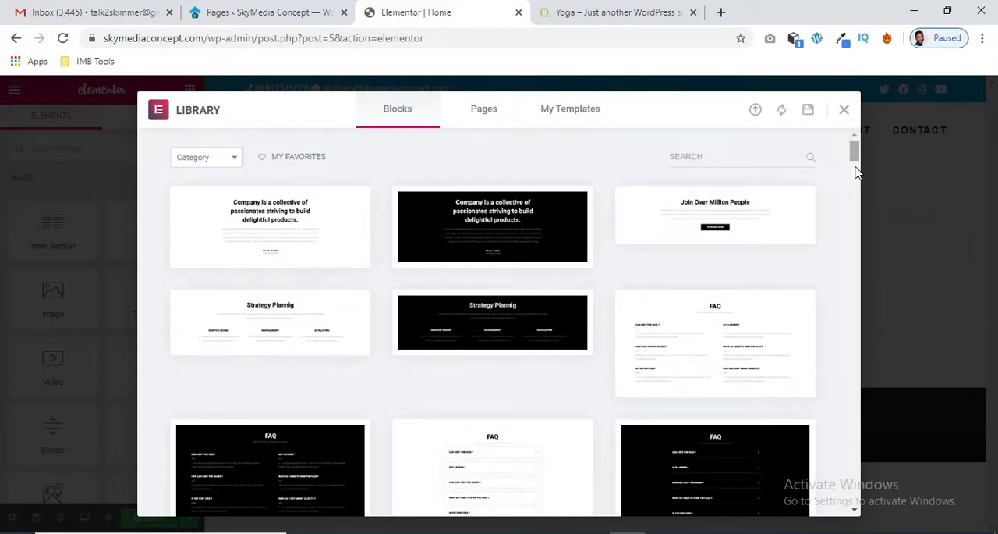
{"action": "left_click_drag", "start_coordinate": [855, 166], "coordinate": [856, 191]}
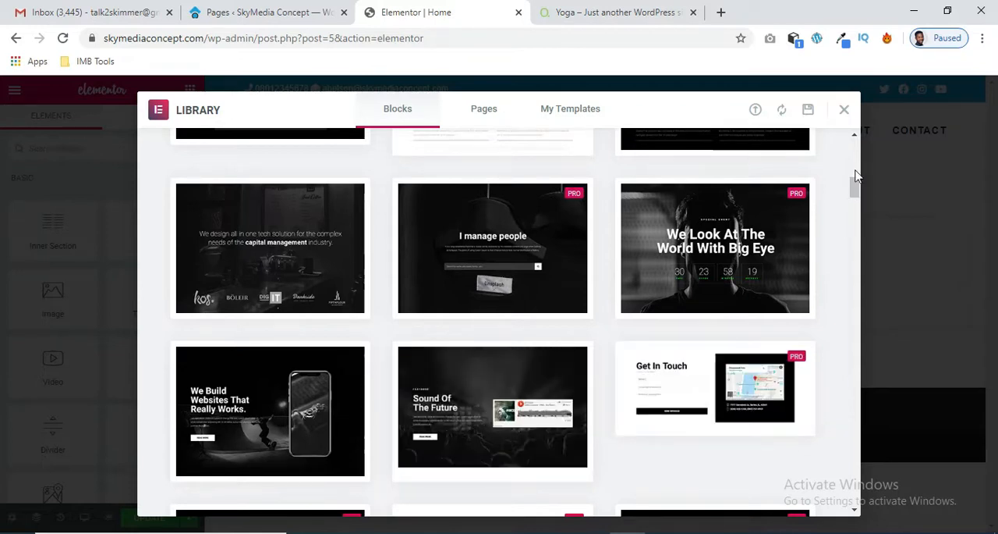
{"action": "scroll", "coordinate": [678, 142], "scroll_direction": "up", "scroll_amount": 5}
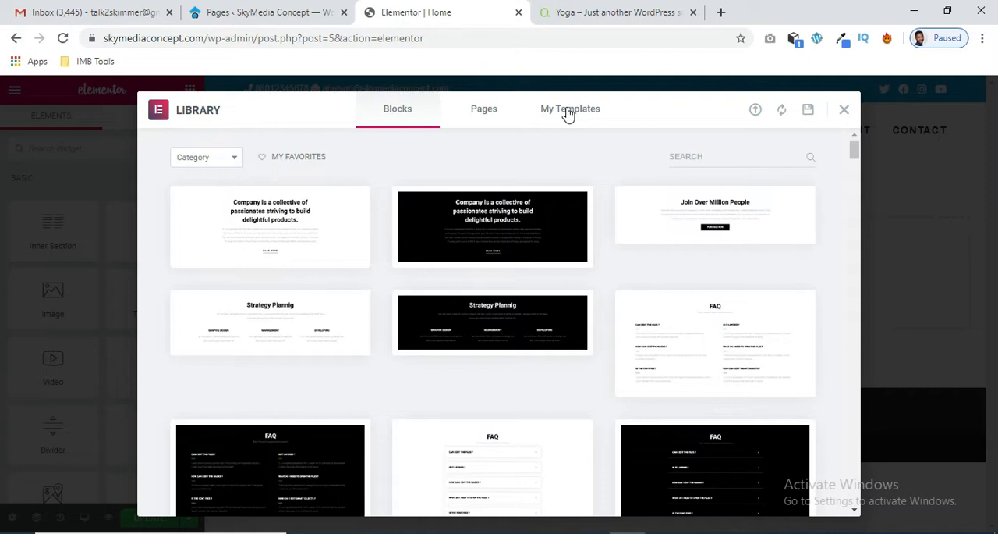
{"action": "left_click", "coordinate": [568, 114]}
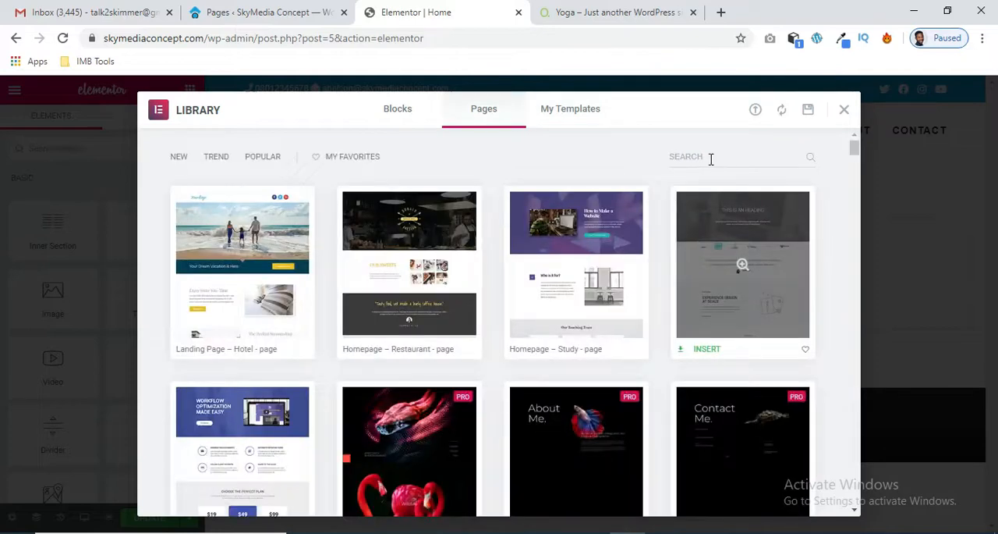
Search the library's page templates for "coming" and look through the matching designs
{"action": "left_click", "coordinate": [710, 157]}
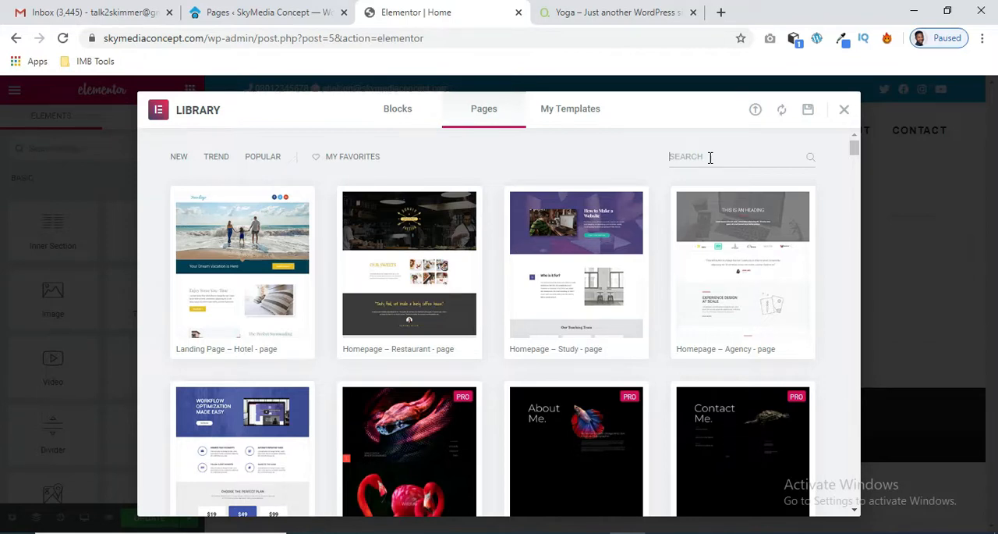
{"action": "type", "text": "coming"}
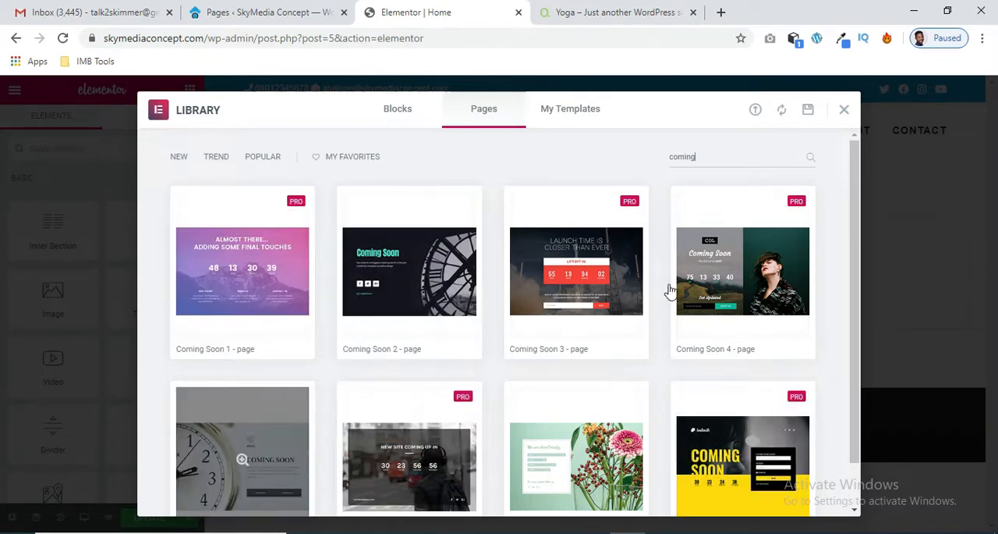
{"action": "left_click_drag", "start_coordinate": [856, 214], "coordinate": [856, 276]}
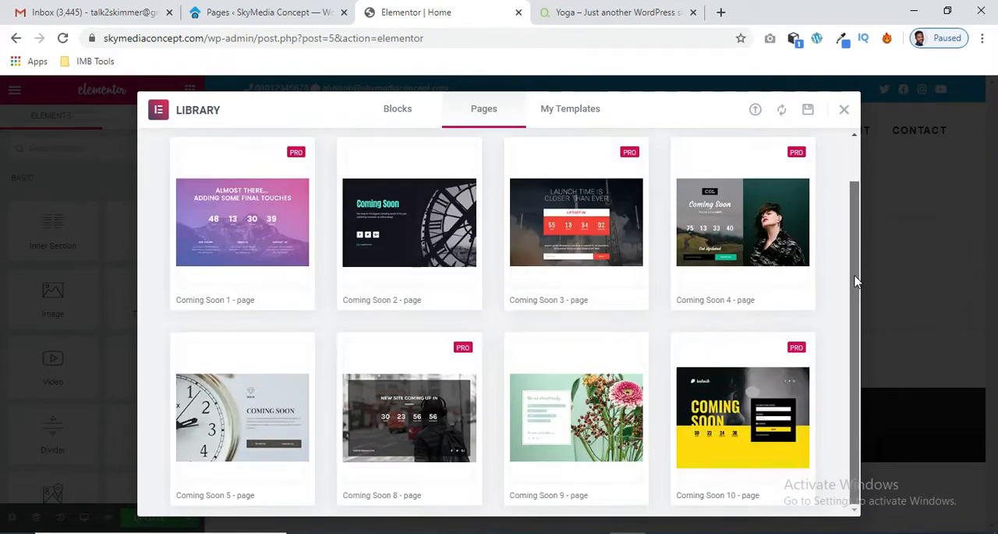
View the coming-soon page at fosarena.com in a new browser tab, and close both that tab and the template library
{"action": "left_click", "coordinate": [721, 13]}
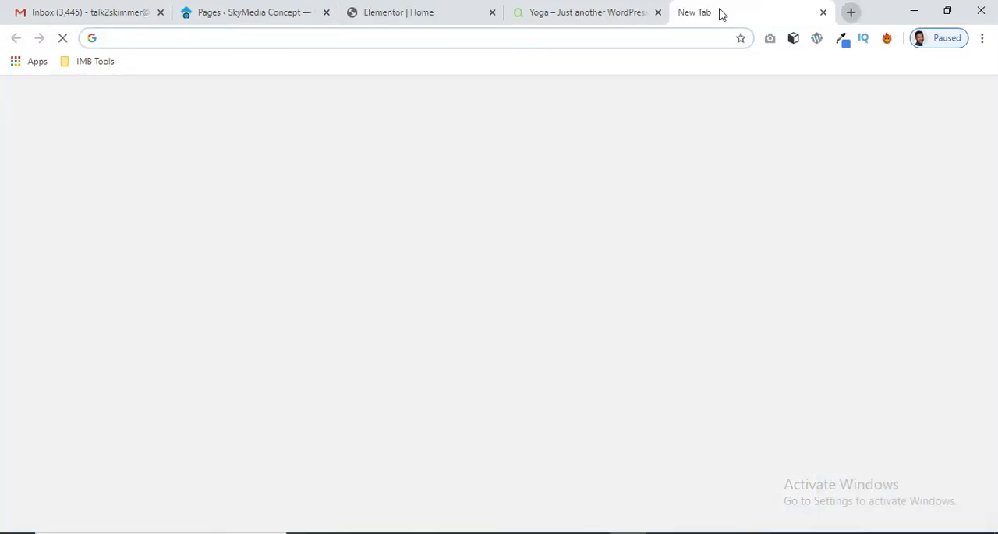
{"action": "type", "text": "fos"}
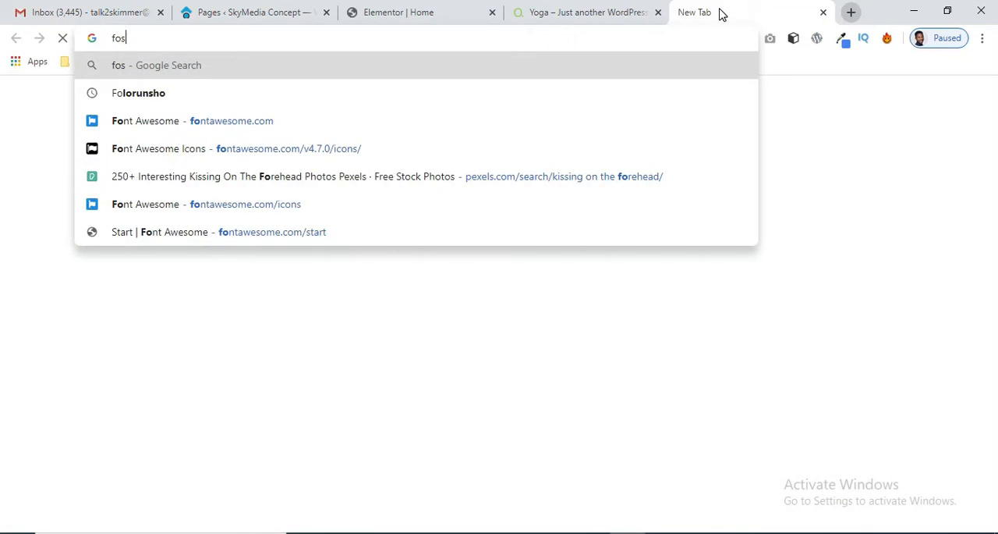
{"action": "type", "text": "are"}
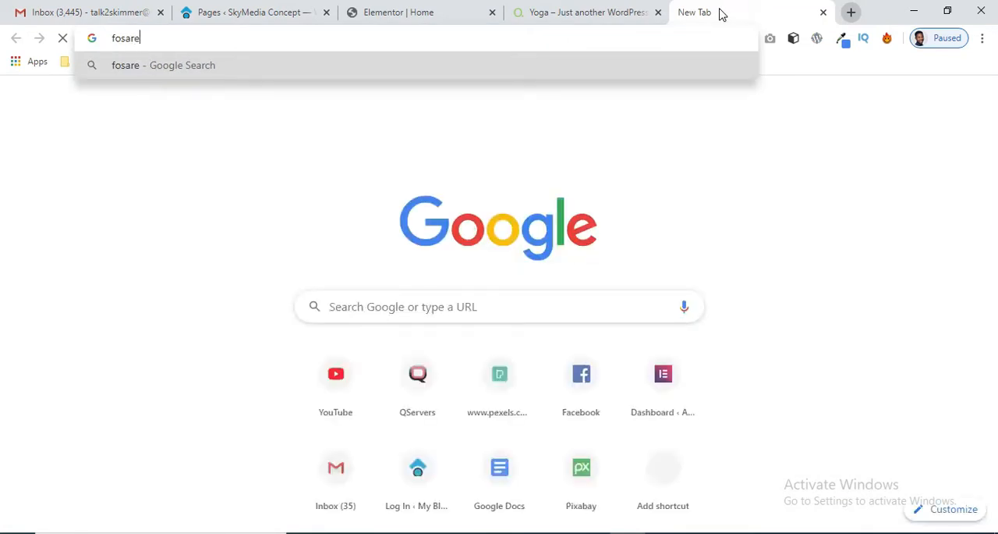
{"action": "type", "text": "na.c"}
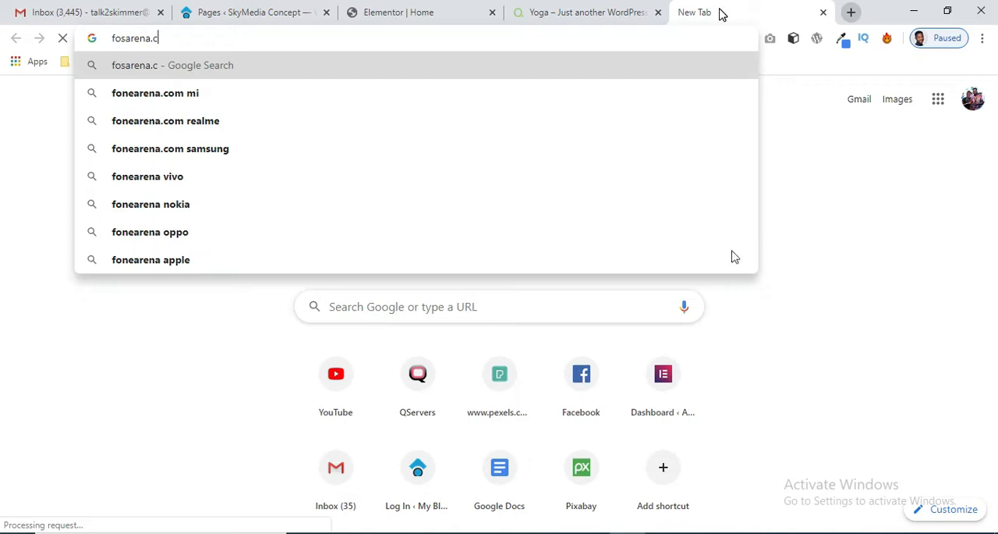
{"action": "type", "text": "om"}
{"action": "key", "text": "Return"}
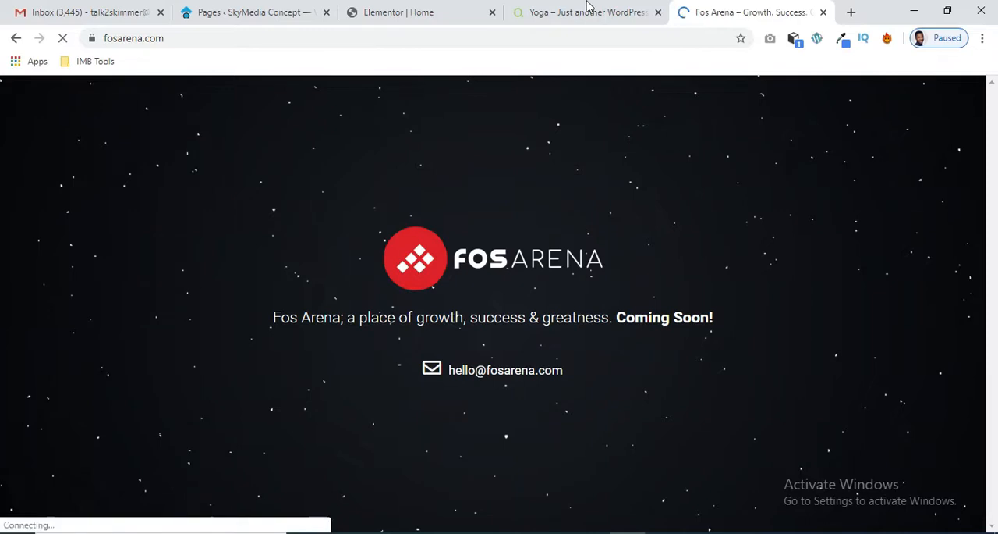
{"action": "left_click", "coordinate": [824, 12]}
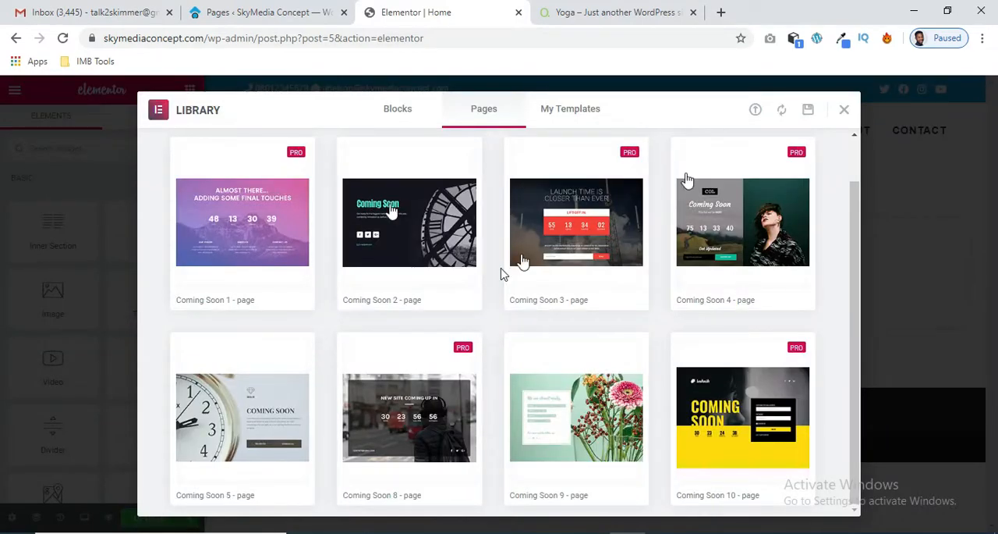
{"action": "left_click", "coordinate": [848, 113]}
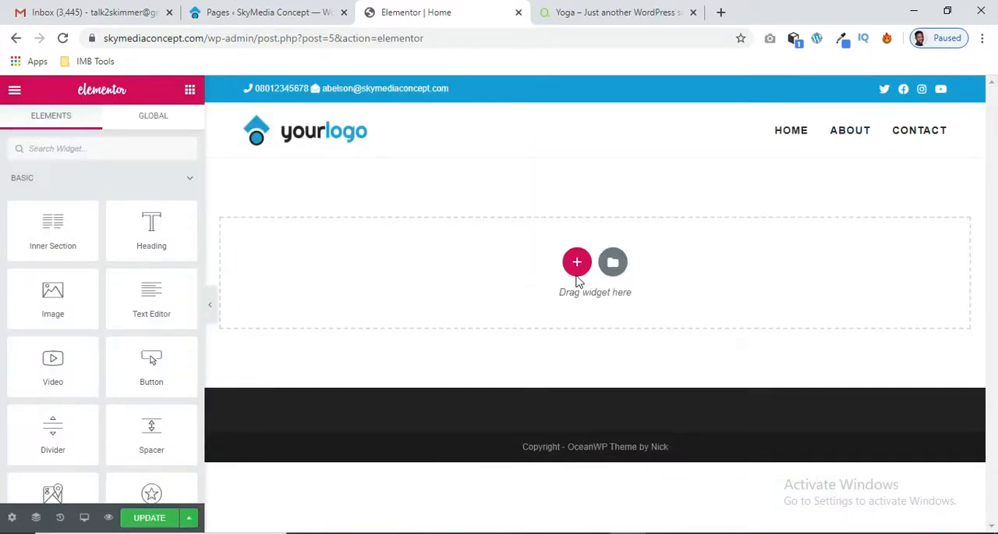
Add a two-column section to the Home page and narrow its left column to match the Yoga demo's hero layout
{"action": "left_click", "coordinate": [577, 264]}
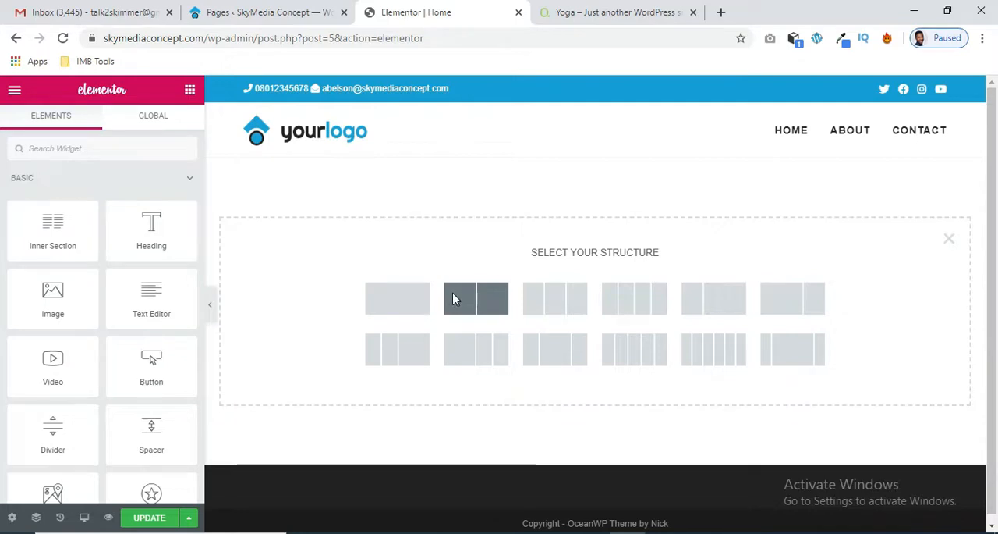
{"action": "left_click", "coordinate": [455, 300]}
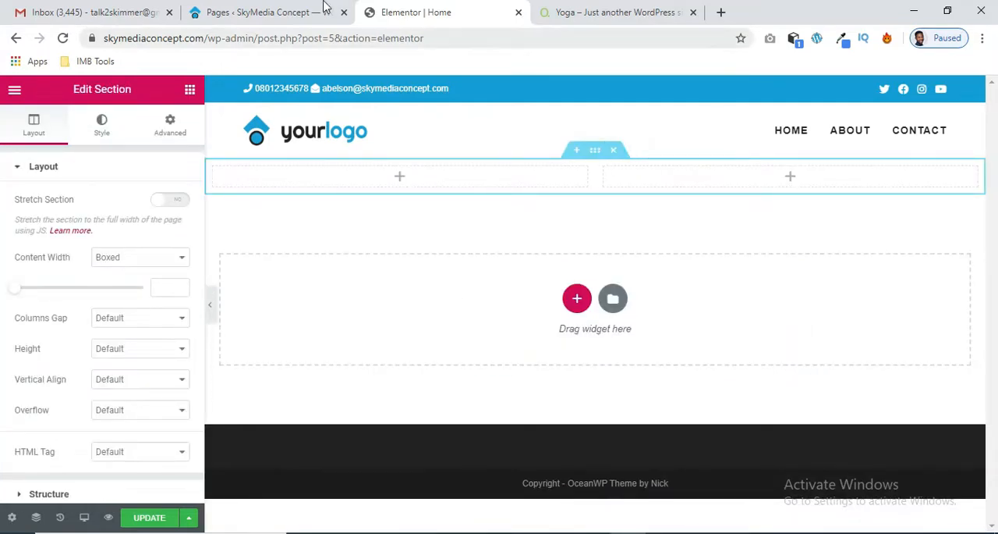
{"action": "left_click", "coordinate": [555, 6]}
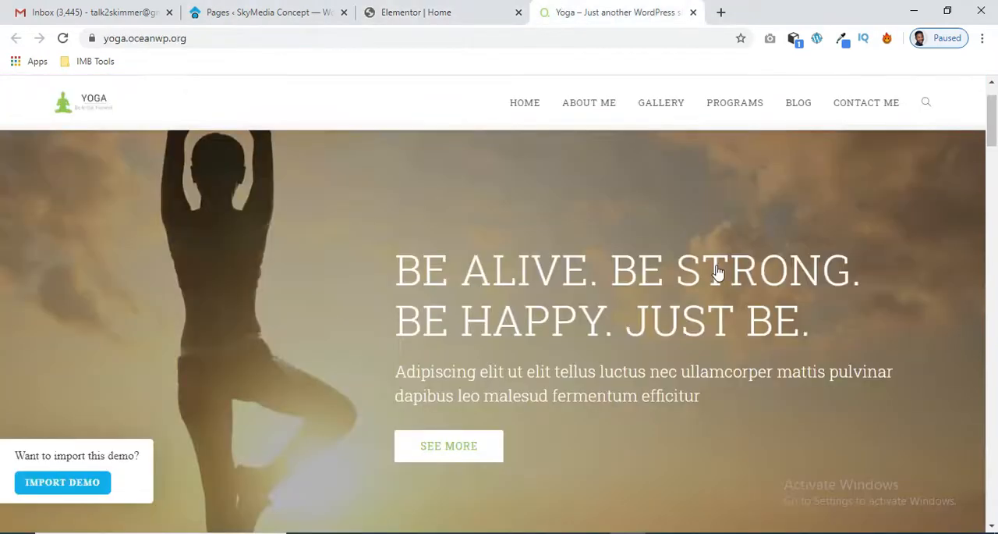
{"action": "left_click_drag", "start_coordinate": [996, 130], "coordinate": [836, 227]}
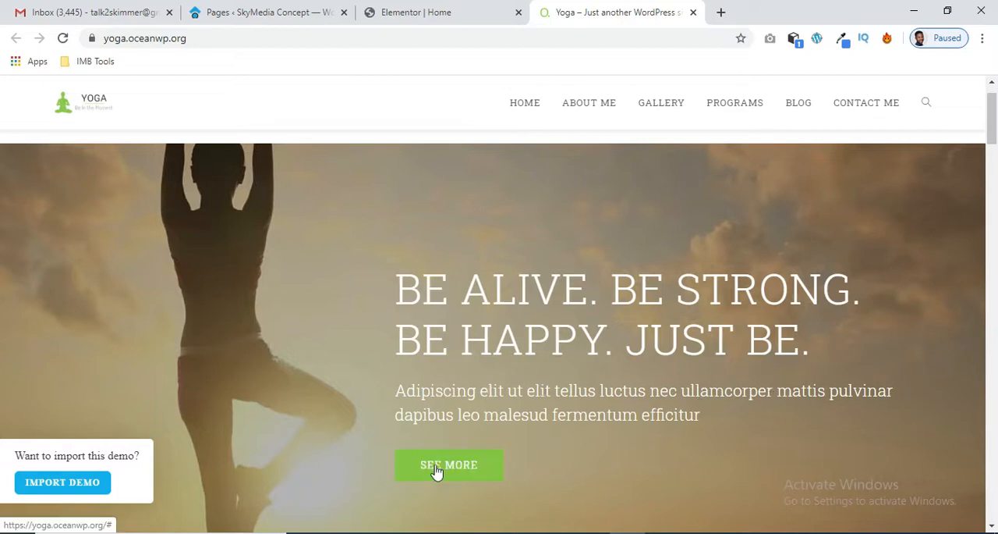
{"action": "left_click", "coordinate": [461, 9]}
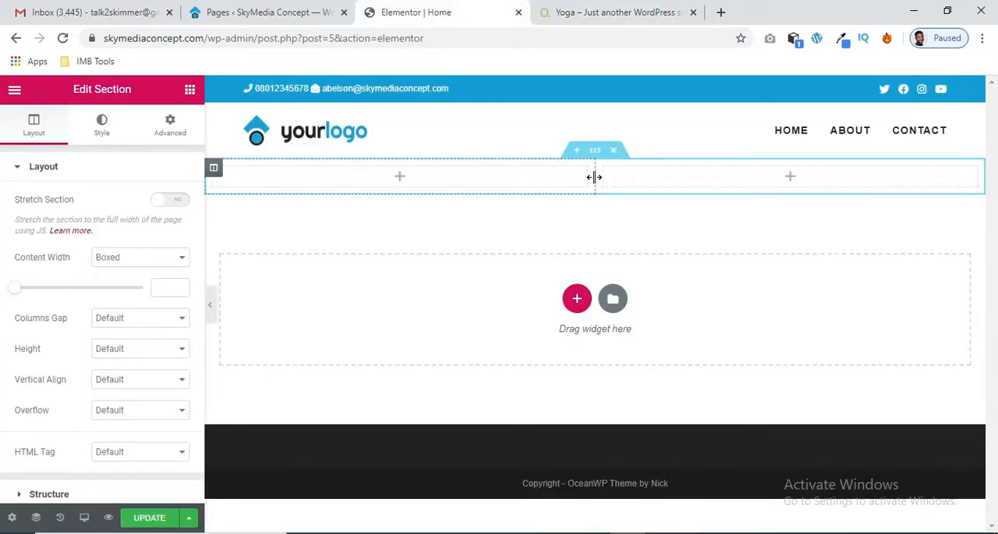
{"action": "left_click_drag", "start_coordinate": [575, 177], "coordinate": [515, 179]}
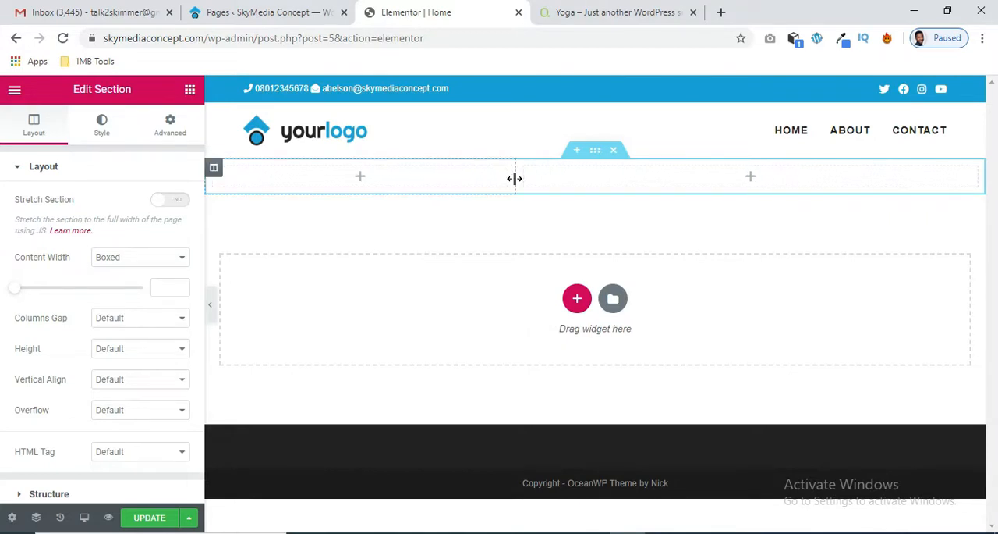
Compare the layout with the Yoga demo's hero banner and add a Heading widget to the wider right column
{"action": "left_click", "coordinate": [631, 8]}
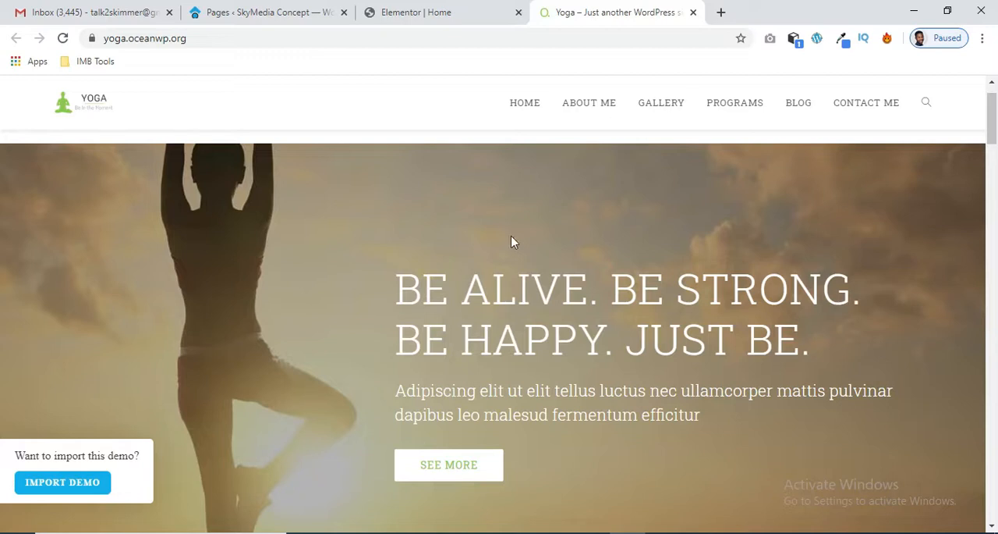
{"action": "left_click", "coordinate": [427, 14]}
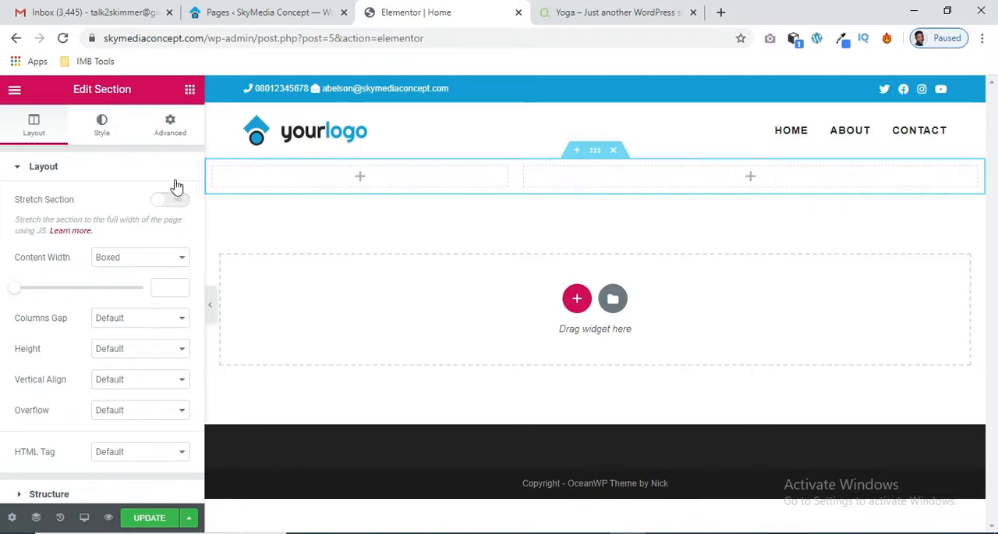
{"action": "left_click", "coordinate": [603, 4]}
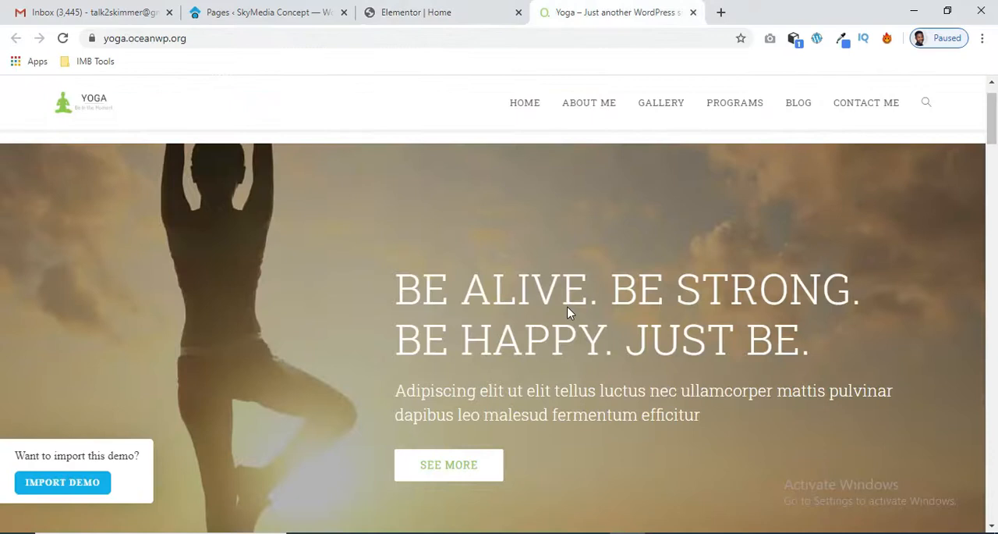
{"action": "left_click", "coordinate": [425, 10]}
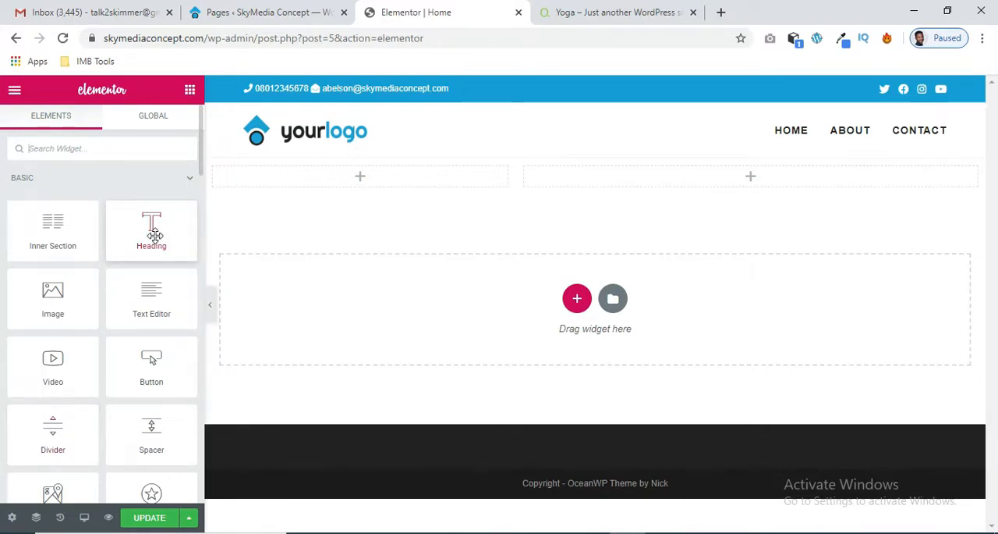
{"action": "left_click_drag", "start_coordinate": [155, 234], "coordinate": [759, 169]}
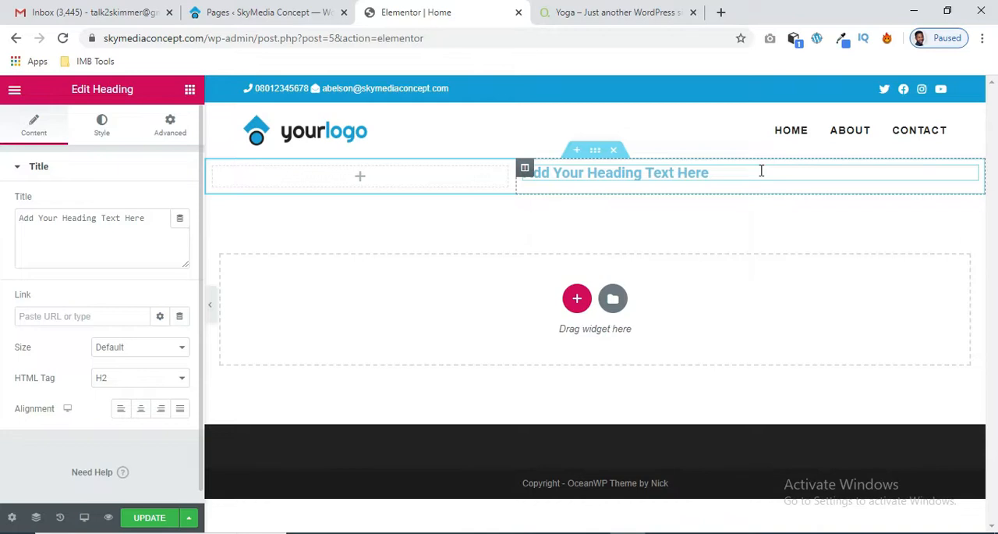
Replace the heading's placeholder title with "LET US UNLEASH OUR CREATIVITY WITH YOU"
{"action": "left_click", "coordinate": [118, 216]}
{"action": "triple_click", "coordinate": [118, 216]}
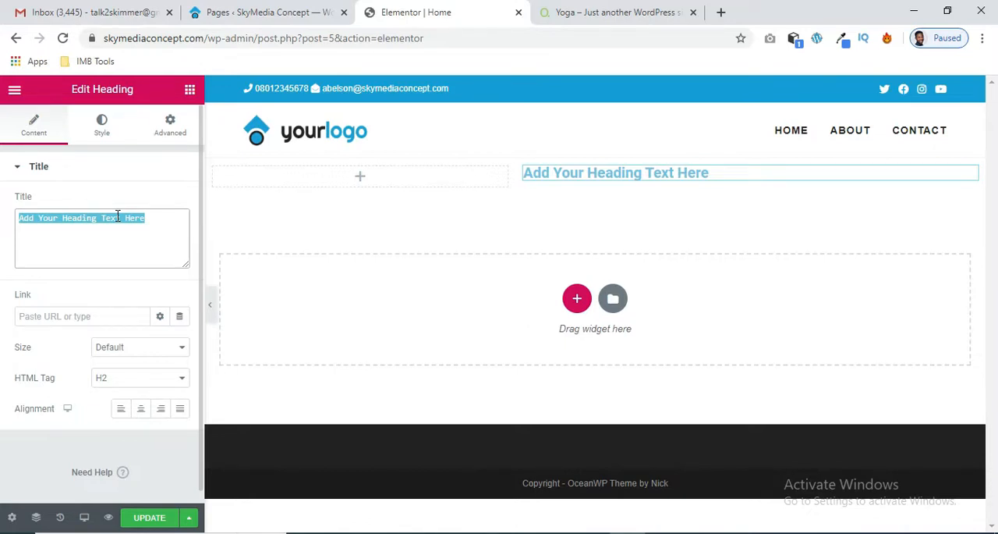
{"action": "type", "text": "LE"}
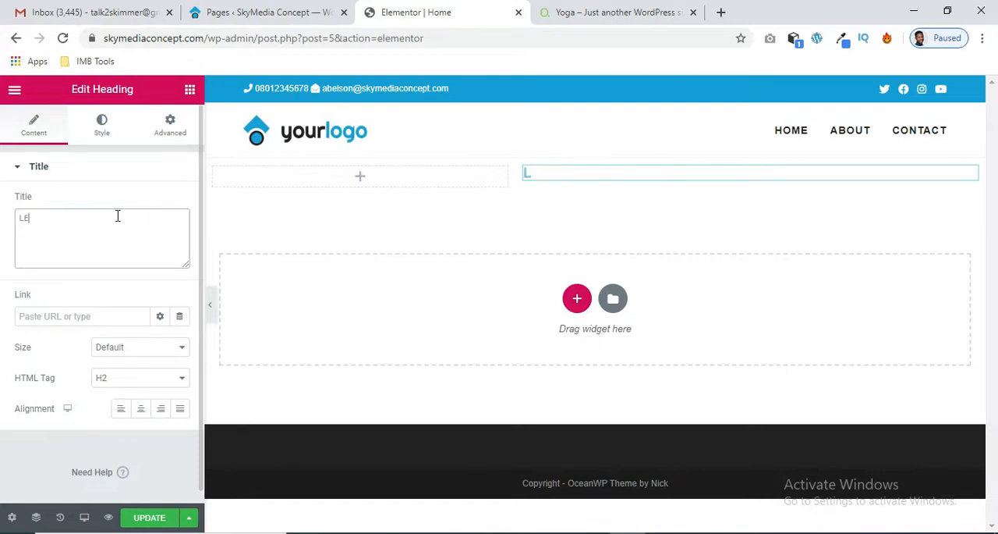
{"action": "type", "text": "T US UNLEAS"}
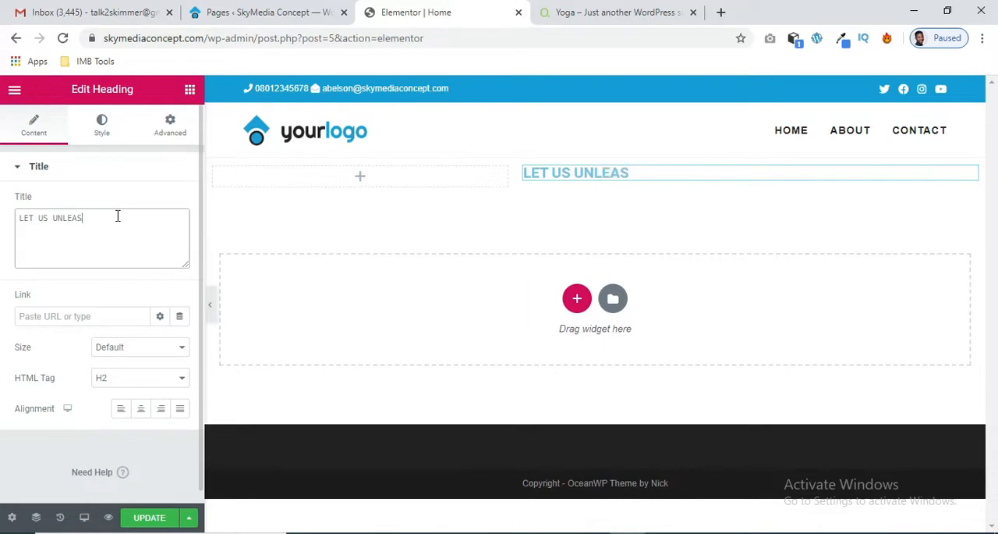
{"action": "type", "text": "H OUR CREATIVITY"}
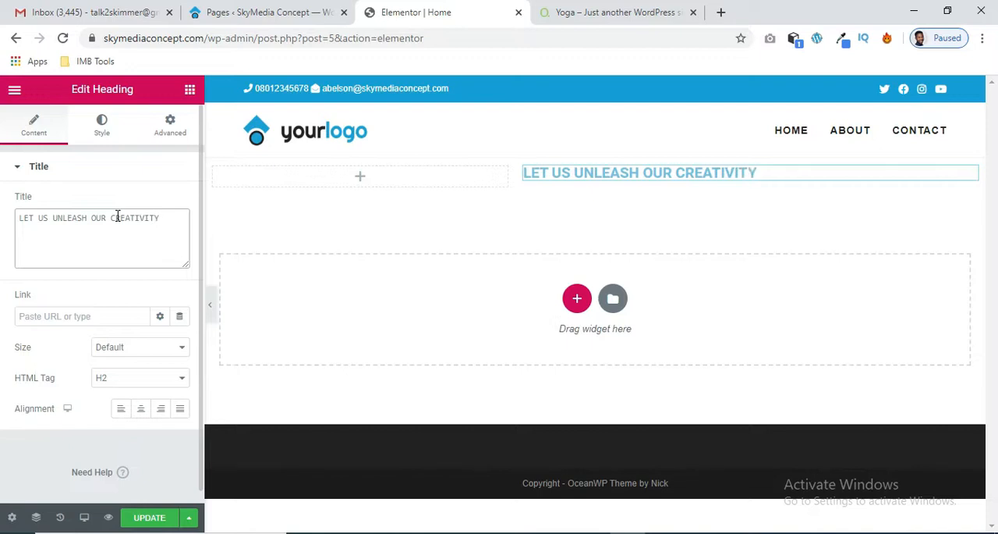
{"action": "type", "text": "H YOU"}
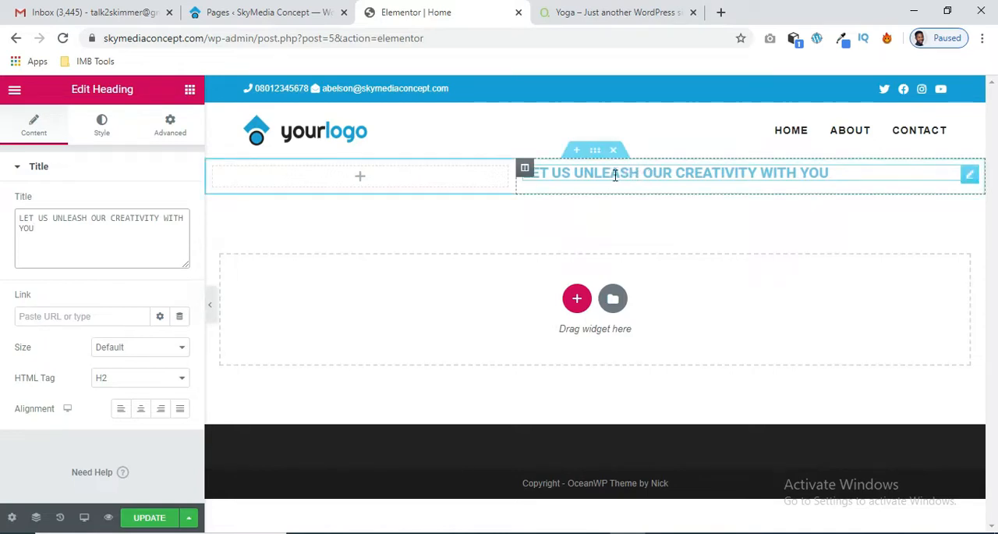
{"action": "left_click", "coordinate": [674, 177]}
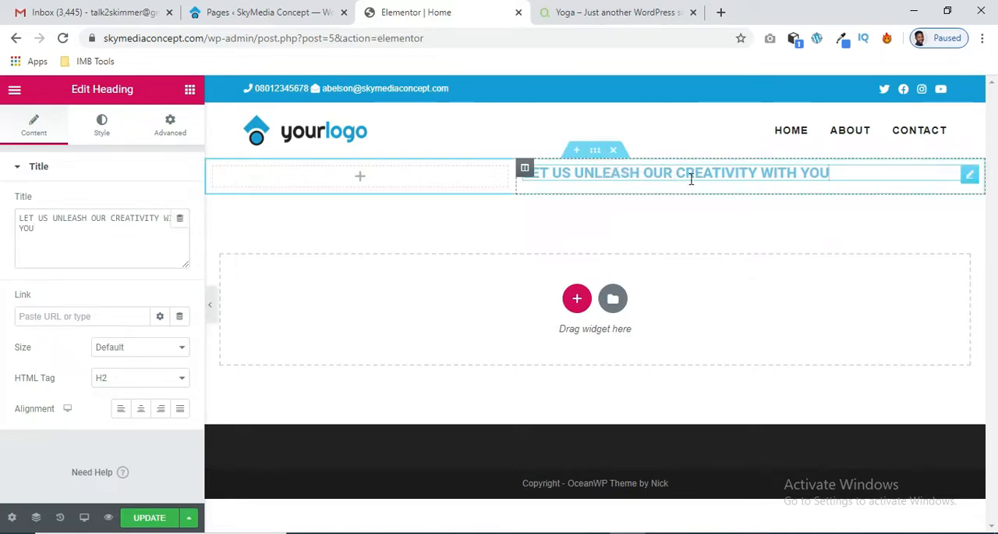
{"action": "left_click", "coordinate": [841, 169]}
{"action": "double_click", "coordinate": [596, 171]}
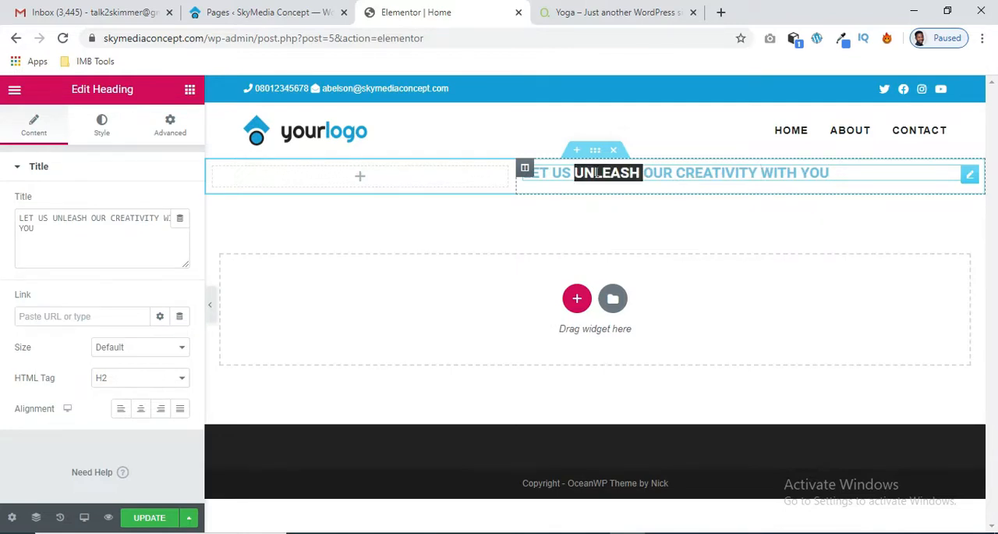
{"action": "left_click", "coordinate": [661, 170]}
{"action": "double_click", "coordinate": [659, 171]}
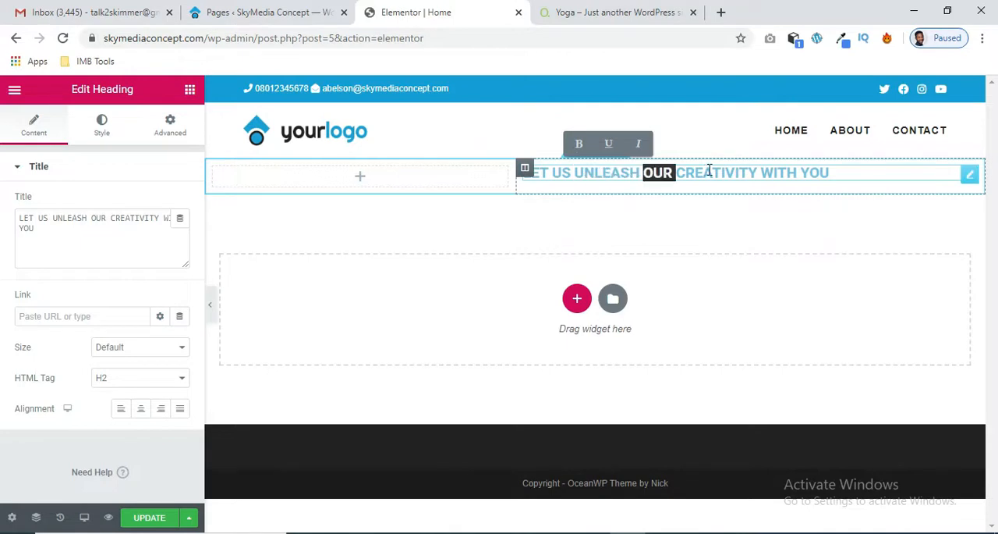
{"action": "double_click", "coordinate": [709, 172]}
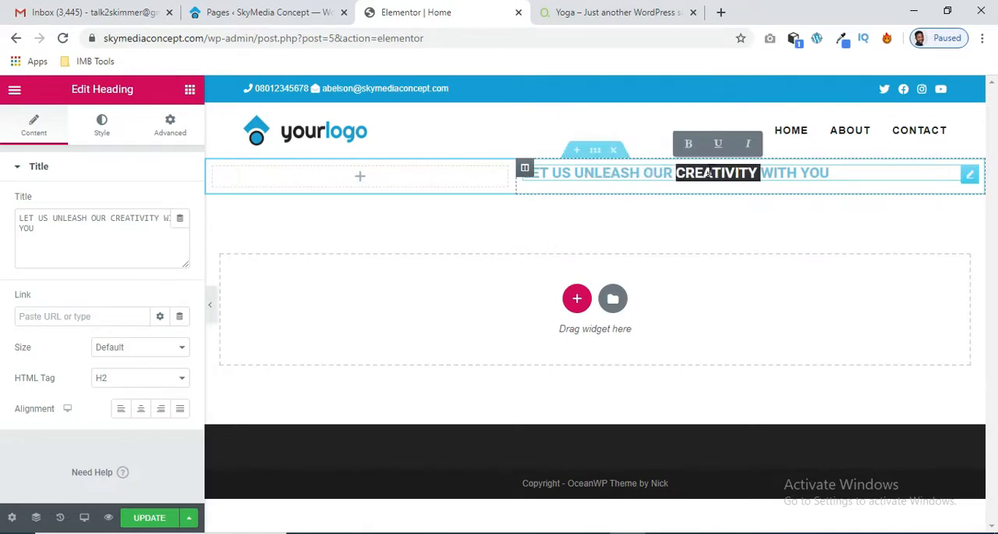
{"action": "left_click", "coordinate": [779, 172]}
{"action": "double_click", "coordinate": [780, 172]}
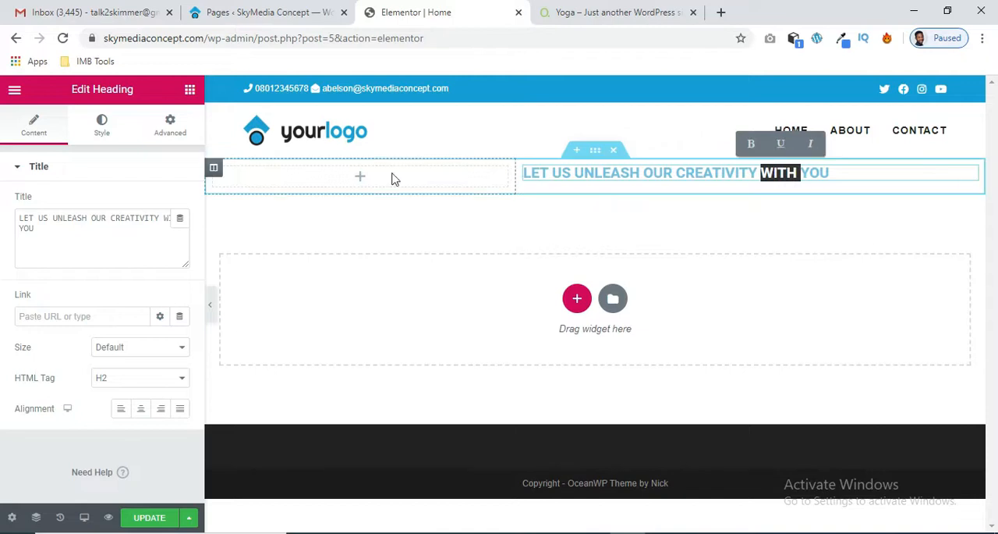
{"action": "left_click", "coordinate": [102, 231]}
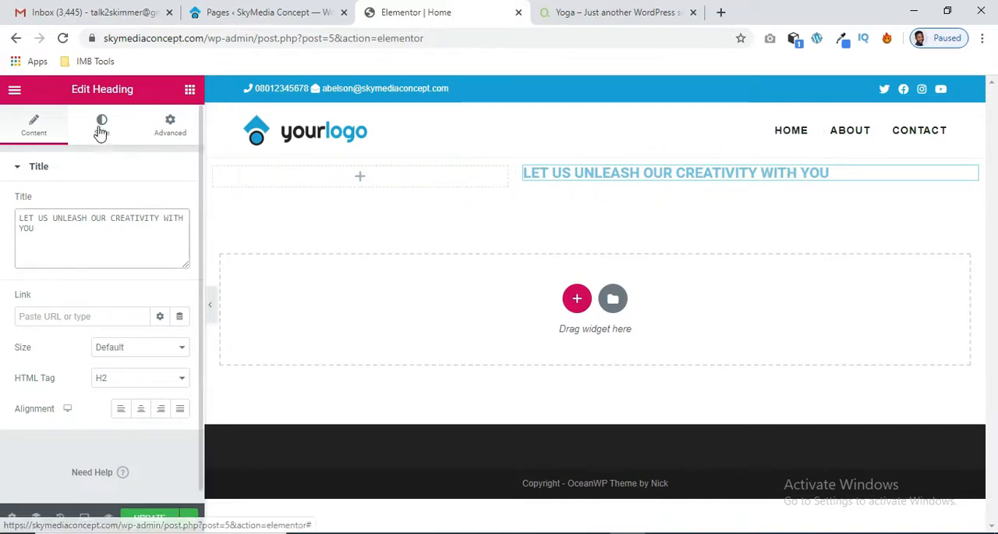
Set the hero heading's text color to a custom dark red
{"action": "left_click", "coordinate": [106, 135]}
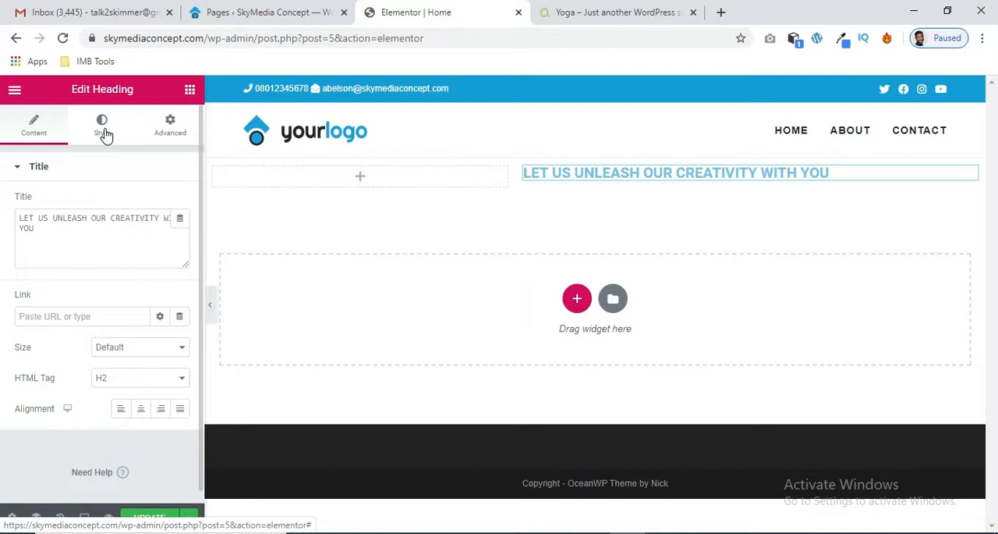
{"action": "left_click", "coordinate": [106, 134]}
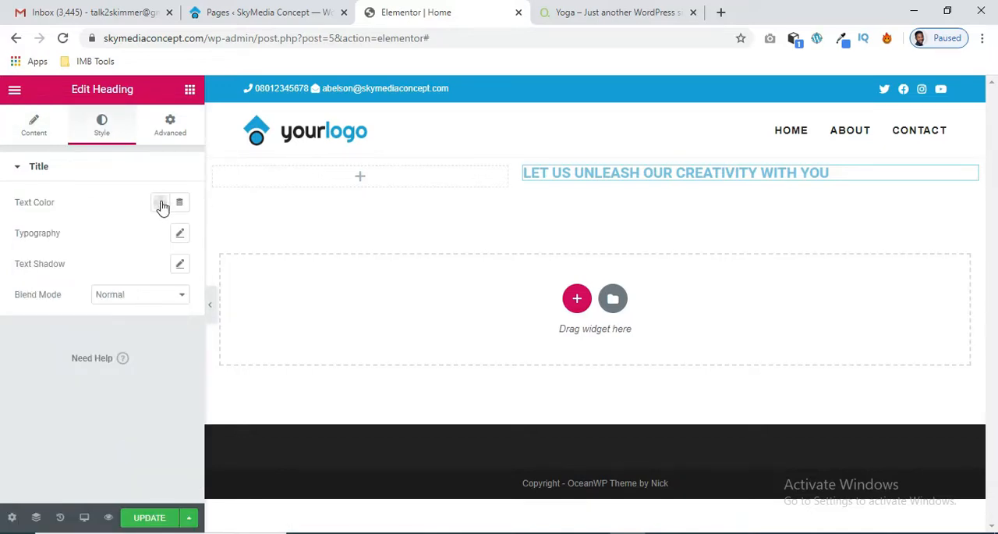
{"action": "left_click", "coordinate": [160, 203]}
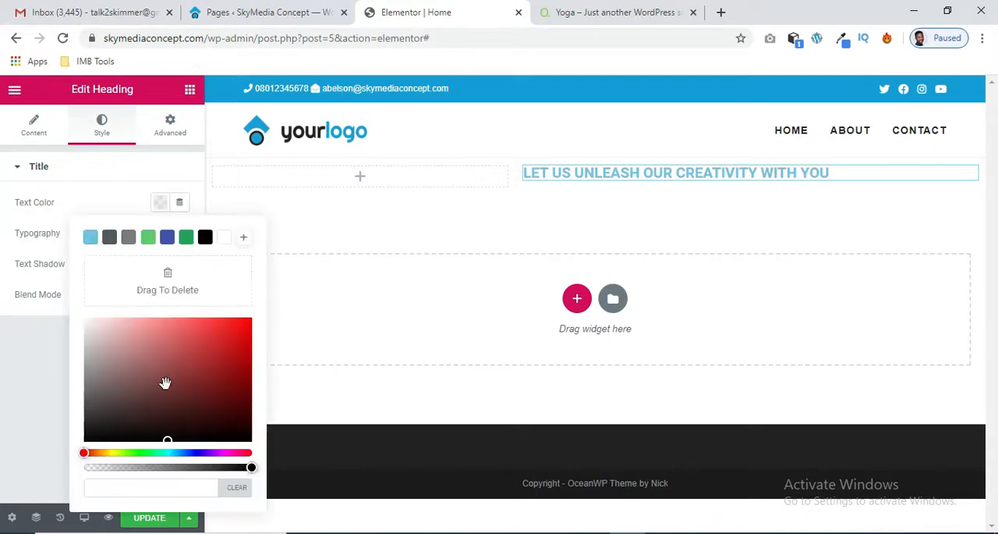
{"action": "left_click", "coordinate": [215, 353]}
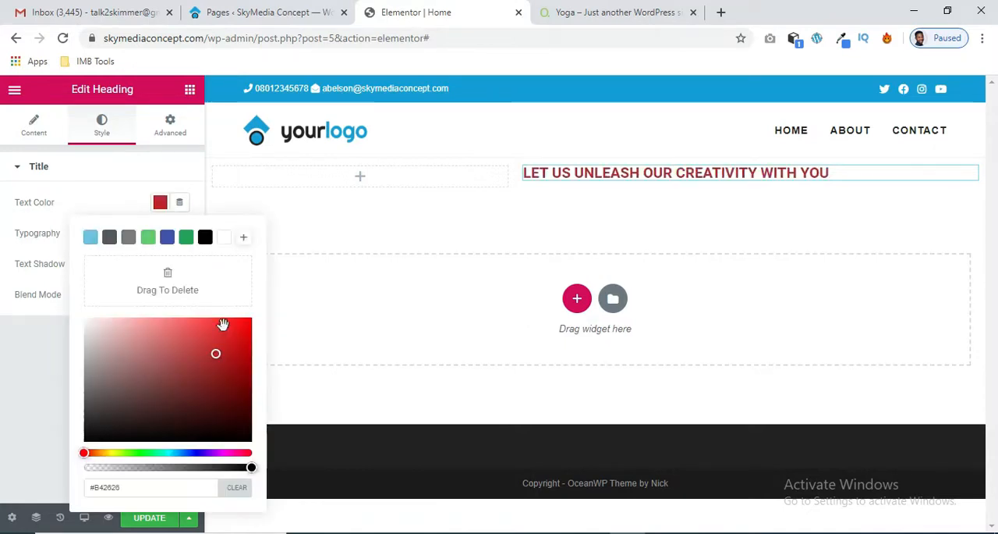
{"action": "double_click", "coordinate": [108, 486]}
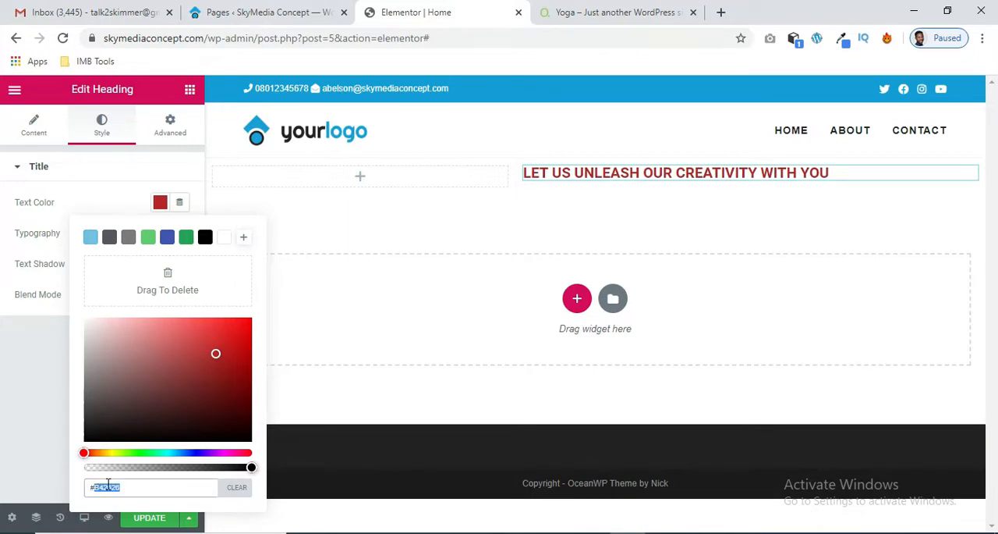
{"action": "left_click", "coordinate": [230, 349]}
{"action": "left_click", "coordinate": [115, 203]}
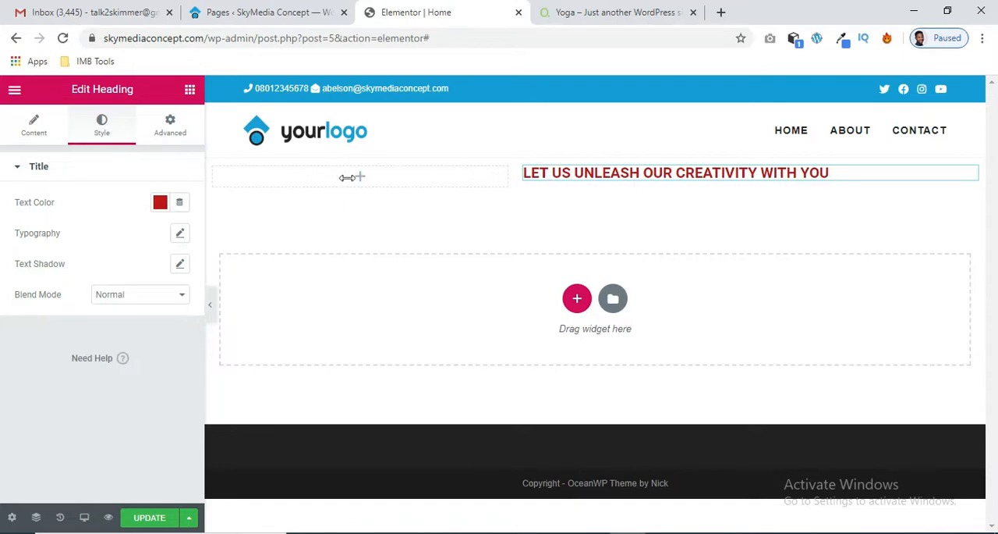
Try a 70 px font size on the heading, compare it with the Yoga demo's hero title, and set the size to 55 px
{"action": "left_click", "coordinate": [180, 238]}
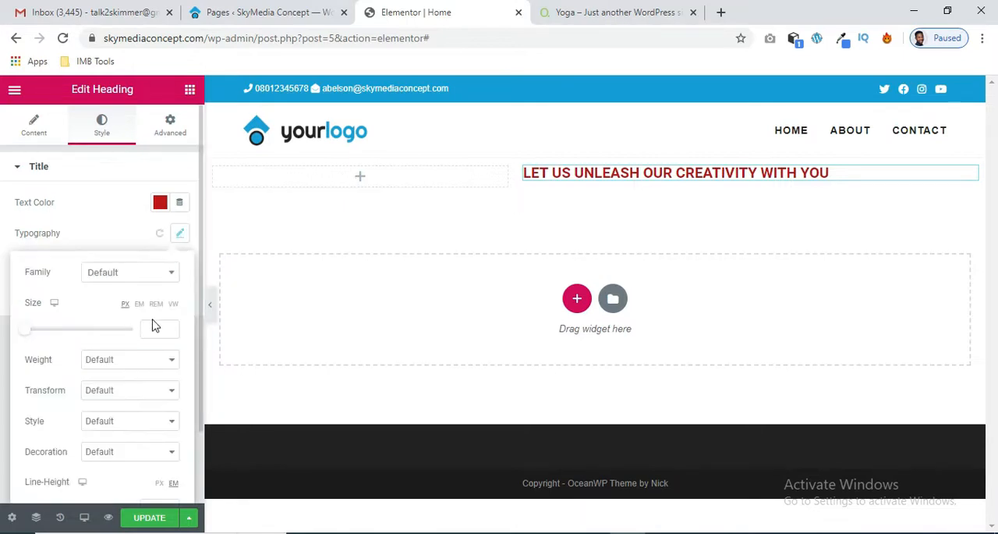
{"action": "left_click", "coordinate": [154, 329]}
{"action": "type", "text": "70"}
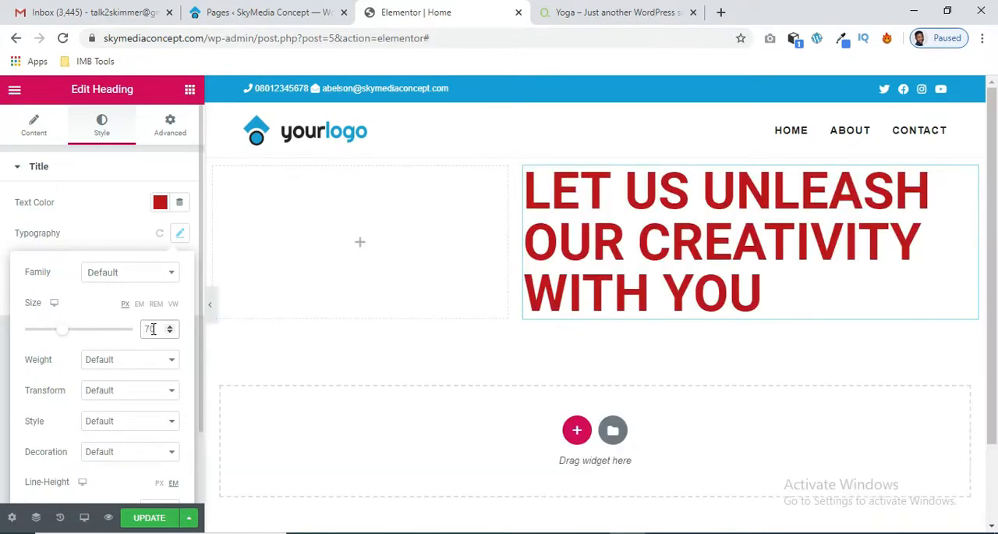
{"action": "left_click", "coordinate": [574, 9]}
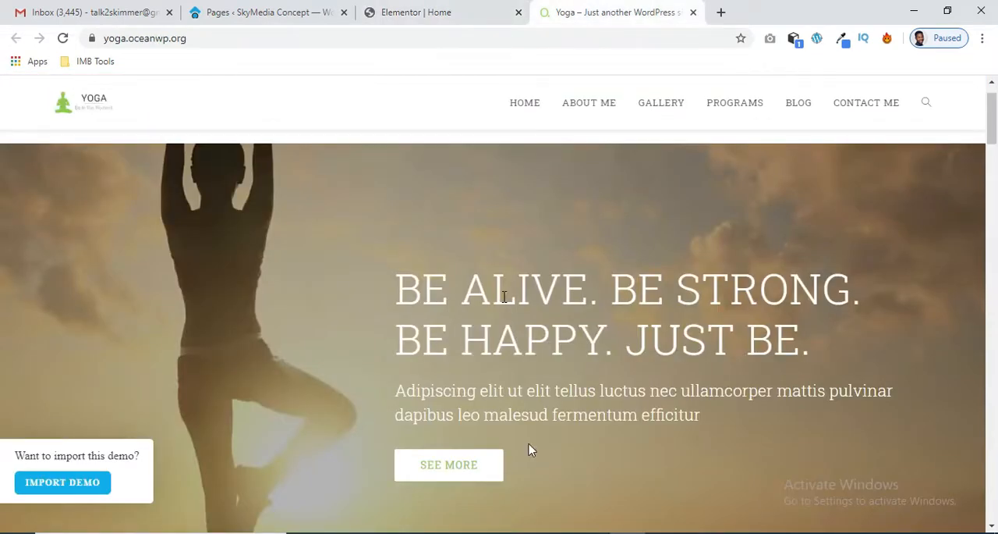
{"action": "left_click", "coordinate": [425, 9]}
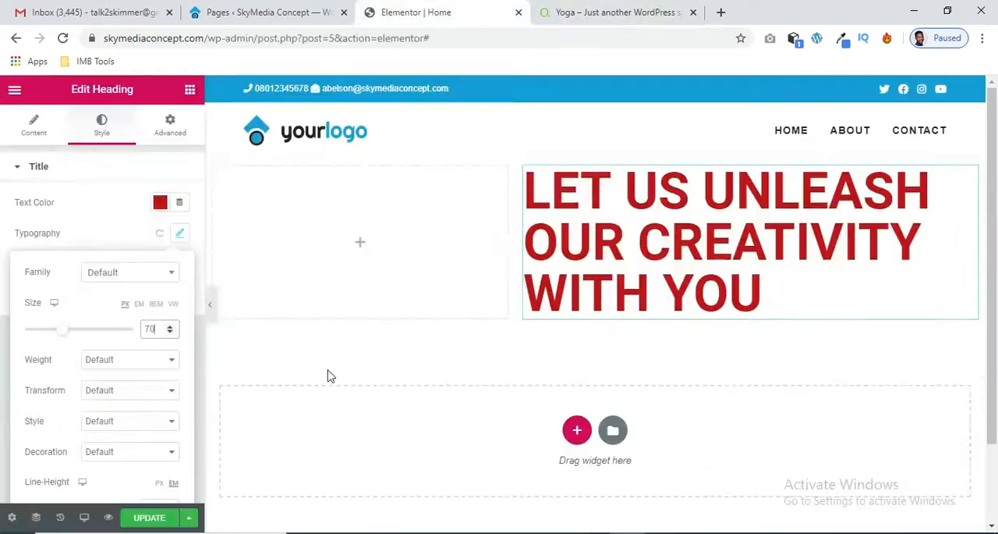
{"action": "double_click", "coordinate": [149, 328]}
{"action": "type", "text": "5"}
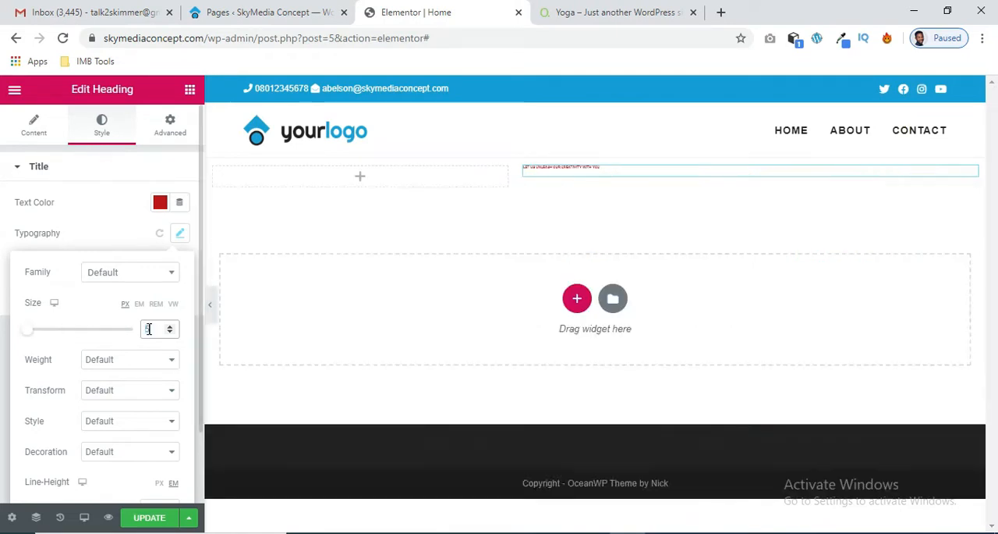
{"action": "type", "text": "0"}
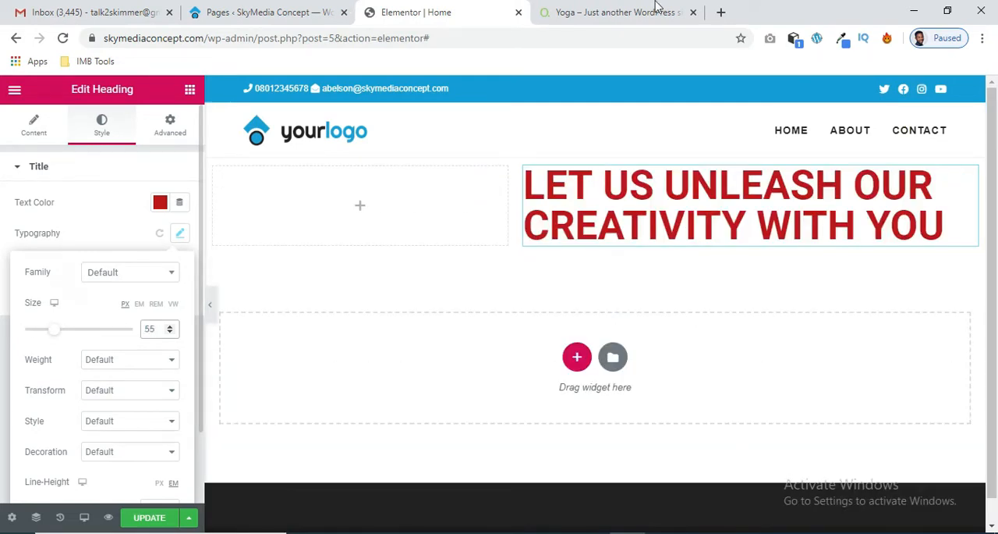
Compare the heading with the Yoga demo's title again, try weights 100 and 900, and set its font weight to 400
{"action": "left_click", "coordinate": [656, 6]}
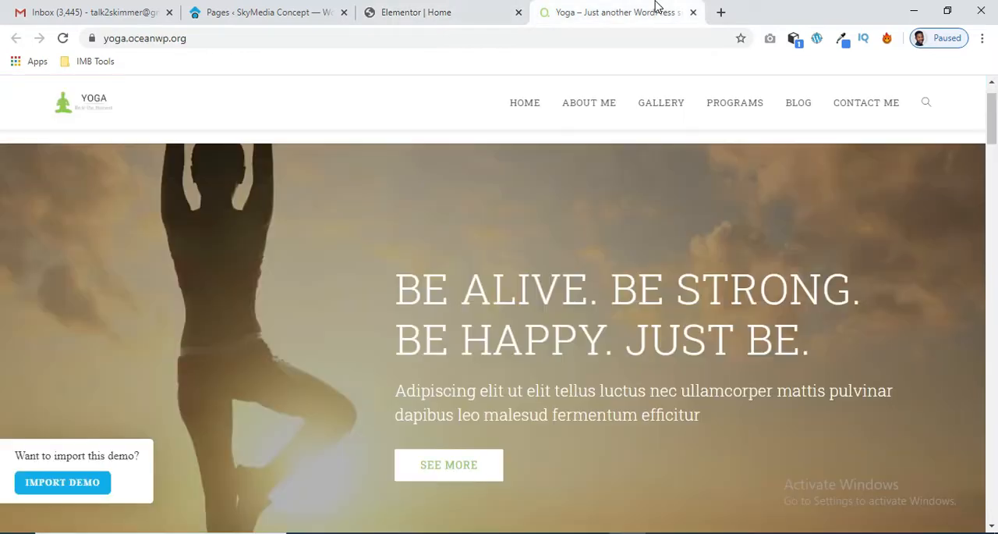
{"action": "left_click", "coordinate": [456, 12]}
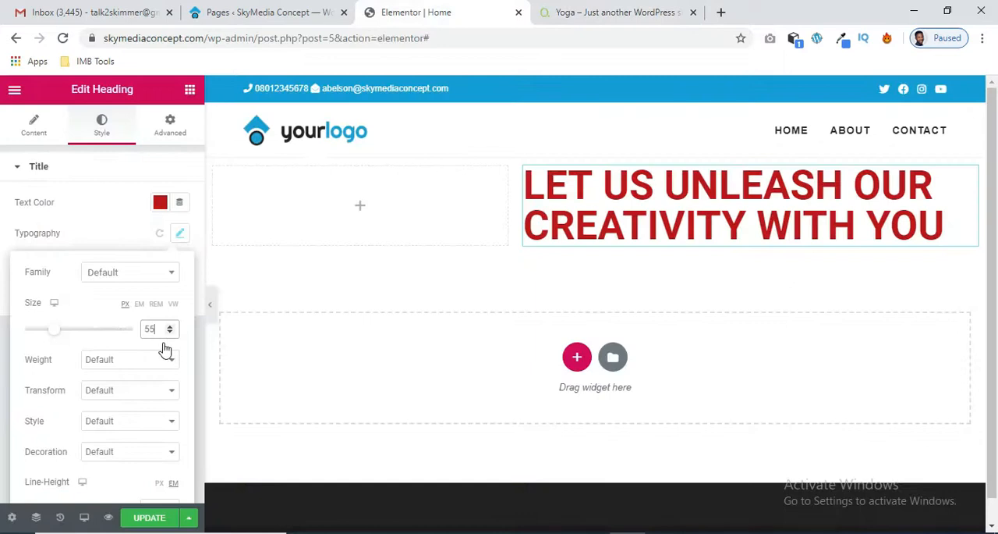
{"action": "left_click", "coordinate": [117, 362]}
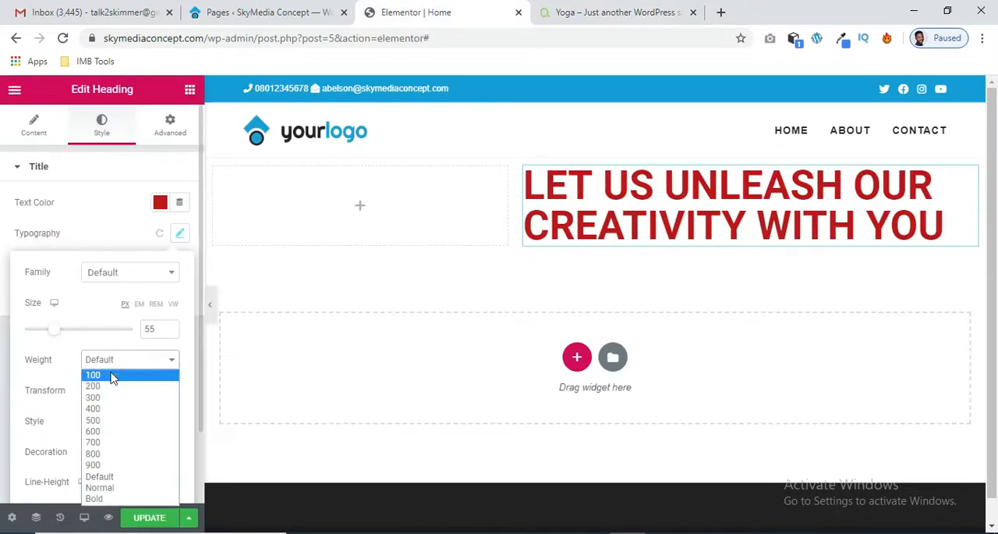
{"action": "left_click", "coordinate": [112, 375]}
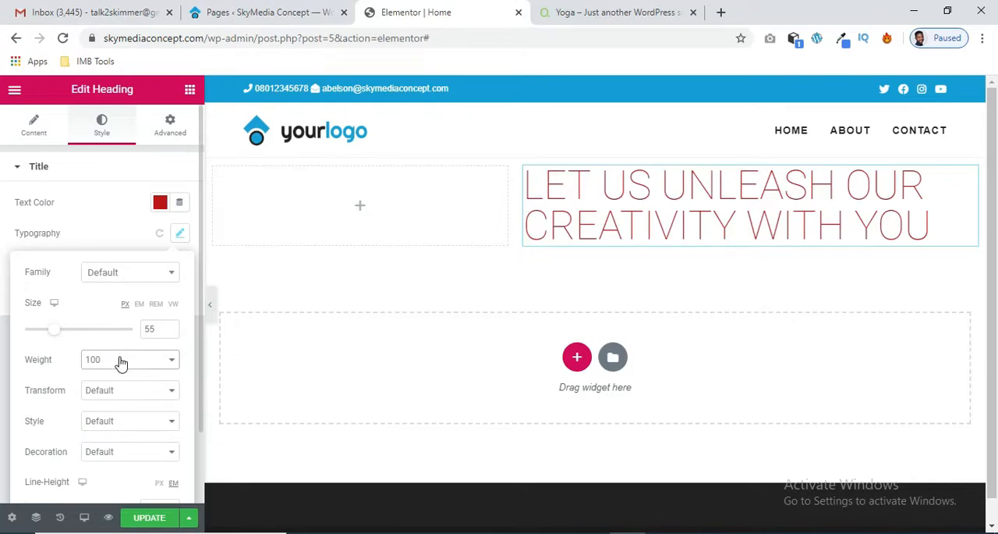
{"action": "left_click", "coordinate": [121, 362]}
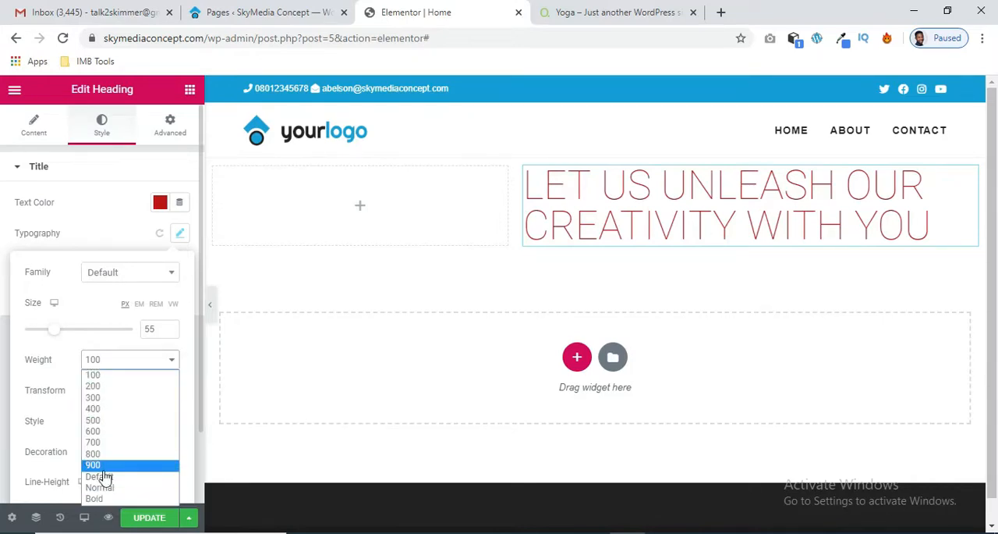
{"action": "left_click", "coordinate": [106, 465]}
{"action": "left_click", "coordinate": [122, 364]}
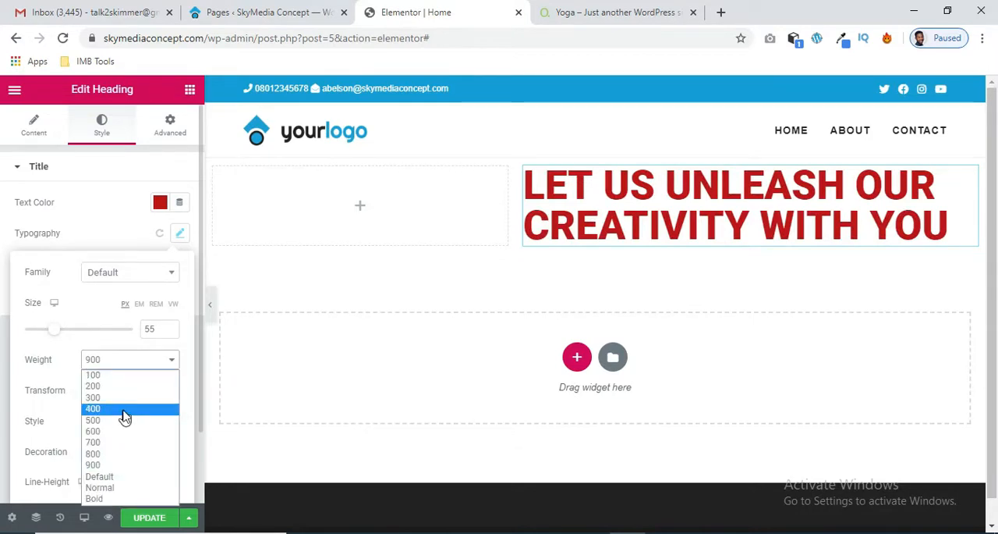
{"action": "left_click", "coordinate": [125, 409]}
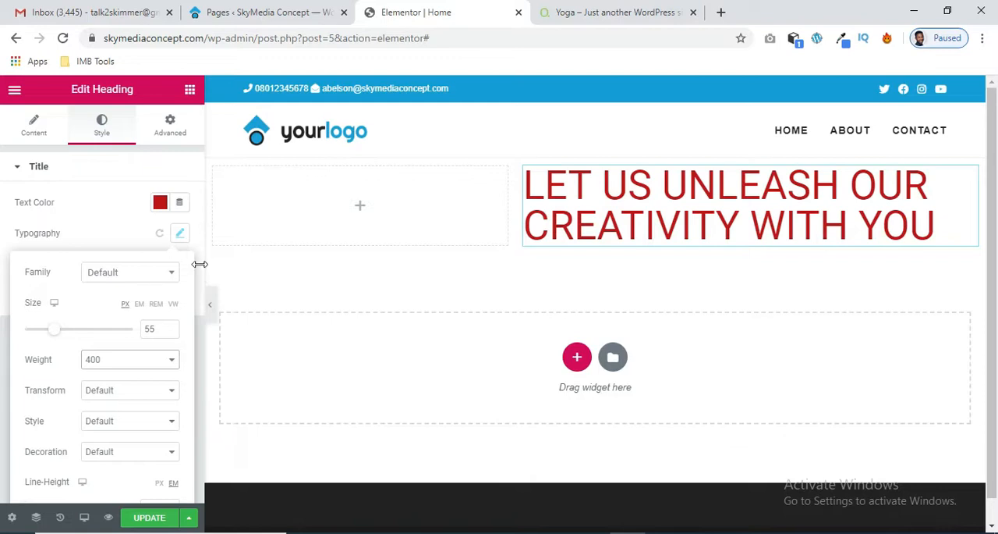
Try Times New Roman and Roboto as the heading's font family, checking the look against the Yoga demo's hero title
{"action": "left_click", "coordinate": [110, 278]}
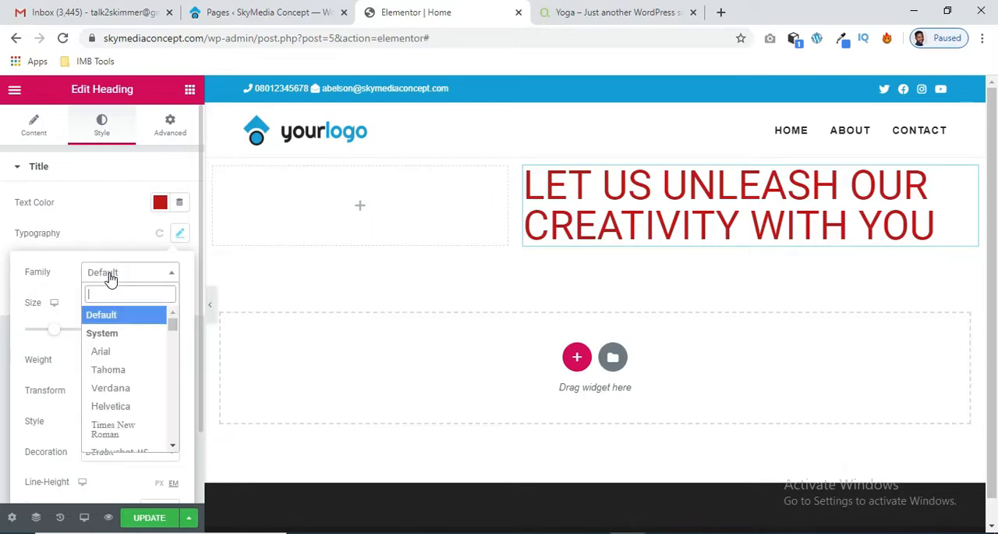
{"action": "left_click", "coordinate": [129, 429]}
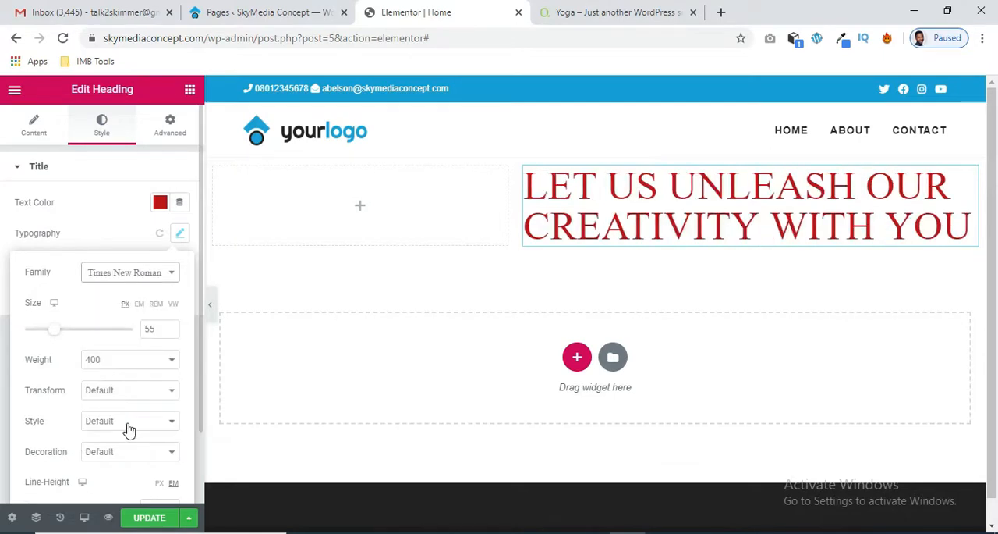
{"action": "left_click", "coordinate": [573, 6]}
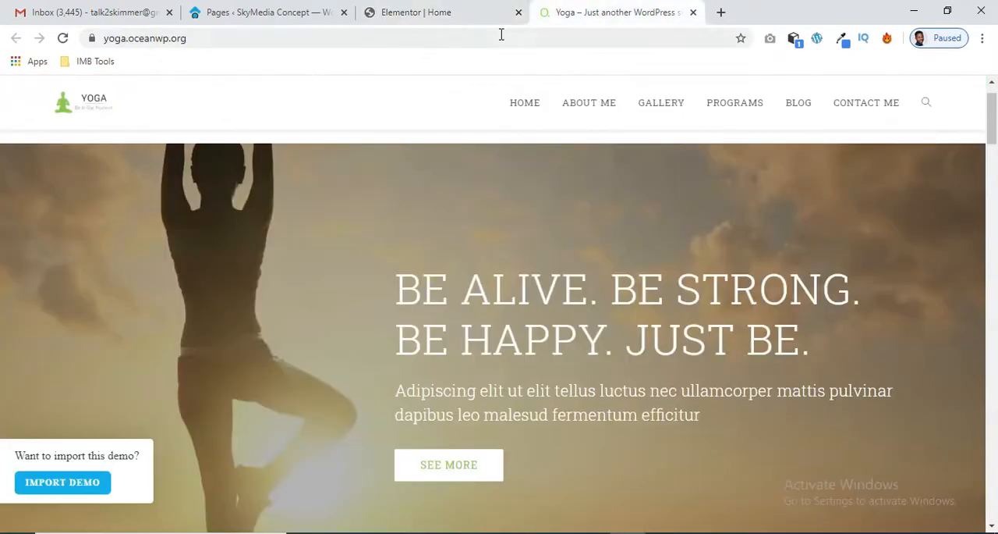
{"action": "left_click", "coordinate": [465, 16]}
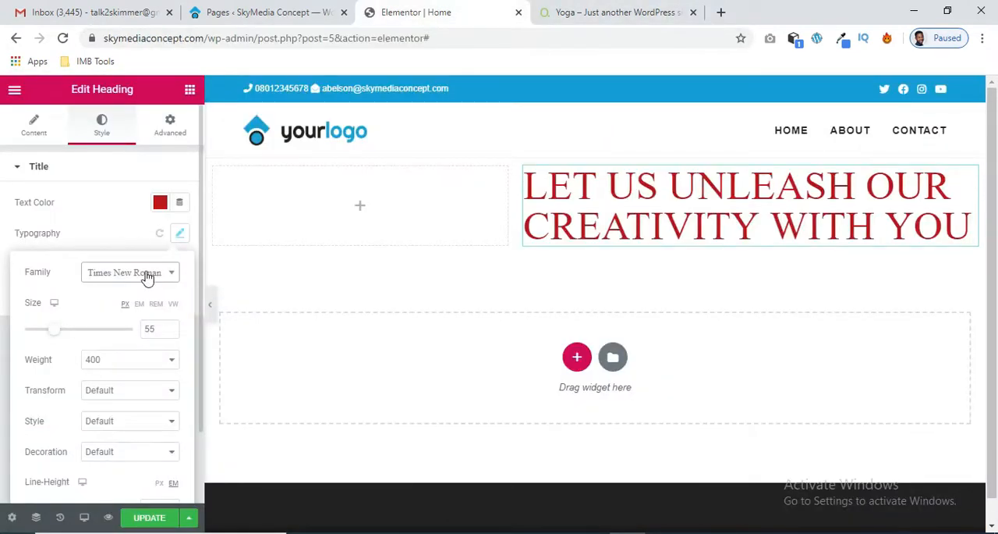
{"action": "left_click", "coordinate": [147, 279]}
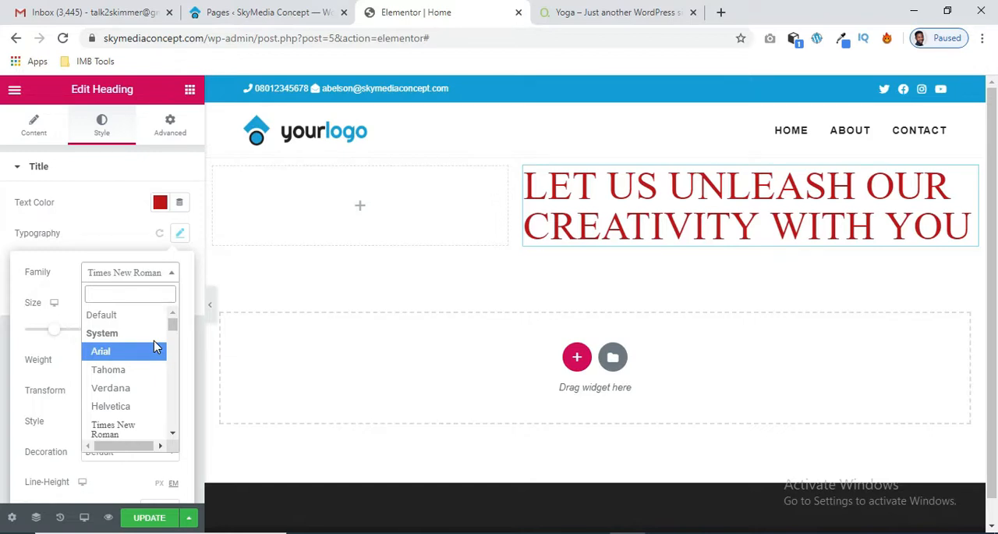
{"action": "type", "text": "ROBOTO"}
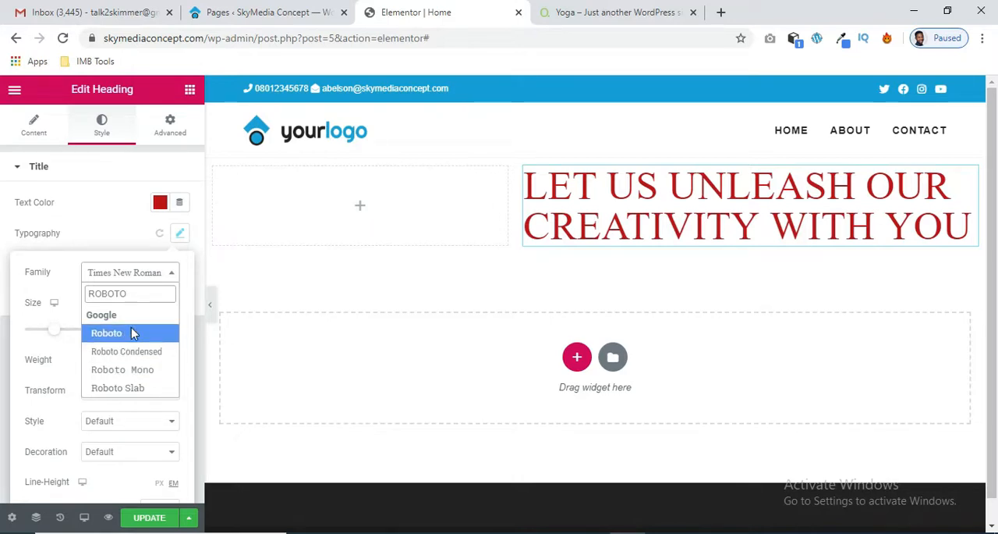
{"action": "left_click", "coordinate": [131, 332]}
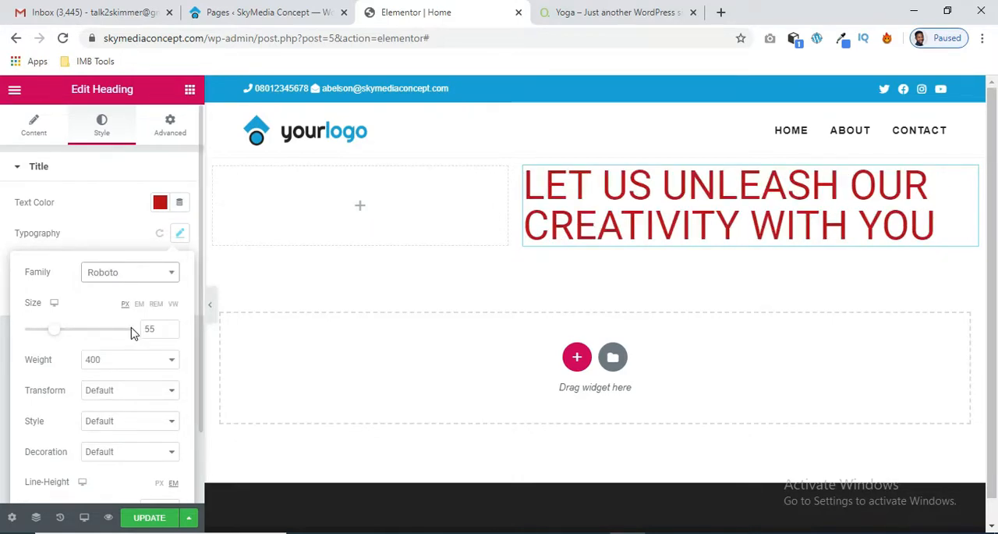
Set the heading's font family to Lato
{"action": "left_click", "coordinate": [112, 276]}
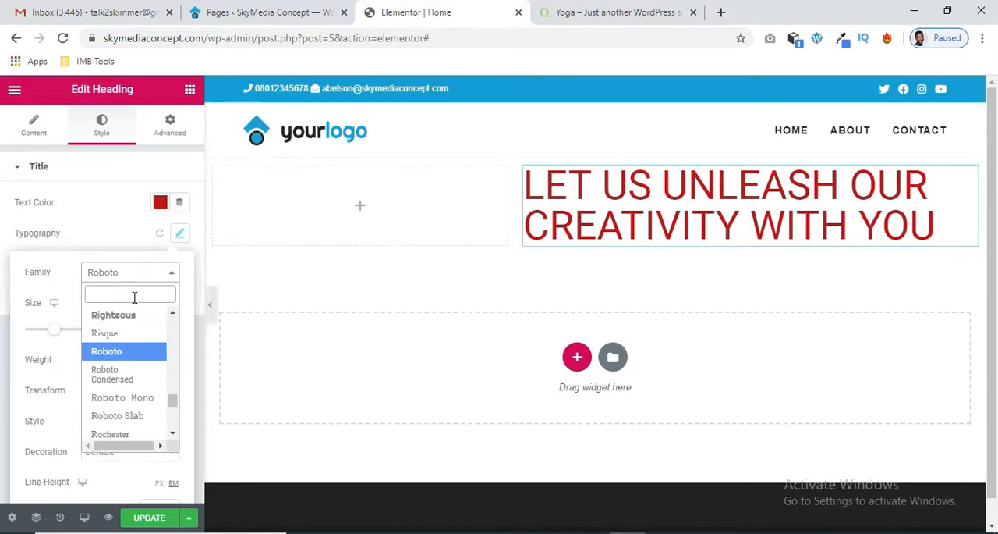
{"action": "type", "text": "LATO"}
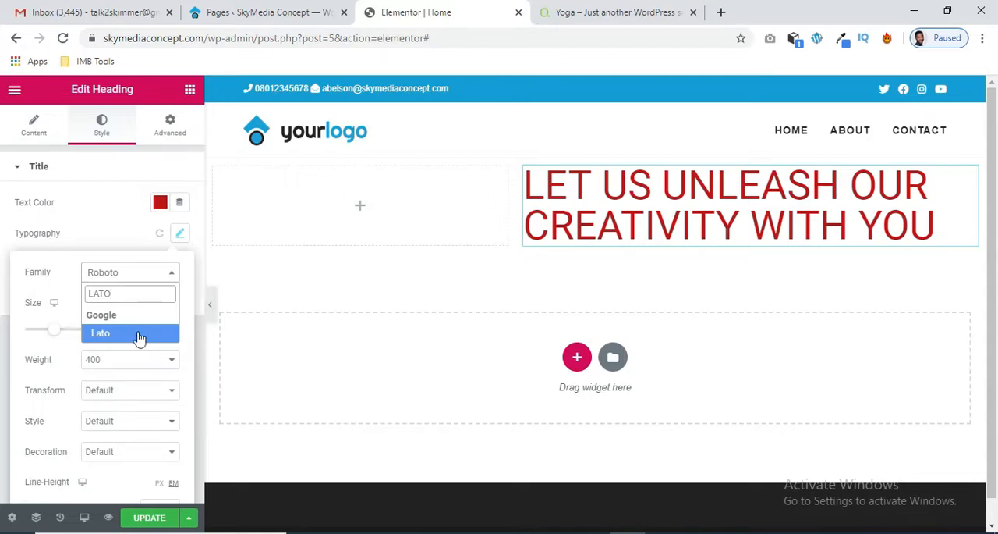
{"action": "left_click", "coordinate": [139, 336]}
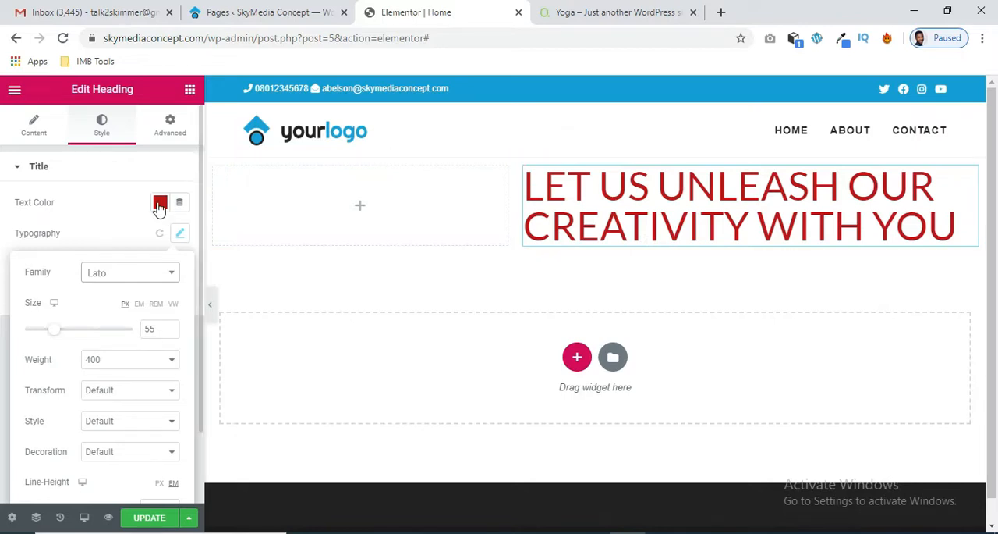
Check the title colour in the Yoga demo's banner and set the heading's text color to white (#FFFFFF)
{"action": "left_click", "coordinate": [562, 6]}
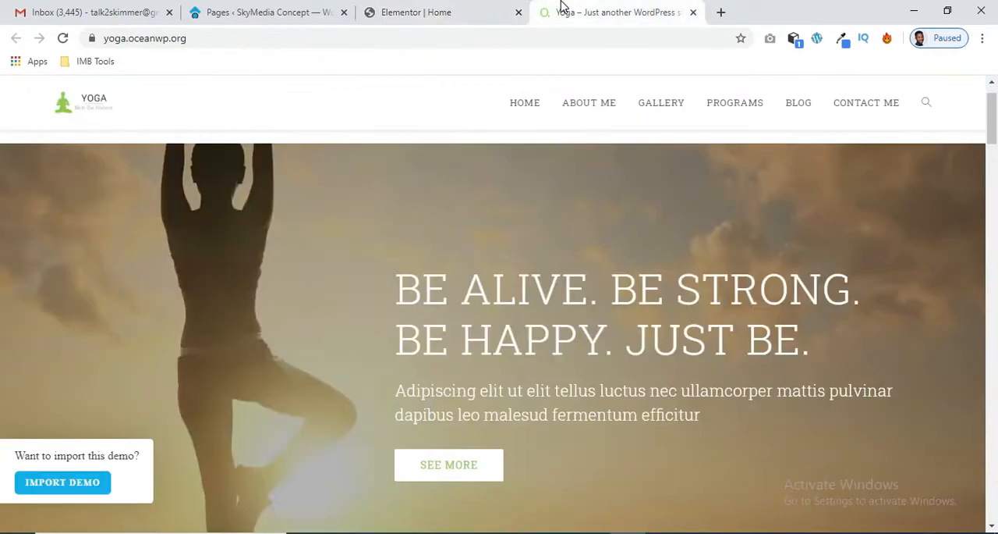
{"action": "left_click", "coordinate": [483, 8]}
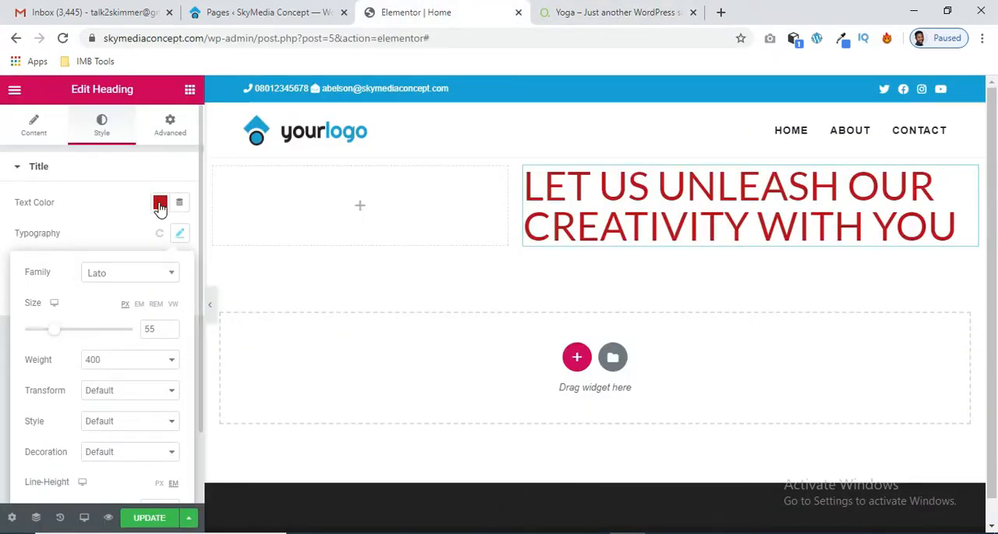
{"action": "left_click", "coordinate": [160, 205]}
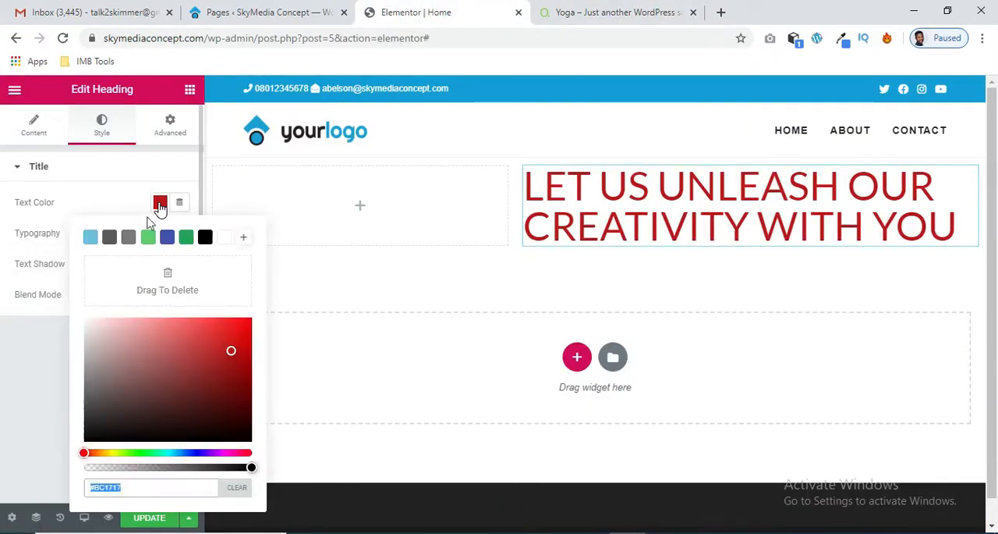
{"action": "left_click", "coordinate": [223, 239]}
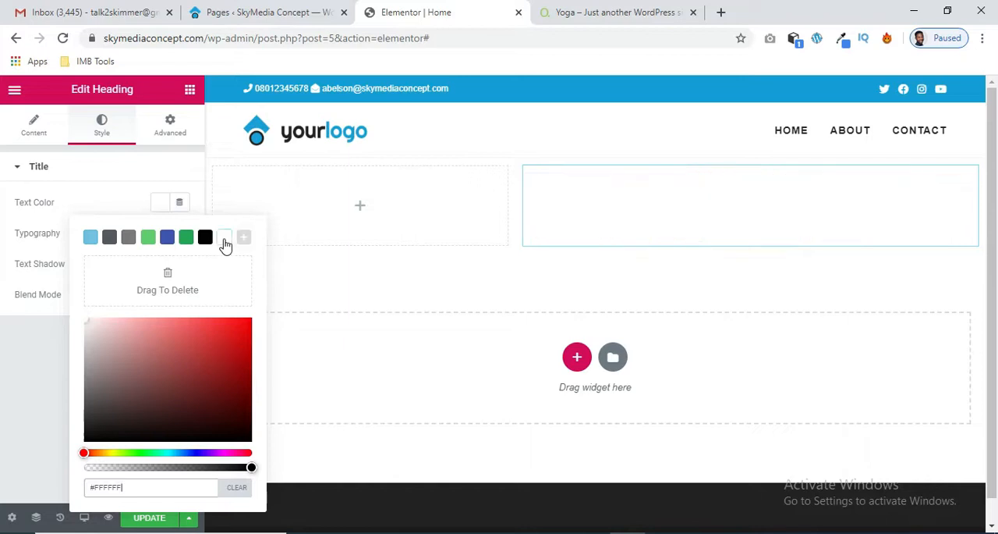
{"action": "left_click", "coordinate": [162, 206]}
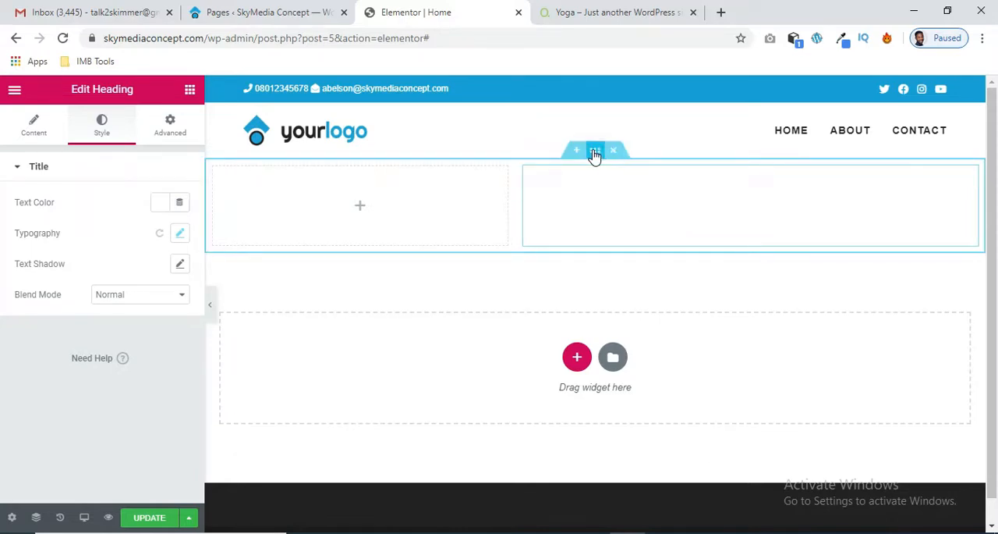
Open the style settings of the section containing the heading and set its background type to Classic
{"action": "left_click", "coordinate": [596, 152]}
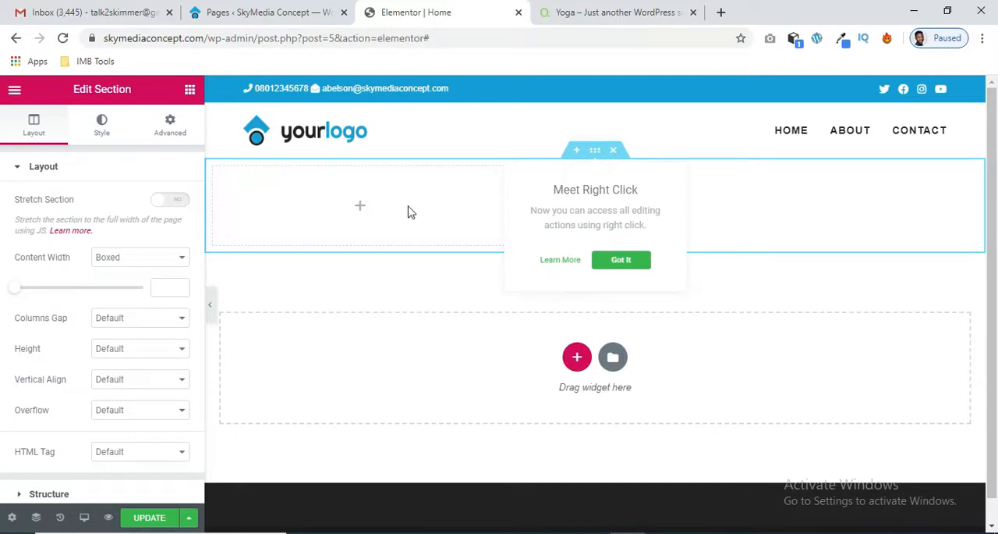
{"action": "left_click", "coordinate": [103, 136]}
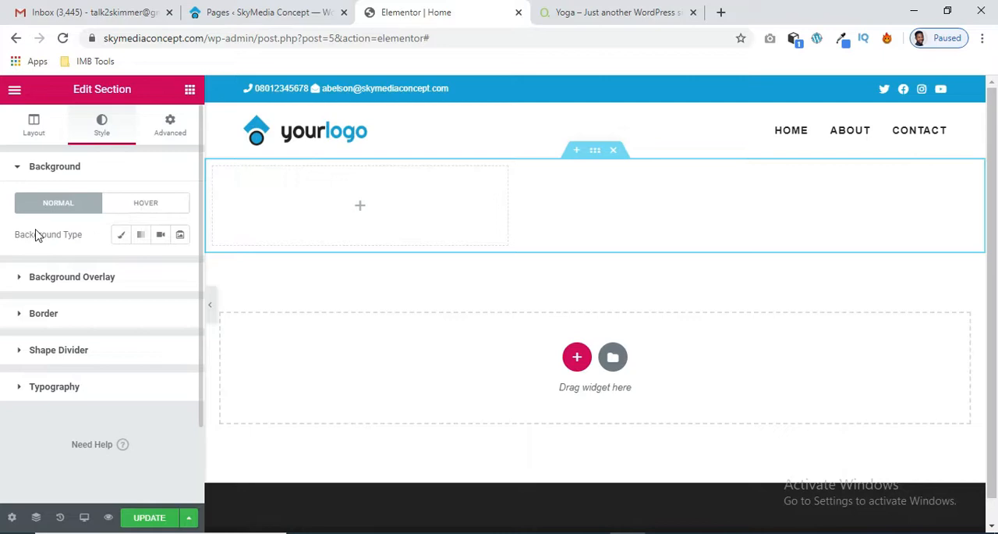
{"action": "left_click", "coordinate": [120, 237]}
Try red #BF0D0D, indigo #4054B2 and light blue #6EC1E4 as the section's background color, and clear the color
{"action": "left_click", "coordinate": [161, 268]}
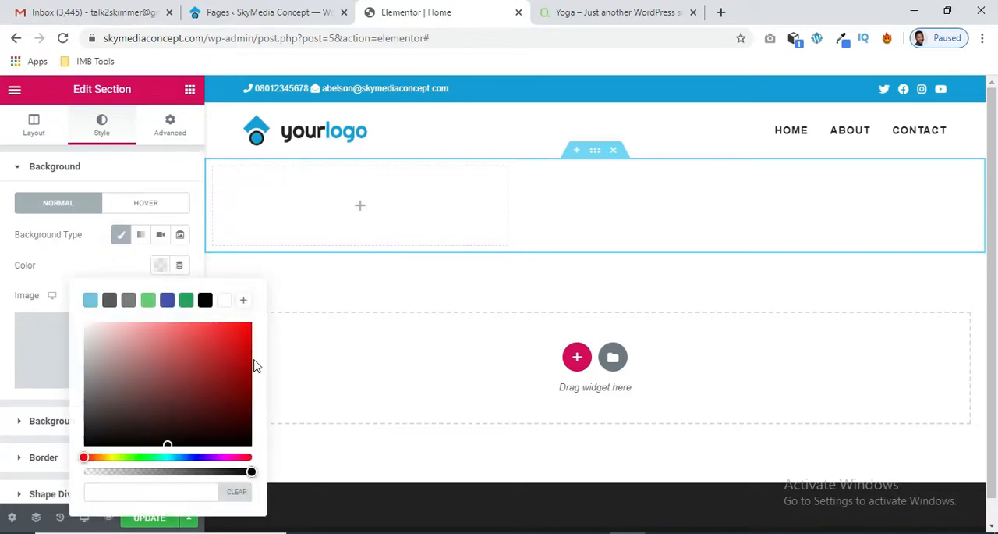
{"action": "left_click", "coordinate": [240, 352]}
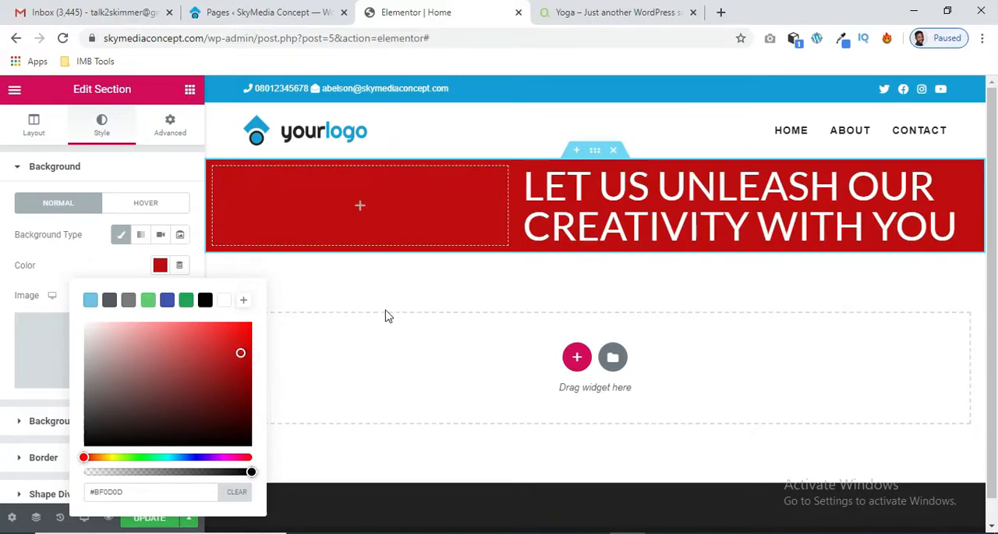
{"action": "left_click", "coordinate": [165, 305]}
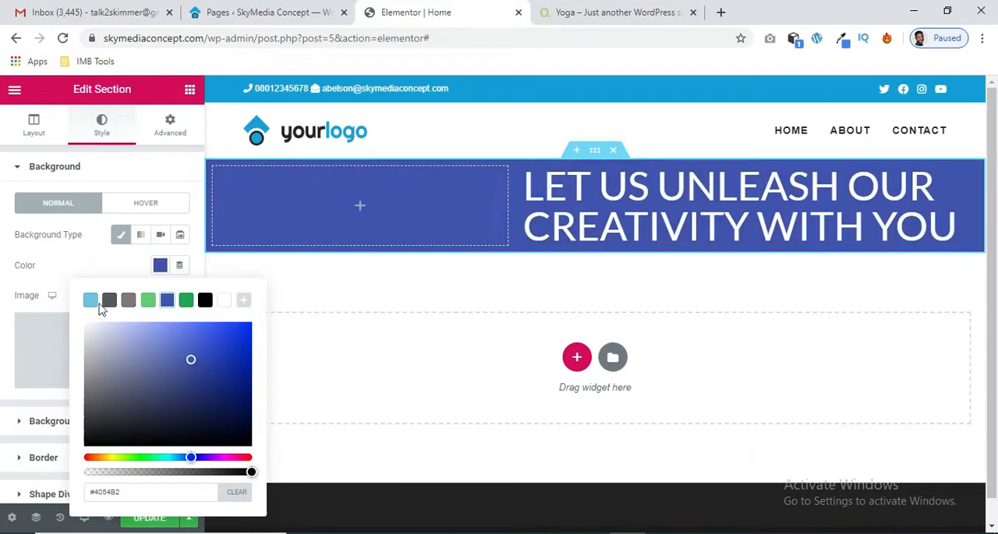
{"action": "left_click", "coordinate": [92, 307]}
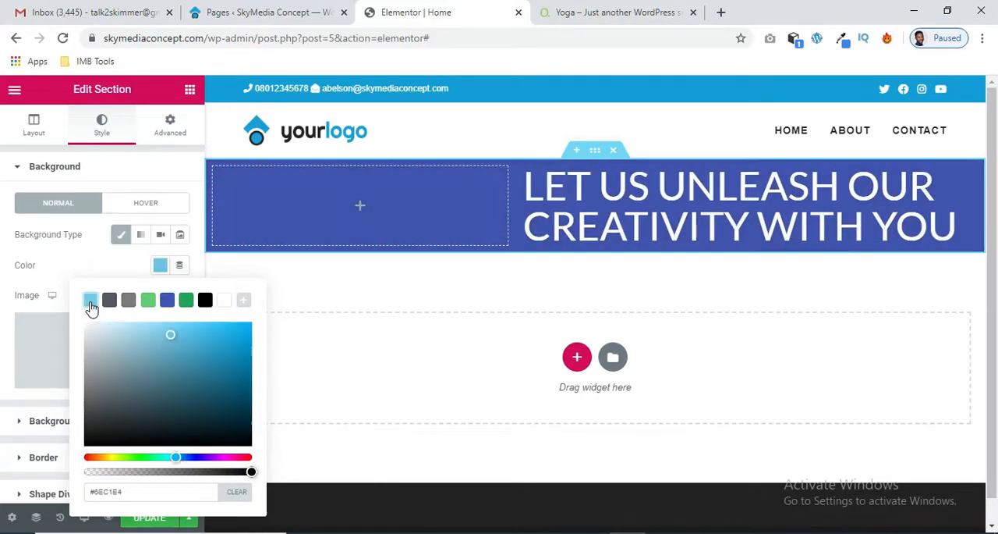
{"action": "left_click", "coordinate": [161, 269]}
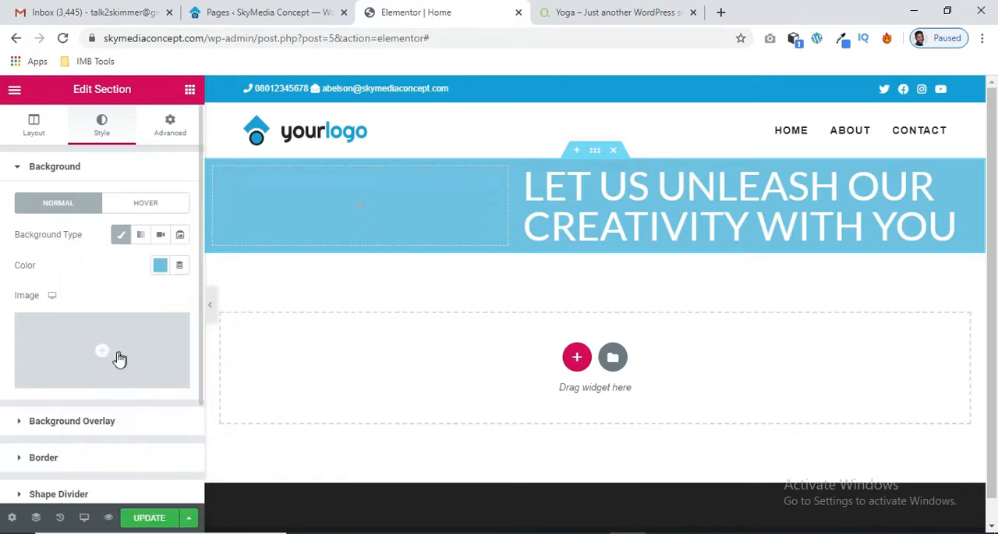
{"action": "mouse_move", "coordinate": [83, 345]}
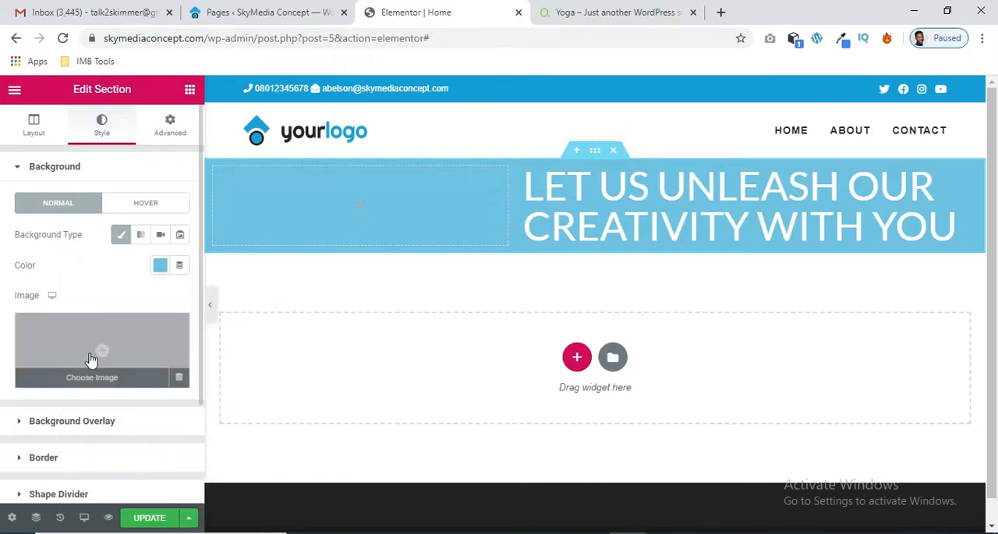
{"action": "left_click", "coordinate": [159, 267]}
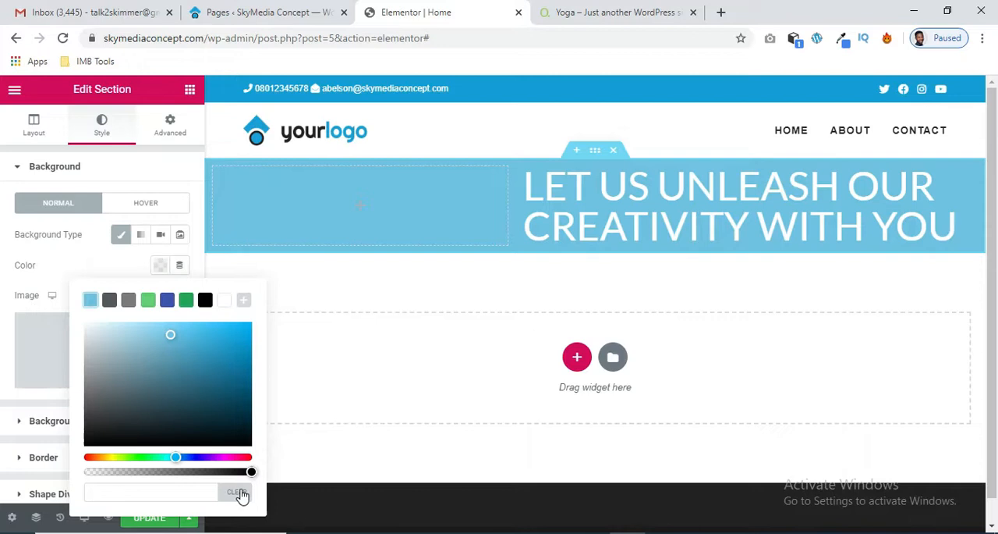
{"action": "left_click", "coordinate": [239, 492]}
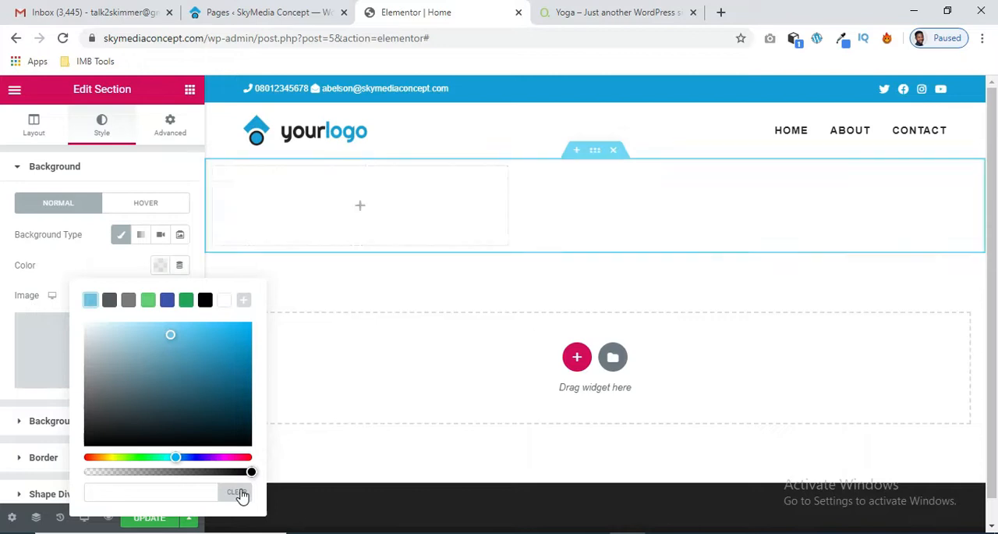
Open the section's background image chooser and select the files c1 through speciality in the SkyMedia Concept folder
{"action": "left_click", "coordinate": [52, 347]}
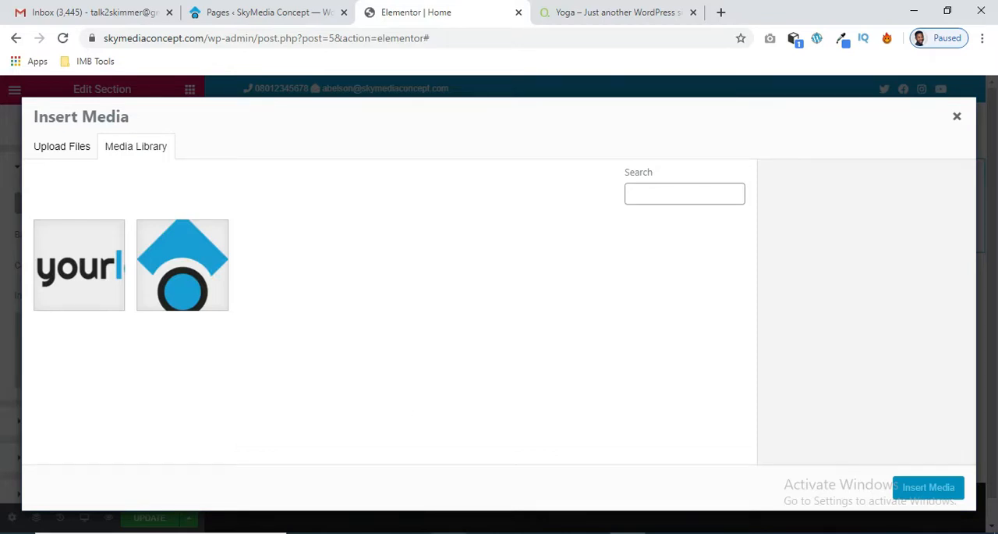
{"action": "mouse_move", "coordinate": [448, 531]}
{"action": "left_click", "coordinate": [448, 530]}
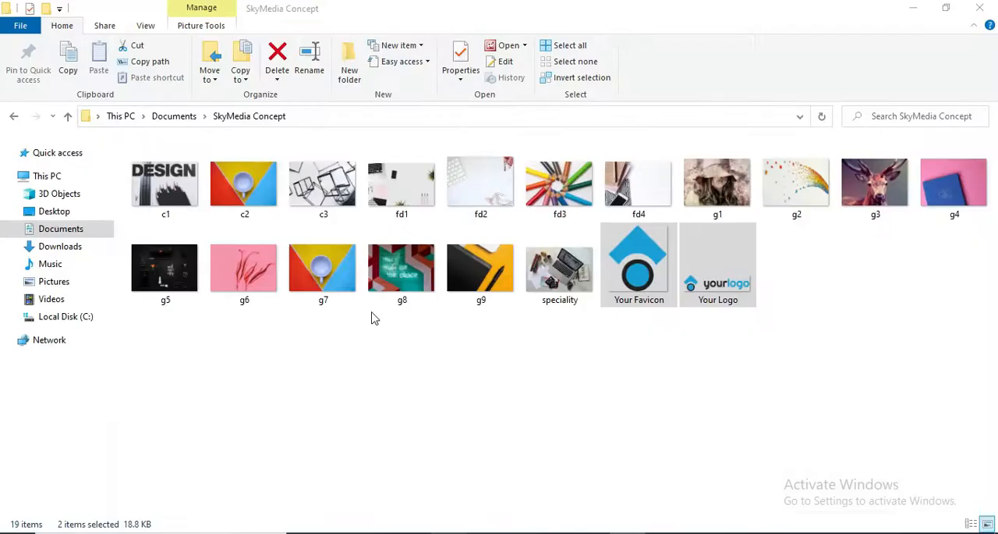
{"action": "left_click", "coordinate": [150, 184]}
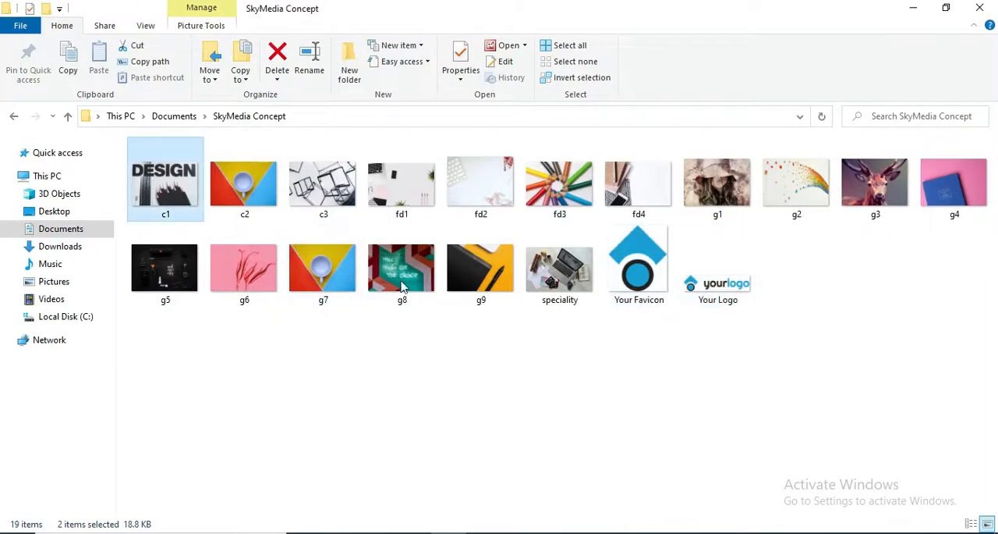
{"action": "left_click", "coordinate": [564, 281], "text": "shift"}
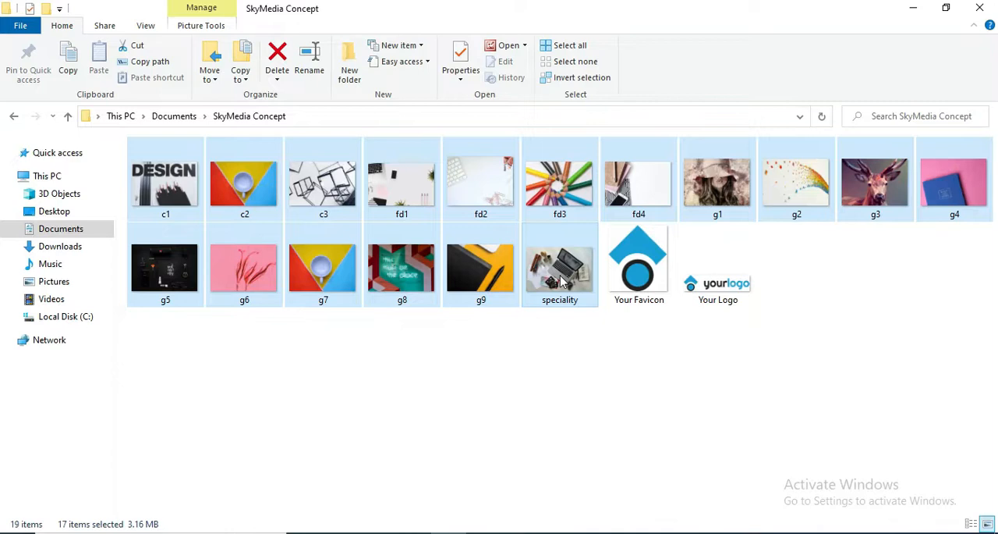
Try to add the selected image files to the media library, and decline leaving the editor
{"action": "left_click_drag", "start_coordinate": [564, 281], "coordinate": [459, 379]}
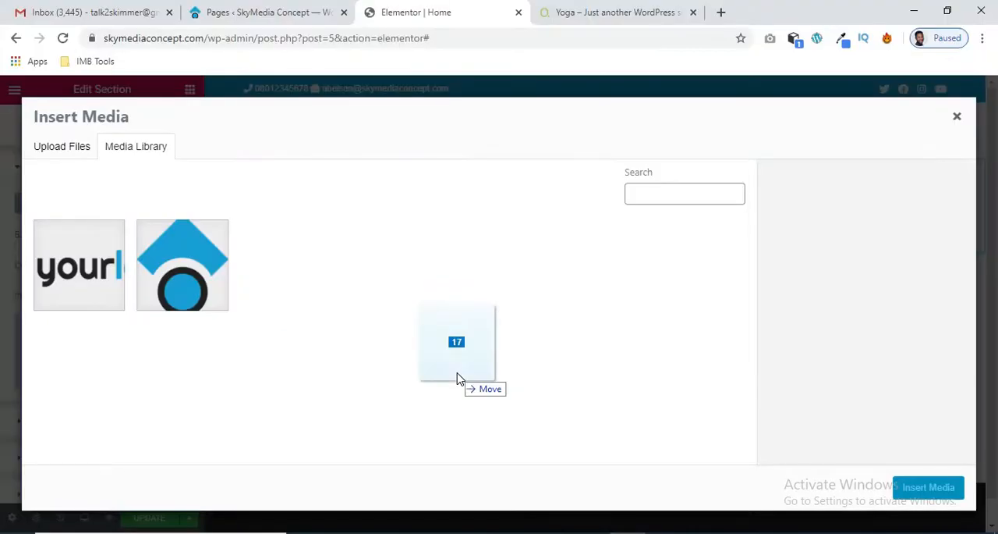
{"action": "left_click_drag", "start_coordinate": [459, 379], "coordinate": [488, 301]}
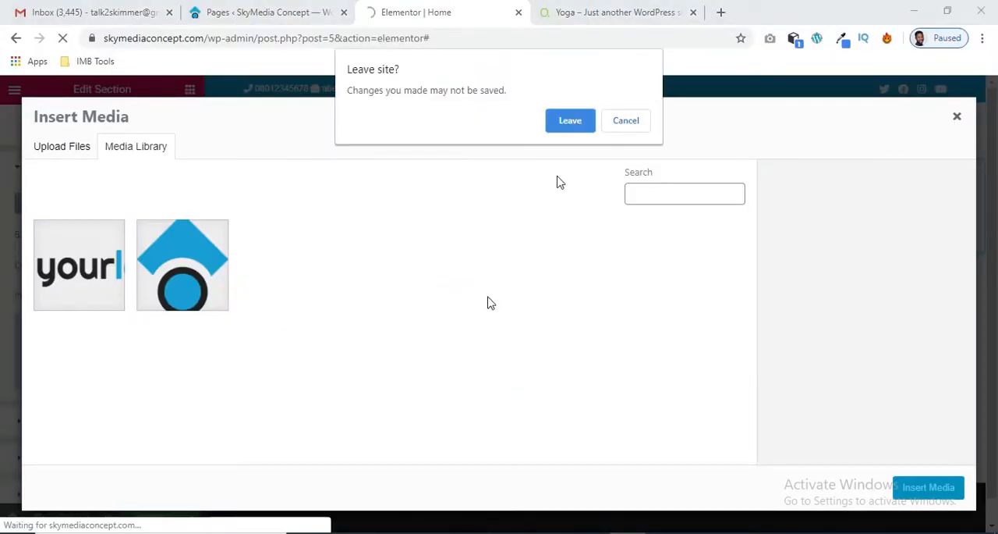
{"action": "left_click", "coordinate": [626, 121]}
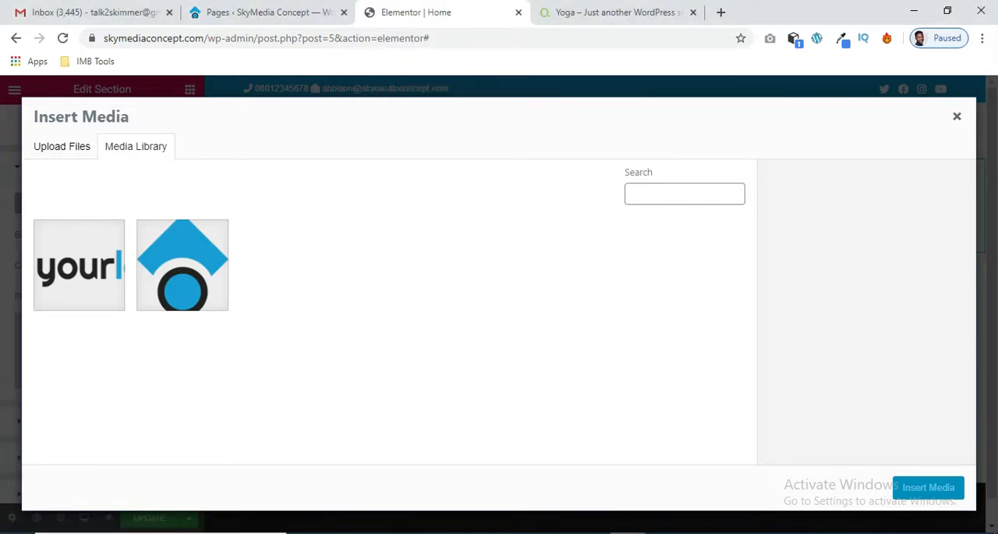
Upload the selected images, c1 through speciality, from the SkyMedia Concept folder to the media library
{"action": "mouse_move", "coordinate": [628, 530]}
{"action": "left_click", "coordinate": [628, 531]}
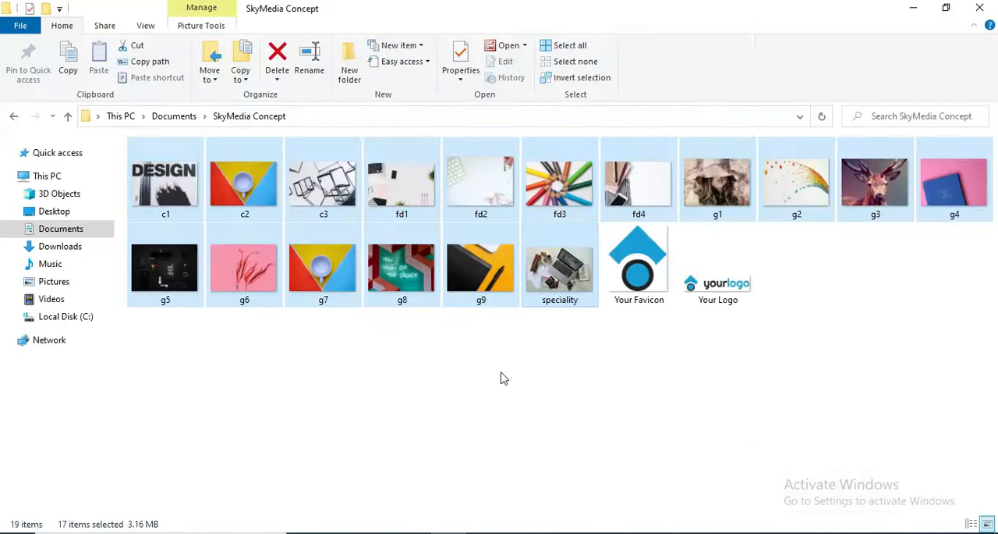
{"action": "left_click_drag", "start_coordinate": [556, 275], "coordinate": [490, 412]}
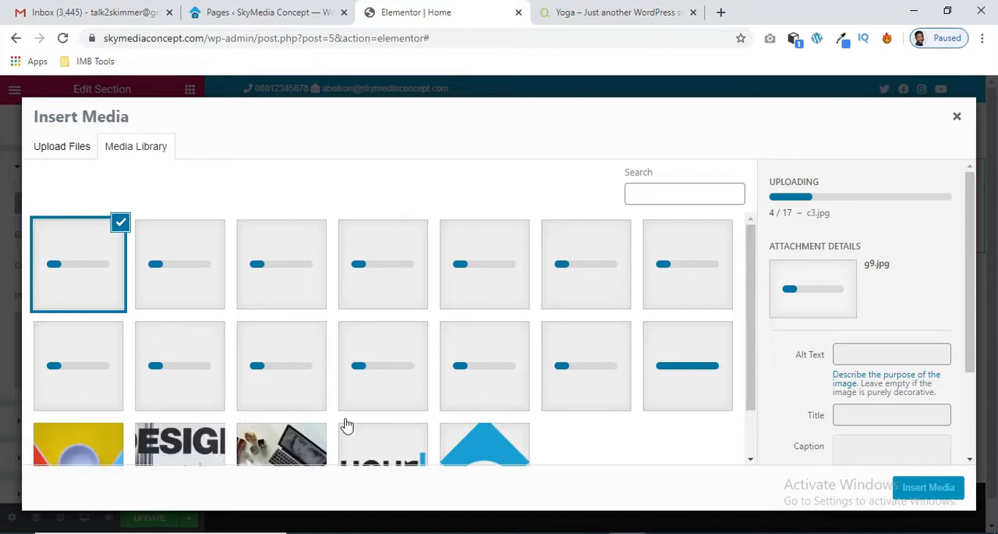
Compare the uploaded images speciality, fd2 and fd1, and insert fd1.jpg as the section's background image
{"action": "left_click", "coordinate": [285, 449]}
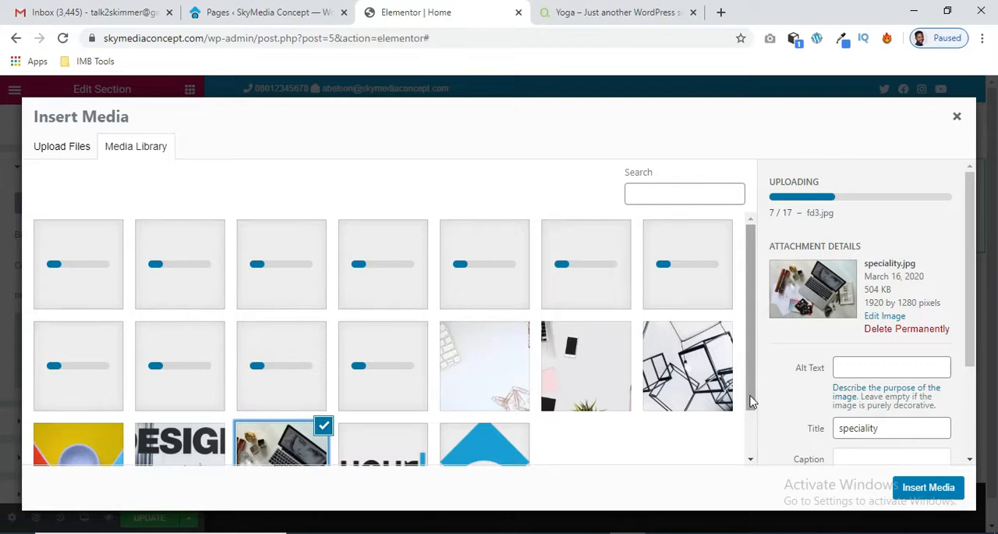
{"action": "left_click", "coordinate": [510, 365]}
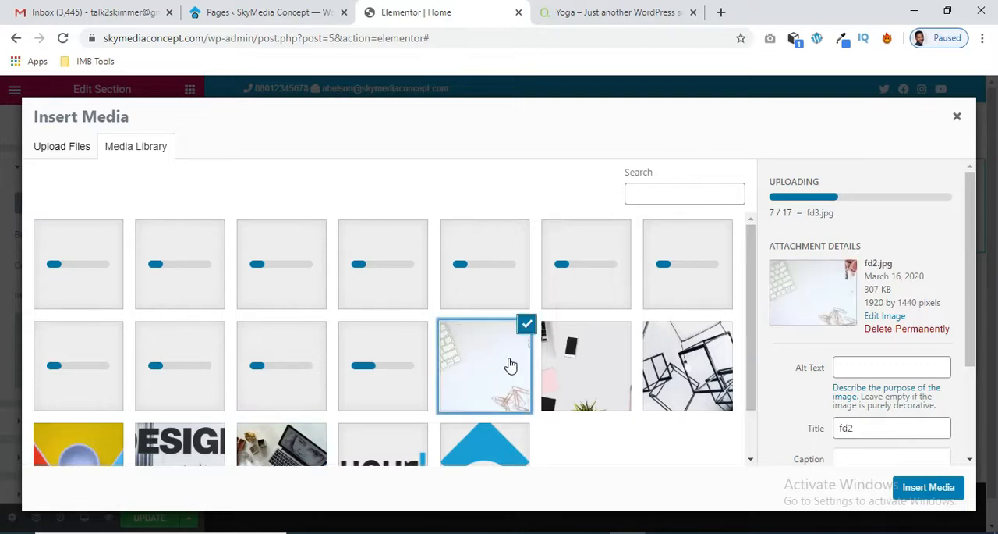
{"action": "left_click", "coordinate": [578, 354]}
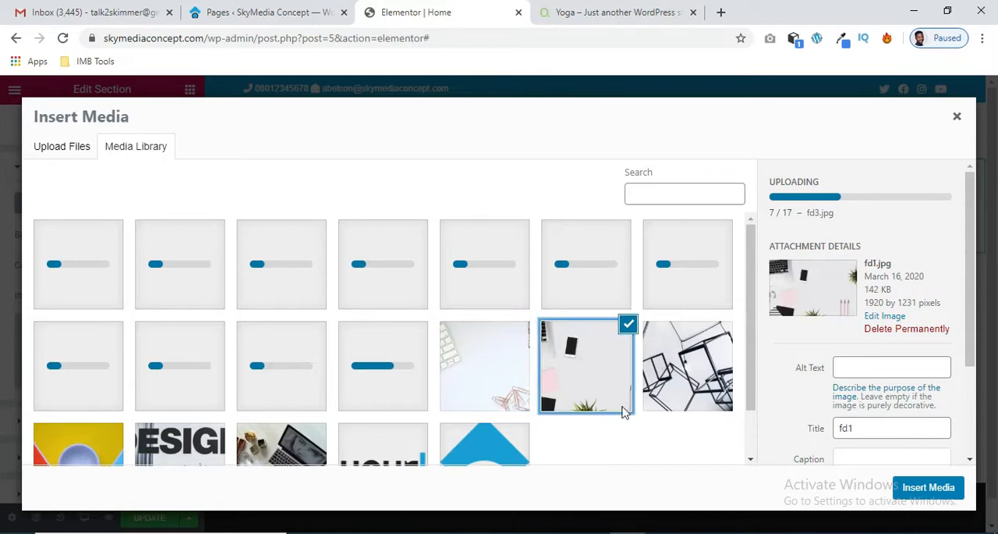
{"action": "left_click", "coordinate": [926, 491]}
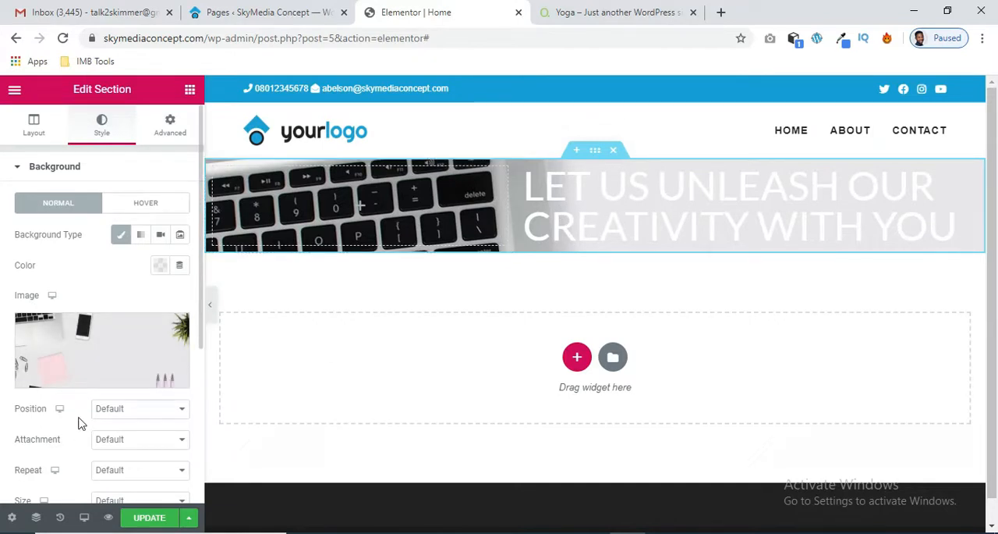
Set the size of the section's background image to Cover
{"action": "scroll", "coordinate": [78, 423], "scroll_direction": "down", "scroll_amount": 3}
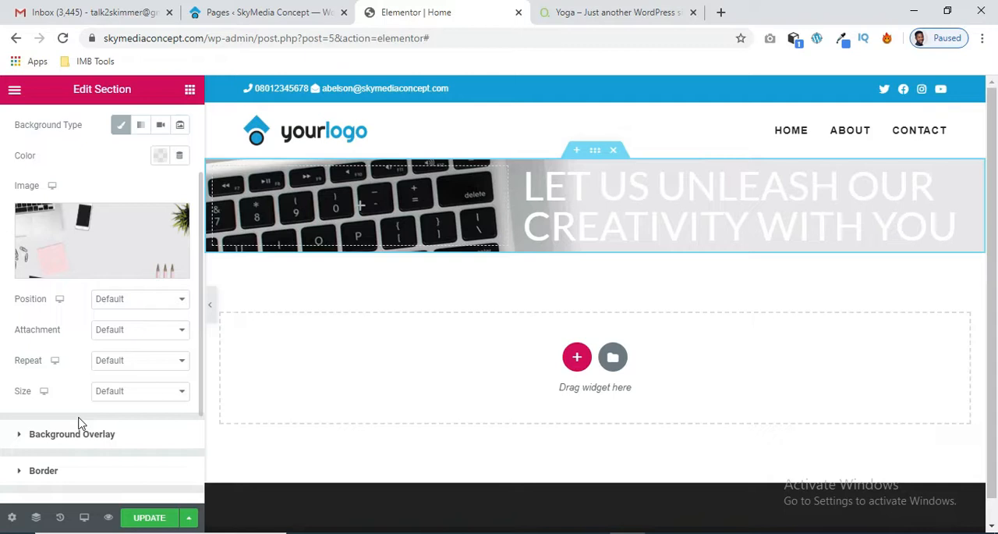
{"action": "left_click", "coordinate": [161, 396]}
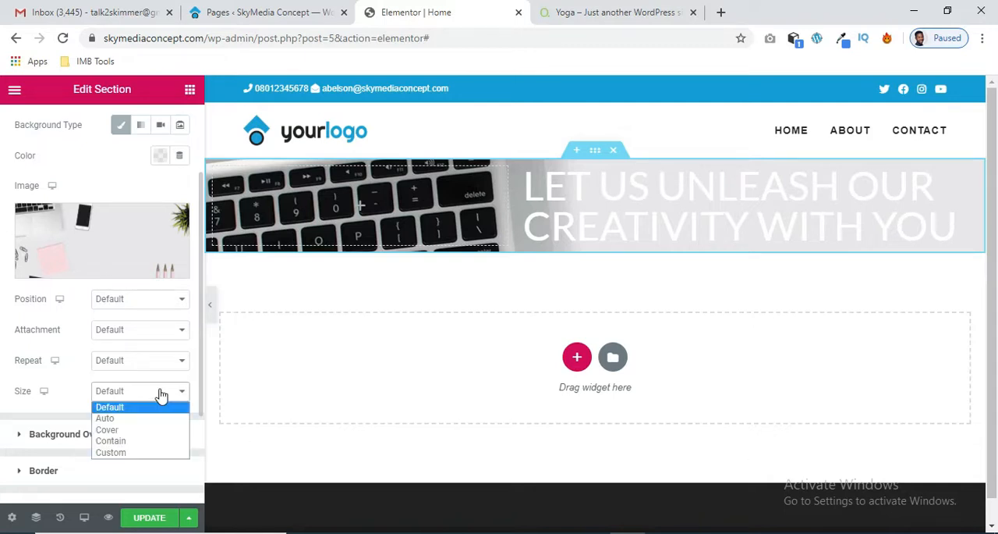
{"action": "left_click", "coordinate": [162, 431]}
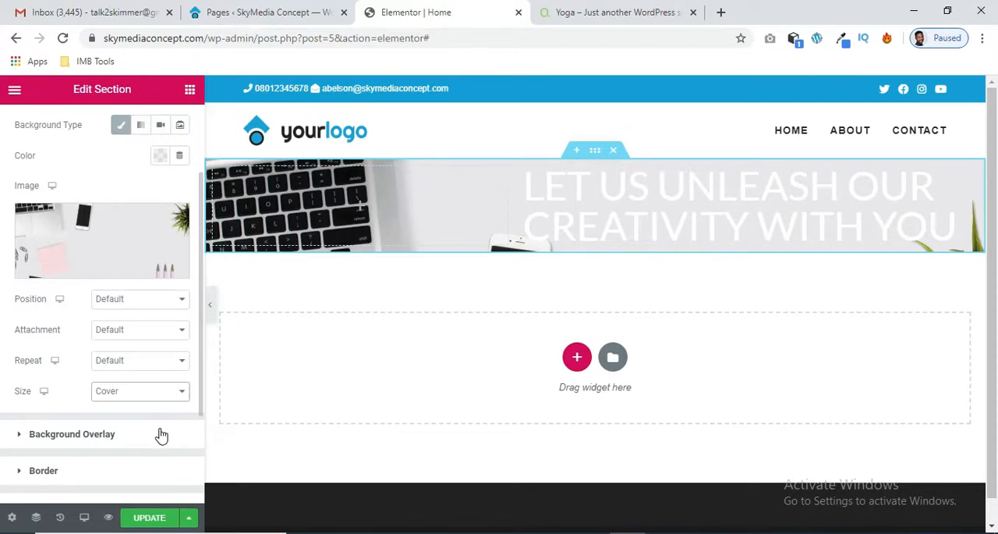
Try Center Center as the background image's position, and set the position to Top Left
{"action": "left_click", "coordinate": [131, 304]}
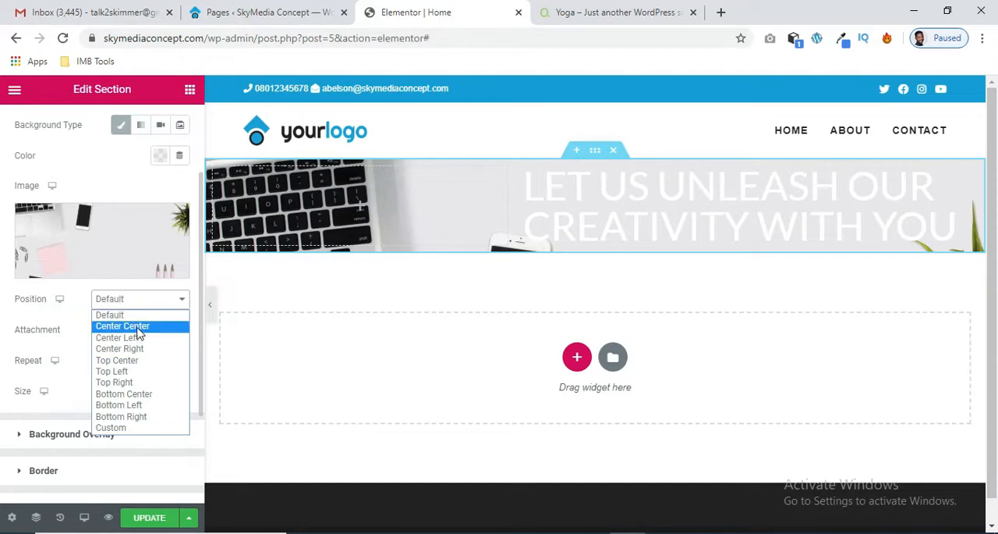
{"action": "left_click", "coordinate": [139, 327]}
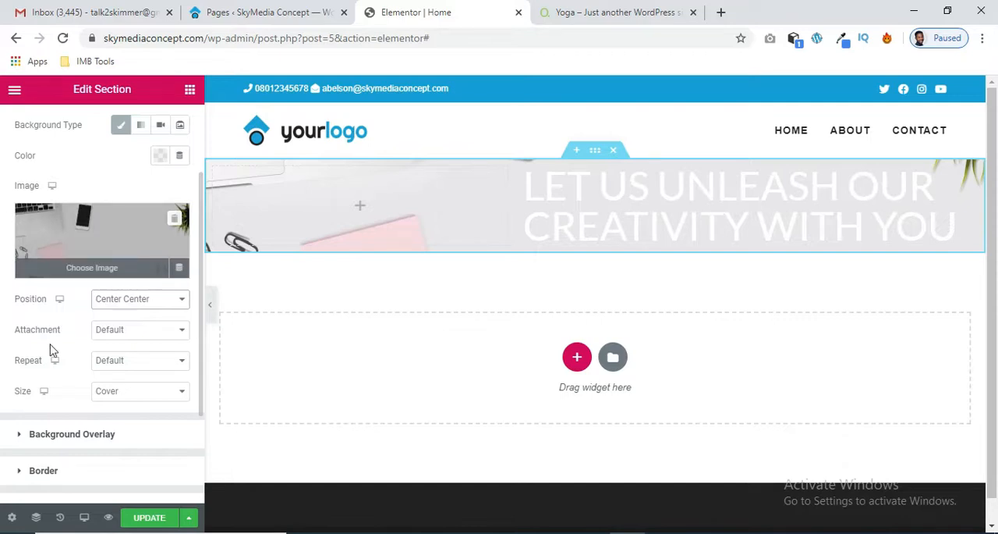
{"action": "left_click", "coordinate": [121, 304]}
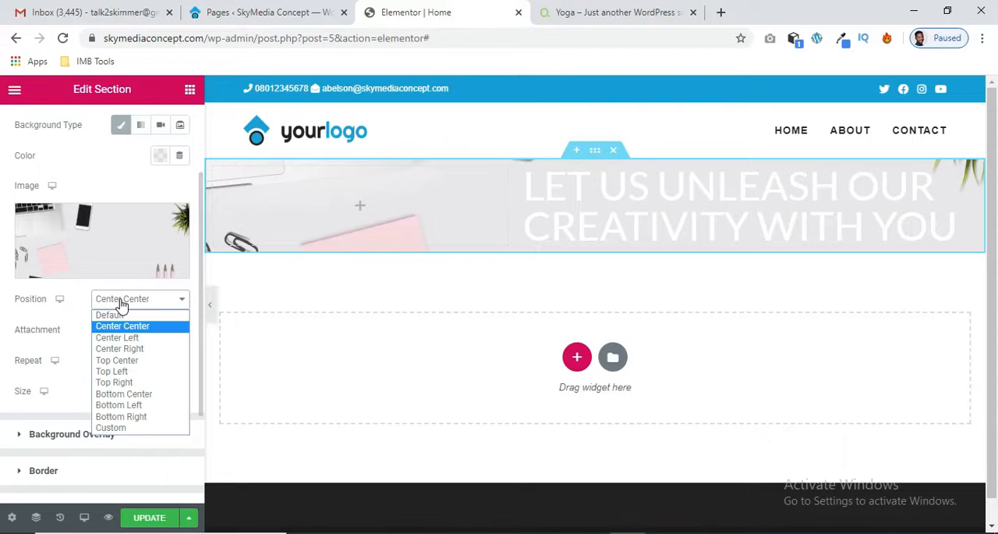
{"action": "left_click", "coordinate": [125, 372]}
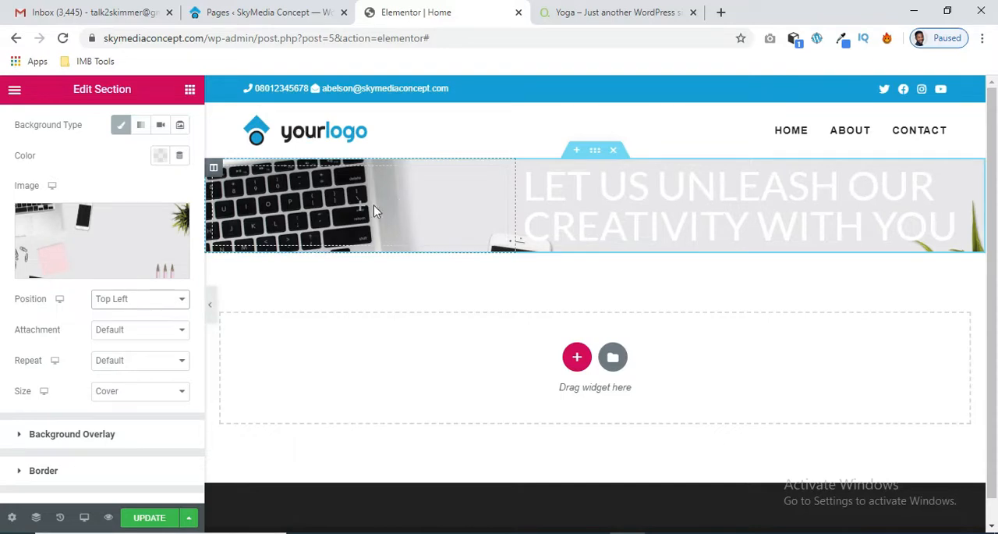
Examine the spacing around the hero heading on the Yoga demo page and return to the Elementor editor
{"action": "left_click", "coordinate": [594, 154]}
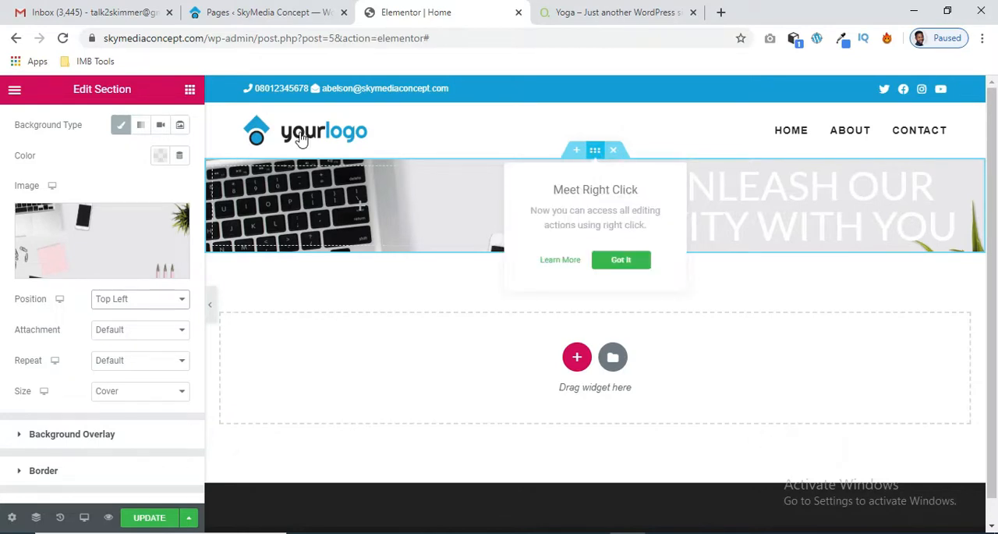
{"action": "left_click", "coordinate": [98, 172]}
{"action": "scroll", "coordinate": [98, 171], "scroll_direction": "up", "scroll_amount": 1}
{"action": "scroll", "coordinate": [96, 170], "scroll_direction": "up", "scroll_amount": 2}
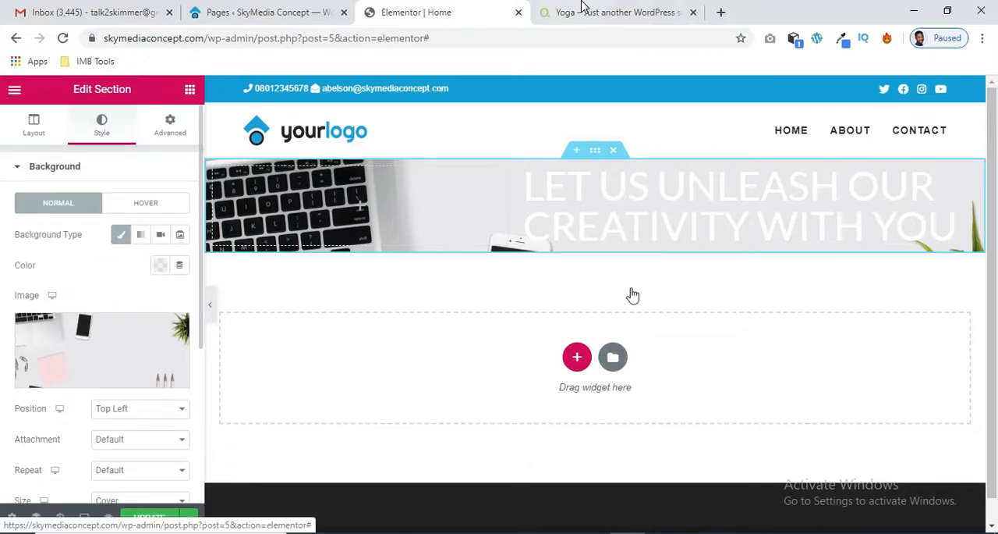
{"action": "key", "text": "ctrl+Tab"}
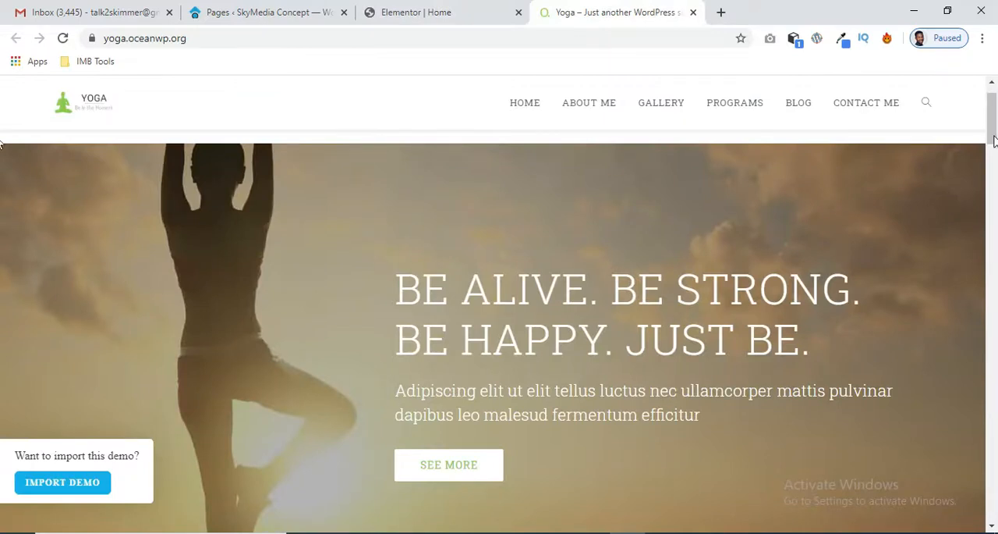
{"action": "scroll", "coordinate": [994, 166], "scroll_direction": "down", "scroll_amount": 3}
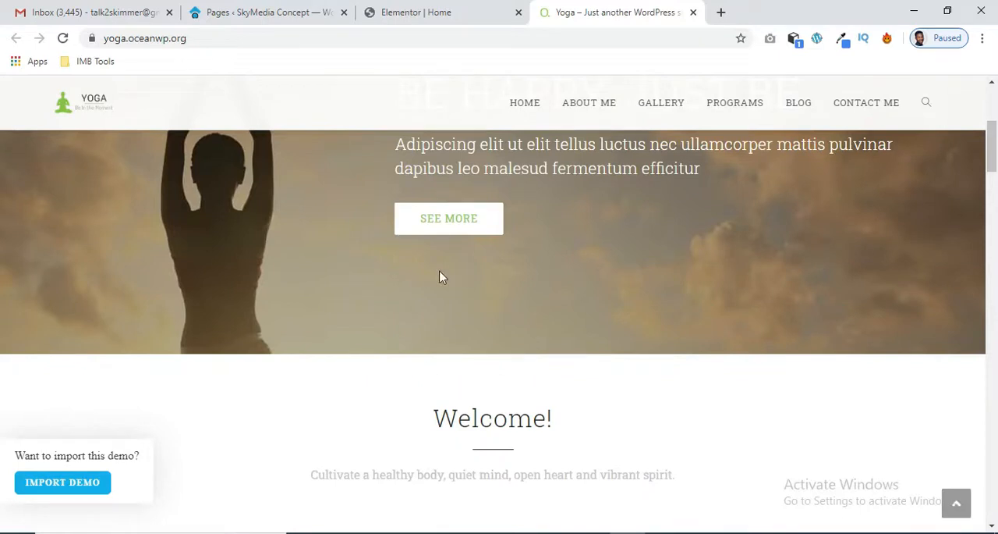
{"action": "left_click", "coordinate": [409, 20]}
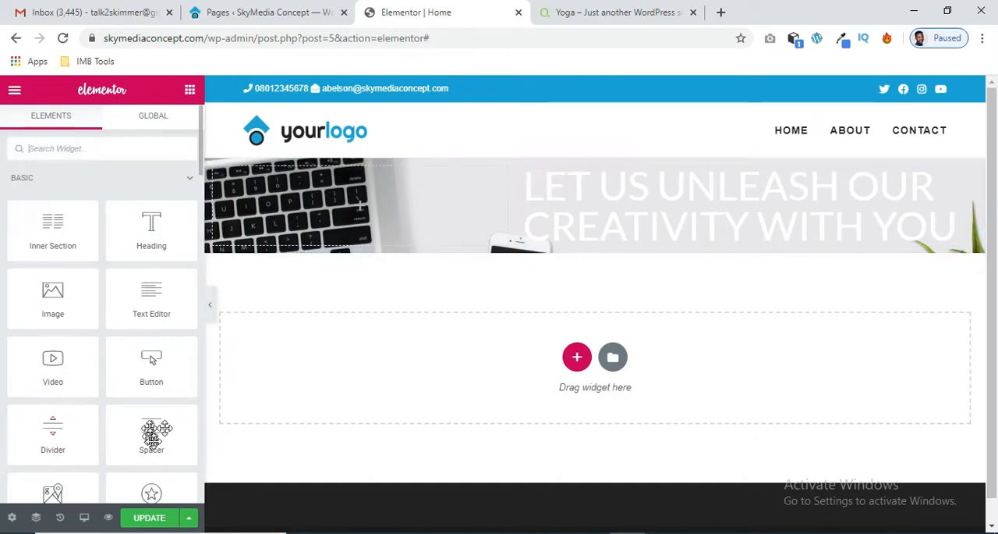
Add a Spacer widget above the hero heading, set its space to 70 px and preview the section at full width
{"action": "left_click_drag", "start_coordinate": [389, 312], "coordinate": [717, 183]}
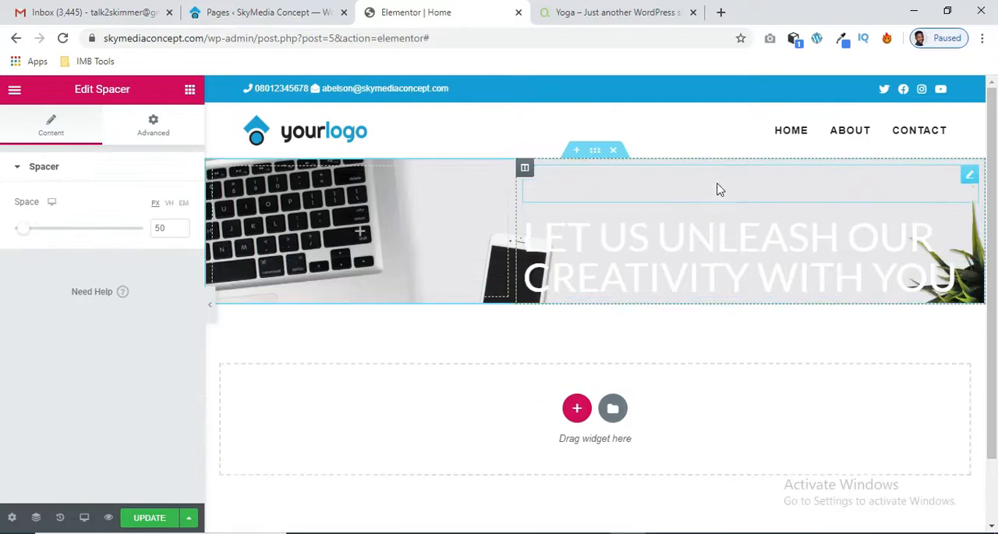
{"action": "double_click", "coordinate": [161, 228]}
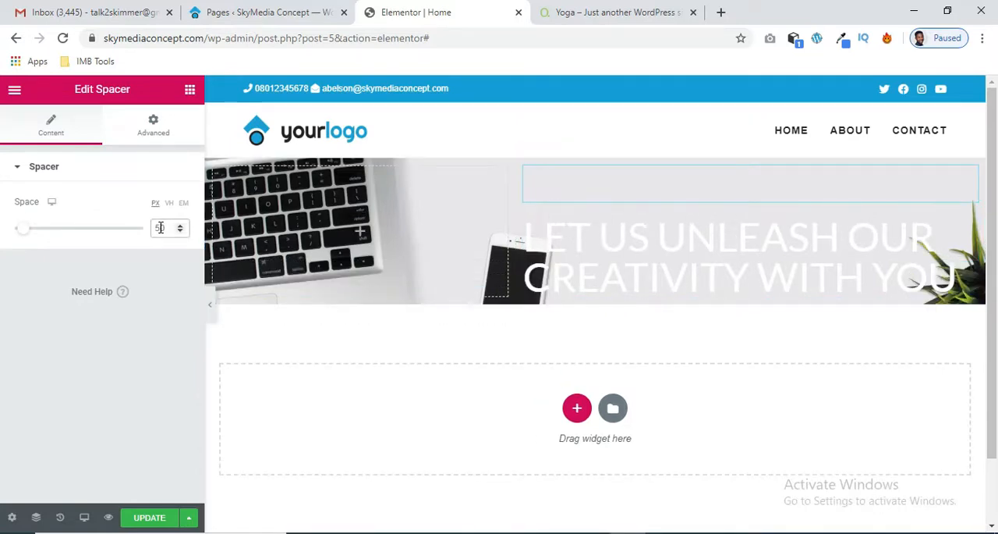
{"action": "type", "text": "70"}
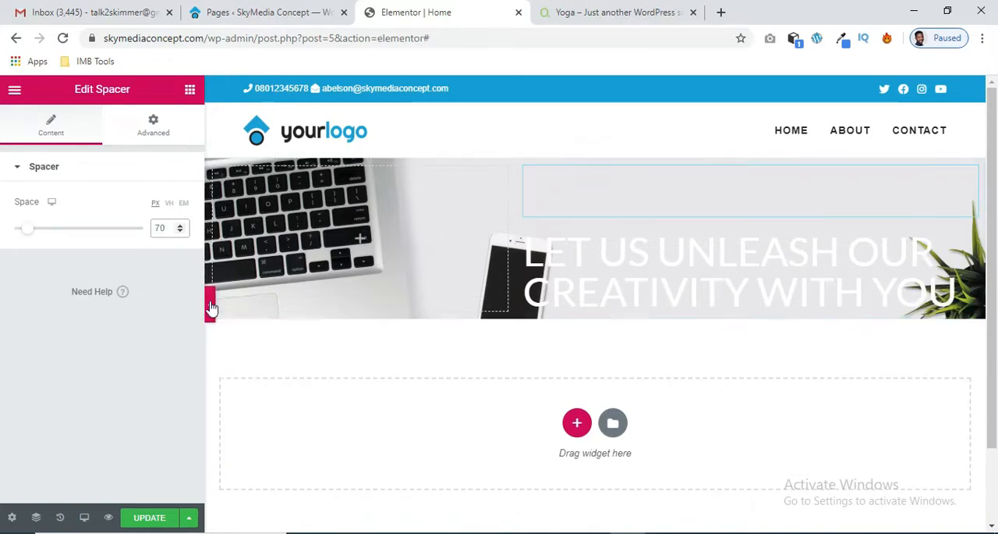
{"action": "left_click", "coordinate": [212, 305]}
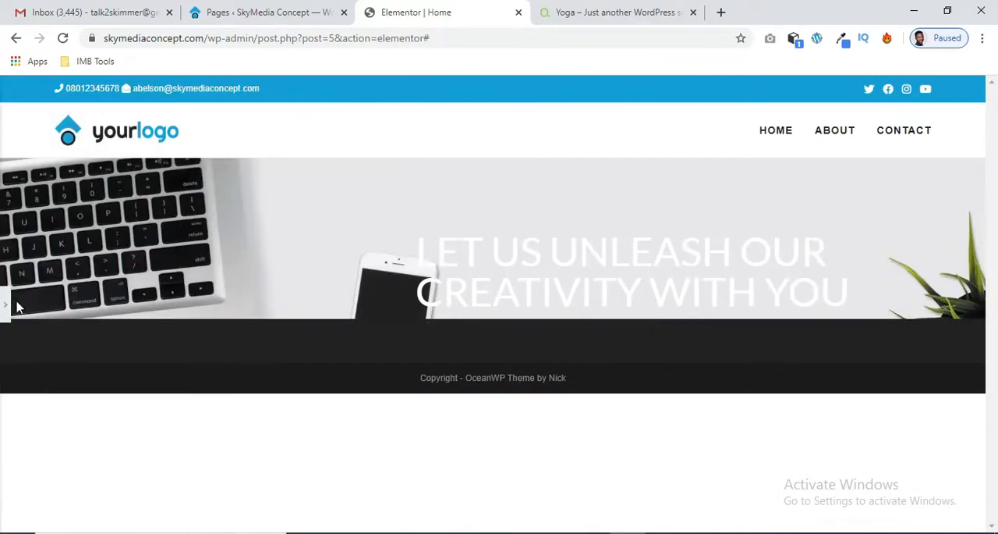
{"action": "left_click", "coordinate": [4, 312]}
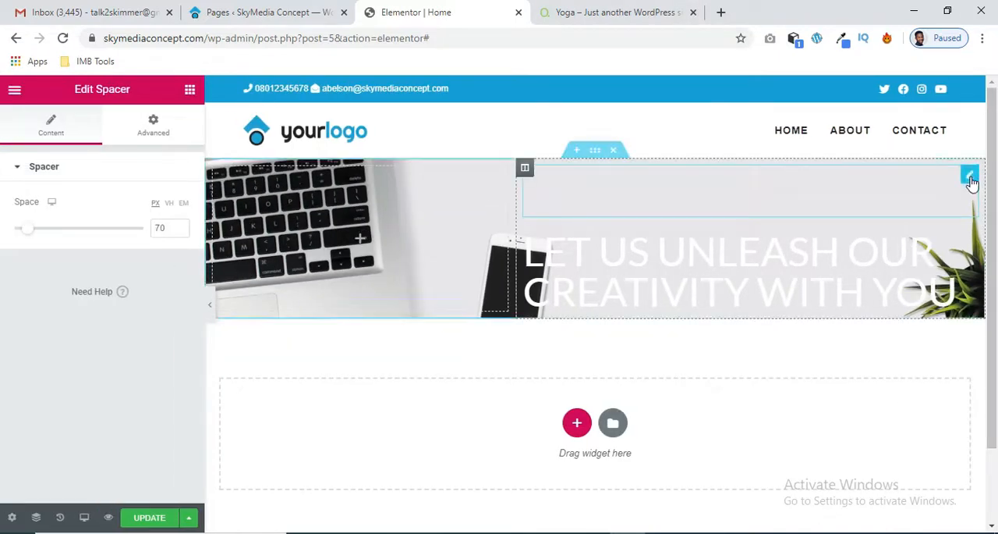
Duplicate the spacer, move the copy below the hero heading and preview the section at full width
{"action": "right_click", "coordinate": [971, 180]}
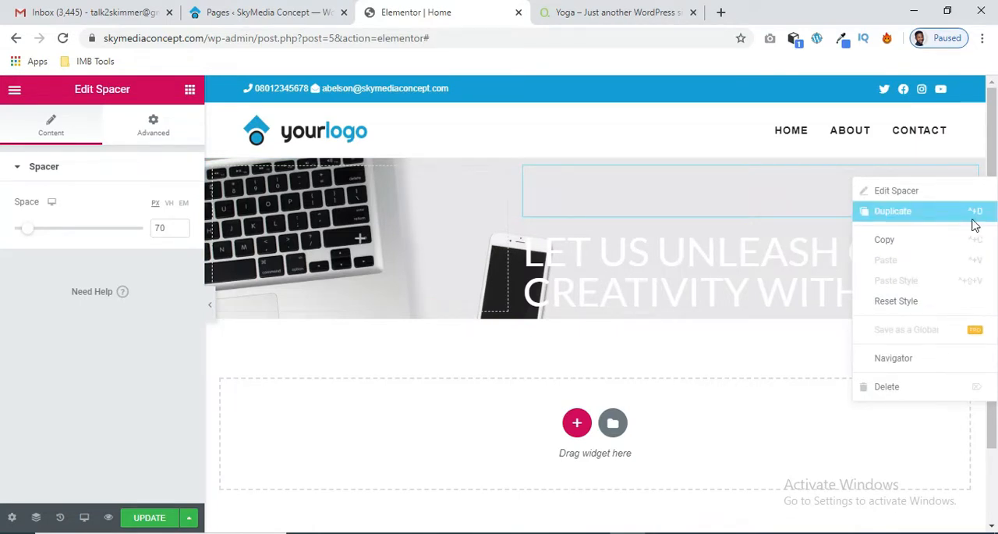
{"action": "left_click", "coordinate": [894, 211]}
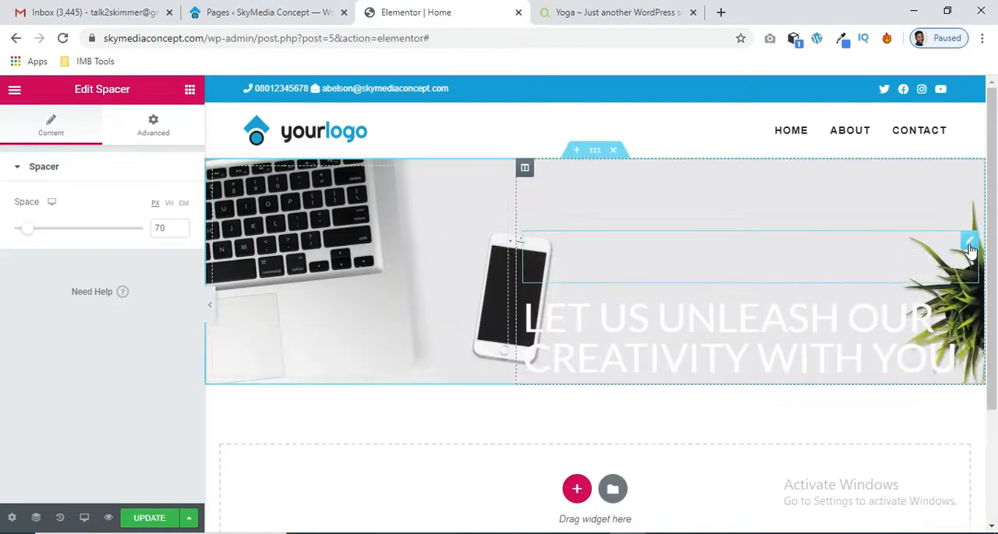
{"action": "left_click_drag", "start_coordinate": [971, 246], "coordinate": [958, 345]}
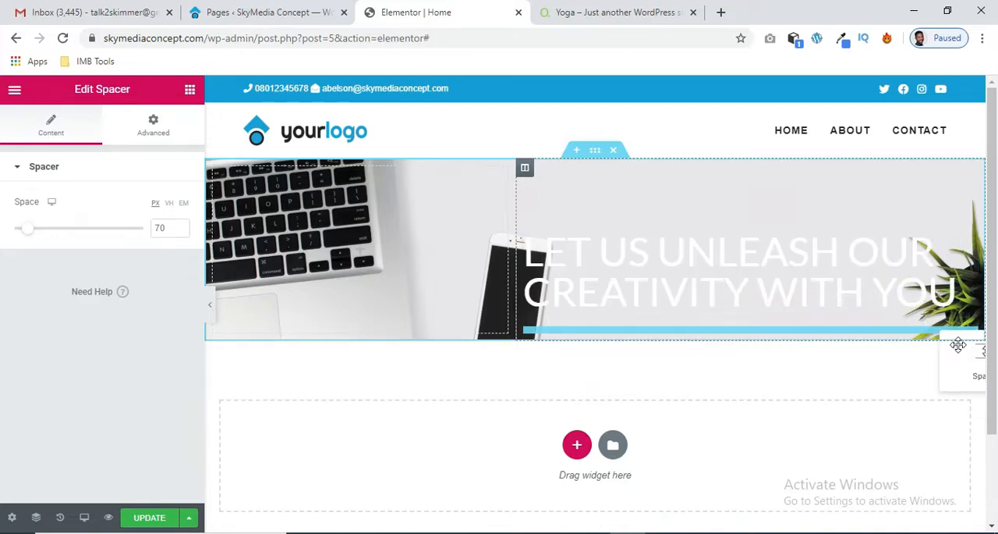
{"action": "left_click_drag", "start_coordinate": [959, 345], "coordinate": [962, 351]}
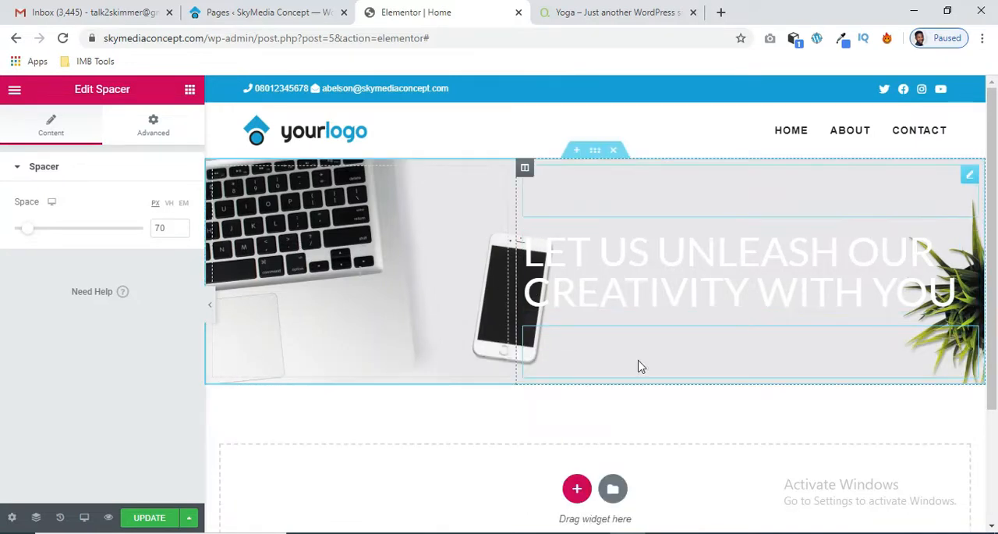
{"action": "left_click", "coordinate": [209, 305]}
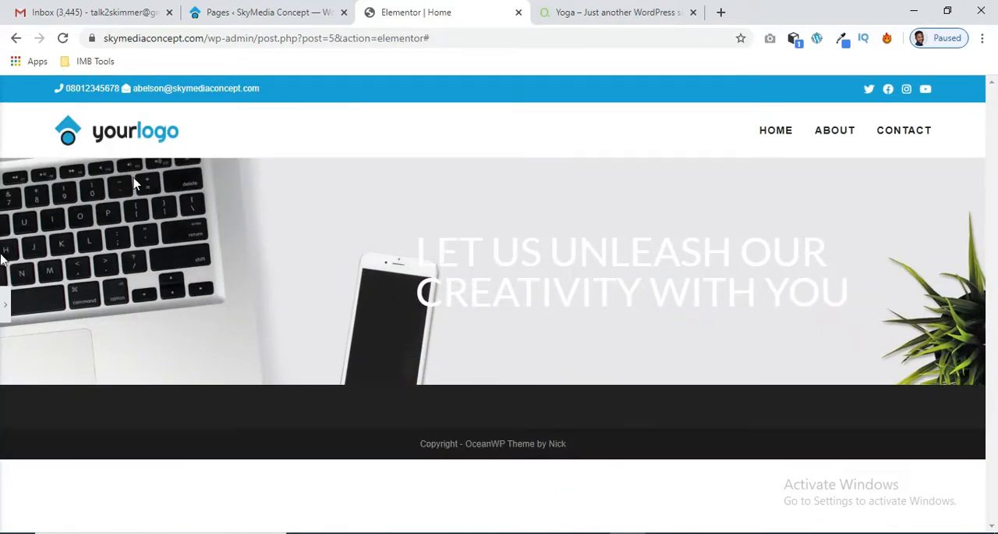
{"action": "left_click", "coordinate": [5, 305]}
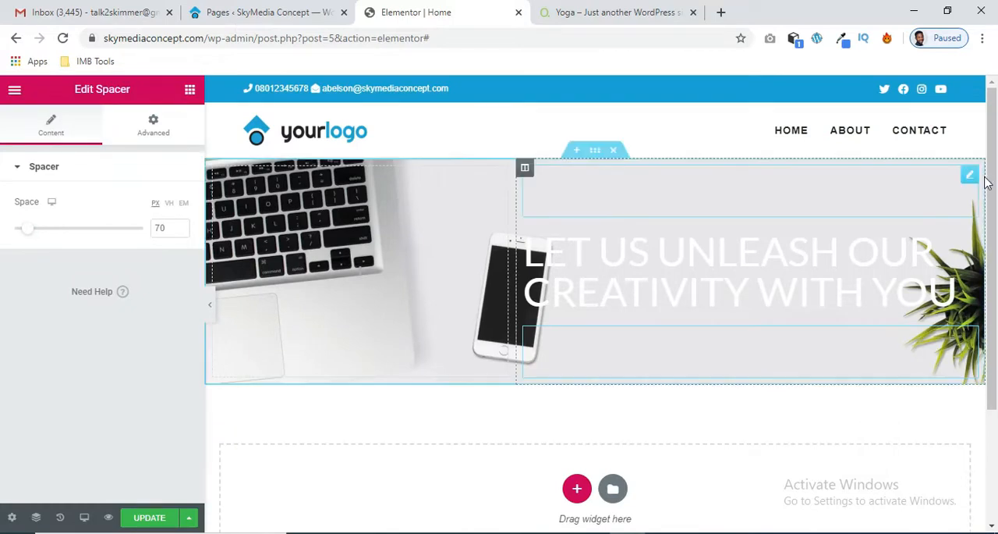
Delete the spacers above and below the hero heading
{"action": "right_click", "coordinate": [972, 180]}
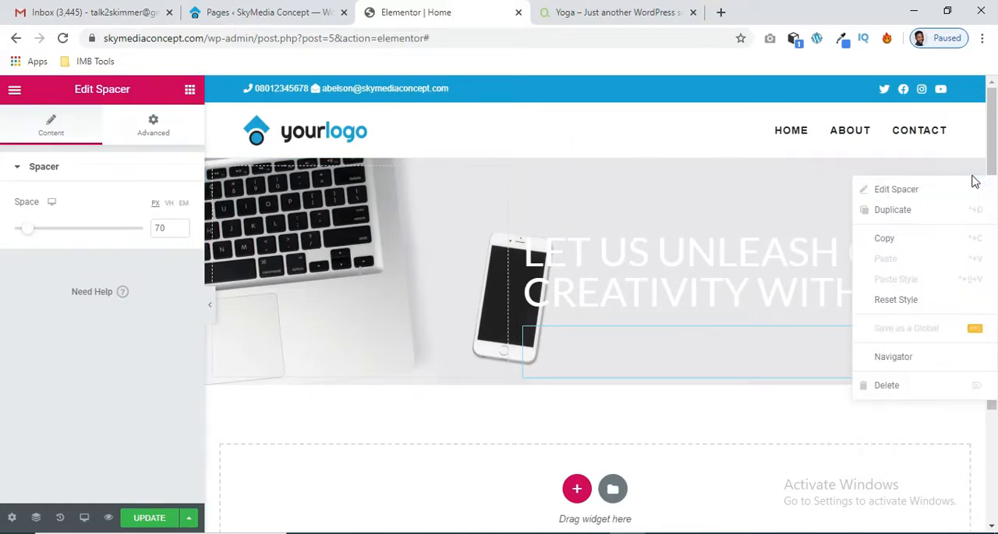
{"action": "left_click", "coordinate": [917, 385]}
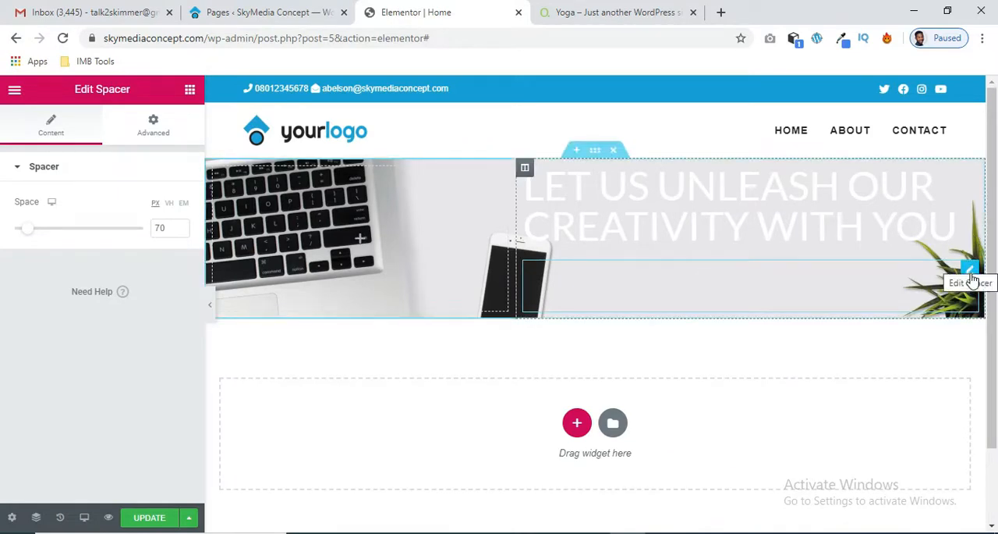
{"action": "right_click", "coordinate": [973, 269]}
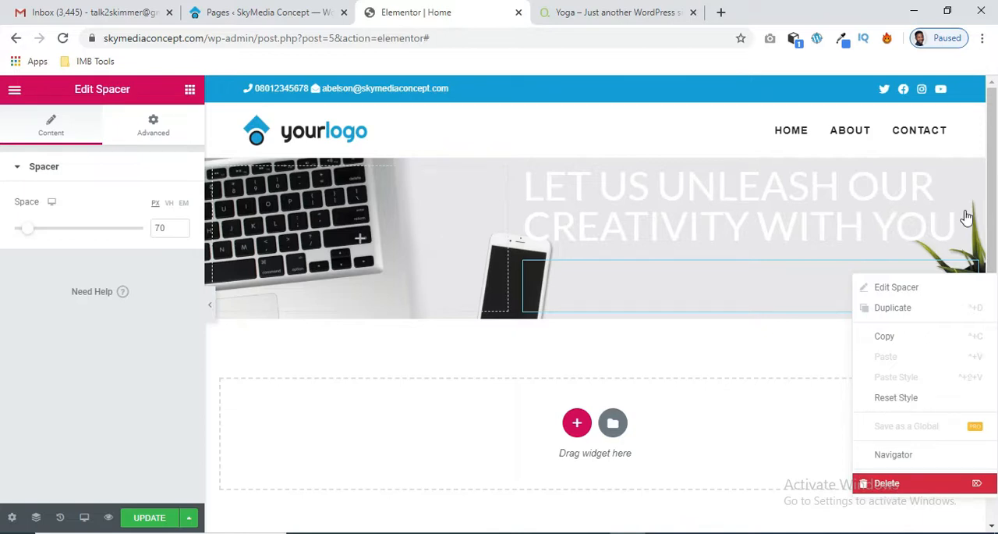
{"action": "key", "text": "Delete"}
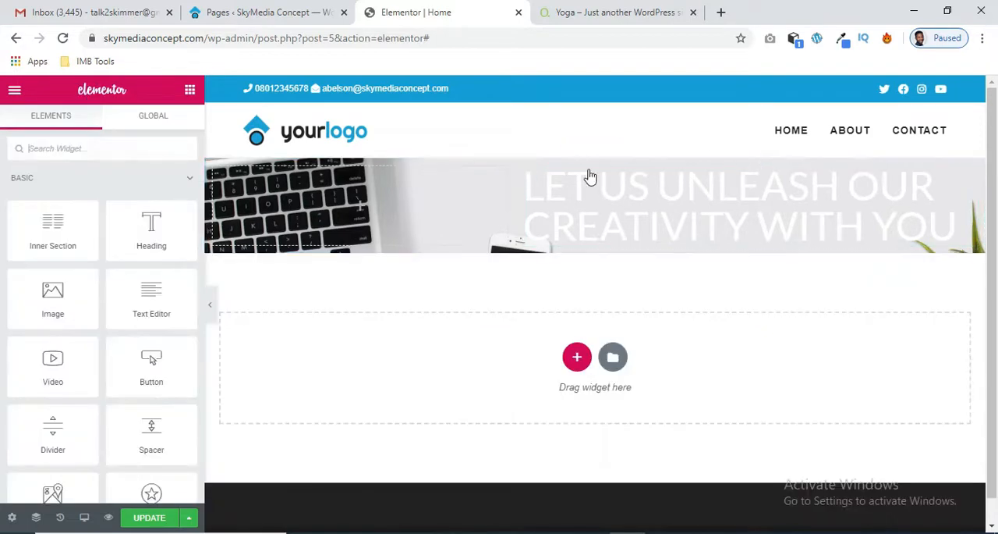
Open the hero section's advanced margin and padding settings
{"action": "mouse_move", "coordinate": [596, 161]}
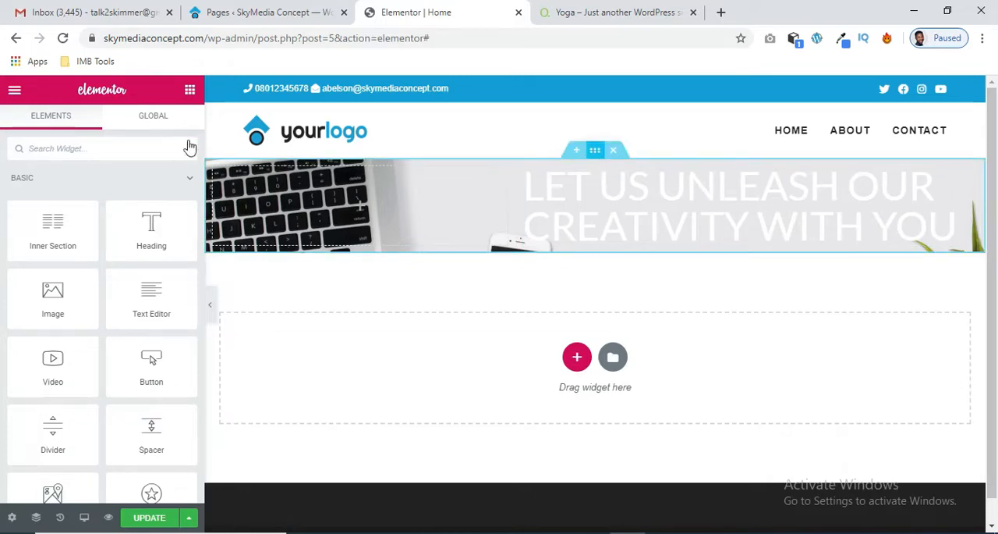
{"action": "left_click", "coordinate": [492, 178]}
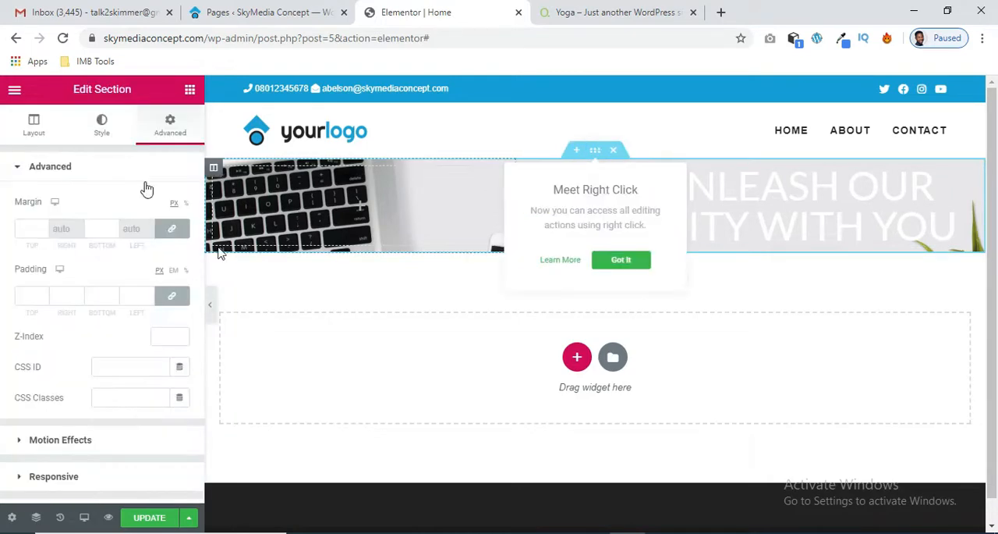
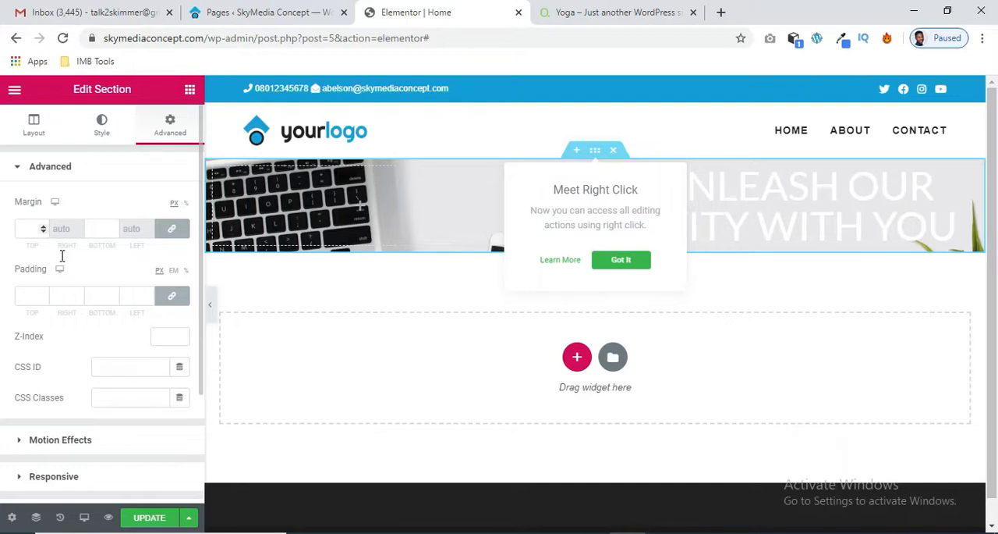
Set the hero section's linked padding to 100 px on all four sides
{"action": "left_click", "coordinate": [173, 297]}
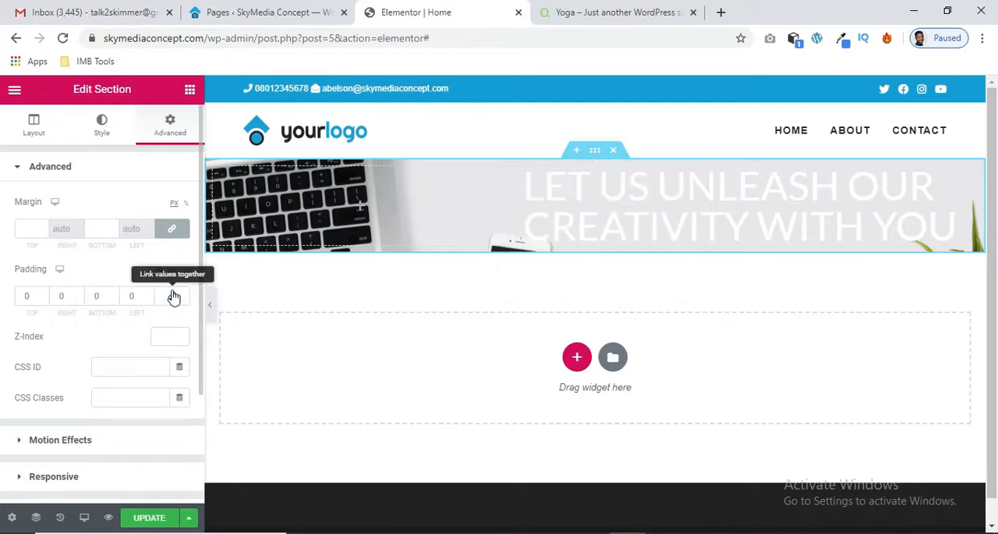
{"action": "left_click", "coordinate": [169, 298]}
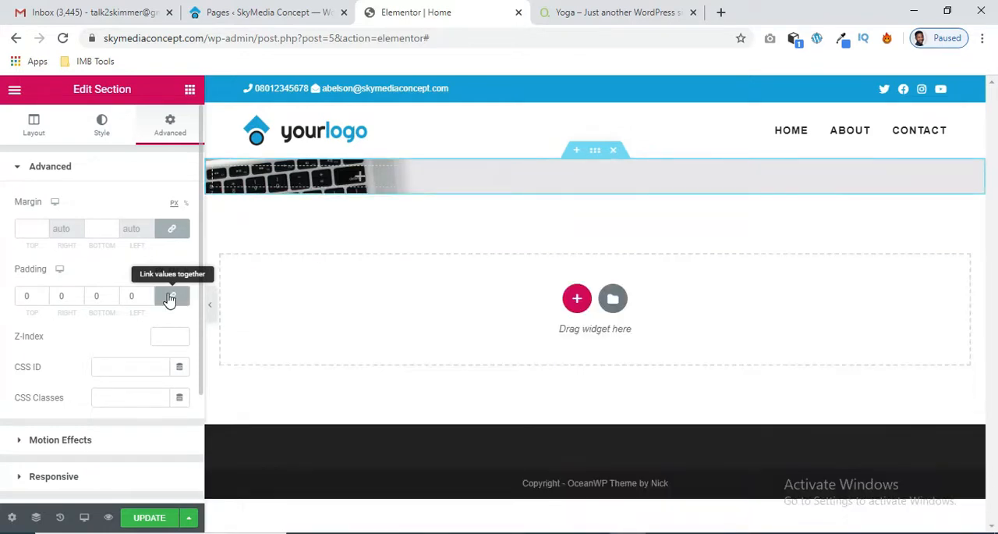
{"action": "left_click", "coordinate": [168, 298]}
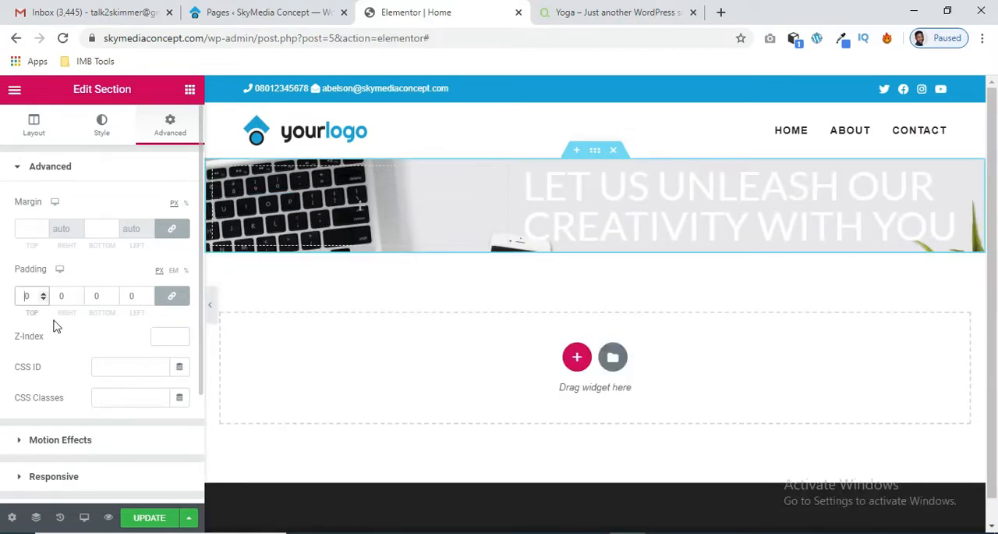
{"action": "type", "text": "1000"}
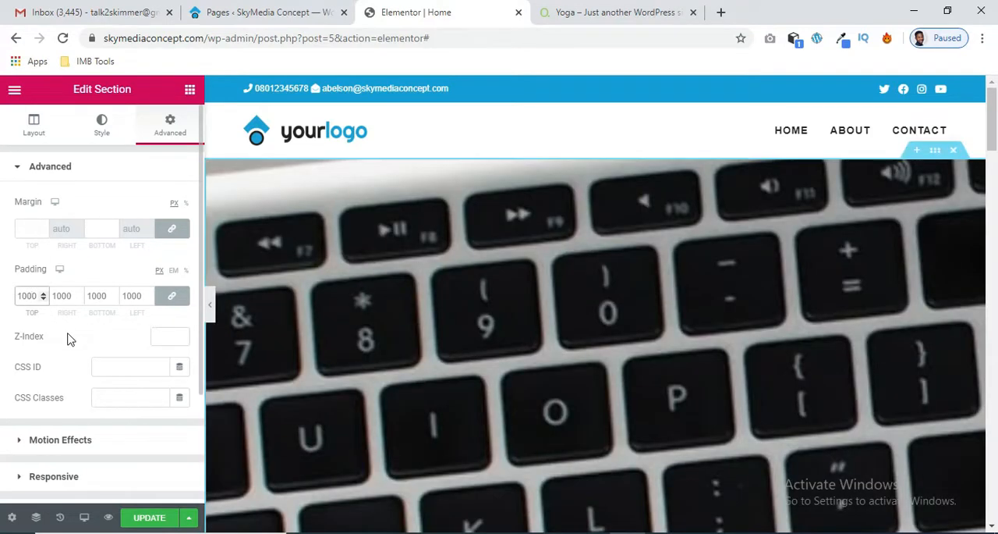
{"action": "key", "text": "BackSpace"}
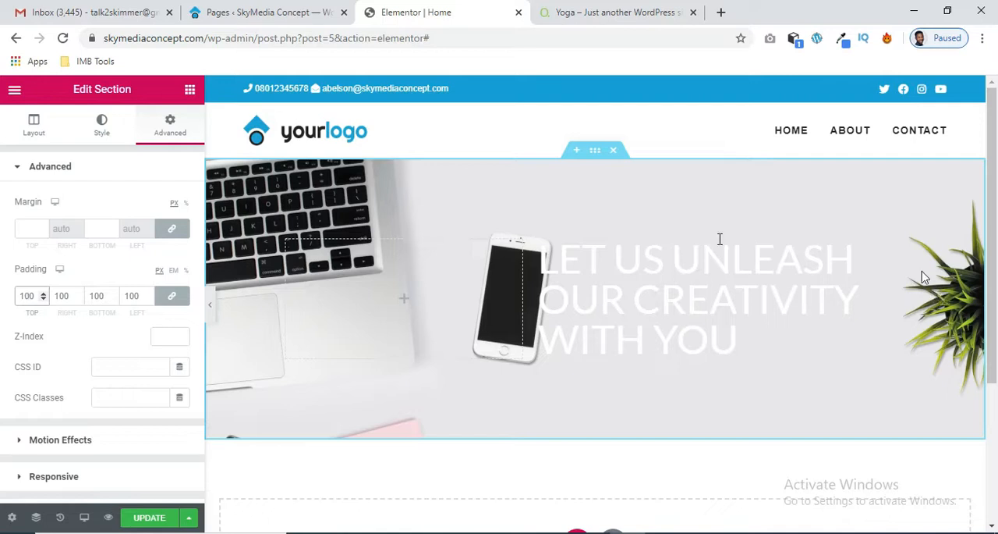
Unlink the hero section's padding values and set the right and left padding to 0
{"action": "left_click", "coordinate": [173, 299]}
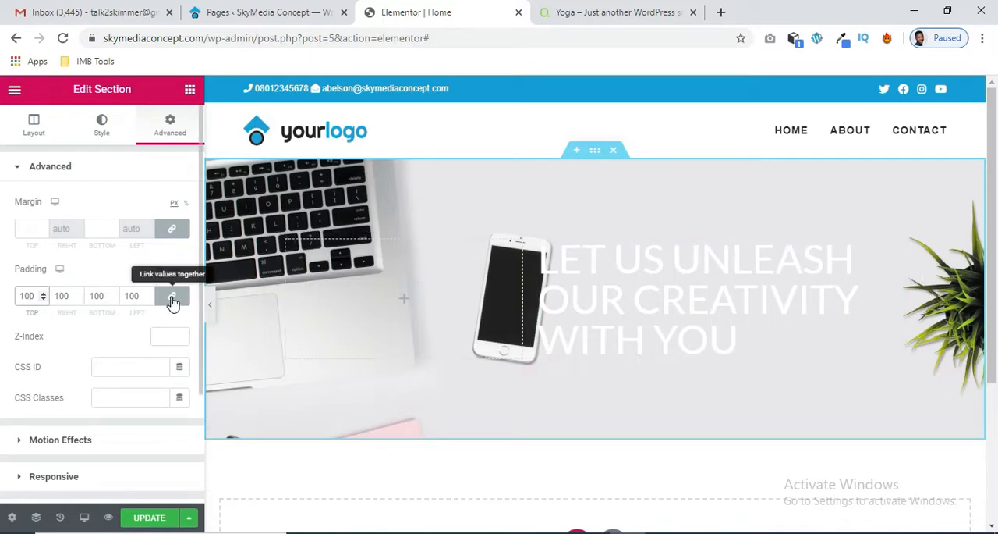
{"action": "left_click", "coordinate": [172, 300]}
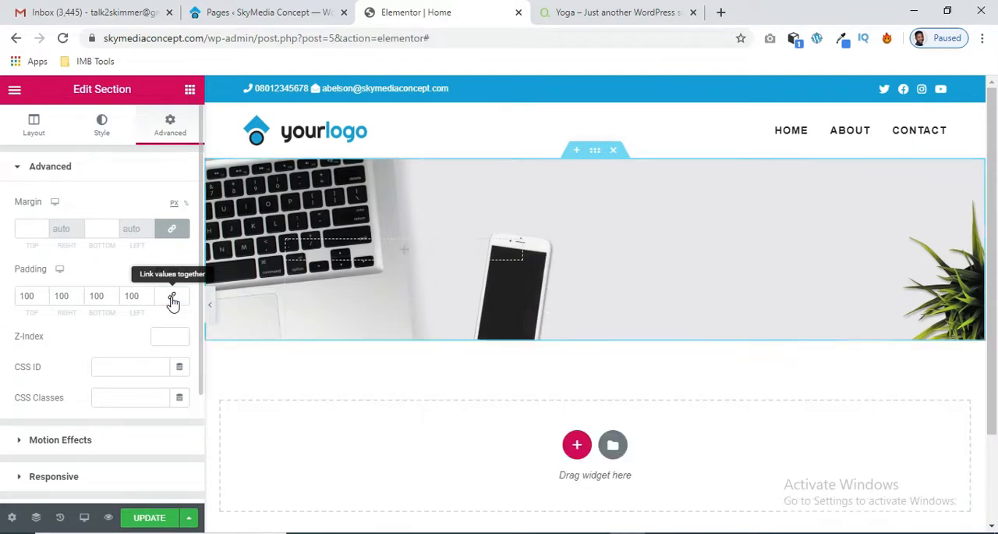
{"action": "double_click", "coordinate": [63, 296]}
{"action": "type", "text": "0"}
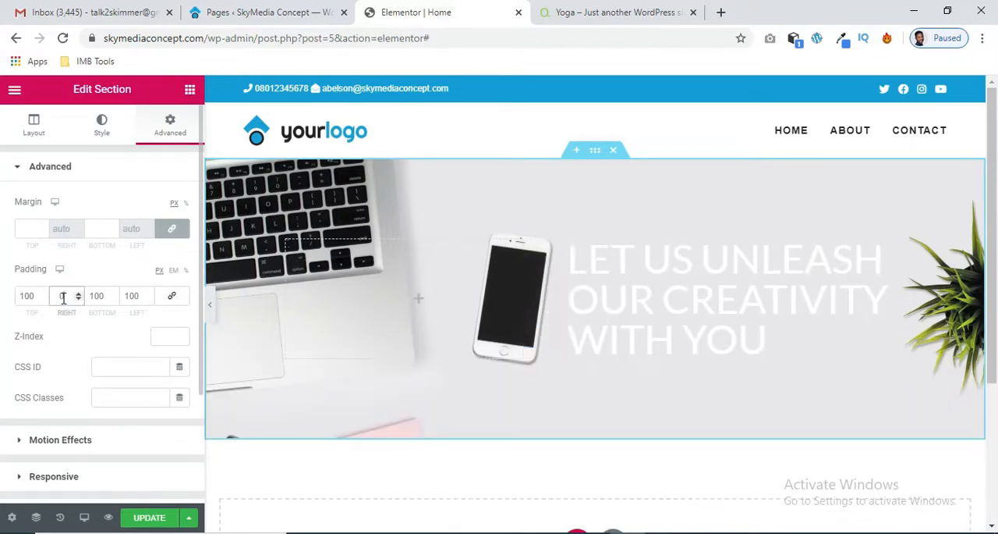
{"action": "double_click", "coordinate": [134, 295]}
{"action": "type", "text": "0"}
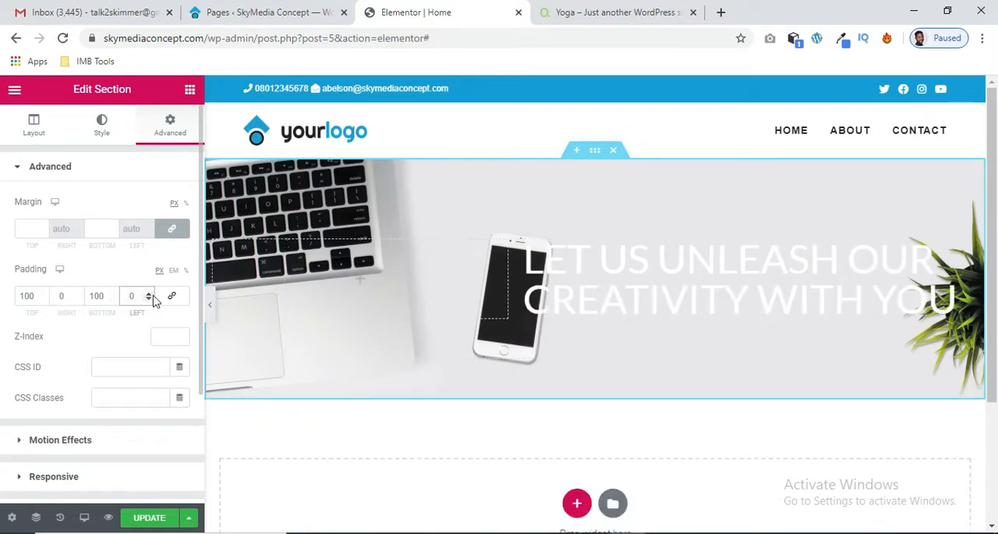
Review the Yoga demo's hero layout and add a Heading widget directly below the Home page's hero heading
{"action": "left_click", "coordinate": [655, 7]}
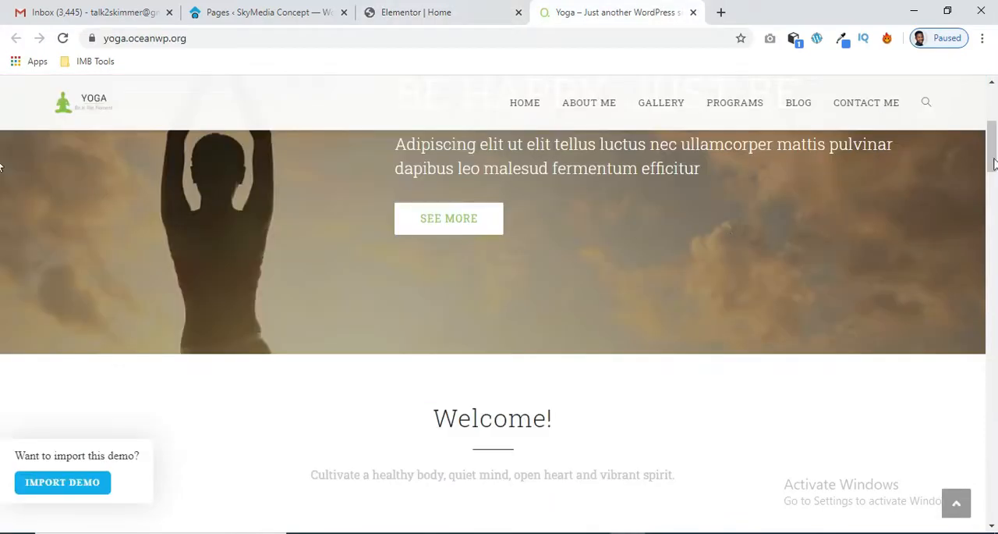
{"action": "left_click_drag", "start_coordinate": [993, 156], "coordinate": [993, 135]}
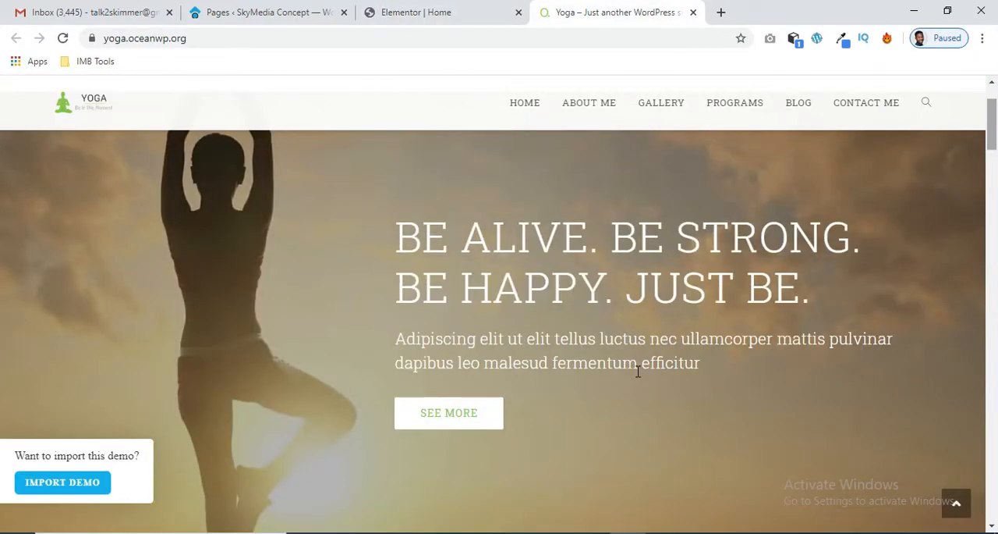
{"action": "left_click", "coordinate": [429, 11]}
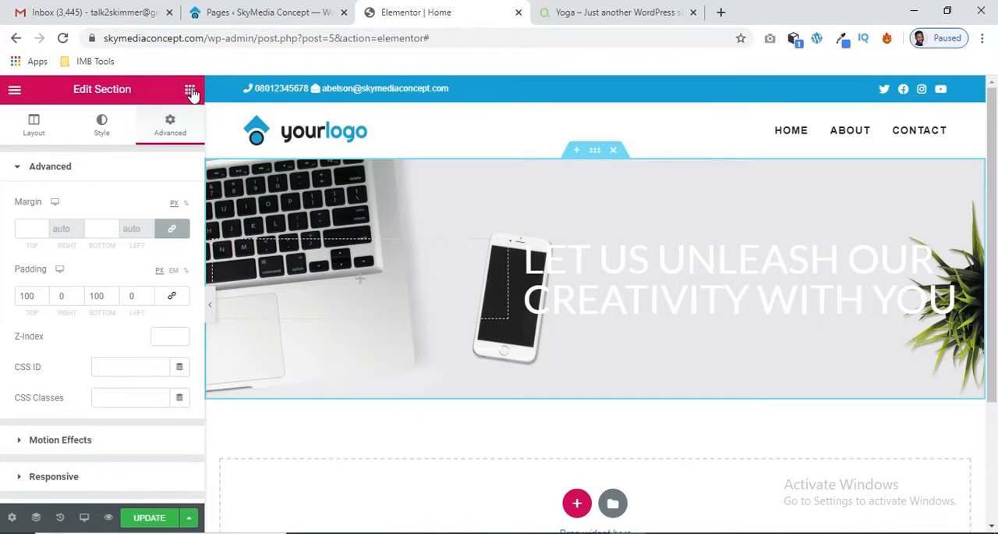
{"action": "left_click", "coordinate": [190, 92]}
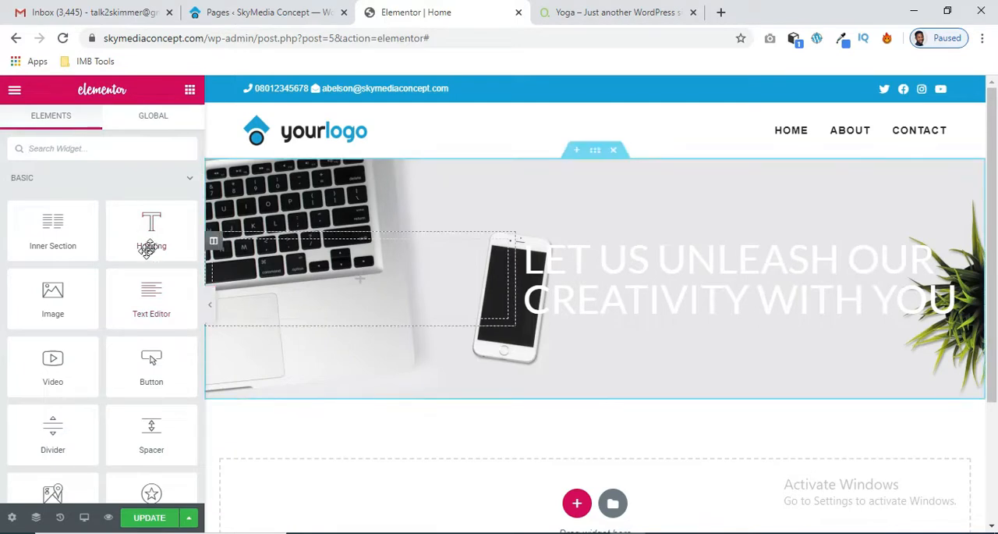
{"action": "left_click_drag", "start_coordinate": [152, 231], "coordinate": [698, 308]}
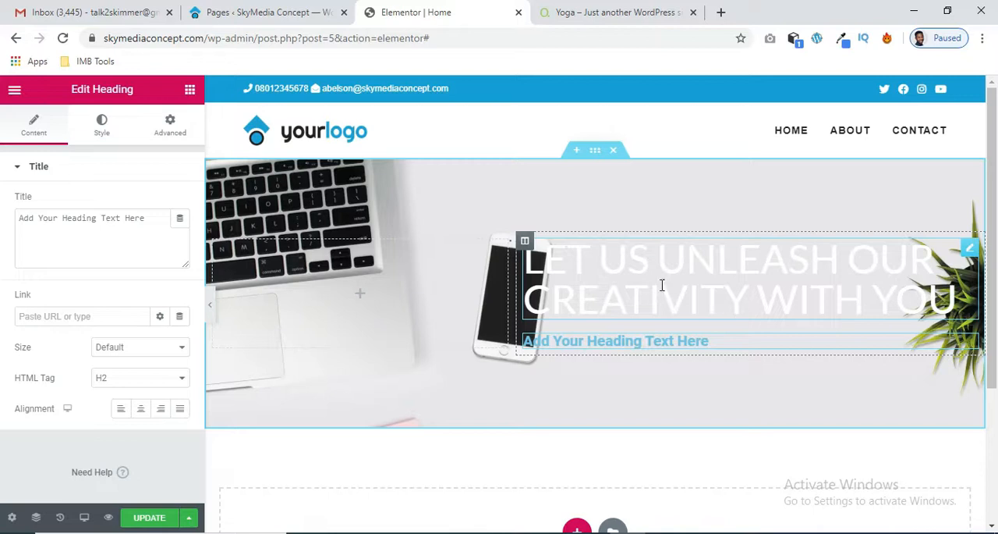
Check the main hero heading's content settings and set the new heading's HTML tag to H3
{"action": "left_click", "coordinate": [699, 290]}
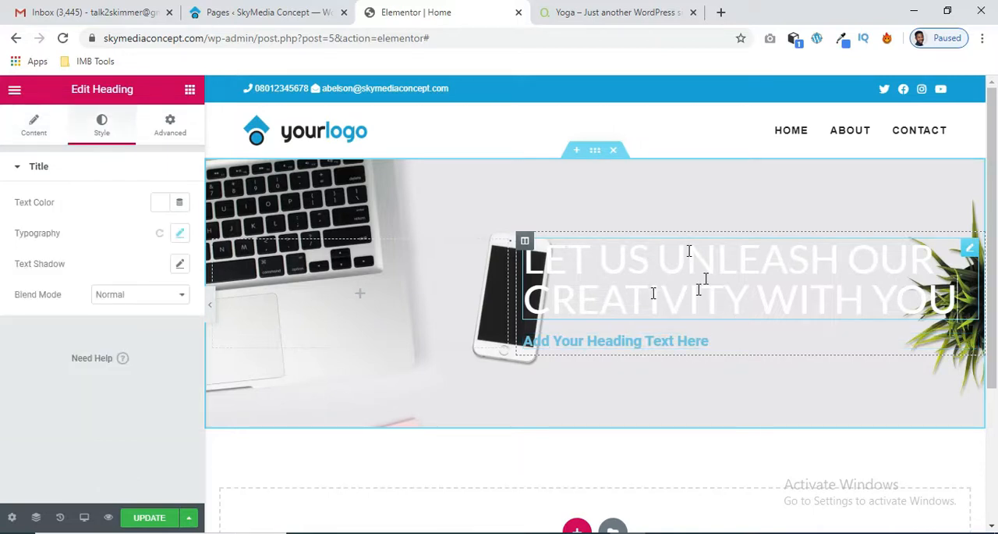
{"action": "left_click", "coordinate": [32, 127]}
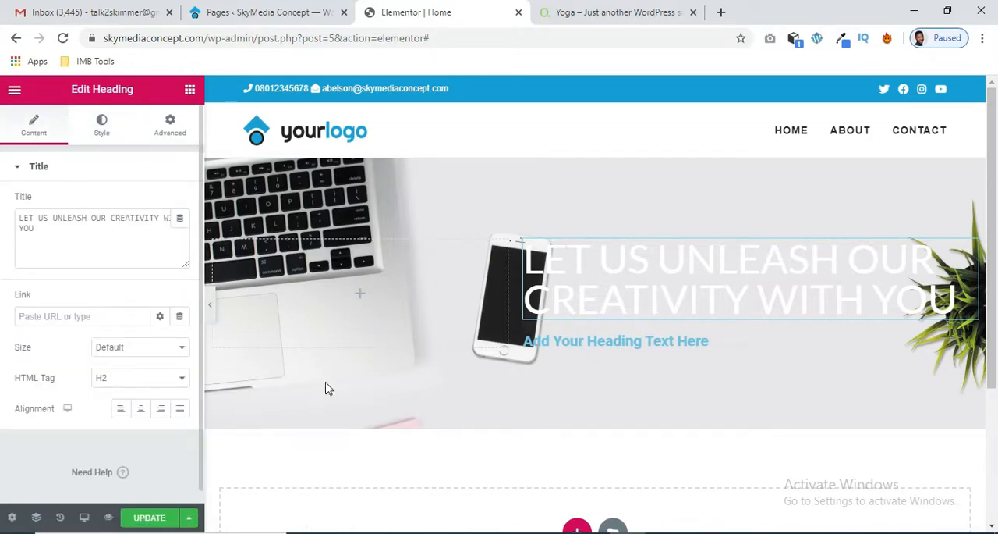
{"action": "left_click", "coordinate": [654, 344]}
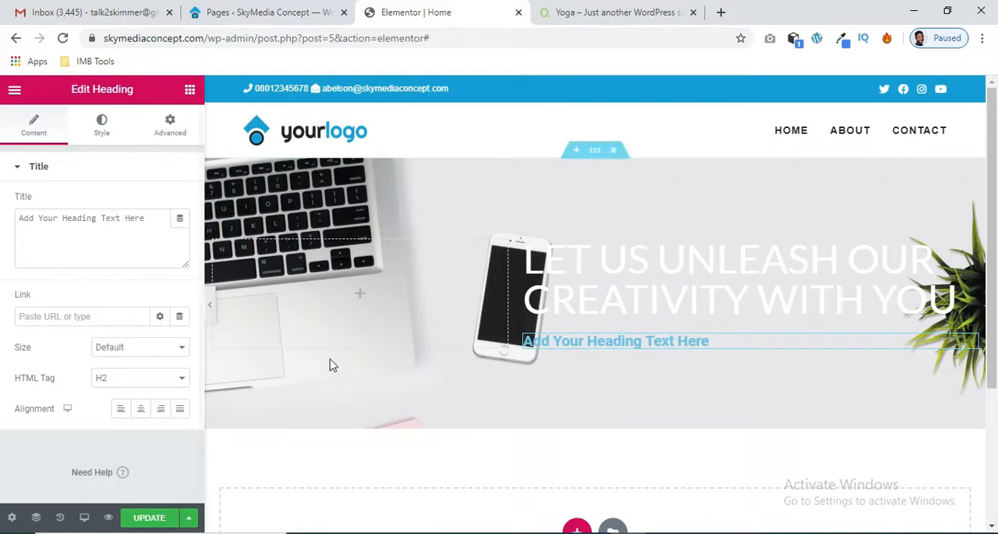
{"action": "left_click", "coordinate": [164, 387]}
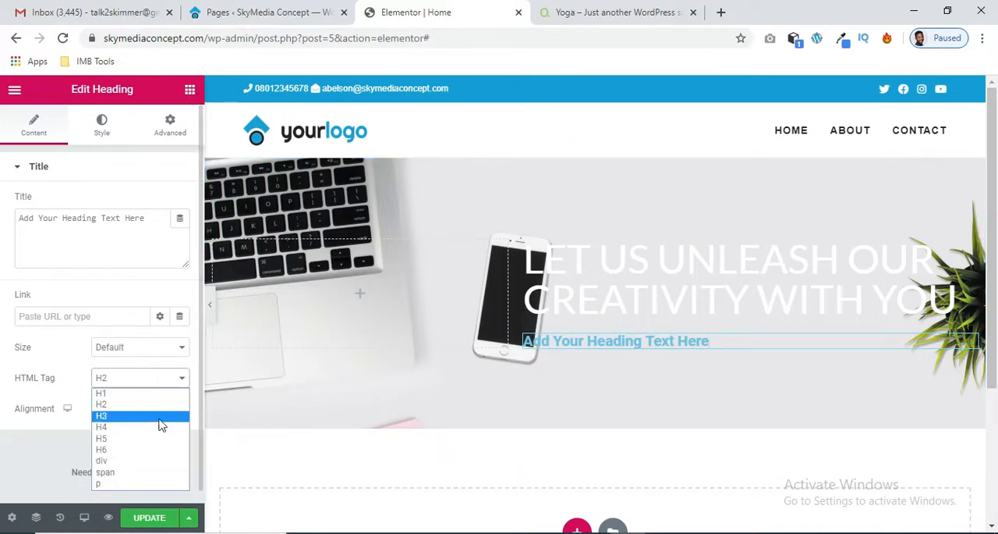
{"action": "left_click", "coordinate": [160, 421]}
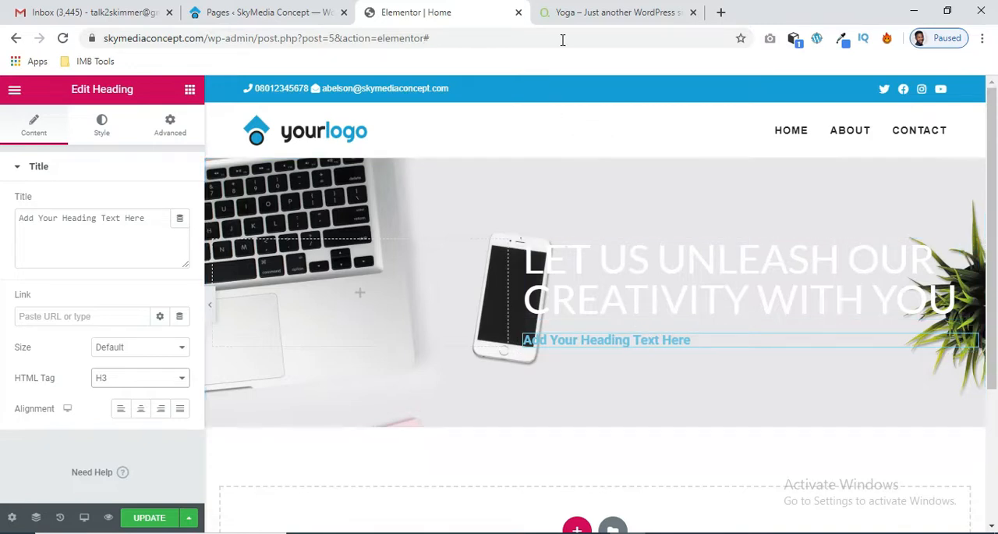
Replace the new heading's placeholder text with the Yoga demo's hero subtitle, starting "Adipiscing elit ut elit tellus", and remove its line break
{"action": "left_click", "coordinate": [570, 8]}
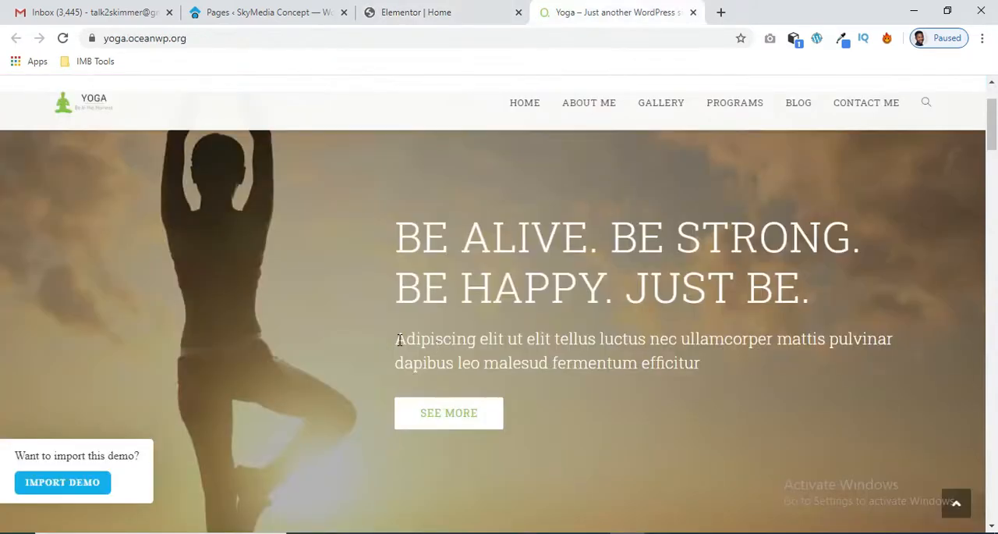
{"action": "left_click_drag", "start_coordinate": [397, 338], "coordinate": [701, 363]}
{"action": "key", "text": "ctrl+c"}
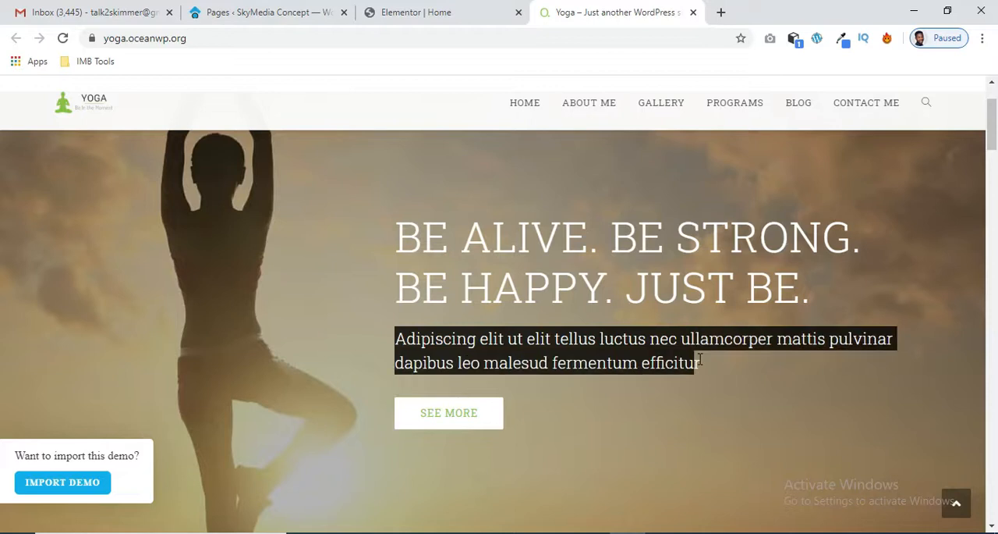
{"action": "left_click", "coordinate": [446, 16]}
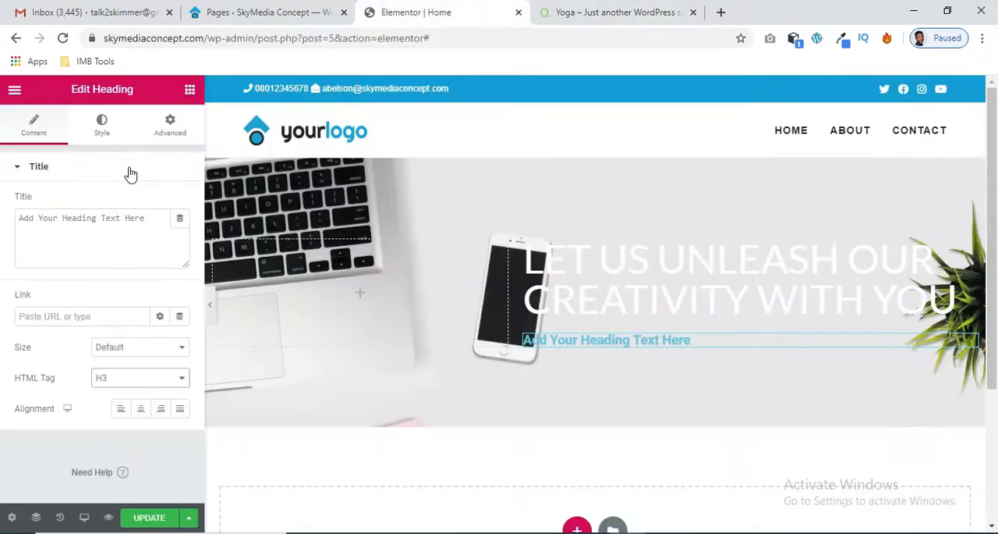
{"action": "left_click", "coordinate": [122, 233]}
{"action": "key", "text": "ctrl+a"}
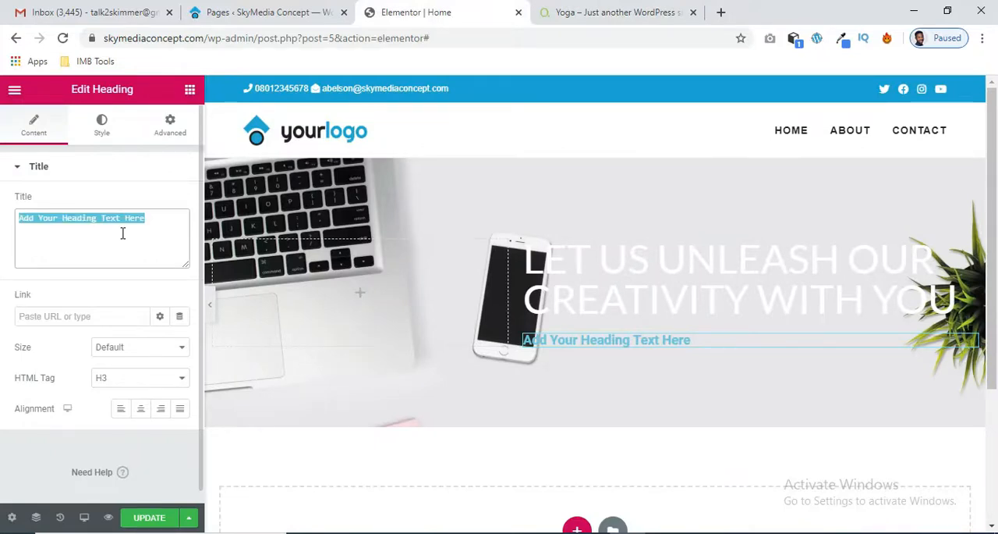
{"action": "key", "text": "ctrl+v"}
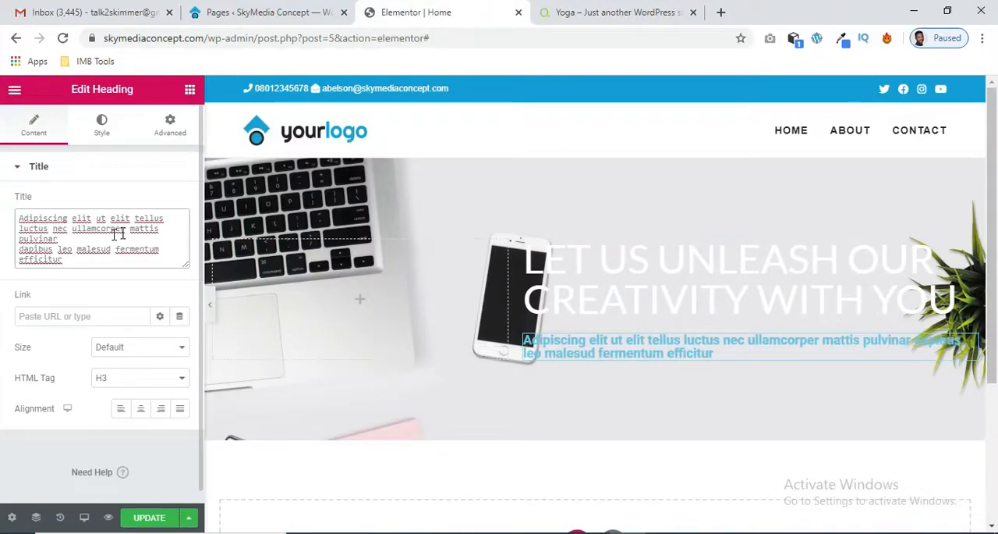
{"action": "left_click", "coordinate": [109, 237]}
{"action": "key", "text": "Delete"}
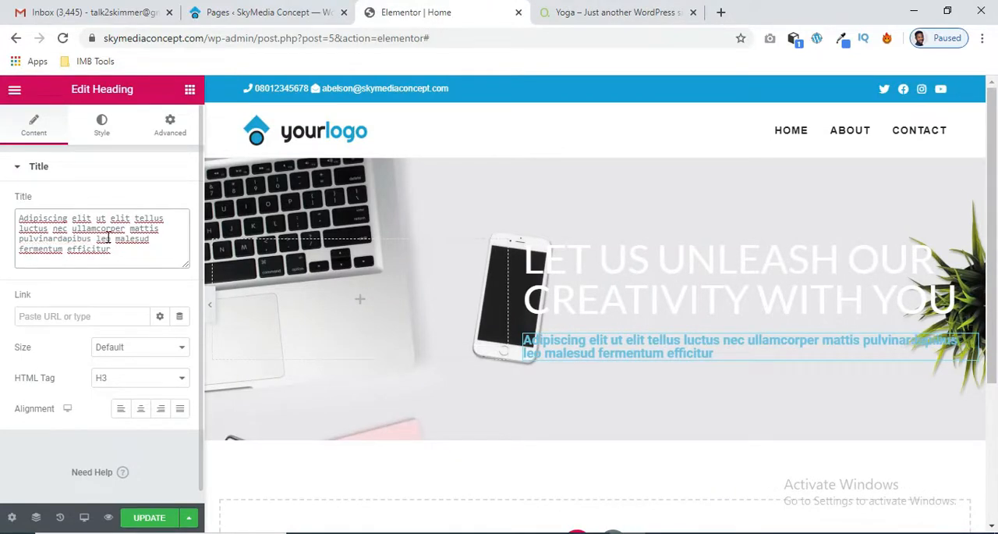
Set the hero subheading's text color to white (#FFFFFF)
{"action": "left_click", "coordinate": [94, 123]}
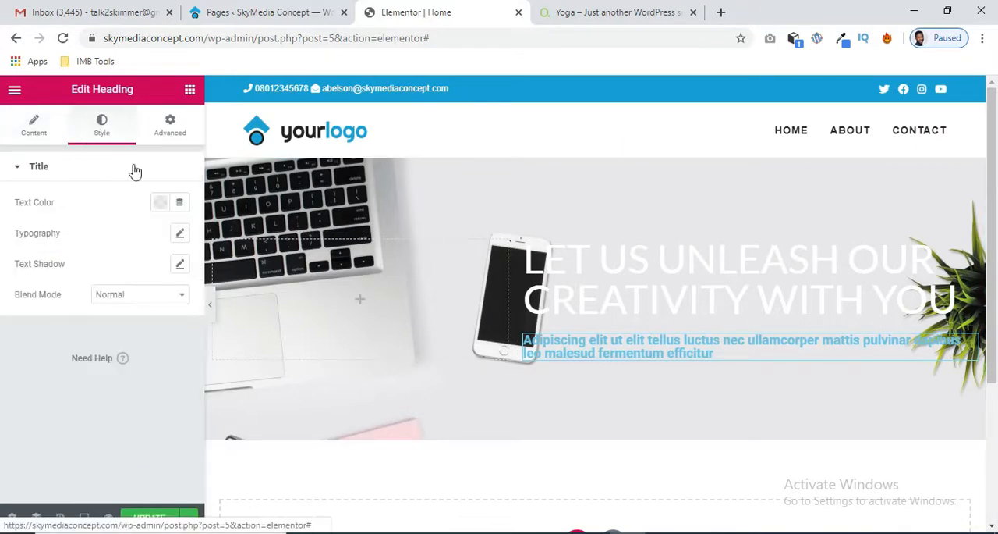
{"action": "left_click", "coordinate": [159, 204]}
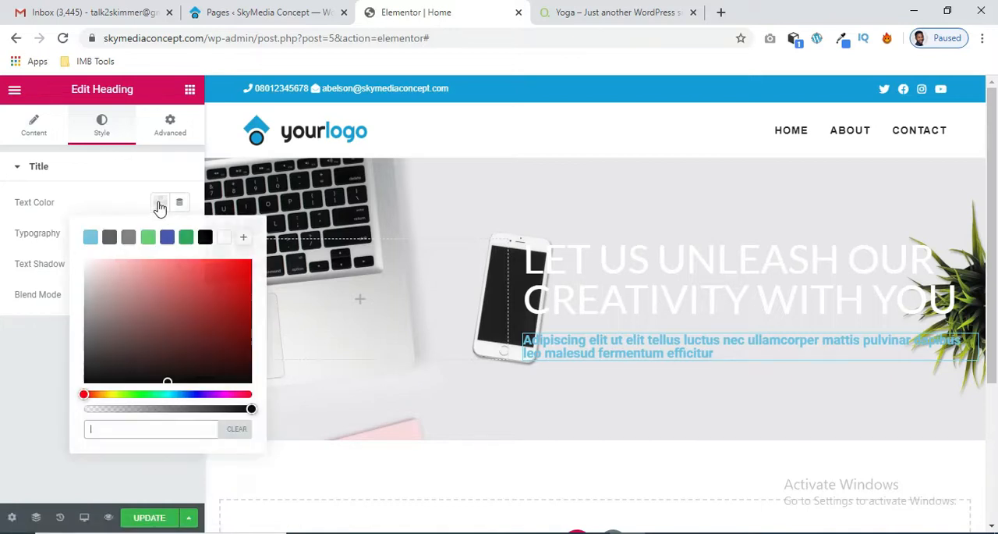
{"action": "left_click", "coordinate": [224, 238]}
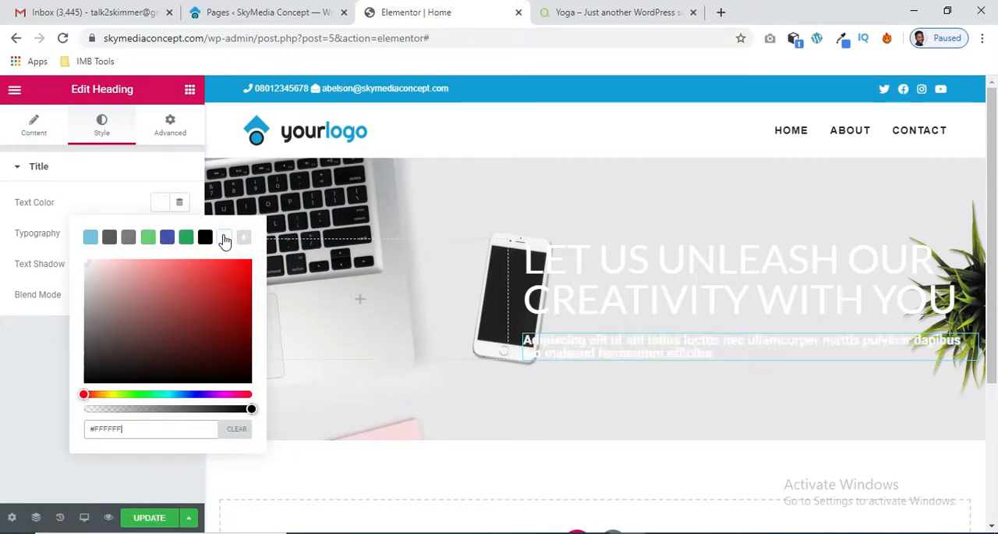
{"action": "left_click", "coordinate": [162, 206]}
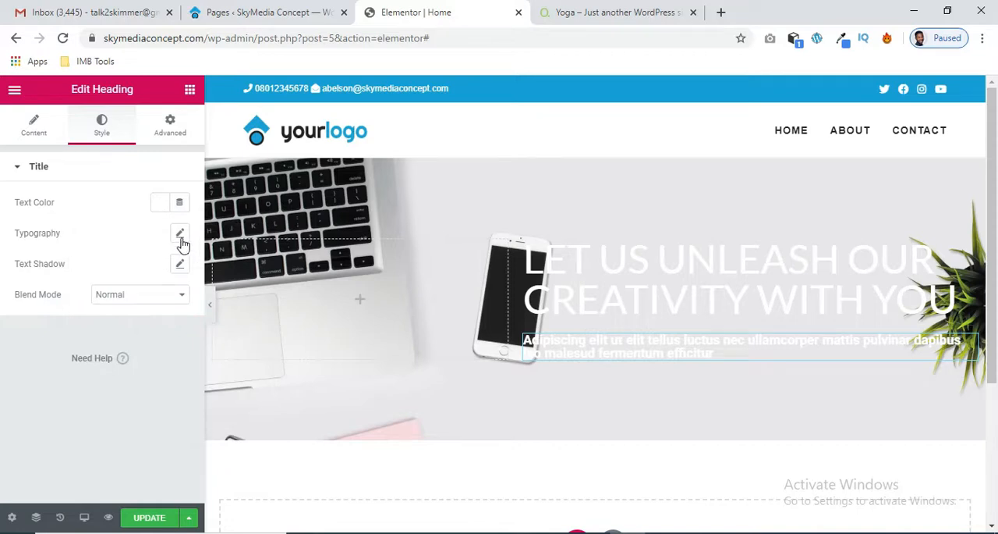
Set the hero subheading's typography to a size of 25 px and a weight of 400
{"action": "left_click", "coordinate": [180, 238]}
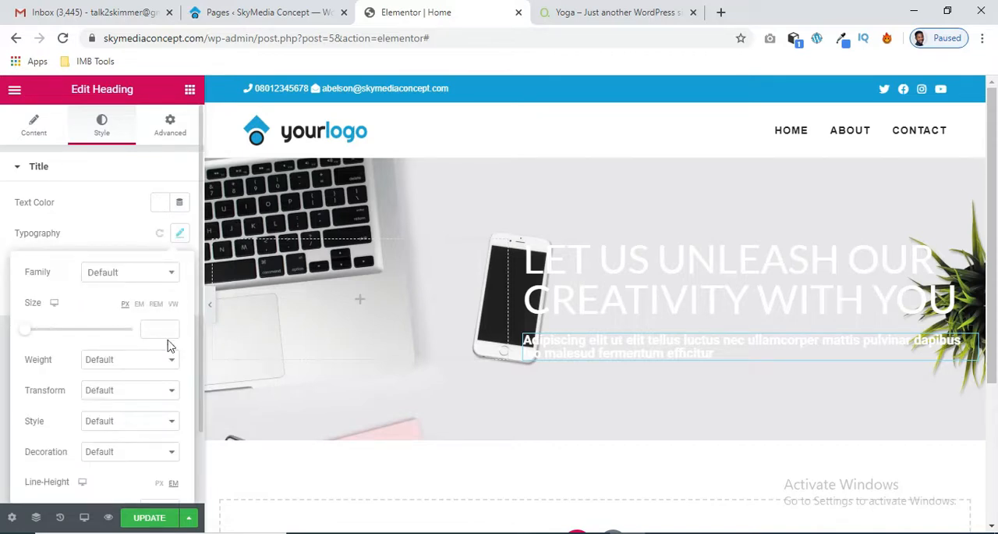
{"action": "left_click", "coordinate": [153, 330]}
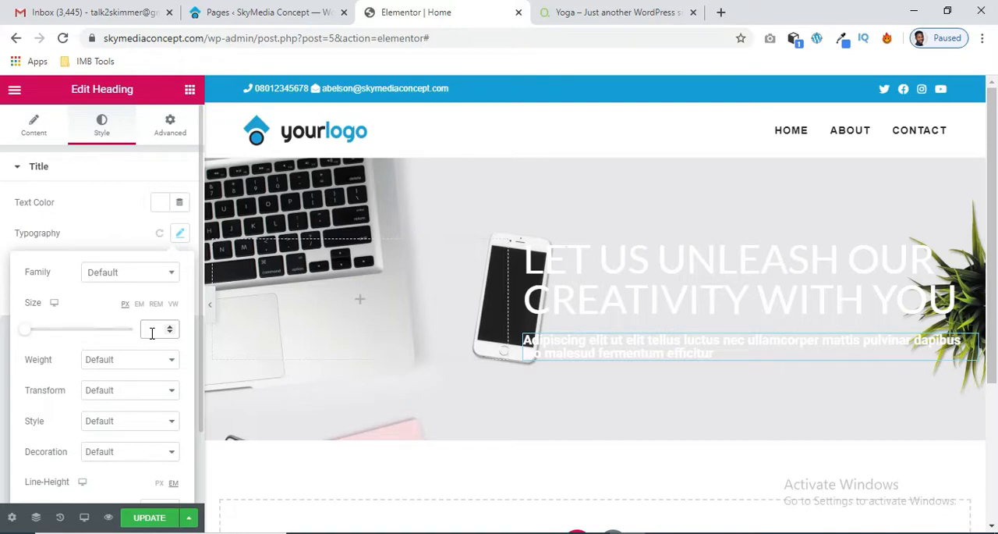
{"action": "type", "text": "30"}
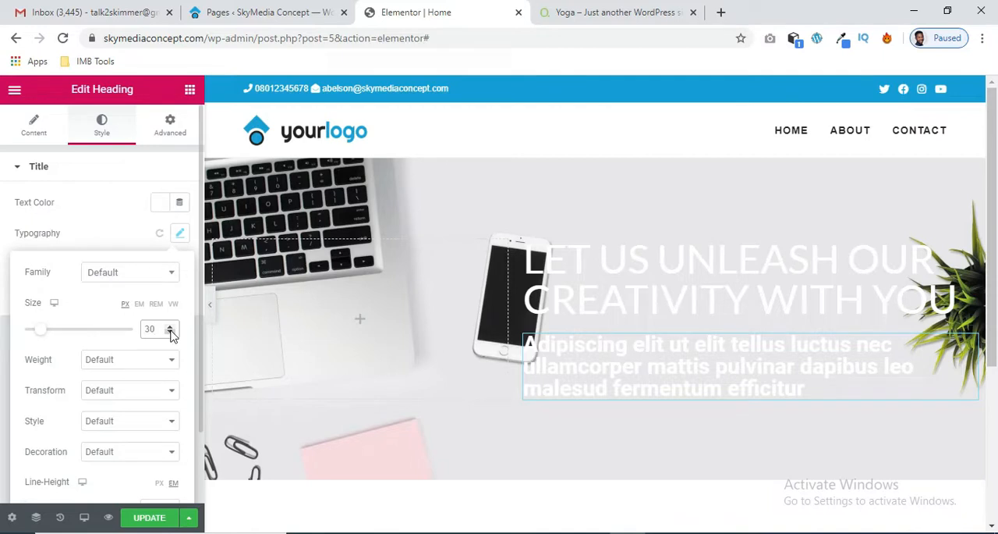
{"action": "double_click", "coordinate": [152, 330]}
{"action": "type", "text": "25"}
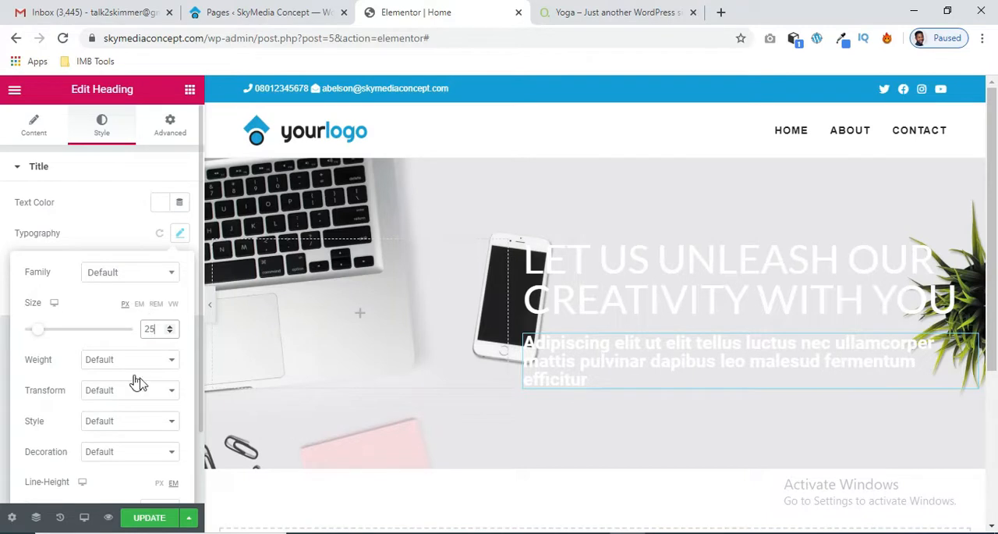
{"action": "left_click", "coordinate": [149, 361]}
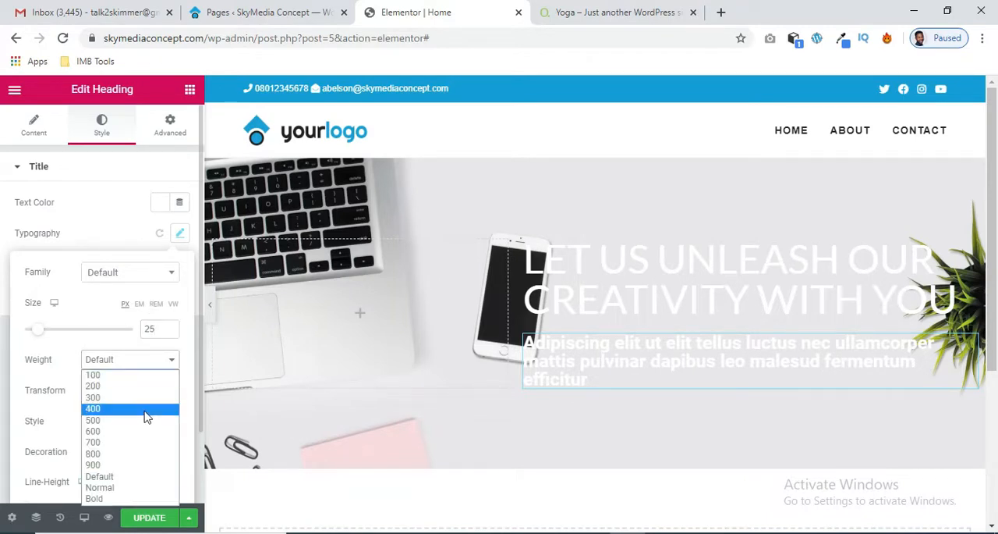
{"action": "left_click", "coordinate": [147, 409]}
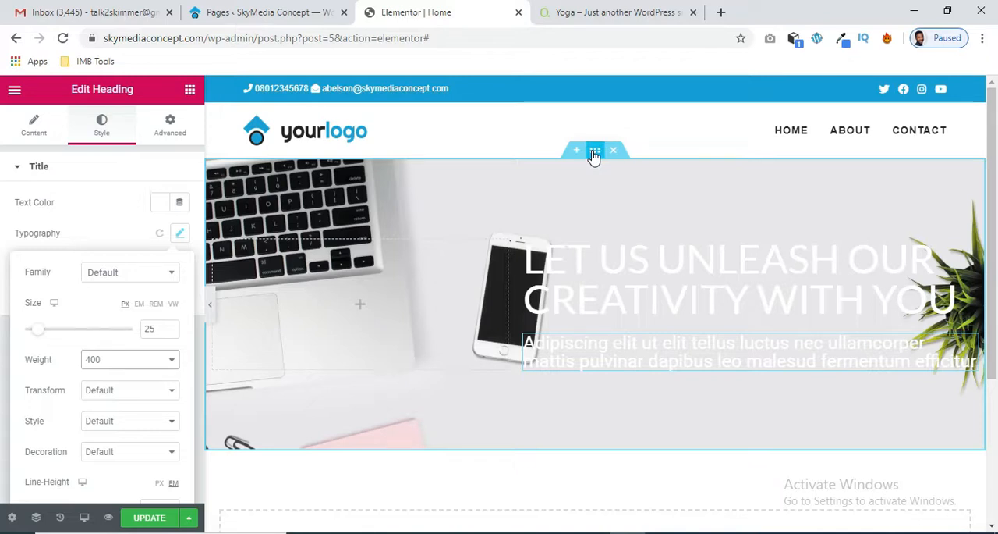
Give the hero section a classic background overlay in black (#000000)
{"action": "left_click", "coordinate": [607, 11]}
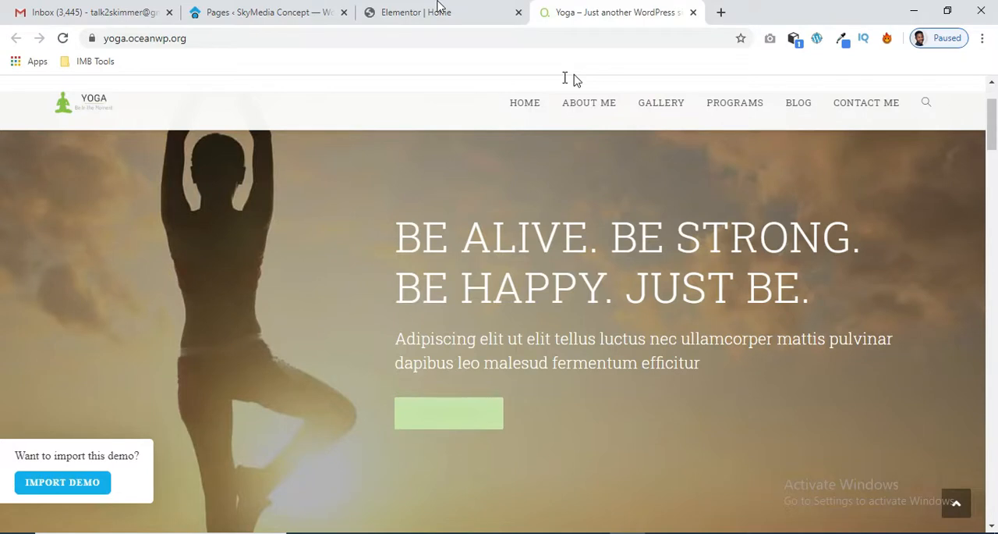
{"action": "left_click", "coordinate": [436, 10]}
{"action": "right_click", "coordinate": [540, 196]}
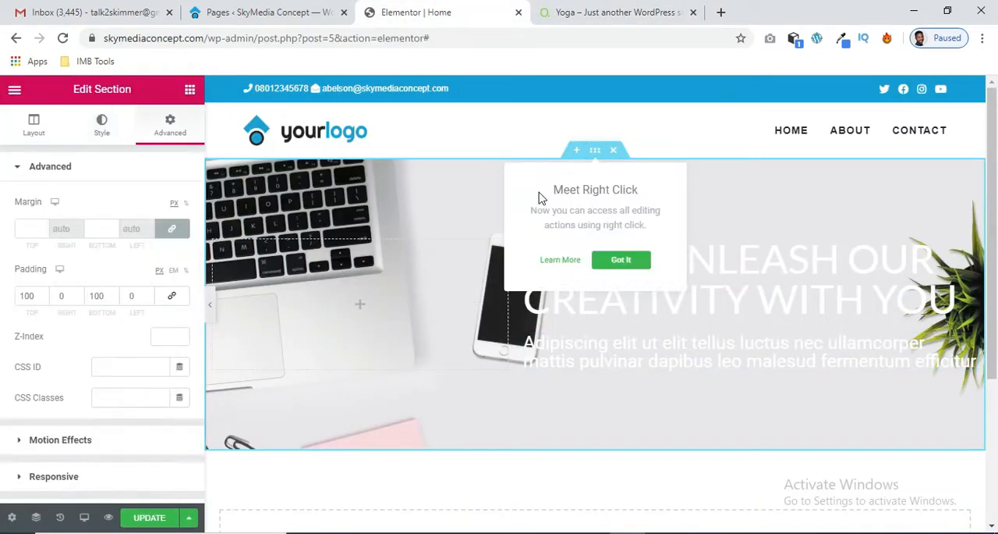
{"action": "left_click", "coordinate": [104, 125]}
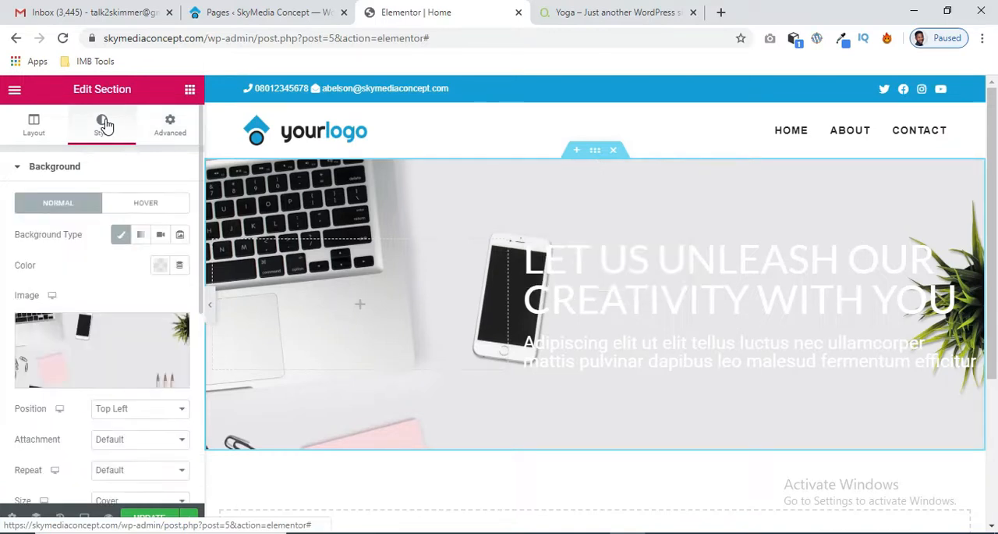
{"action": "left_click", "coordinate": [88, 167]}
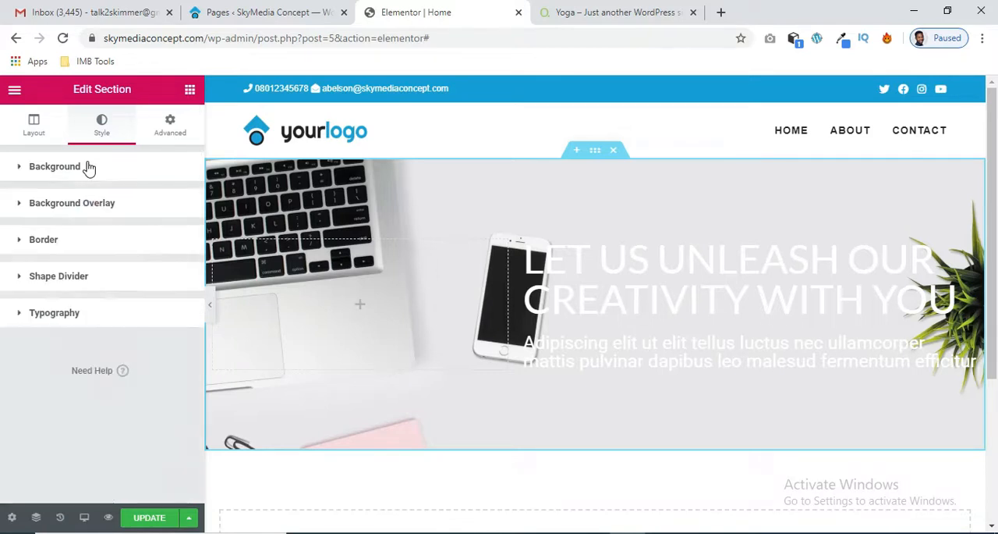
{"action": "left_click", "coordinate": [82, 209]}
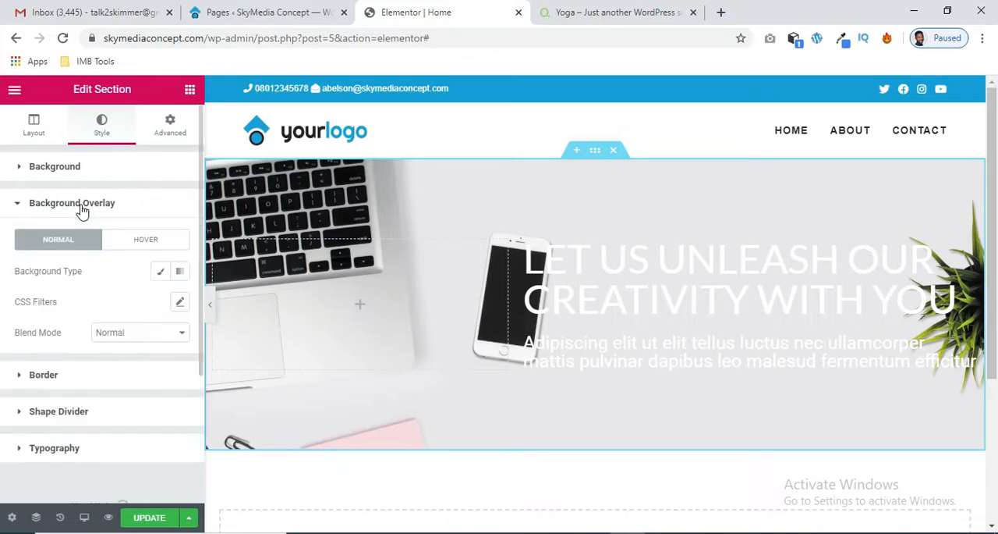
{"action": "left_click", "coordinate": [159, 278]}
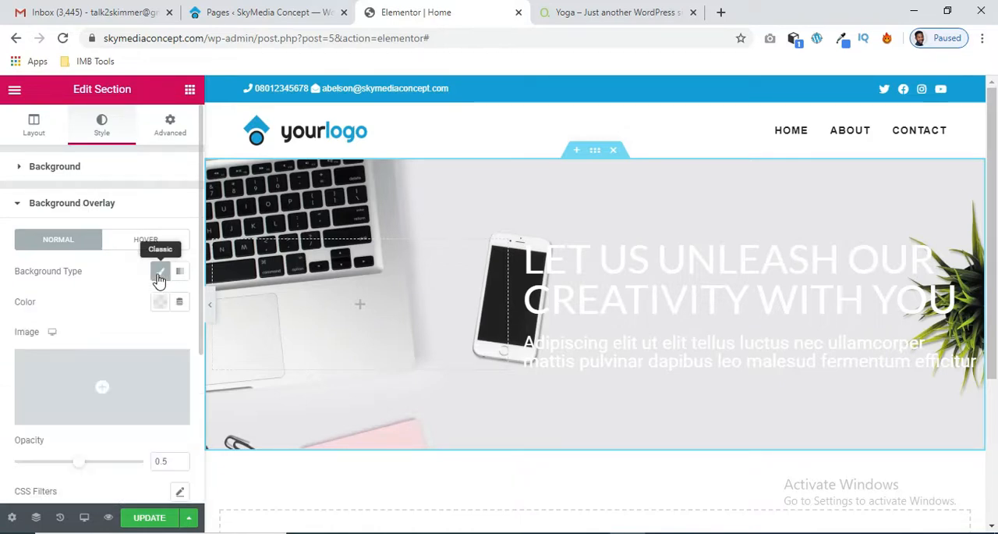
{"action": "left_click", "coordinate": [160, 304]}
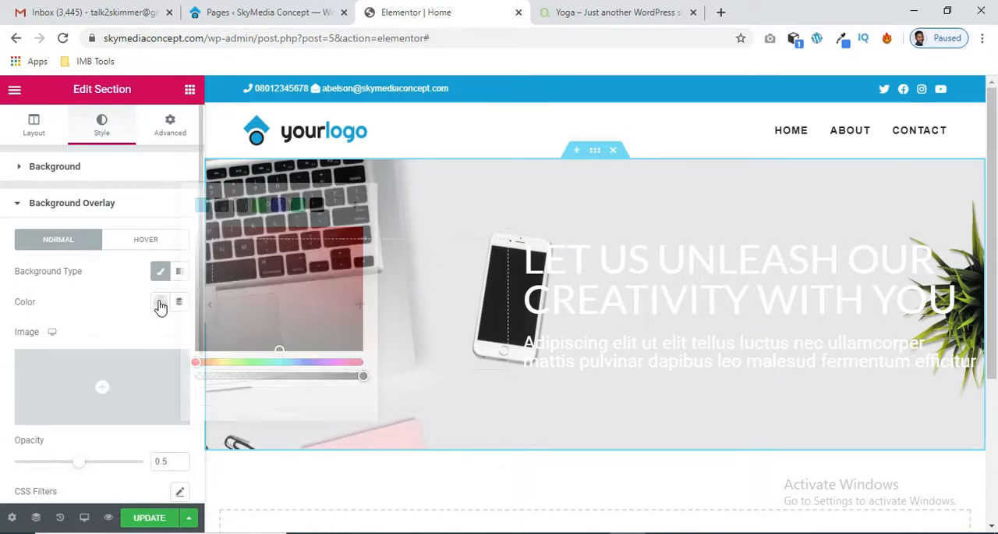
{"action": "left_click", "coordinate": [316, 205]}
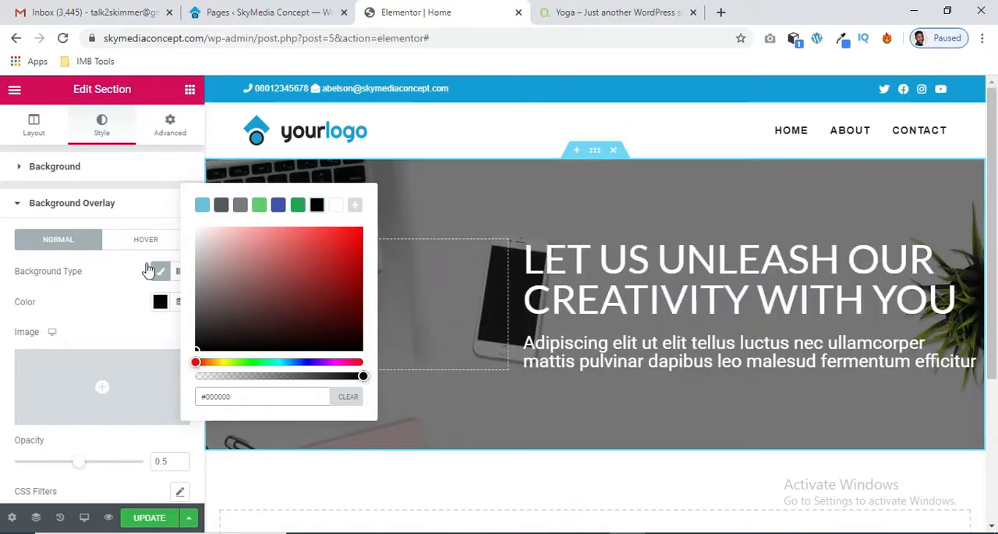
{"action": "left_click", "coordinate": [123, 304]}
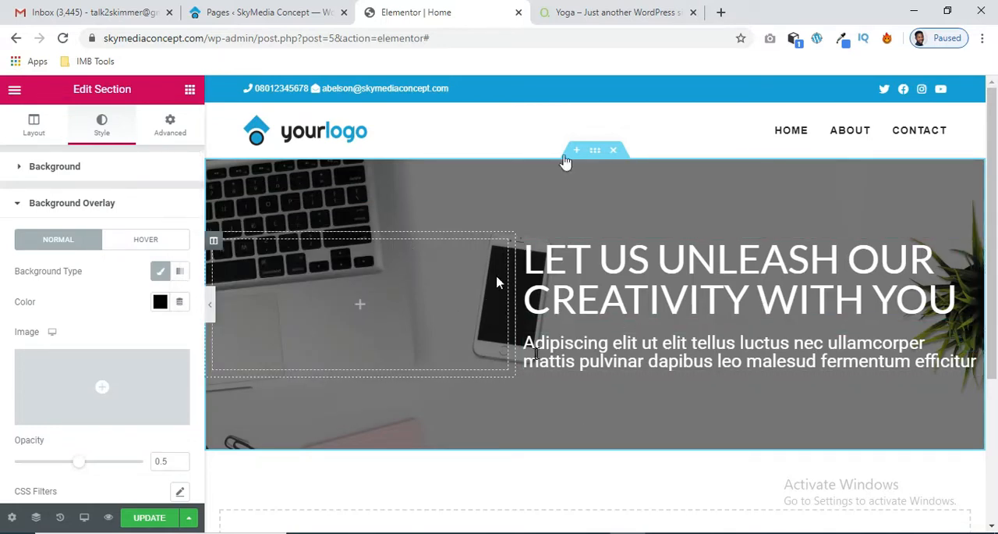
Preview the hero section at full width and set its background overlay opacity to 0.4
{"action": "left_click", "coordinate": [577, 8]}
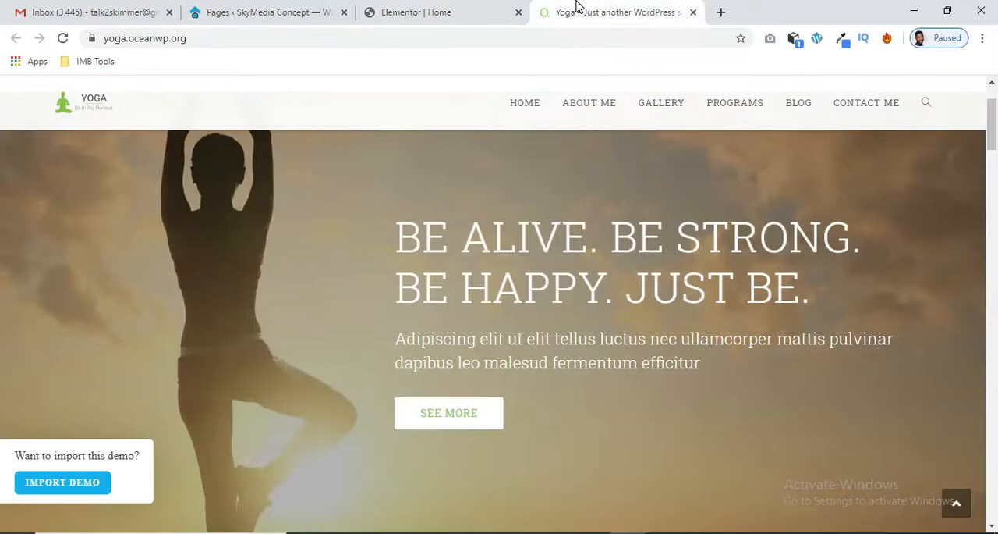
{"action": "left_click", "coordinate": [441, 9]}
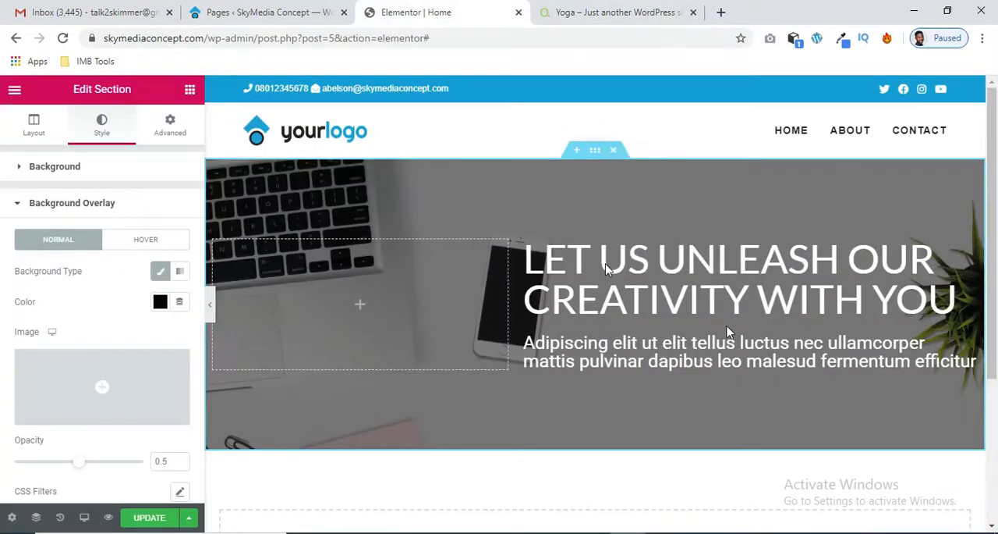
{"action": "left_click", "coordinate": [211, 310]}
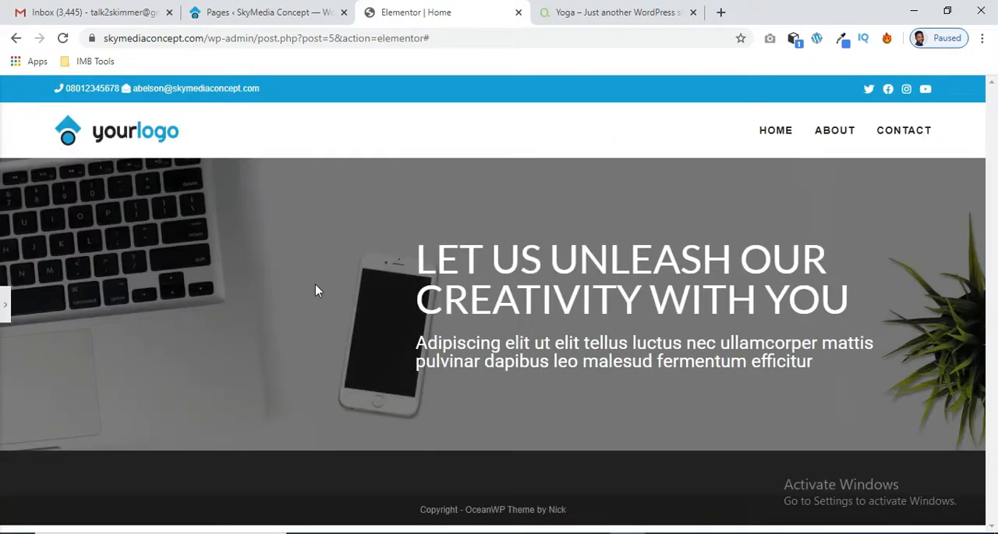
{"action": "left_click", "coordinate": [5, 306]}
{"action": "left_click", "coordinate": [5, 306]}
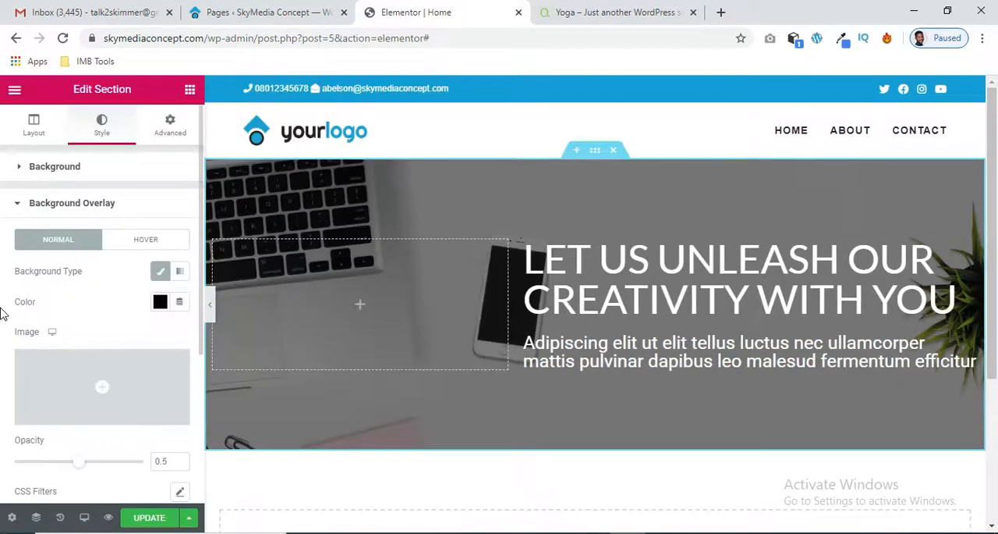
{"action": "left_click", "coordinate": [173, 462]}
{"action": "key", "text": "BackSpace"}
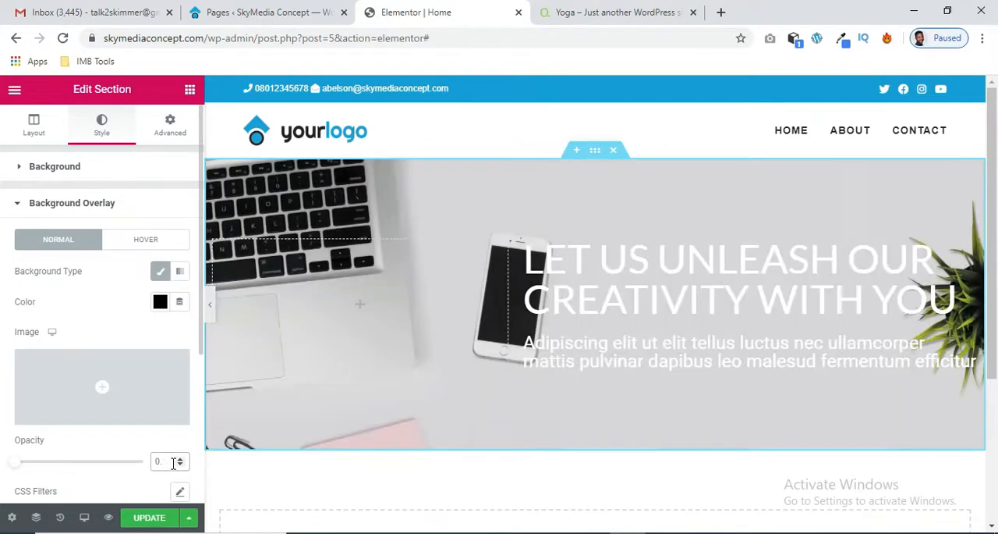
{"action": "type", "text": "9"}
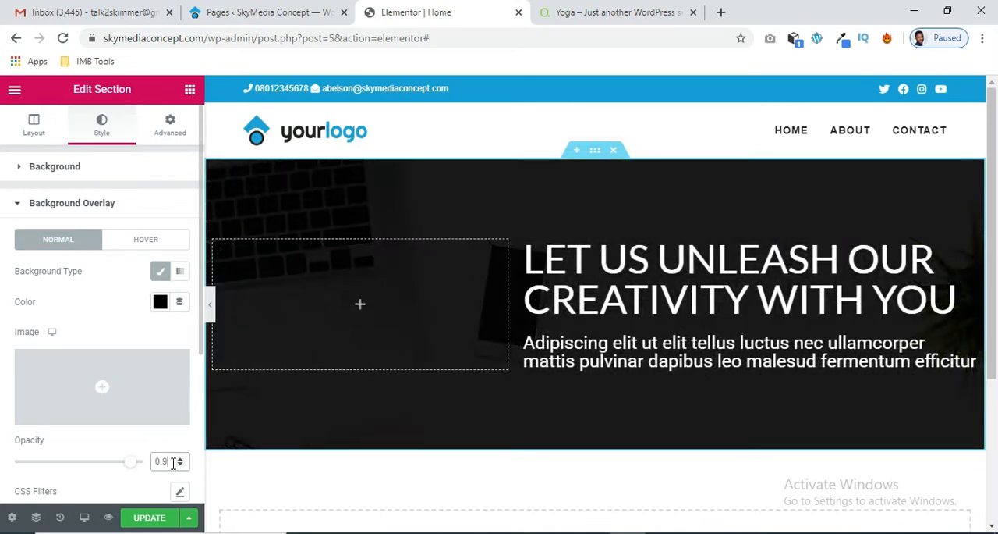
{"action": "key", "text": "BackSpace"}
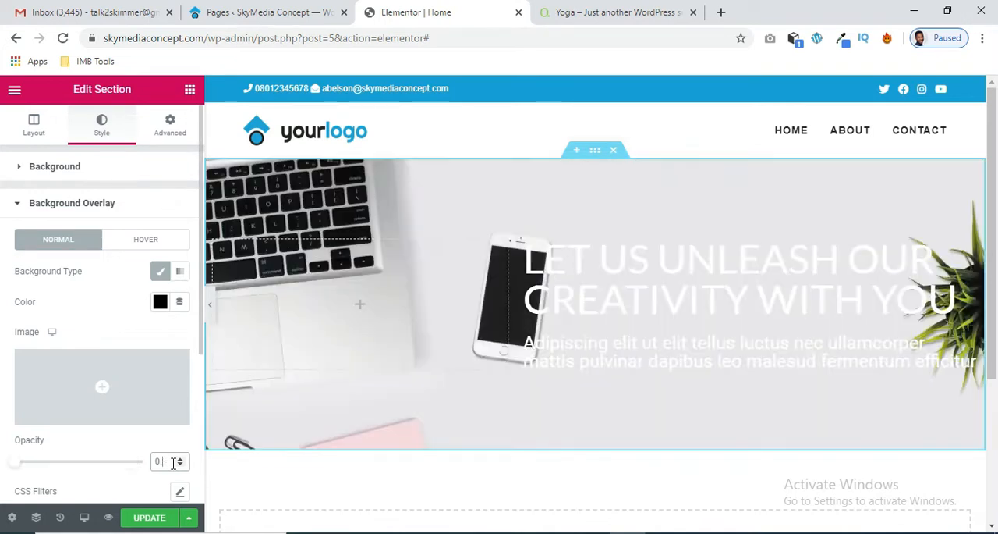
{"action": "type", "text": "2"}
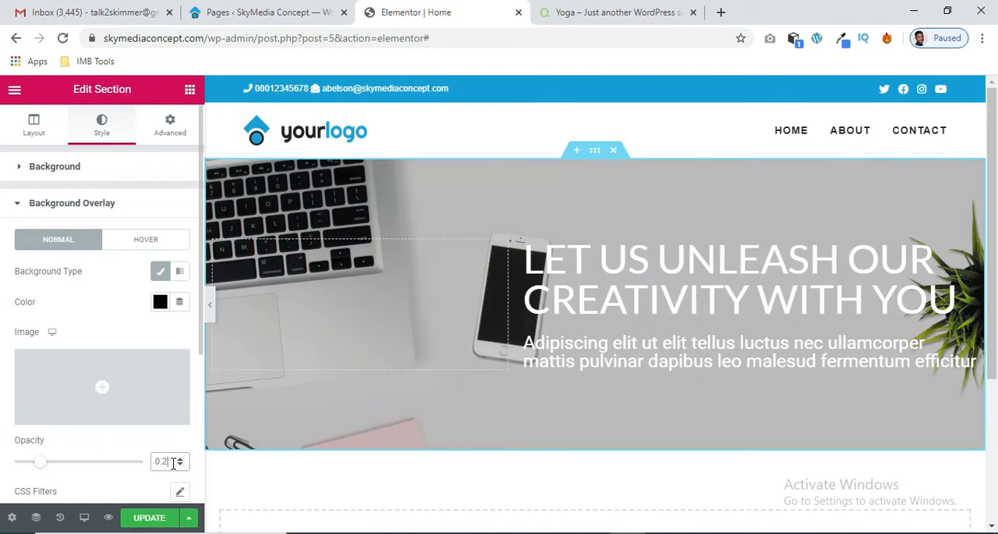
{"action": "key", "text": "BackSpace"}
{"action": "type", "text": "3"}
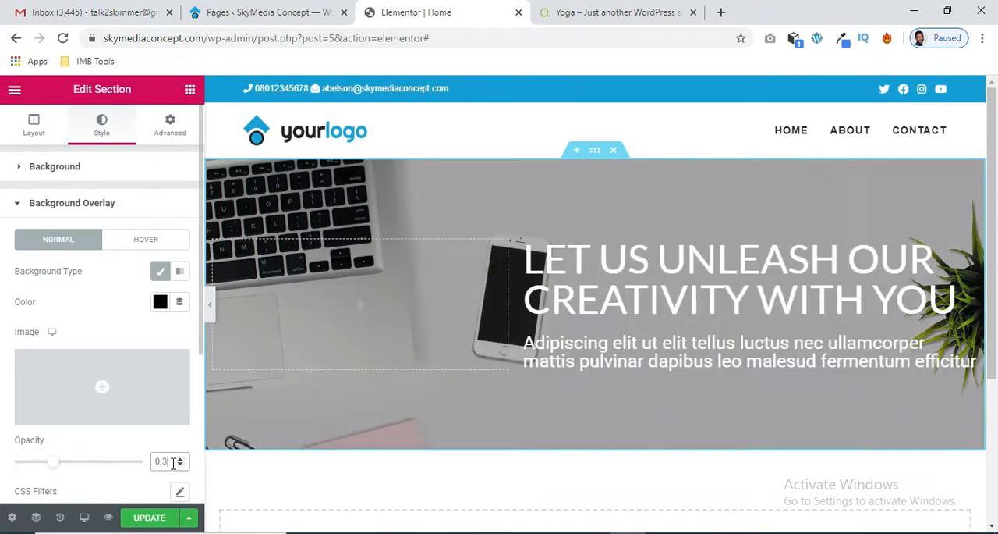
{"action": "key", "text": "BackSpace"}
{"action": "type", "text": "4"}
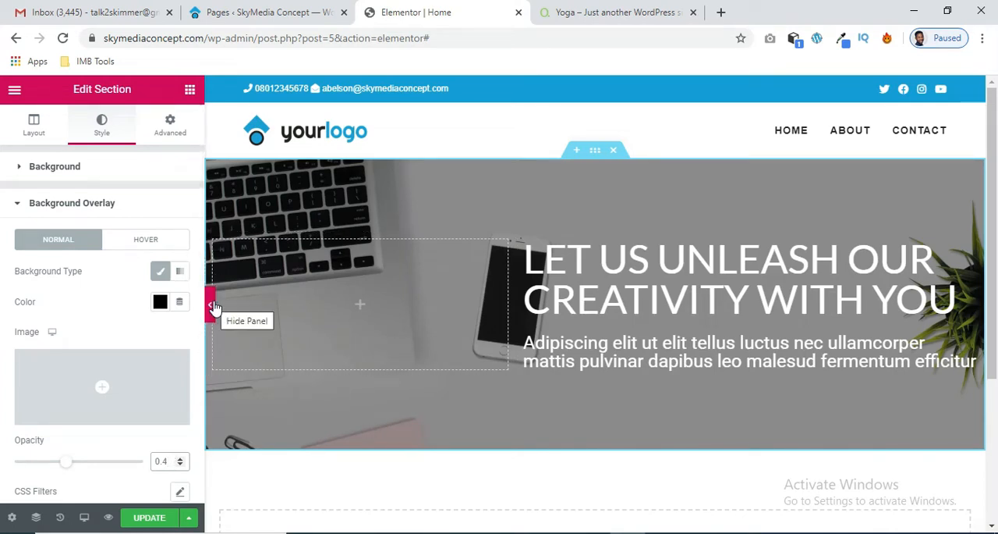
Add a Button widget below the hero subheading and set its text to "CLICK ME"
{"action": "left_click", "coordinate": [570, 10]}
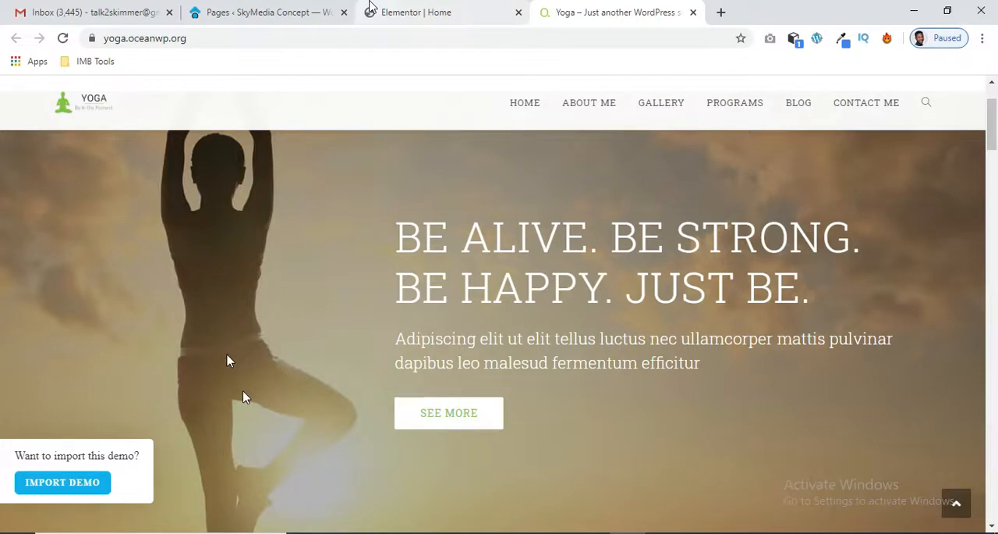
{"action": "left_click", "coordinate": [373, 9]}
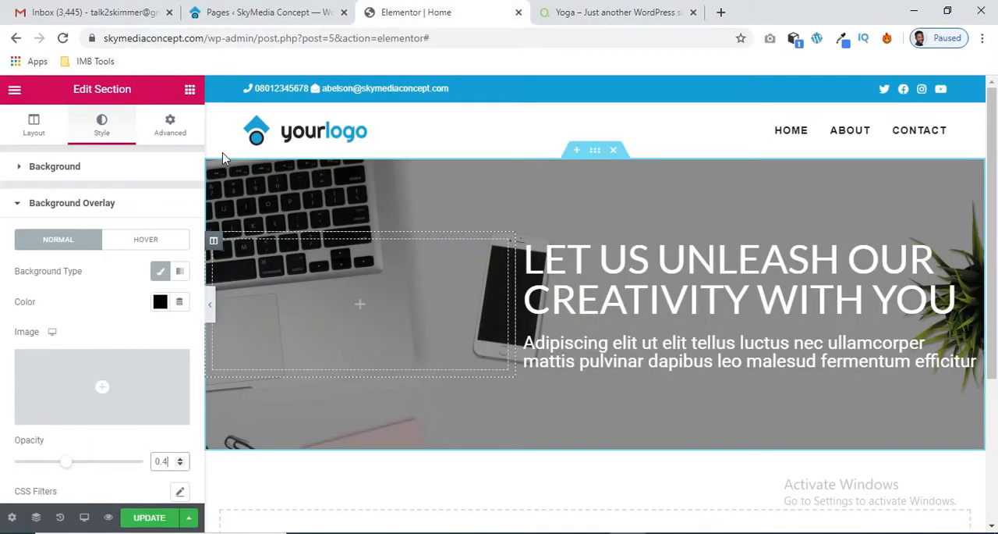
{"action": "left_click", "coordinate": [190, 90]}
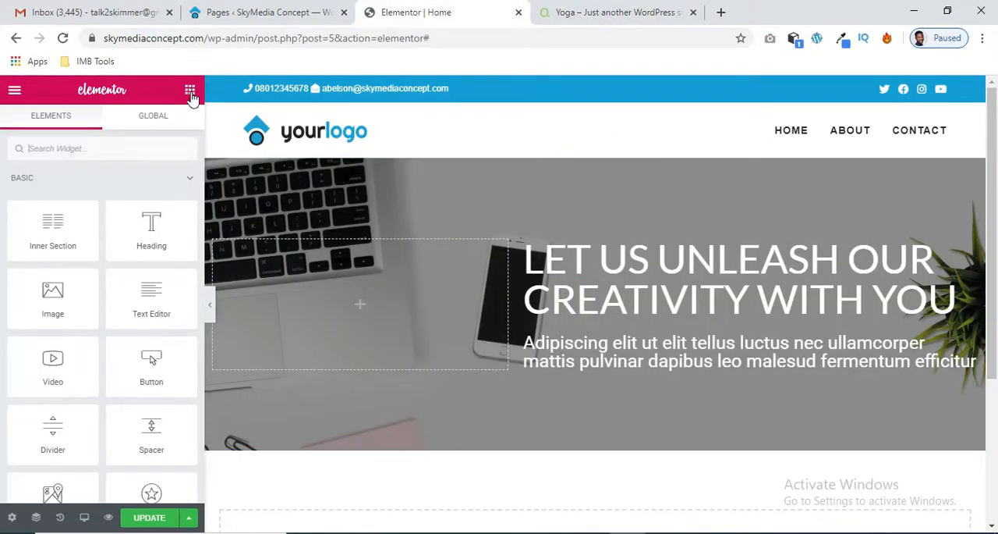
{"action": "left_click_drag", "start_coordinate": [147, 380], "coordinate": [626, 358]}
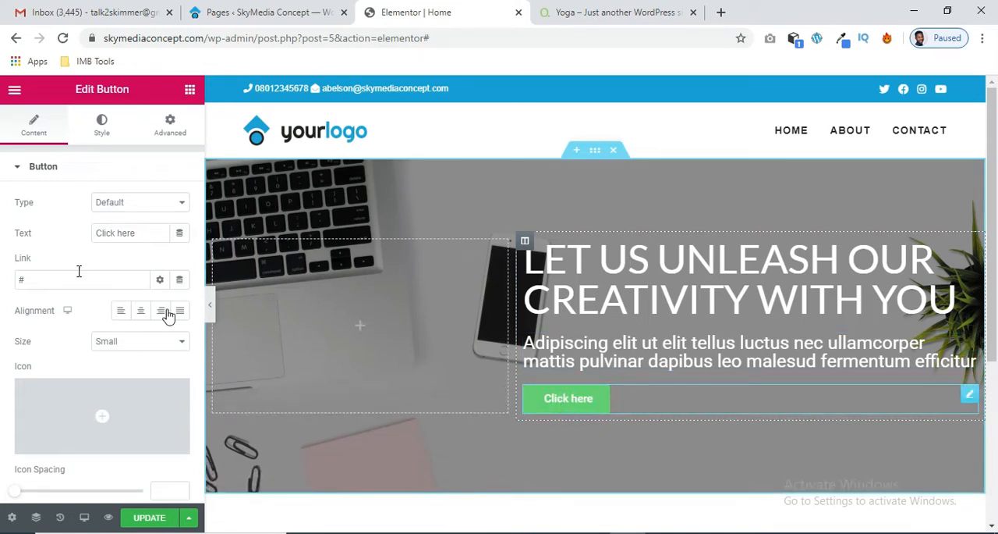
{"action": "left_click", "coordinate": [131, 240]}
{"action": "triple_click", "coordinate": [131, 239]}
{"action": "type", "text": "CLICK "}
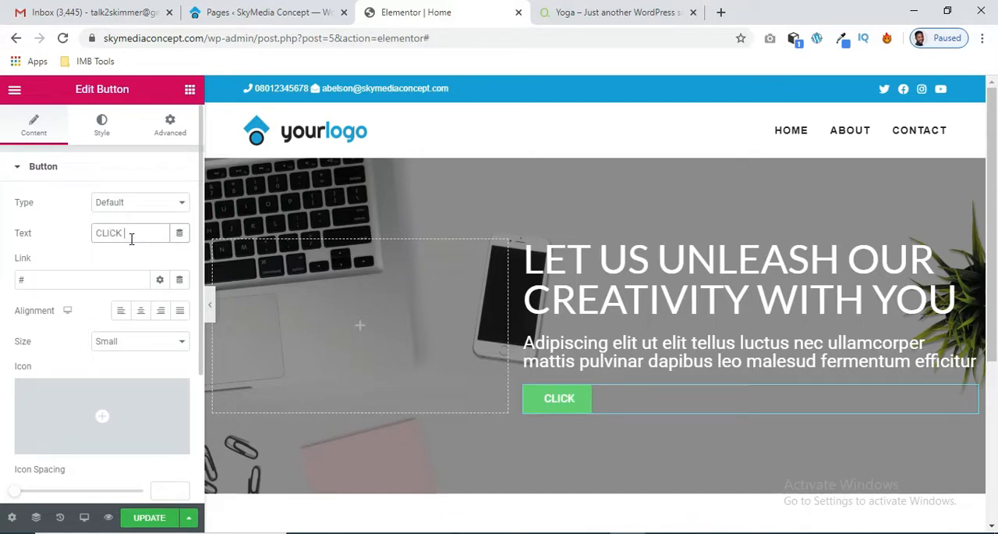
{"action": "type", "text": "ME"}
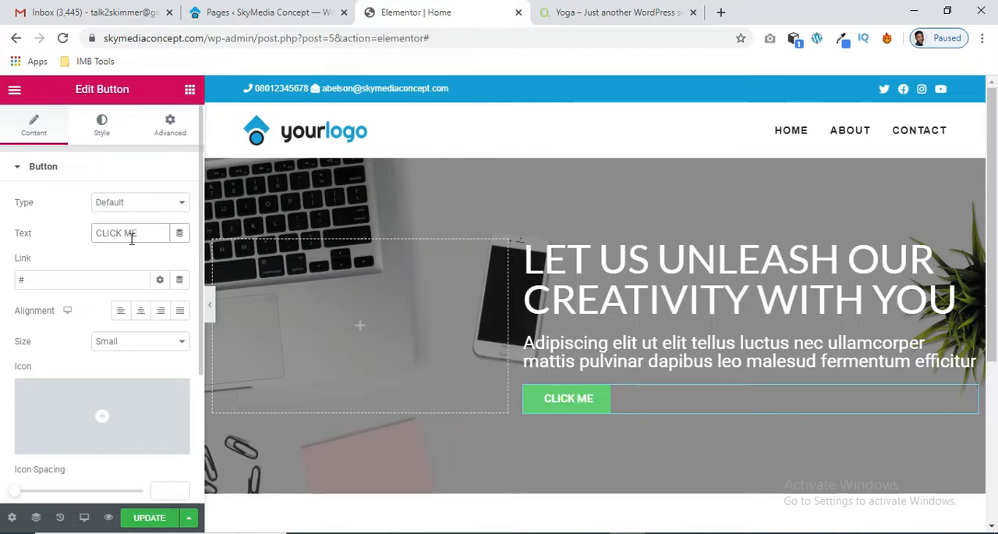
Set the hero button's normal text color to white (#FFFFFF)
{"action": "left_click", "coordinate": [103, 126]}
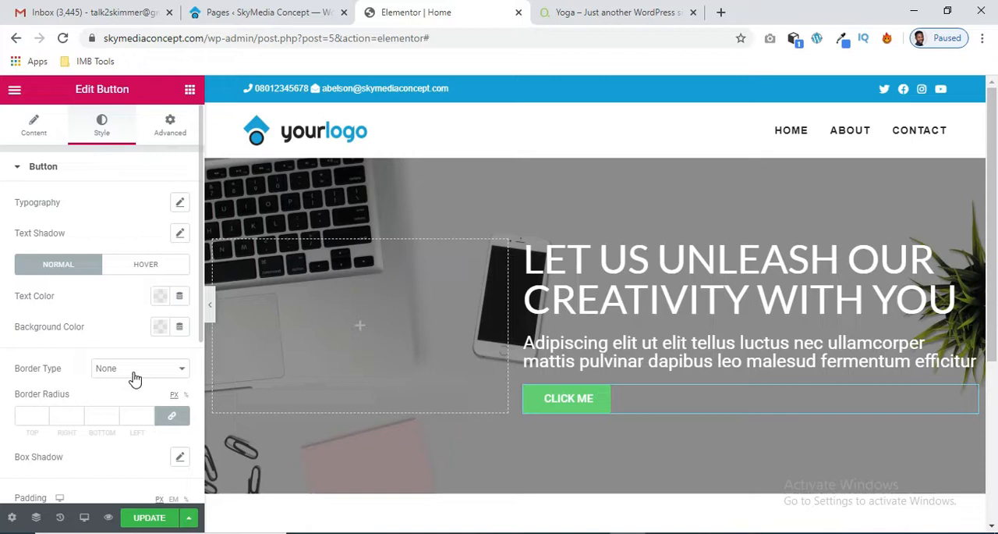
{"action": "left_click", "coordinate": [159, 300]}
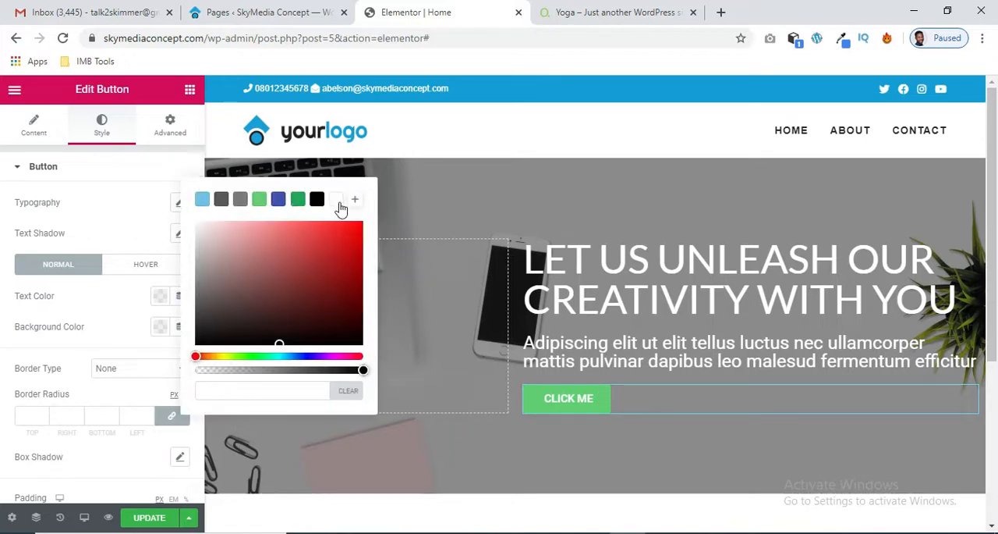
{"action": "left_click", "coordinate": [336, 202]}
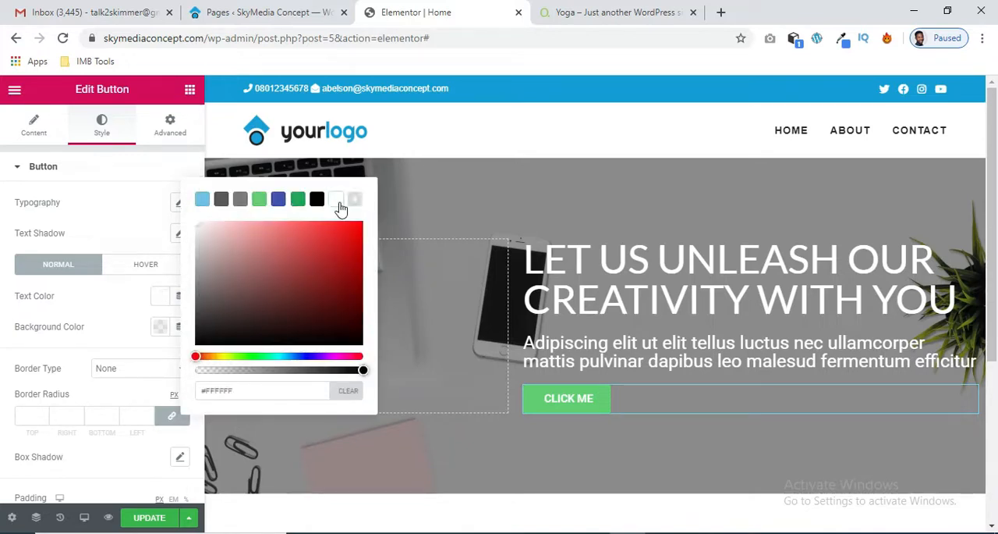
{"action": "left_click", "coordinate": [137, 323]}
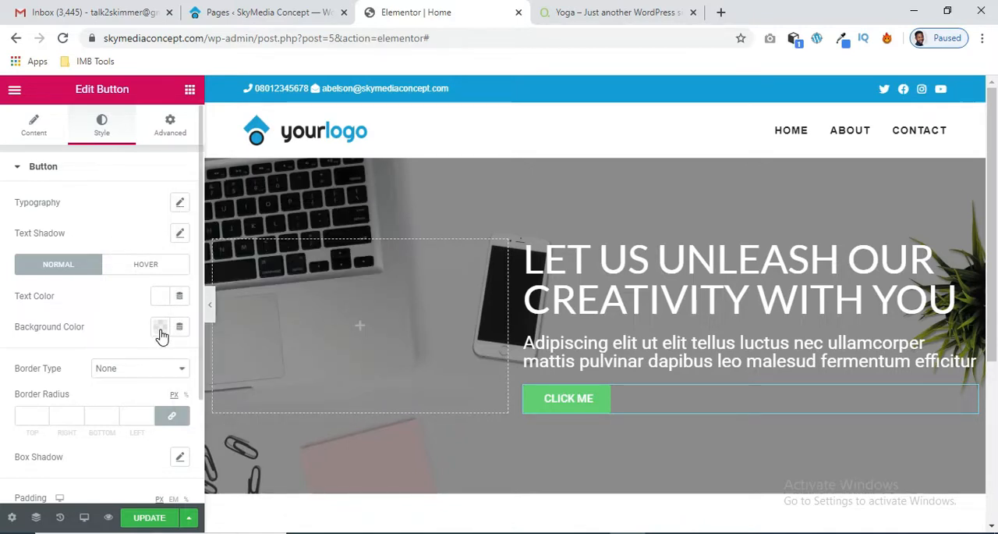
Set the hero button's background color to the light blue swatch and compare it with the Yoga demo's SEE MORE button
{"action": "left_click", "coordinate": [160, 328]}
{"action": "left_click", "coordinate": [124, 287]}
{"action": "key", "text": "ctrl+v"}
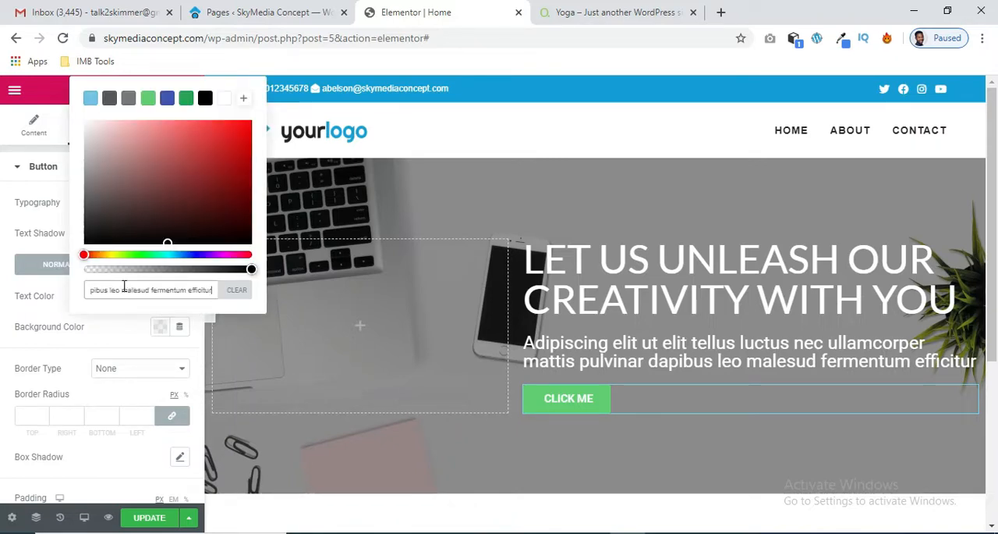
{"action": "key", "text": "ctrl+a"}
{"action": "key", "text": "BackSpace"}
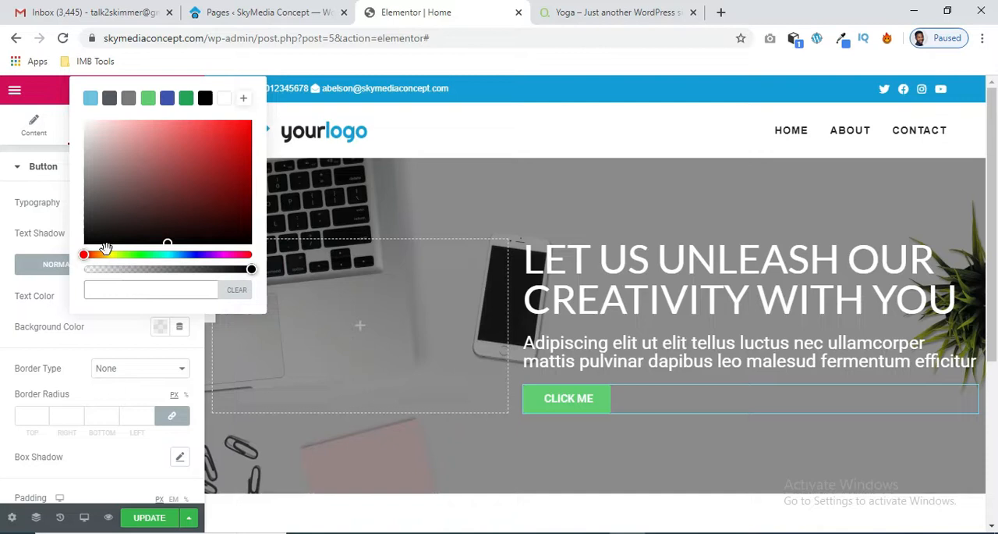
{"action": "left_click", "coordinate": [91, 100]}
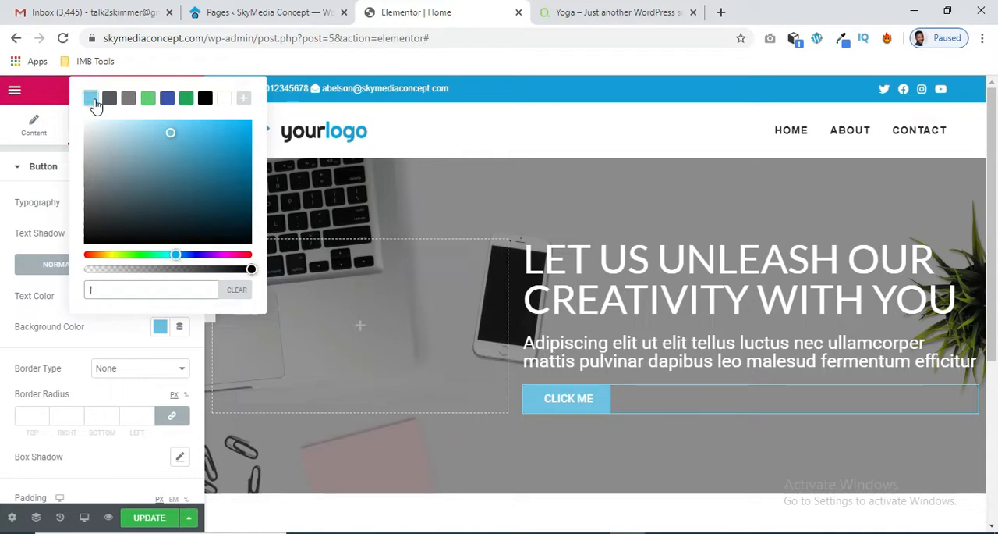
{"action": "left_click", "coordinate": [116, 337]}
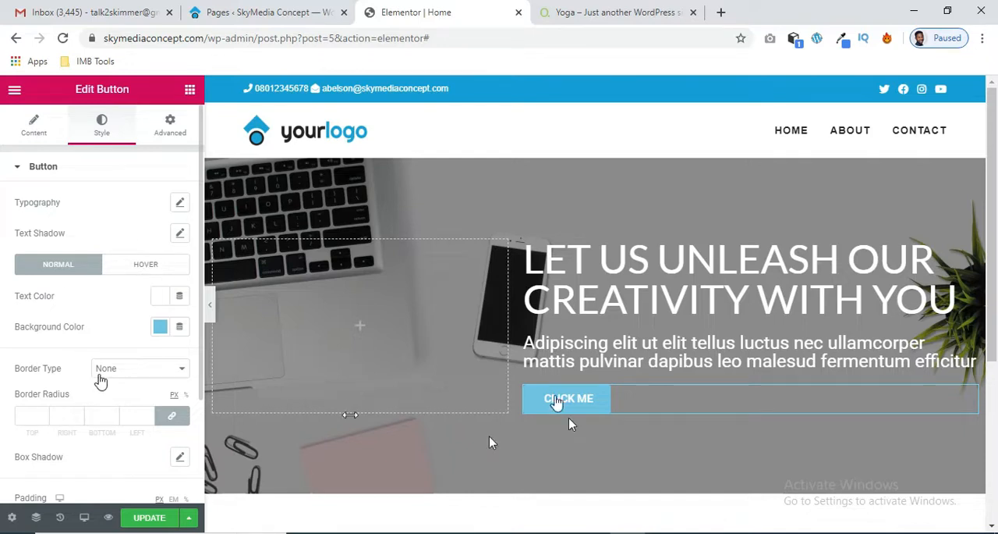
{"action": "left_click", "coordinate": [619, 8]}
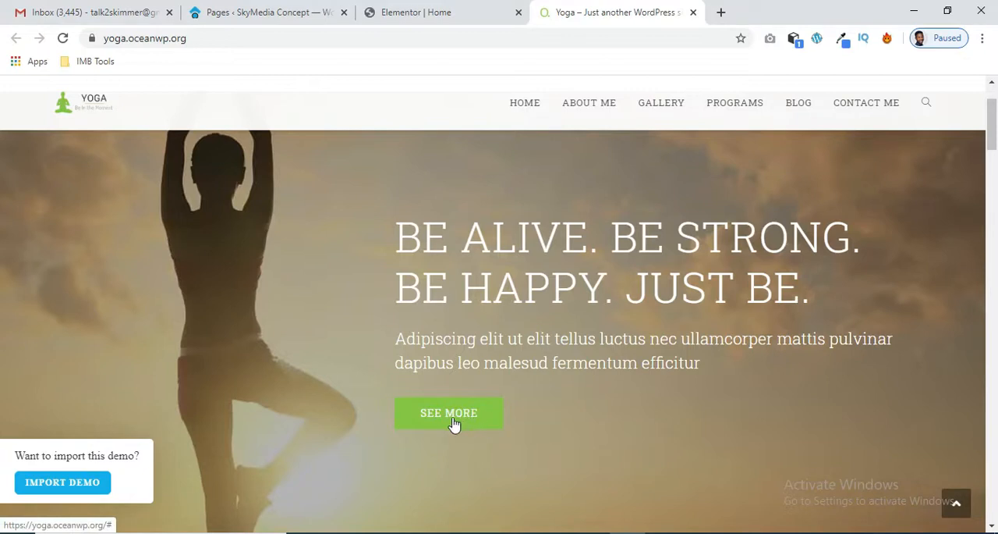
{"action": "left_click", "coordinate": [436, 12]}
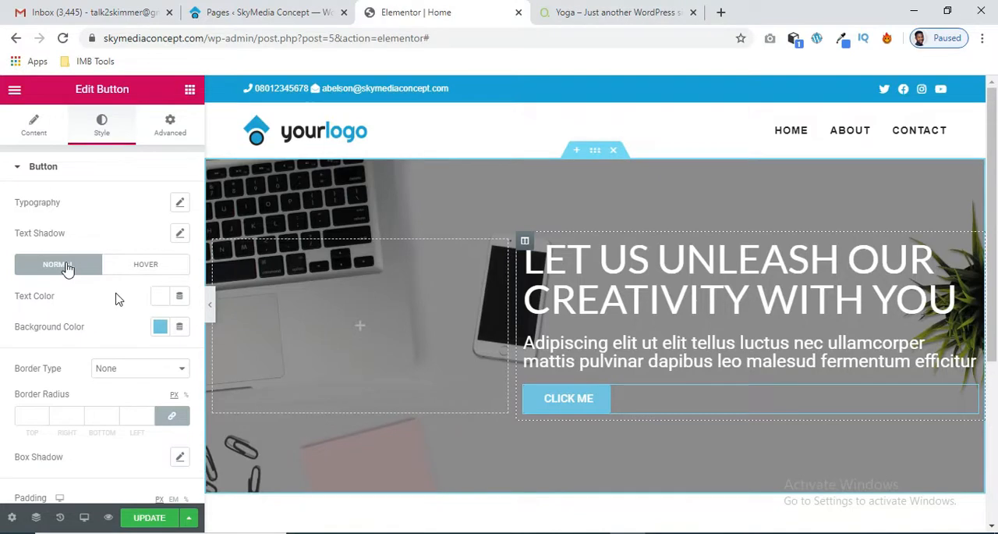
Set the hero button's normal background color to white (#FFFFFF) and its text color to light blue (#6EC1E4)
{"action": "left_click", "coordinate": [160, 328]}
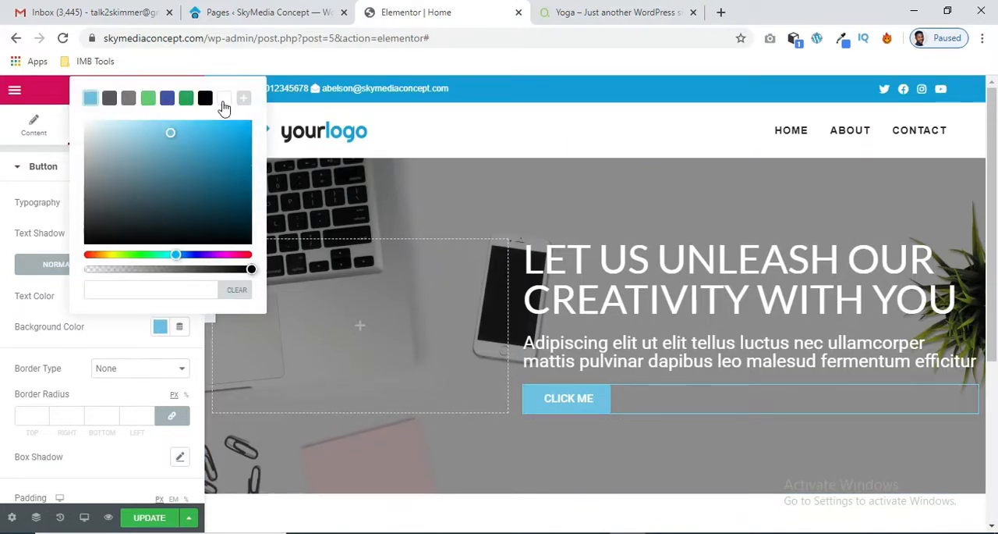
{"action": "left_click", "coordinate": [223, 100]}
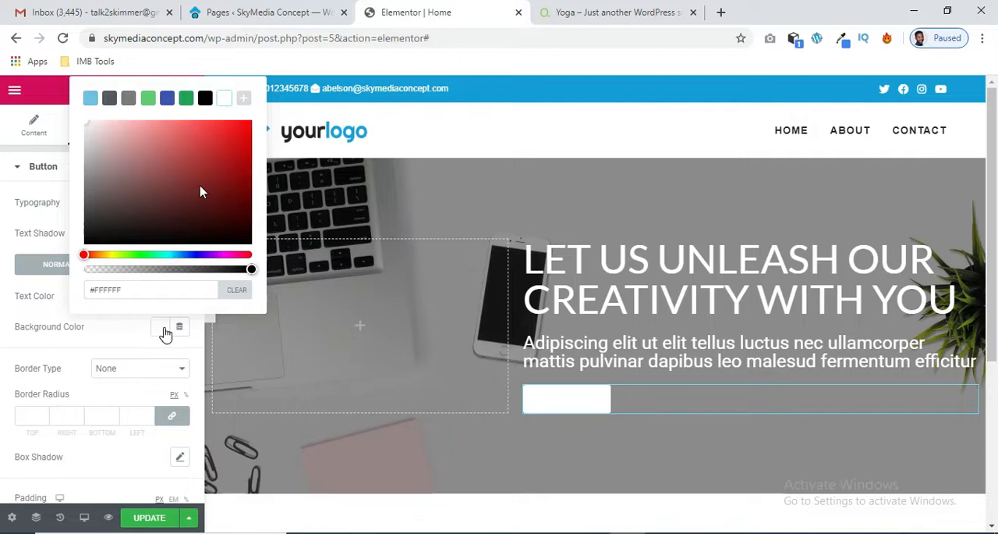
{"action": "left_click", "coordinate": [121, 354]}
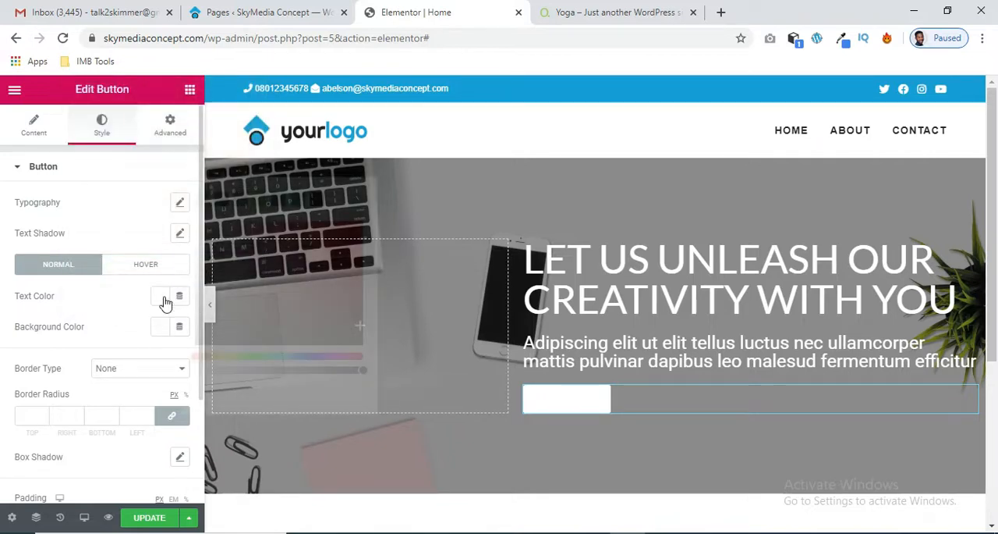
{"action": "left_click", "coordinate": [162, 295]}
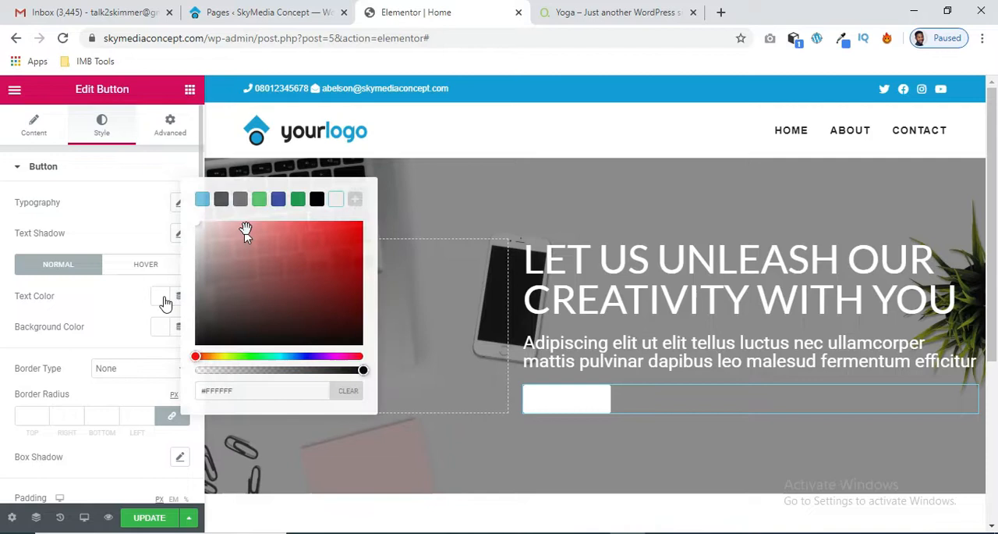
{"action": "left_click", "coordinate": [202, 203]}
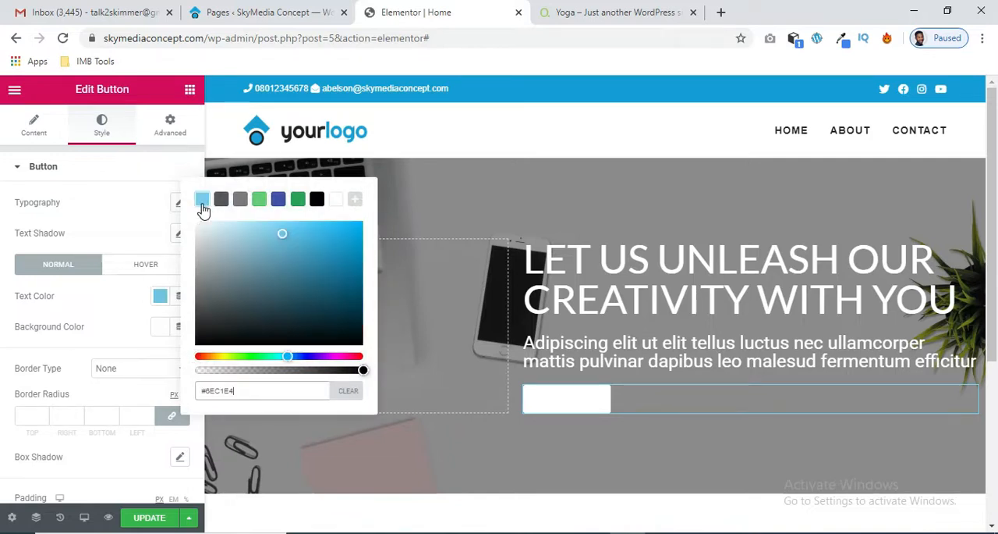
{"action": "left_click", "coordinate": [101, 308]}
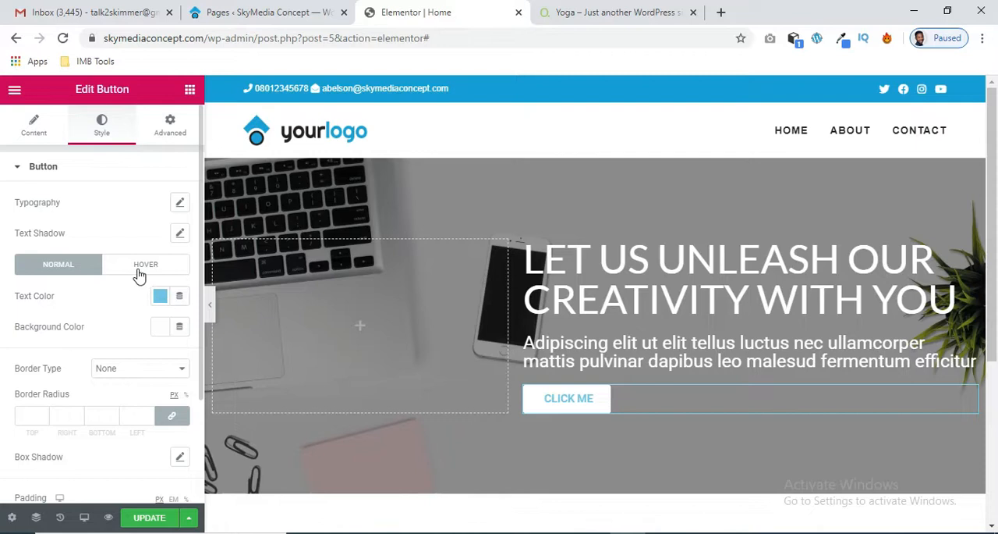
Set the hero button's hover text color to white and its hover background color to light blue (#6EC1E4)
{"action": "left_click", "coordinate": [139, 269]}
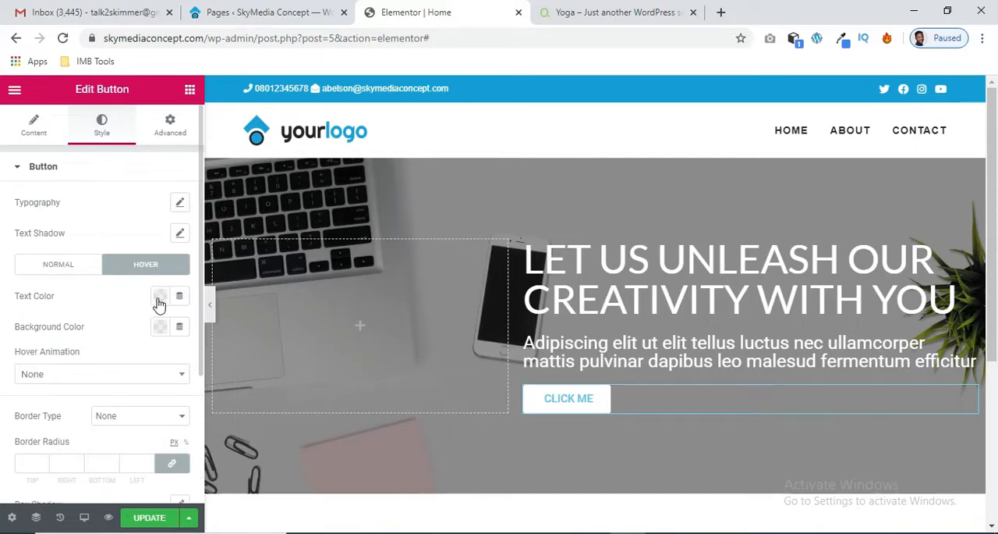
{"action": "left_click", "coordinate": [159, 301]}
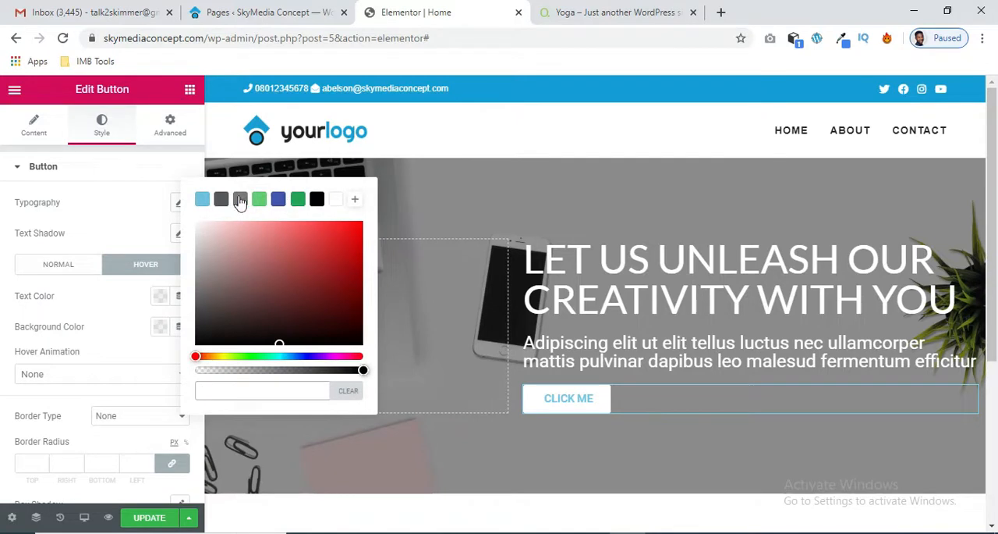
{"action": "left_click", "coordinate": [336, 202]}
{"action": "left_click", "coordinate": [159, 327]}
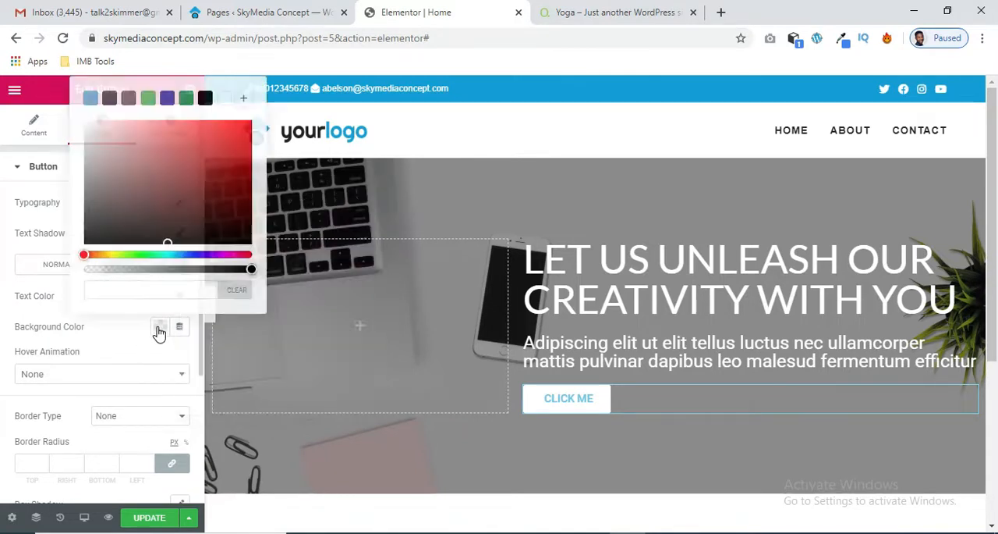
{"action": "left_click", "coordinate": [89, 100]}
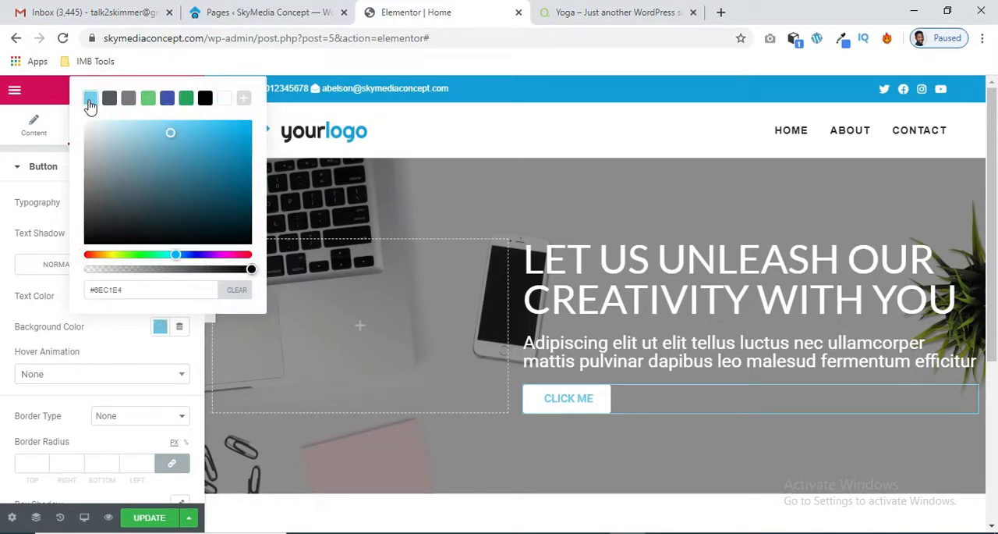
{"action": "left_click", "coordinate": [120, 337]}
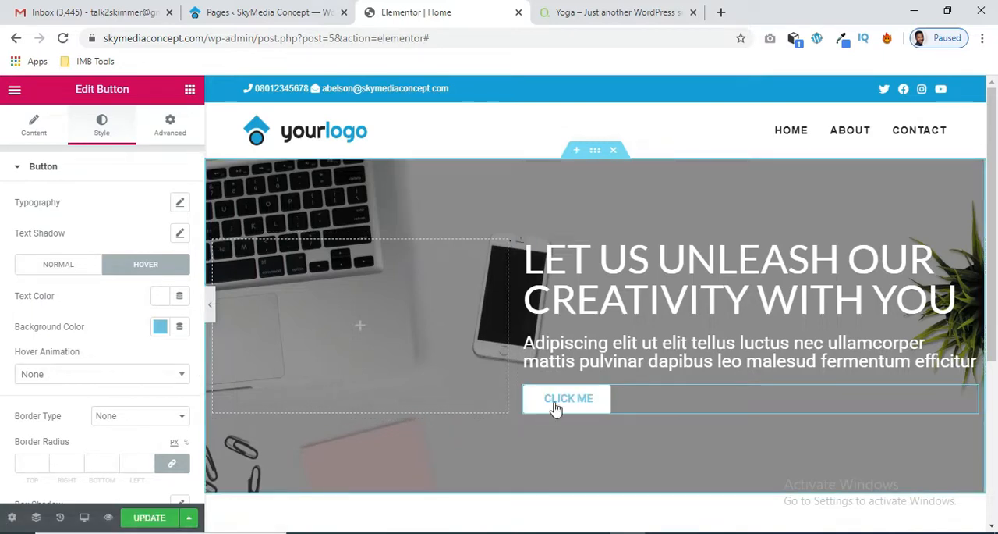
Set the hero button's size to Medium
{"action": "left_click", "coordinate": [27, 139]}
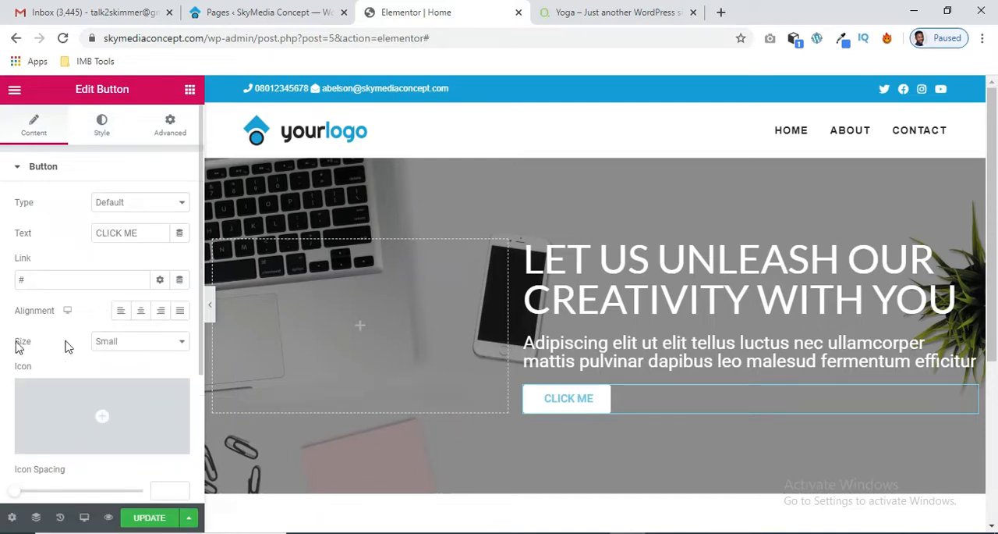
{"action": "left_click", "coordinate": [120, 347]}
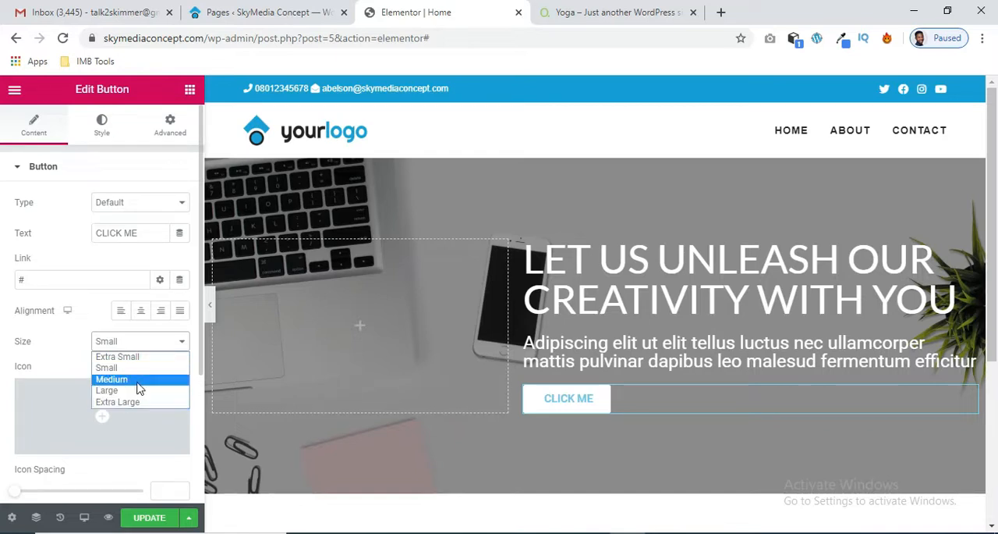
{"action": "left_click", "coordinate": [138, 379]}
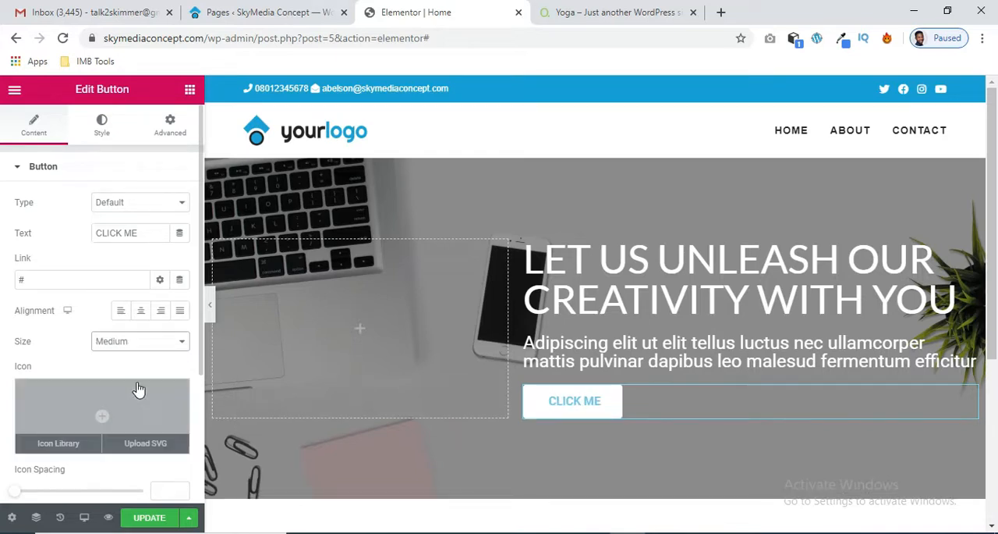
Try linked padding of 0 and 20 px on the hero button, and clear the padding values
{"action": "left_click", "coordinate": [99, 133]}
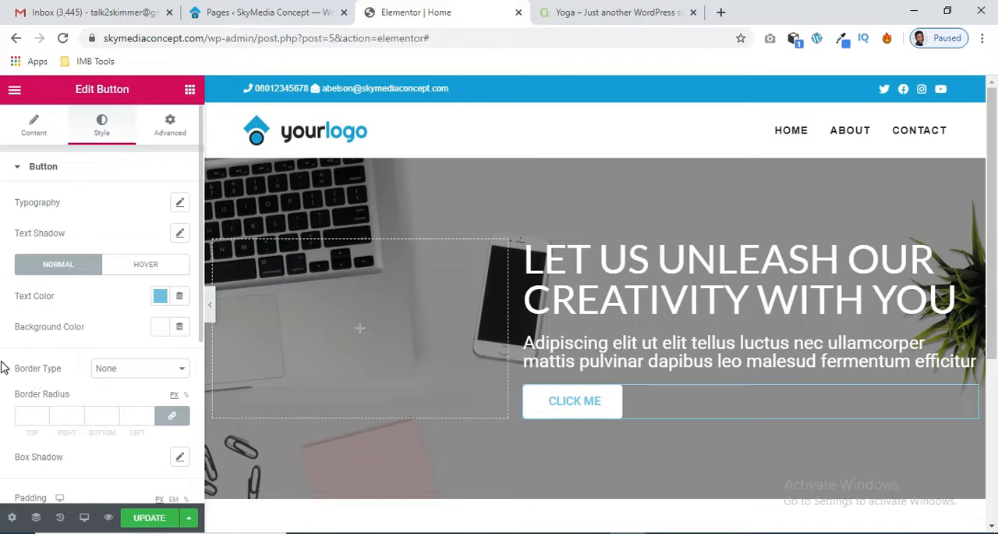
{"action": "scroll", "coordinate": [4, 367], "scroll_direction": "down", "scroll_amount": 4}
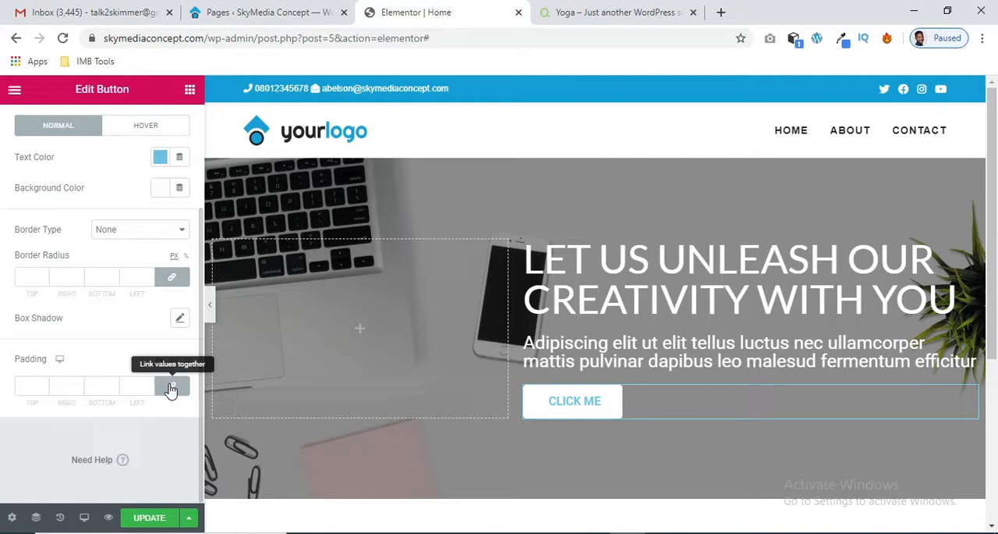
{"action": "left_click", "coordinate": [136, 385]}
{"action": "type", "text": "0"}
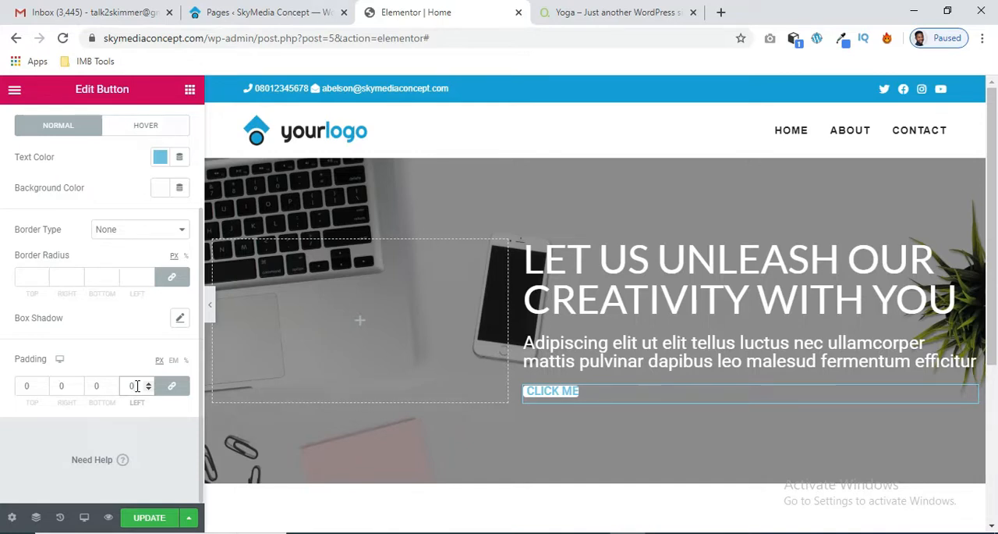
{"action": "type", "text": "20"}
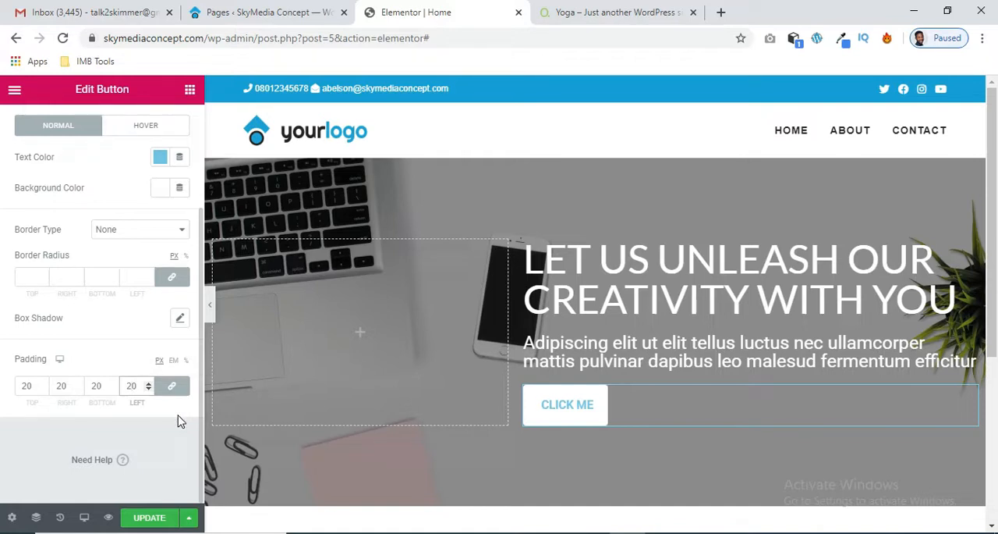
{"action": "key", "text": "BackSpace"}
{"action": "key", "text": "BackSpace"}
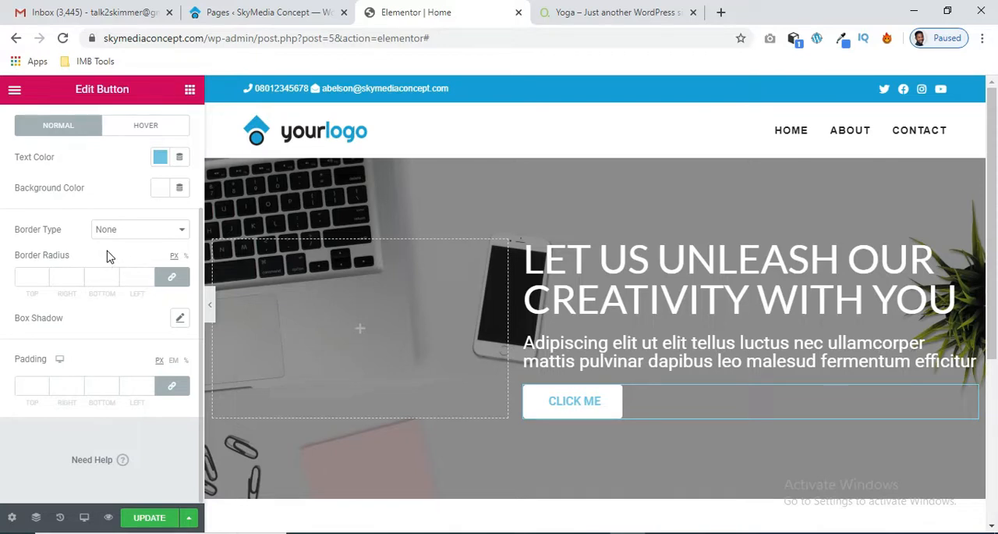
Set the hero button's letter spacing to 1 and its font weight to 600
{"action": "scroll", "coordinate": [108, 255], "scroll_direction": "up", "scroll_amount": 1}
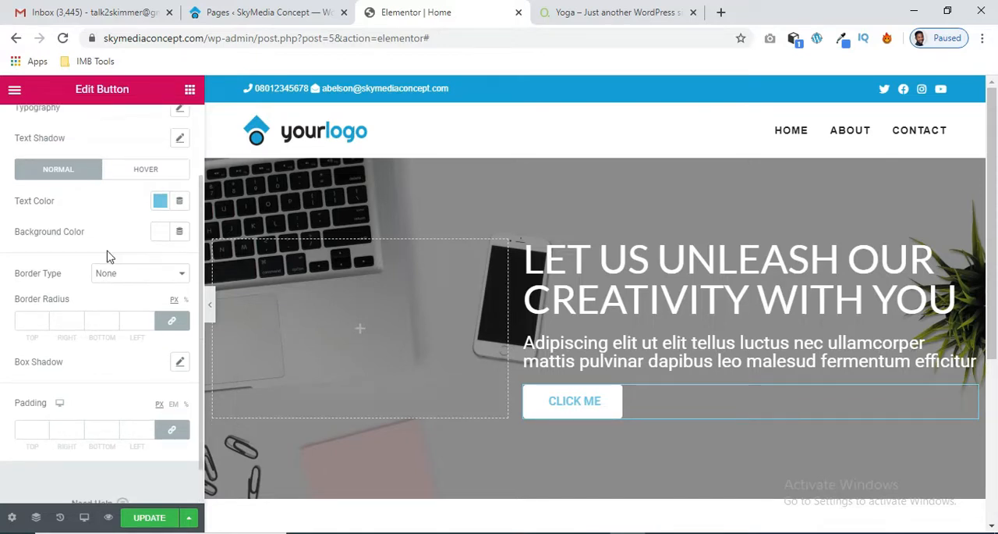
{"action": "scroll", "coordinate": [107, 256], "scroll_direction": "up", "scroll_amount": 2}
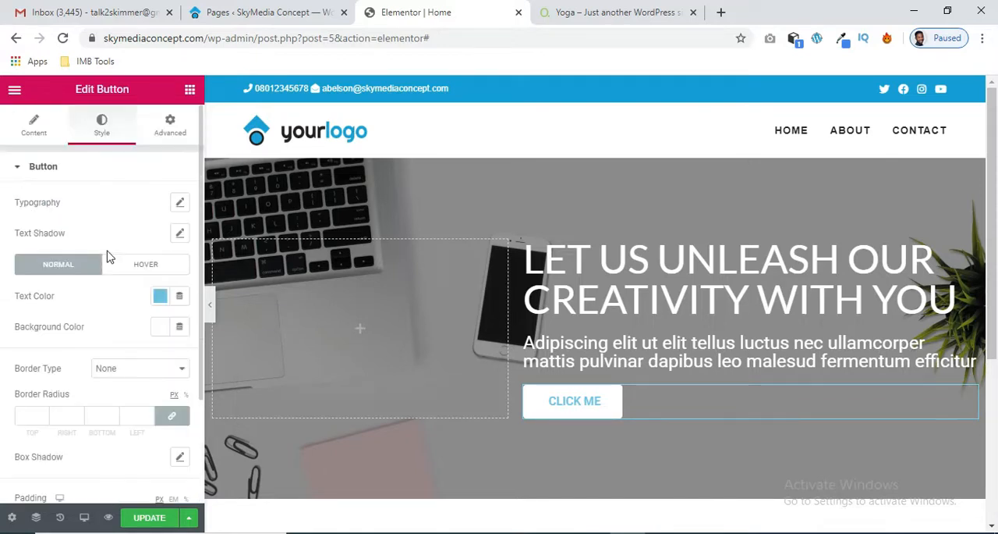
{"action": "left_click", "coordinate": [178, 204]}
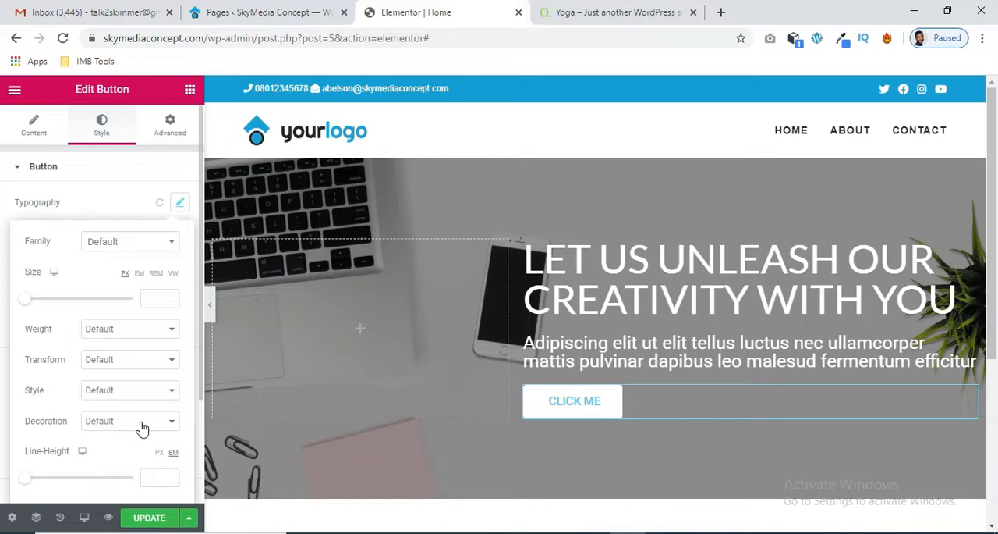
{"action": "scroll", "coordinate": [142, 427], "scroll_direction": "down", "scroll_amount": 3}
{"action": "left_click", "coordinate": [156, 395]}
{"action": "type", "text": "1"}
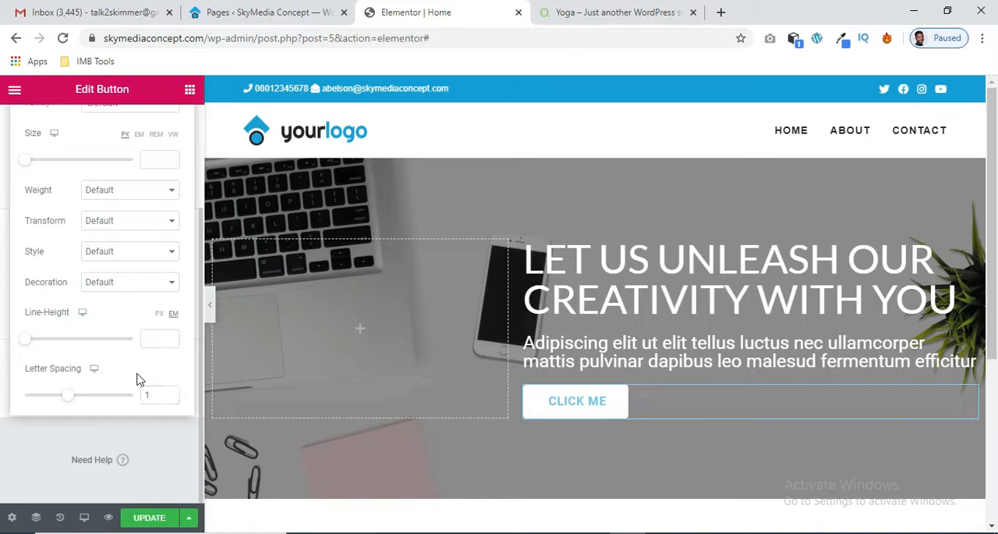
{"action": "left_click", "coordinate": [149, 194]}
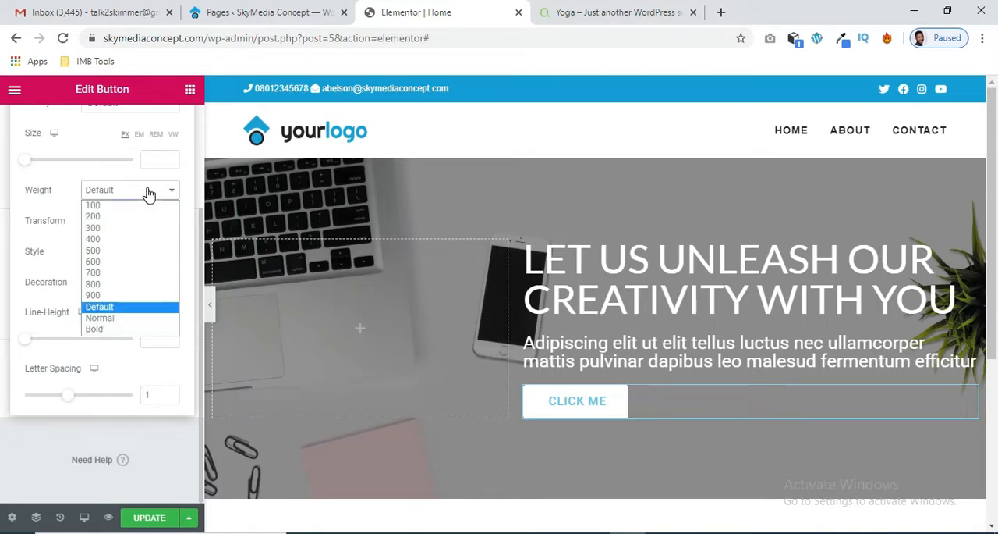
{"action": "left_click", "coordinate": [146, 263]}
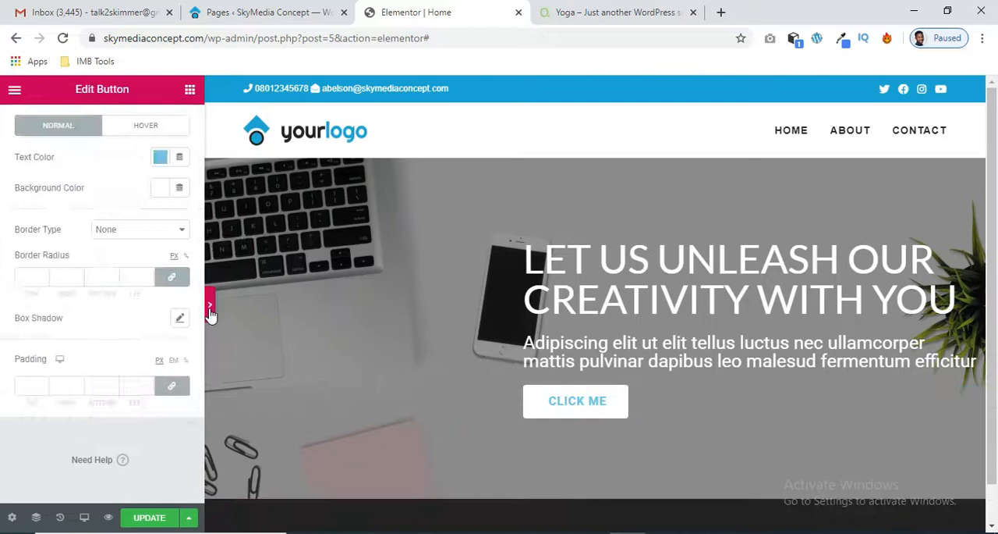
Preview the hero section at full width and compare its text and button with the Yoga demo's hero
{"action": "left_click", "coordinate": [210, 312]}
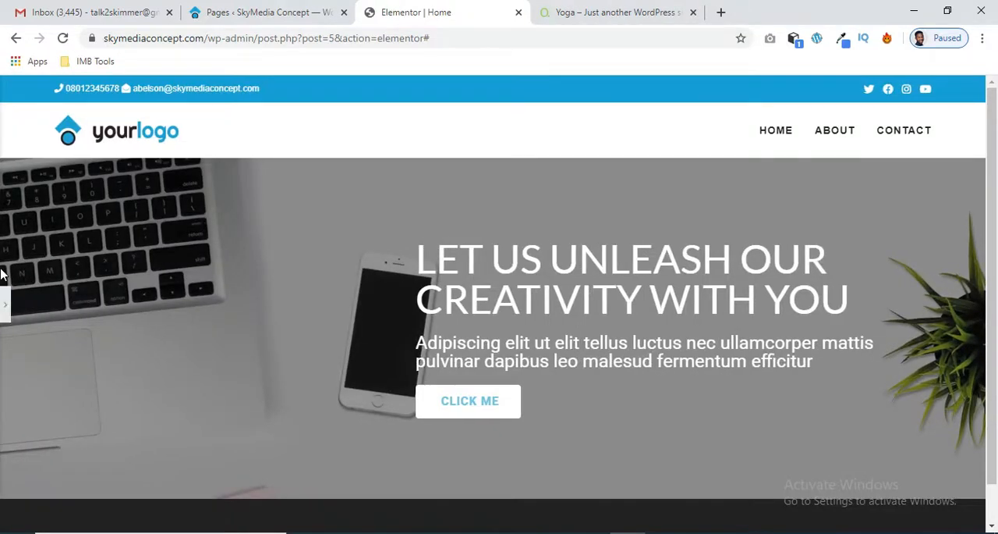
{"action": "left_click", "coordinate": [638, 6]}
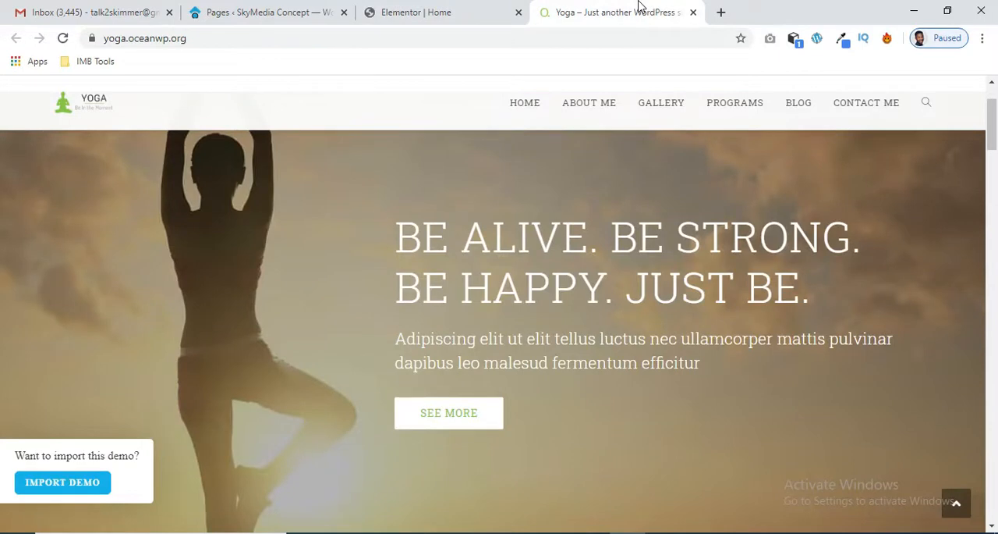
{"action": "left_click", "coordinate": [449, 6]}
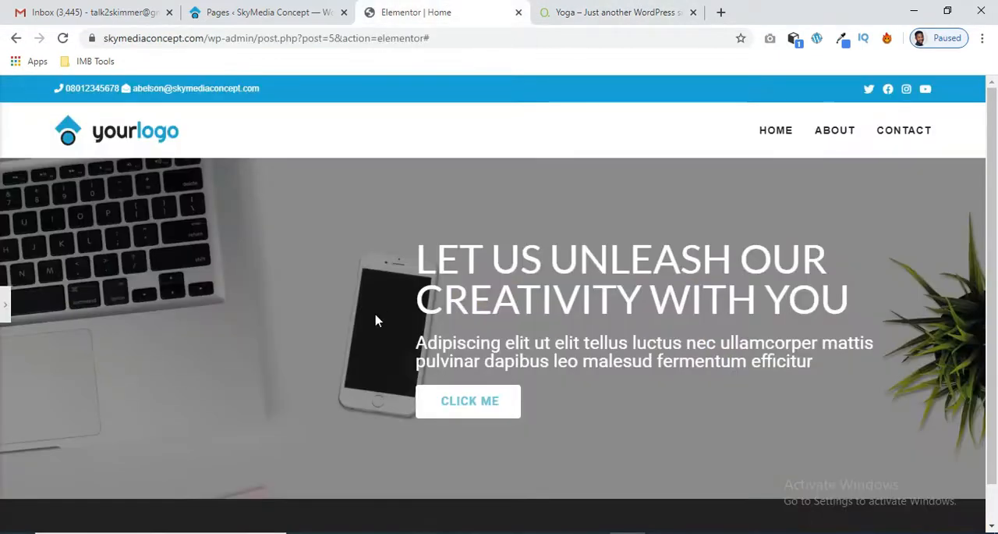
{"action": "left_click", "coordinate": [6, 311]}
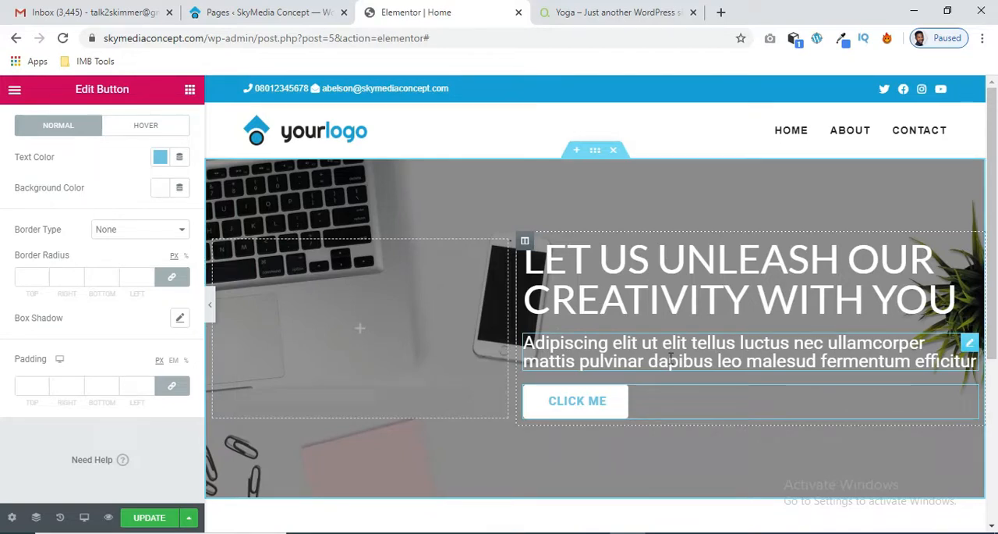
Set the hero subheading's line height to 1.3 em and compare its spacing with the Yoga demo
{"action": "left_click", "coordinate": [671, 358]}
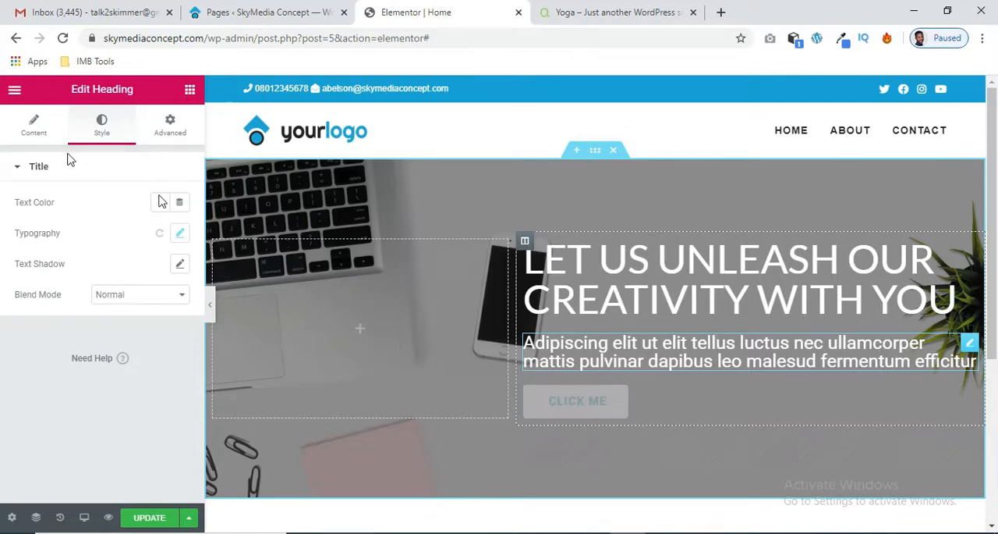
{"action": "left_click", "coordinate": [180, 235]}
{"action": "scroll", "coordinate": [127, 394], "scroll_direction": "down", "scroll_amount": 2}
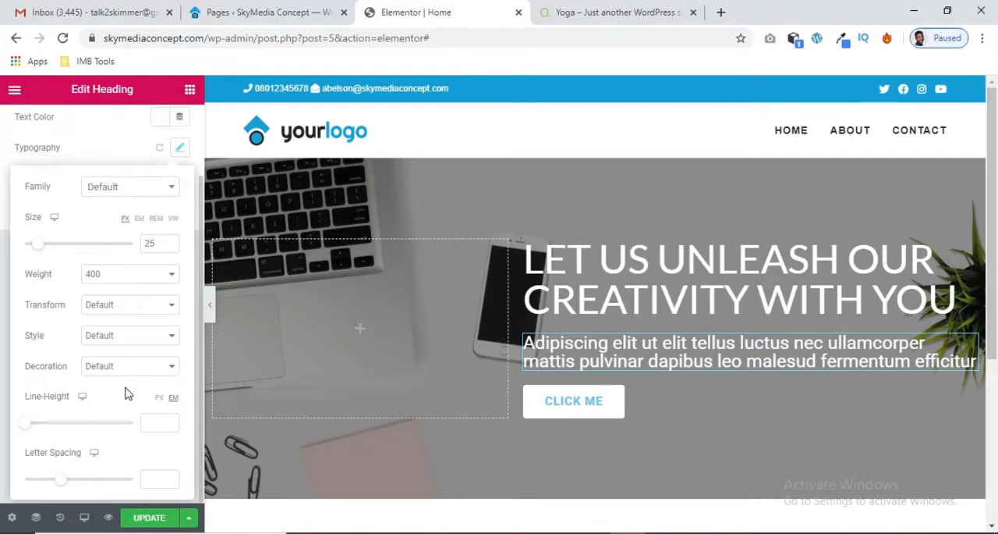
{"action": "left_click", "coordinate": [151, 422]}
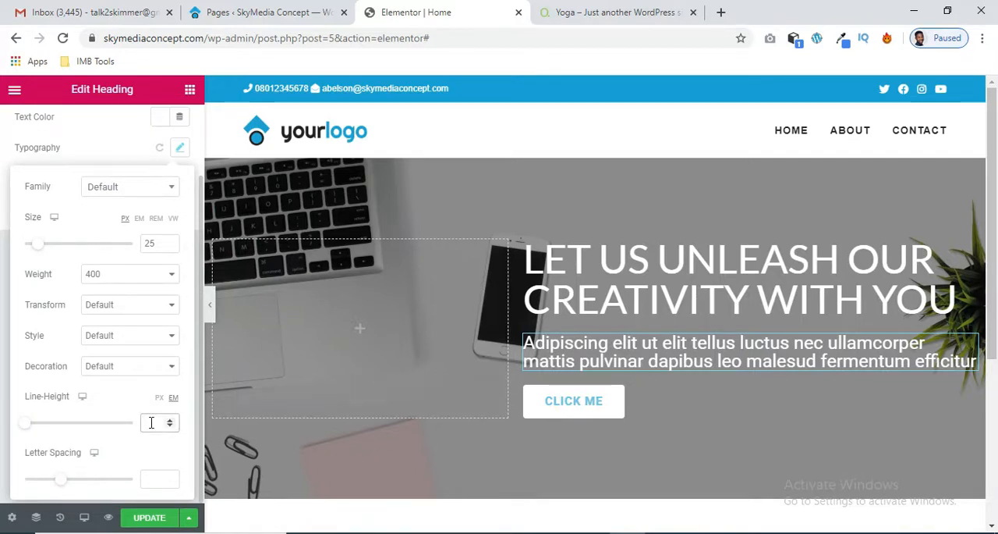
{"action": "type", "text": "1"}
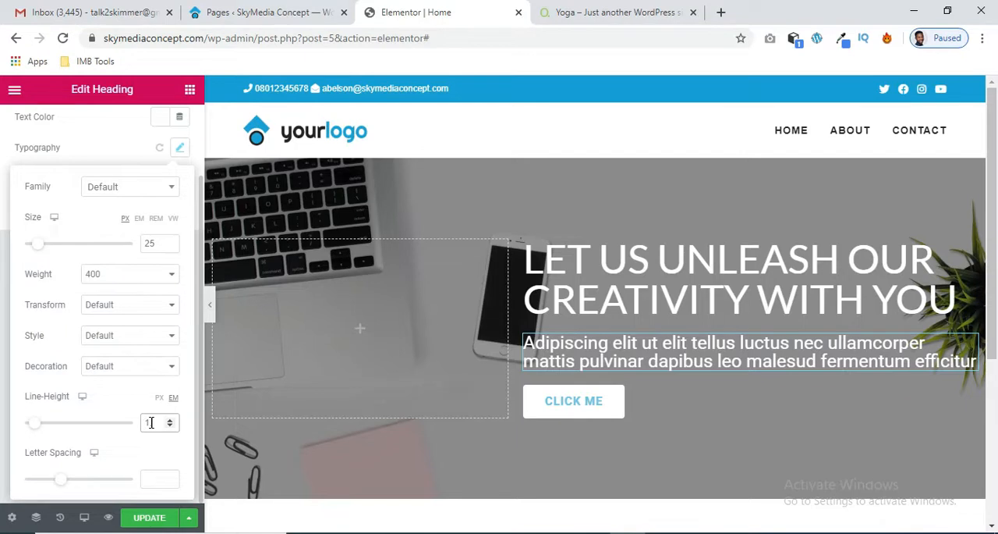
{"action": "type", "text": ".3"}
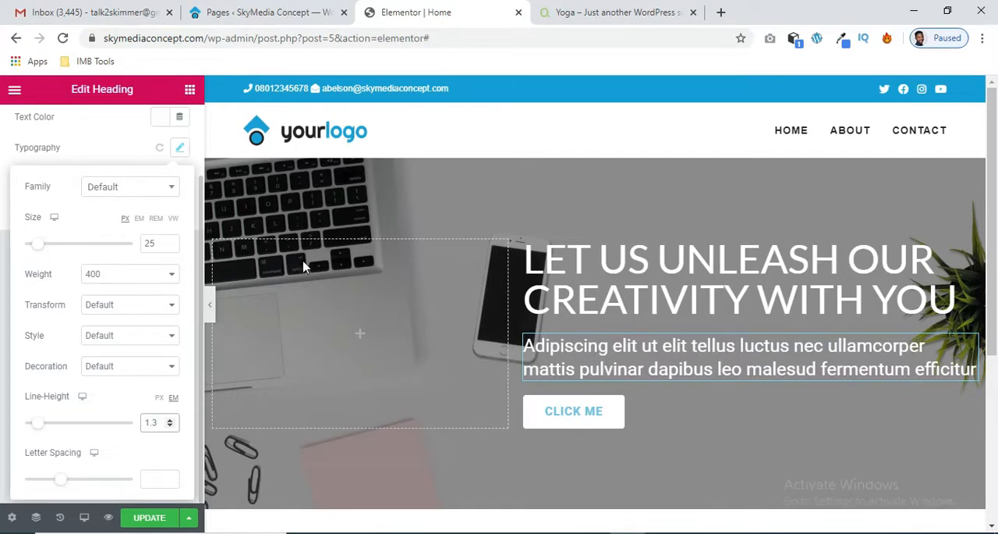
{"action": "left_click", "coordinate": [613, 11]}
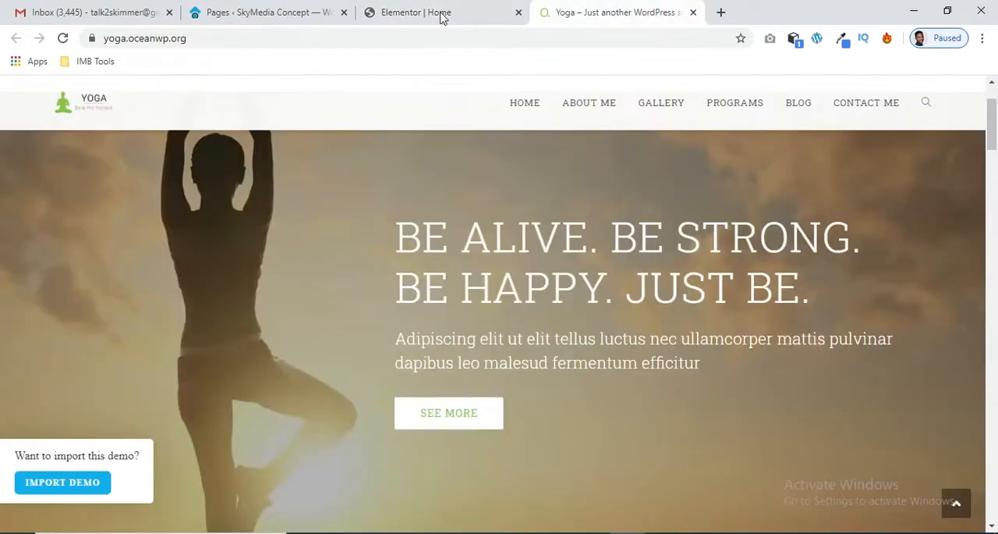
Return to the Elementor editor and set the hero subheading's font weight to 300
{"action": "left_click", "coordinate": [439, 12]}
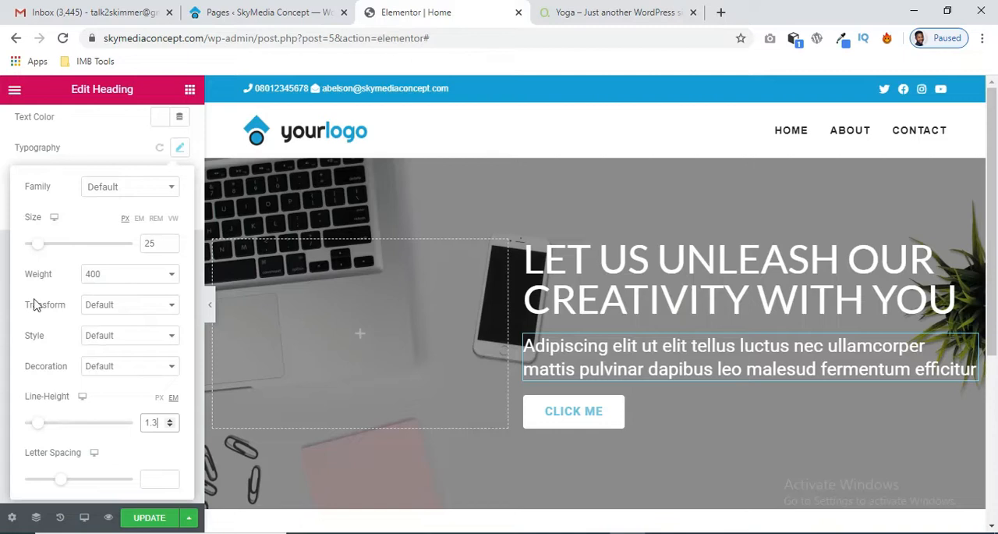
{"action": "left_click", "coordinate": [123, 277]}
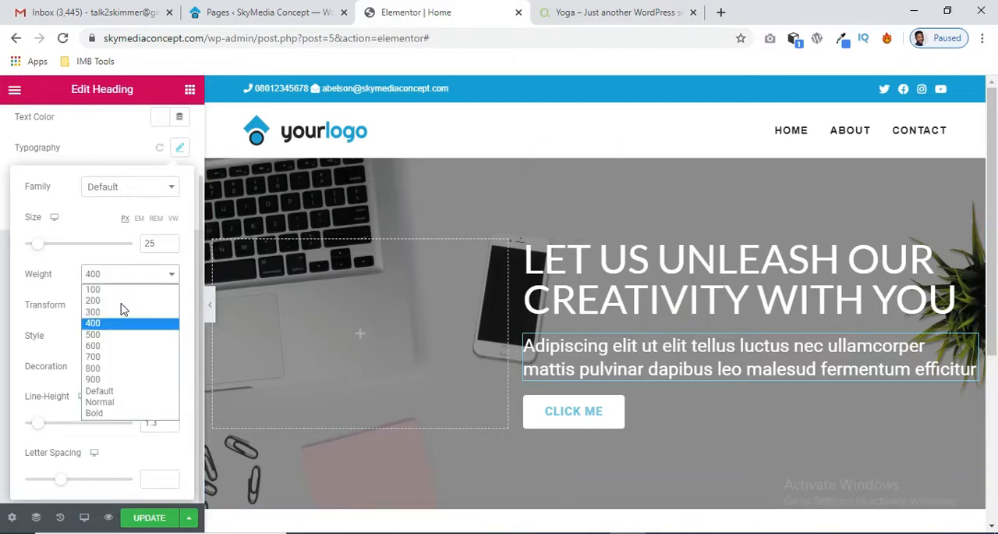
{"action": "left_click", "coordinate": [123, 316]}
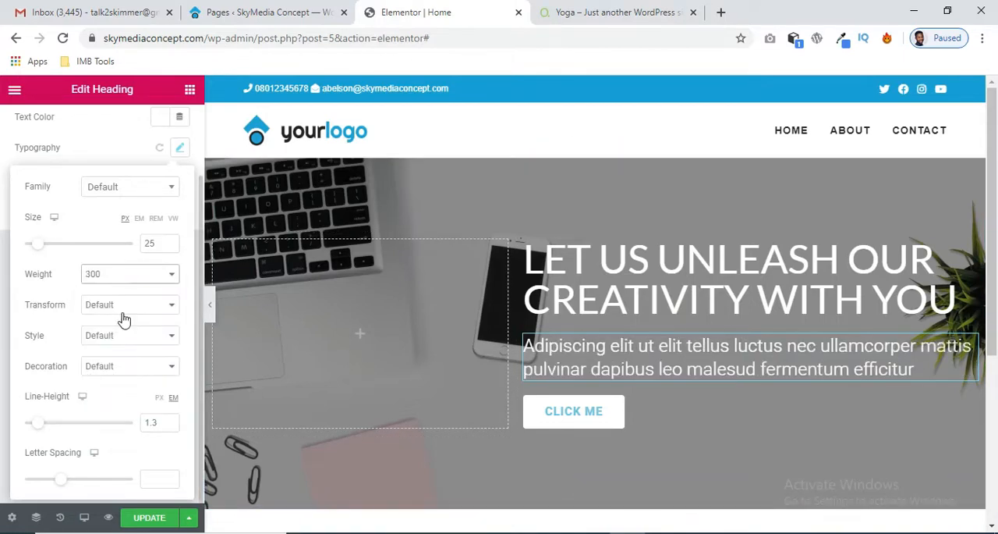
Set the main hero heading's font weight to 300 and check it against the Yoga demo
{"action": "left_click", "coordinate": [609, 267]}
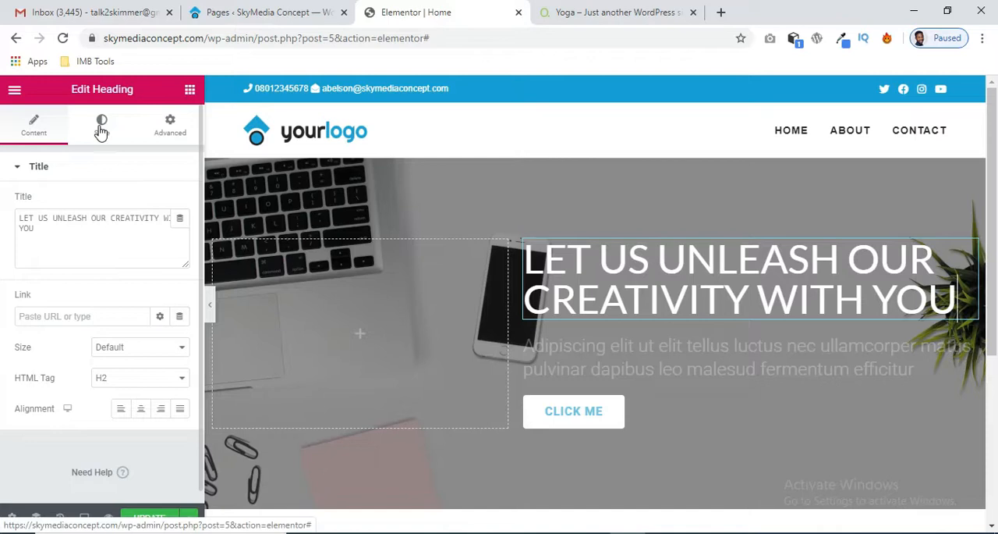
{"action": "left_click", "coordinate": [100, 129]}
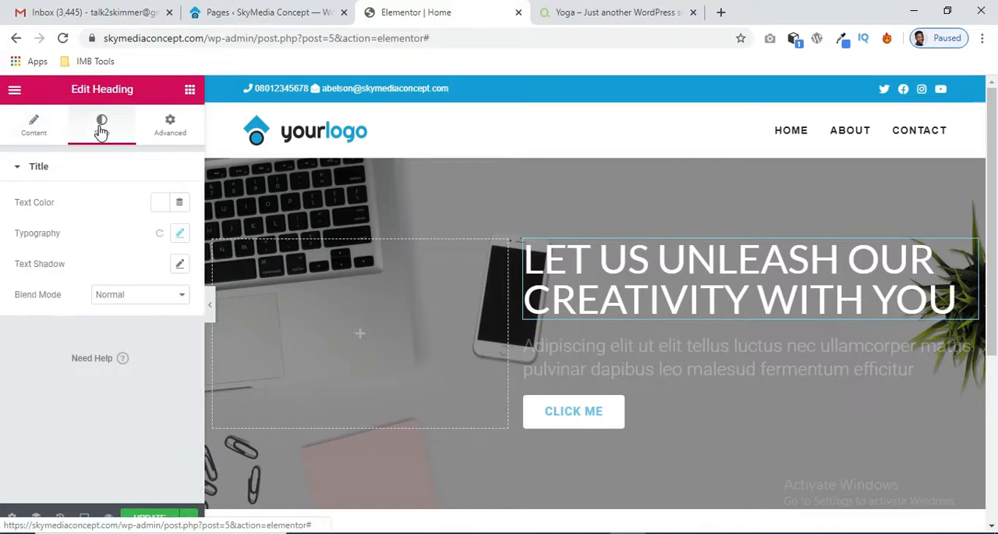
{"action": "left_click", "coordinate": [179, 234]}
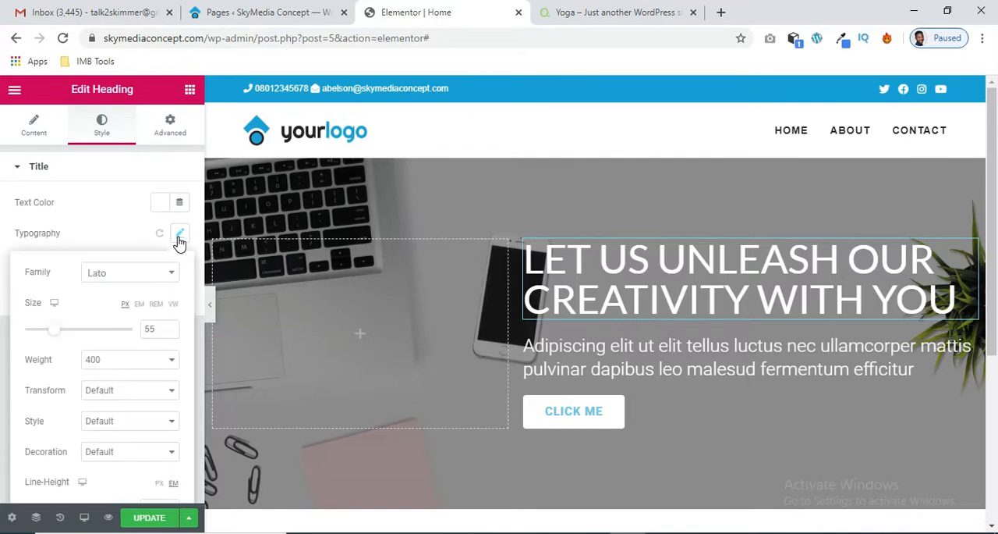
{"action": "left_click", "coordinate": [152, 367]}
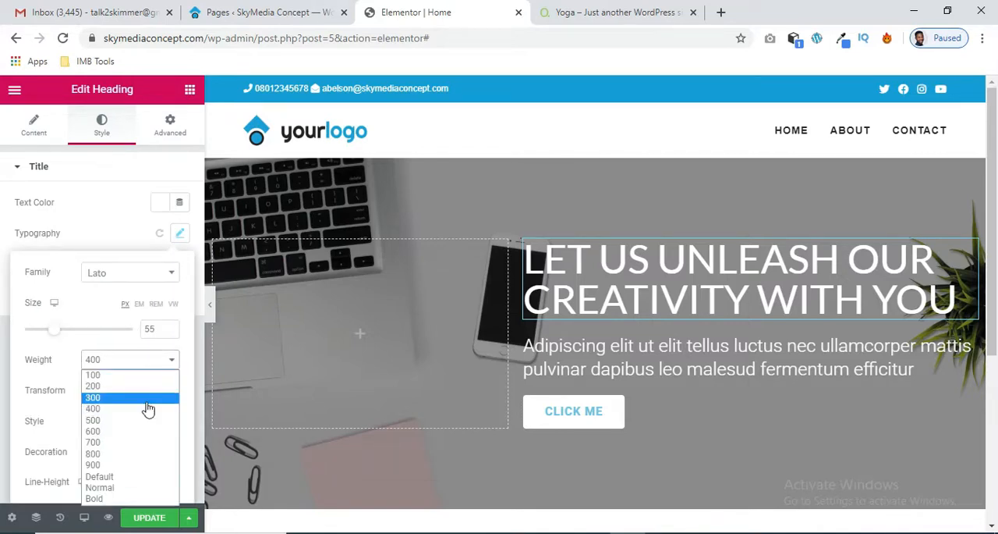
{"action": "left_click", "coordinate": [146, 401]}
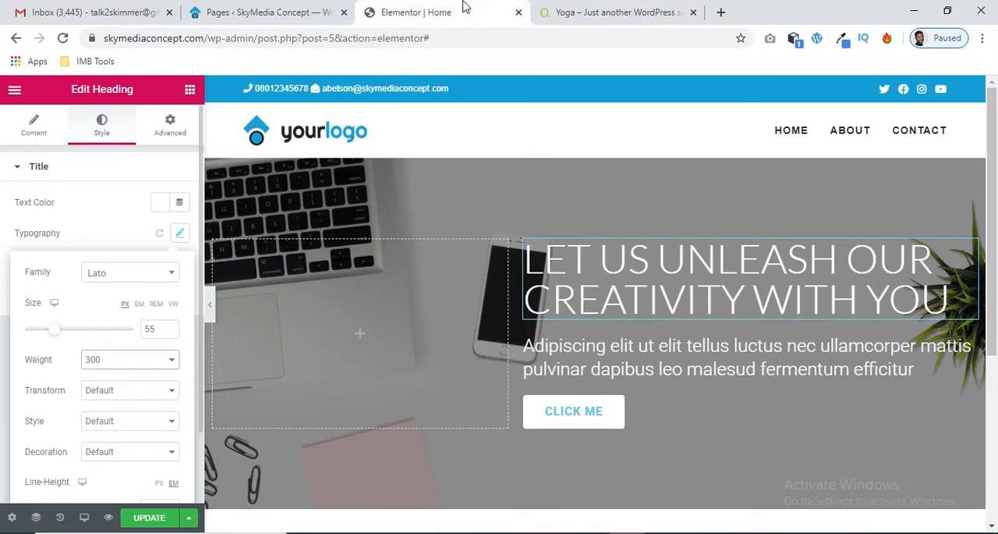
{"action": "left_click", "coordinate": [601, 6]}
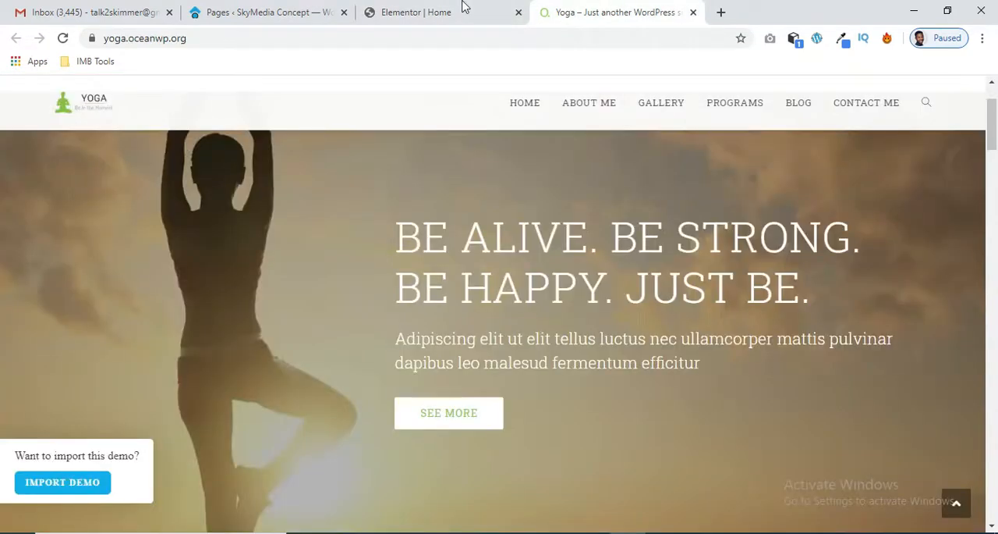
{"action": "left_click", "coordinate": [453, 6]}
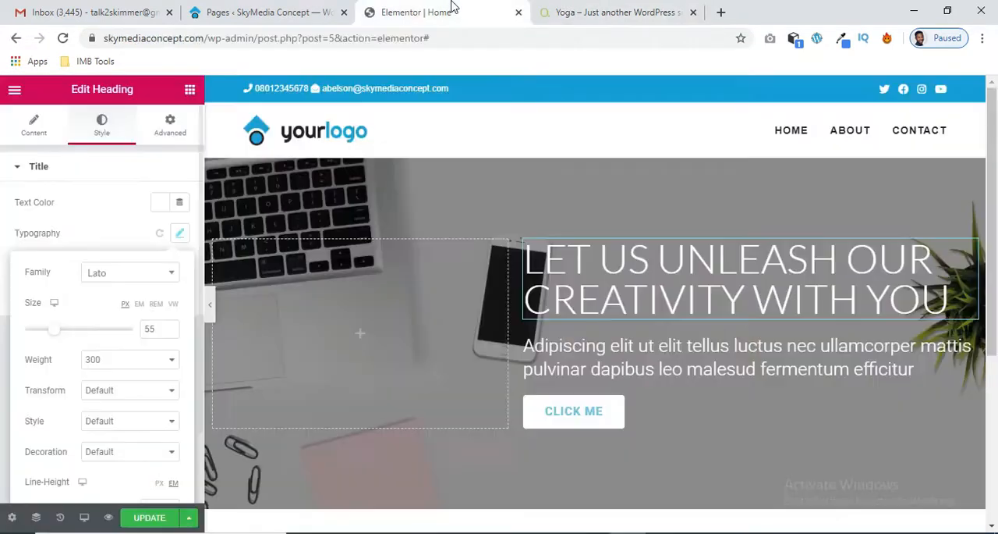
Update the Home page, preview it, and compare the hero section's layout with the Yoga demo at full width
{"action": "left_click", "coordinate": [158, 522]}
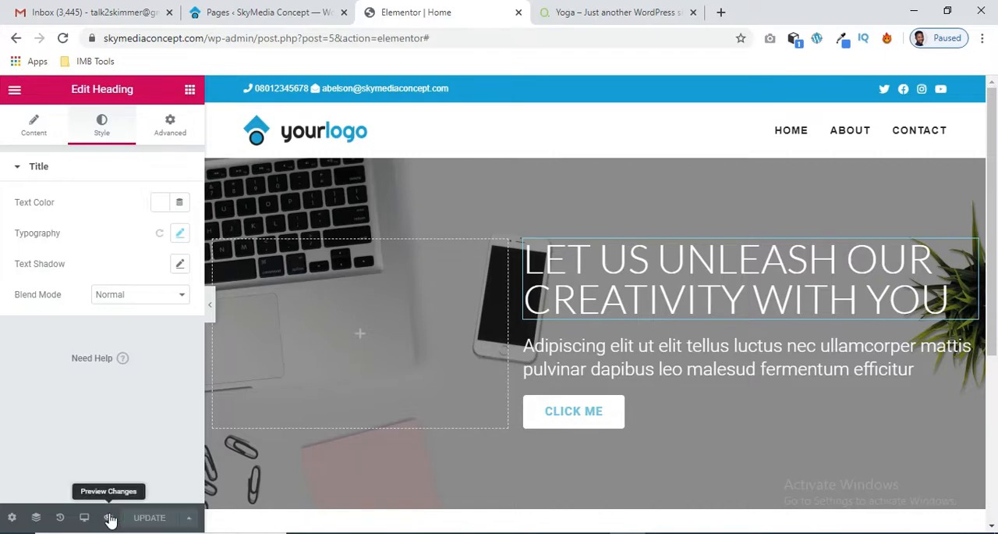
{"action": "left_click", "coordinate": [110, 518]}
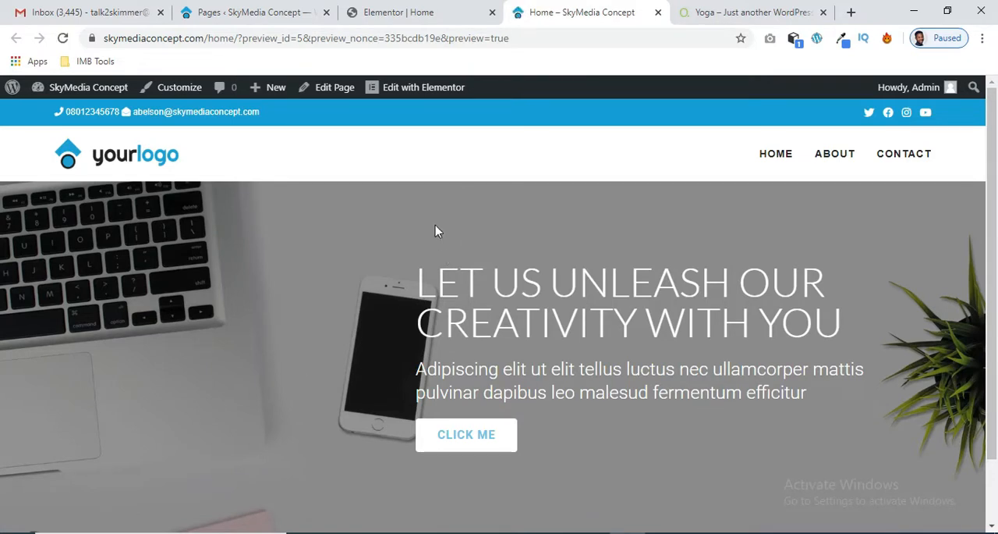
{"action": "left_click", "coordinate": [725, 9]}
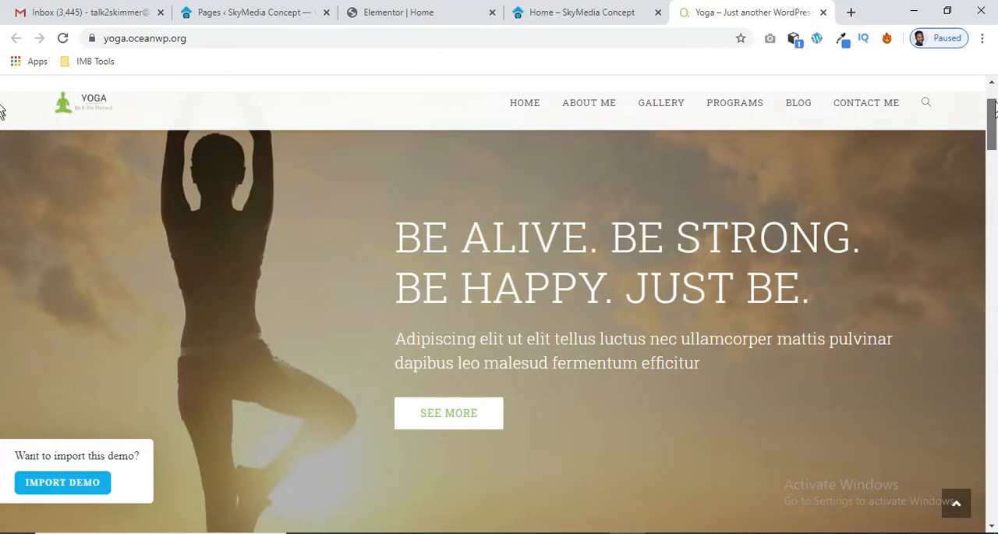
{"action": "scroll", "coordinate": [993, 111], "scroll_direction": "up", "scroll_amount": 2}
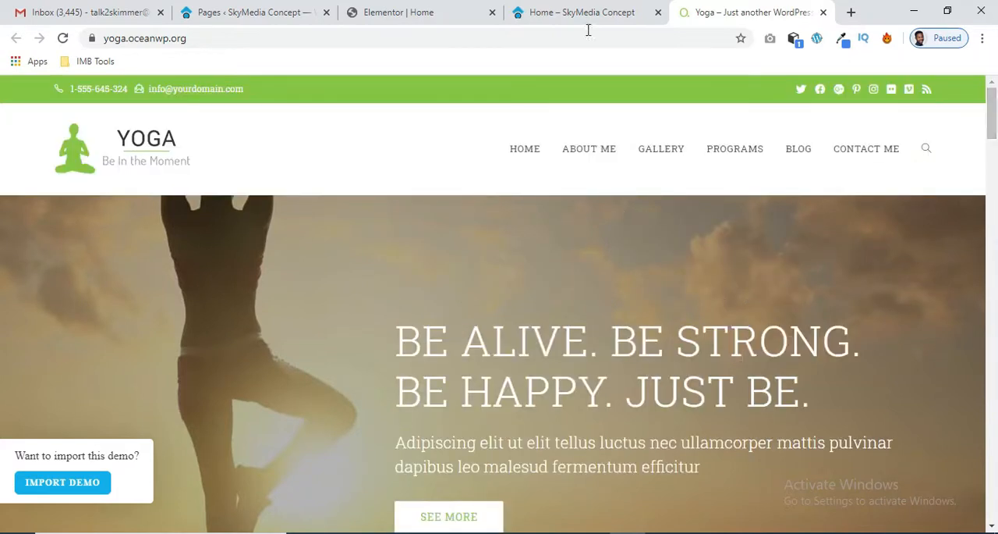
{"action": "left_click", "coordinate": [579, 6]}
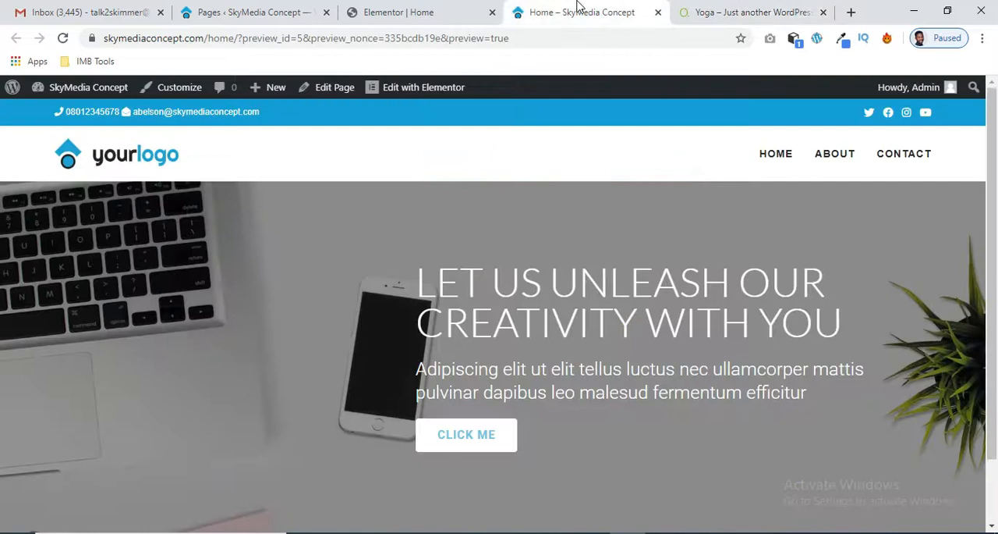
{"action": "left_click", "coordinate": [450, 6]}
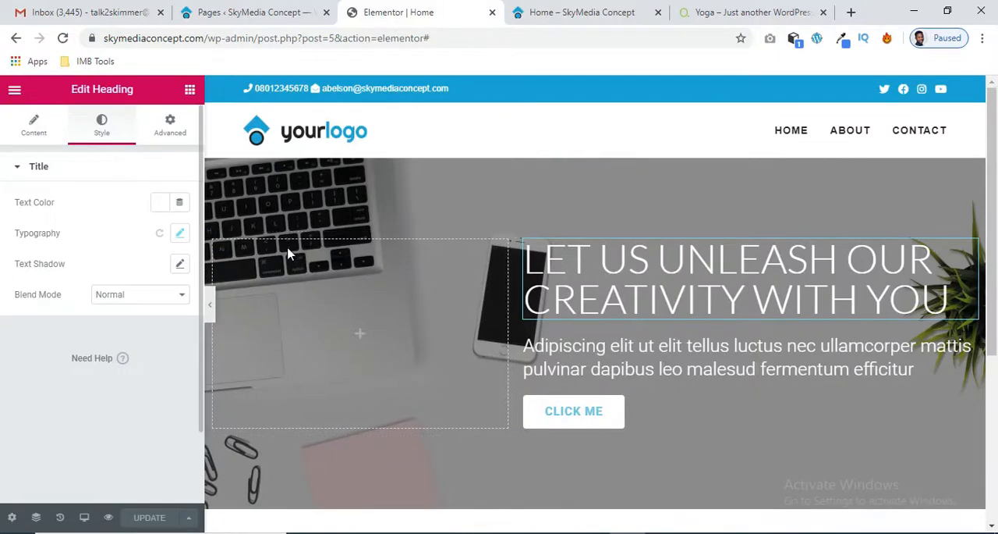
{"action": "left_click", "coordinate": [211, 307]}
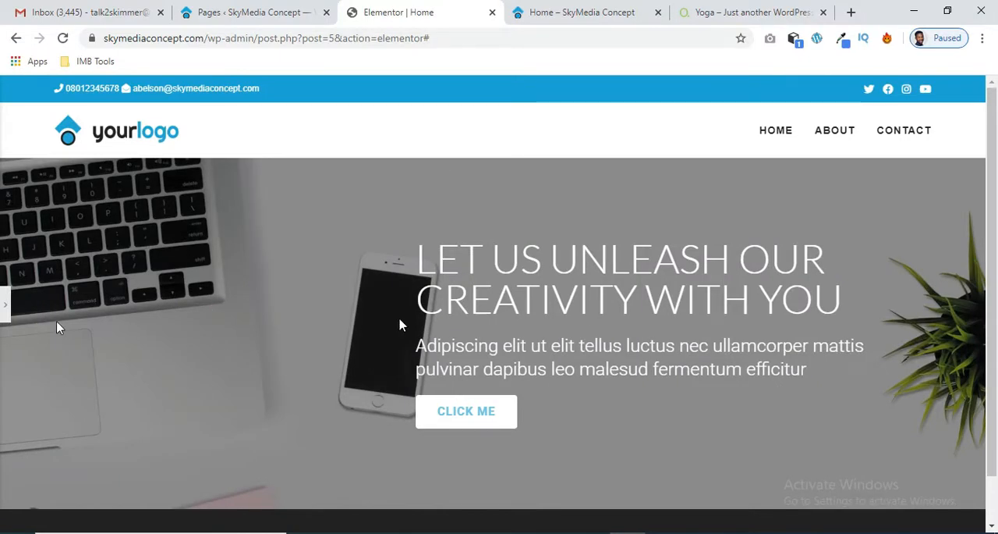
{"action": "left_click", "coordinate": [5, 310]}
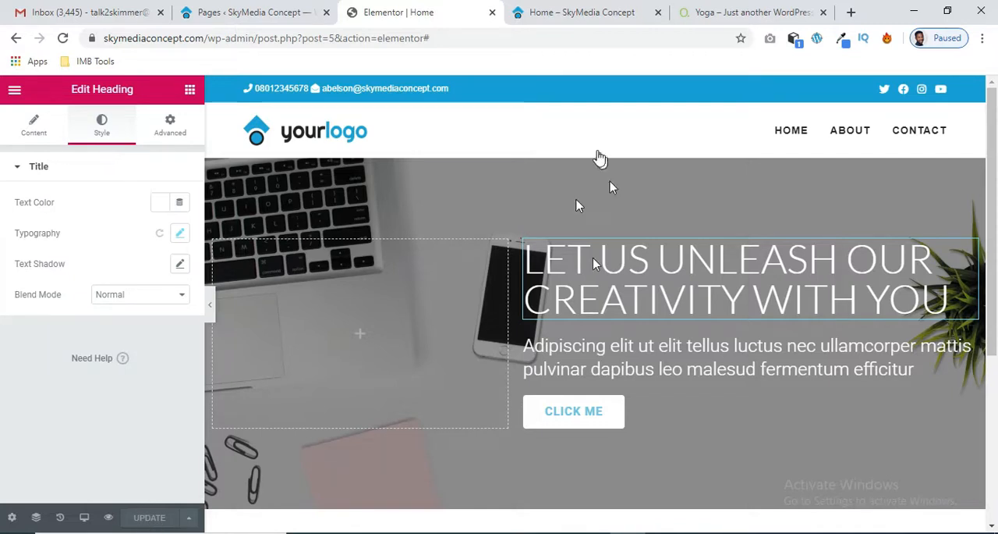
Set the hero section's top and bottom padding to 120 px each
{"action": "mouse_move", "coordinate": [594, 159]}
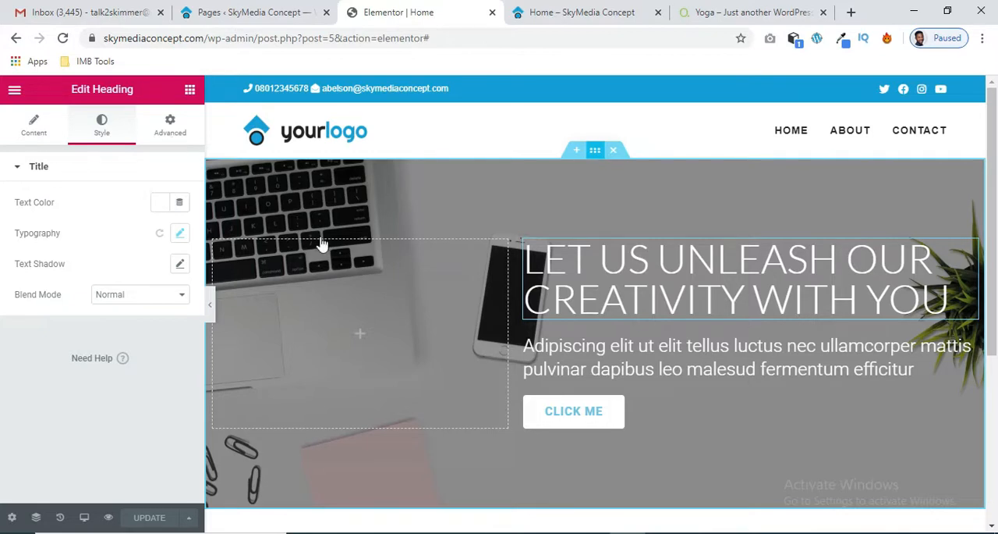
{"action": "left_click", "coordinate": [595, 151]}
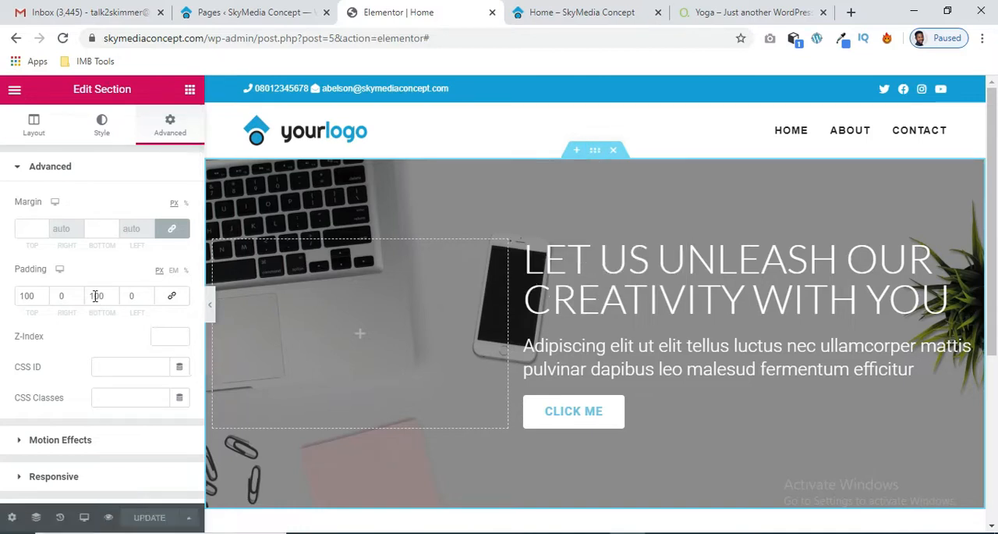
{"action": "double_click", "coordinate": [27, 294]}
{"action": "type", "text": "120"}
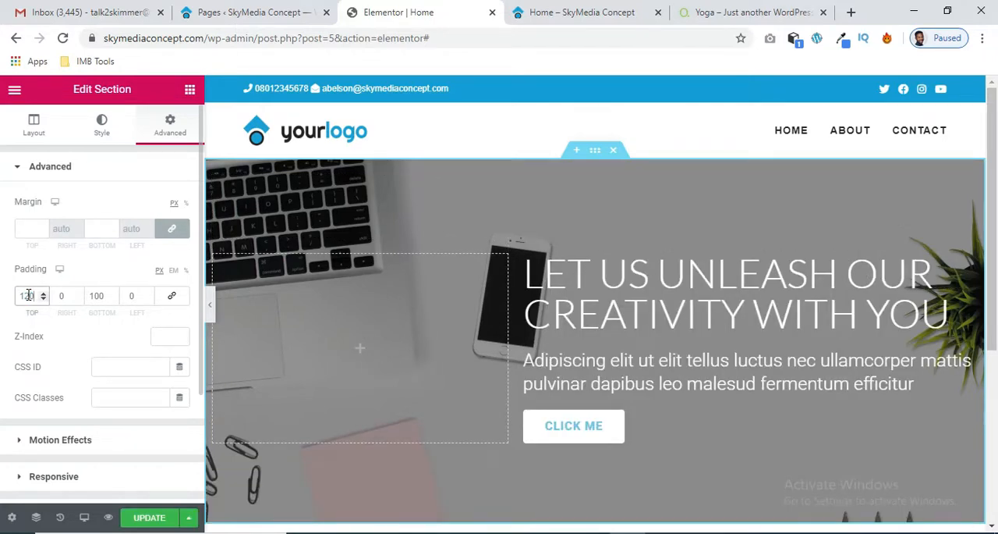
{"action": "double_click", "coordinate": [95, 296]}
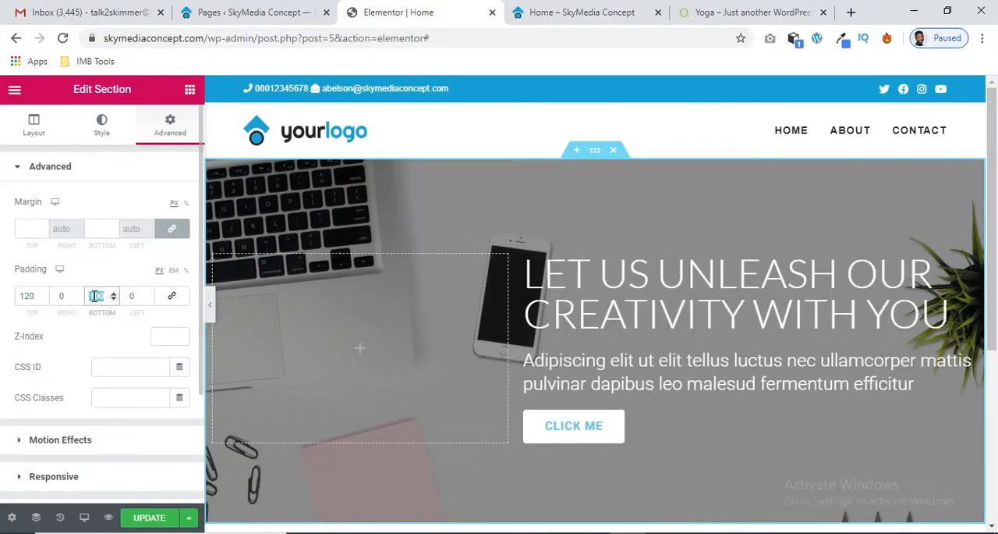
{"action": "type", "text": "120"}
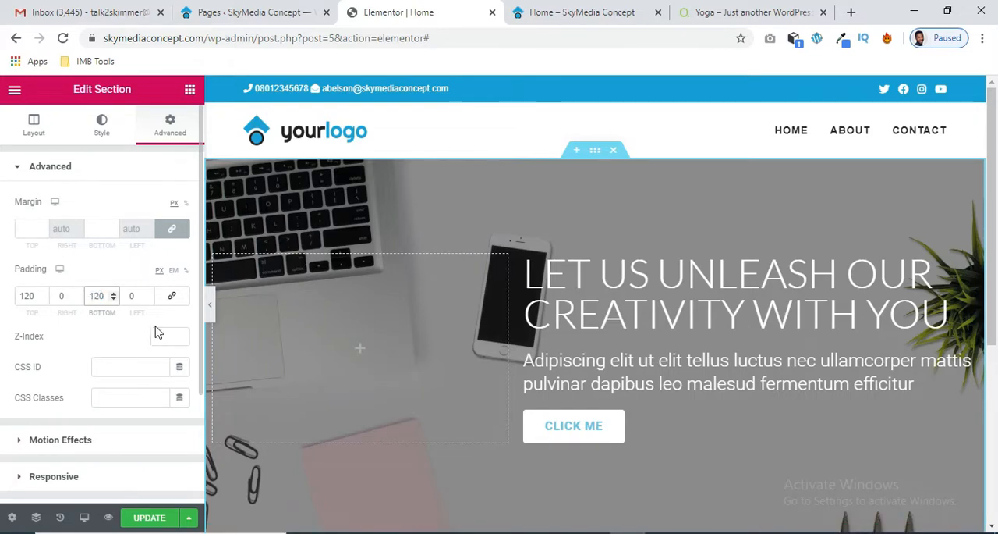
View the hero section at full width and compare its vertical spacing with the Yoga demo's hero
{"action": "left_click", "coordinate": [213, 310]}
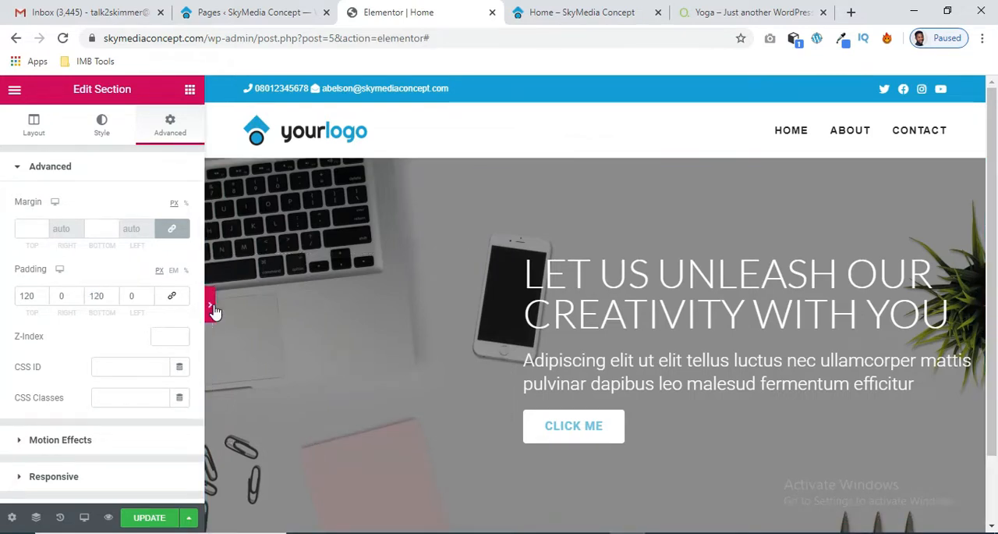
{"action": "left_click", "coordinate": [213, 309]}
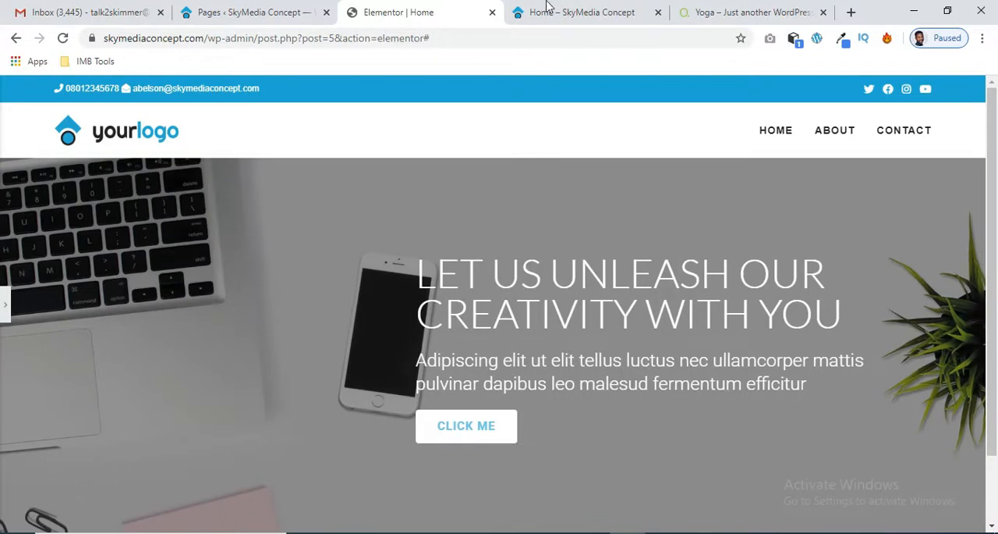
{"action": "left_click", "coordinate": [753, 11]}
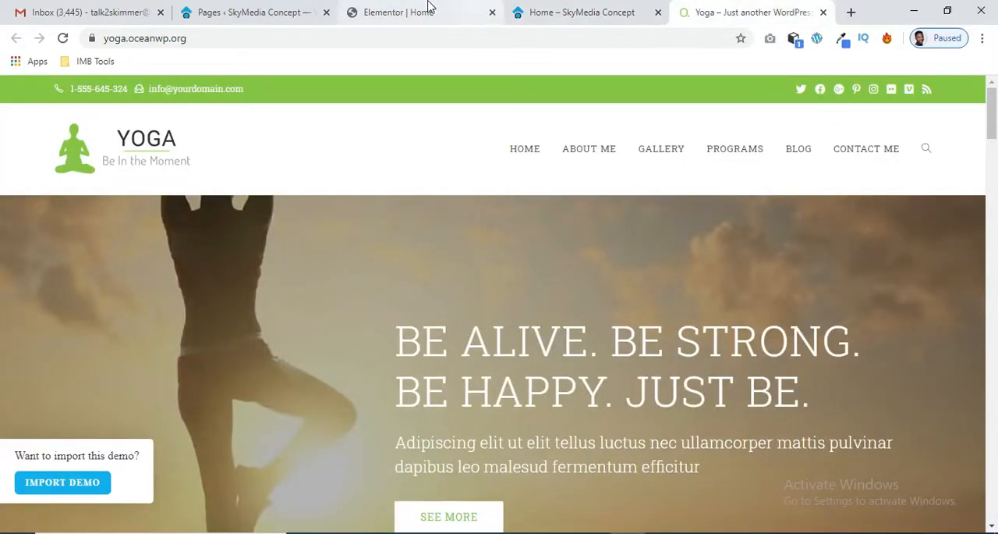
{"action": "left_click", "coordinate": [374, 12]}
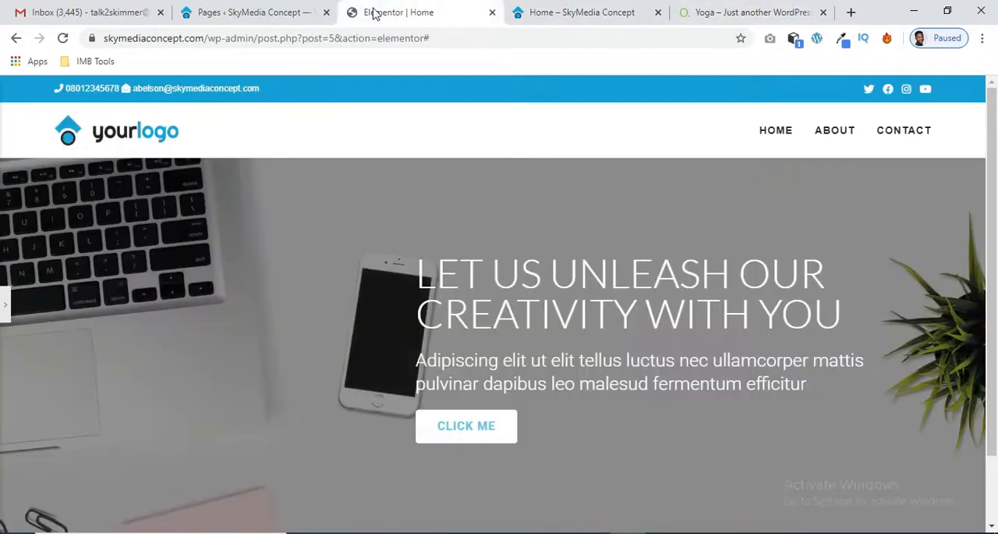
Set the hero section's top padding to 150 px
{"action": "left_click", "coordinate": [6, 299]}
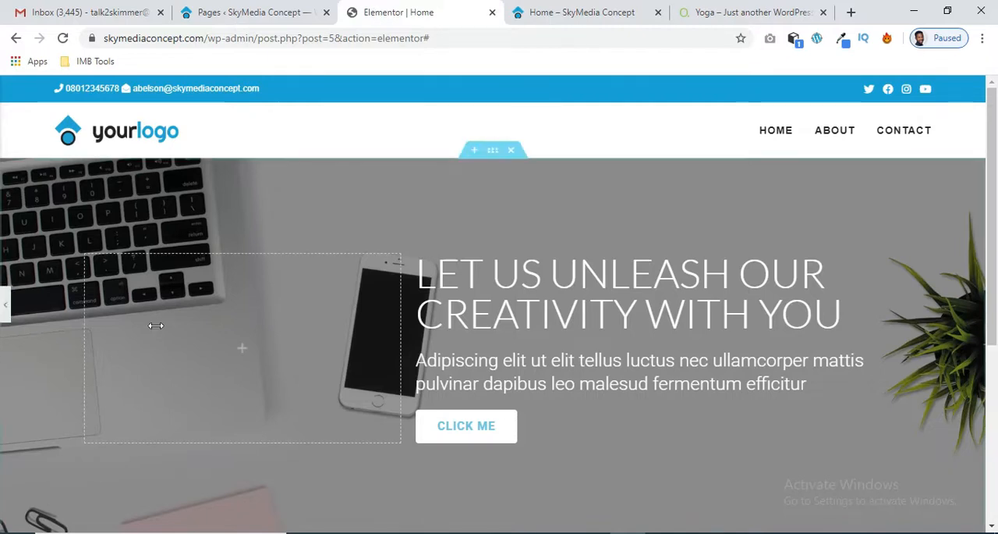
{"action": "double_click", "coordinate": [32, 296]}
{"action": "type", "text": "1"}
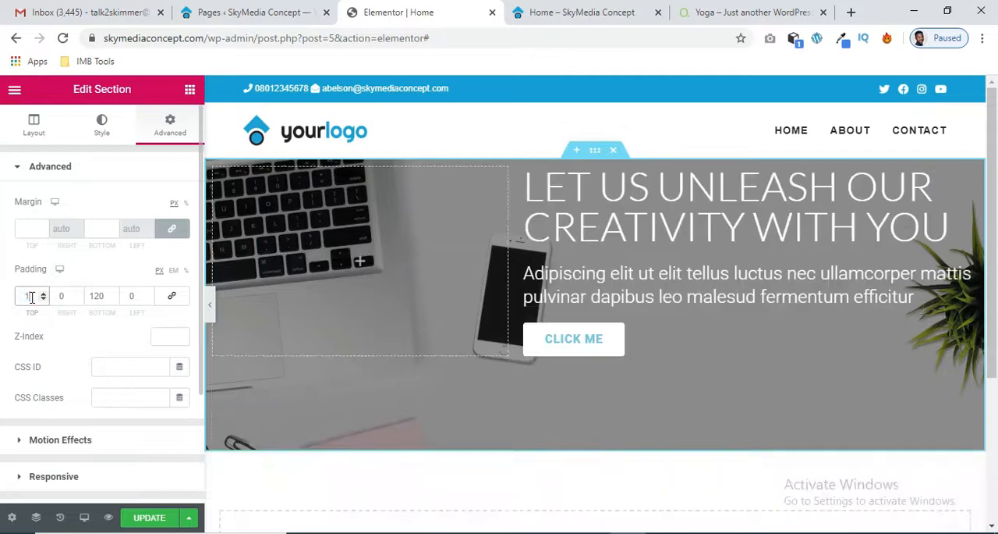
{"action": "type", "text": "50"}
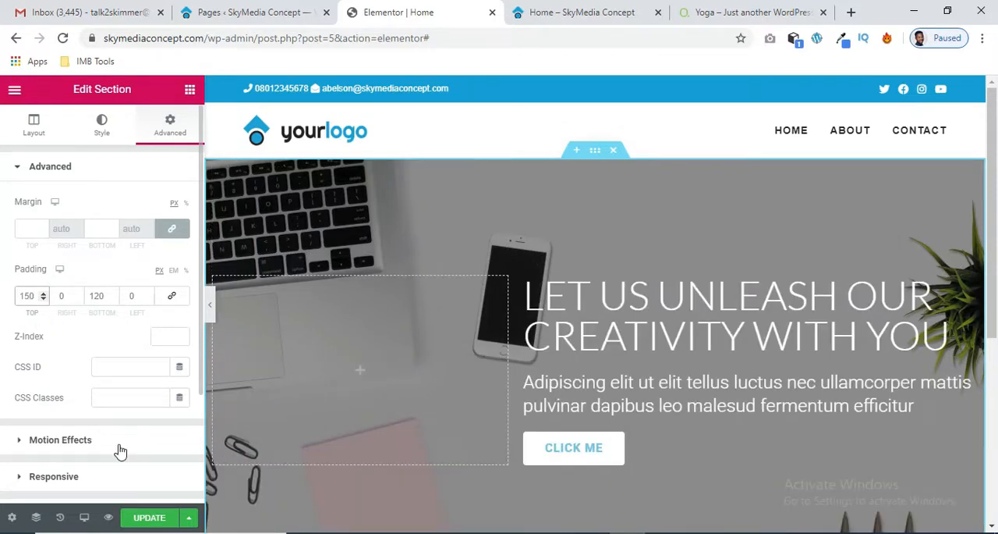
Save the padding change, preview the Home page, and compare its hero position with the Yoga demo
{"action": "left_click", "coordinate": [147, 518]}
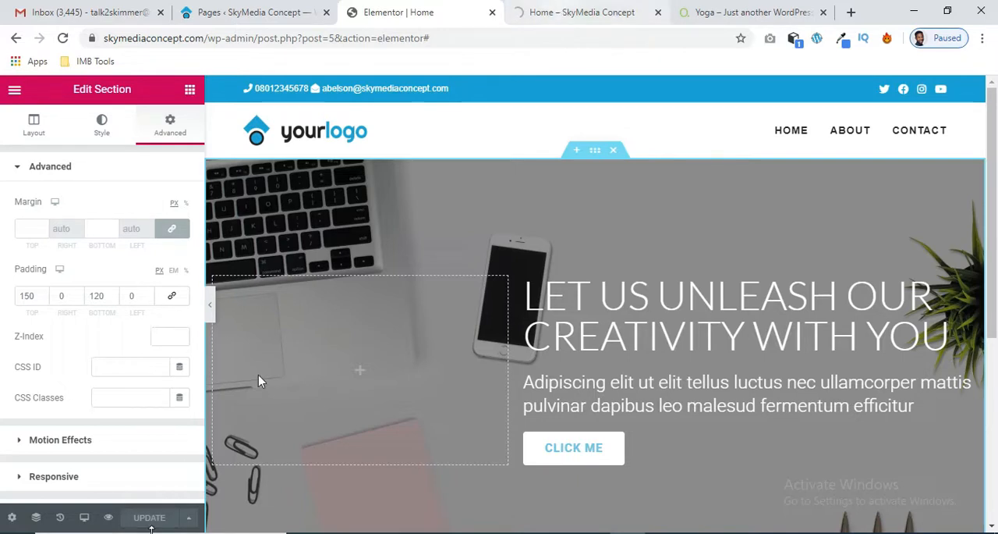
{"action": "left_click", "coordinate": [109, 517]}
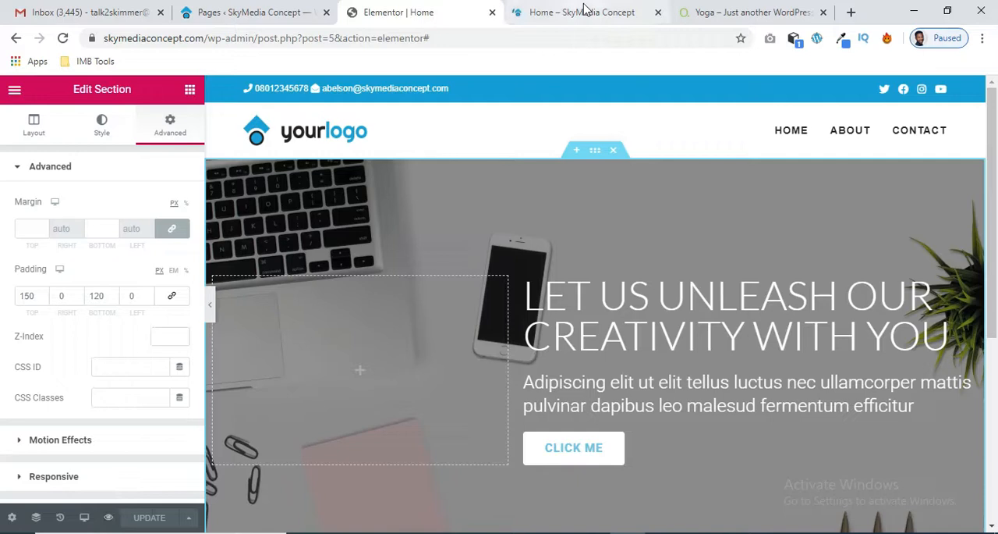
{"action": "left_click", "coordinate": [587, 9]}
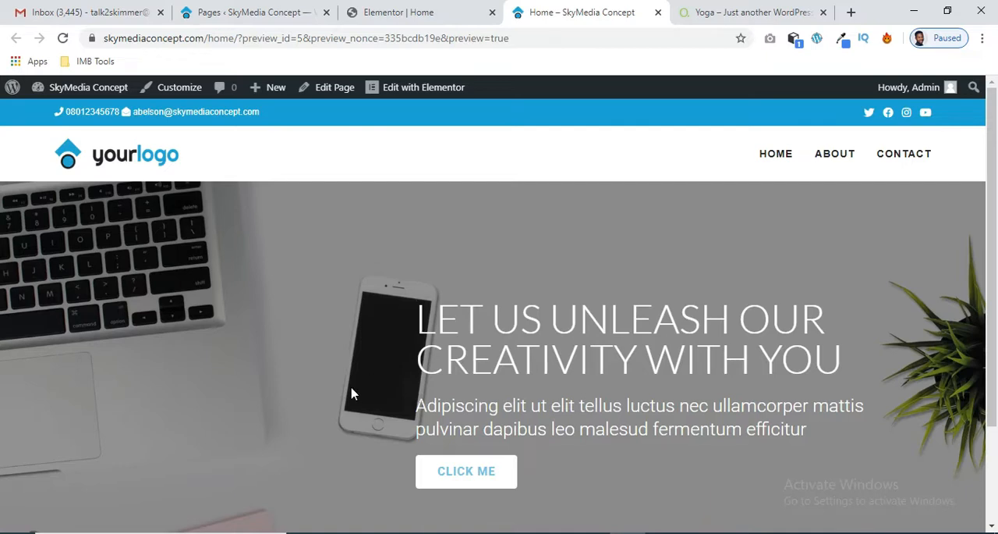
{"action": "left_click", "coordinate": [798, 9]}
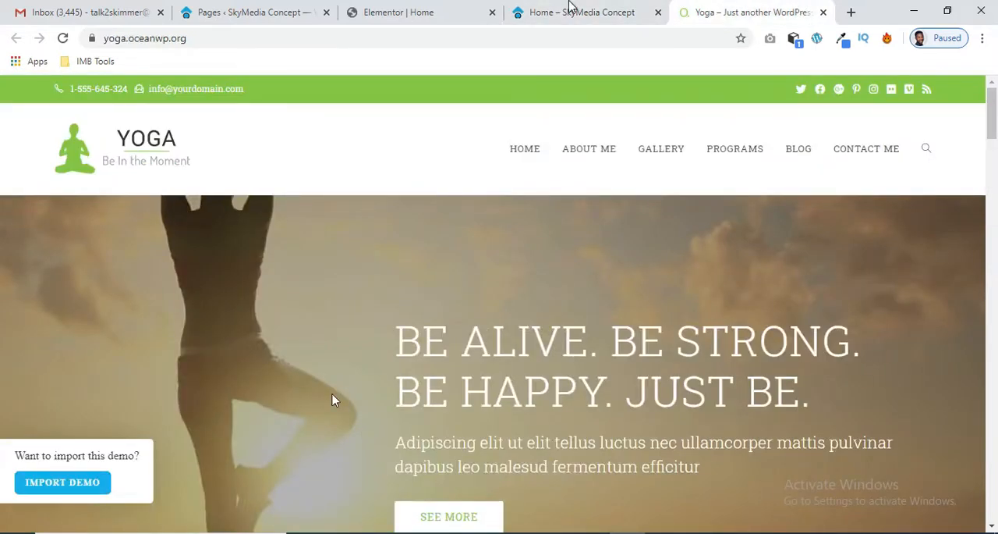
{"action": "left_click", "coordinate": [573, 10]}
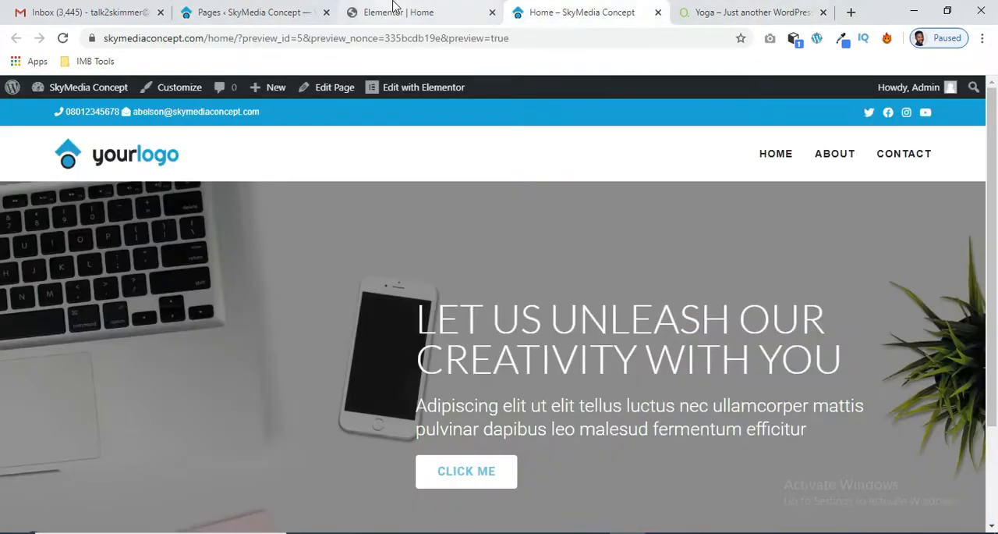
Set the width of the hero's text column to 70% and open the empty neighbouring column's layout settings
{"action": "left_click", "coordinate": [395, 10]}
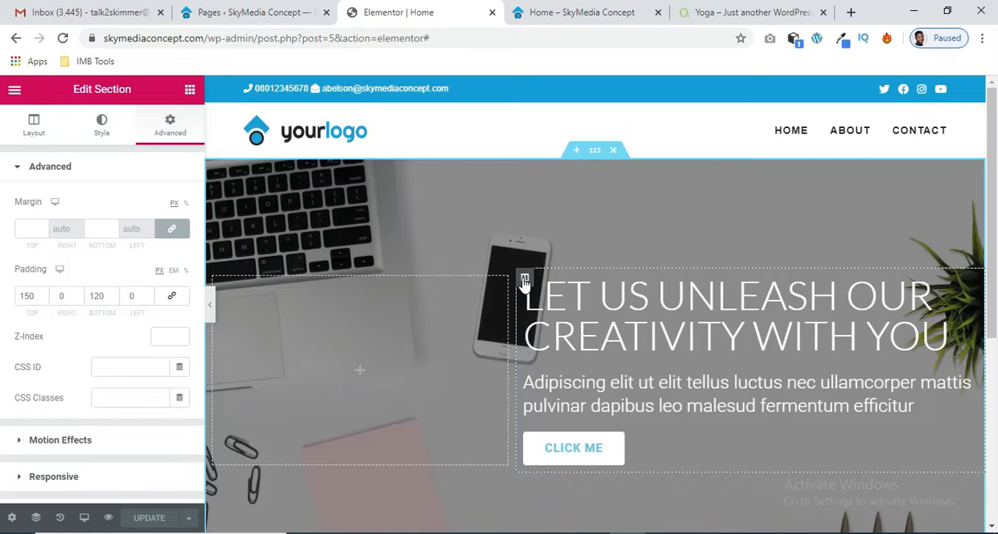
{"action": "left_click", "coordinate": [525, 279]}
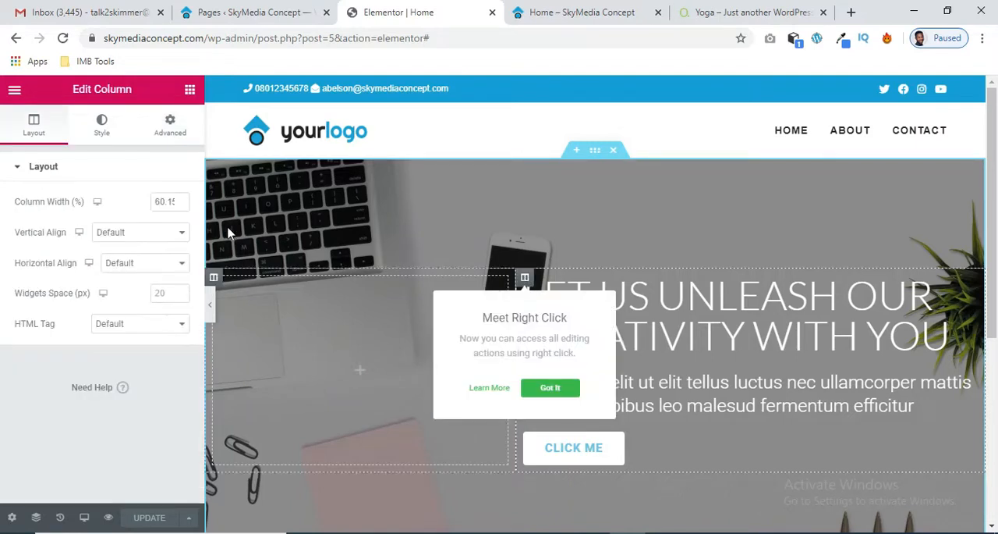
{"action": "left_click", "coordinate": [164, 200]}
{"action": "key", "text": "ctrl+a"}
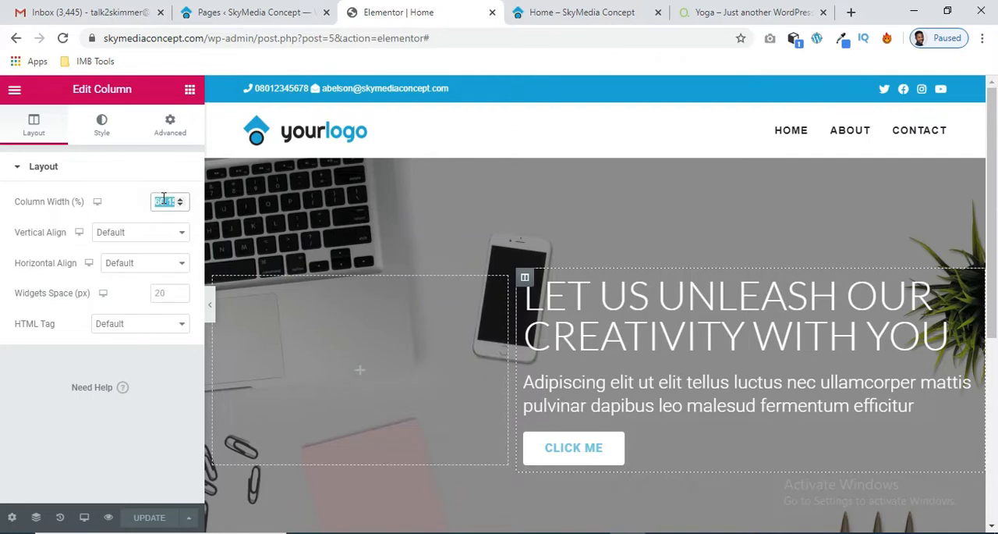
{"action": "type", "text": "70"}
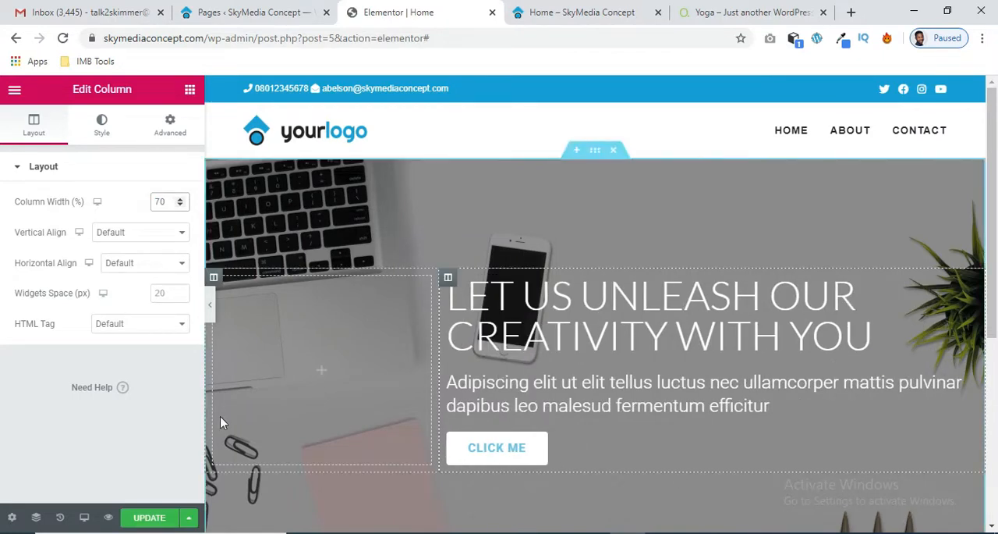
{"action": "left_click", "coordinate": [215, 279]}
{"action": "left_click", "coordinate": [214, 279]}
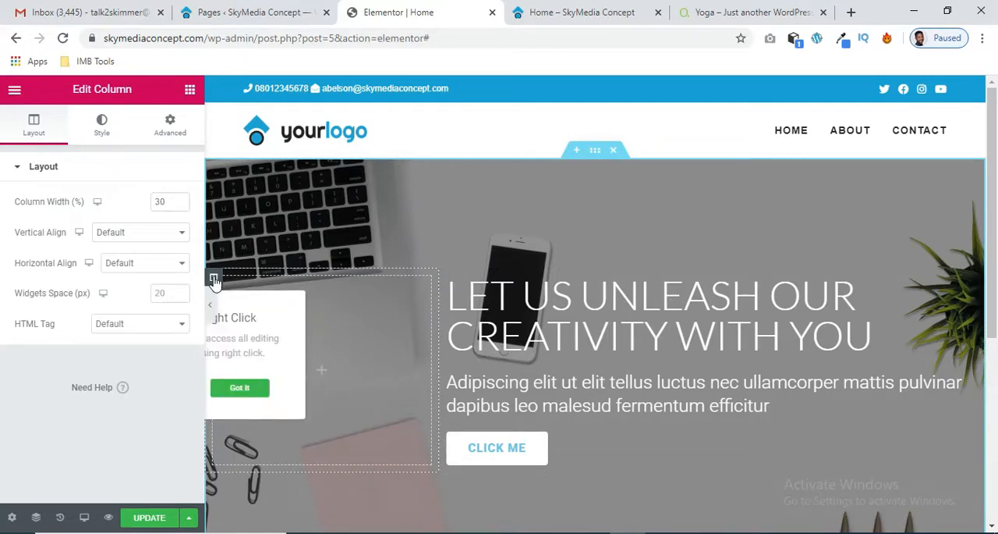
Save the column width change, refresh the Home page preview, and compare its hero text placement with the Yoga demo
{"action": "left_click", "coordinate": [149, 518]}
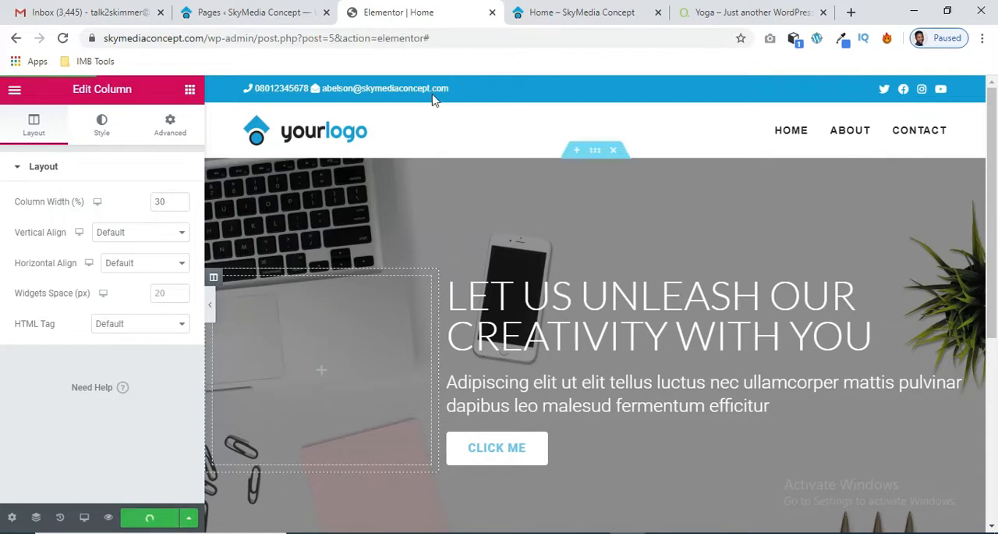
{"action": "left_click", "coordinate": [532, 8]}
{"action": "key", "text": "F5"}
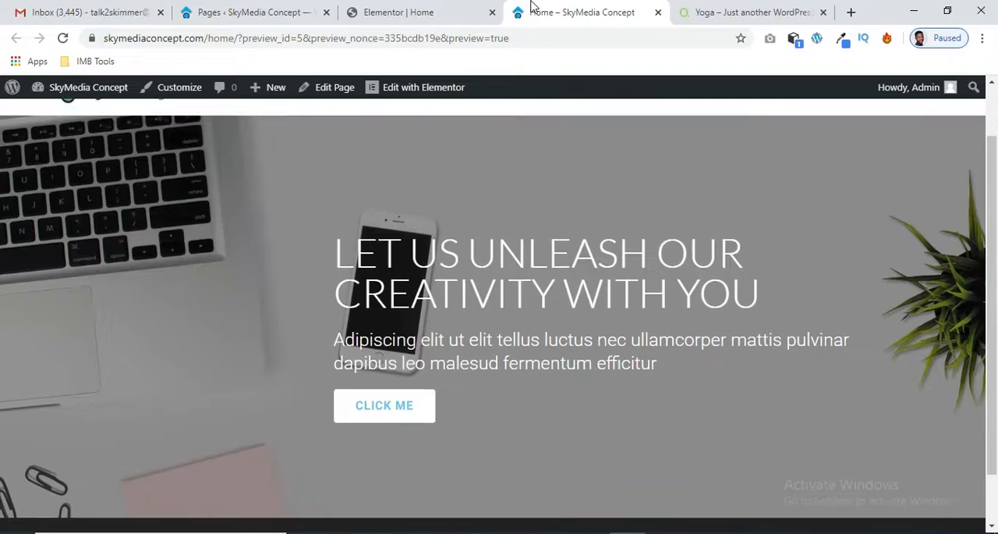
{"action": "left_click", "coordinate": [782, 9]}
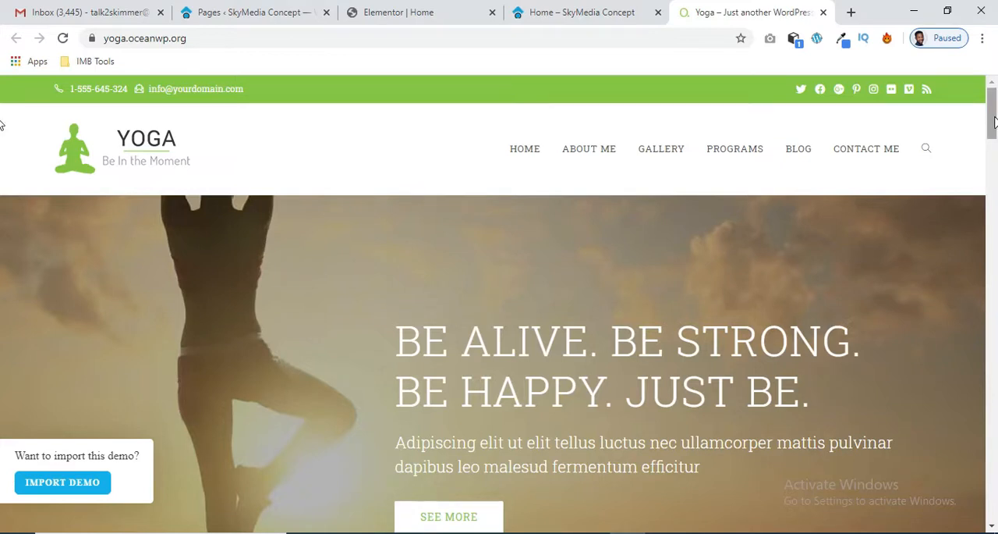
{"action": "scroll", "coordinate": [995, 121], "scroll_direction": "down", "scroll_amount": 2}
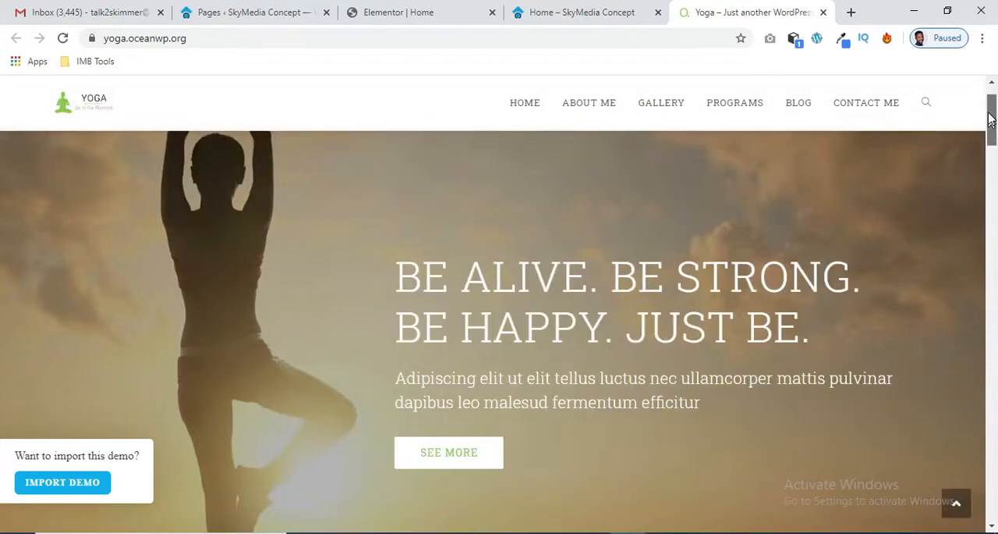
{"action": "scroll", "coordinate": [991, 119], "scroll_direction": "up", "scroll_amount": 2}
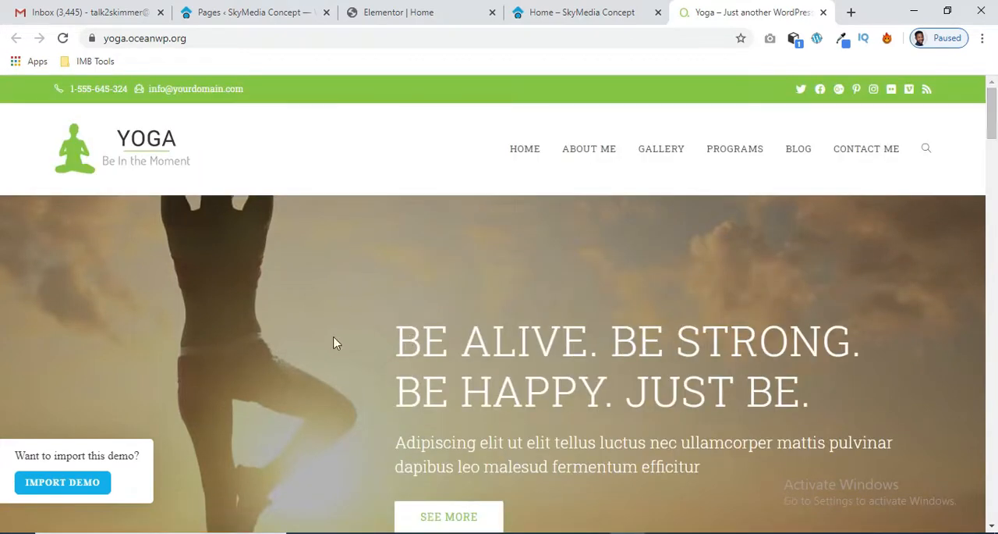
{"action": "left_click", "coordinate": [573, 6]}
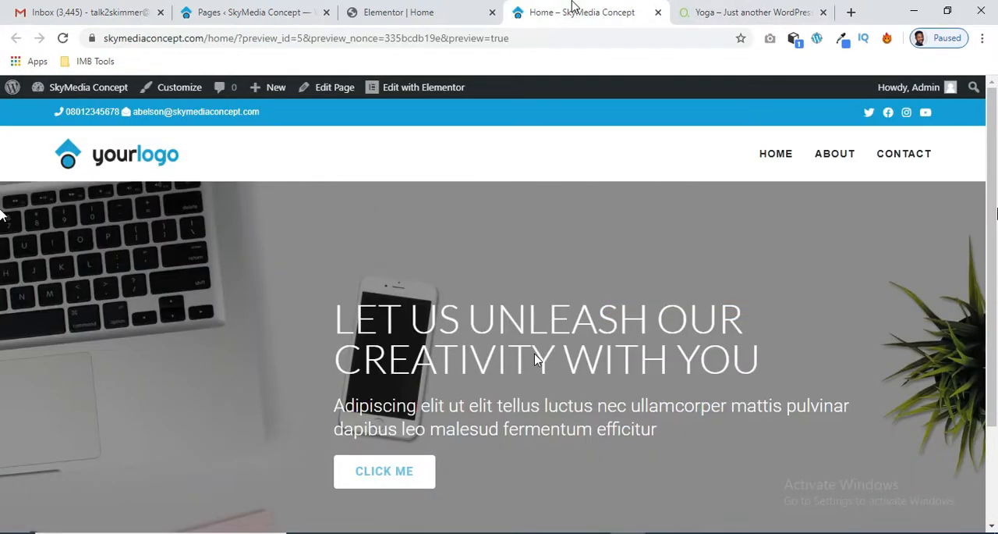
{"action": "left_click_drag", "start_coordinate": [995, 215], "coordinate": [987, 195]}
{"action": "left_click", "coordinate": [704, 8]}
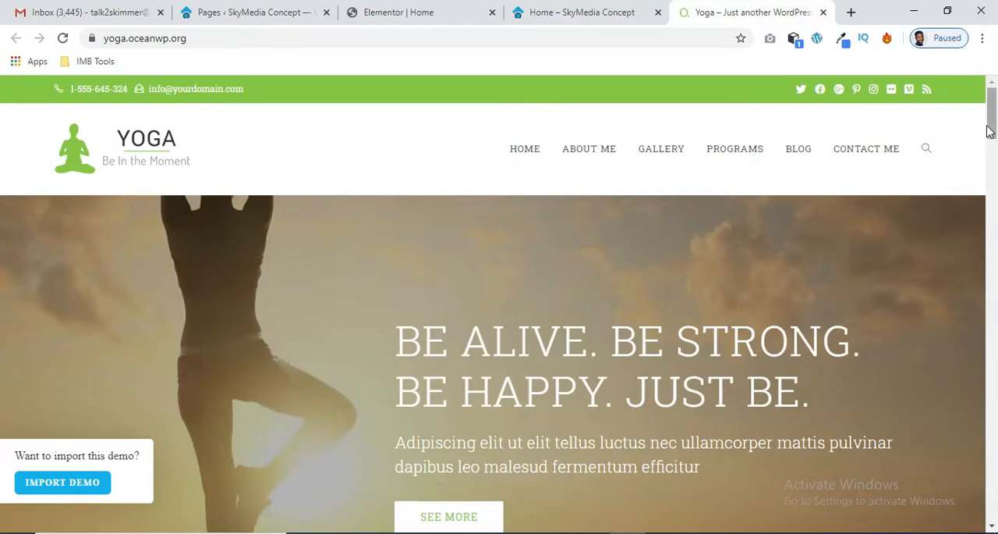
Examine how the Yoga demo's hero leads into its Welcome section and compare it with the Home page preview's hero
{"action": "scroll", "coordinate": [993, 170], "scroll_direction": "down", "scroll_amount": 5}
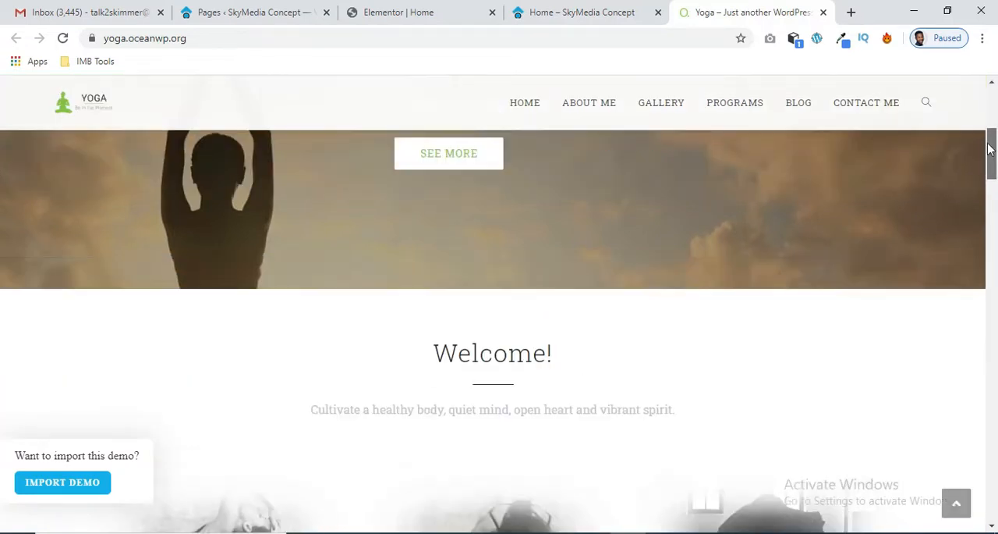
{"action": "scroll", "coordinate": [988, 133], "scroll_direction": "up", "scroll_amount": 4}
{"action": "left_click_drag", "start_coordinate": [985, 128], "coordinate": [996, 181]}
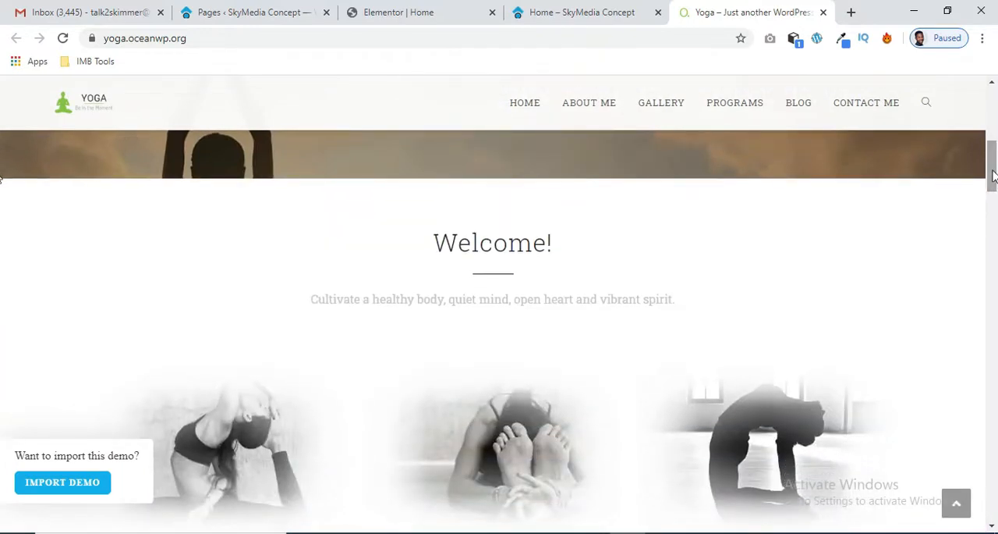
{"action": "scroll", "coordinate": [993, 179], "scroll_direction": "down", "scroll_amount": 4}
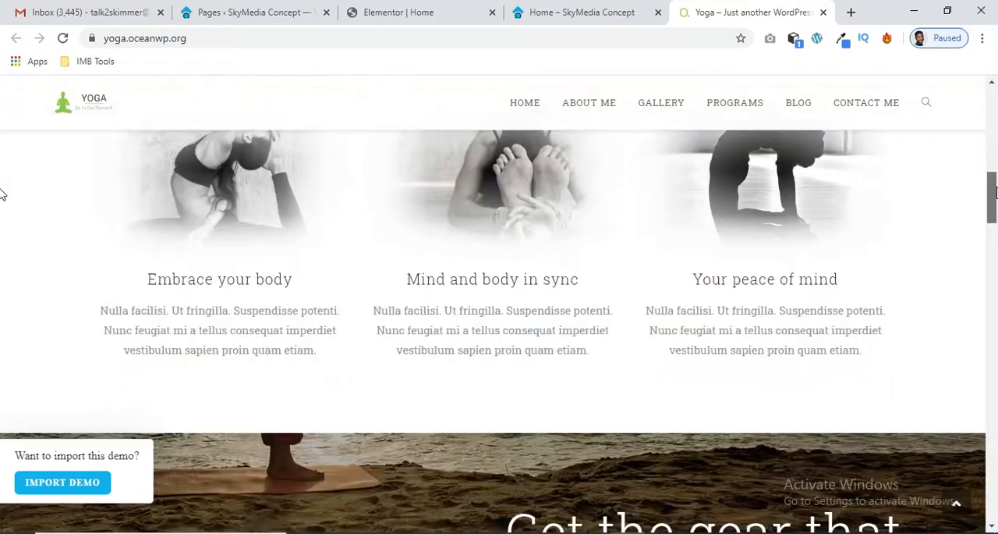
{"action": "scroll", "coordinate": [995, 156], "scroll_direction": "up", "scroll_amount": 10}
{"action": "scroll", "coordinate": [995, 154], "scroll_direction": "down", "scroll_amount": 1}
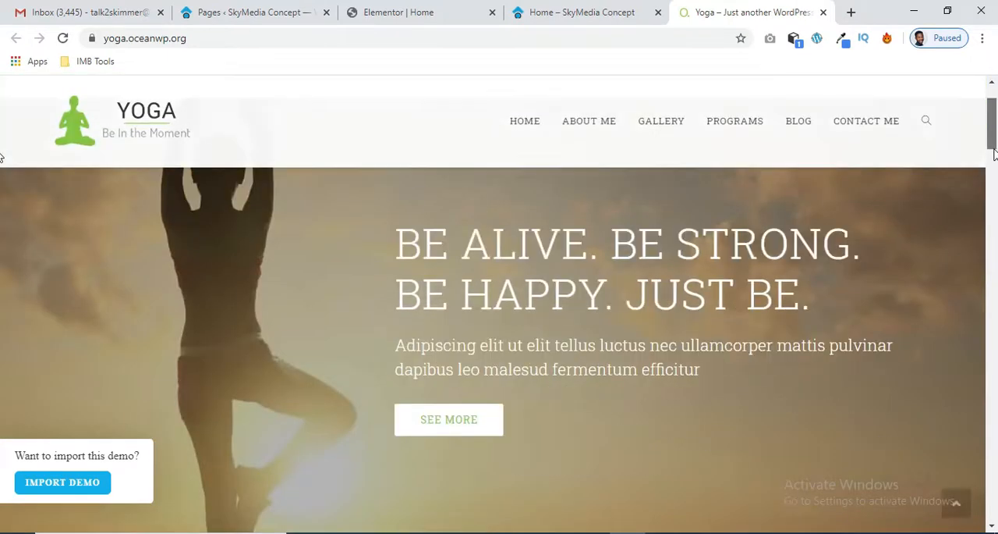
{"action": "scroll", "coordinate": [994, 156], "scroll_direction": "down", "scroll_amount": 5}
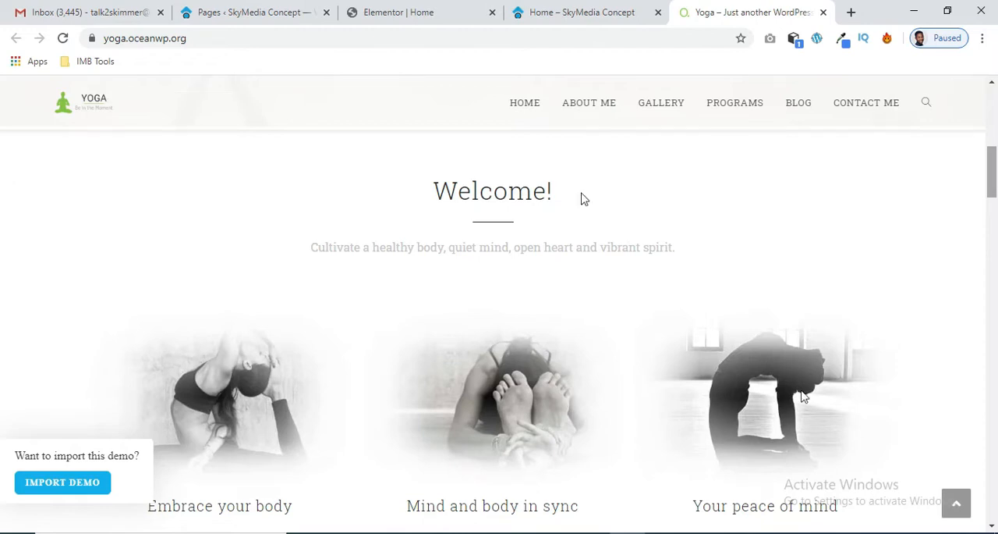
{"action": "left_click", "coordinate": [547, 6]}
{"action": "scroll", "coordinate": [994, 273], "scroll_direction": "down", "scroll_amount": 1}
{"action": "scroll", "coordinate": [994, 296], "scroll_direction": "up", "scroll_amount": 1}
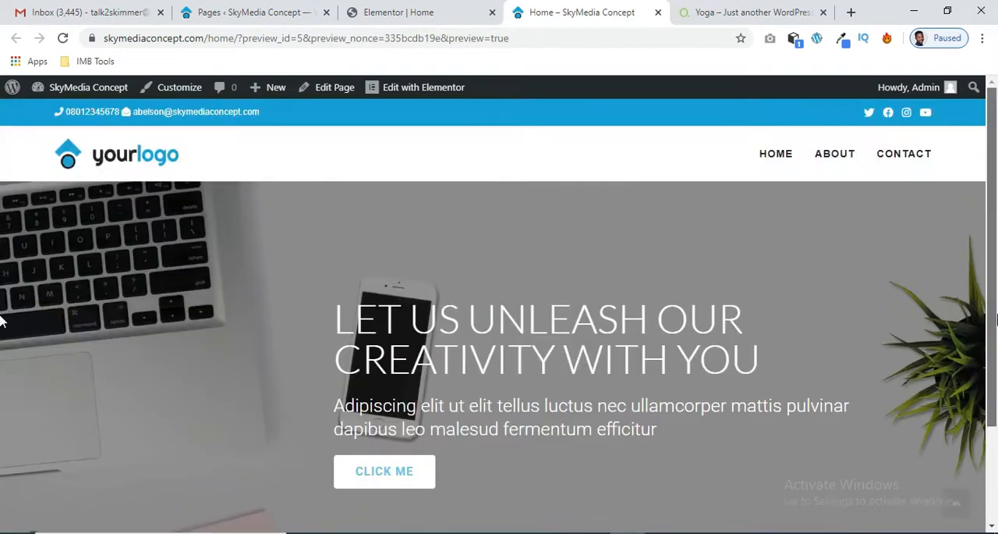
{"action": "scroll", "coordinate": [997, 318], "scroll_direction": "down", "scroll_amount": 1}
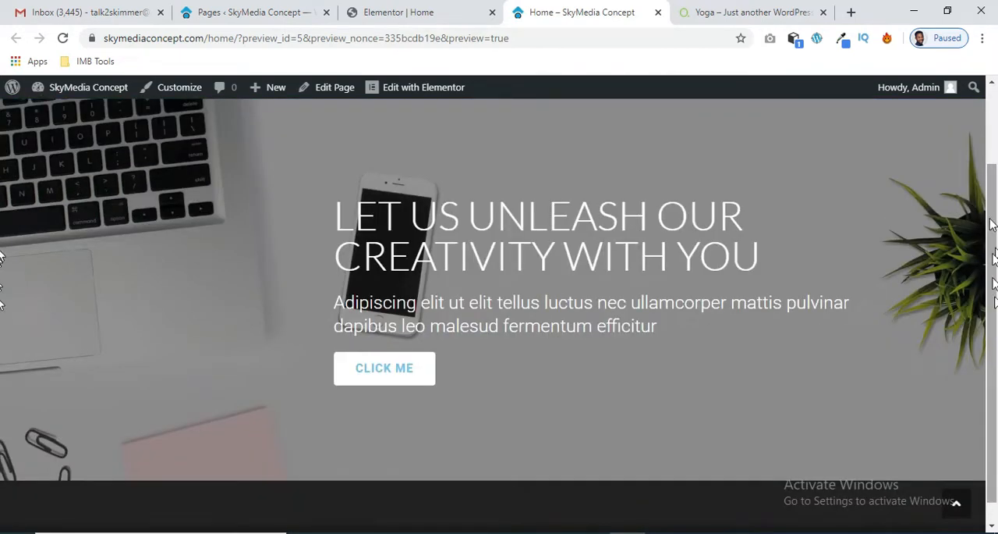
{"action": "scroll", "coordinate": [992, 234], "scroll_direction": "up", "scroll_amount": 1}
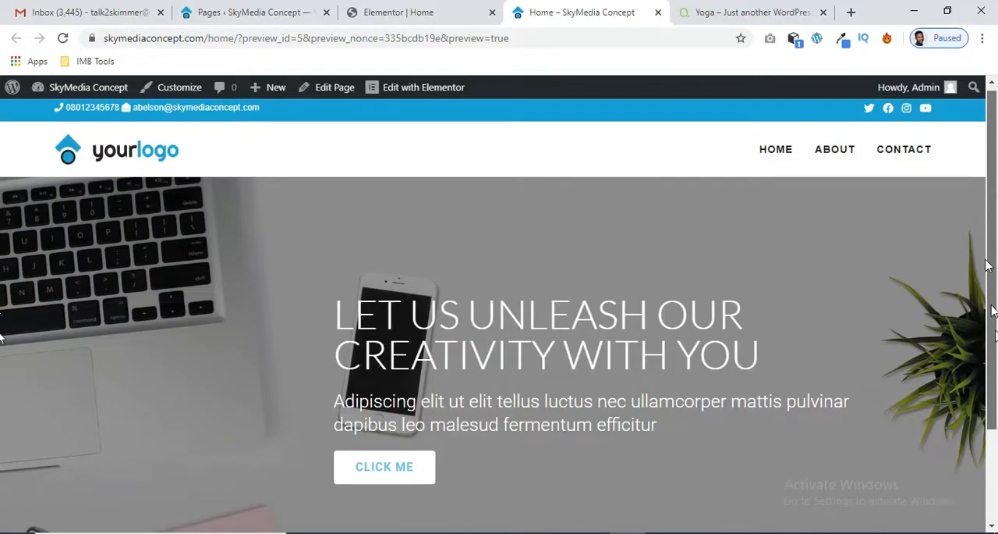
{"action": "scroll", "coordinate": [987, 266], "scroll_direction": "down", "scroll_amount": 1}
{"action": "scroll", "coordinate": [989, 249], "scroll_direction": "up", "scroll_amount": 1}
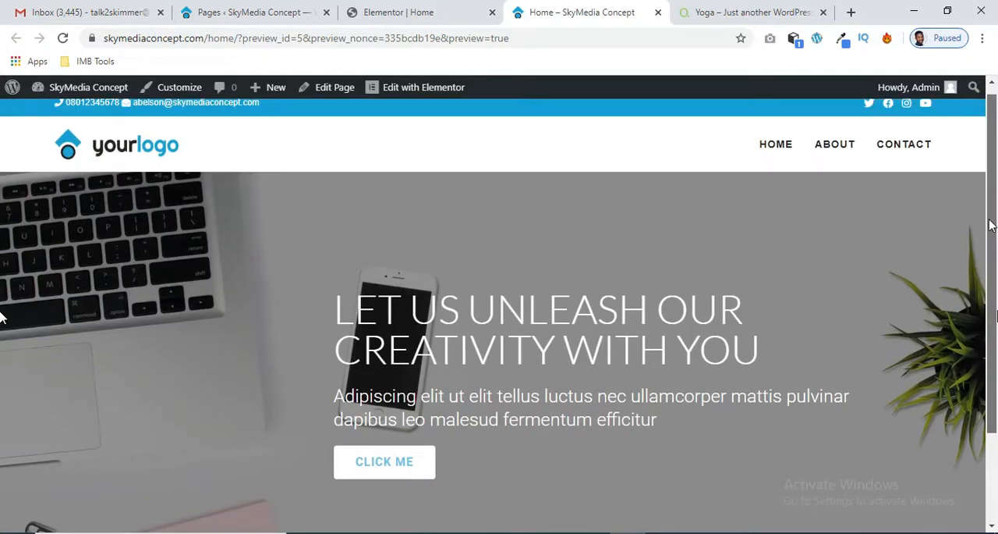
{"action": "scroll", "coordinate": [988, 205], "scroll_direction": "up", "scroll_amount": 1}
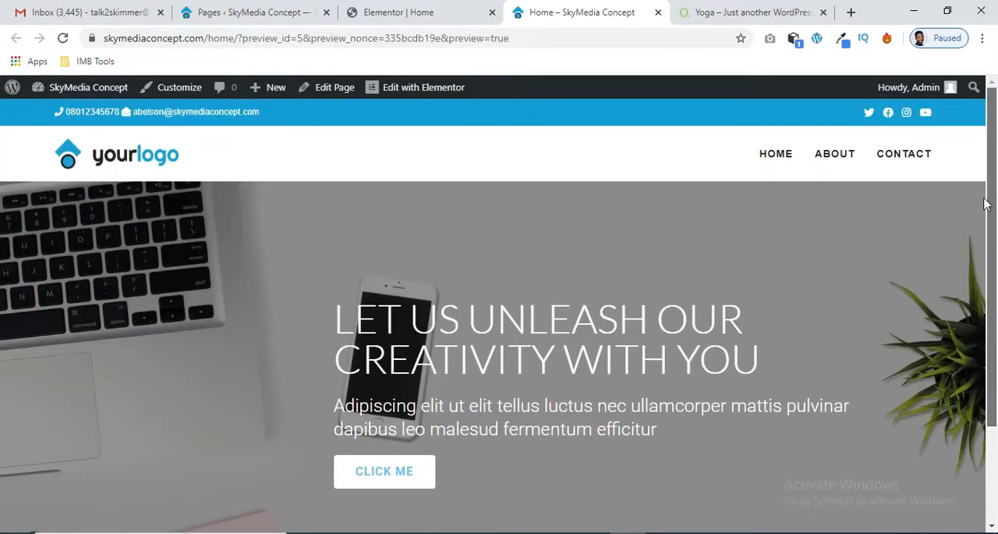
Review the Yoga demo's Welcome section and add a single-column section below the hero on the Home page in Elementor
{"action": "left_click", "coordinate": [422, 9]}
{"action": "left_click", "coordinate": [768, 9]}
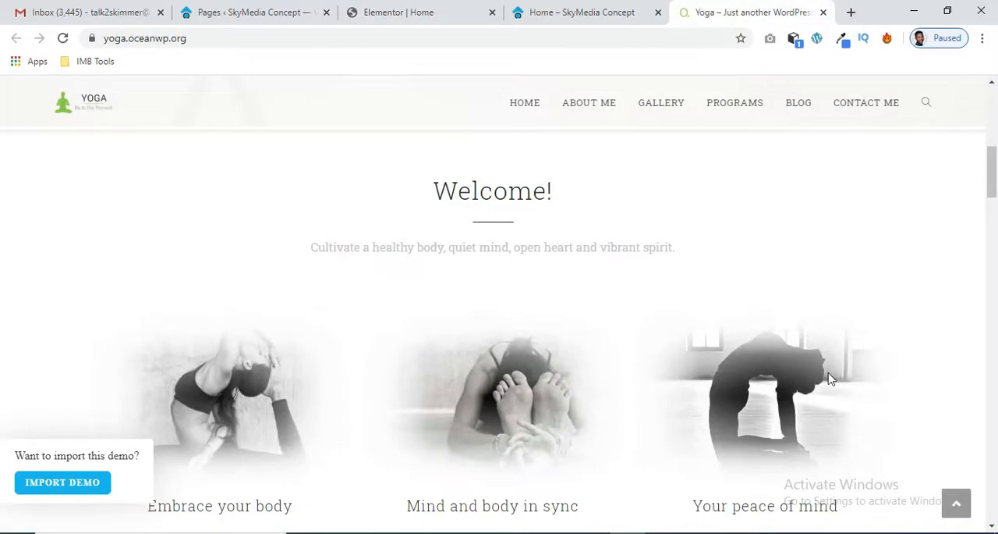
{"action": "left_click_drag", "start_coordinate": [992, 180], "coordinate": [991, 175]}
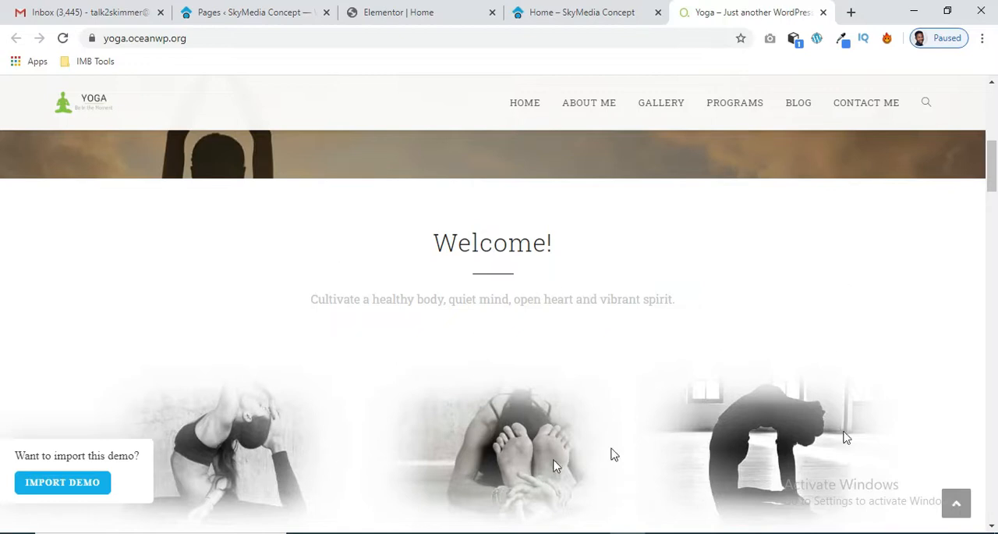
{"action": "mouse_move", "coordinate": [990, 178]}
{"action": "left_mouse_down"}
{"action": "mouse_move", "coordinate": [990, 216]}
{"action": "mouse_move", "coordinate": [992, 160]}
{"action": "left_mouse_up"}
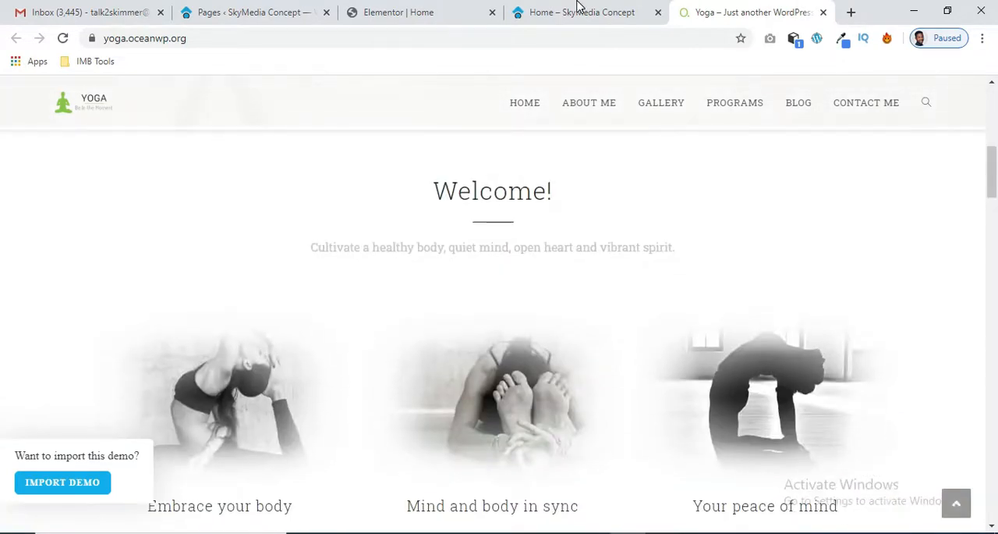
{"action": "left_click", "coordinate": [578, 6]}
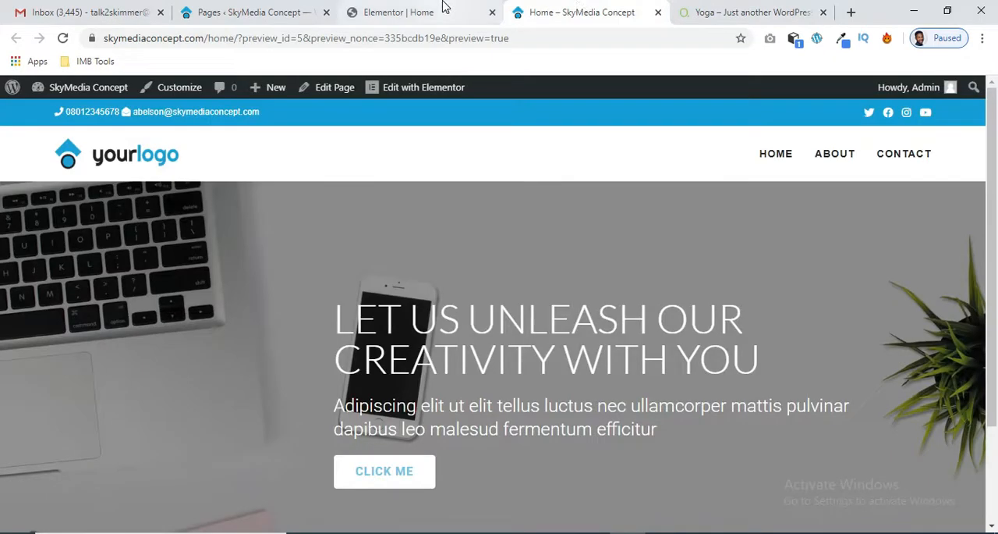
{"action": "left_click", "coordinate": [443, 9]}
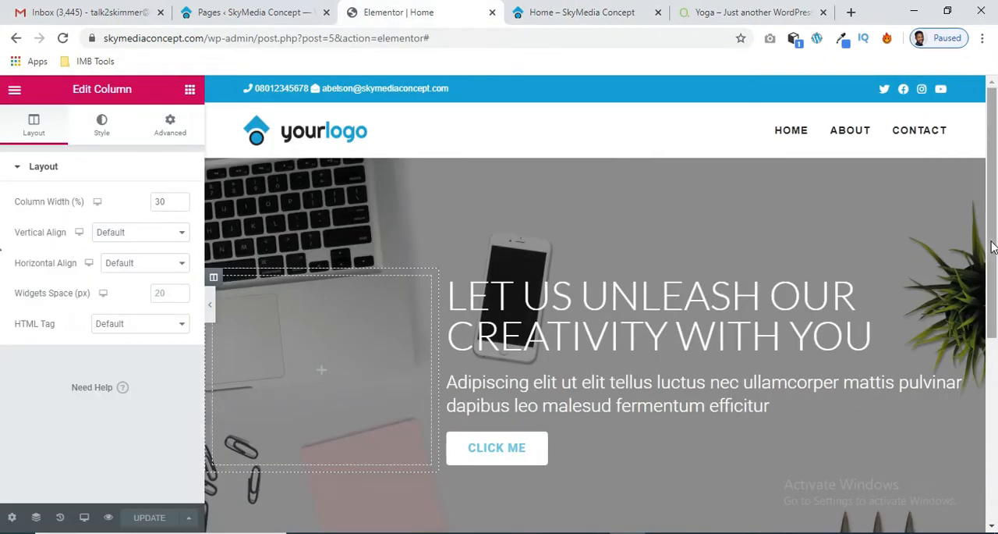
{"action": "scroll", "coordinate": [501, 292], "scroll_direction": "down", "scroll_amount": 3}
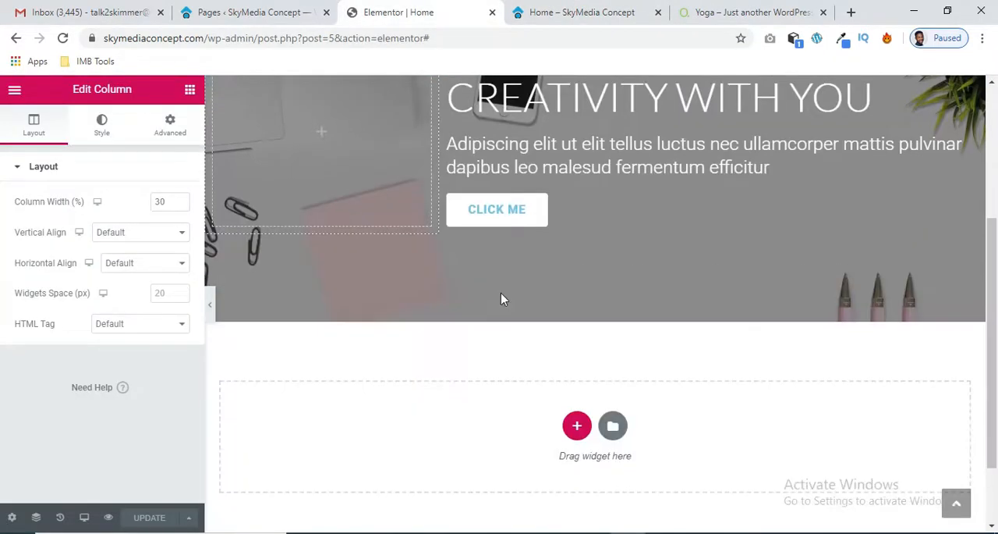
{"action": "left_click", "coordinate": [575, 426]}
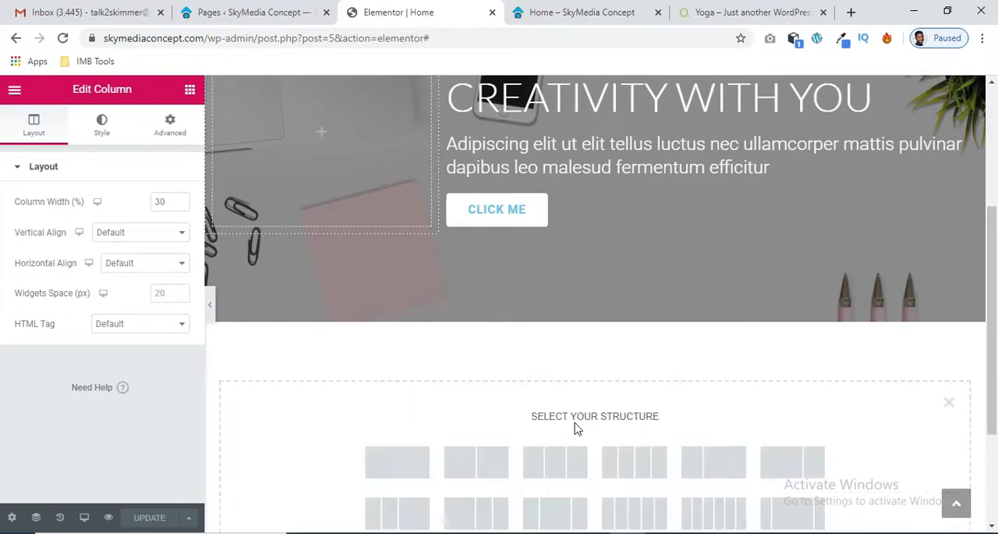
{"action": "left_click", "coordinate": [398, 463]}
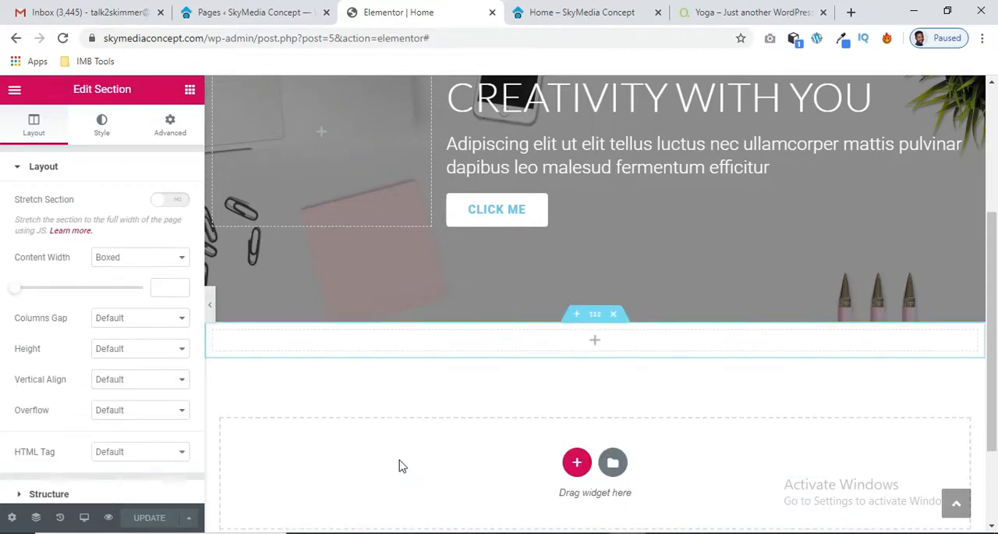
Unlink the new section's padding values and set its top padding to 100 px
{"action": "left_click", "coordinate": [596, 315]}
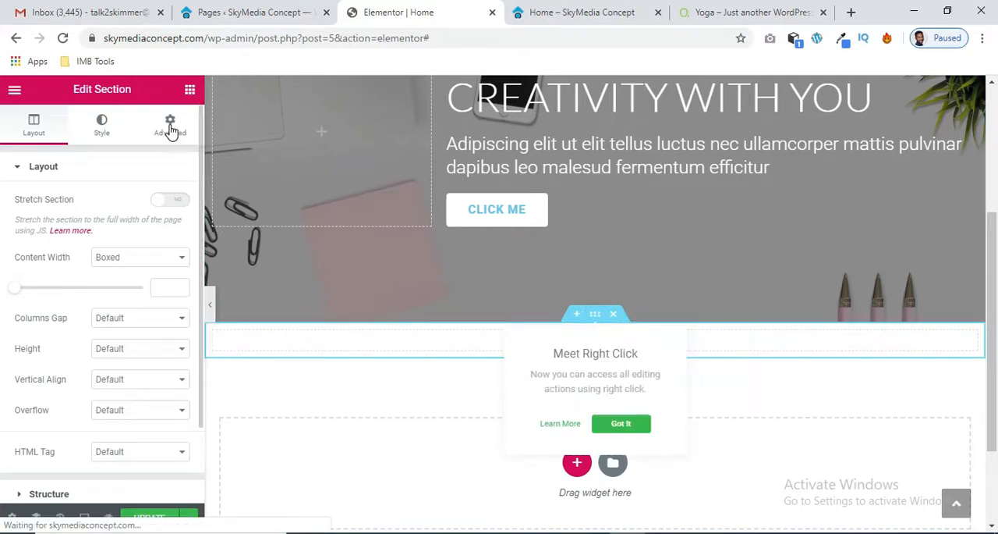
{"action": "left_click", "coordinate": [172, 131]}
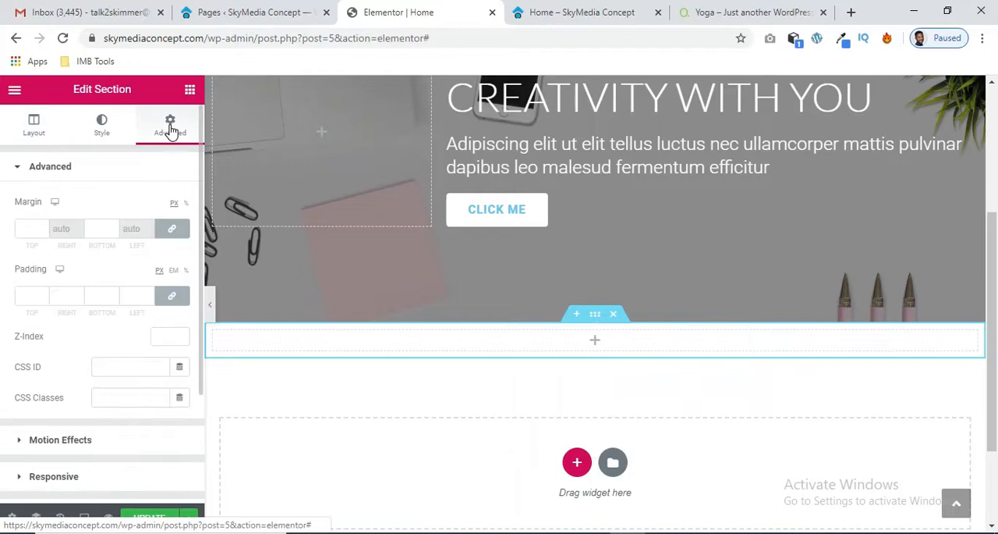
{"action": "left_click", "coordinate": [171, 297]}
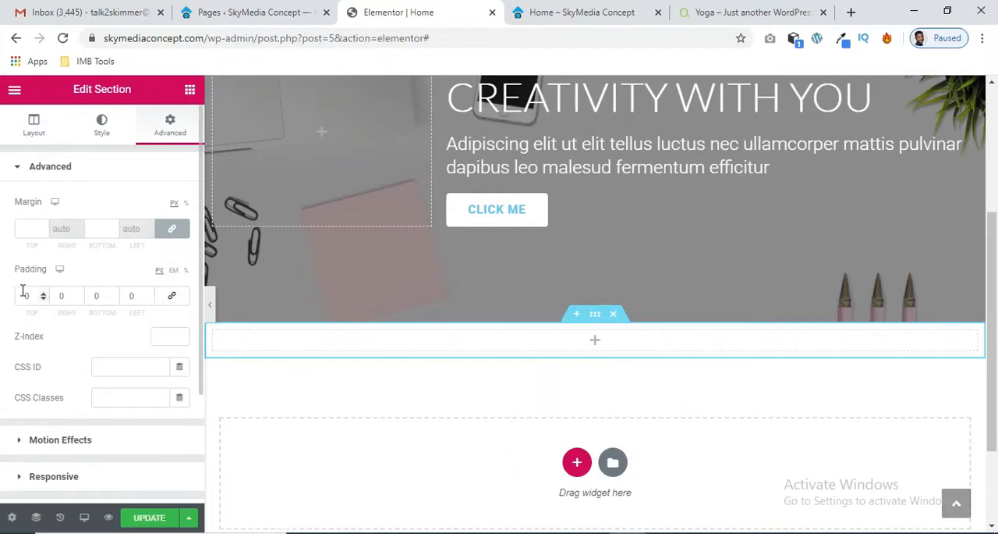
{"action": "left_click", "coordinate": [23, 290]}
{"action": "type", "text": "400"}
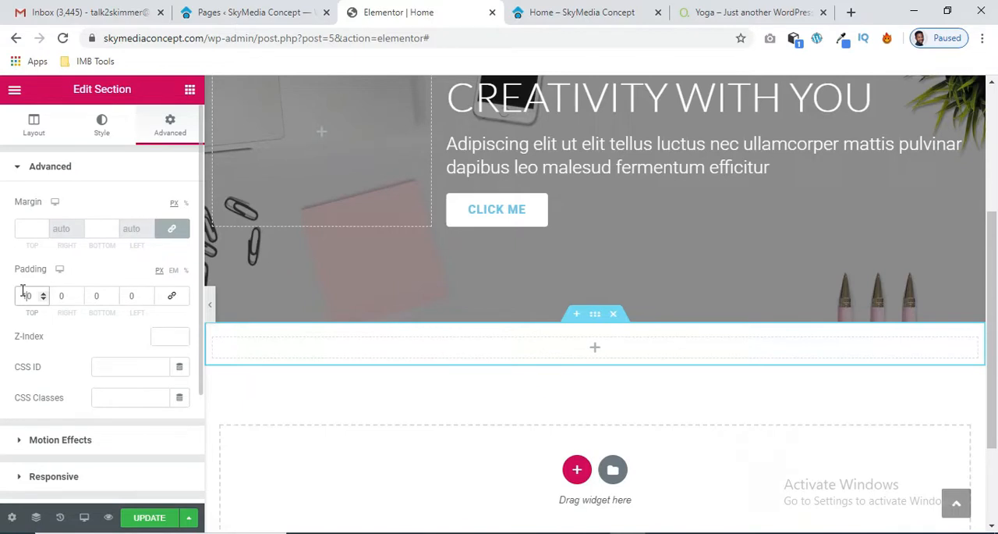
{"action": "key", "text": "BackSpace"}
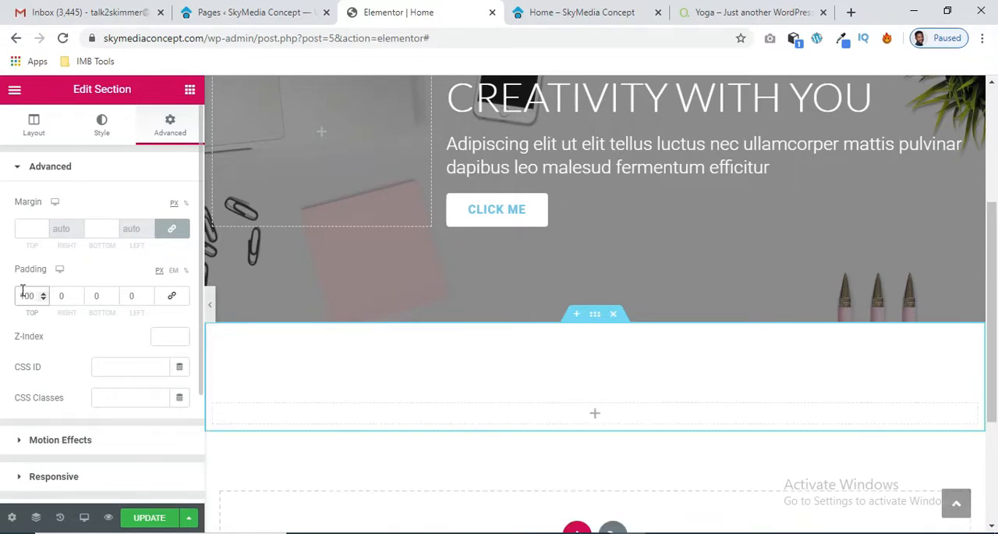
Set the new section's bottom padding to 100 px and check the Yoga demo's Welcome section for reference
{"action": "key", "text": "Tab"}
{"action": "key", "text": "Tab"}
{"action": "type", "text": "100"}
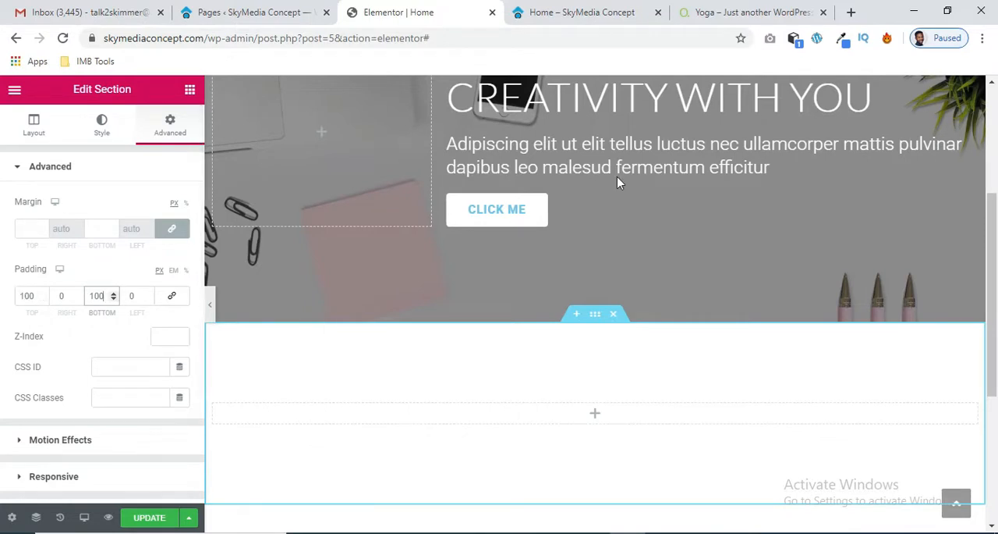
{"action": "left_click", "coordinate": [748, 9]}
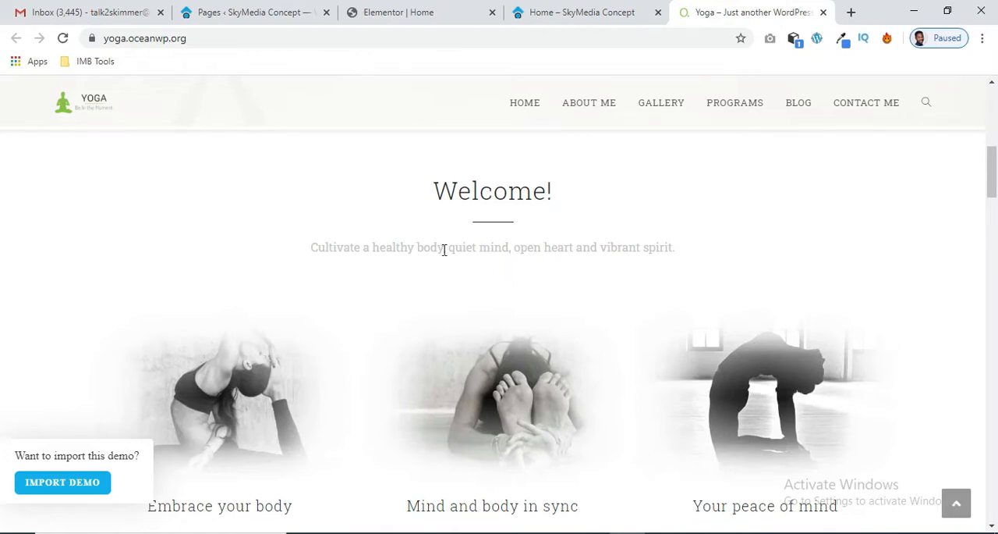
{"action": "left_click", "coordinate": [416, 6]}
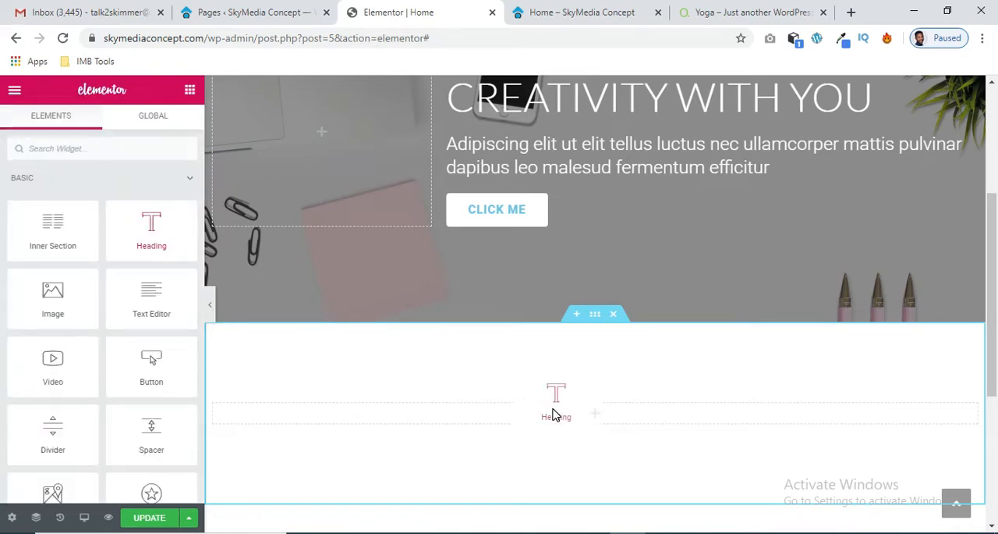
Add a Heading widget to the new section, with the title "Welcome!" and center alignment
{"action": "left_click_drag", "start_coordinate": [553, 414], "coordinate": [554, 415]}
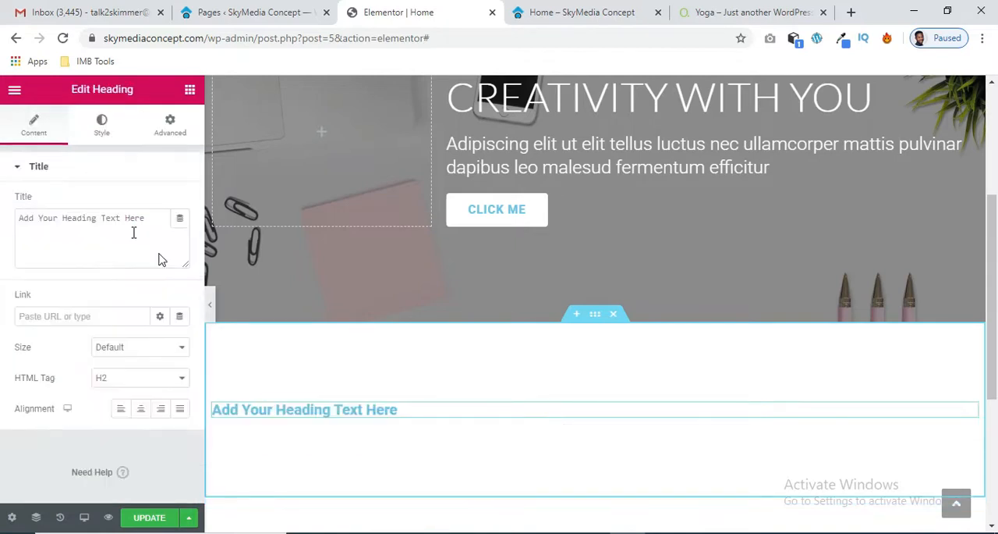
{"action": "left_click", "coordinate": [134, 232]}
{"action": "type", "text": "W"}
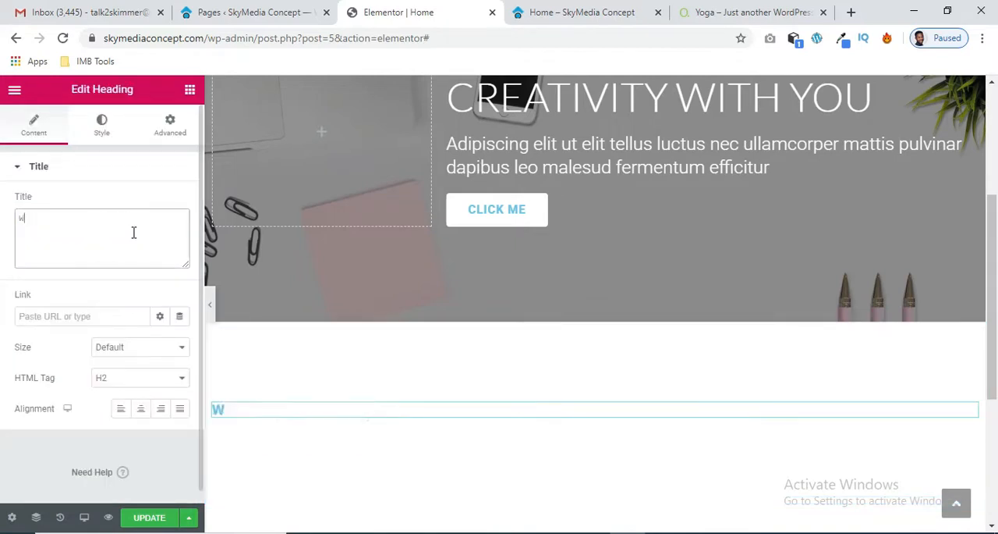
{"action": "type", "text": "elcome!"}
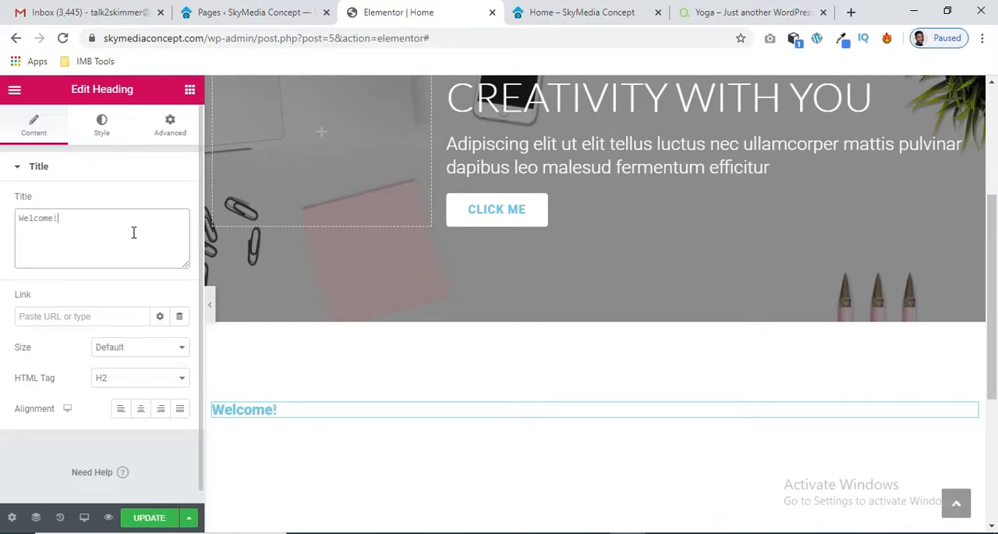
{"action": "left_click", "coordinate": [141, 413]}
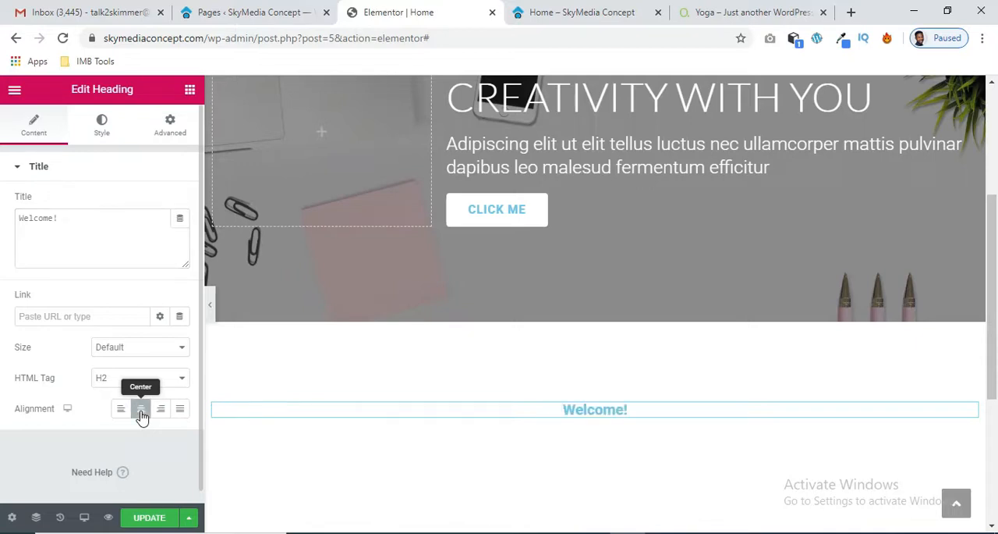
Set the Welcome! heading's typography to size 50 px and weight 300
{"action": "left_click", "coordinate": [102, 127]}
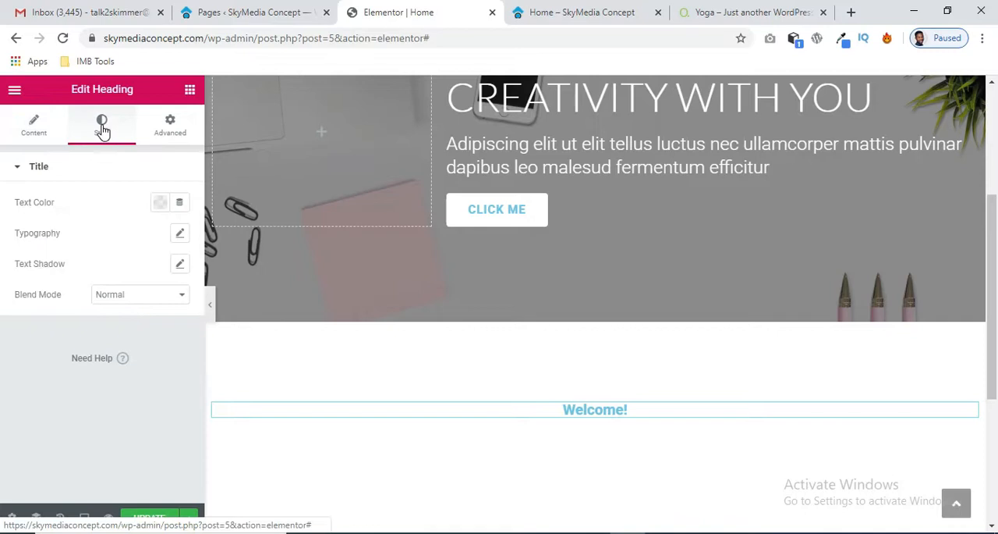
{"action": "left_click", "coordinate": [180, 234]}
{"action": "left_click", "coordinate": [156, 328]}
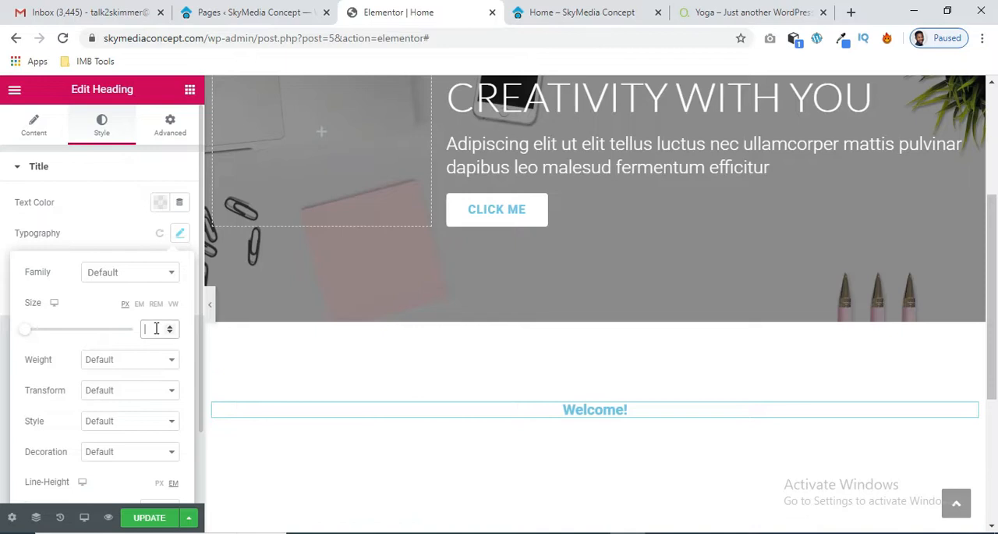
{"action": "type", "text": "50"}
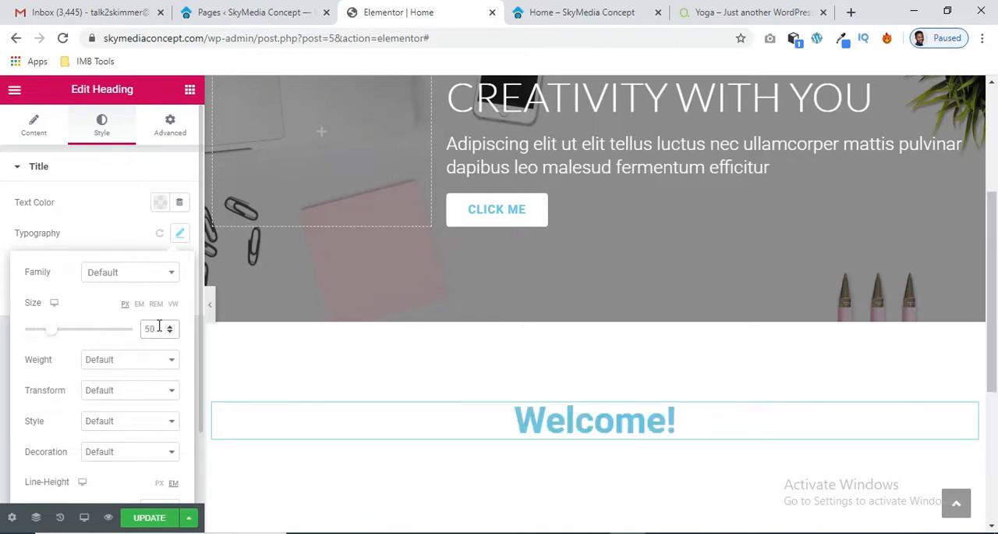
{"action": "left_click", "coordinate": [108, 359]}
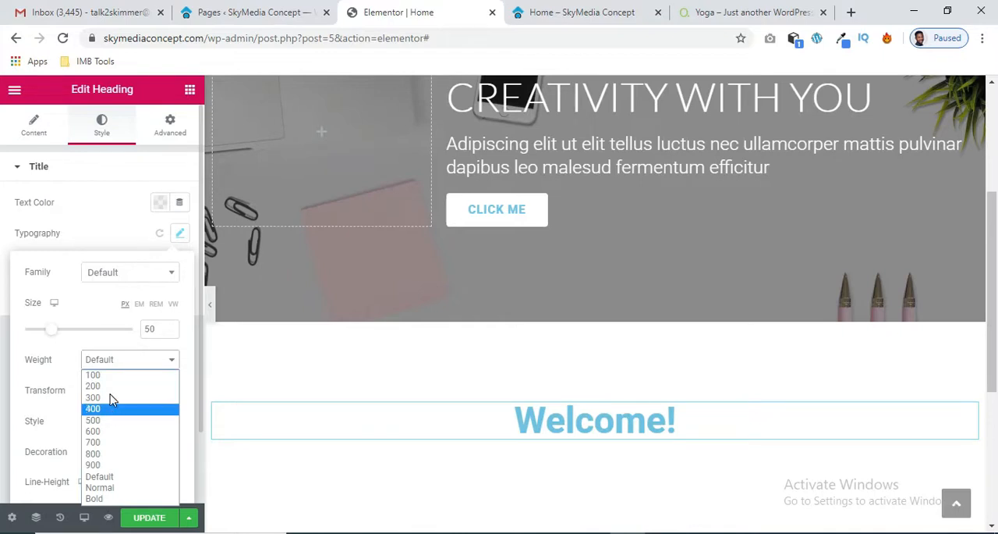
{"action": "left_click", "coordinate": [110, 397]}
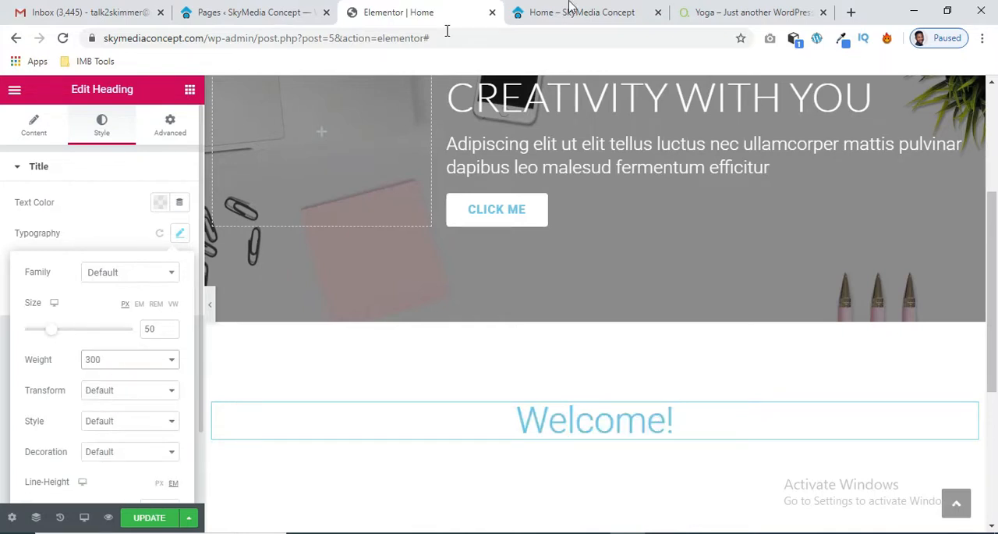
Review the Yoga demo's Welcome heading, select the tagline below it, and return to the Elementor editor
{"action": "left_click", "coordinate": [681, 7]}
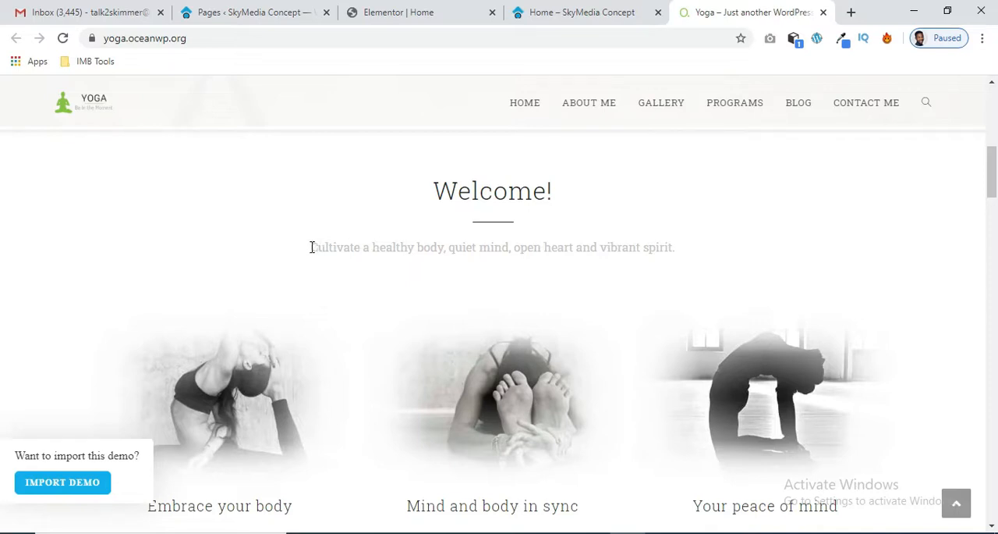
{"action": "left_click_drag", "start_coordinate": [311, 247], "coordinate": [660, 252]}
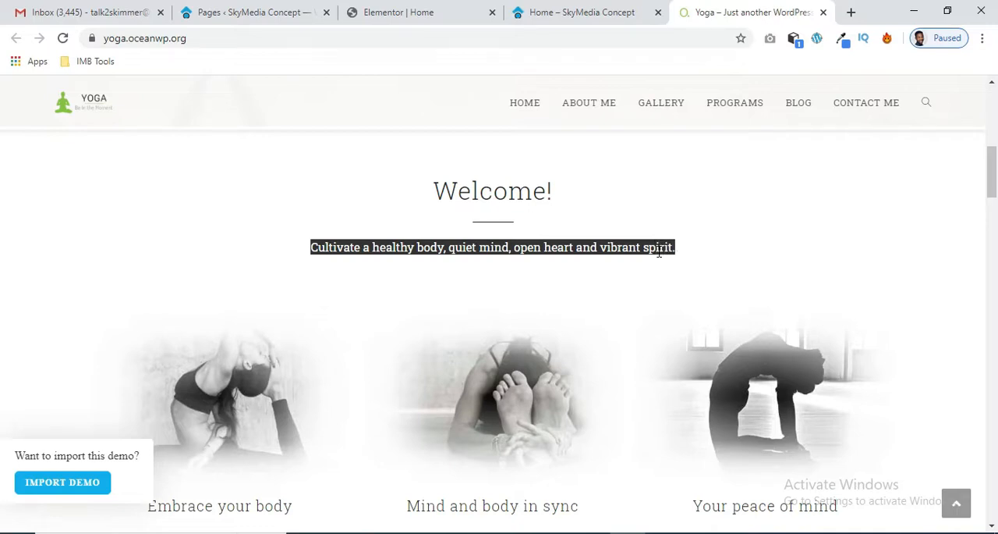
{"action": "left_click", "coordinate": [560, 5]}
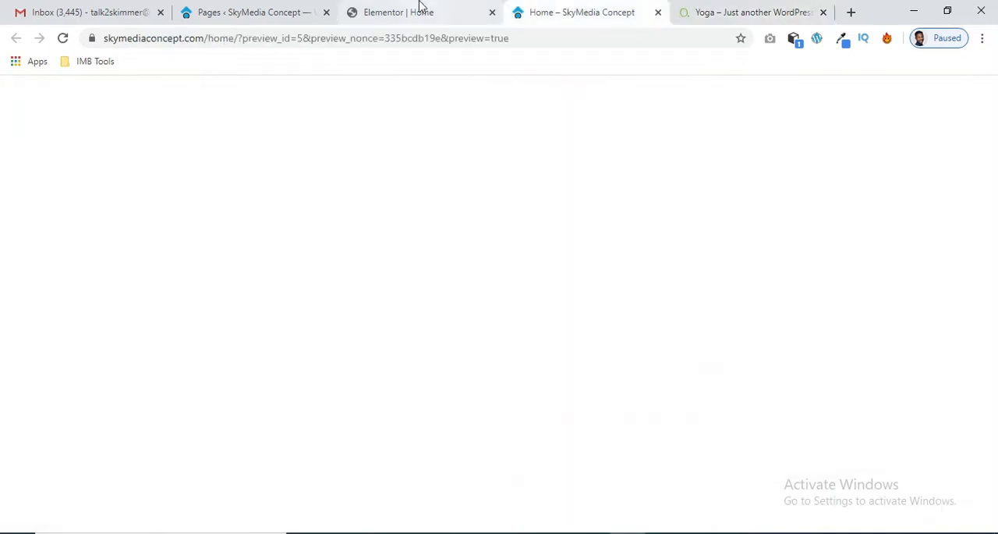
{"action": "left_click", "coordinate": [419, 7]}
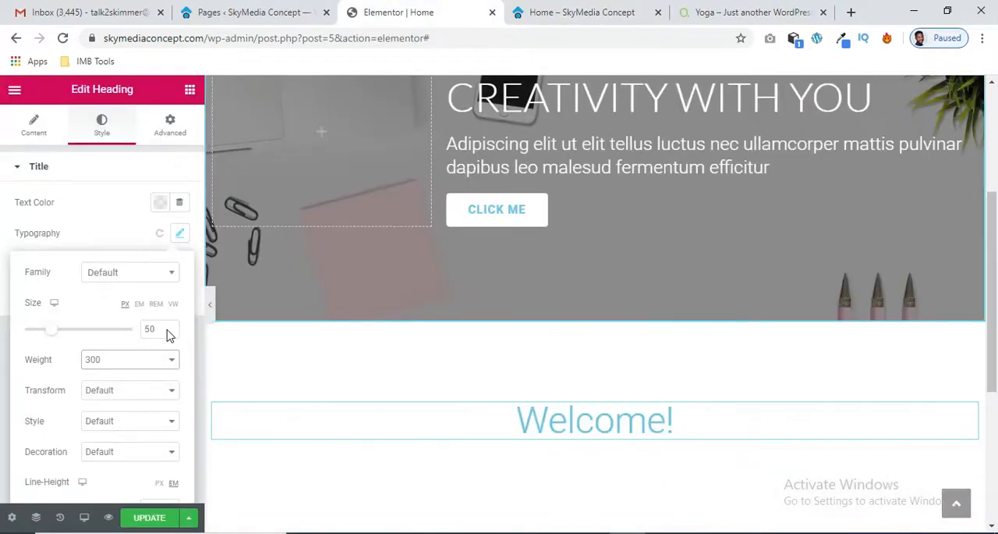
Set the Welcome! heading's font size to 45 px and its letter spacing to 1
{"action": "double_click", "coordinate": [149, 329]}
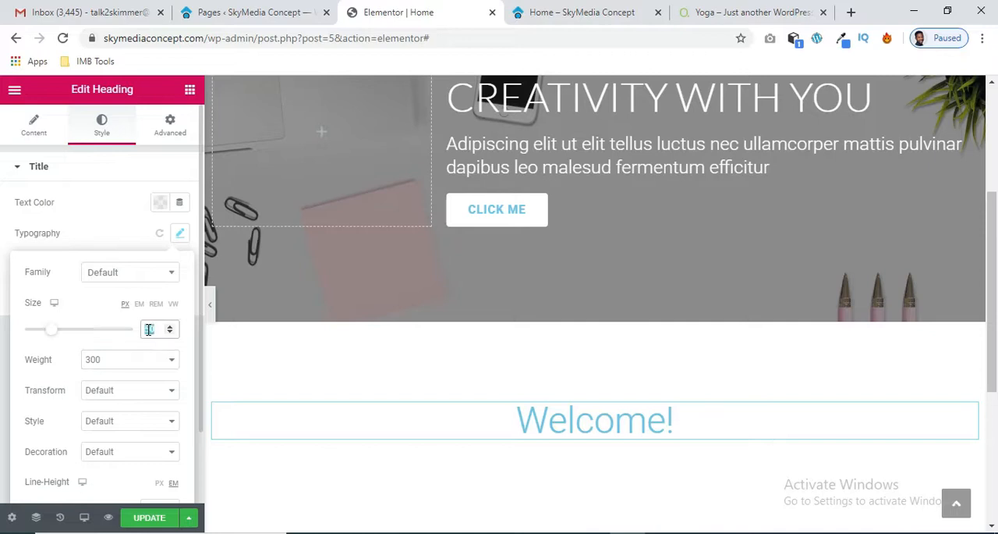
{"action": "type", "text": "45"}
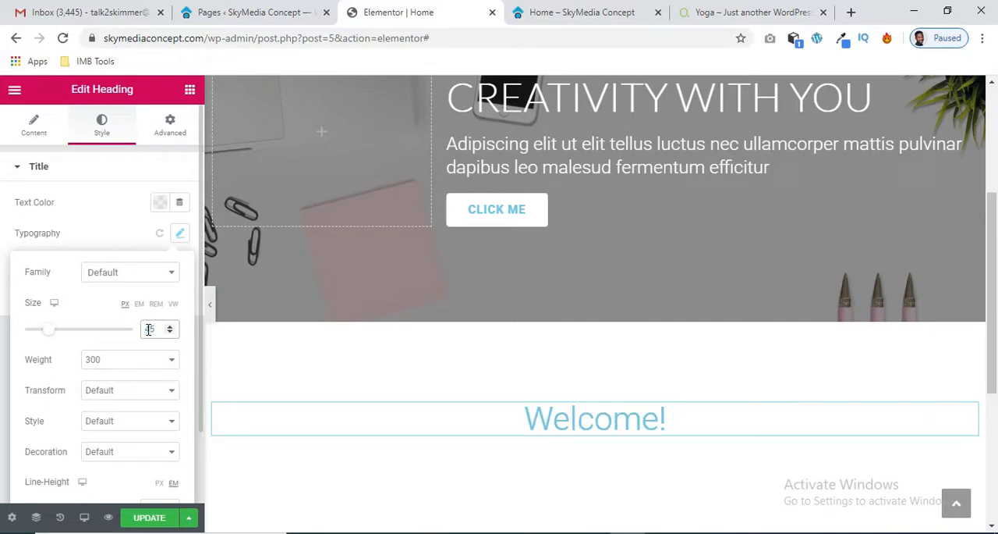
{"action": "left_click", "coordinate": [125, 340]}
{"action": "scroll", "coordinate": [124, 346], "scroll_direction": "down", "scroll_amount": 1}
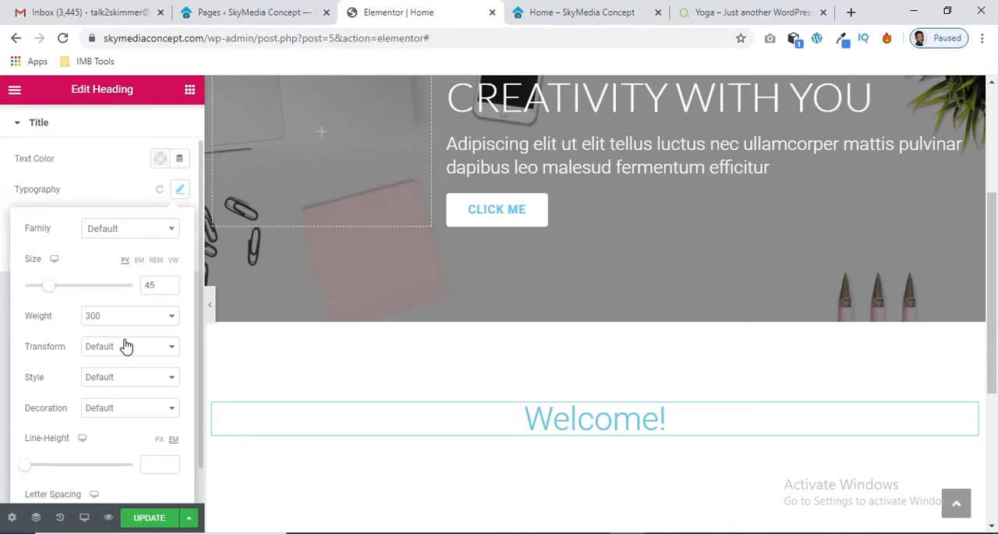
{"action": "scroll", "coordinate": [125, 345], "scroll_direction": "down", "scroll_amount": 1}
{"action": "left_click", "coordinate": [153, 479]}
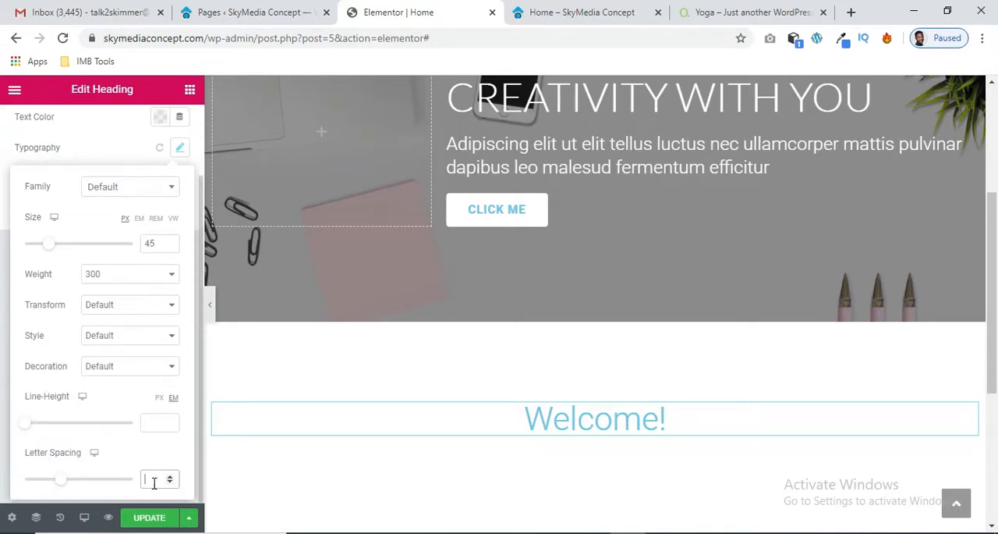
{"action": "type", "text": "1"}
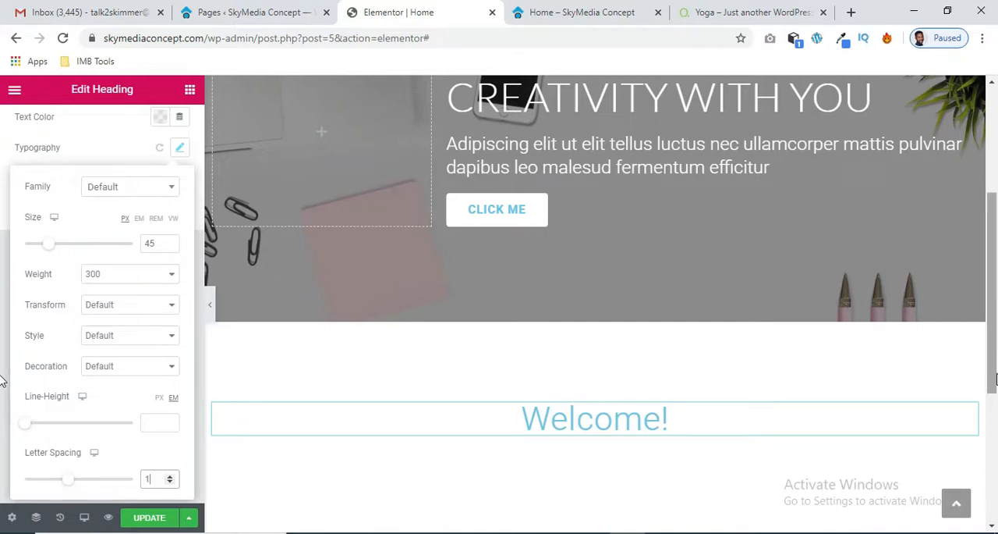
Check the short line under the Yoga demo's Welcome heading and add a Divider widget below the Welcome! heading
{"action": "scroll", "coordinate": [644, 338], "scroll_direction": "down", "scroll_amount": 3}
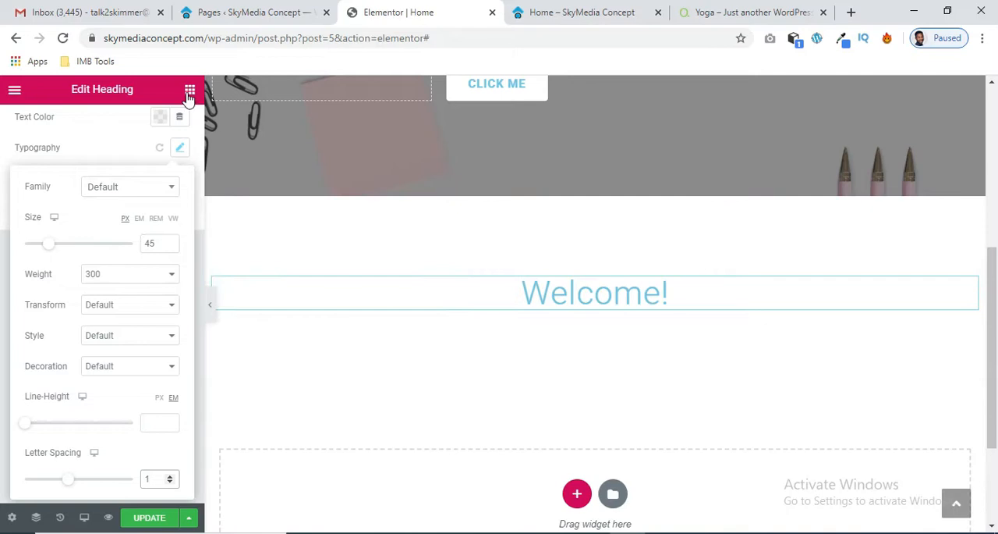
{"action": "left_click", "coordinate": [190, 90]}
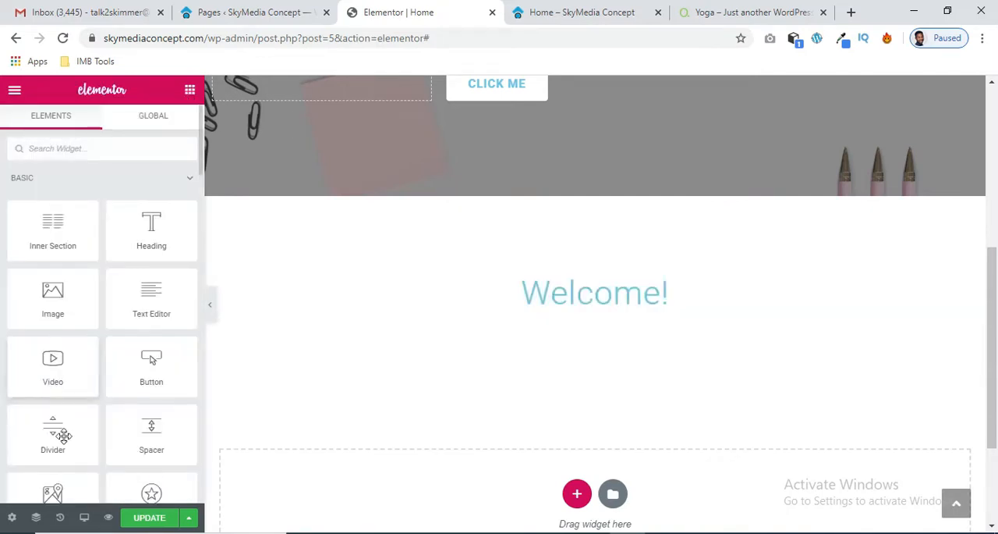
{"action": "left_click", "coordinate": [754, 9]}
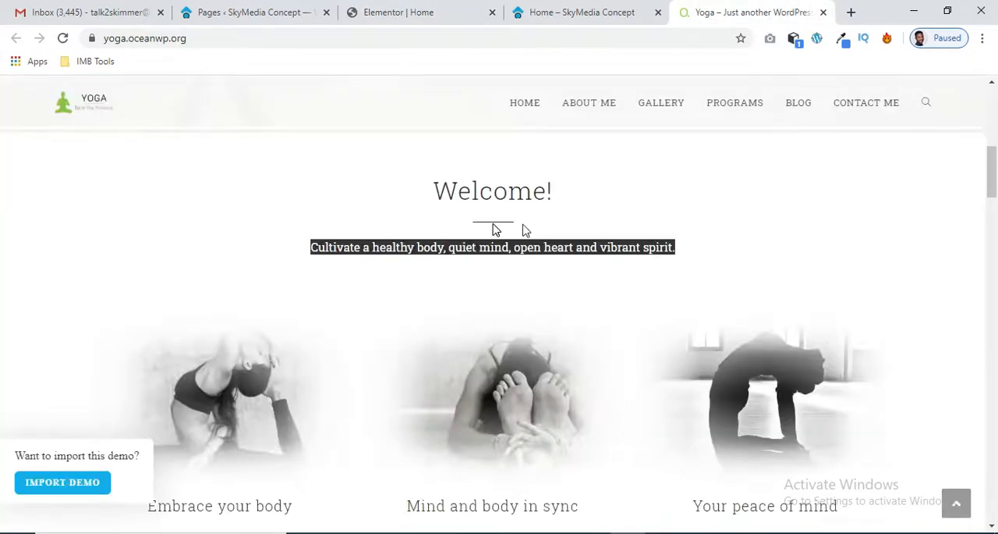
{"action": "left_click", "coordinate": [494, 226]}
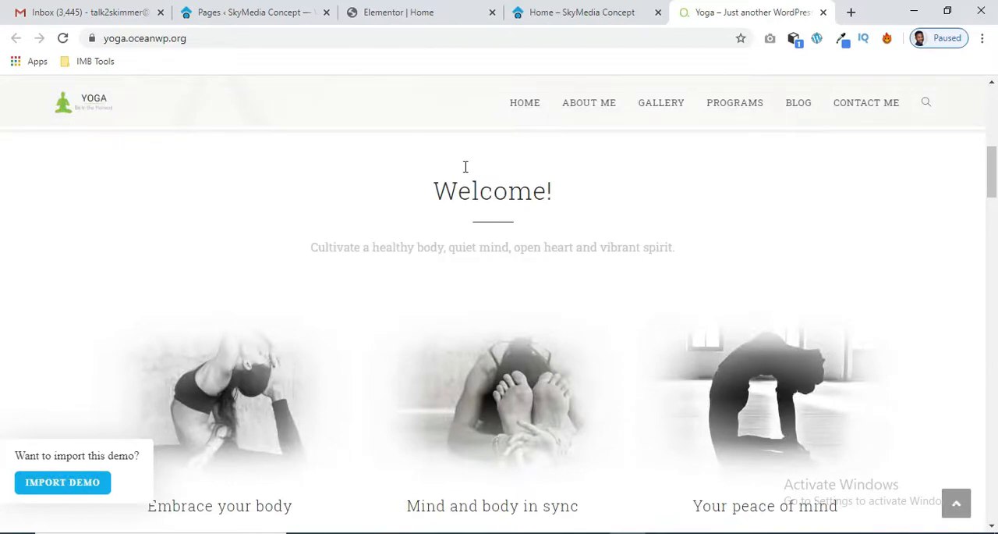
{"action": "left_click", "coordinate": [421, 8]}
{"action": "left_click_drag", "start_coordinate": [68, 436], "coordinate": [602, 299]}
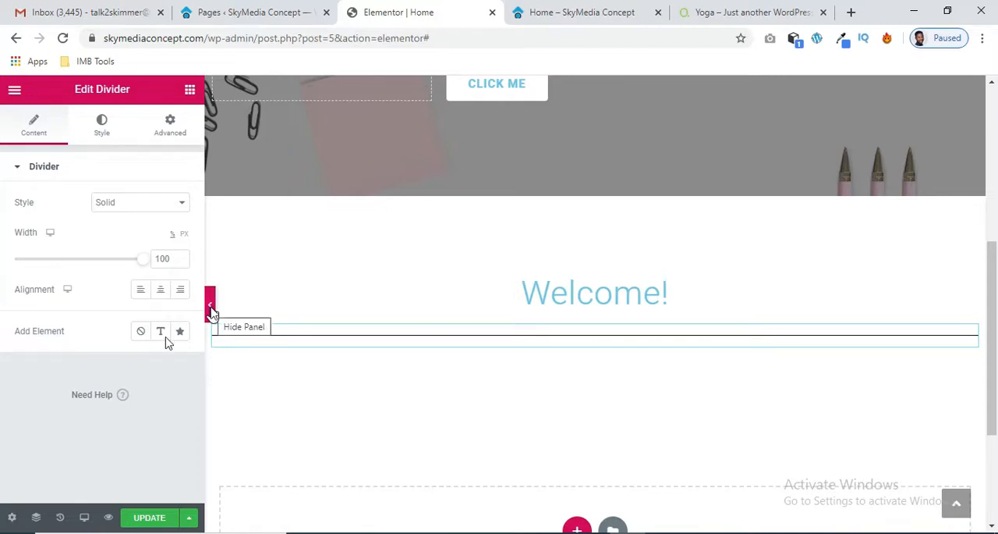
Preview the section without the editing panel, then set the divider's width to 10% and center it
{"action": "left_click", "coordinate": [210, 311]}
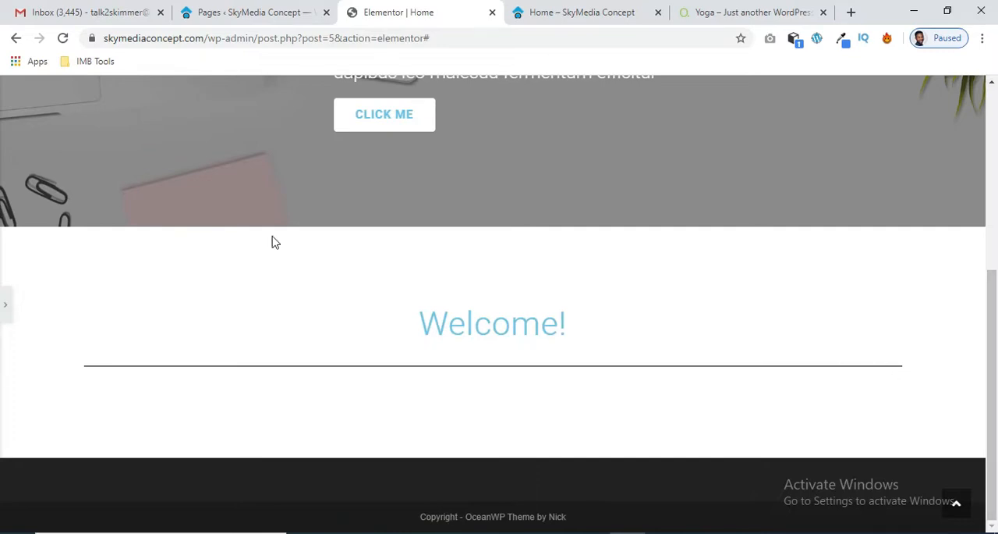
{"action": "left_click", "coordinate": [3, 312]}
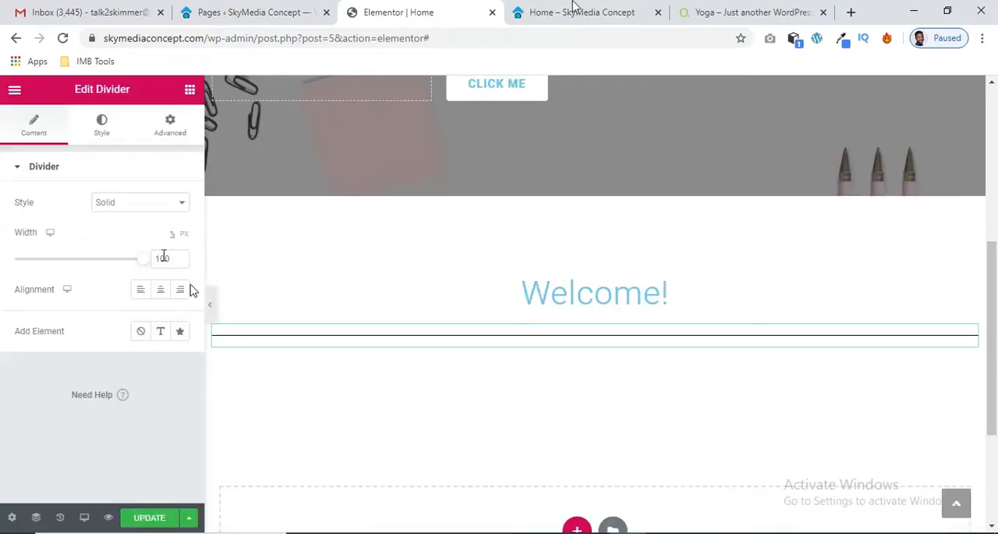
{"action": "left_click", "coordinate": [173, 258]}
{"action": "key", "text": "BackSpace"}
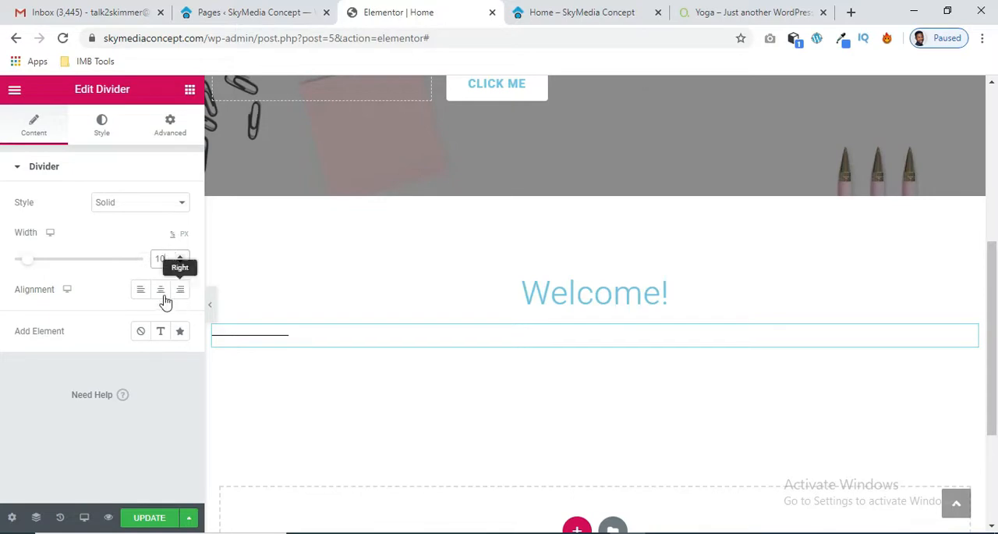
{"action": "left_click", "coordinate": [161, 292]}
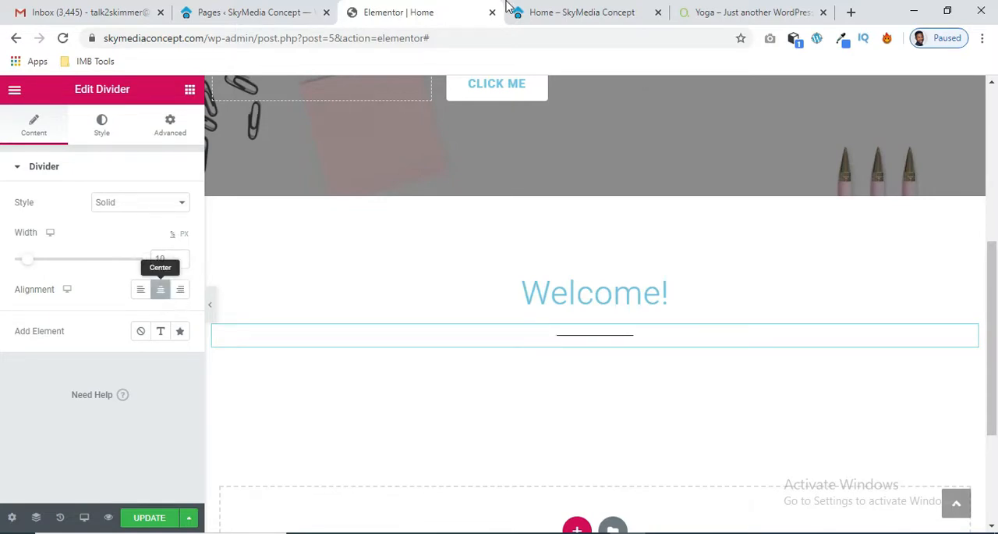
Compare the divider with the Yoga demo's line and reduce its width to 5%
{"action": "left_click", "coordinate": [722, 9]}
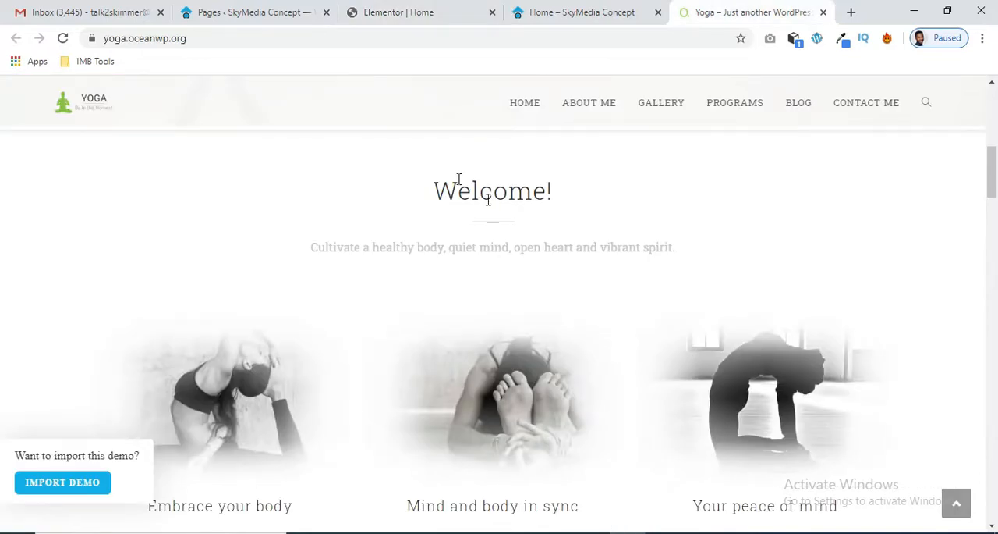
{"action": "left_click", "coordinate": [383, 10]}
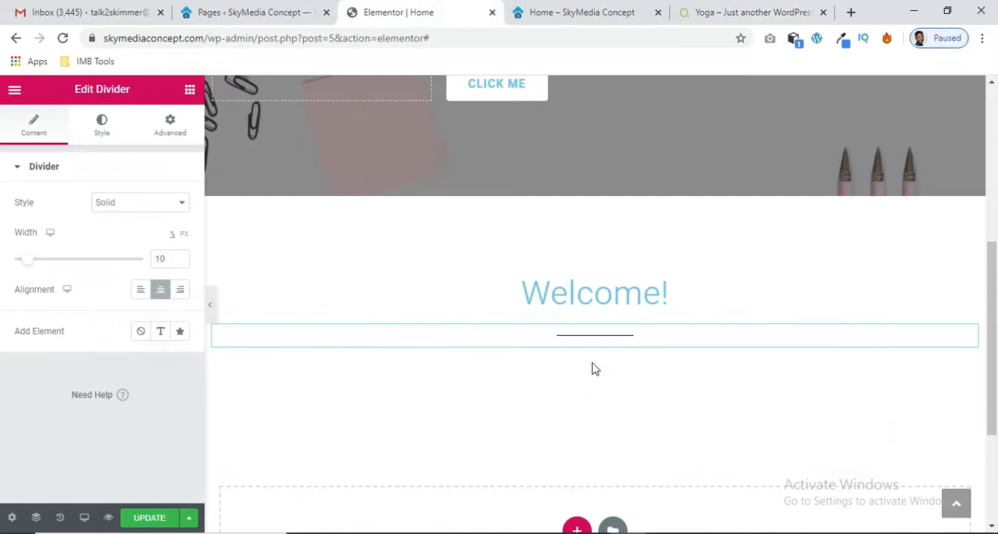
{"action": "left_click", "coordinate": [181, 265]}
{"action": "left_click", "coordinate": [181, 265]}
{"action": "left_click", "coordinate": [181, 264]}
{"action": "left_click", "coordinate": [181, 265]}
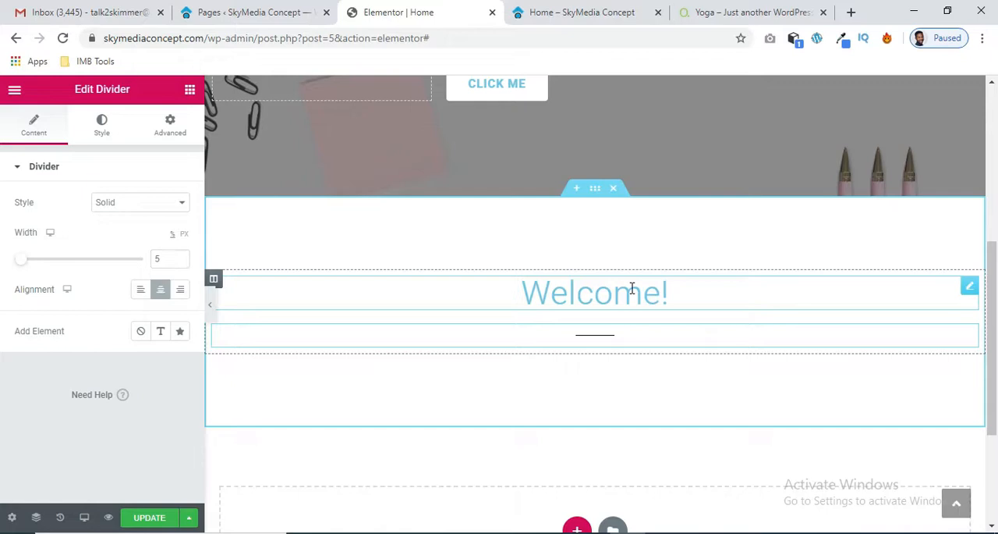
Set the Welcome! heading's text color to black (#000000)
{"action": "left_click", "coordinate": [108, 130]}
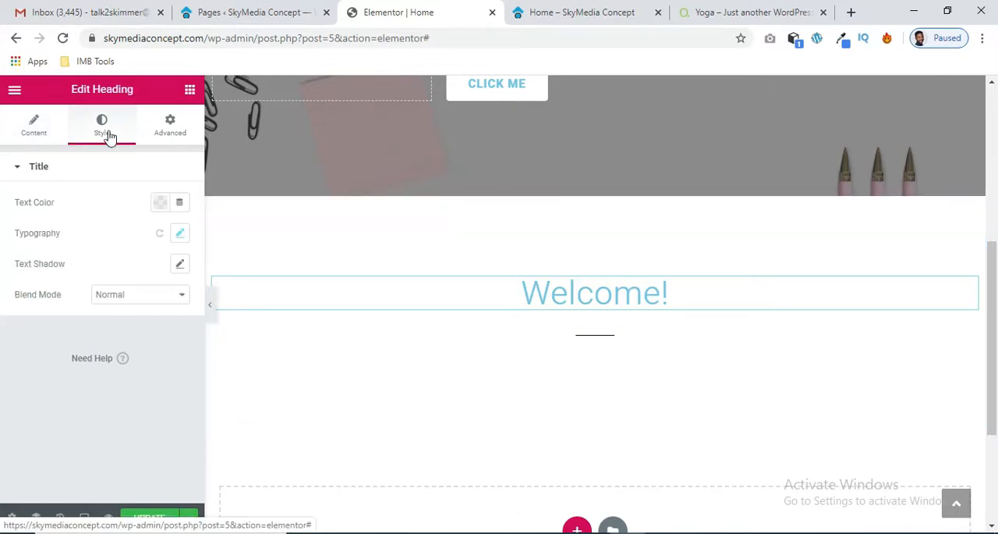
{"action": "left_click", "coordinate": [160, 205]}
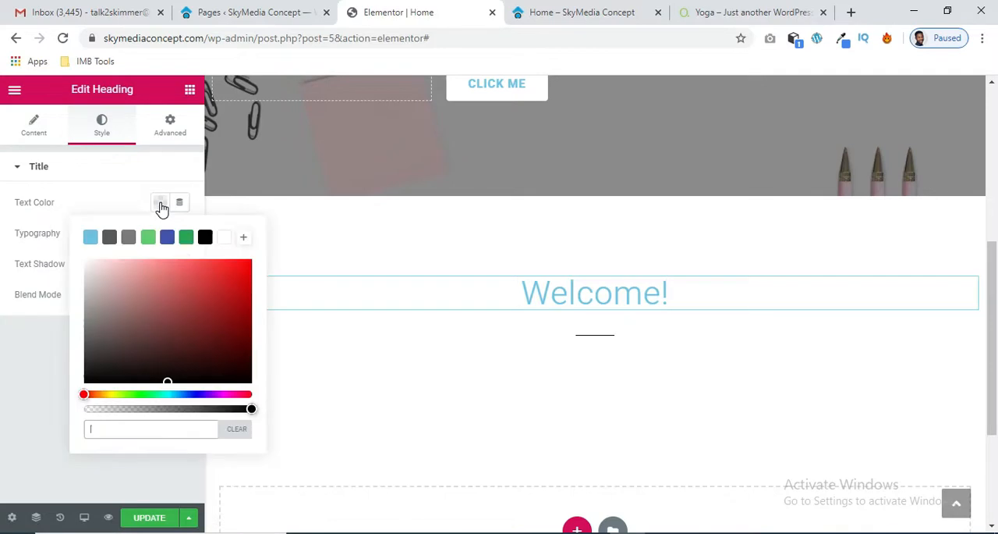
{"action": "left_click", "coordinate": [204, 238]}
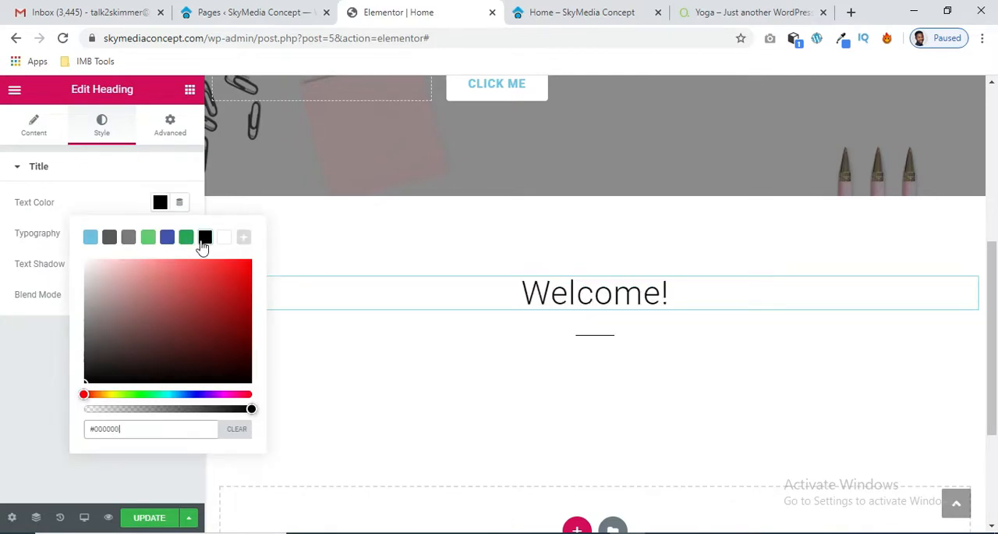
Change the color of the divider under the Welcome! heading to light blue #6EC1E4
{"action": "left_click", "coordinate": [608, 336]}
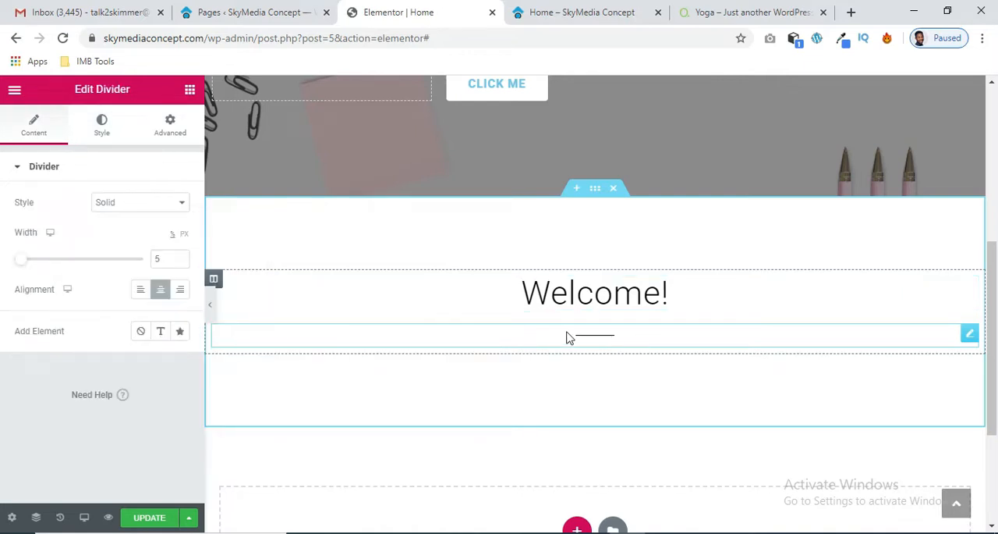
{"action": "left_click", "coordinate": [102, 125]}
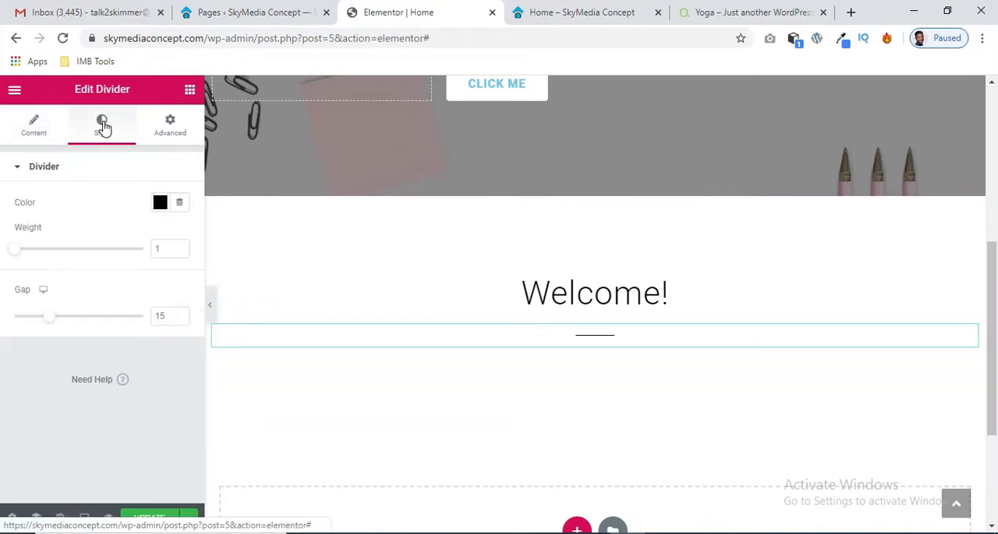
{"action": "left_click", "coordinate": [159, 203]}
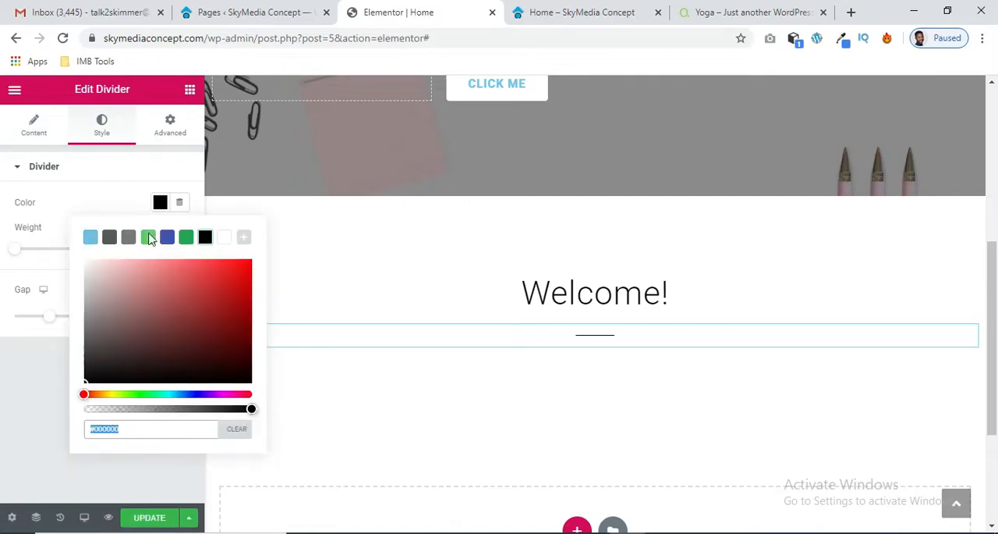
{"action": "left_click", "coordinate": [89, 238]}
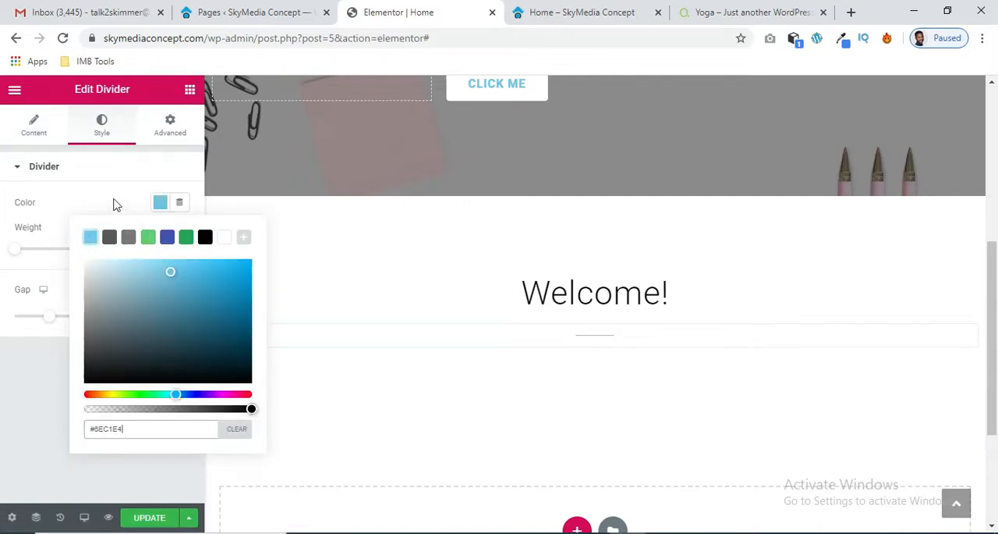
{"action": "left_click", "coordinate": [115, 204]}
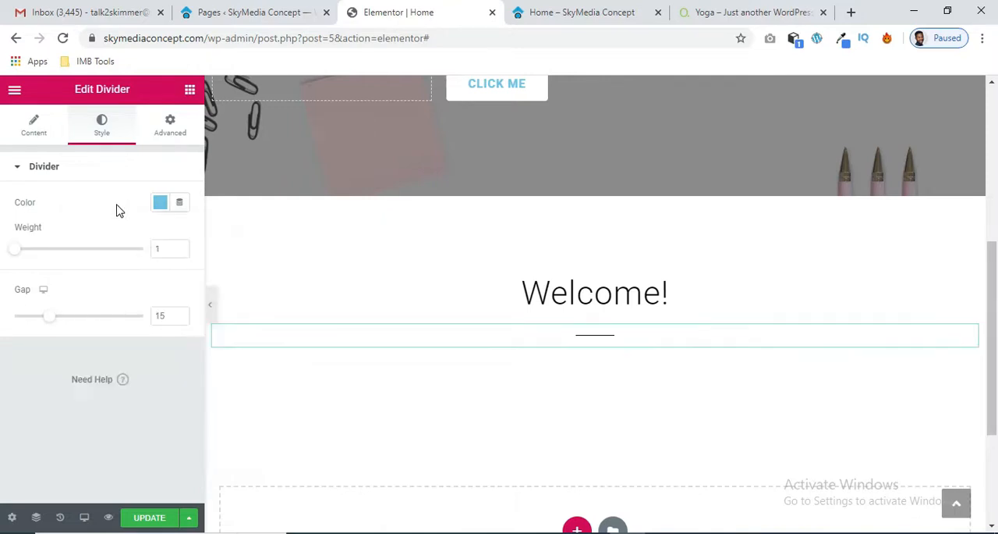
Try a weight of 5 for the divider under the Welcome! heading, and settle on a weight of 2
{"action": "left_click", "coordinate": [180, 246]}
{"action": "left_click", "coordinate": [180, 246]}
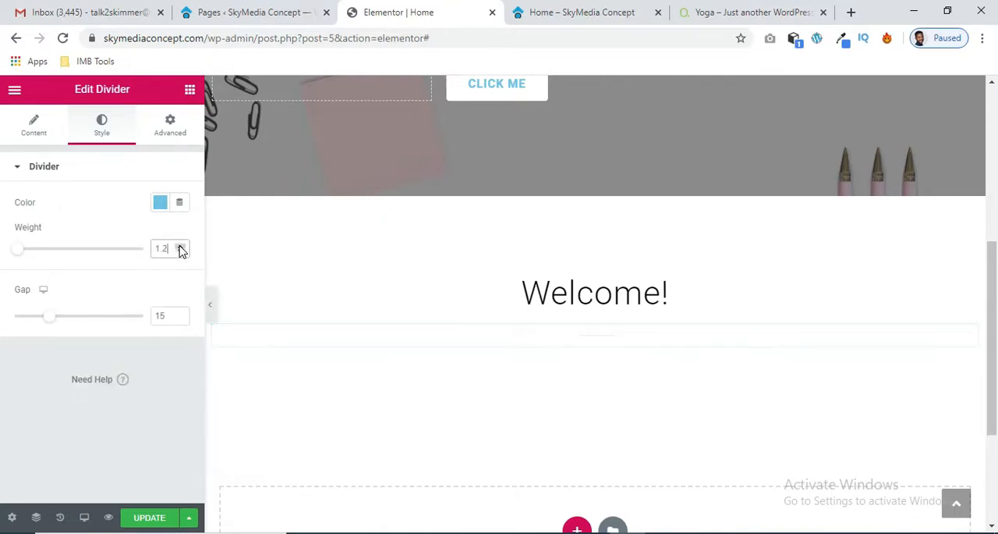
{"action": "double_click", "coordinate": [163, 248]}
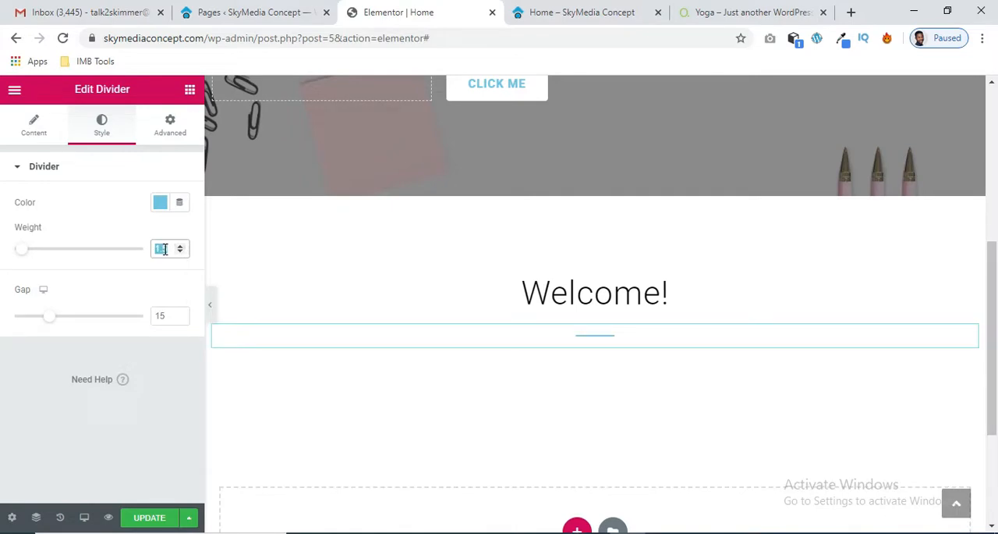
{"action": "type", "text": "5"}
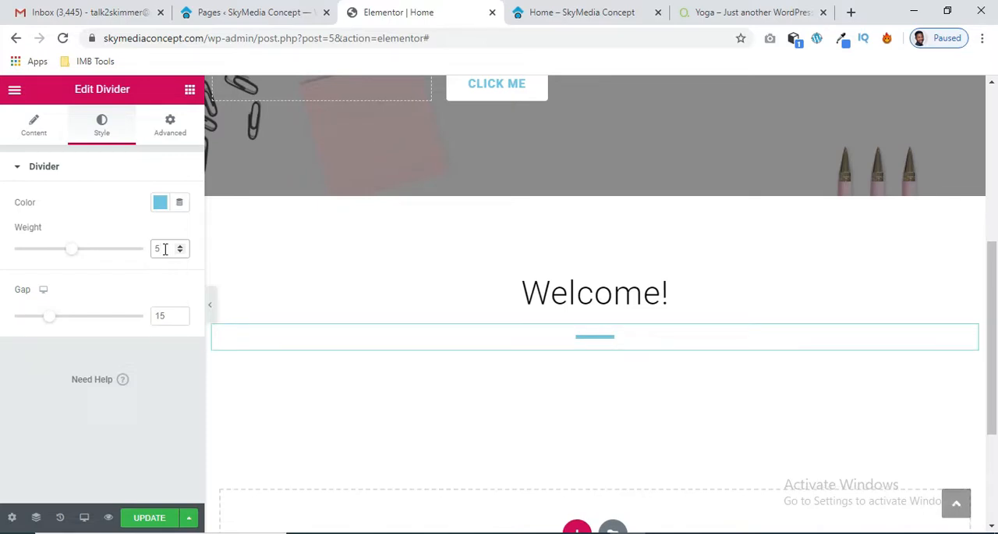
{"action": "key", "text": "BackSpace"}
{"action": "type", "text": "2"}
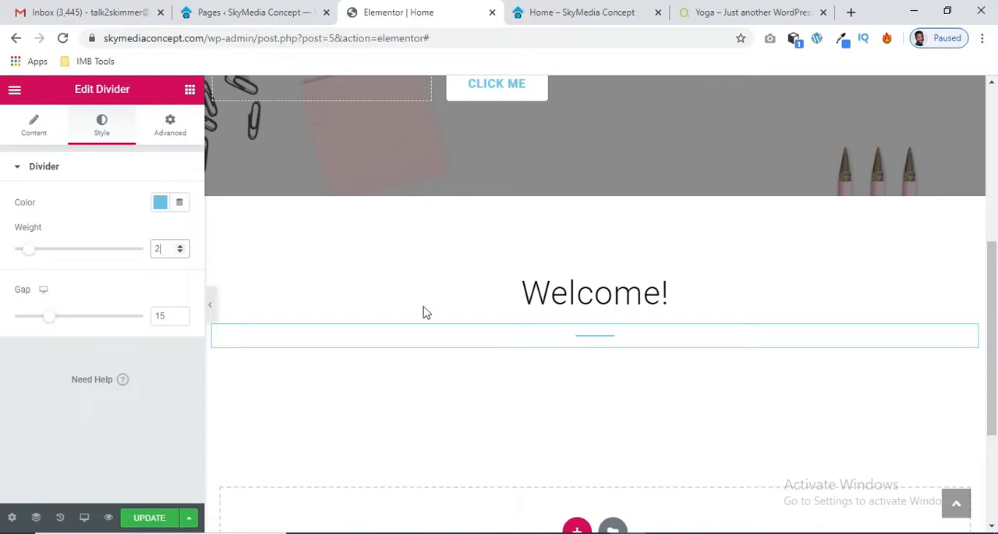
Check the tagline under the Yoga demo's Welcome heading and add a Text Editor widget below the divider
{"action": "left_click", "coordinate": [700, 9]}
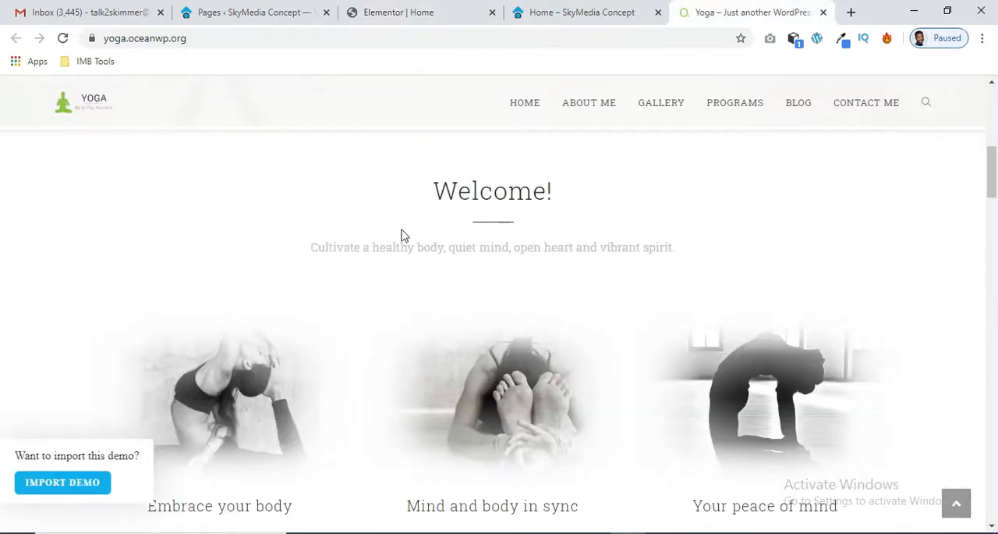
{"action": "left_click", "coordinate": [406, 6]}
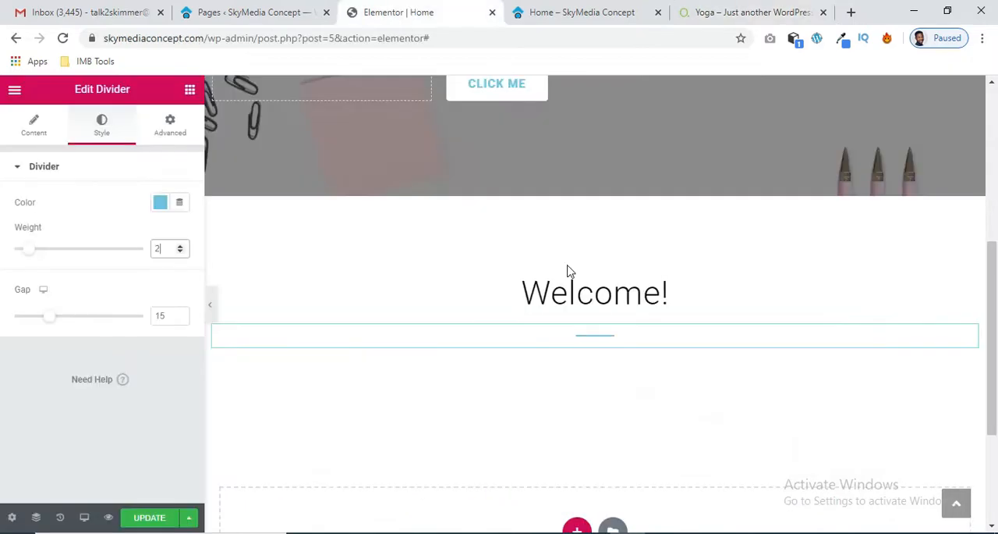
{"action": "left_click", "coordinate": [189, 91]}
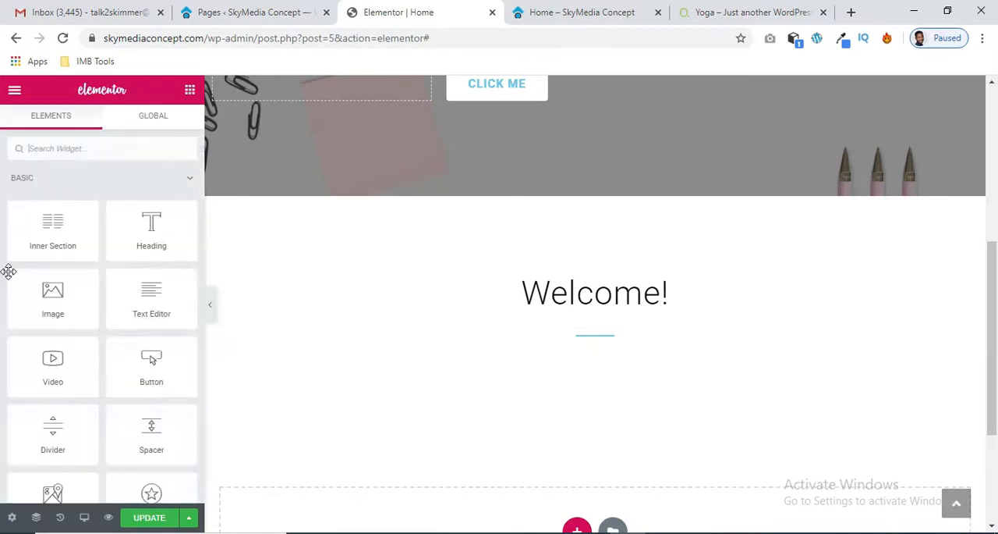
{"action": "left_click_drag", "start_coordinate": [219, 308], "coordinate": [603, 344]}
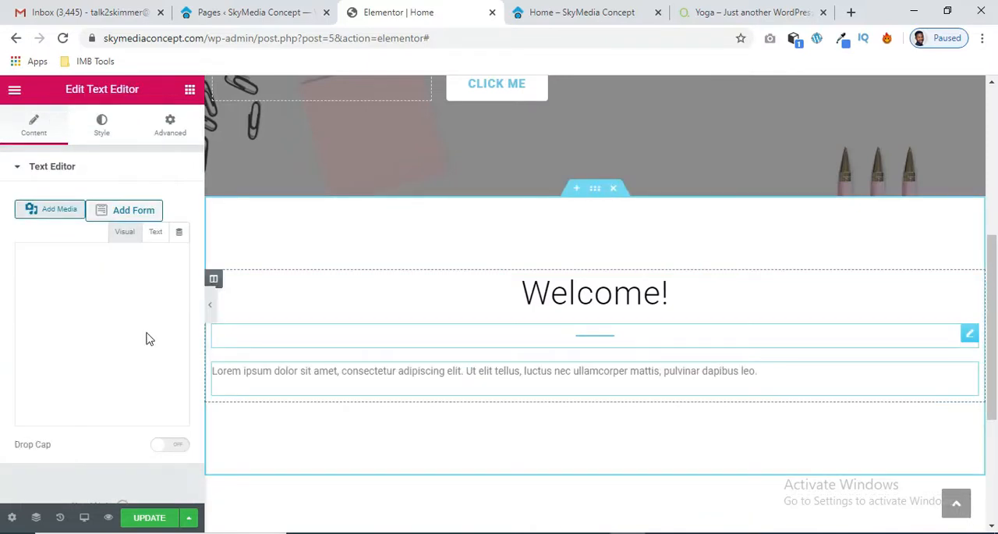
Center the placeholder text below the divider and shorten it to "Lorem ipsum dolor sit amet, consectetur adipiscing elit."
{"action": "left_click", "coordinate": [101, 123]}
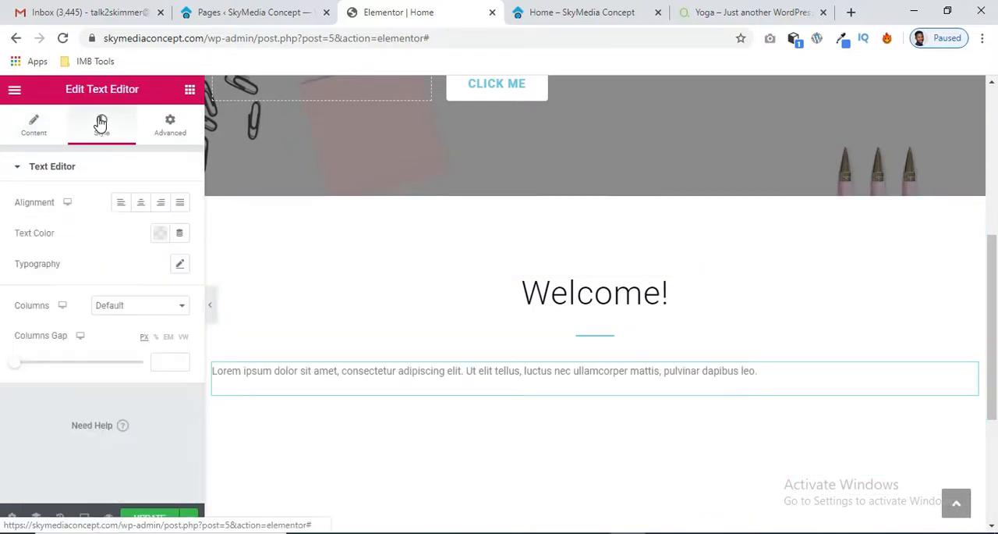
{"action": "left_click", "coordinate": [141, 206]}
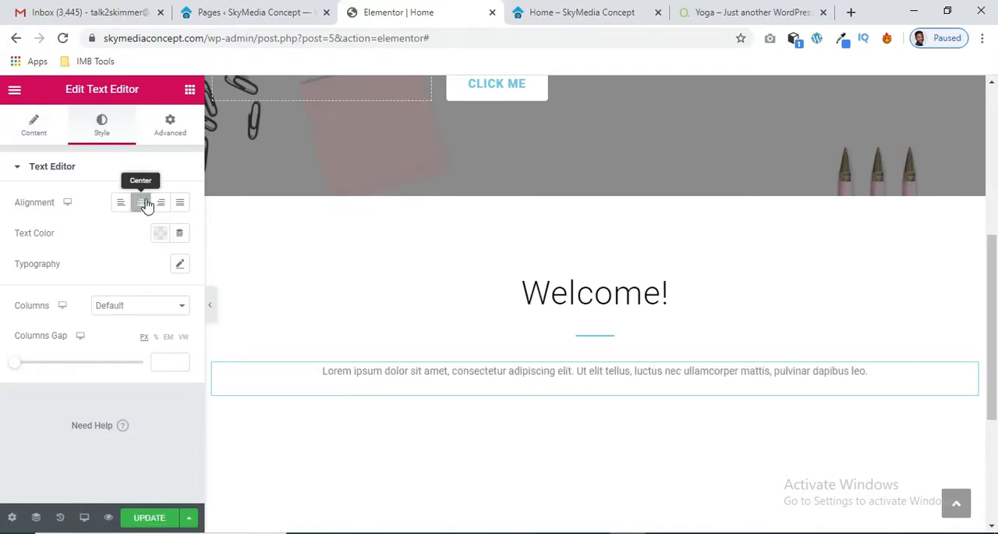
{"action": "left_click", "coordinate": [34, 128]}
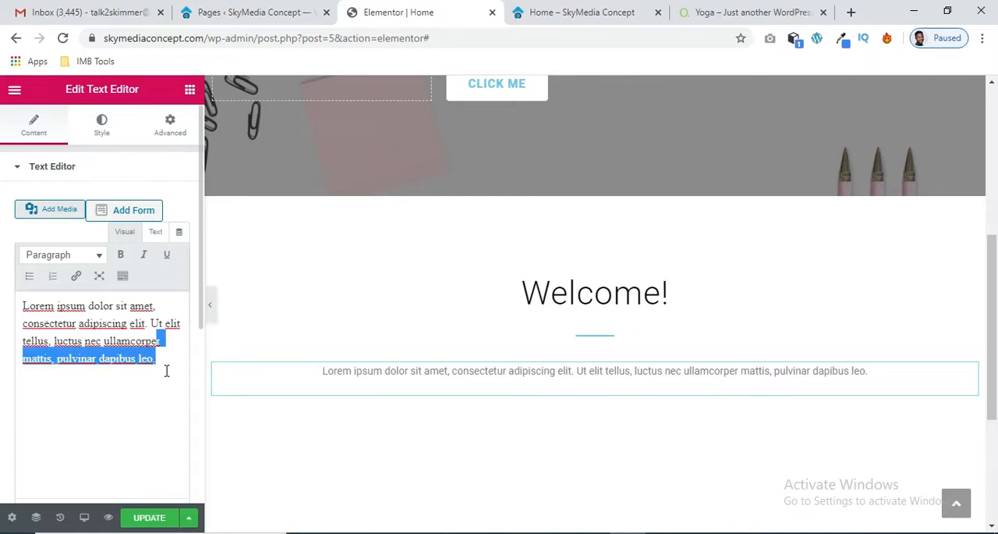
{"action": "key", "text": "shift+Up"}
{"action": "key", "text": "shift+Left"}
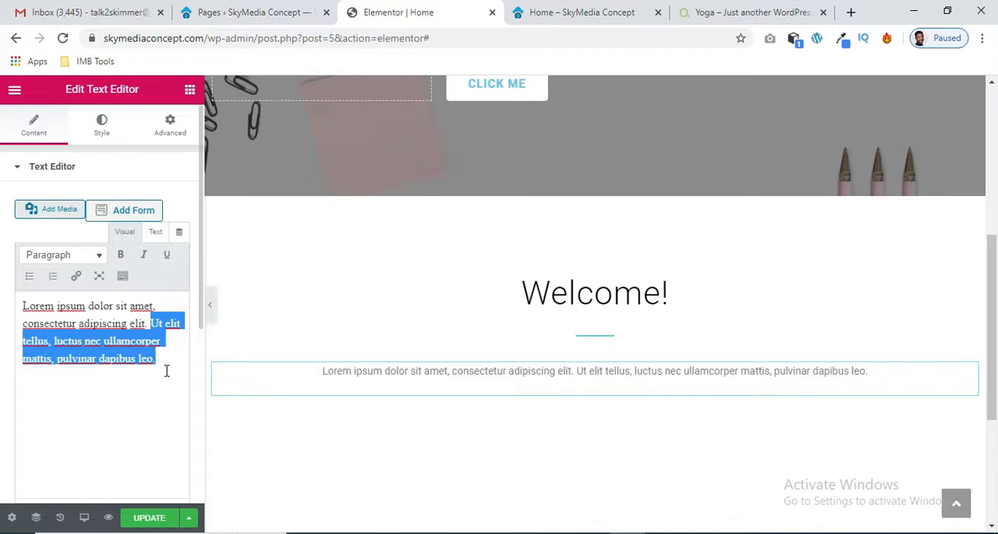
{"action": "key", "text": "BackSpace"}
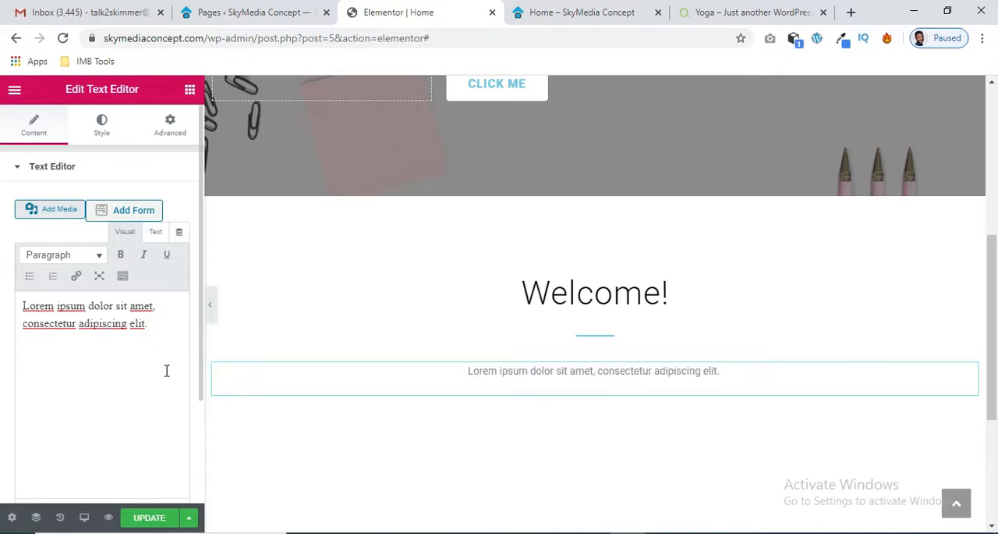
Compare the tagline with the Yoga demo's and set its font size to 16 px and letter spacing to 1
{"action": "left_click", "coordinate": [101, 126]}
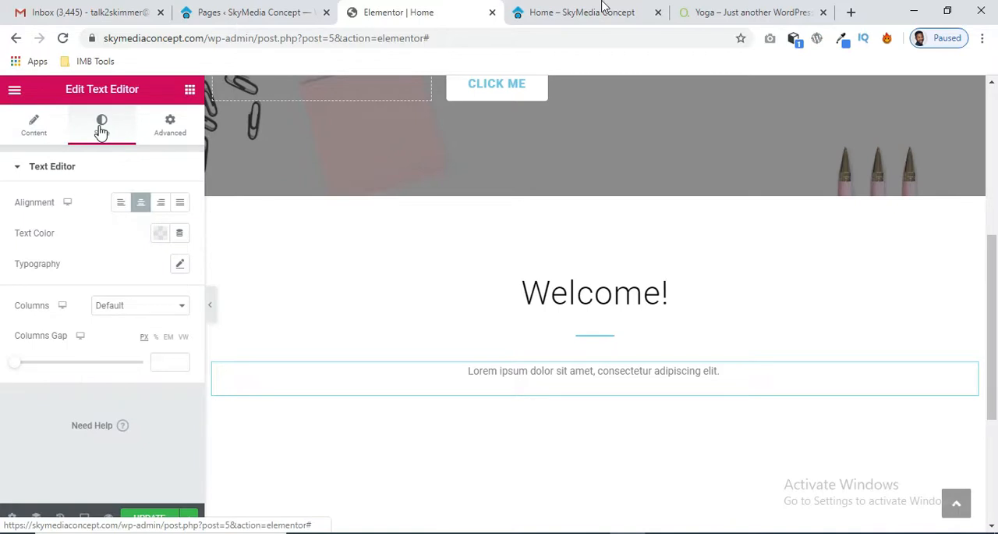
{"action": "left_click", "coordinate": [751, 7]}
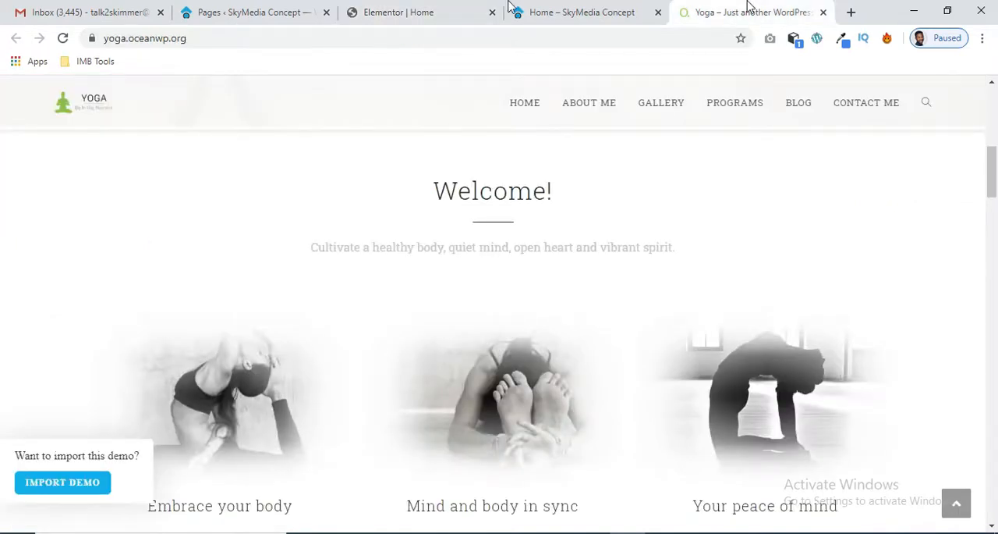
{"action": "left_click", "coordinate": [439, 6]}
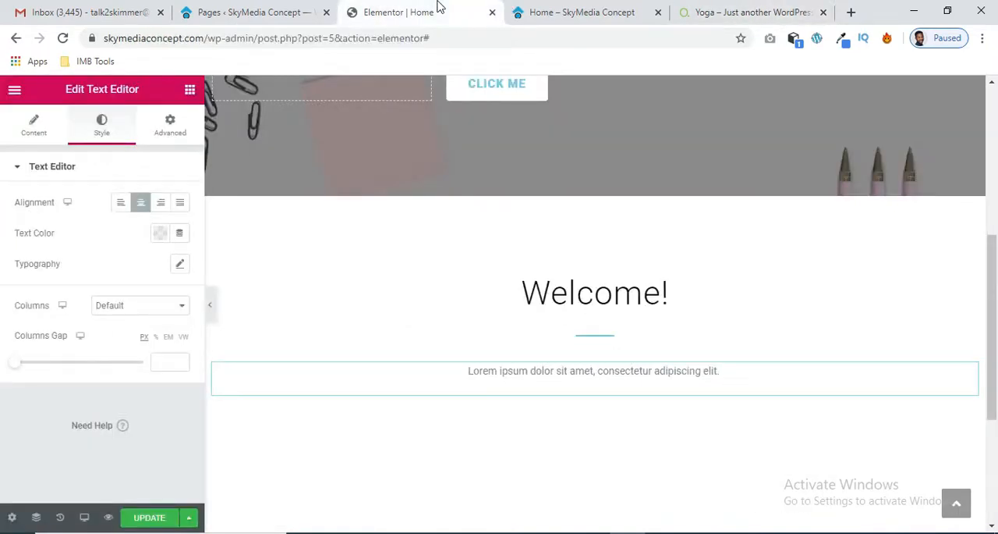
{"action": "left_click", "coordinate": [180, 263]}
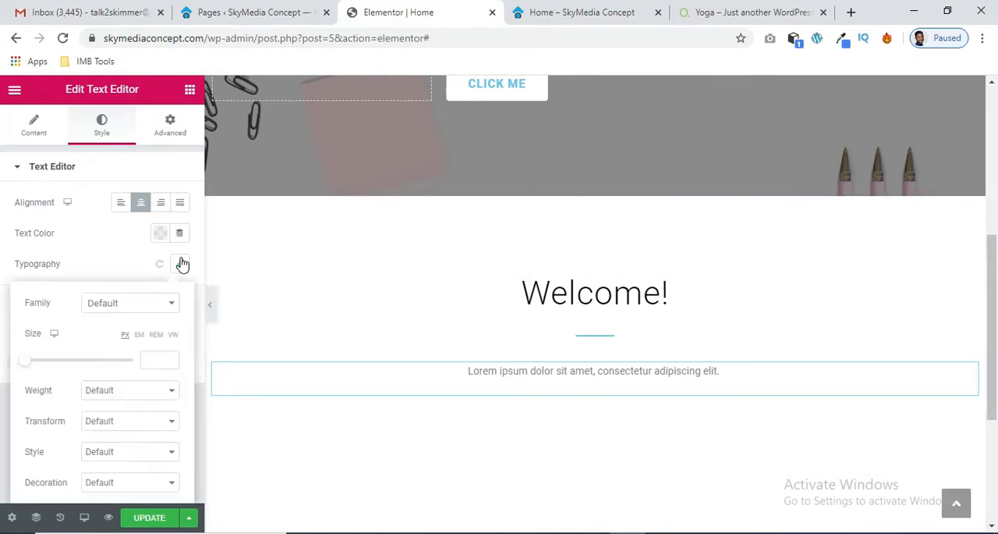
{"action": "left_click", "coordinate": [142, 357]}
{"action": "type", "text": "16"}
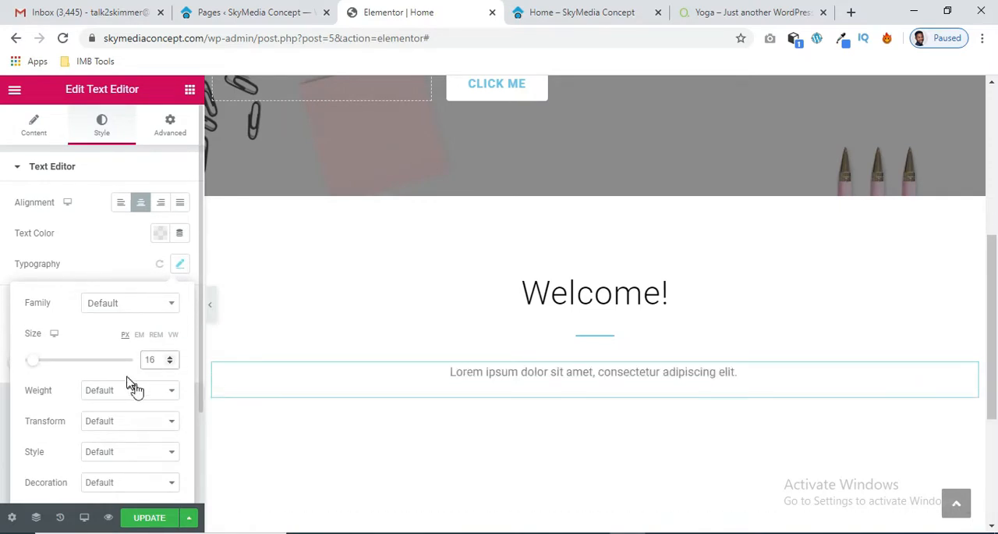
{"action": "scroll", "coordinate": [121, 378], "scroll_direction": "down", "scroll_amount": 3}
{"action": "left_click", "coordinate": [156, 478]}
{"action": "type", "text": "1"}
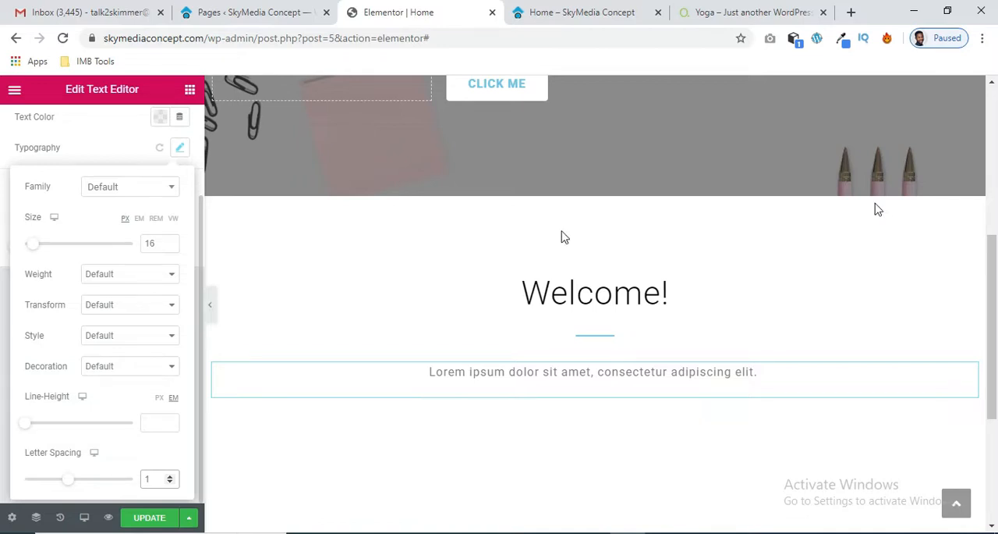
Update the Home page and view its Welcome section in the page preview
{"action": "left_click", "coordinate": [147, 519]}
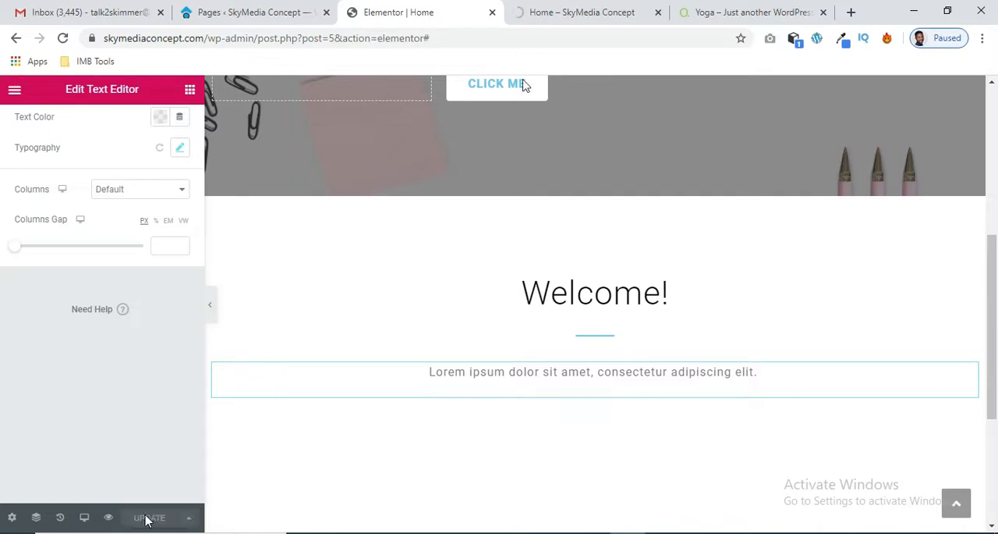
{"action": "left_click", "coordinate": [553, 9]}
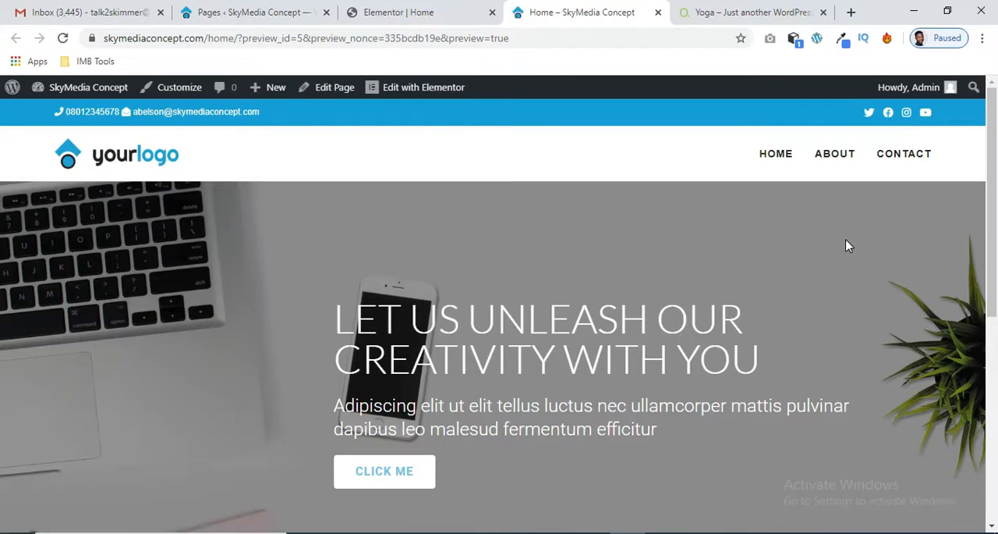
{"action": "scroll", "coordinate": [849, 246], "scroll_direction": "down", "scroll_amount": 1}
{"action": "scroll", "coordinate": [849, 246], "scroll_direction": "down", "scroll_amount": 5}
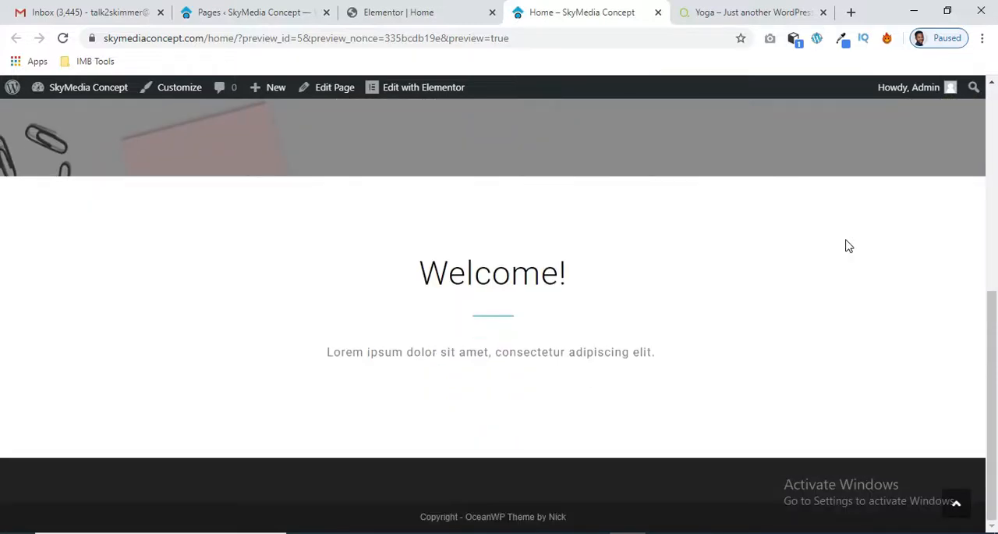
Compare the previewed Welcome section's layout and spacing with the hero and Welcome sections of the Yoga demo
{"action": "left_click", "coordinate": [733, 12]}
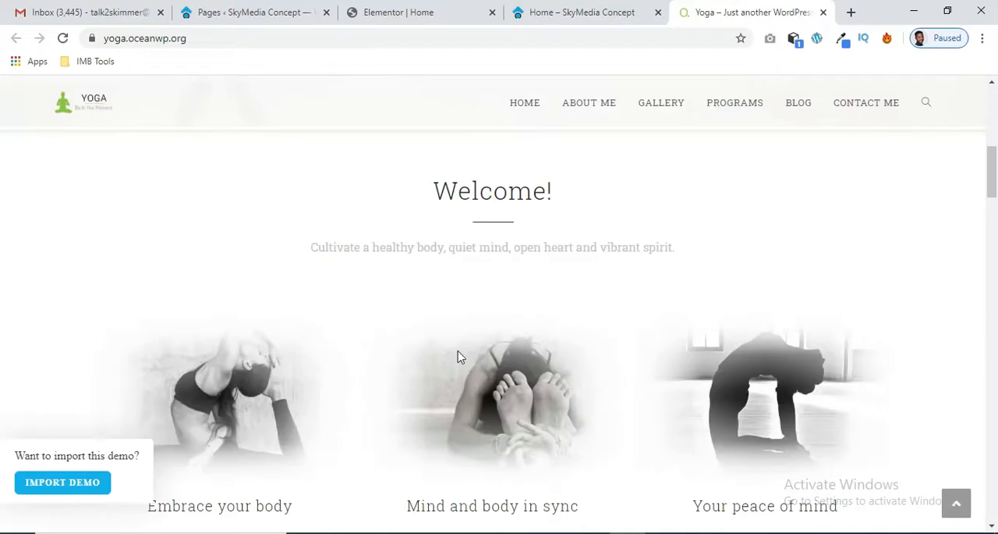
{"action": "left_click", "coordinate": [597, 4]}
{"action": "left_click", "coordinate": [730, 7]}
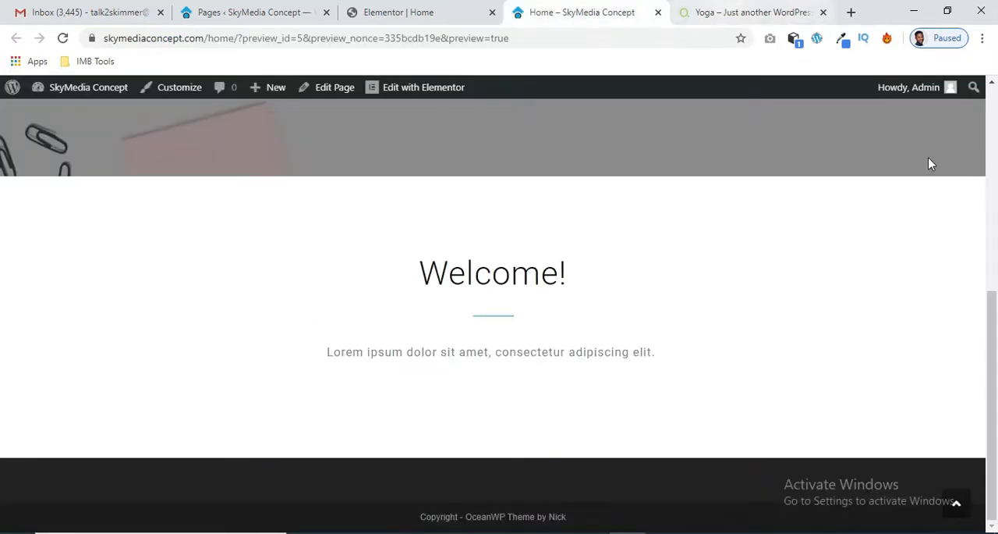
{"action": "left_click", "coordinate": [995, 136]}
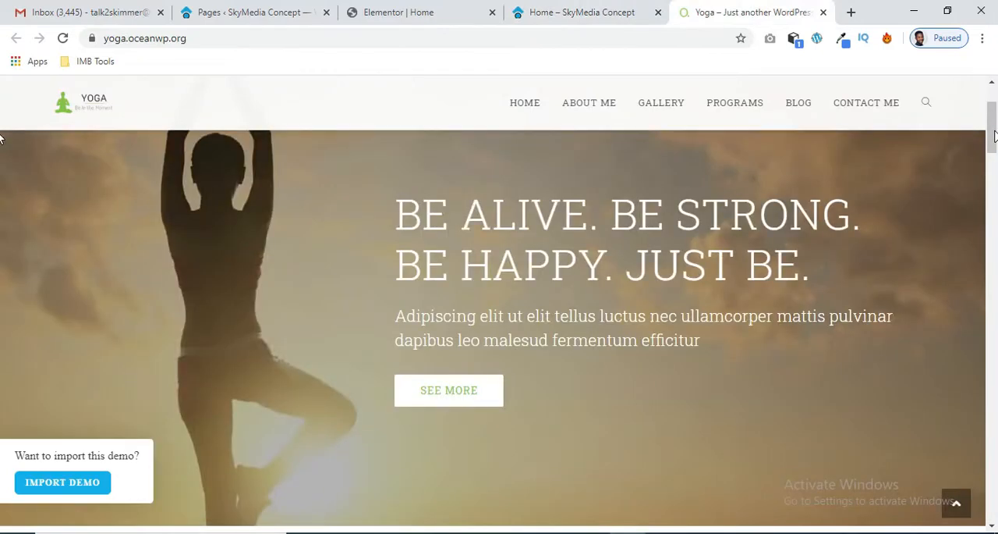
{"action": "scroll", "coordinate": [992, 125], "scroll_direction": "down", "scroll_amount": 2}
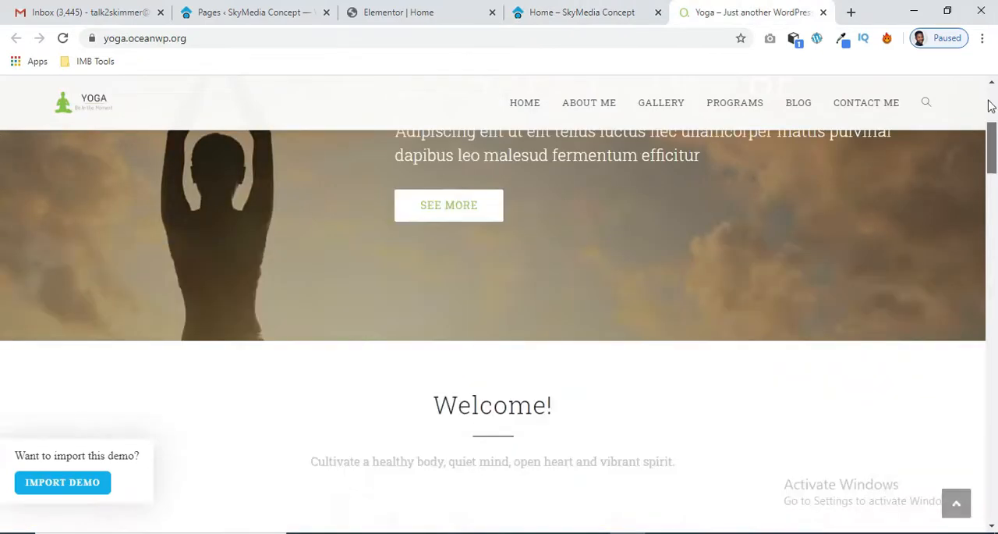
{"action": "left_click", "coordinate": [591, 9]}
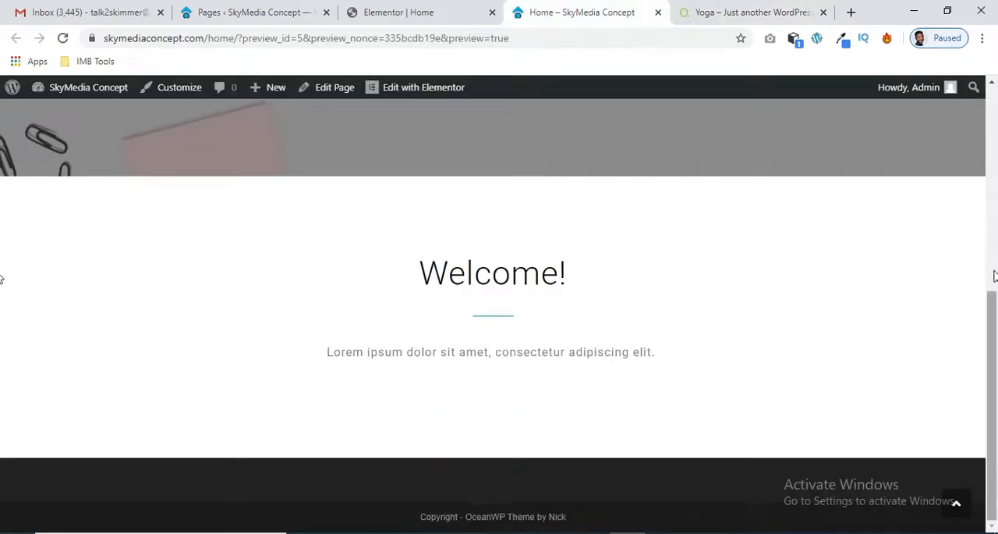
Set the hero section's background image to No-repeat with Fixed attachment
{"action": "scroll", "coordinate": [975, 164], "scroll_direction": "up", "scroll_amount": 2}
{"action": "scroll", "coordinate": [993, 168], "scroll_direction": "up", "scroll_amount": 3}
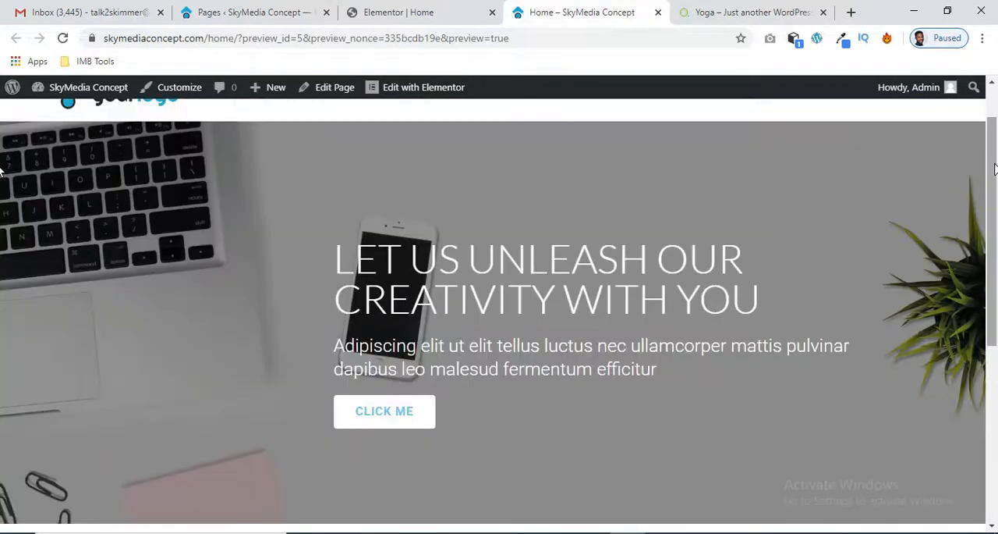
{"action": "scroll", "coordinate": [995, 191], "scroll_direction": "down", "scroll_amount": 1}
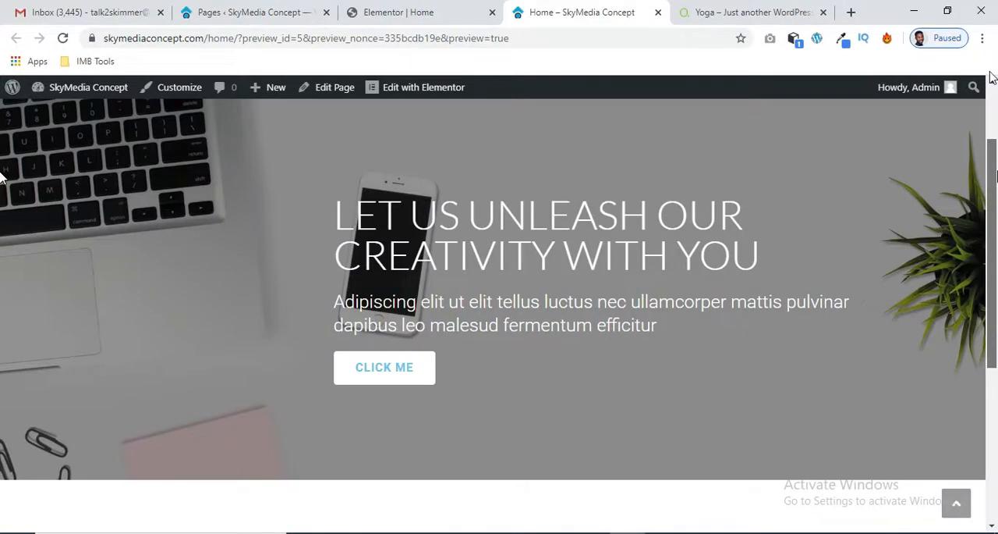
{"action": "scroll", "coordinate": [996, 78], "scroll_direction": "up", "scroll_amount": 2}
{"action": "left_click", "coordinate": [407, 6]}
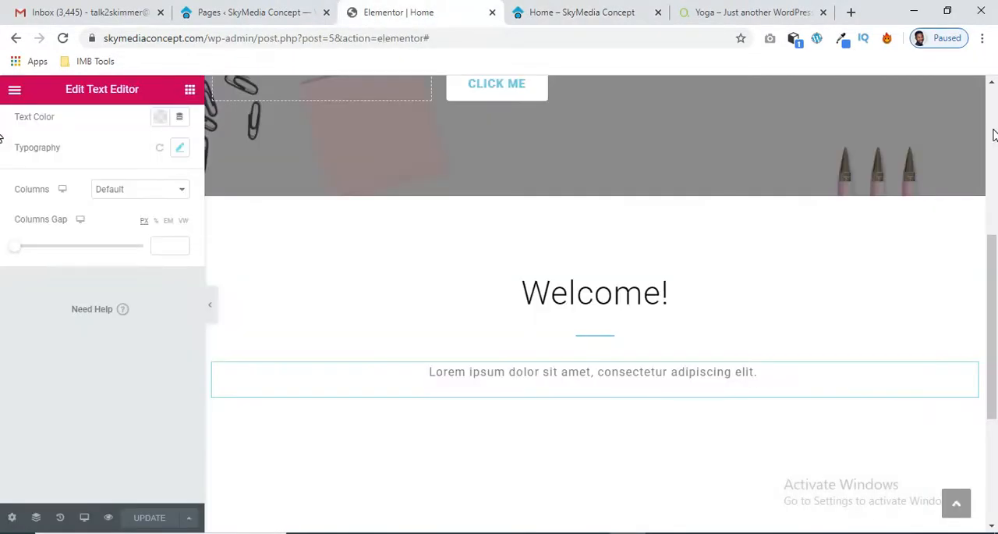
{"action": "scroll", "coordinate": [994, 134], "scroll_direction": "up", "scroll_amount": 5}
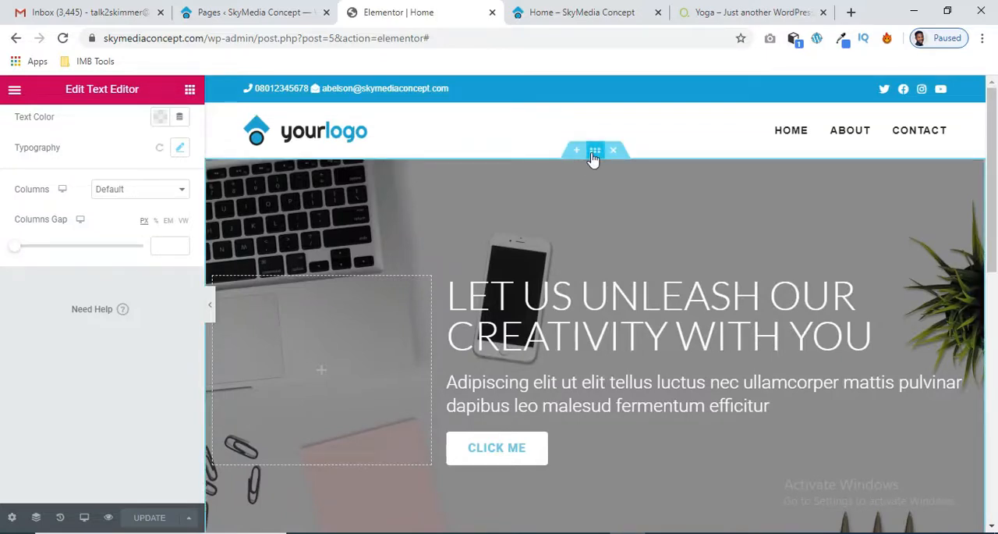
{"action": "left_click", "coordinate": [594, 153]}
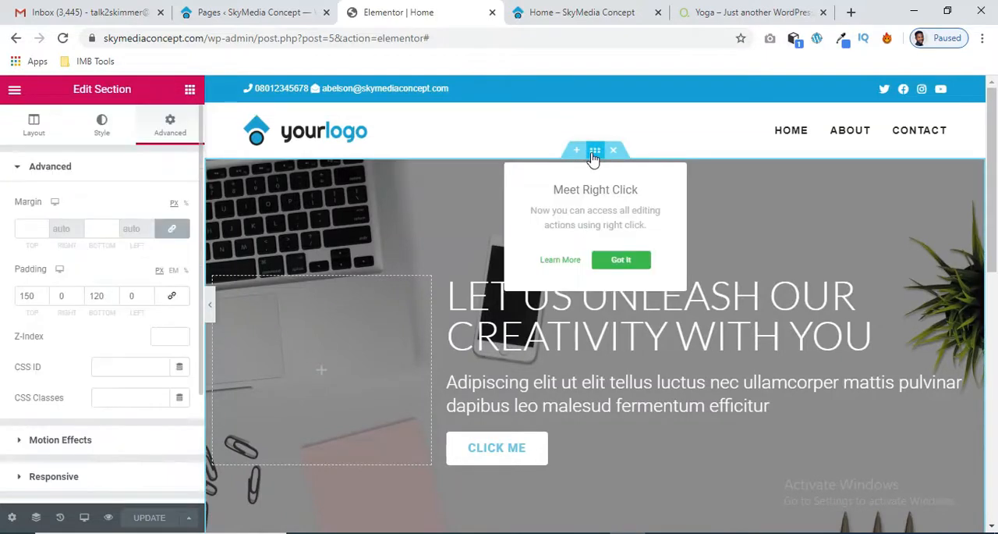
{"action": "left_click", "coordinate": [103, 134]}
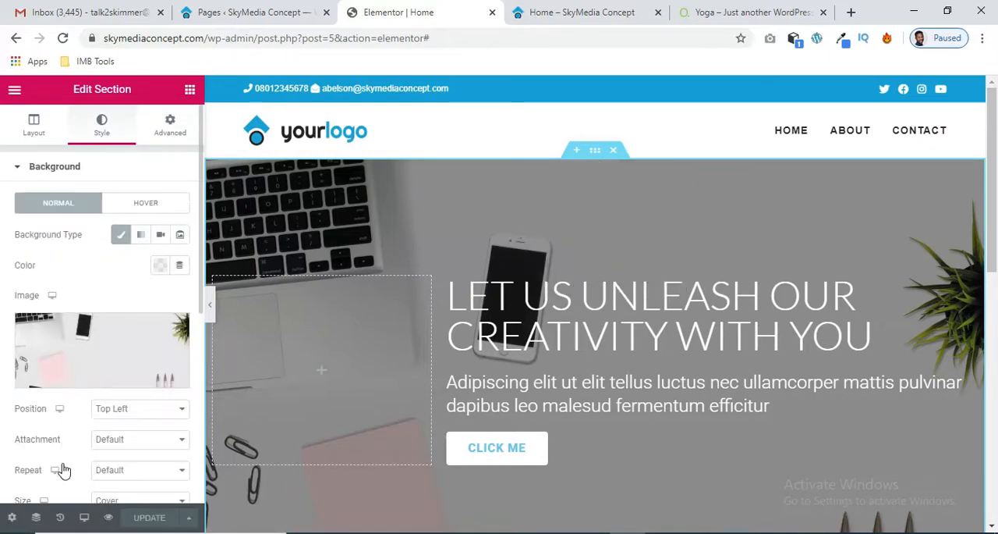
{"action": "scroll", "coordinate": [2, 462], "scroll_direction": "down", "scroll_amount": 2}
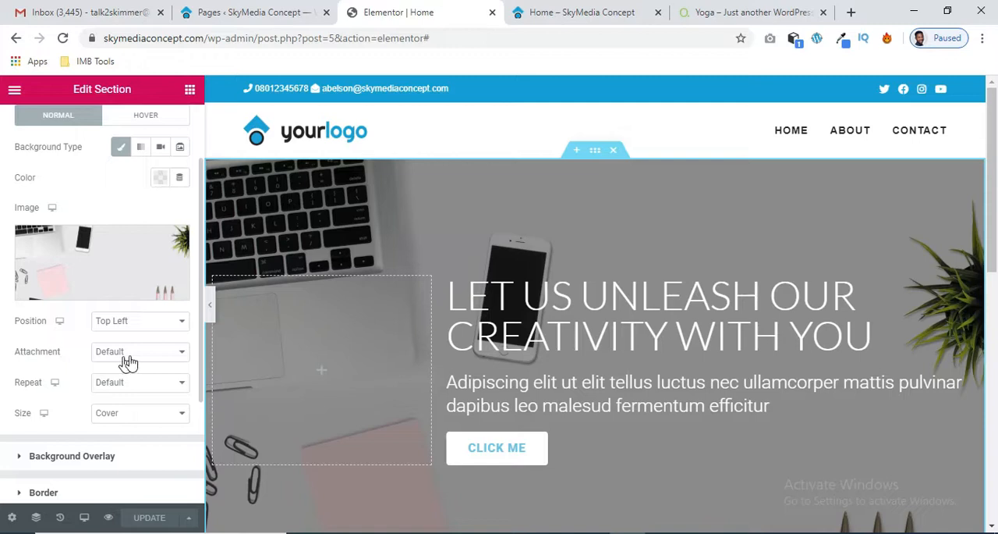
{"action": "left_click", "coordinate": [180, 384]}
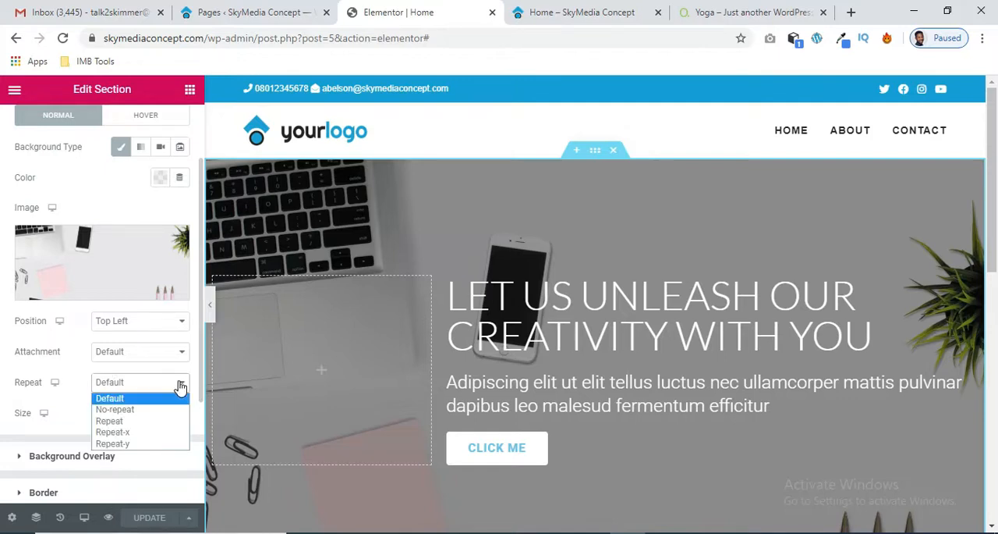
{"action": "left_click", "coordinate": [134, 411]}
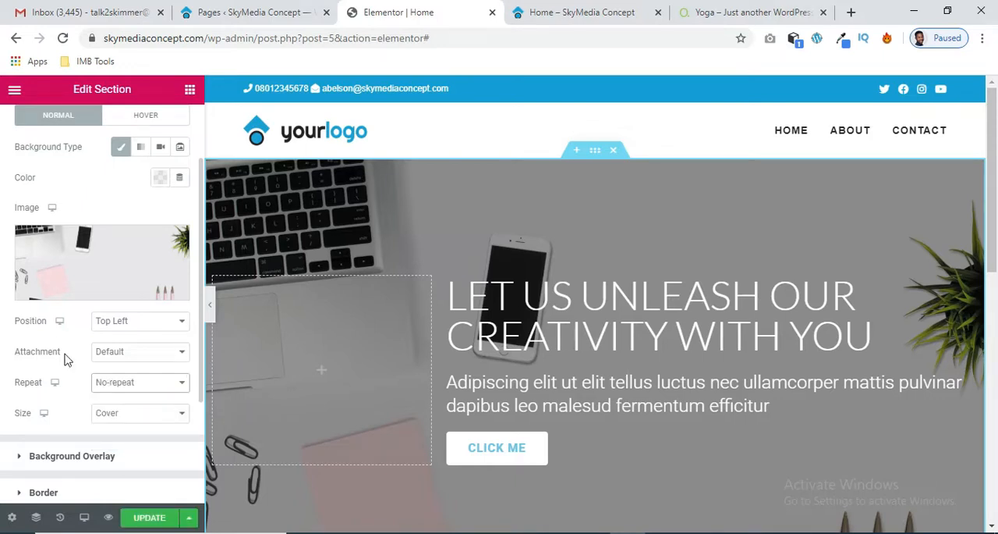
{"action": "left_click", "coordinate": [155, 353]}
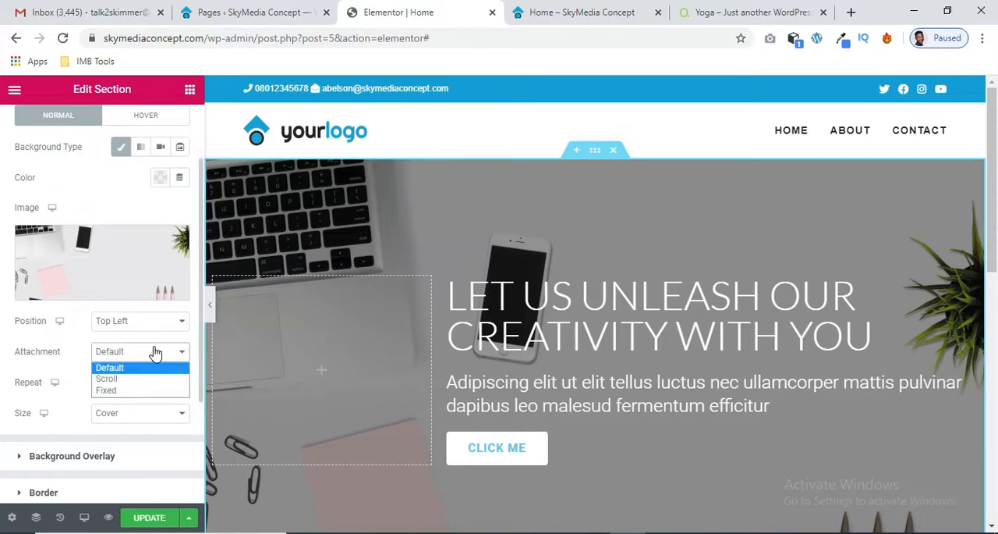
{"action": "left_click", "coordinate": [133, 391]}
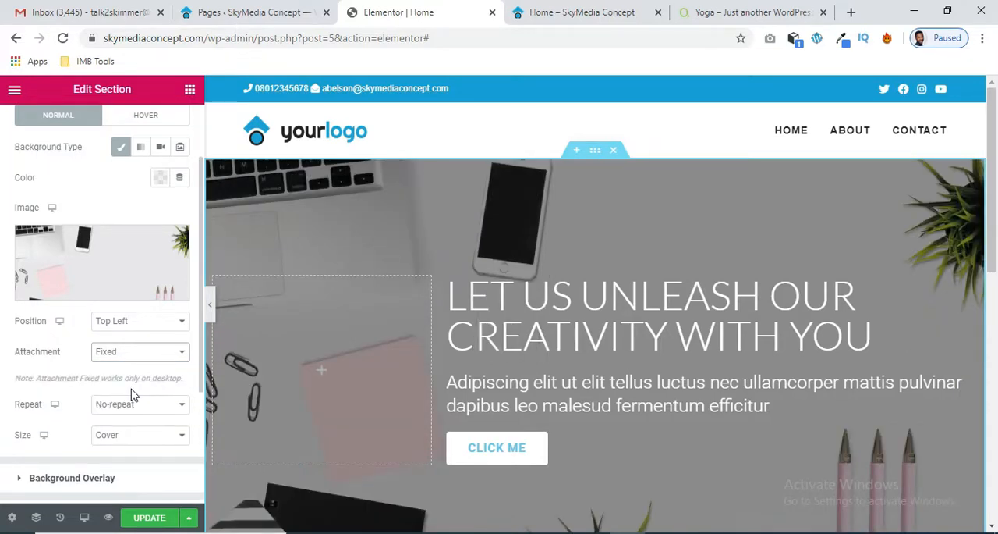
Update the Home page and check the hero's background scrolling effect in the page preview
{"action": "left_click", "coordinate": [156, 519]}
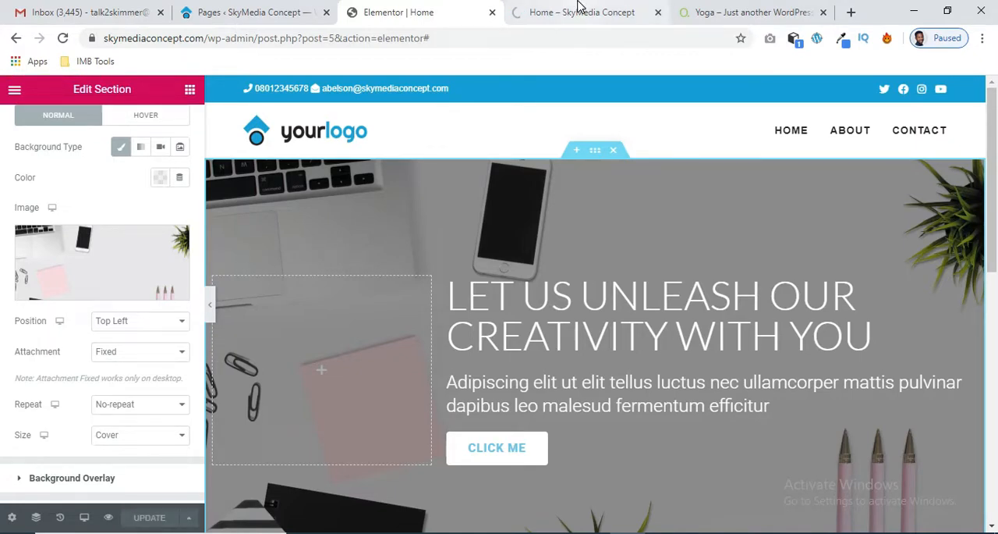
{"action": "left_click", "coordinate": [578, 11]}
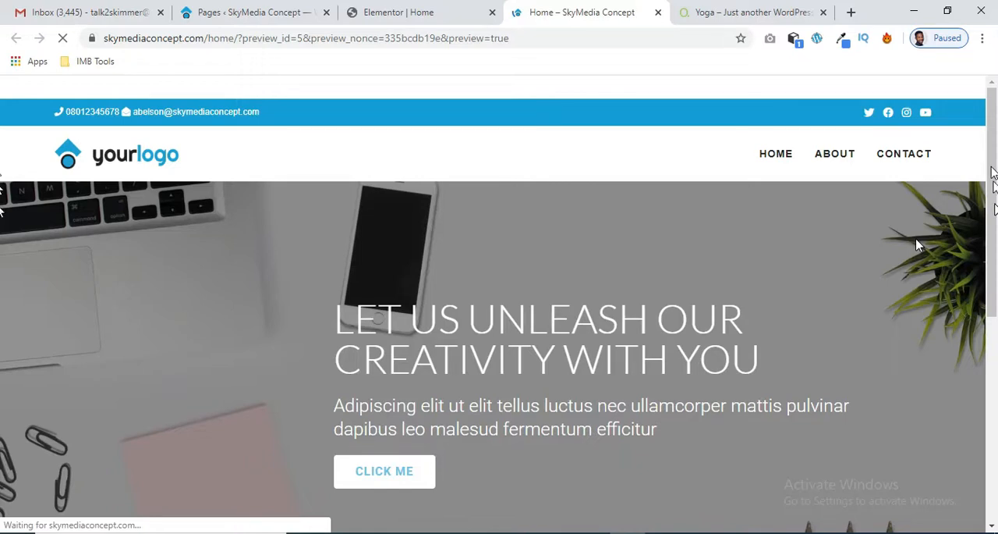
{"action": "left_click_drag", "start_coordinate": [995, 180], "coordinate": [996, 216]}
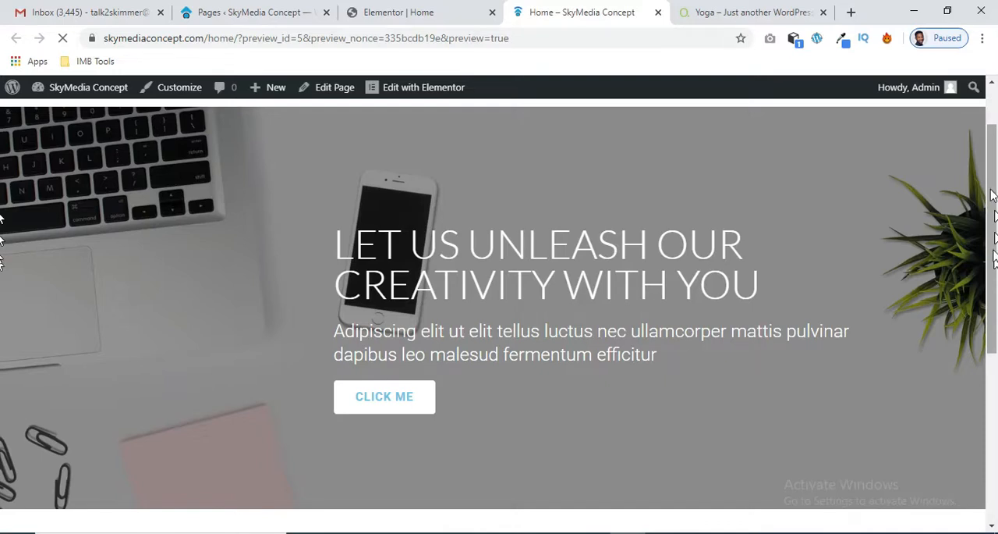
{"action": "scroll", "coordinate": [993, 226], "scroll_direction": "up", "scroll_amount": 1}
{"action": "scroll", "coordinate": [993, 226], "scroll_direction": "down", "scroll_amount": 1}
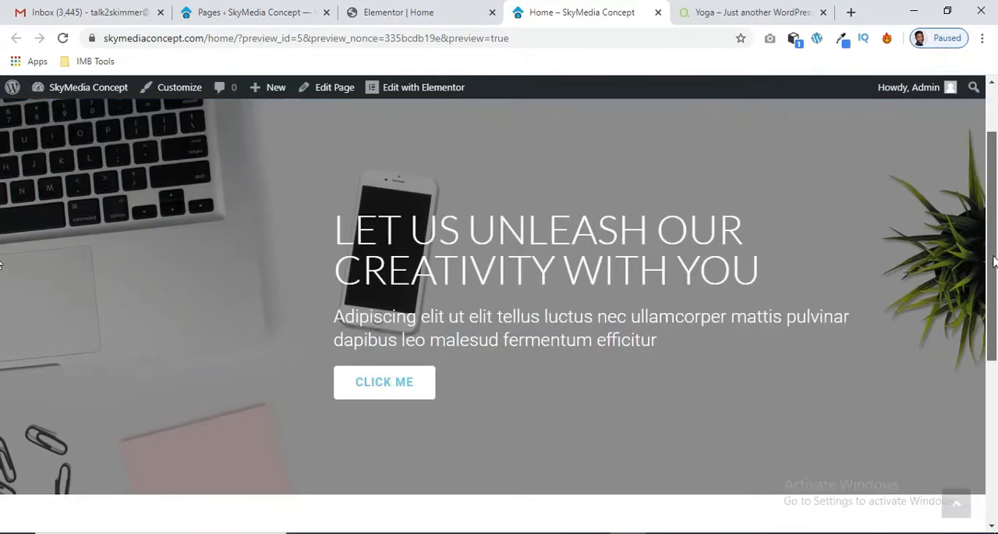
{"action": "scroll", "coordinate": [994, 267], "scroll_direction": "down", "scroll_amount": 1}
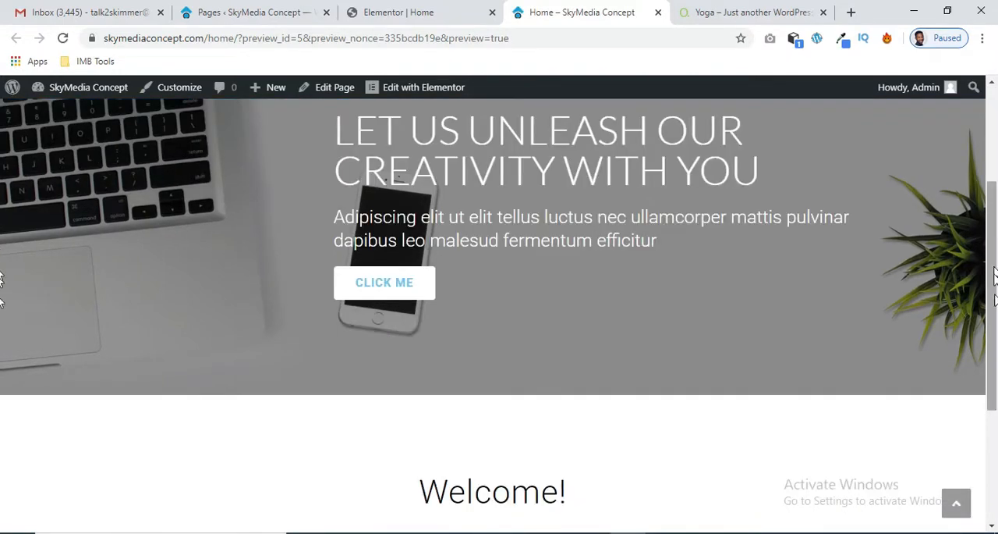
{"action": "scroll", "coordinate": [994, 271], "scroll_direction": "down", "scroll_amount": 2}
{"action": "left_click_drag", "start_coordinate": [993, 244], "coordinate": [981, 91]}
Compare the preview's hero scrolling with the Yoga demo's, examine the demo's columns below its Welcome tagline, and return to the Elementor editor
{"action": "left_click", "coordinate": [765, 8]}
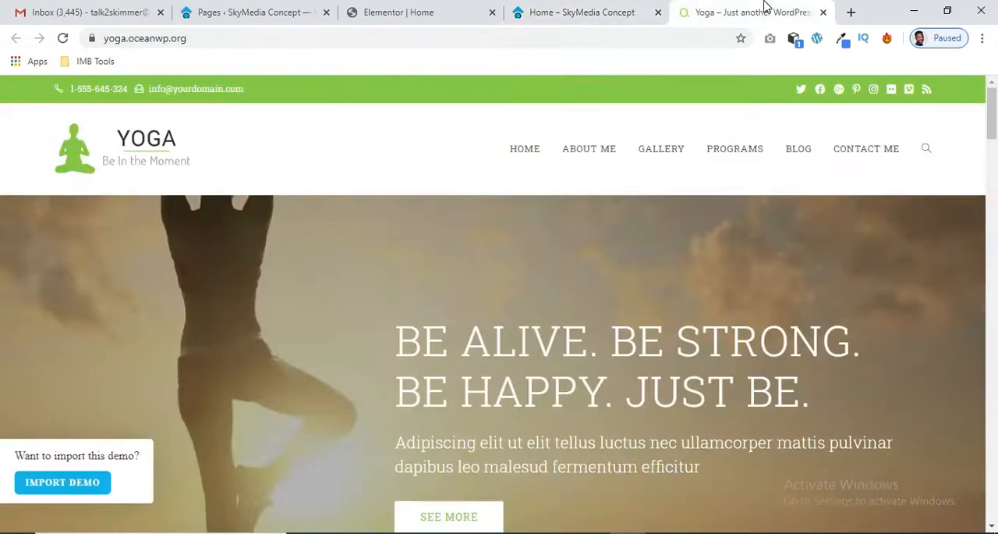
{"action": "left_click_drag", "start_coordinate": [989, 127], "coordinate": [987, 185]}
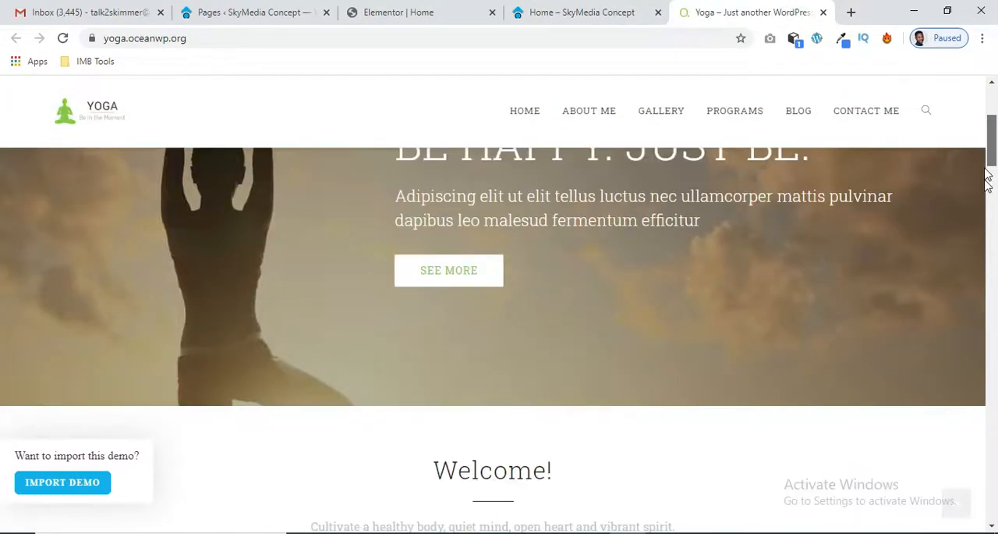
{"action": "scroll", "coordinate": [978, 121], "scroll_direction": "up", "scroll_amount": 3}
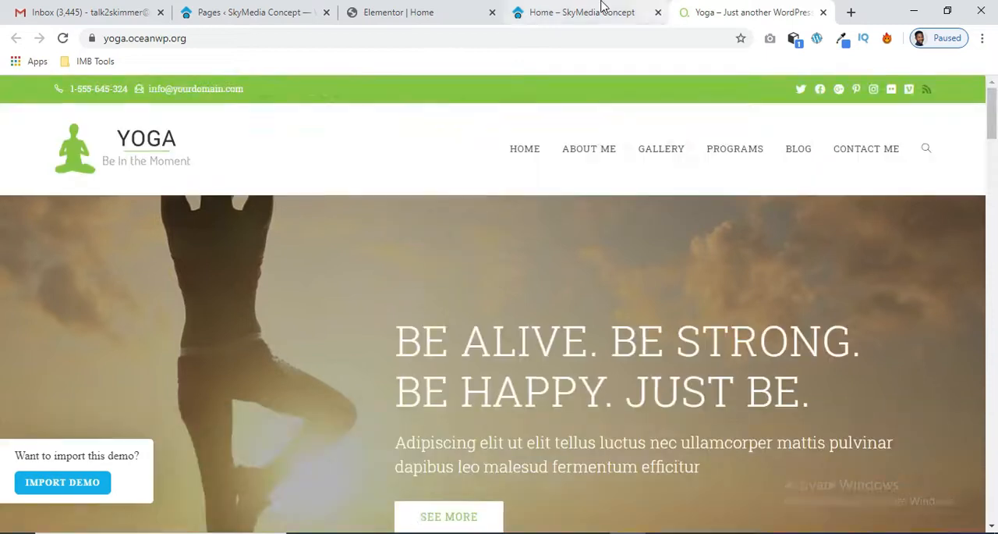
{"action": "left_click", "coordinate": [601, 9]}
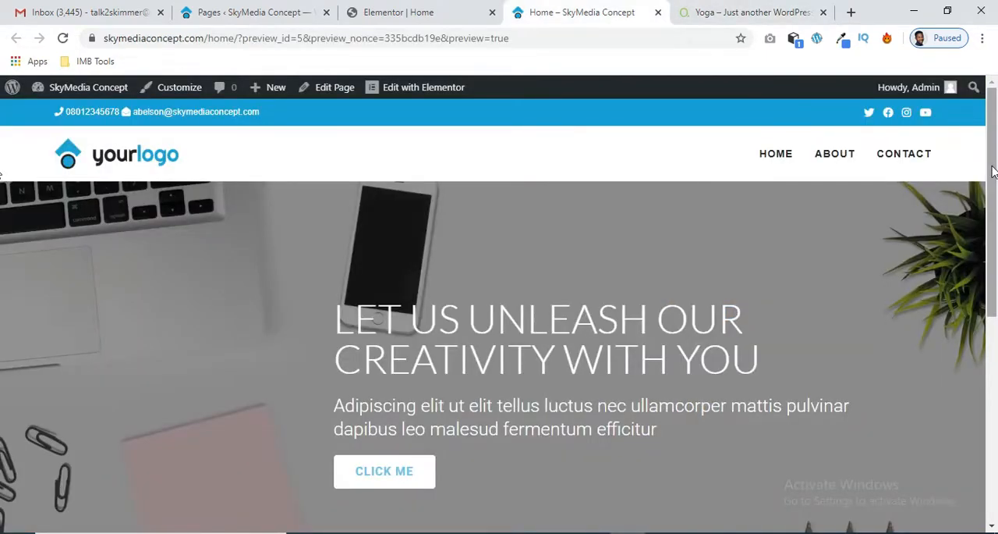
{"action": "left_click_drag", "start_coordinate": [994, 171], "coordinate": [995, 242]}
{"action": "scroll", "coordinate": [995, 245], "scroll_direction": "up", "scroll_amount": 2}
{"action": "scroll", "coordinate": [994, 246], "scroll_direction": "down", "scroll_amount": 2}
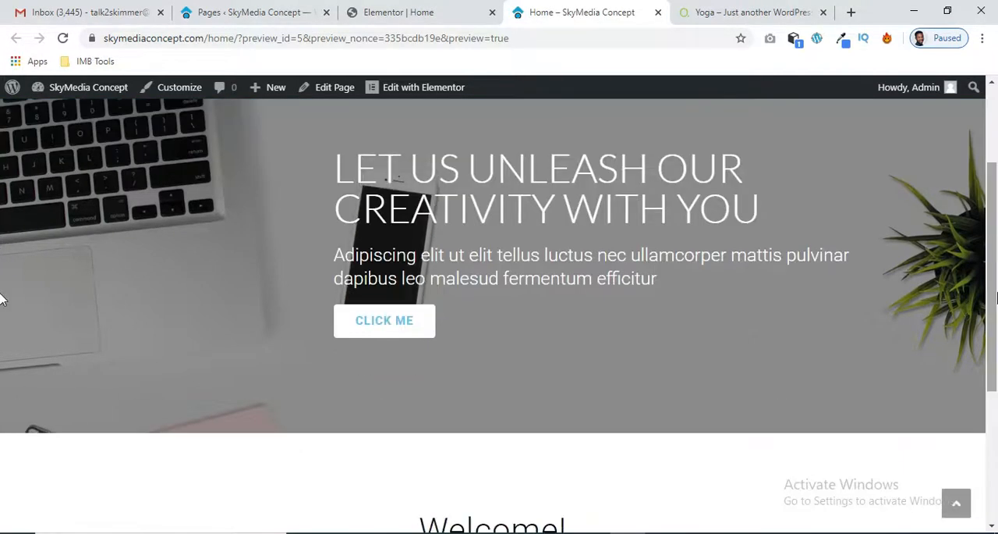
{"action": "scroll", "coordinate": [995, 298], "scroll_direction": "down", "scroll_amount": 3}
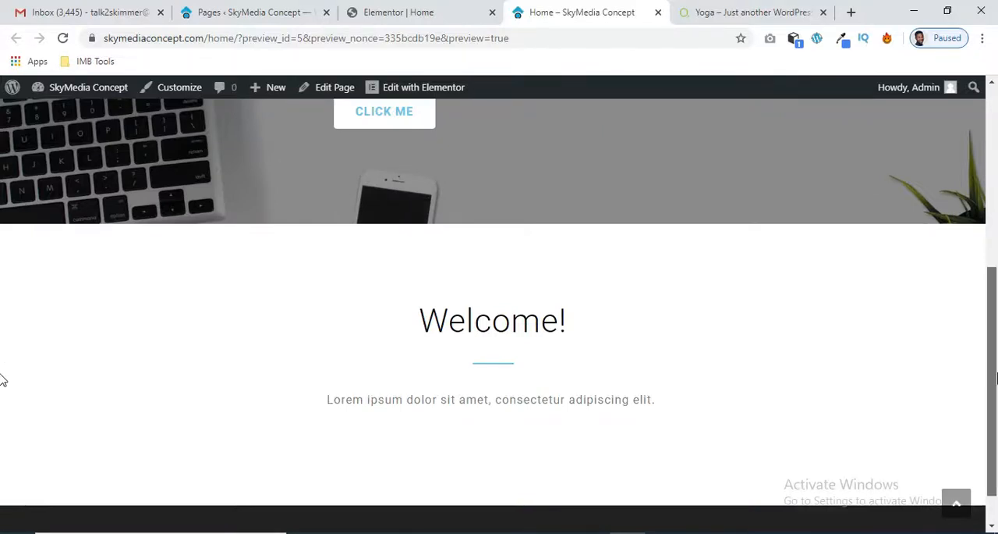
{"action": "scroll", "coordinate": [995, 375], "scroll_direction": "down", "scroll_amount": 1}
{"action": "left_click", "coordinate": [716, 11]}
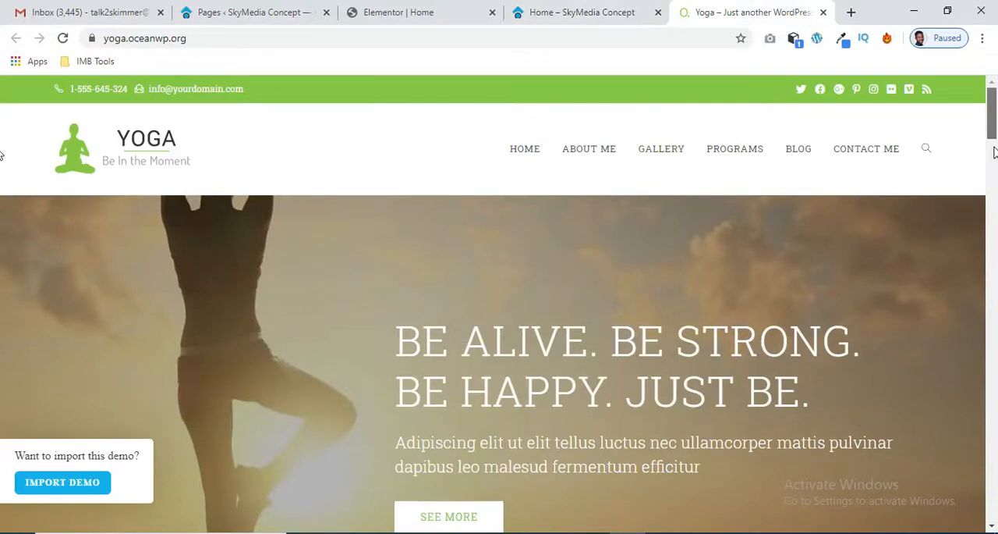
{"action": "scroll", "coordinate": [994, 151], "scroll_direction": "down", "scroll_amount": 1}
{"action": "scroll", "coordinate": [0, 205], "scroll_direction": "down", "scroll_amount": 5}
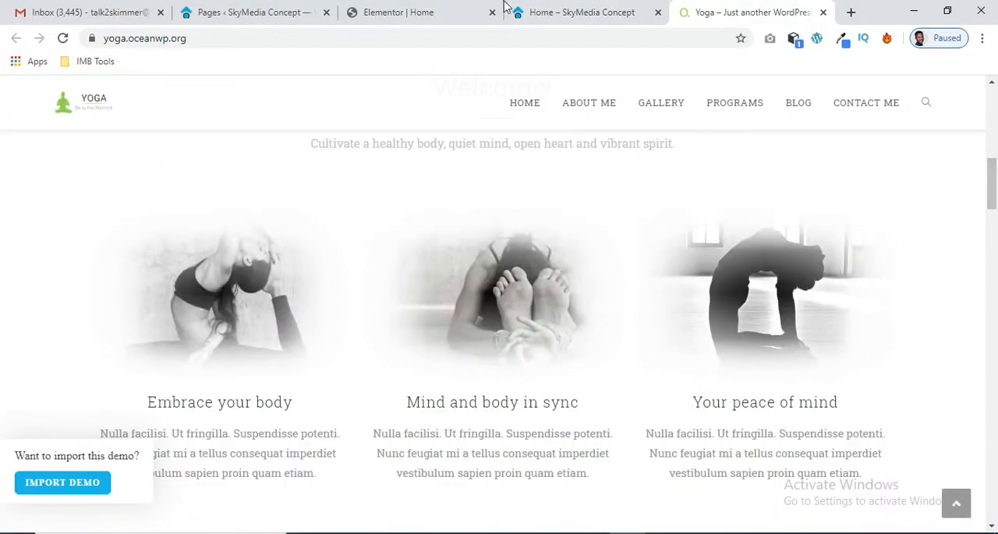
{"action": "left_click", "coordinate": [364, 13]}
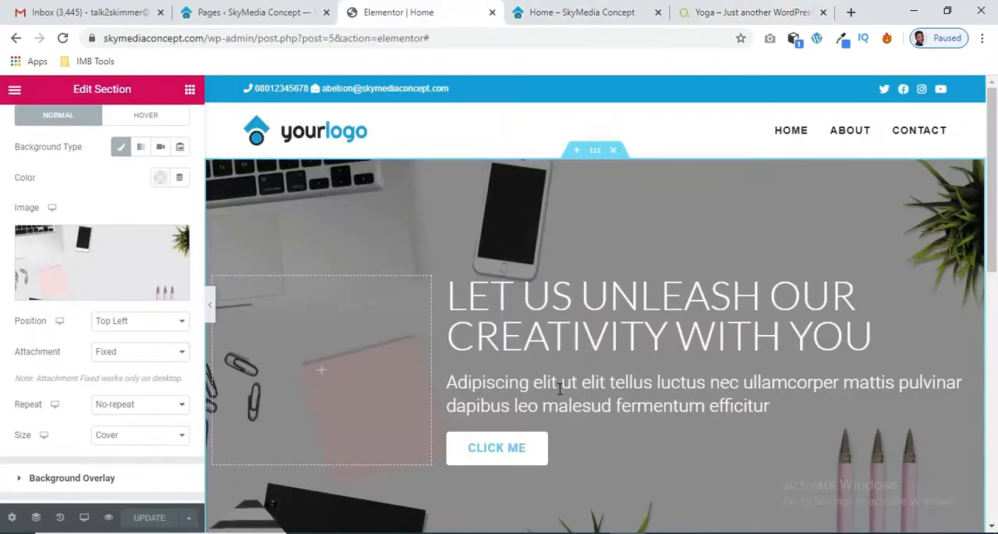
{"action": "left_click_drag", "start_coordinate": [992, 234], "coordinate": [993, 452]}
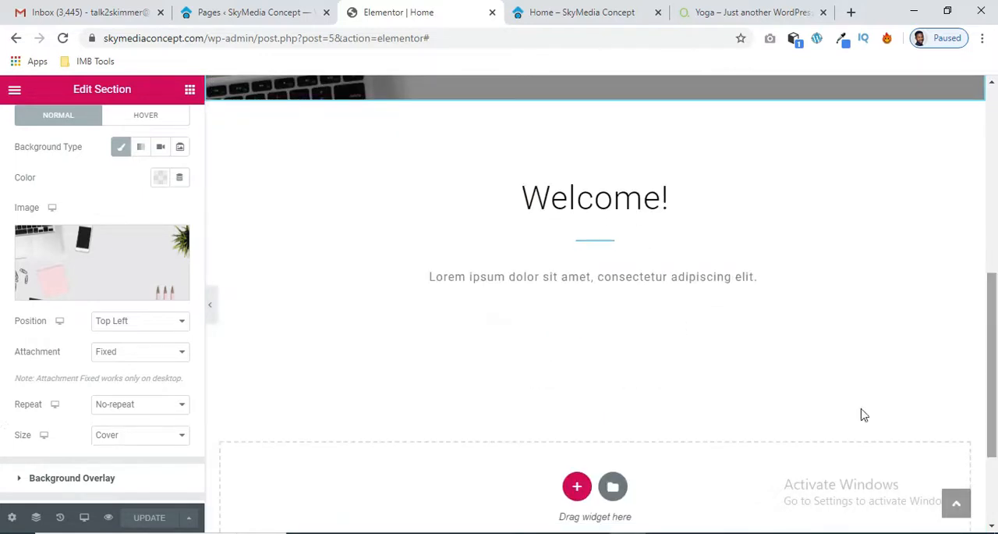
{"action": "left_click", "coordinate": [578, 486]}
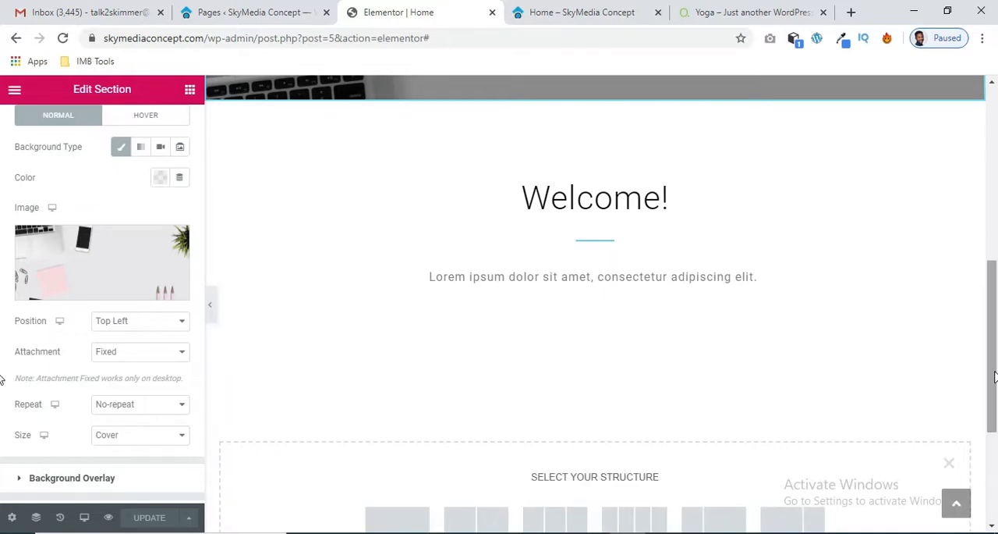
{"action": "left_click_drag", "start_coordinate": [994, 398], "coordinate": [994, 468]}
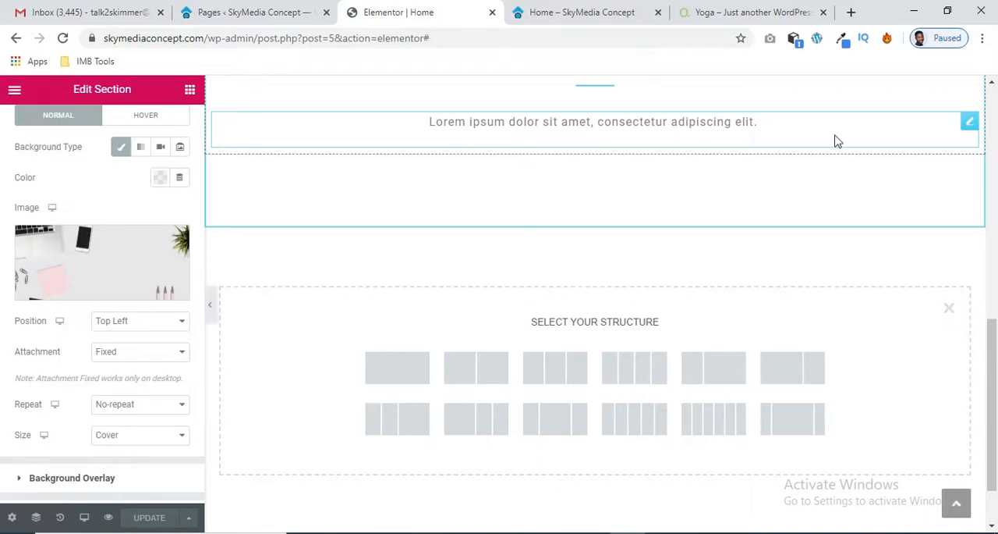
{"action": "left_click", "coordinate": [613, 145]}
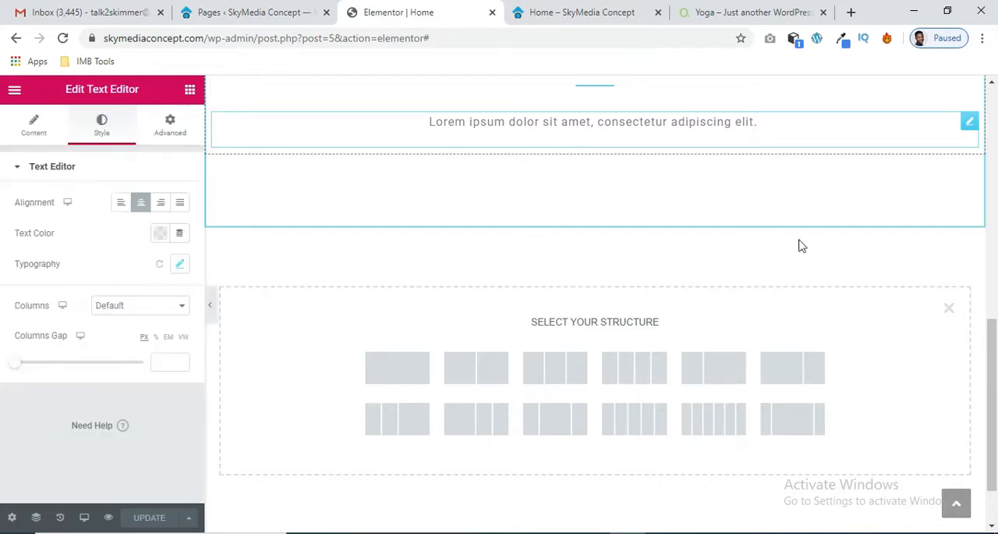
Add an Inner Section below the Welcome tagline and duplicate its first column to make three columns
{"action": "left_click", "coordinate": [995, 327]}
{"action": "left_click_drag", "start_coordinate": [994, 305], "coordinate": [996, 370]}
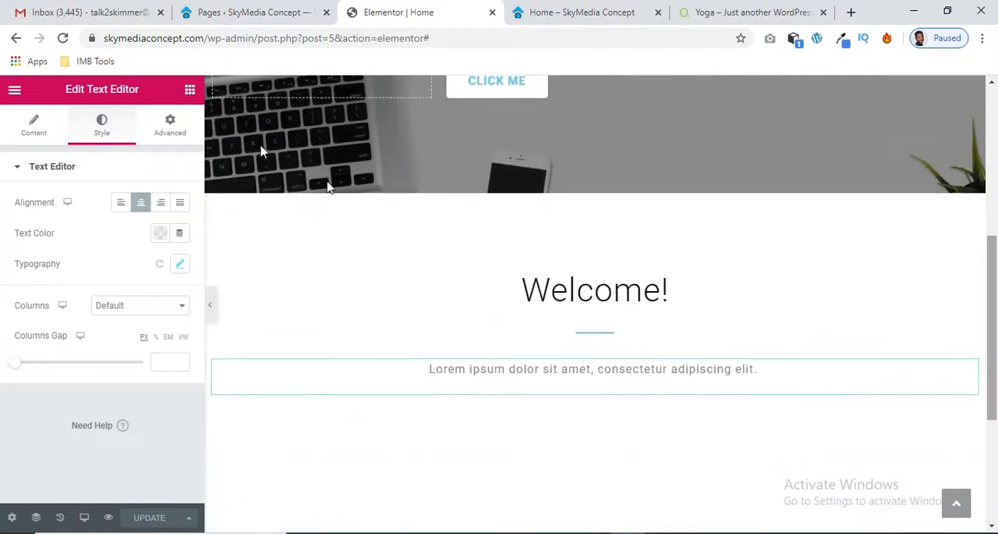
{"action": "left_click", "coordinate": [191, 91]}
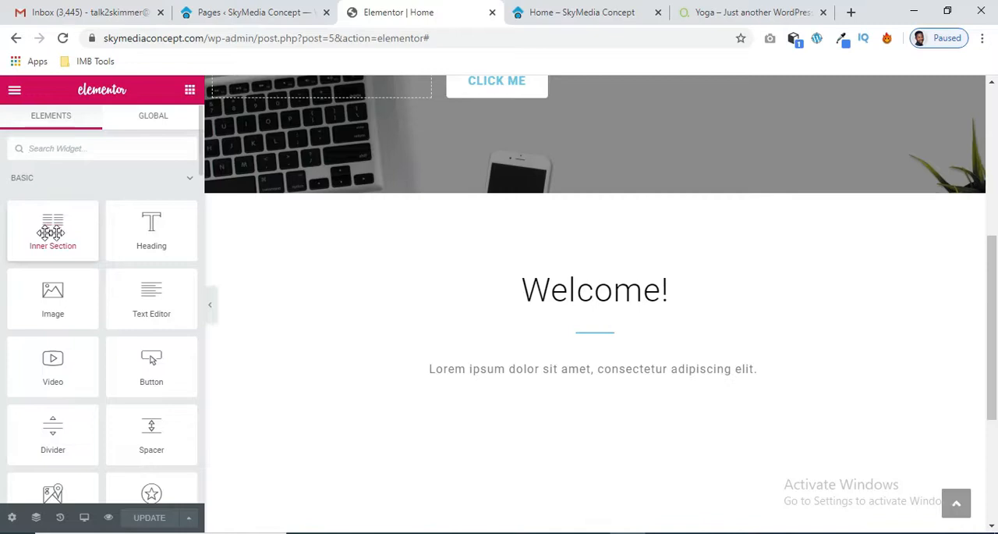
{"action": "left_click_drag", "start_coordinate": [58, 241], "coordinate": [544, 381]}
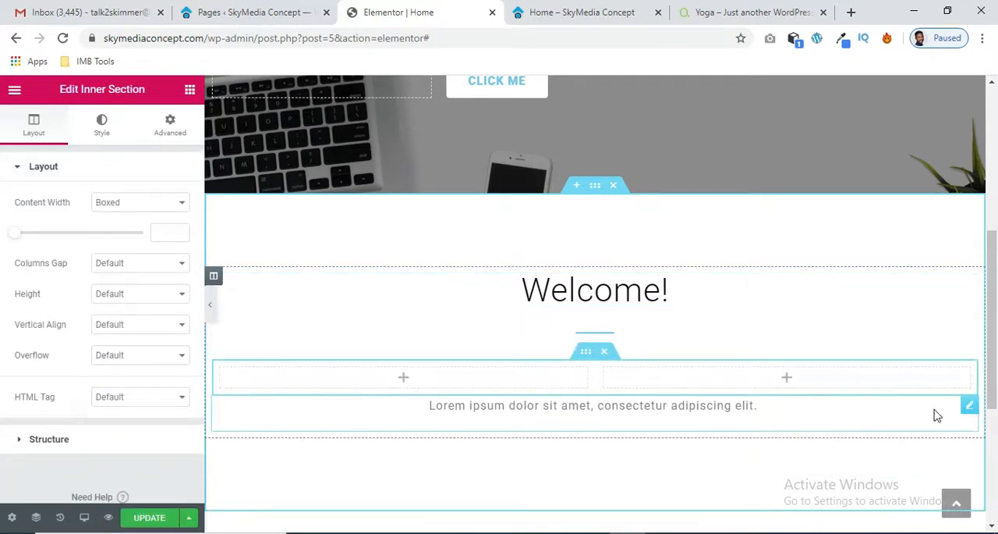
{"action": "left_click_drag", "start_coordinate": [971, 412], "coordinate": [940, 357]}
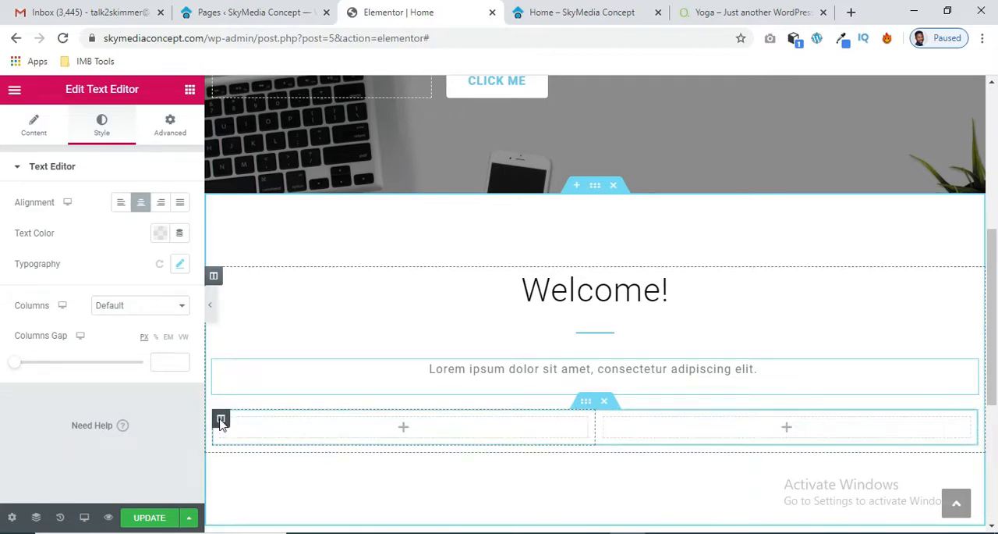
{"action": "right_click", "coordinate": [220, 422]}
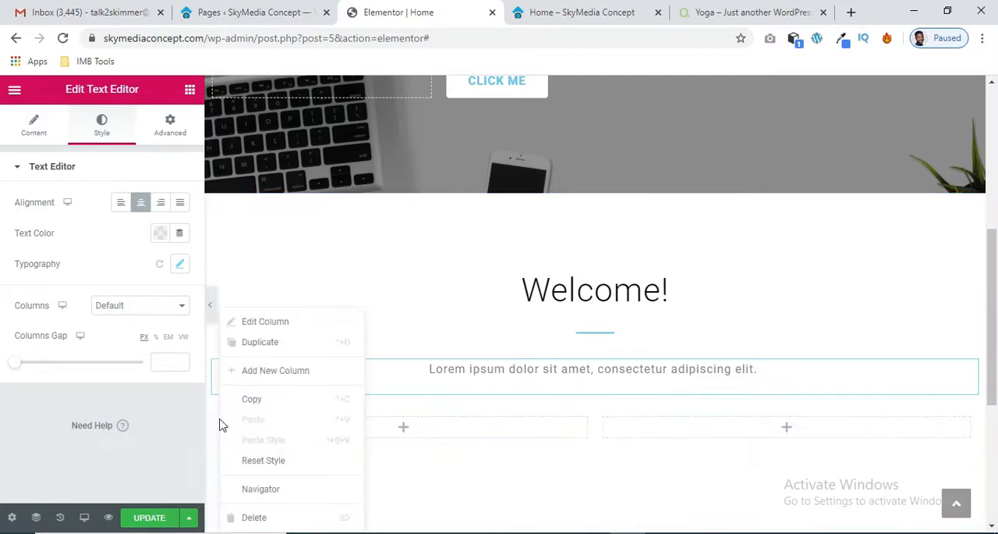
{"action": "left_click", "coordinate": [264, 343]}
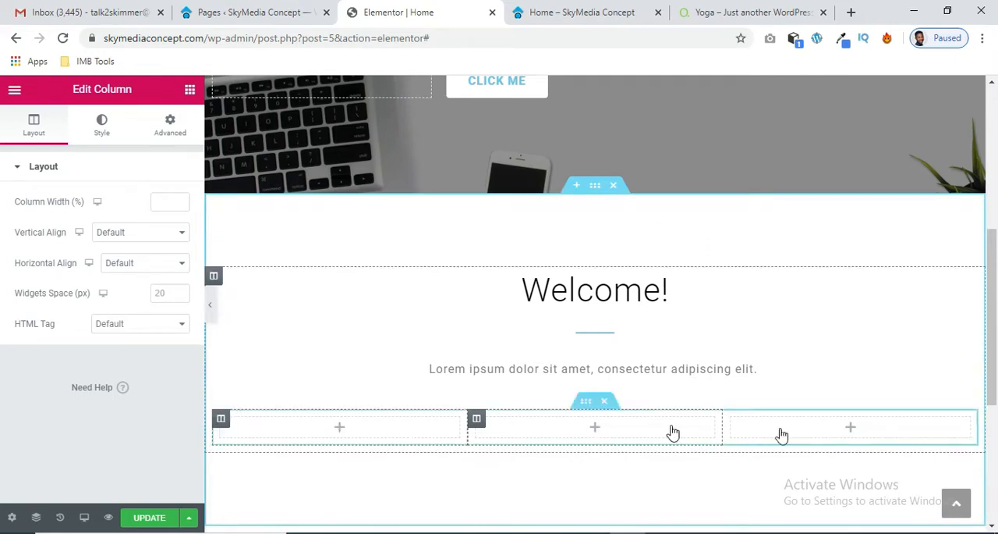
Update the Home page, examine the Yoga demo's three image-and-text columns, and return to the Elementor editor
{"action": "left_click", "coordinate": [840, 433]}
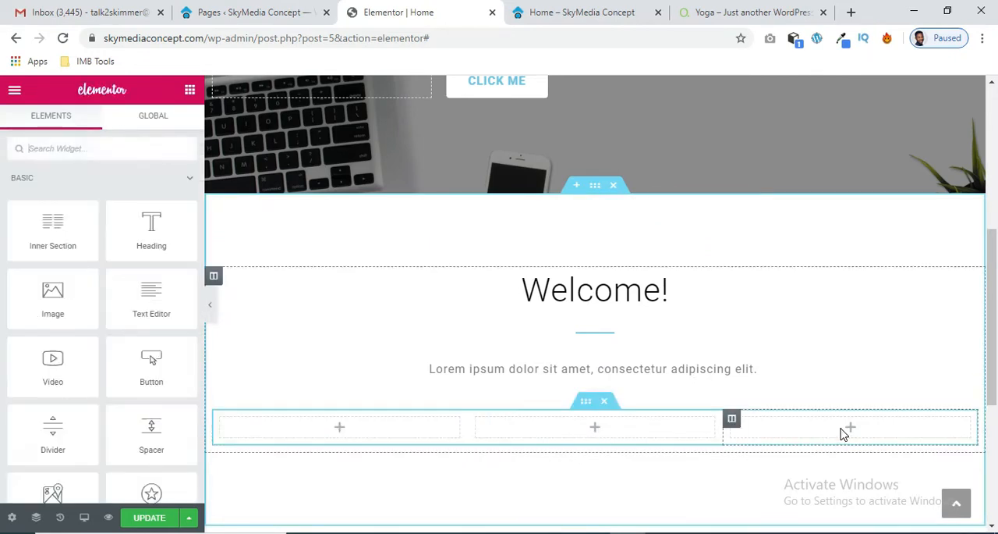
{"action": "left_click", "coordinate": [152, 520]}
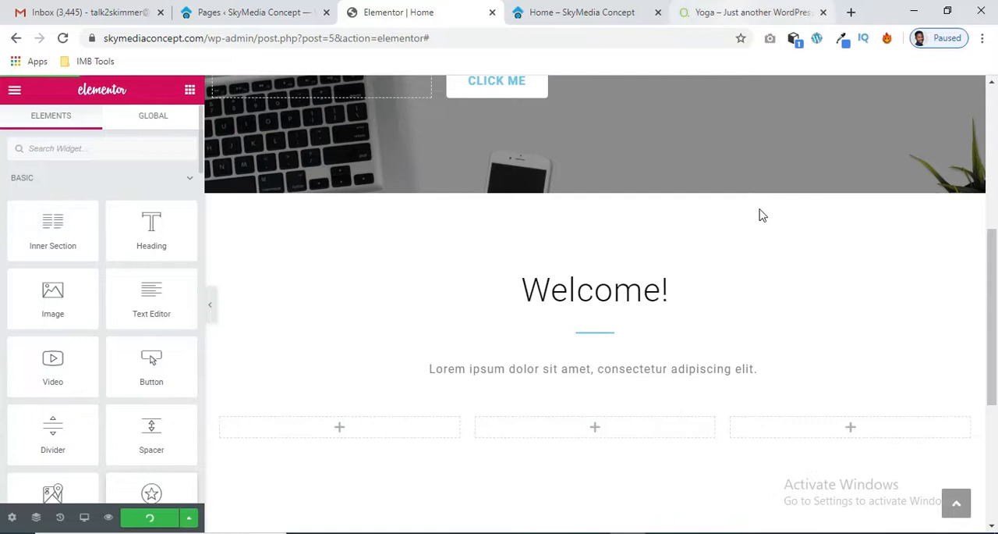
{"action": "left_click", "coordinate": [750, 12]}
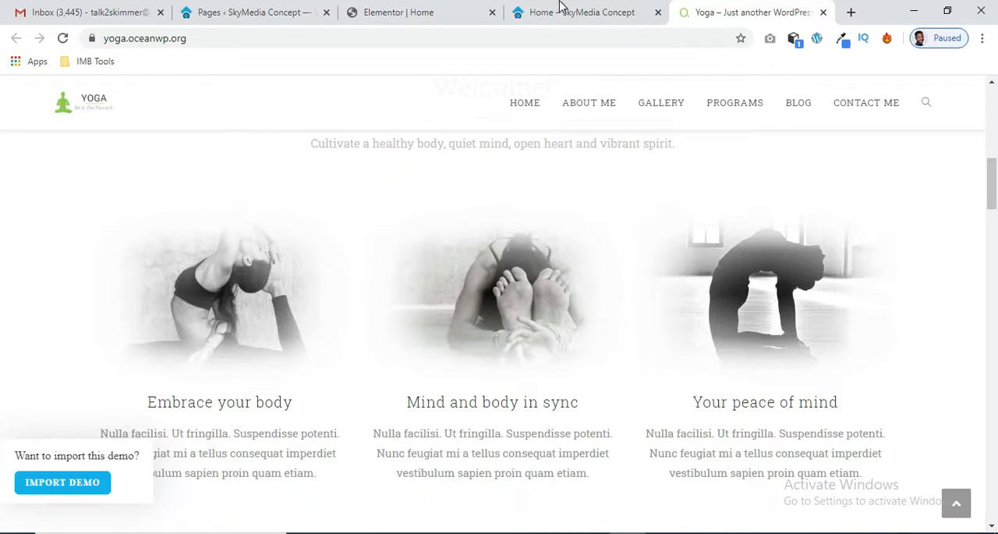
{"action": "left_click", "coordinate": [433, 9]}
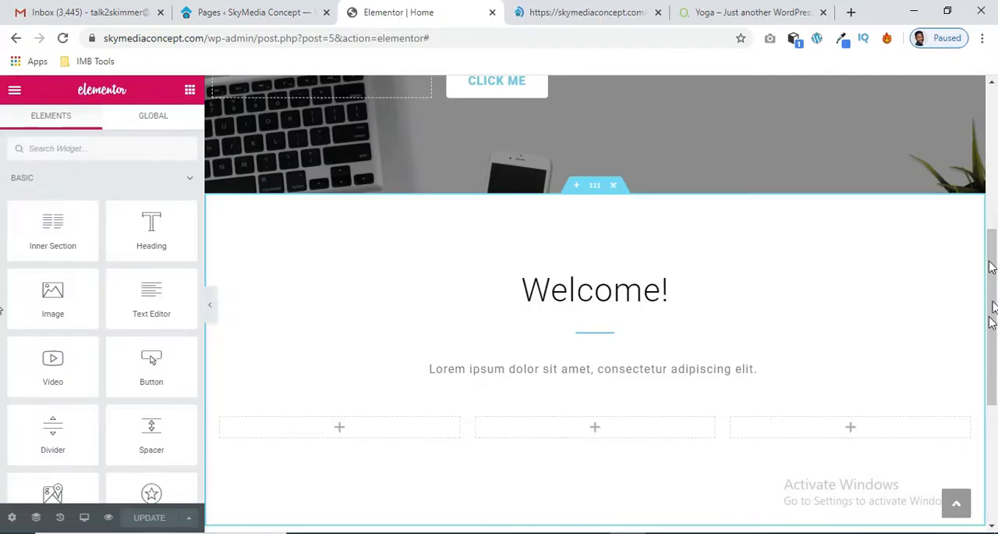
Add an Image widget to the first of the three columns below the Welcome tagline
{"action": "scroll", "coordinate": [344, 291], "scroll_direction": "down", "scroll_amount": 2}
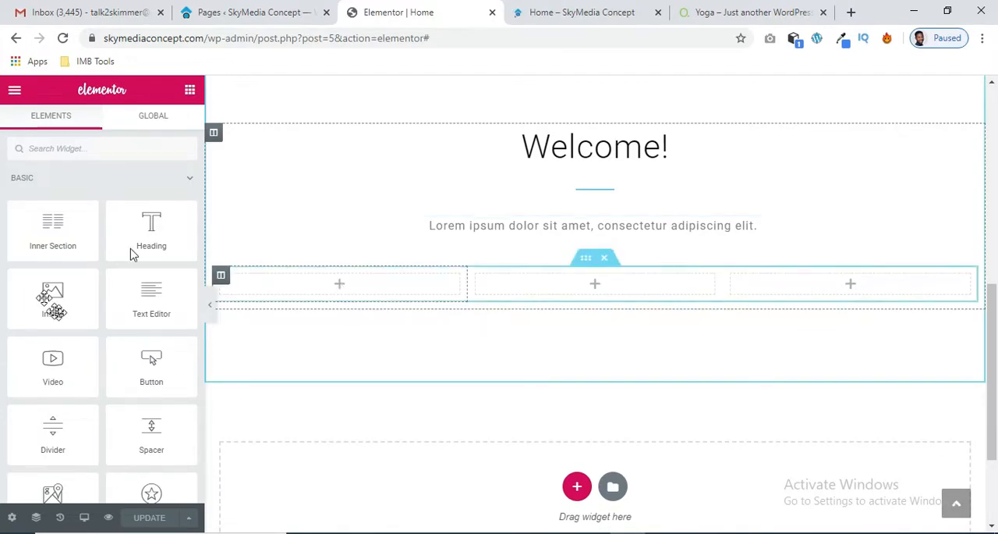
{"action": "left_click_drag", "start_coordinate": [56, 311], "coordinate": [341, 286]}
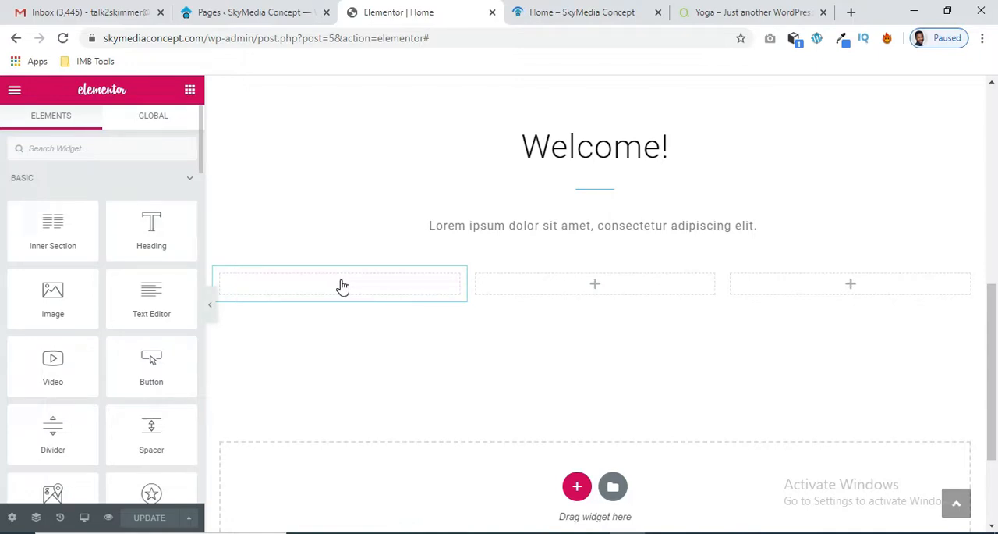
{"action": "left_click_drag", "start_coordinate": [342, 287], "coordinate": [342, 287]}
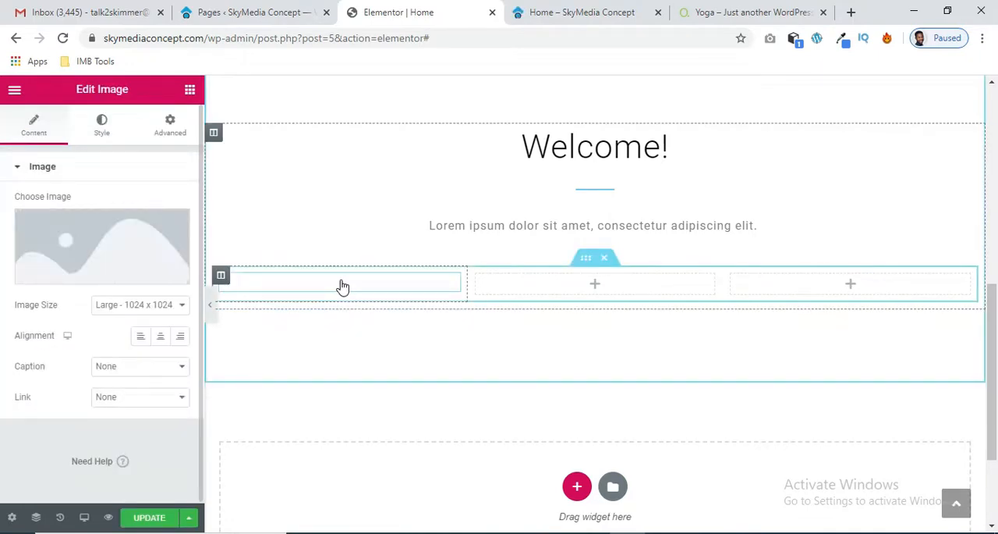
{"action": "left_click_drag", "start_coordinate": [994, 293], "coordinate": [994, 335]}
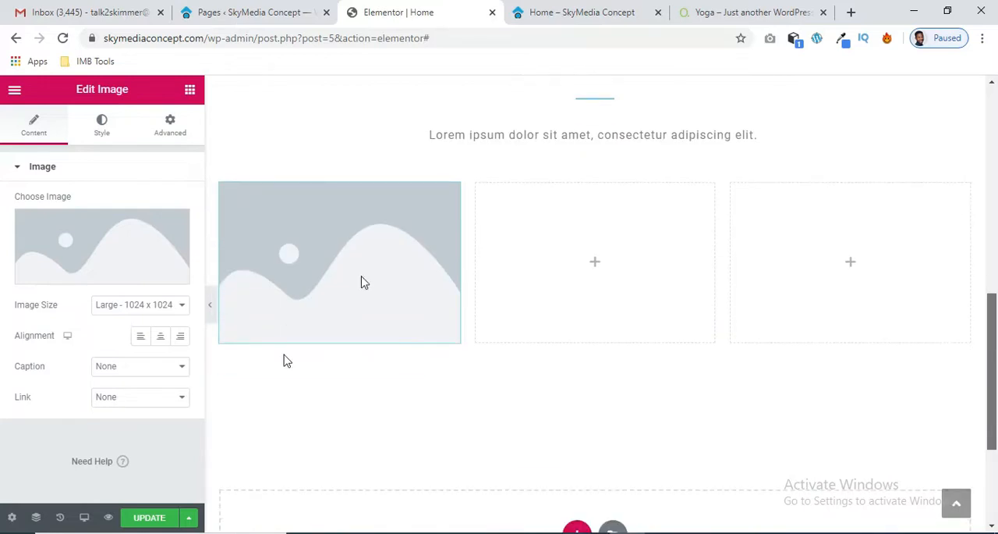
Add a Heading widget below the image in the first column and align it to the center
{"action": "left_click", "coordinate": [190, 92]}
{"action": "left_click_drag", "start_coordinate": [162, 226], "coordinate": [331, 343]}
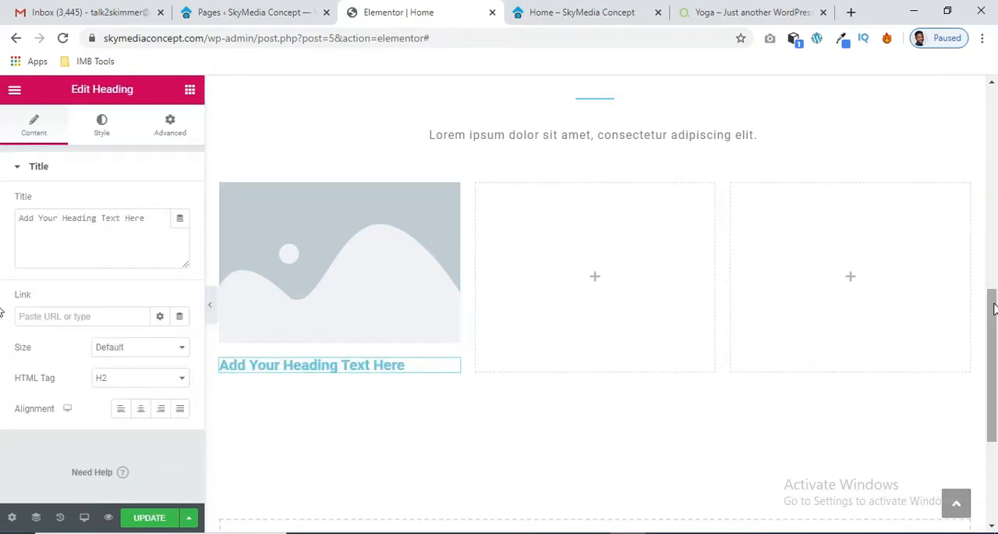
{"action": "scroll", "coordinate": [238, 405], "scroll_direction": "down", "scroll_amount": 1}
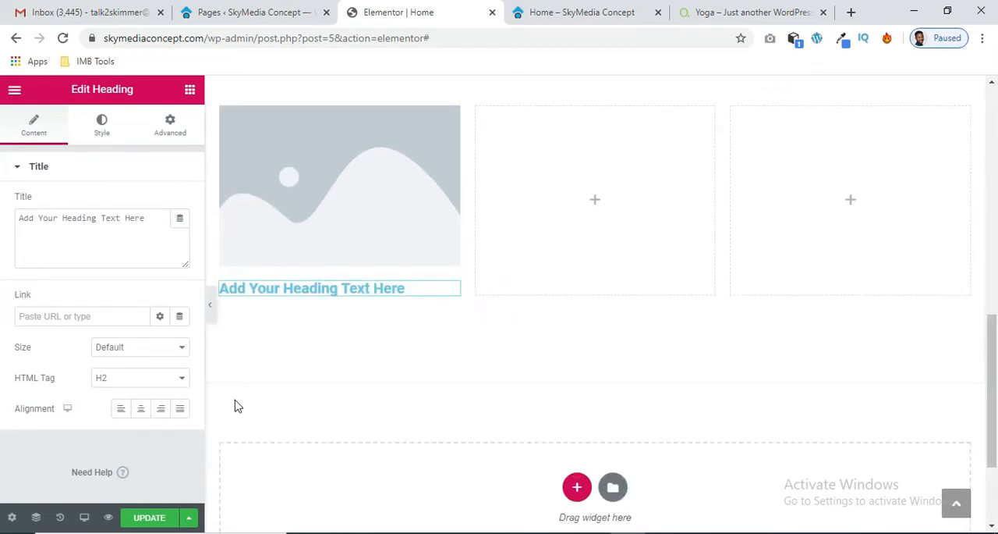
{"action": "left_click", "coordinate": [141, 414]}
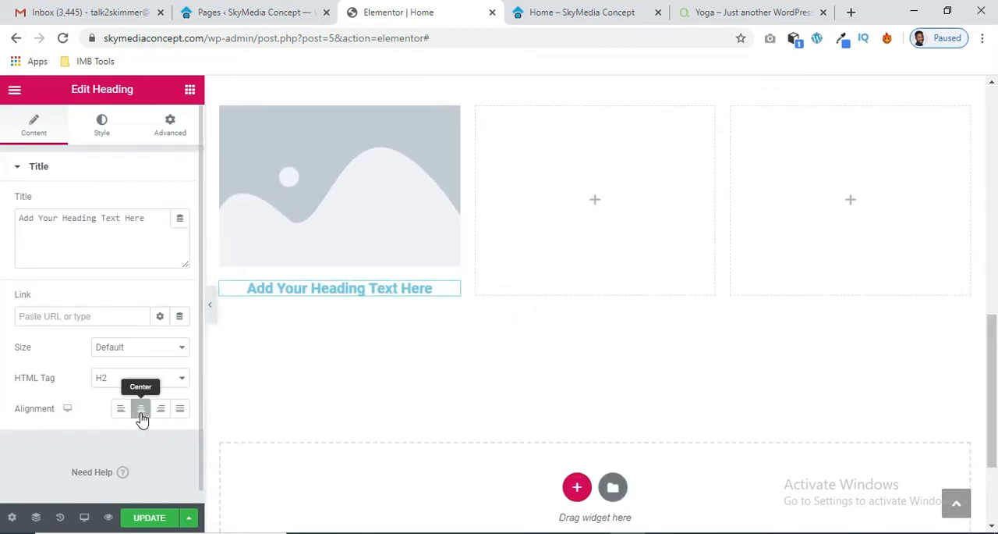
Add a Text Editor widget below the first column's heading and center its text
{"action": "left_click", "coordinate": [191, 92]}
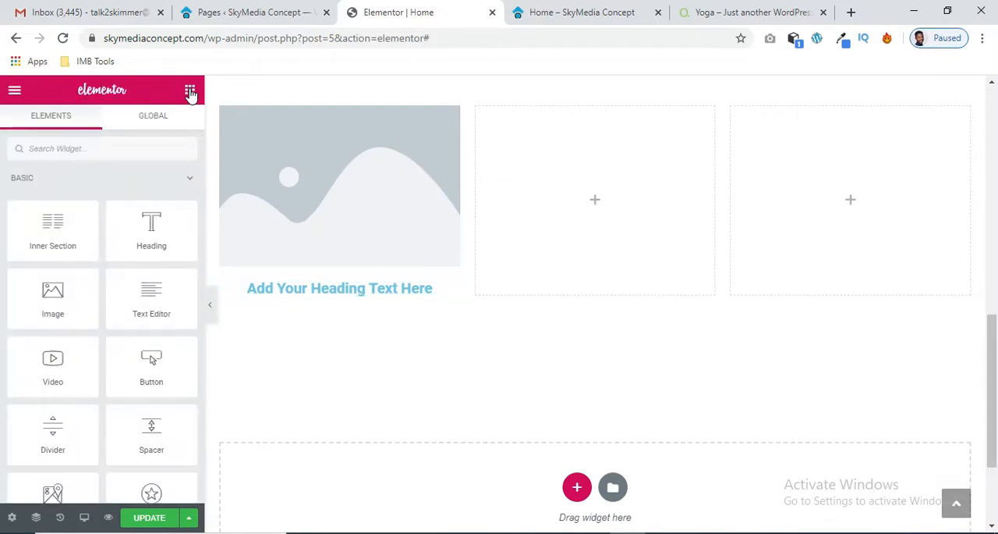
{"action": "left_click_drag", "start_coordinate": [148, 304], "coordinate": [303, 294]}
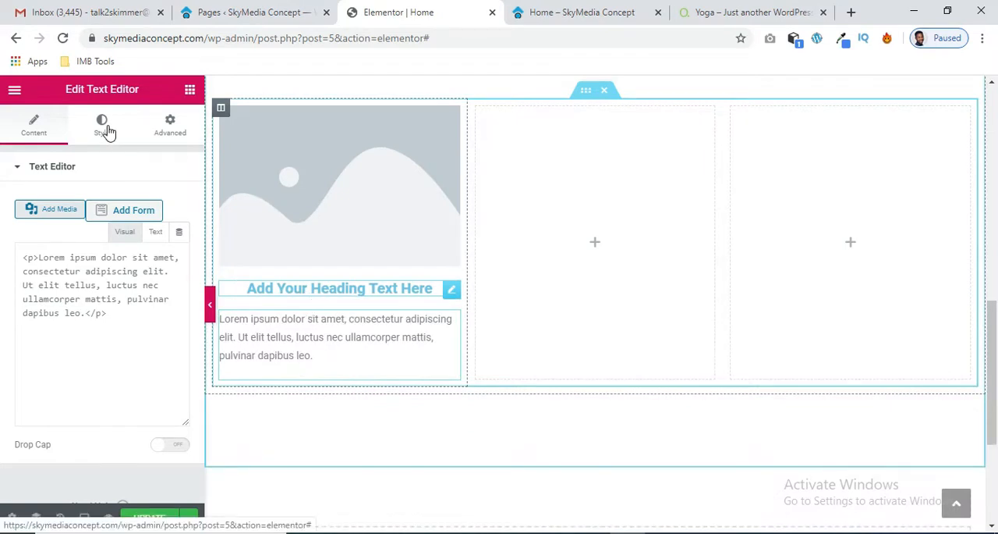
{"action": "left_click", "coordinate": [105, 130]}
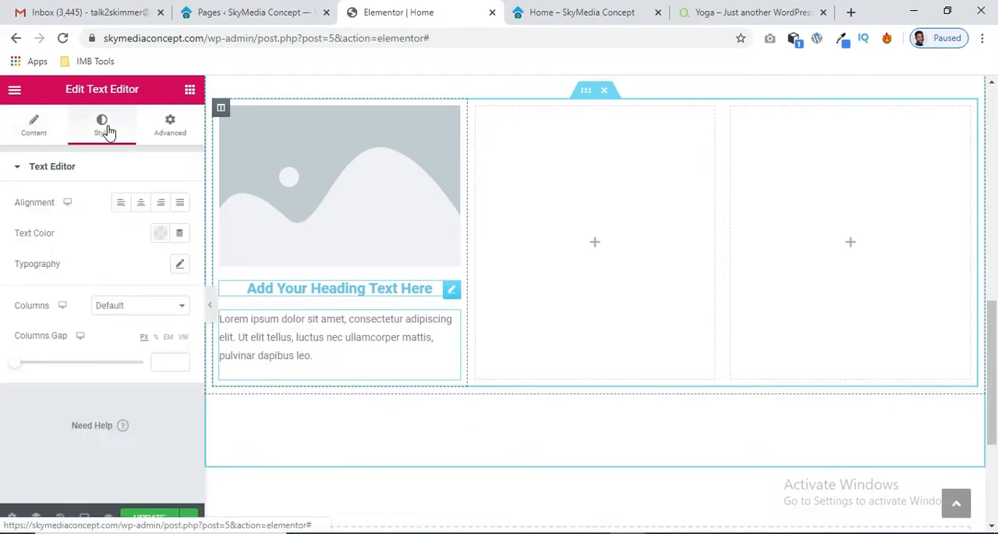
{"action": "left_click", "coordinate": [140, 203]}
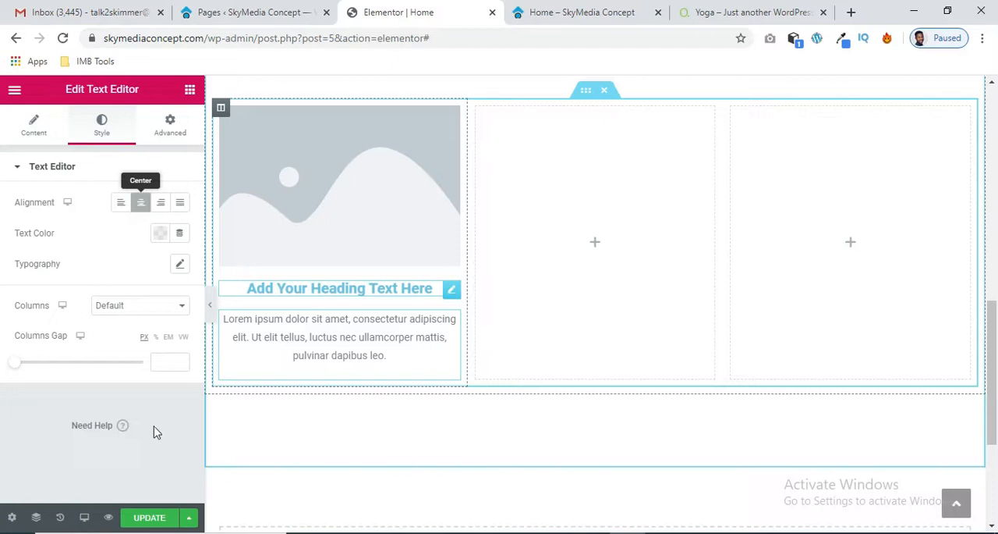
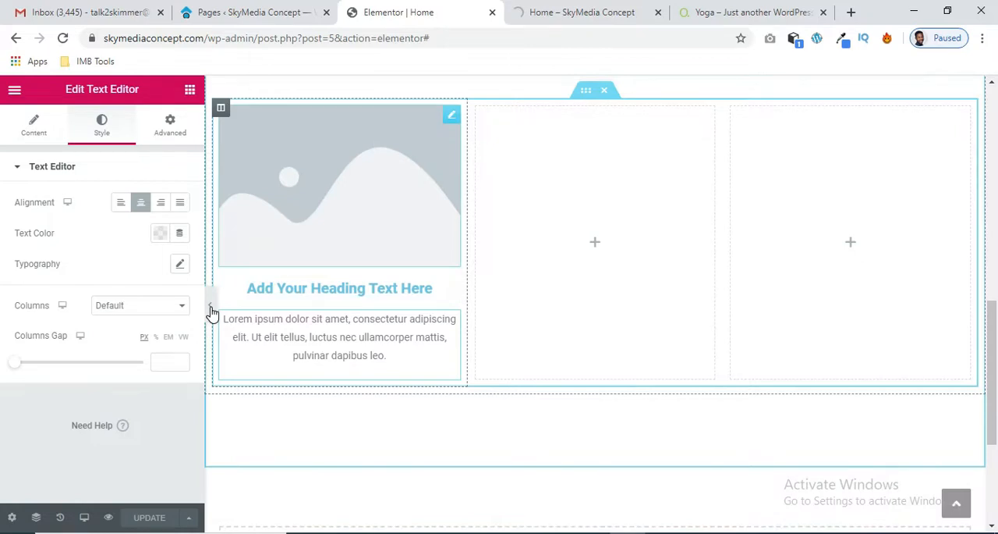
Preview the Welcome section at full width with the editing panel hidden, and bring the panel back
{"action": "left_click", "coordinate": [211, 309]}
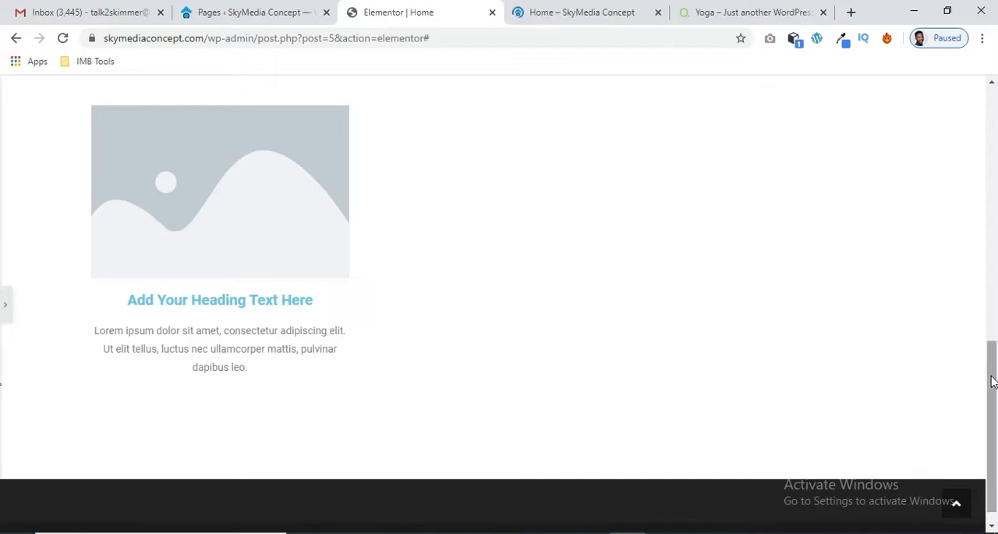
{"action": "left_click_drag", "start_coordinate": [993, 380], "coordinate": [985, 348]}
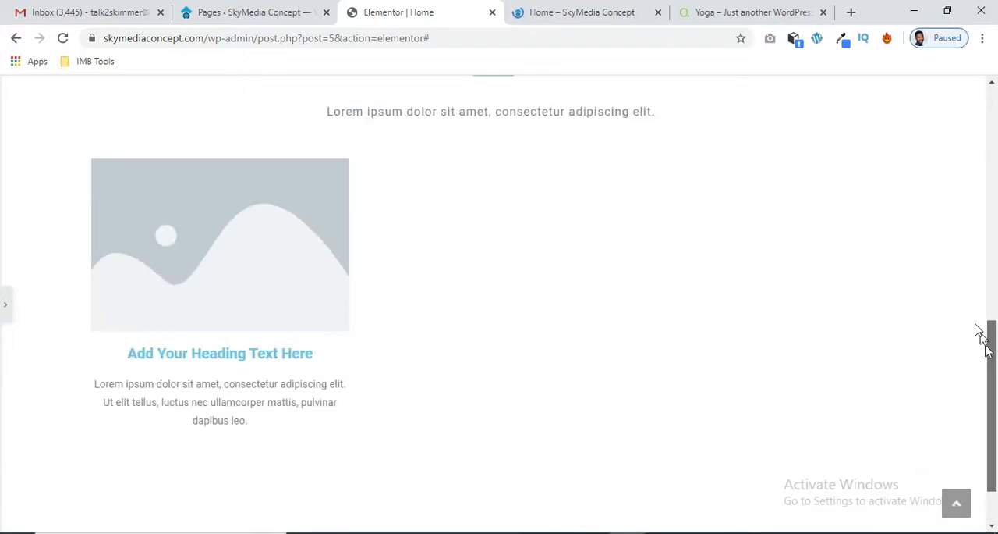
{"action": "scroll", "coordinate": [975, 329], "scroll_direction": "up", "scroll_amount": 1}
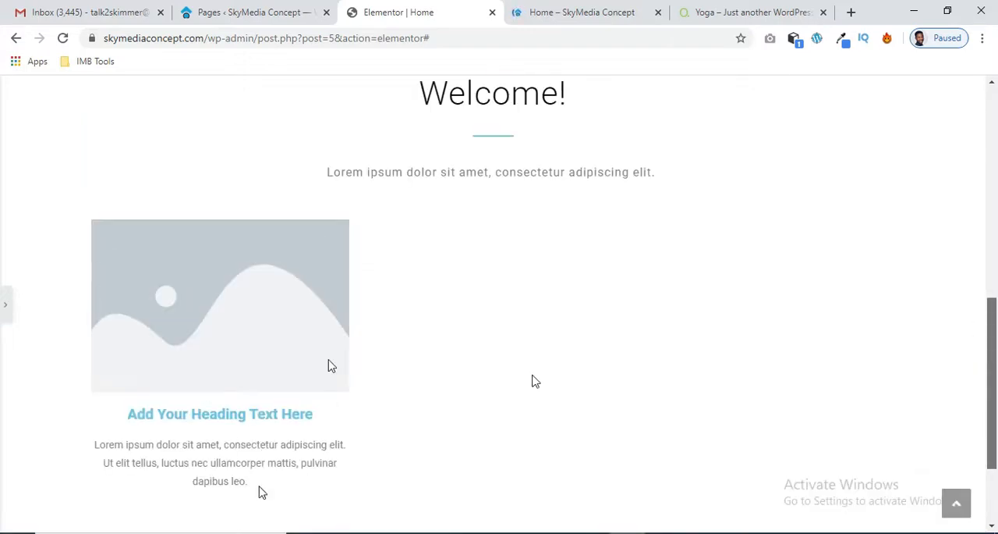
{"action": "scroll", "coordinate": [441, 256], "scroll_direction": "up", "scroll_amount": 1}
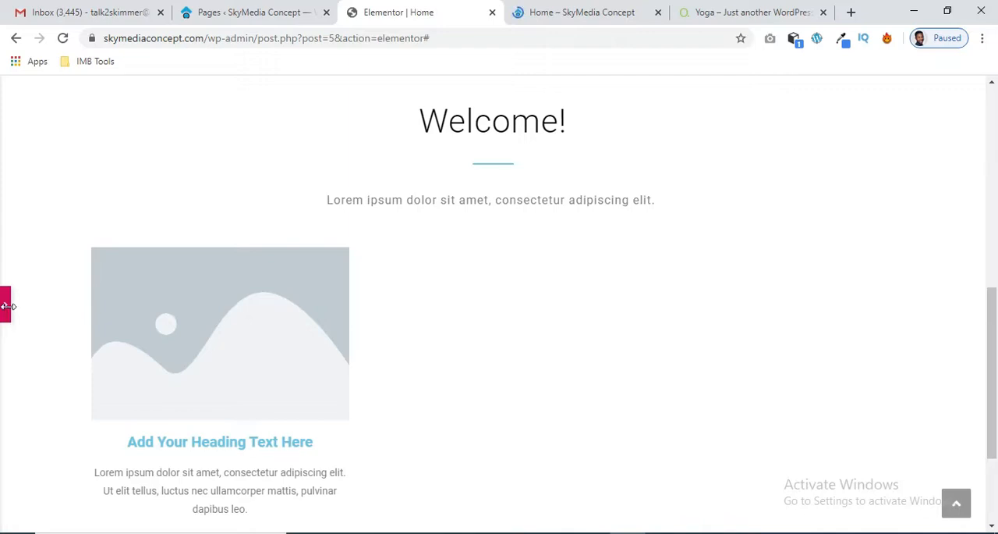
{"action": "left_click", "coordinate": [7, 307]}
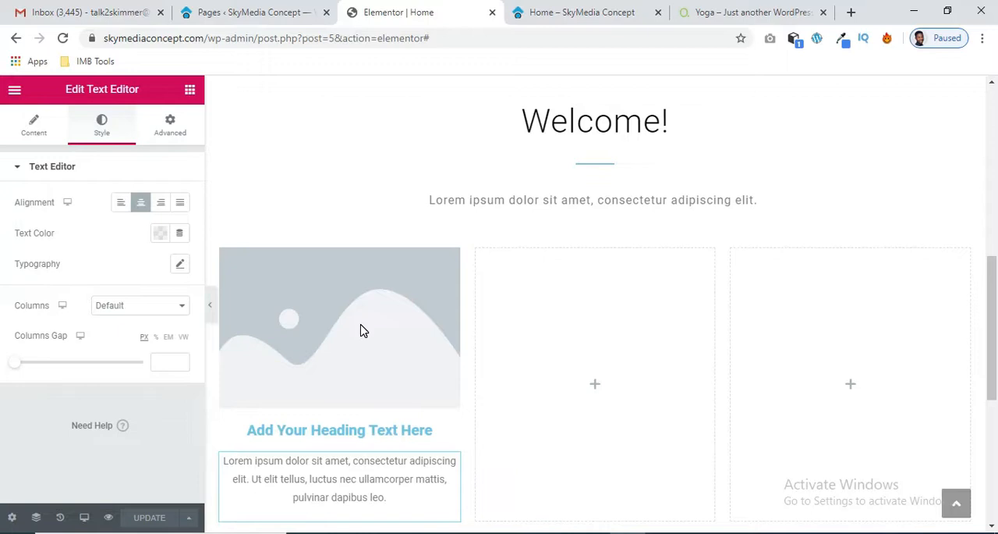
Replace the placeholder image in the first column with the DESIGN pencils picture c1.jpg from the media library
{"action": "left_click", "coordinate": [361, 330]}
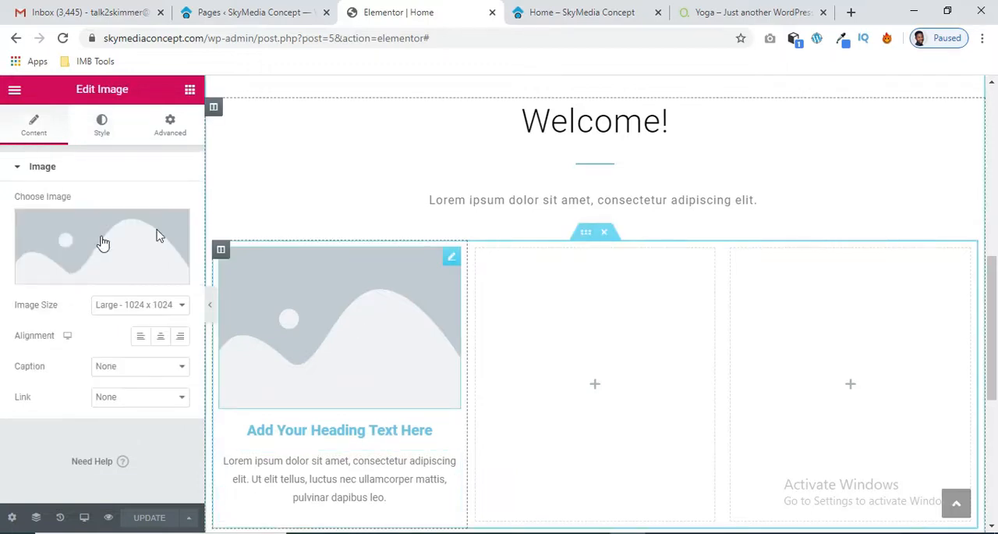
{"action": "mouse_move", "coordinate": [103, 242]}
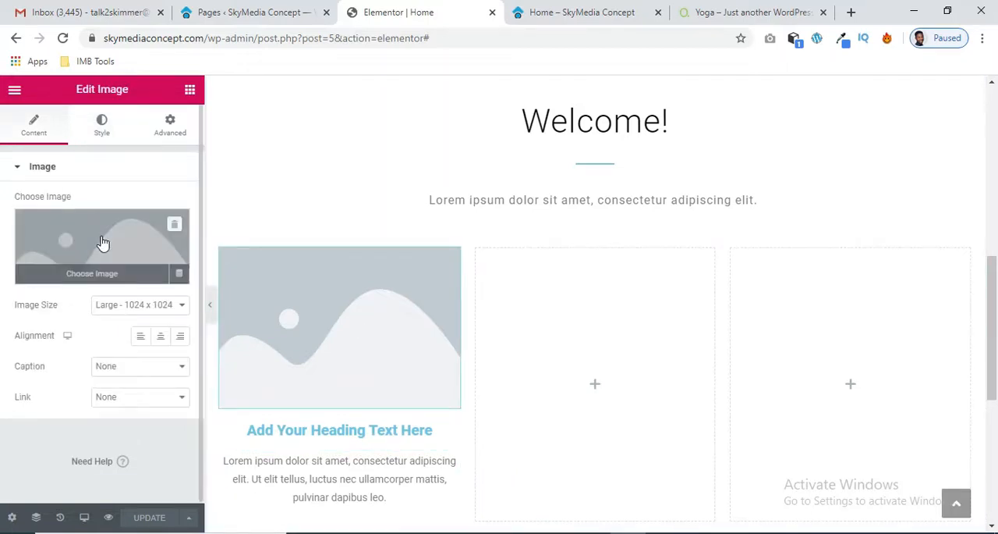
{"action": "left_click", "coordinate": [103, 243]}
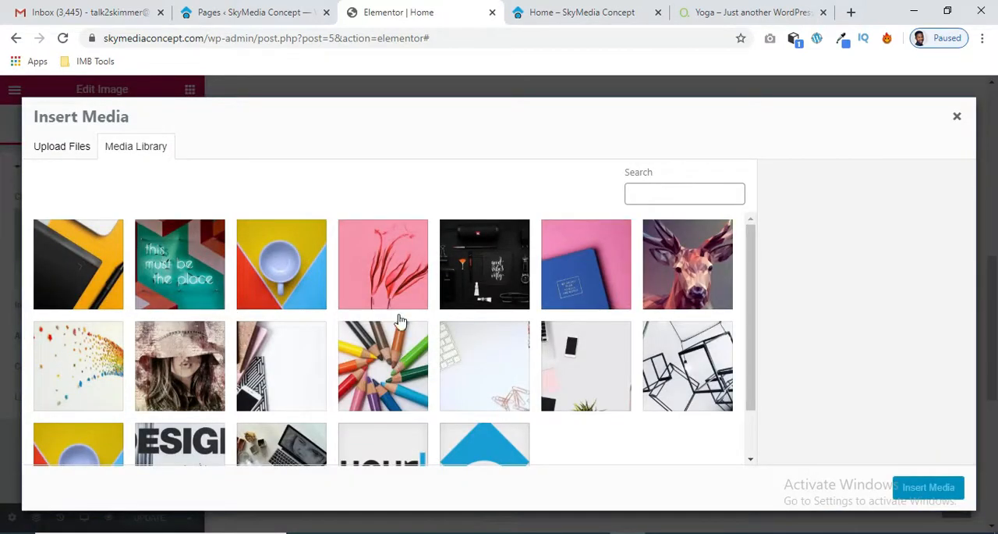
{"action": "left_click", "coordinate": [320, 284]}
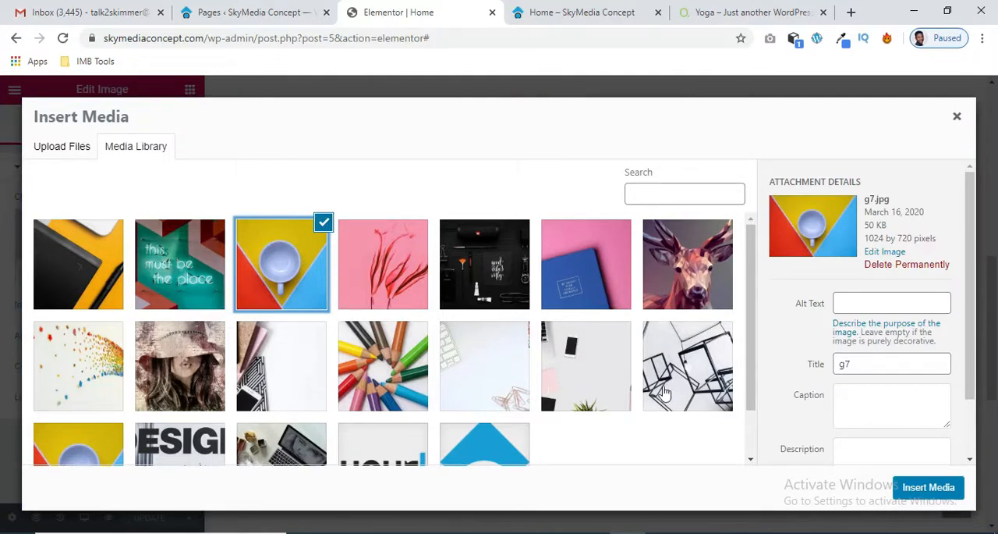
{"action": "left_click", "coordinate": [170, 439]}
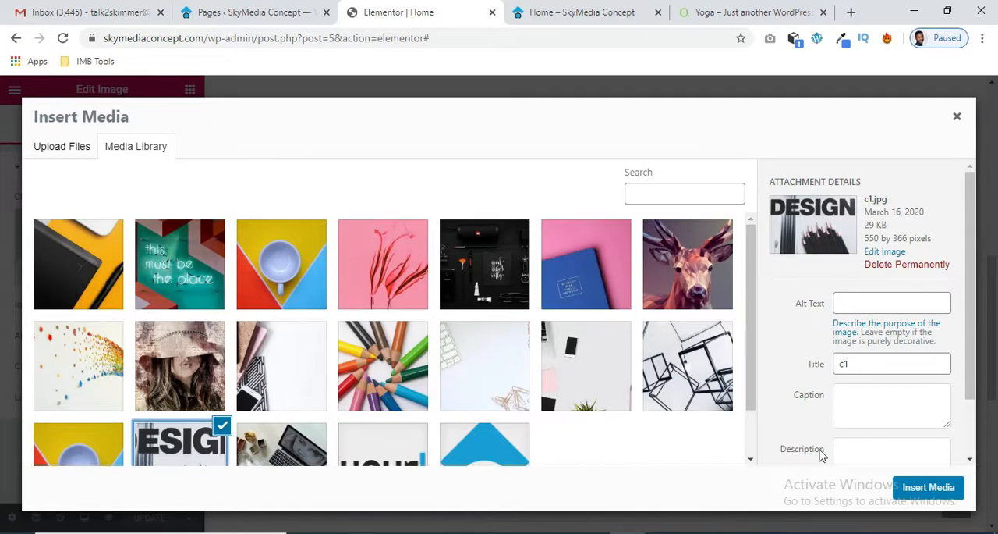
{"action": "left_click", "coordinate": [931, 487]}
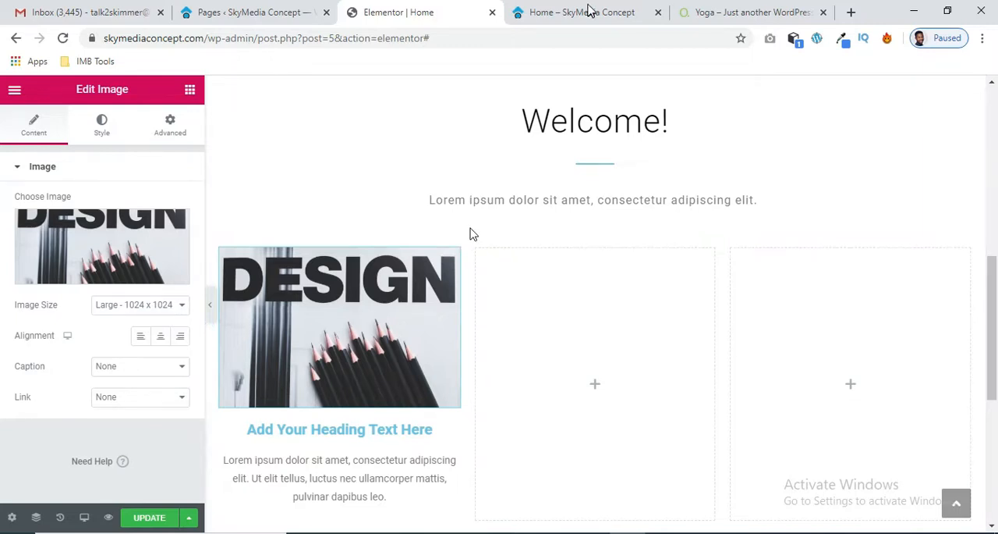
Check the Yoga demo page for reference and change the heading below the image to "Creative Designer"
{"action": "left_click", "coordinate": [726, 8]}
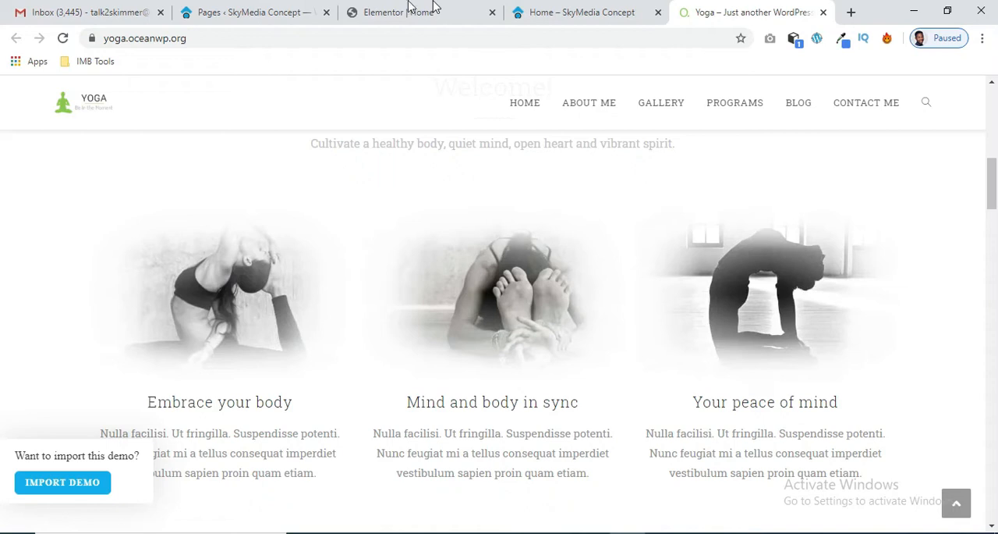
{"action": "left_click", "coordinate": [411, 8]}
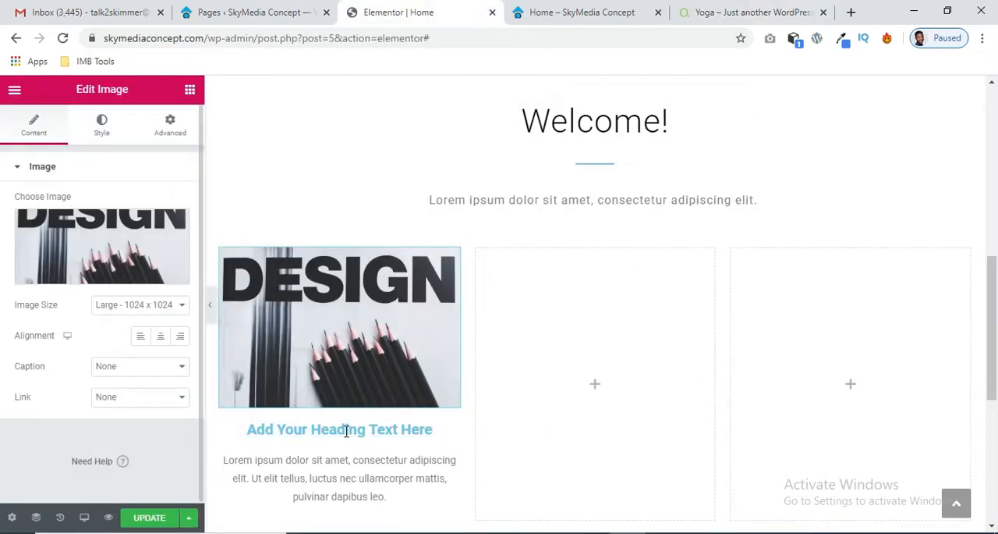
{"action": "left_click", "coordinate": [346, 430]}
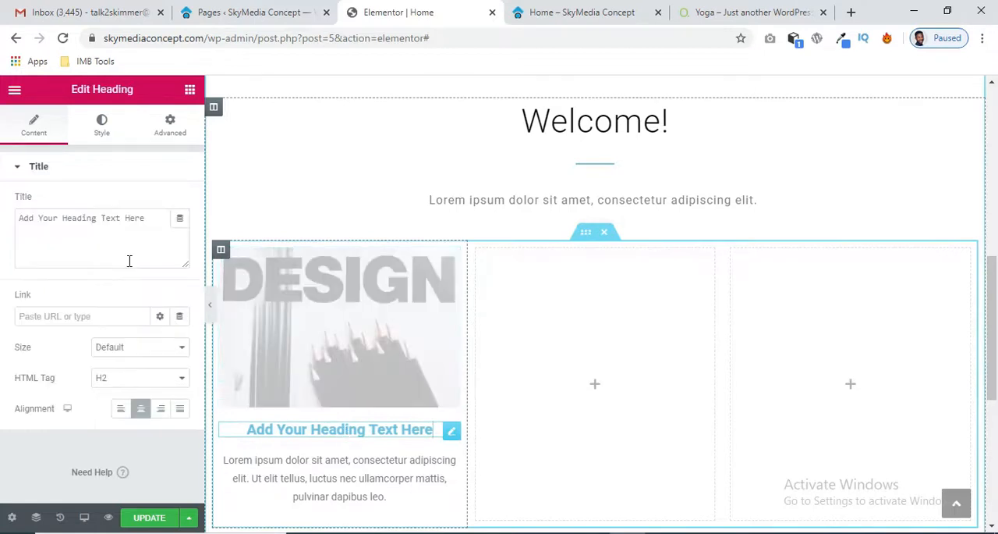
{"action": "triple_click", "coordinate": [114, 243]}
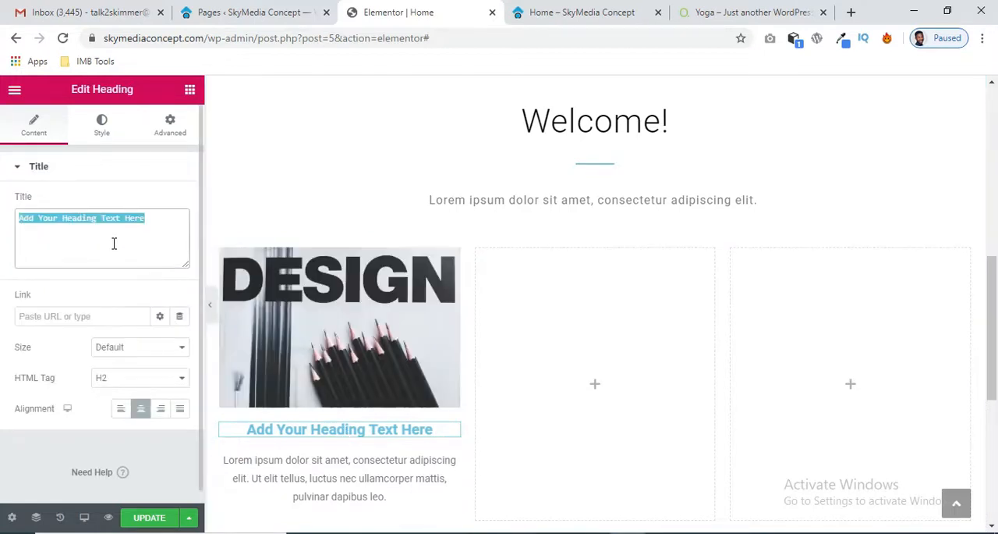
{"action": "type", "text": "Creat"}
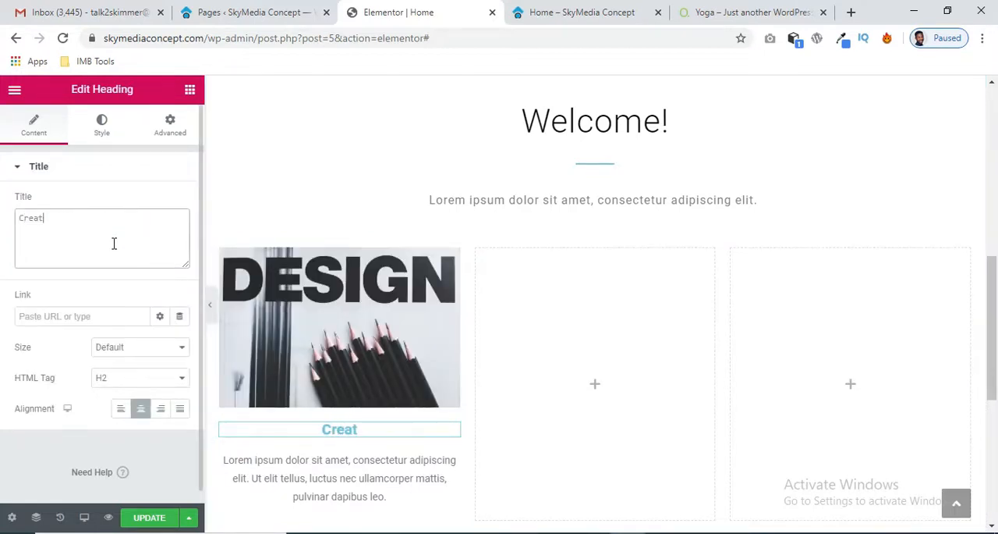
{"action": "type", "text": "ive Des"}
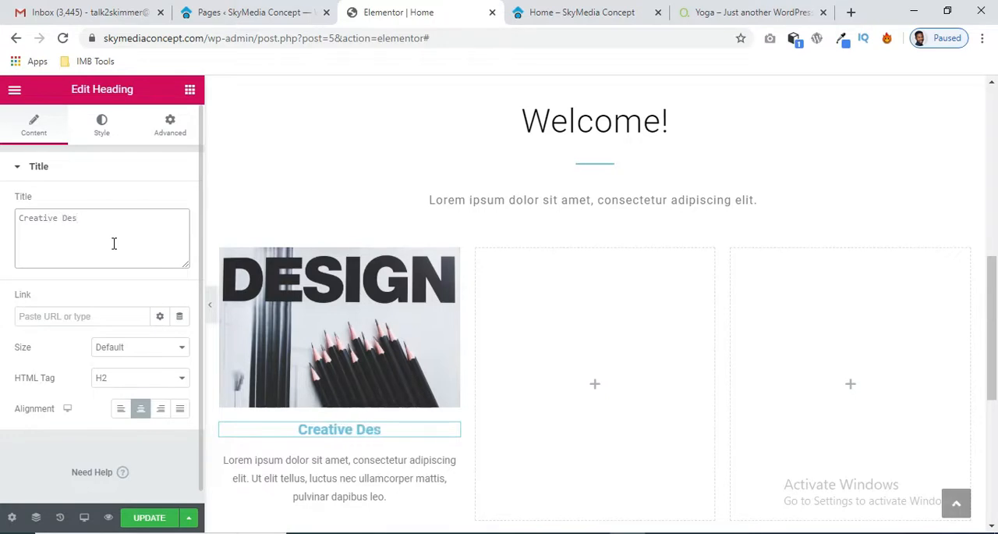
{"action": "type", "text": "igner"}
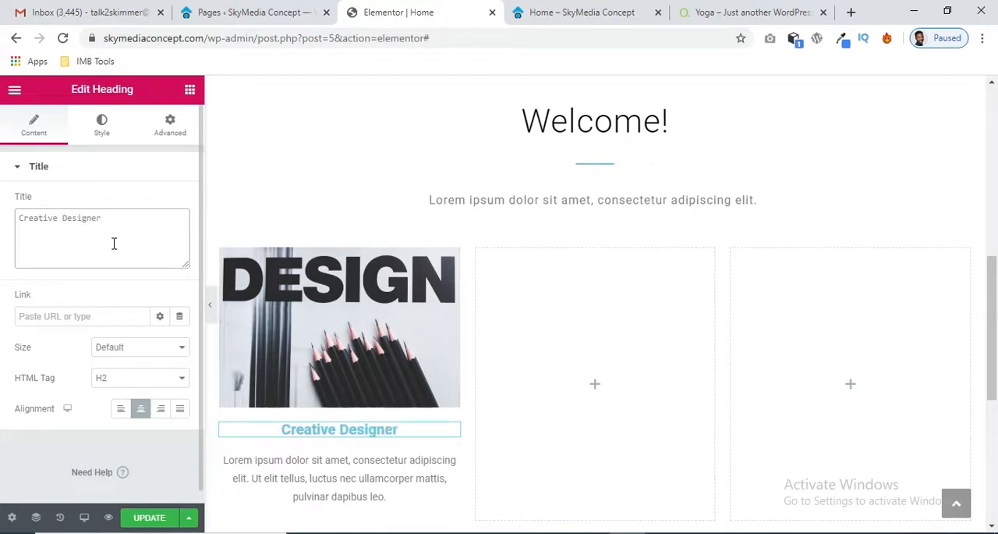
Set the Creative Designer heading's text color to black (#000000)
{"action": "left_click", "coordinate": [104, 132]}
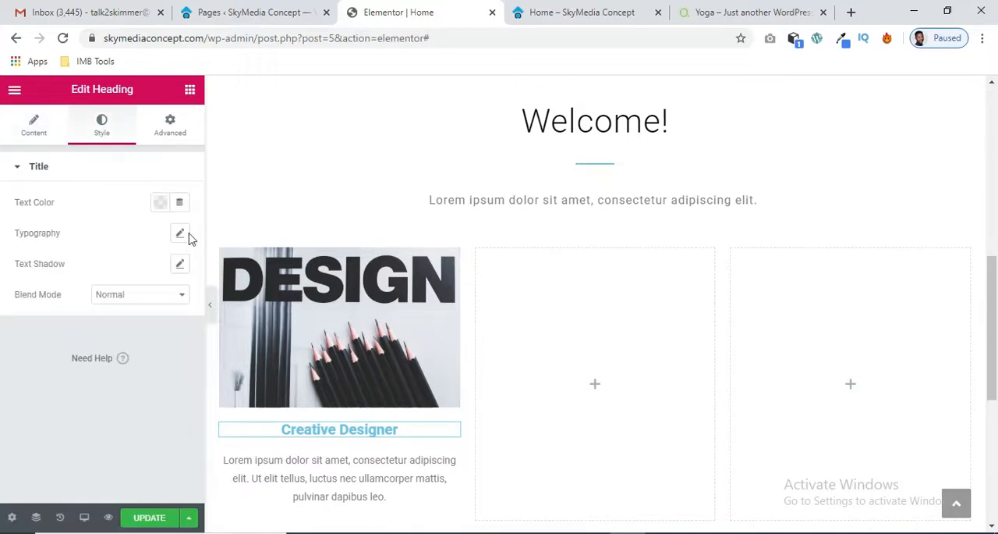
{"action": "left_click", "coordinate": [161, 204]}
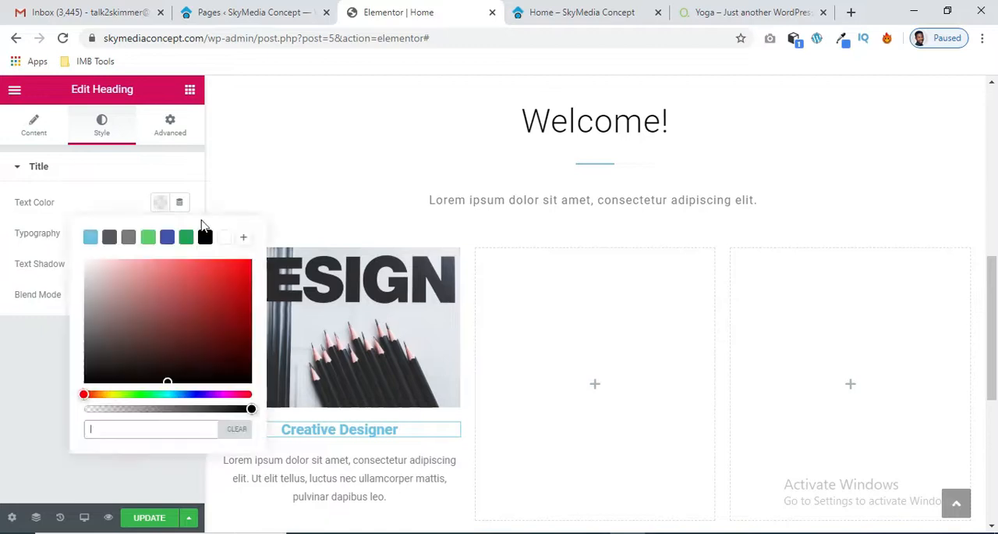
{"action": "left_click", "coordinate": [204, 238]}
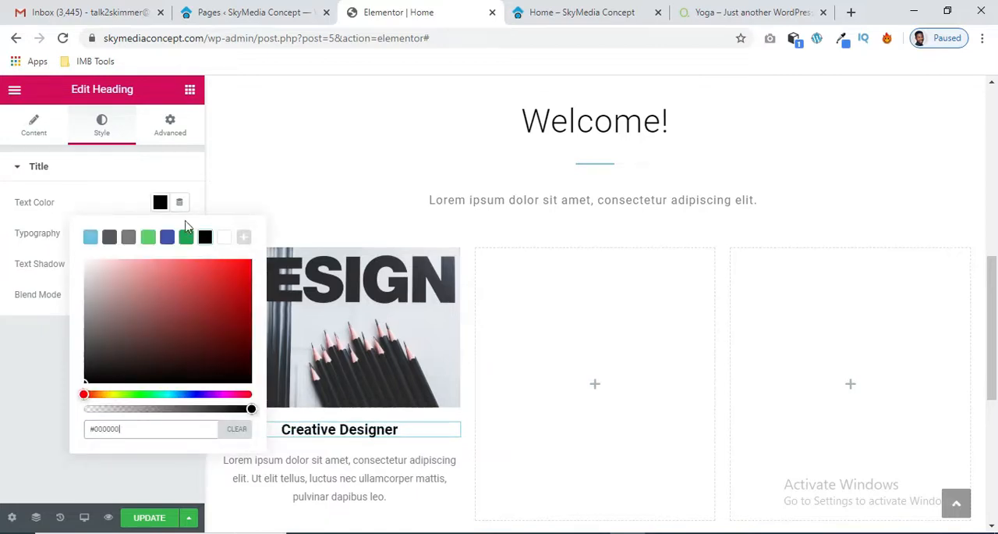
{"action": "left_click", "coordinate": [161, 204]}
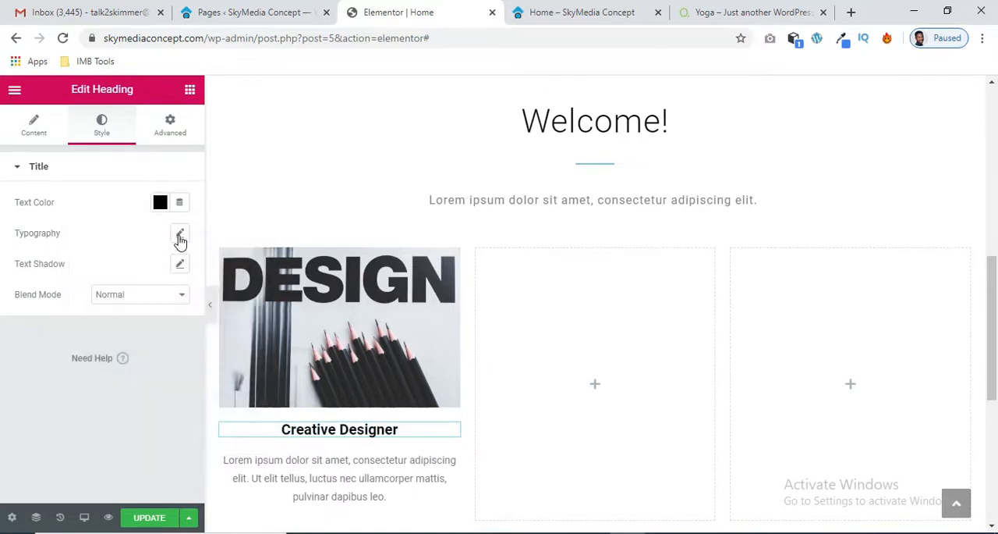
Set the Creative Designer heading's typography to size 25 px, weight 400 and letter spacing 1, and update the page
{"action": "left_click", "coordinate": [180, 236]}
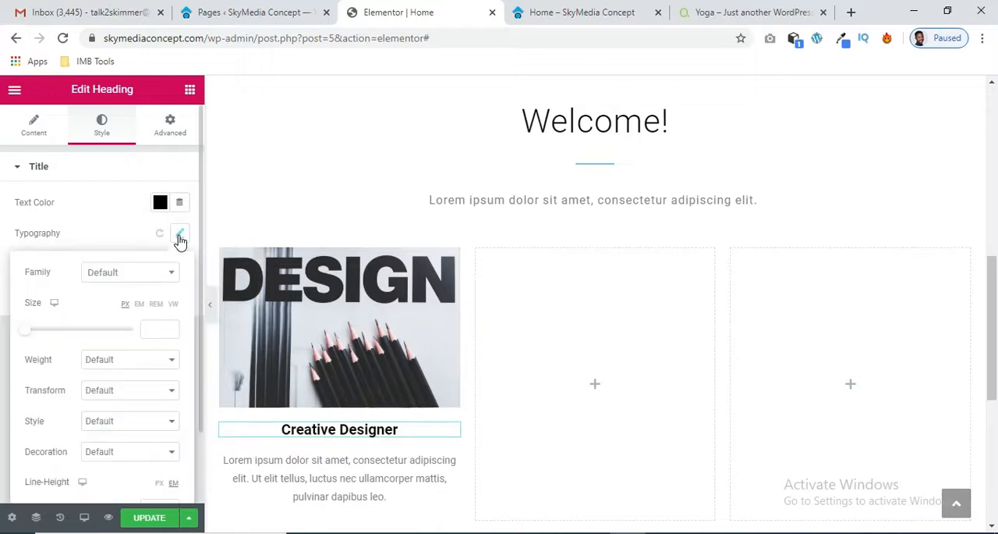
{"action": "left_click", "coordinate": [156, 329]}
{"action": "type", "text": "25"}
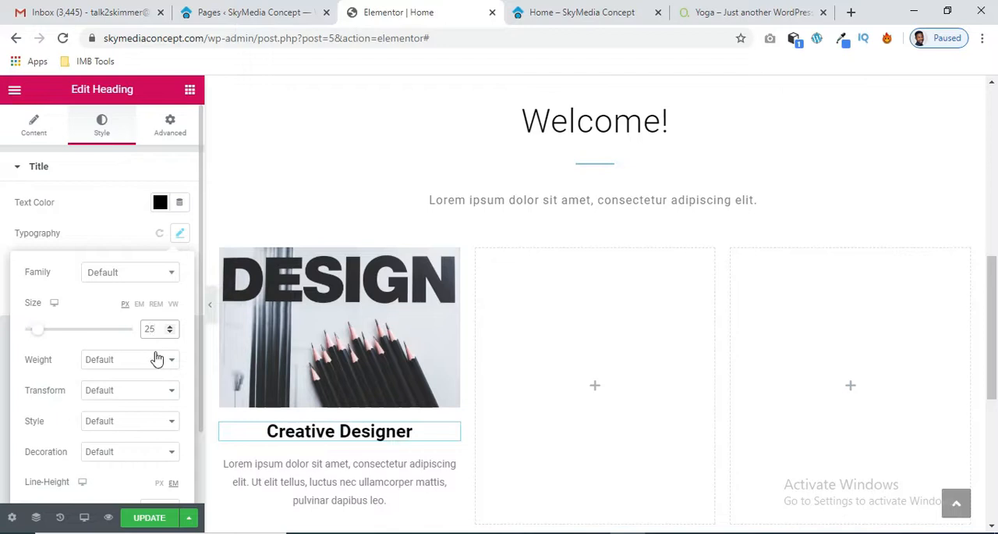
{"action": "left_click", "coordinate": [123, 362]}
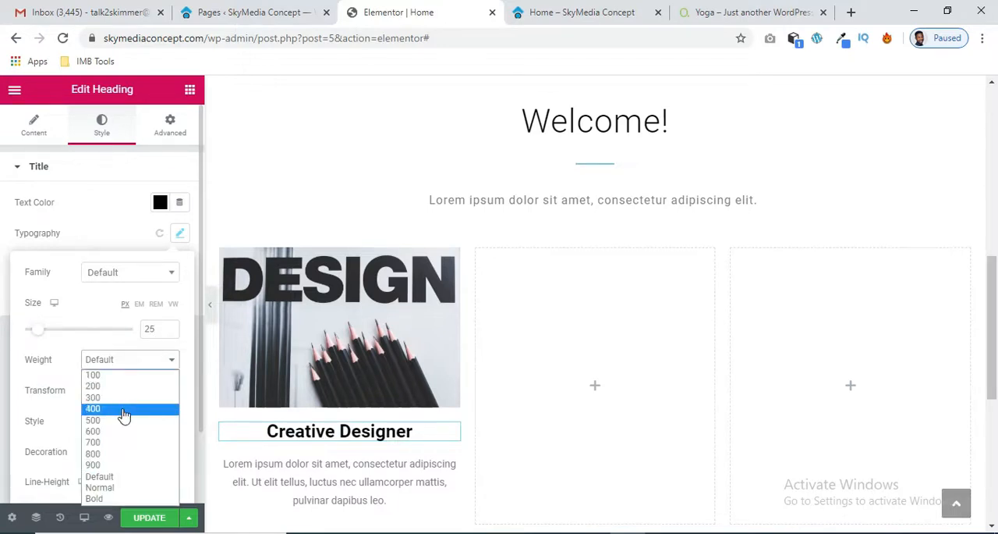
{"action": "left_click", "coordinate": [124, 410]}
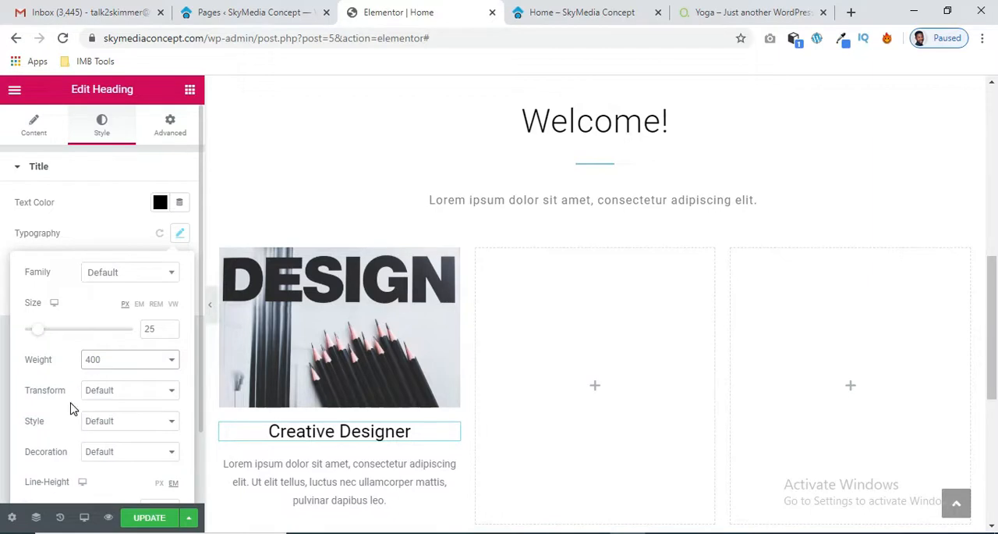
{"action": "scroll", "coordinate": [71, 408], "scroll_direction": "down", "scroll_amount": 2}
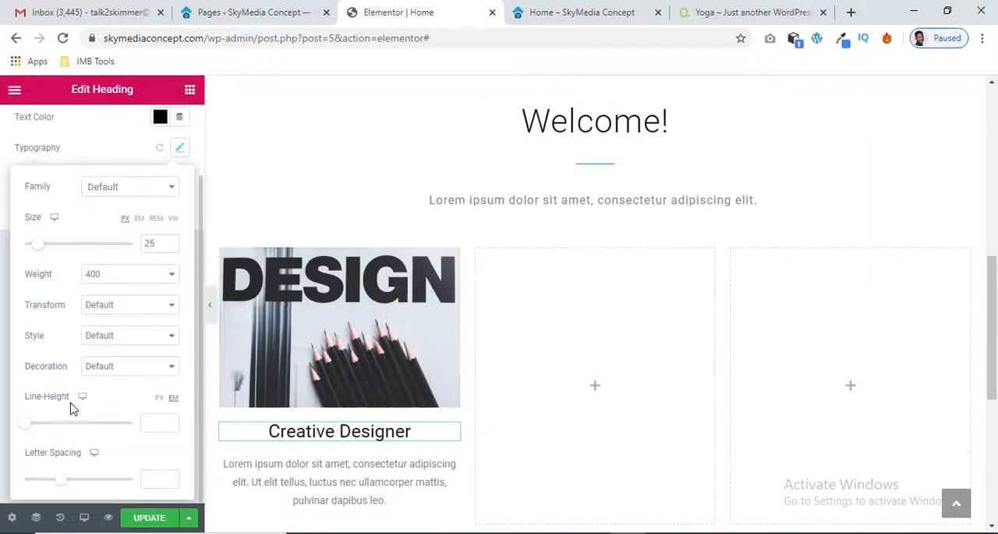
{"action": "left_click", "coordinate": [163, 482]}
{"action": "type", "text": "1"}
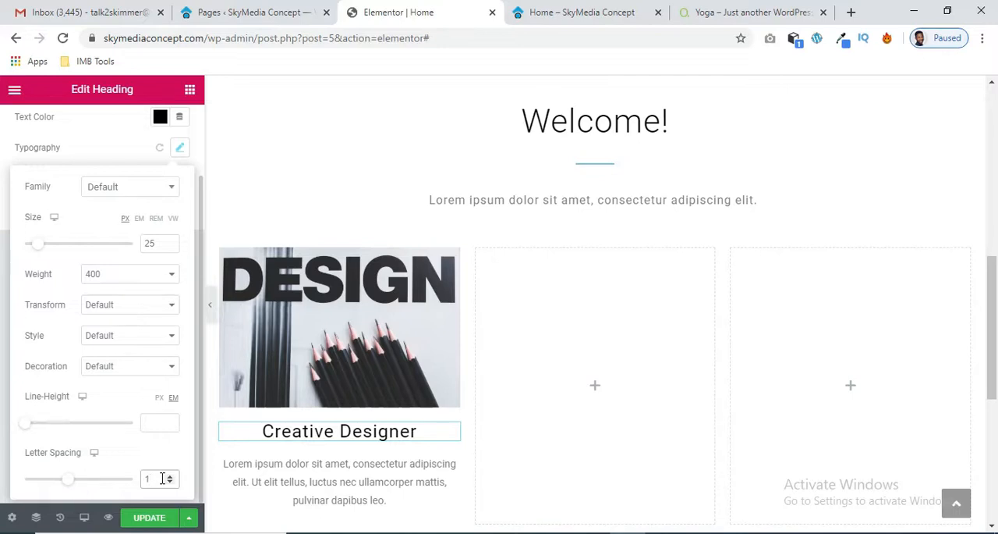
{"action": "left_click", "coordinate": [148, 517]}
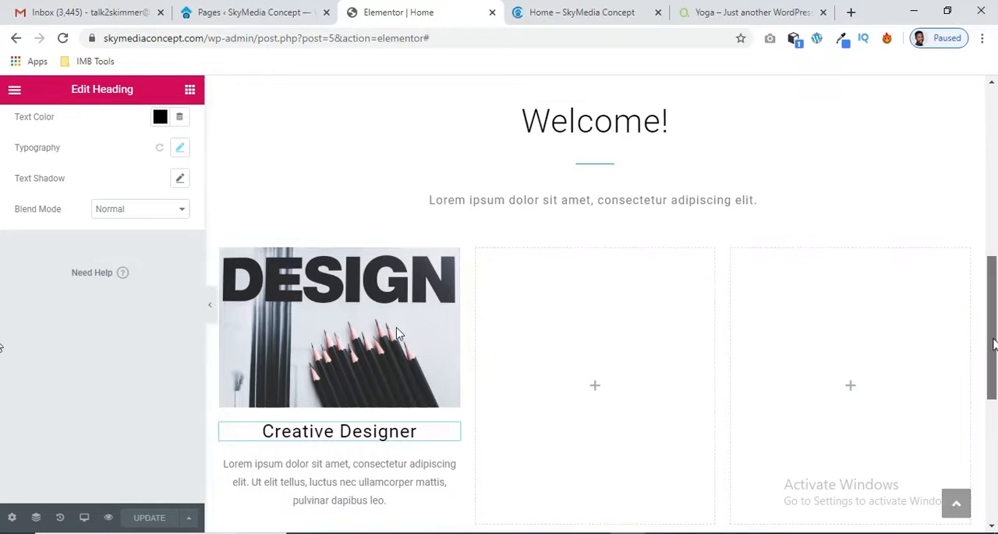
Duplicate the finished Creative Designer column twice to make three identical columns in the inner section
{"action": "scroll", "coordinate": [396, 333], "scroll_direction": "down", "scroll_amount": 1}
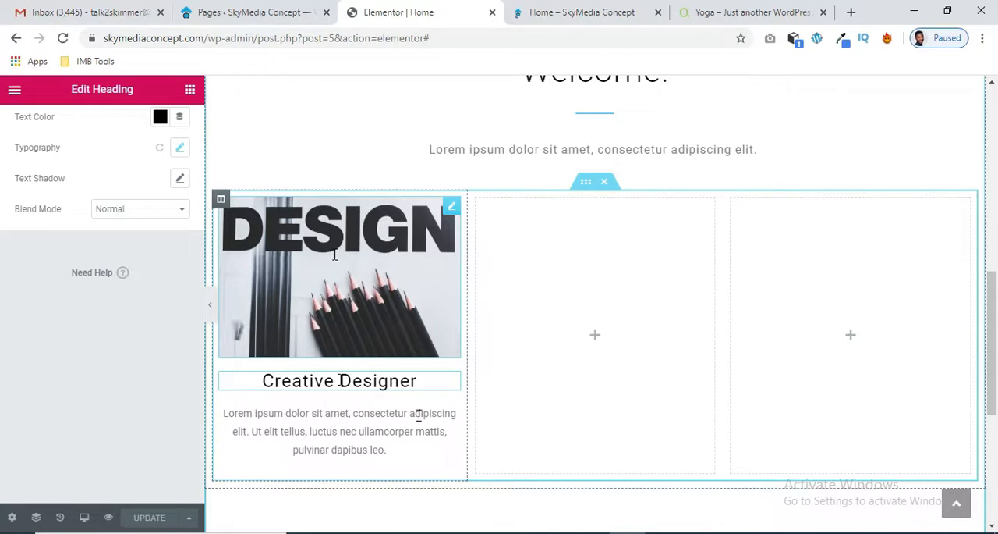
{"action": "right_click", "coordinate": [222, 199]}
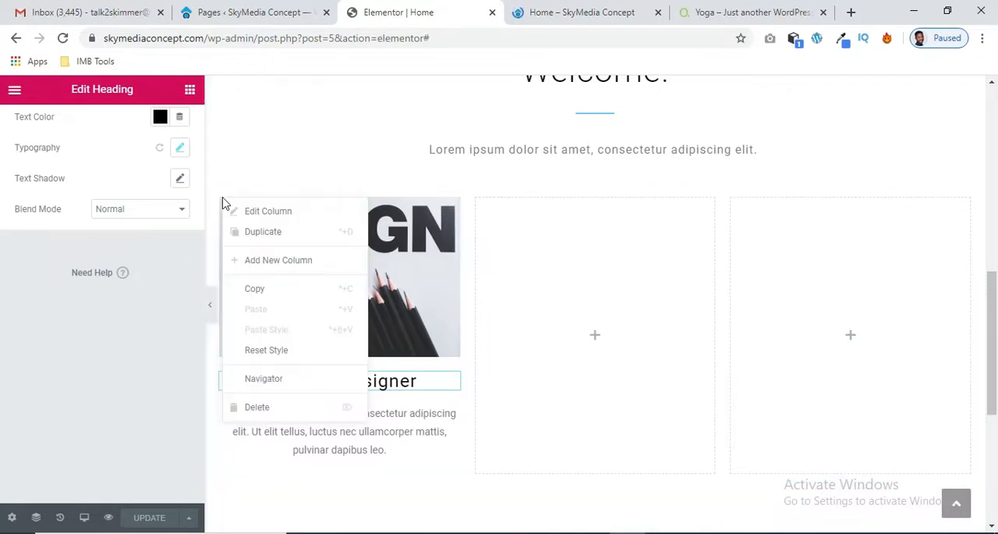
{"action": "left_click", "coordinate": [251, 237]}
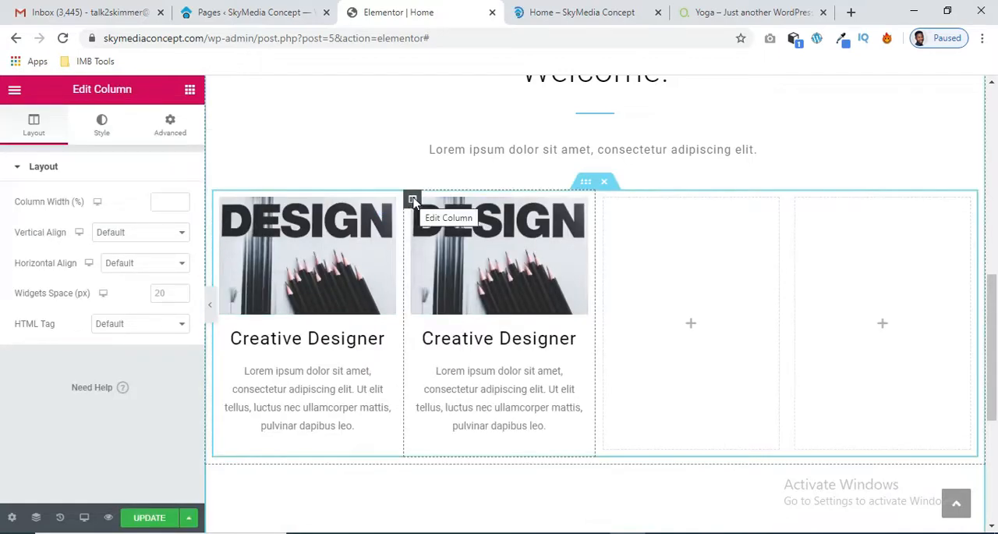
{"action": "right_click", "coordinate": [414, 202]}
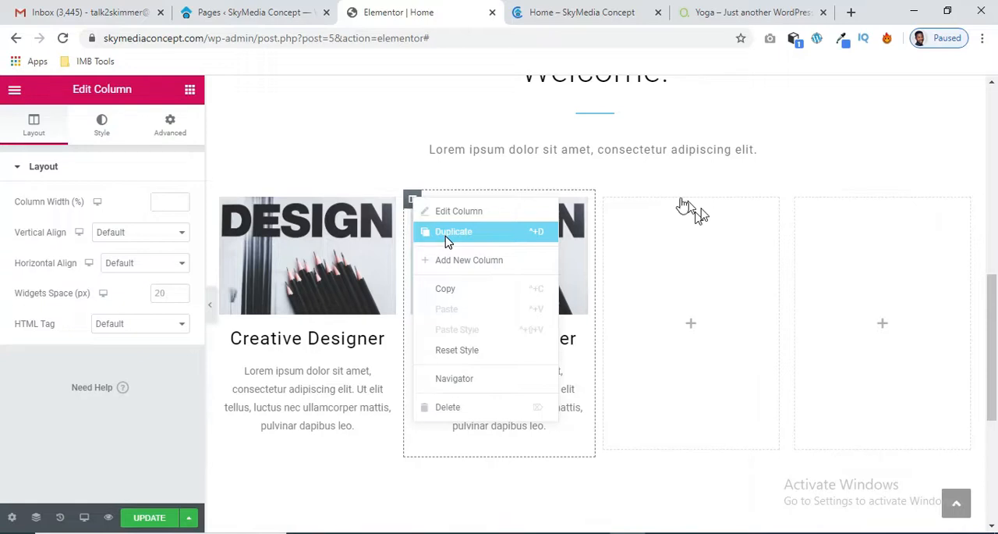
{"action": "left_click", "coordinate": [446, 236]}
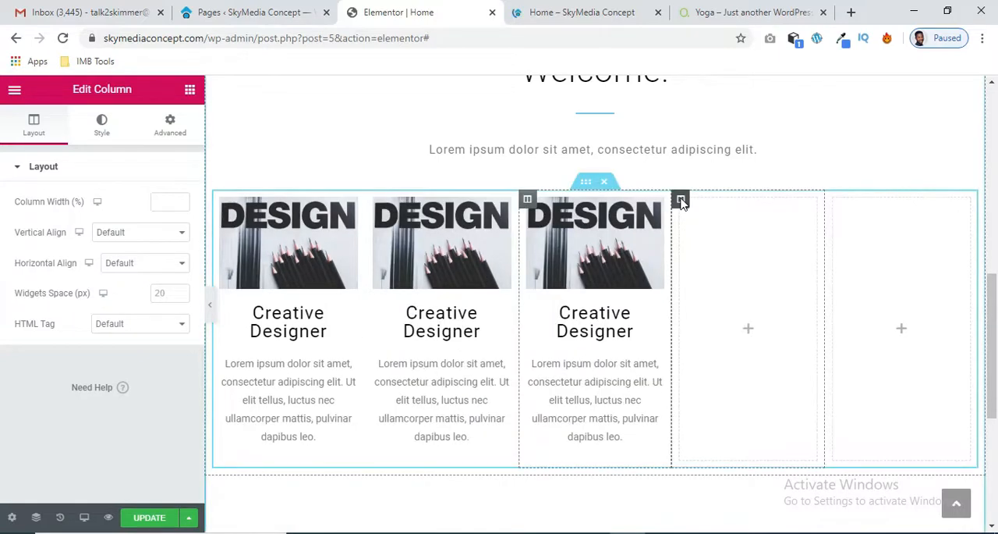
Delete the two empty columns beside the three Creative Designer columns in the inner section and update the page
{"action": "right_click", "coordinate": [681, 202]}
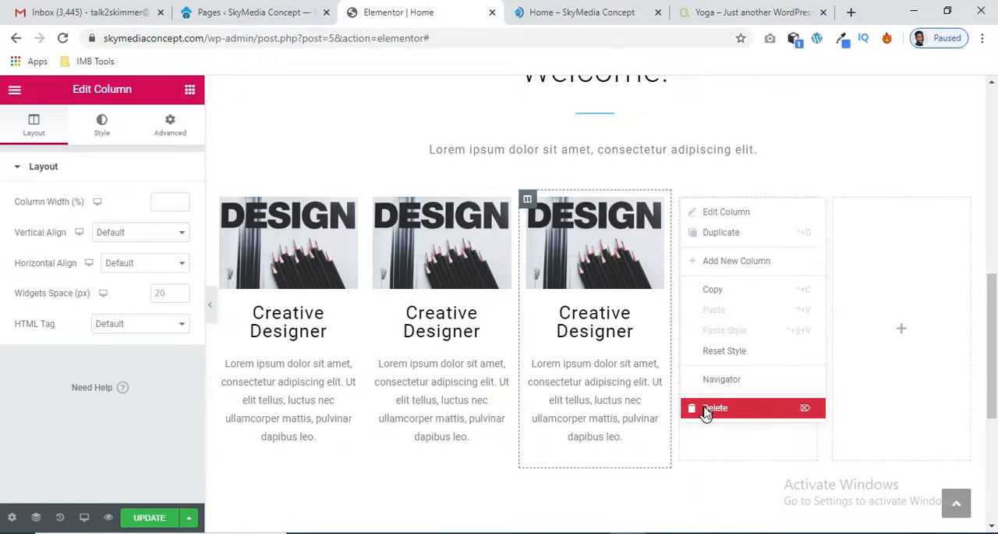
{"action": "left_click", "coordinate": [706, 411]}
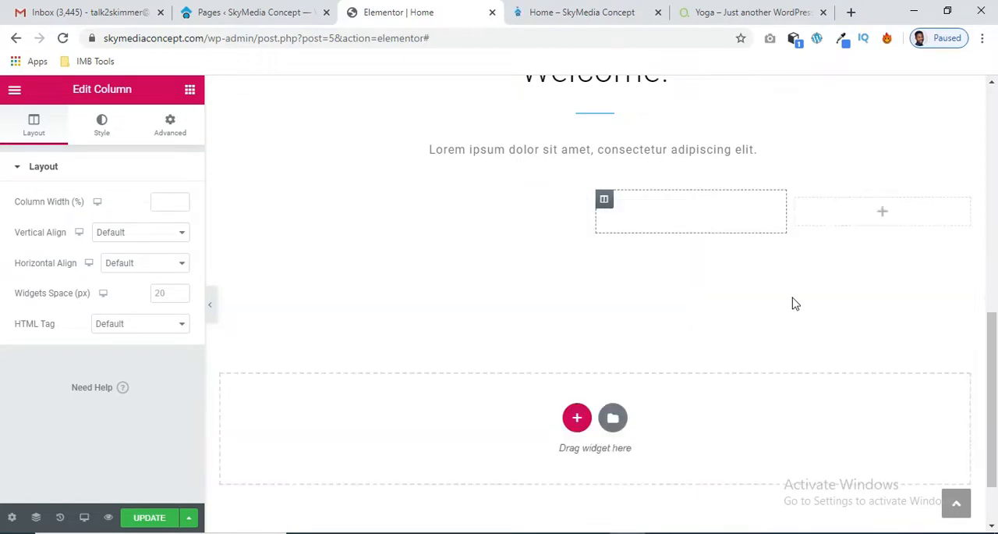
{"action": "right_click", "coordinate": [800, 205]}
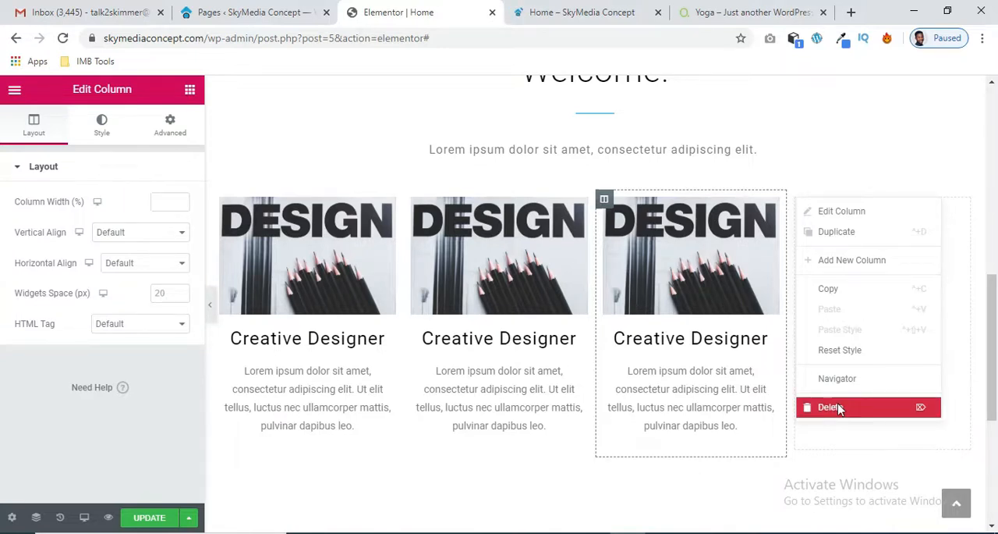
{"action": "left_click", "coordinate": [839, 408]}
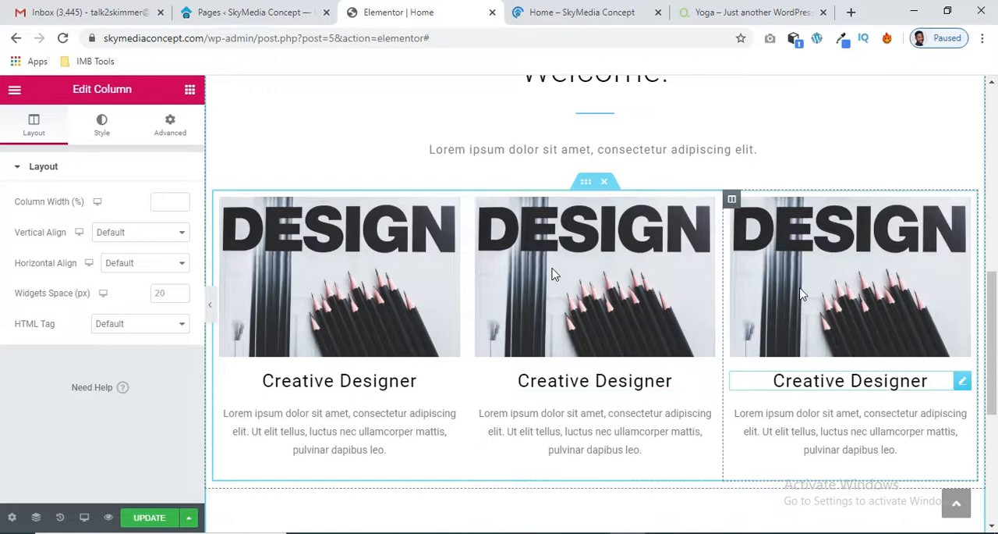
{"action": "left_click", "coordinate": [149, 518]}
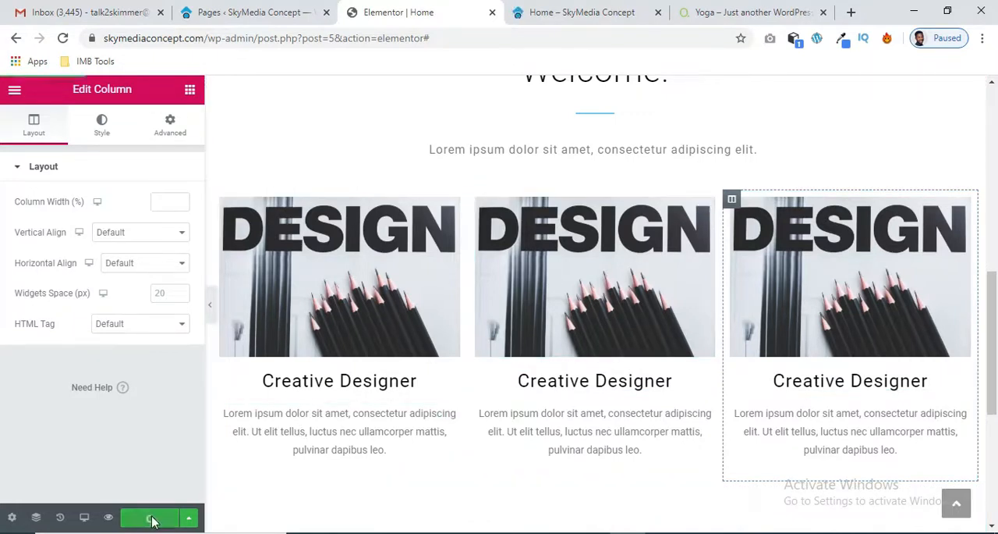
Review the Welcome section with its three Creative Designer columns on the Home page preview, and switch to the Yoga demo site for comparison
{"action": "left_click", "coordinate": [574, 16]}
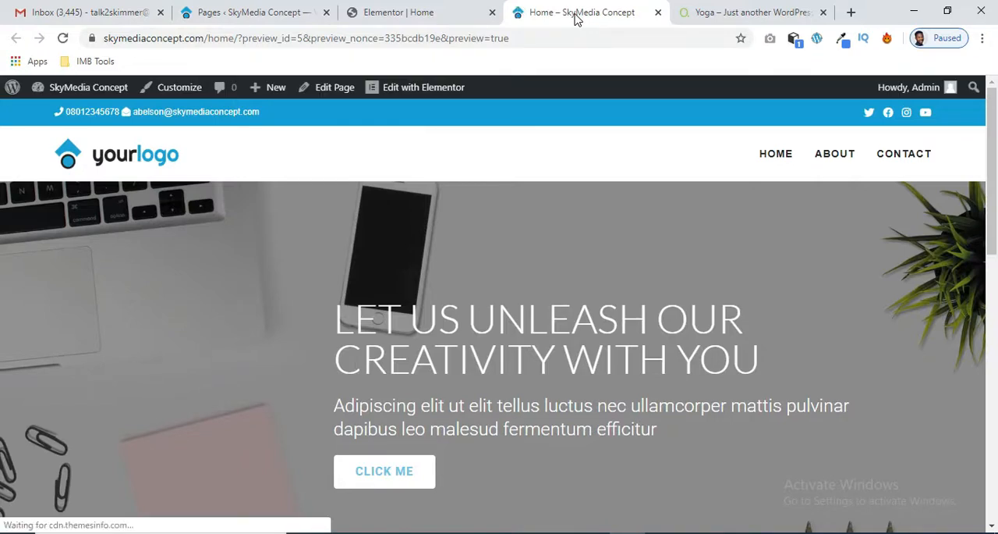
{"action": "key", "text": "Down"}
{"action": "key", "text": "Down"}
{"action": "key", "text": "Down"}
{"action": "key", "text": "Down"}
{"action": "key", "text": "Down"}
{"action": "key", "text": "Down"}
{"action": "key", "text": "Down"}
{"action": "key", "text": "Down"}
{"action": "key", "text": "Down"}
{"action": "key", "text": "Down"}
{"action": "key", "text": "Down"}
{"action": "key", "text": "Down"}
{"action": "key", "text": "Down"}
{"action": "key", "text": "Down"}
{"action": "key", "text": "Down"}
{"action": "key", "text": "Down"}
{"action": "key", "text": "Down"}
{"action": "key", "text": "Down"}
{"action": "key", "text": "Down"}
{"action": "key", "text": "Down"}
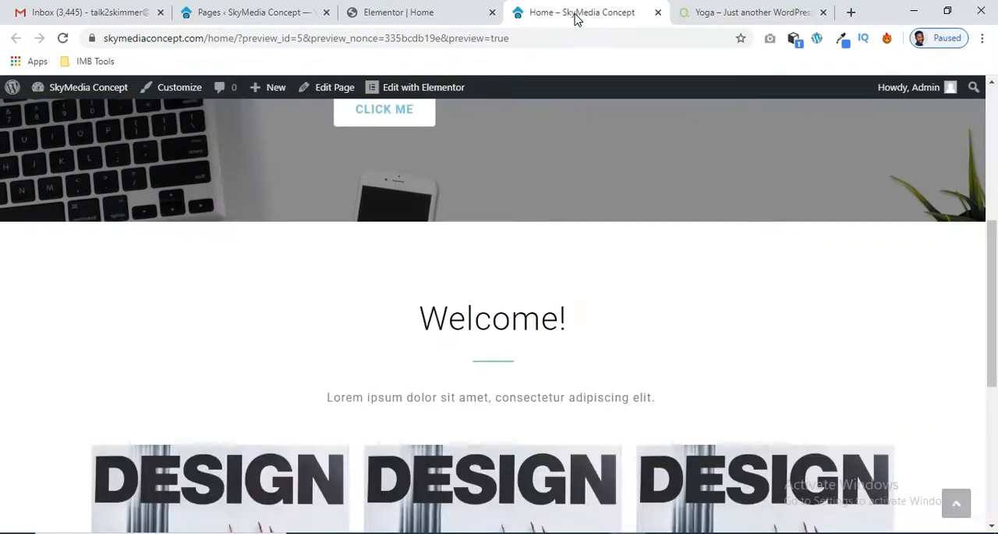
{"action": "key", "text": "Up"}
{"action": "key", "text": "Up"}
{"action": "key", "text": "Up"}
{"action": "key", "text": "Up"}
{"action": "key", "text": "Up"}
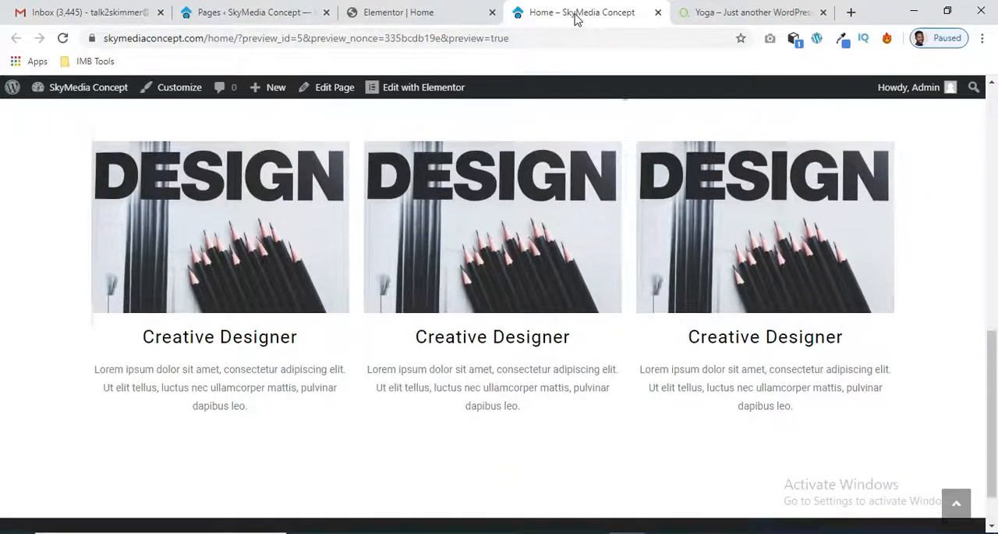
{"action": "key", "text": "Down"}
{"action": "key", "text": "Down"}
{"action": "key", "text": "Down"}
{"action": "key", "text": "Down"}
{"action": "key", "text": "Down"}
{"action": "key", "text": "Down"}
{"action": "key", "text": "Down"}
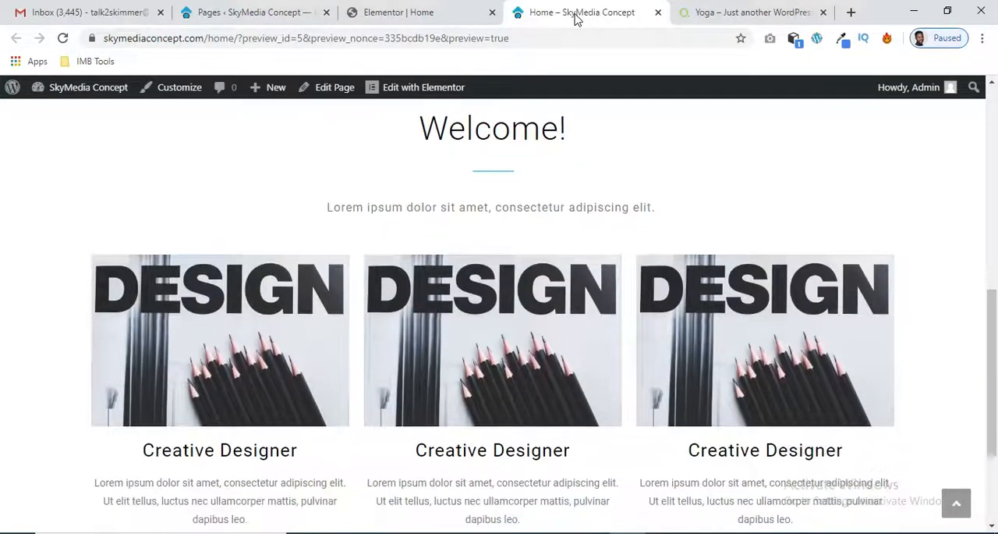
{"action": "key", "text": "Up"}
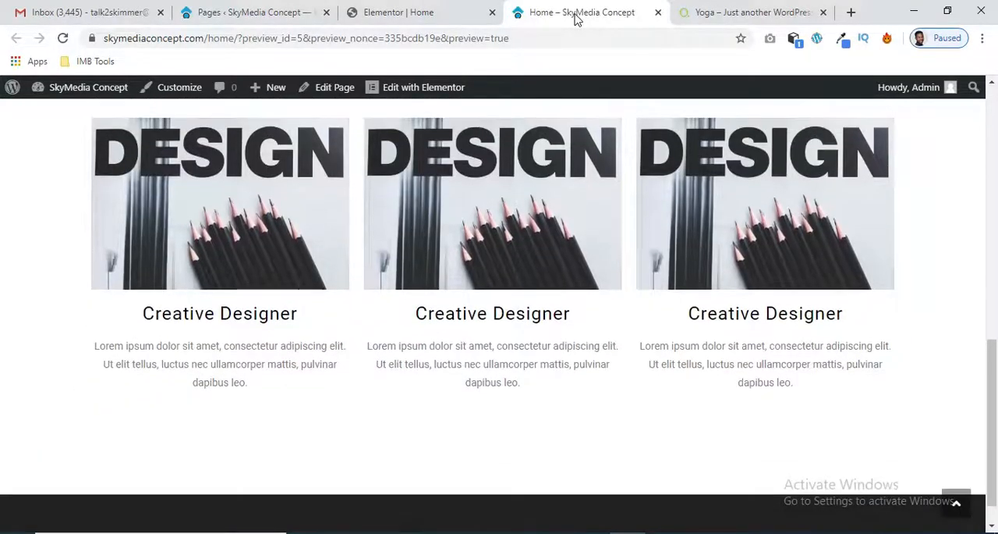
{"action": "left_click", "coordinate": [724, 7]}
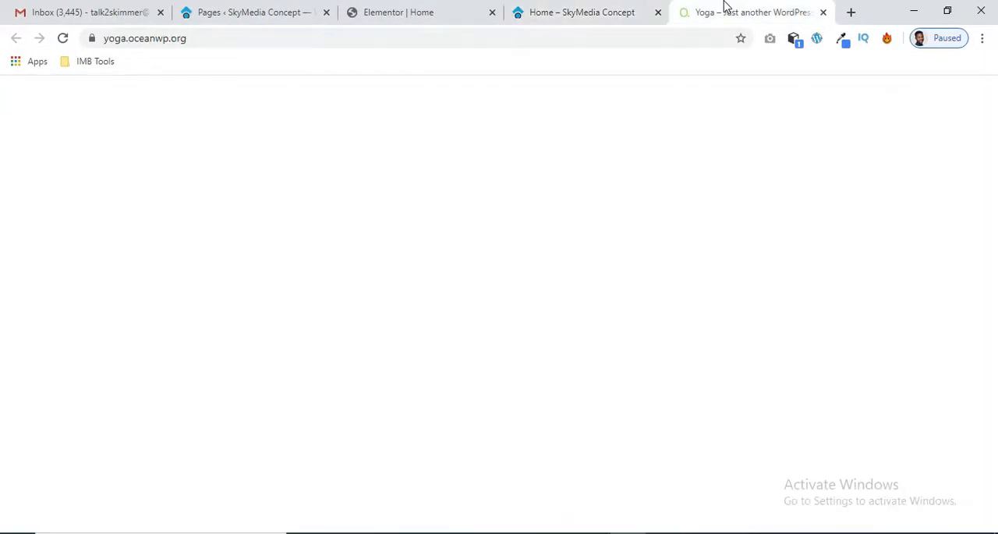